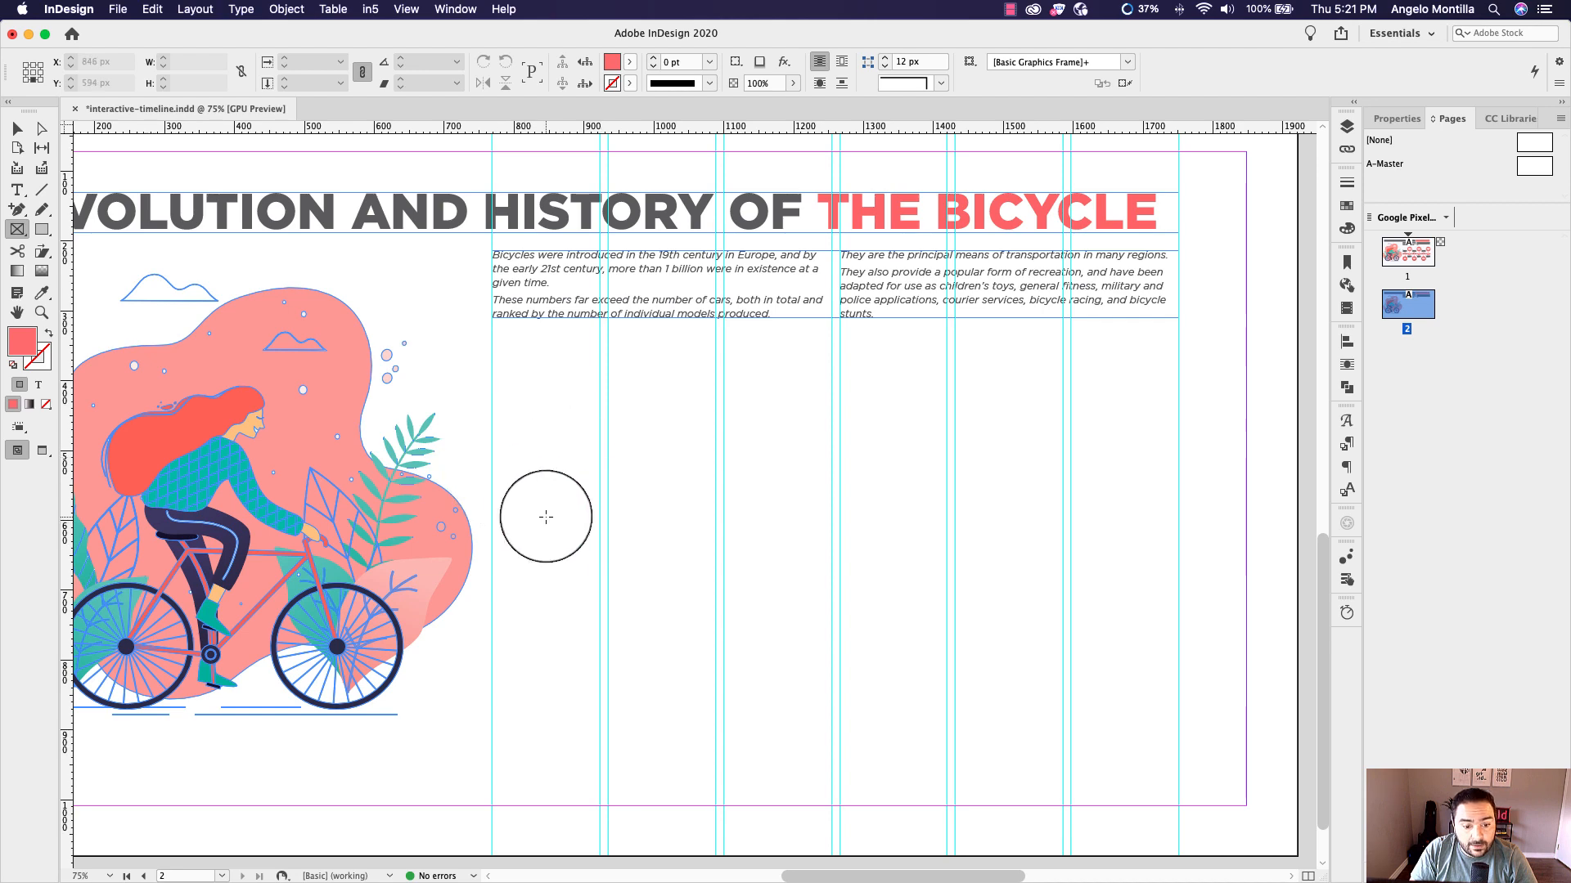
Draw a rectangle frame about 154 × 33 px spanning the first column beside the illustration and fill it with PANTONE 1788 U
scroll(545, 517, up, 2)
drag(456, 411, 635, 449)
key(slash)
click(1346, 205)
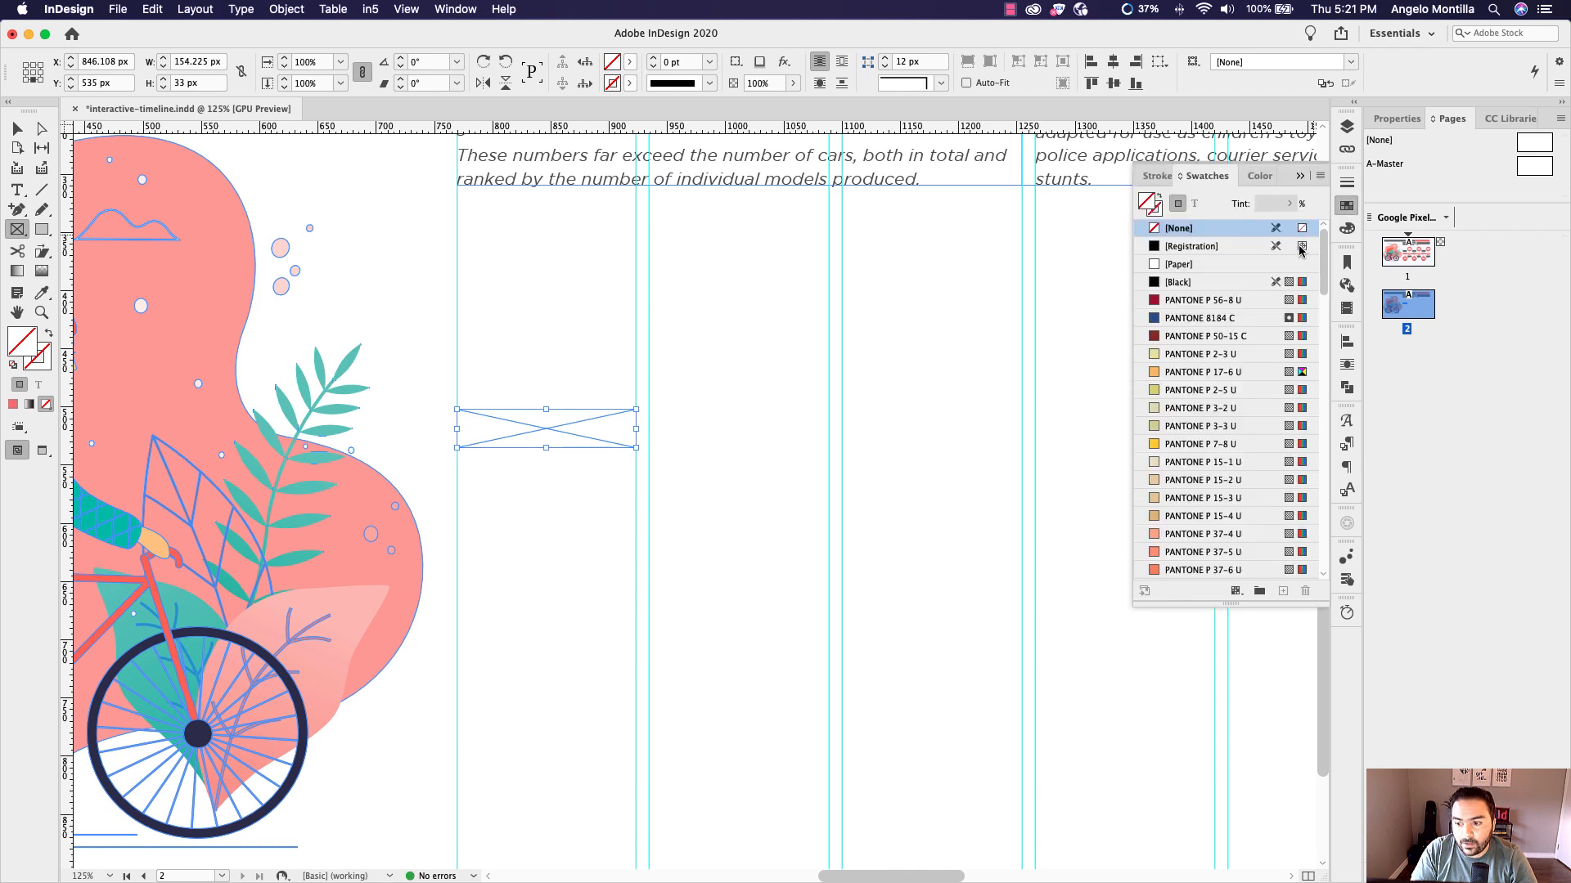
scroll(1227, 450, down, 10)
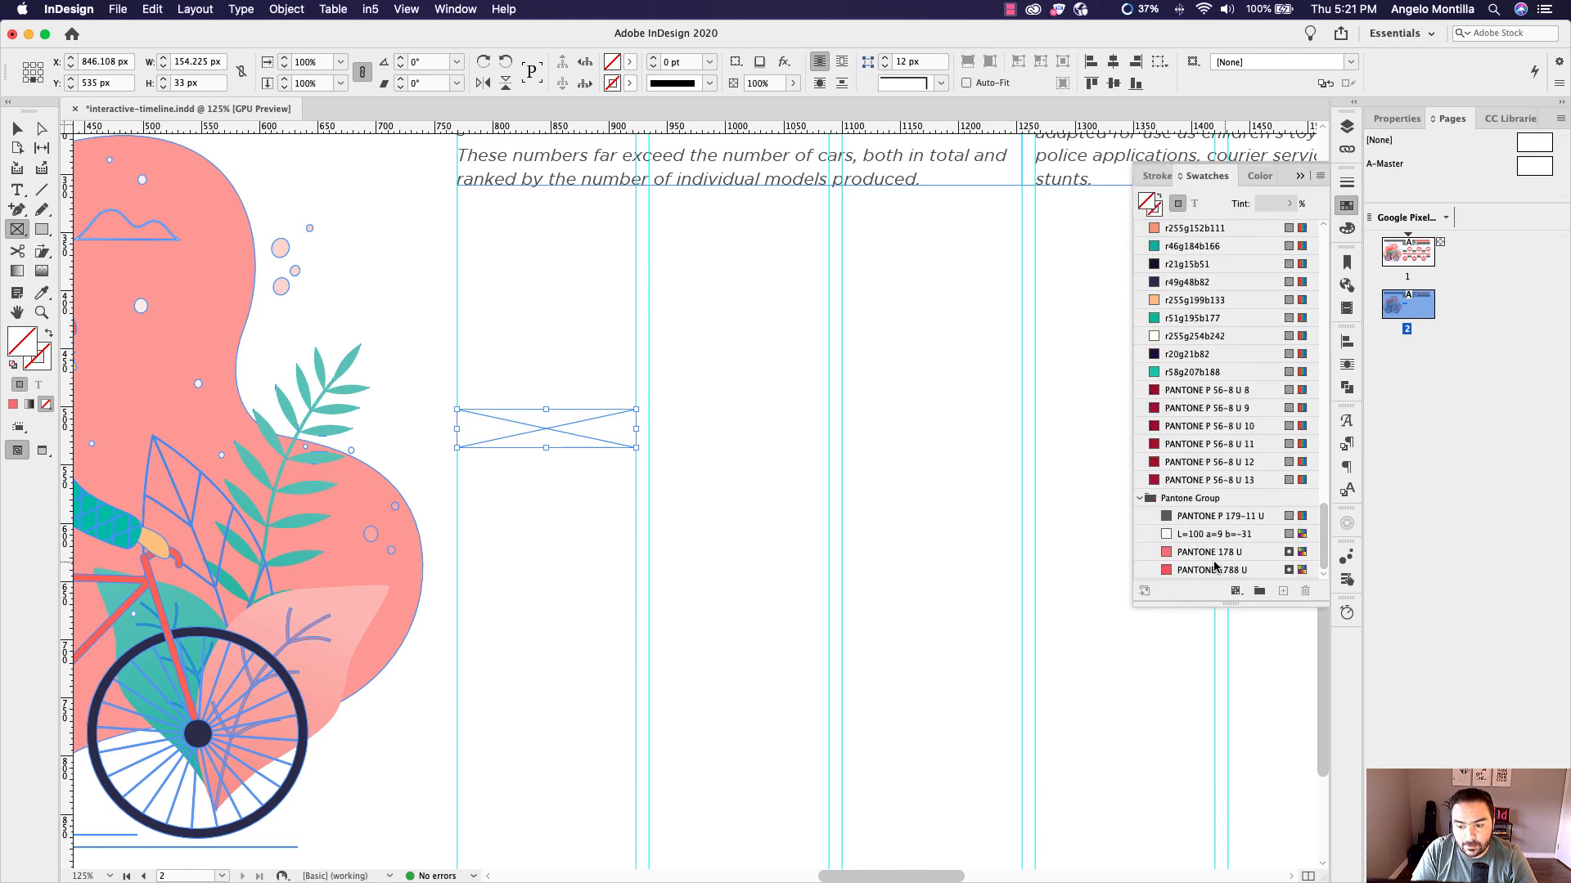
click(1214, 567)
scroll(519, 434, up, 4)
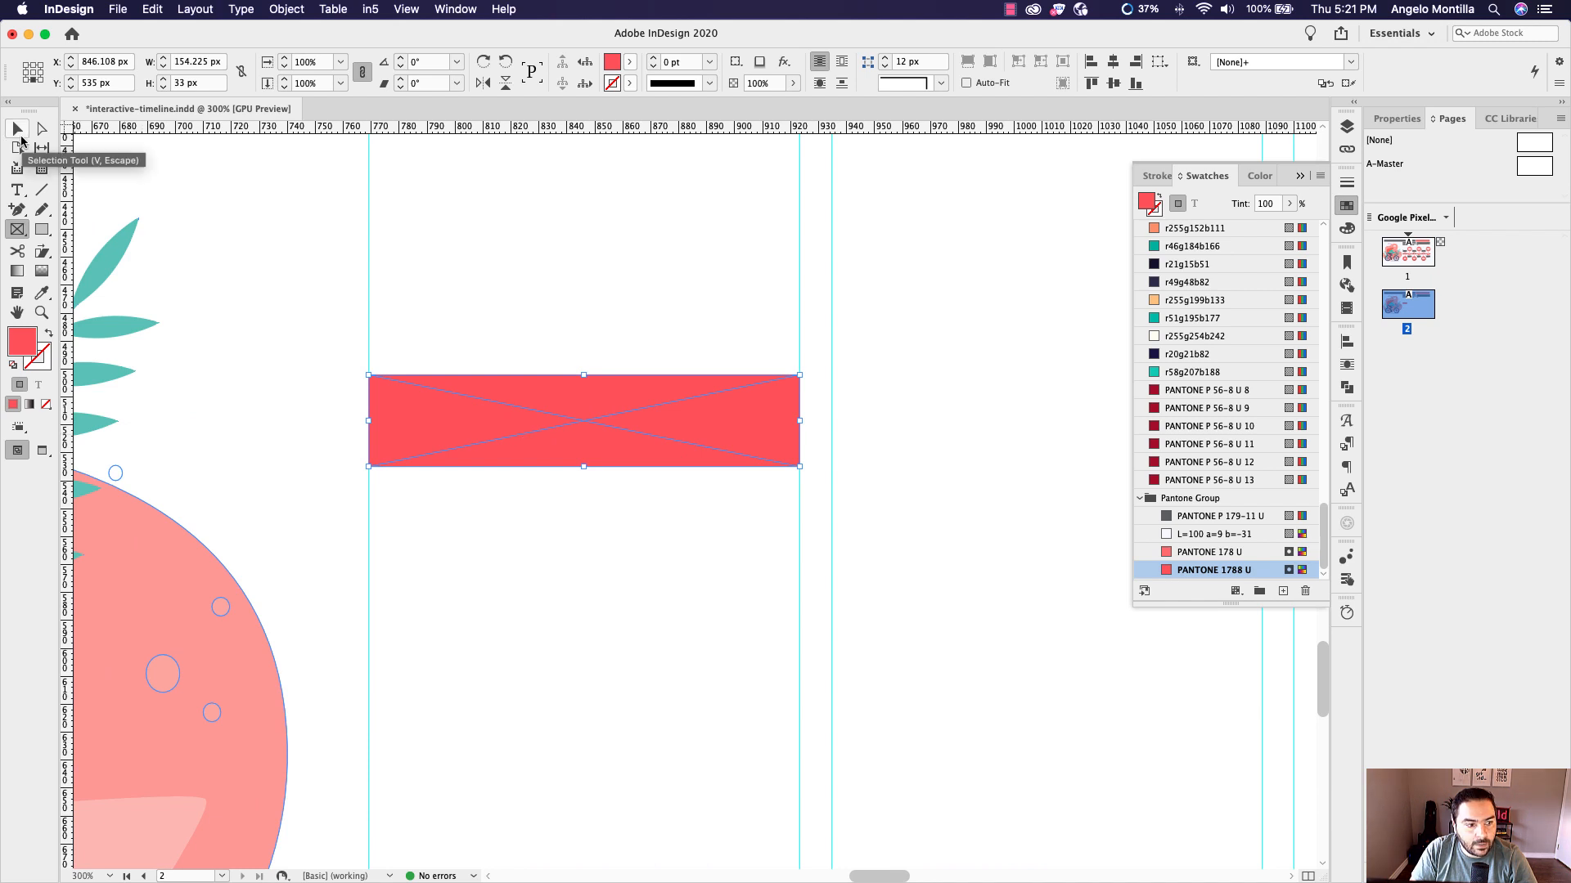
Draw a circular ellipse frame about 12 px wide at the center of the red rectangle
click(18, 237)
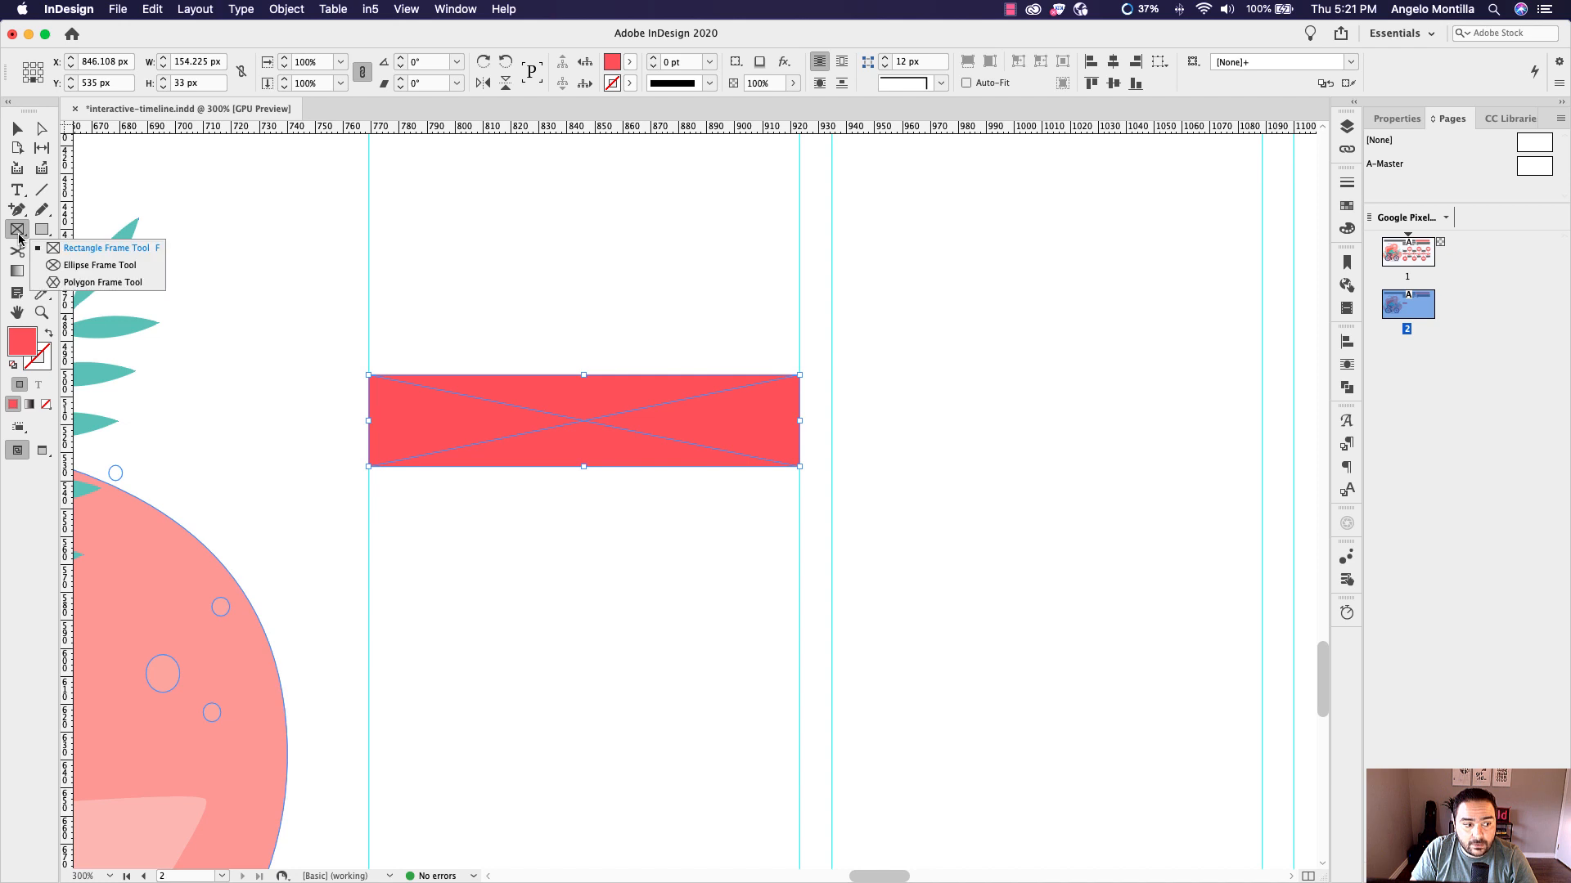
click(116, 265)
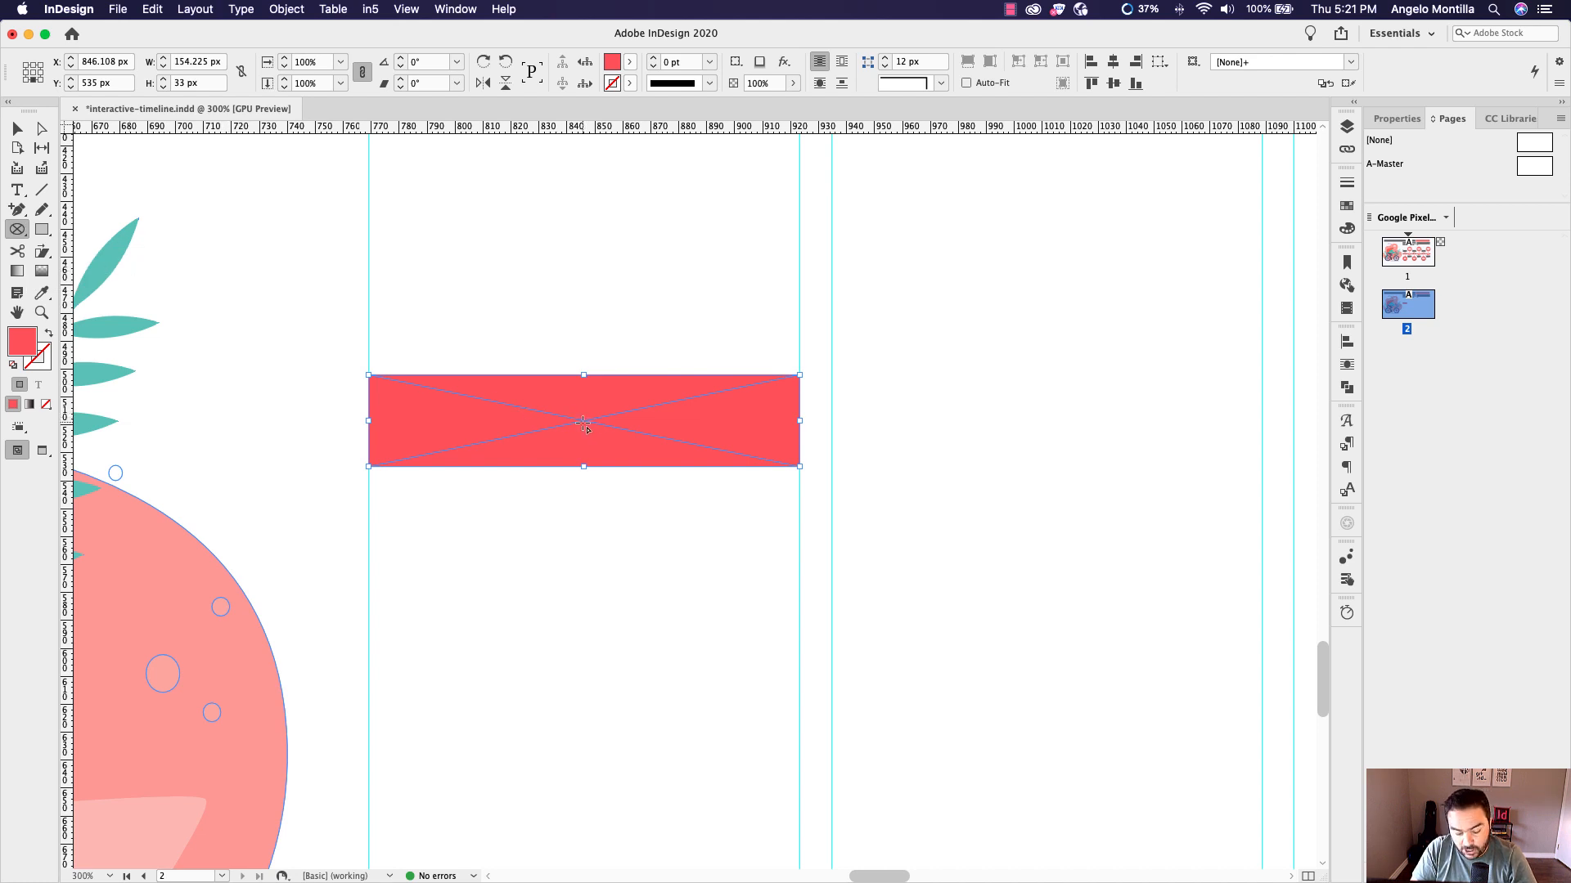
drag(583, 422, 602, 439)
key(v)
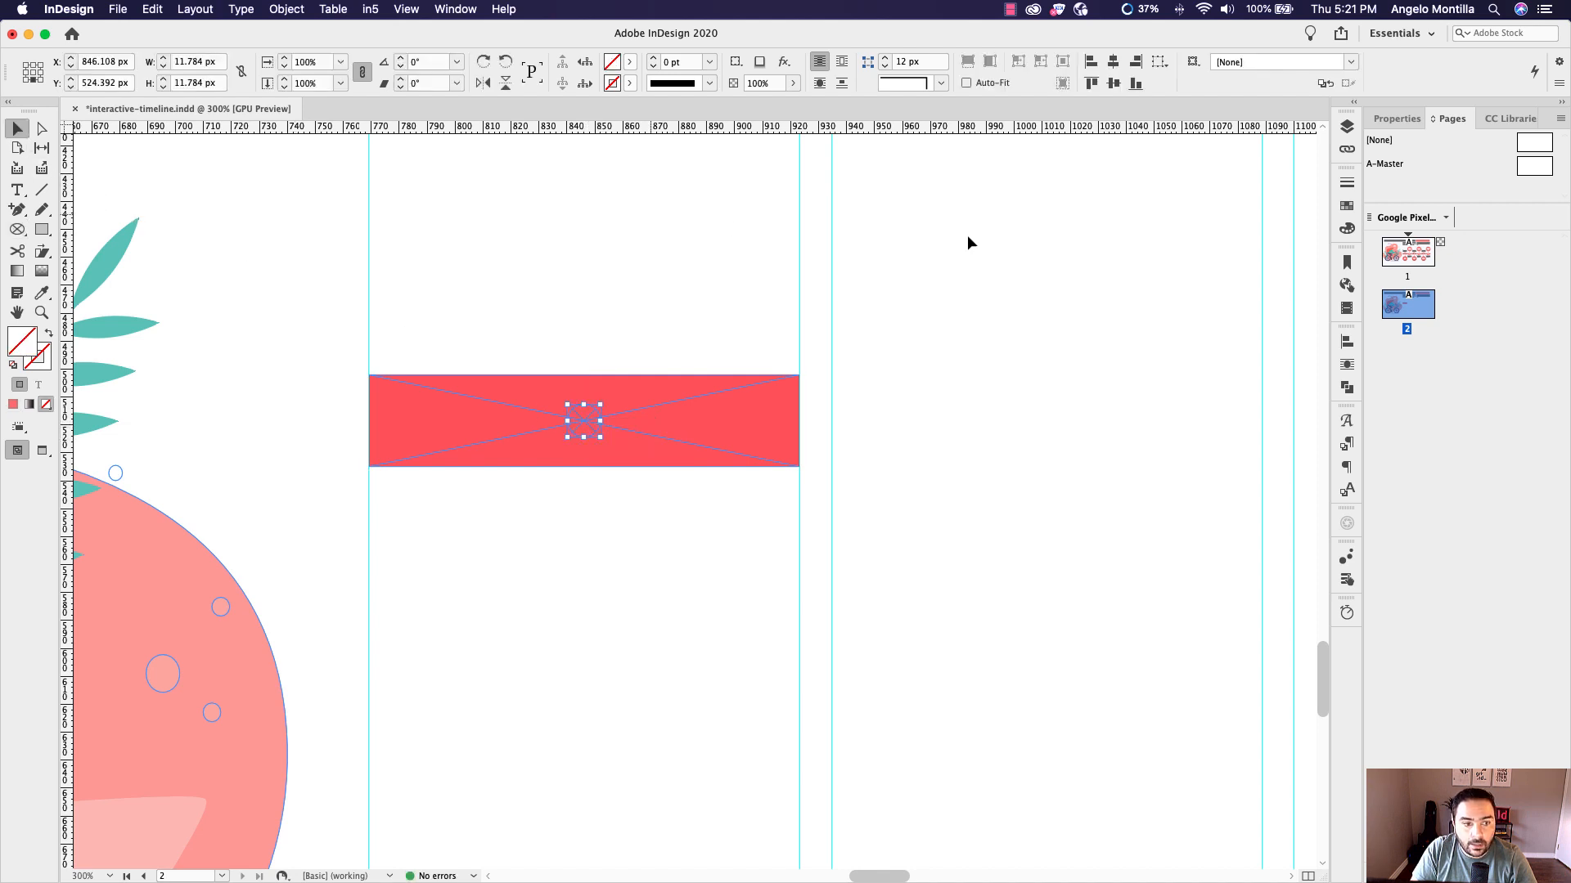
Fill the small circle with the [Paper] swatch and deselect it
click(1347, 205)
mouse_move(1324, 266)
mouse_down()
mouse_move(1325, 480)
mouse_move(1324, 284)
mouse_up()
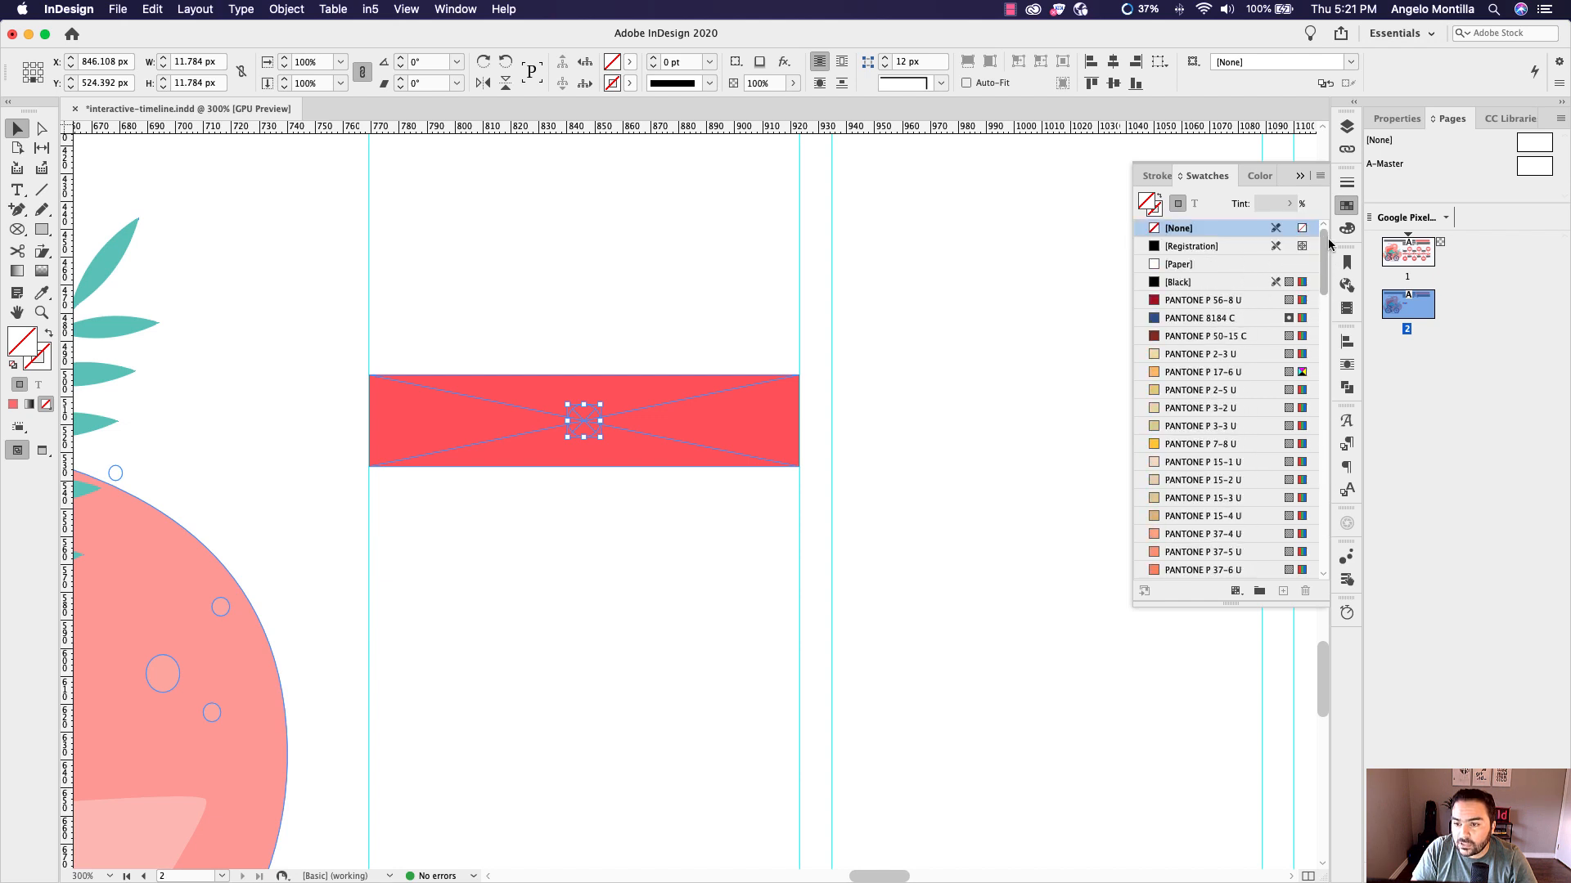
click(1180, 264)
click(644, 329)
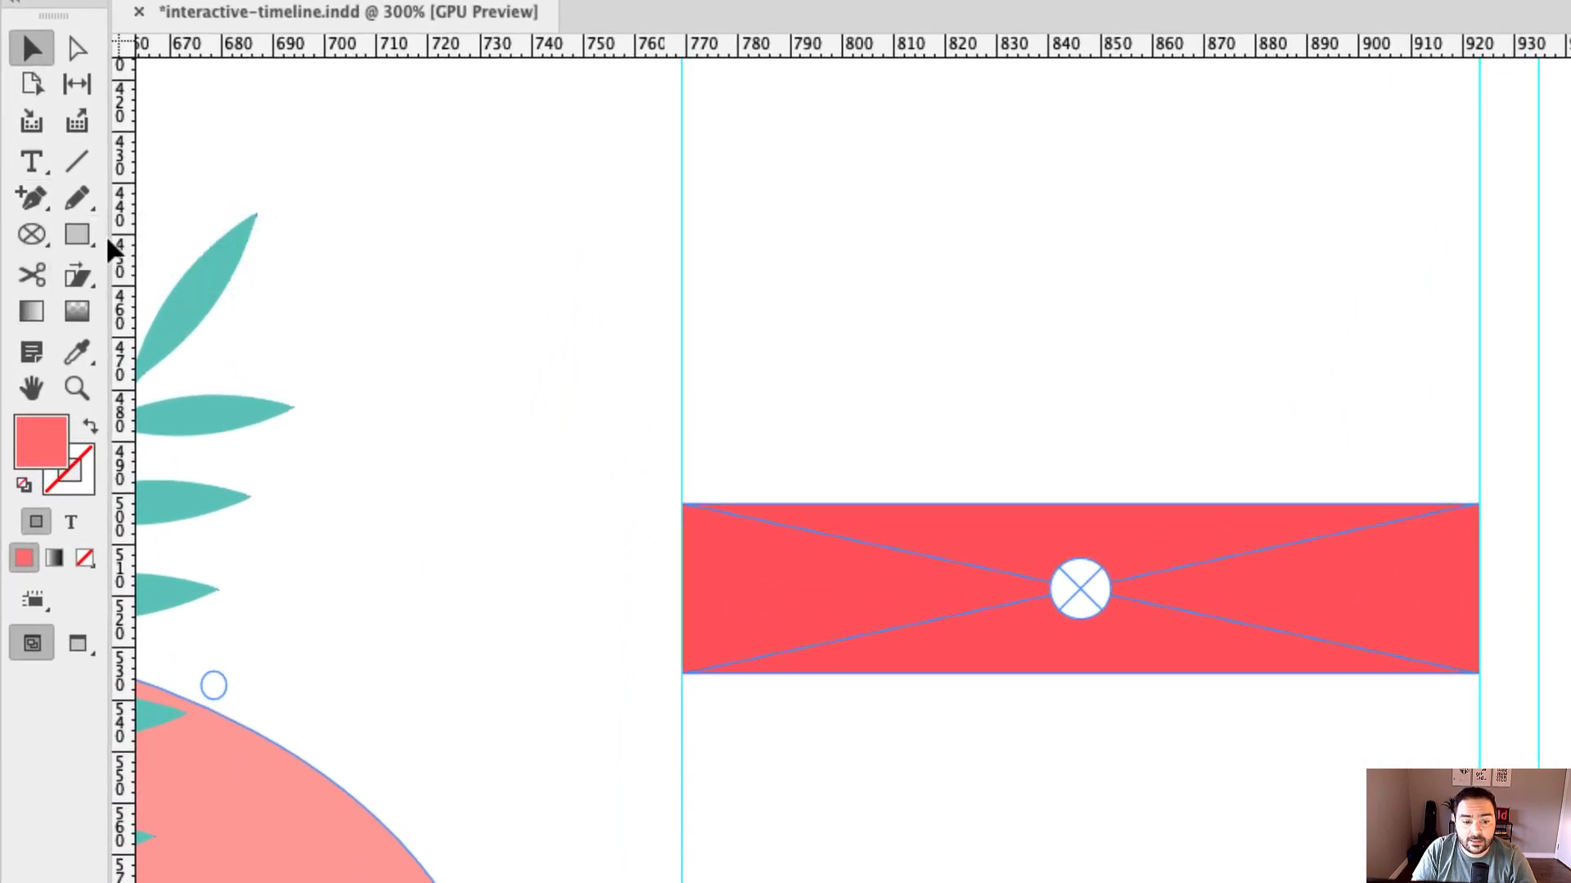
Add anchor points at the midpoints of the red rectangle's right and left edges with the Add Anchor Point tool
click(33, 201)
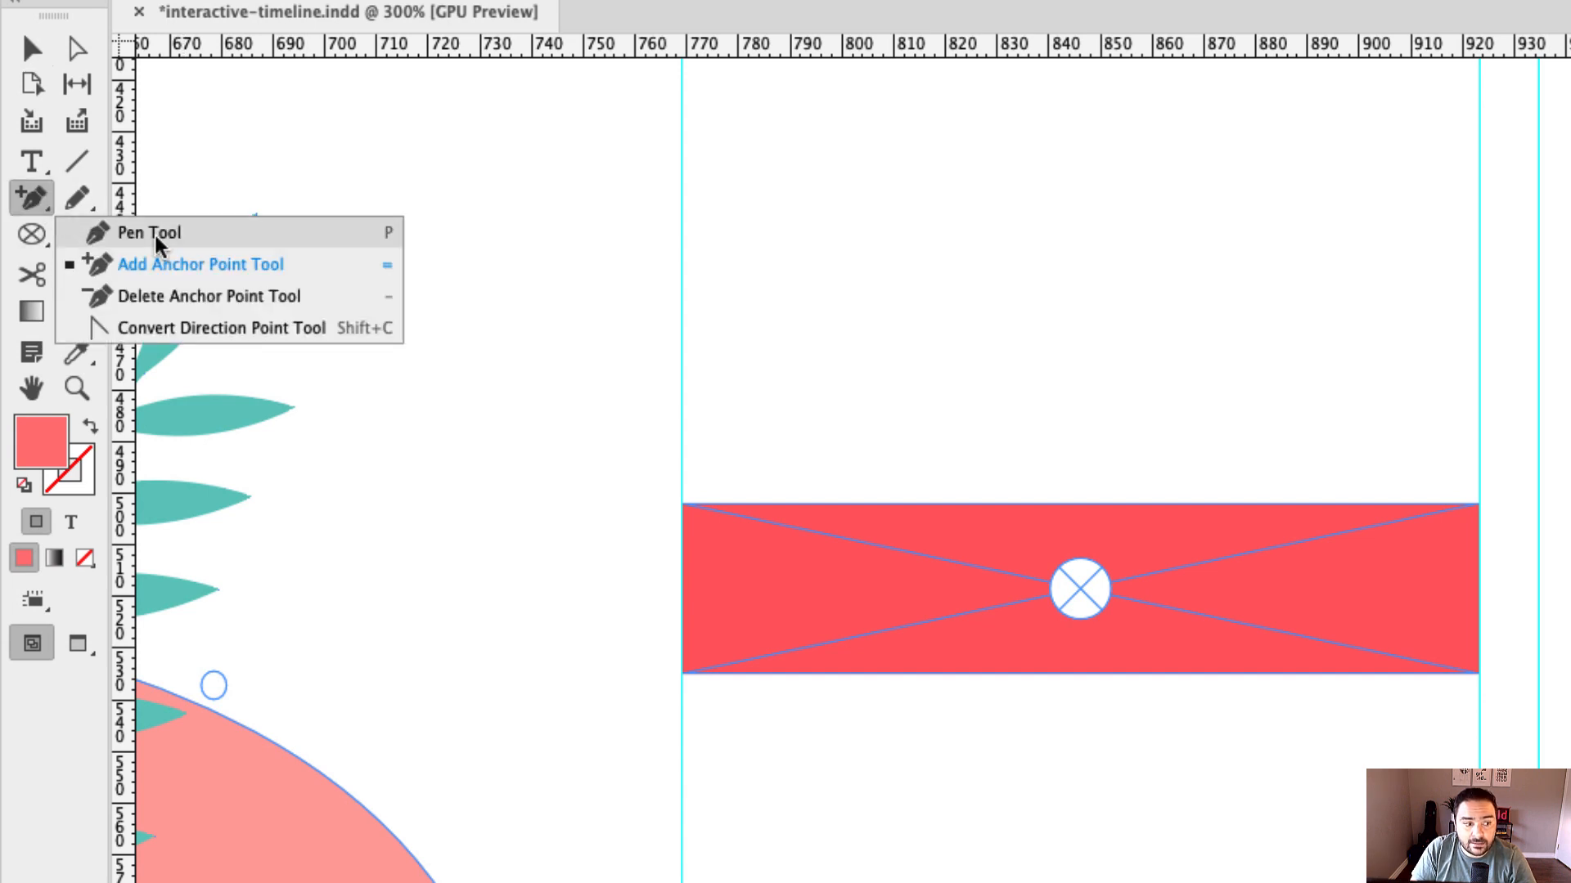
click(207, 236)
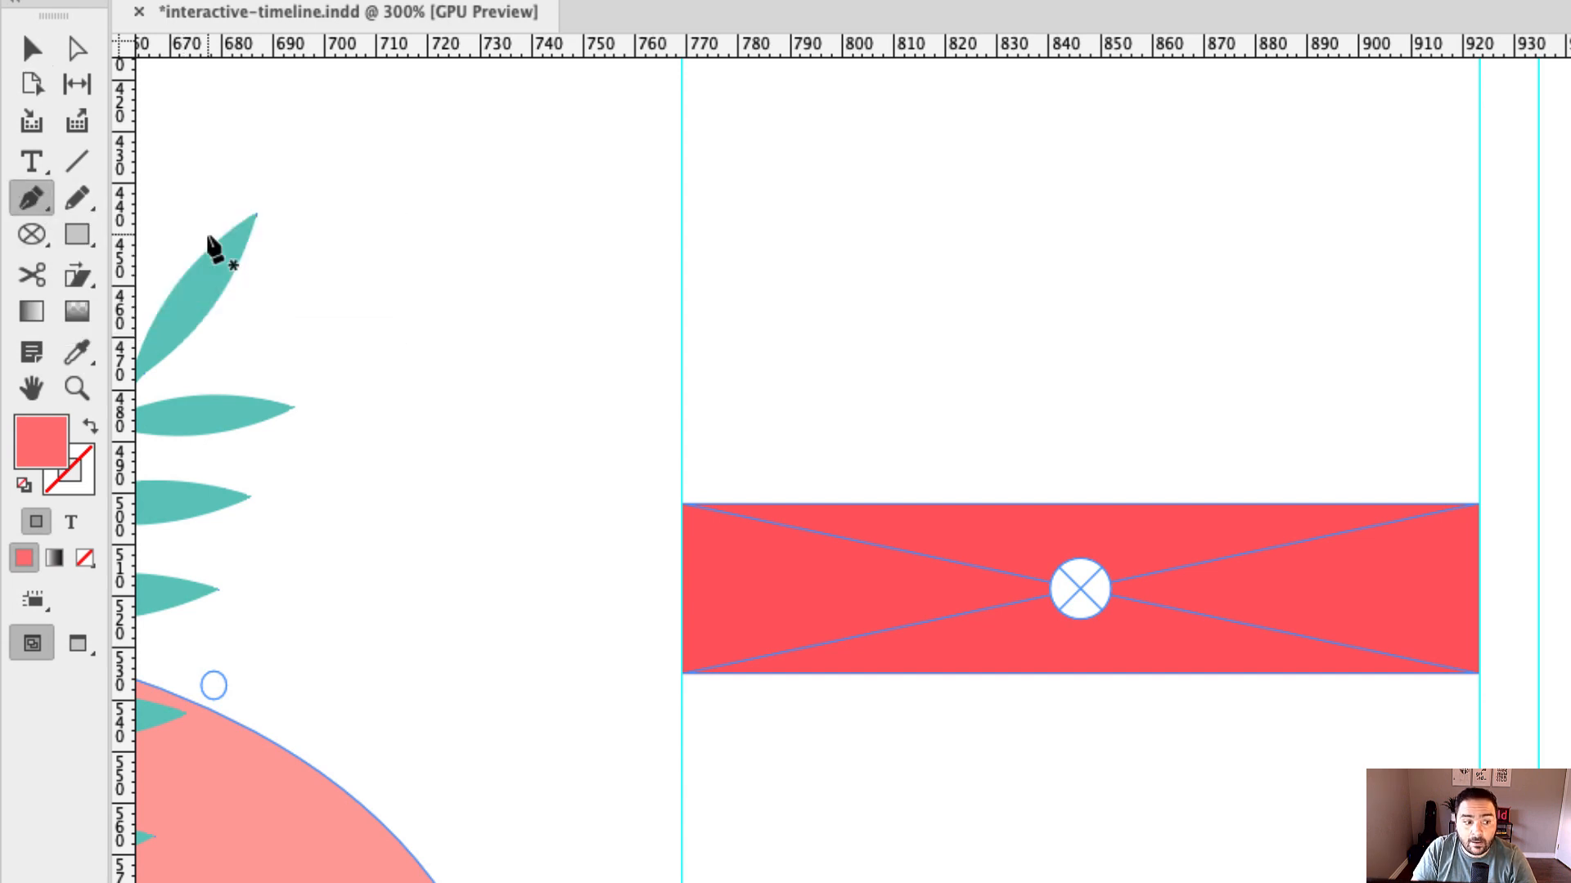
click(31, 198)
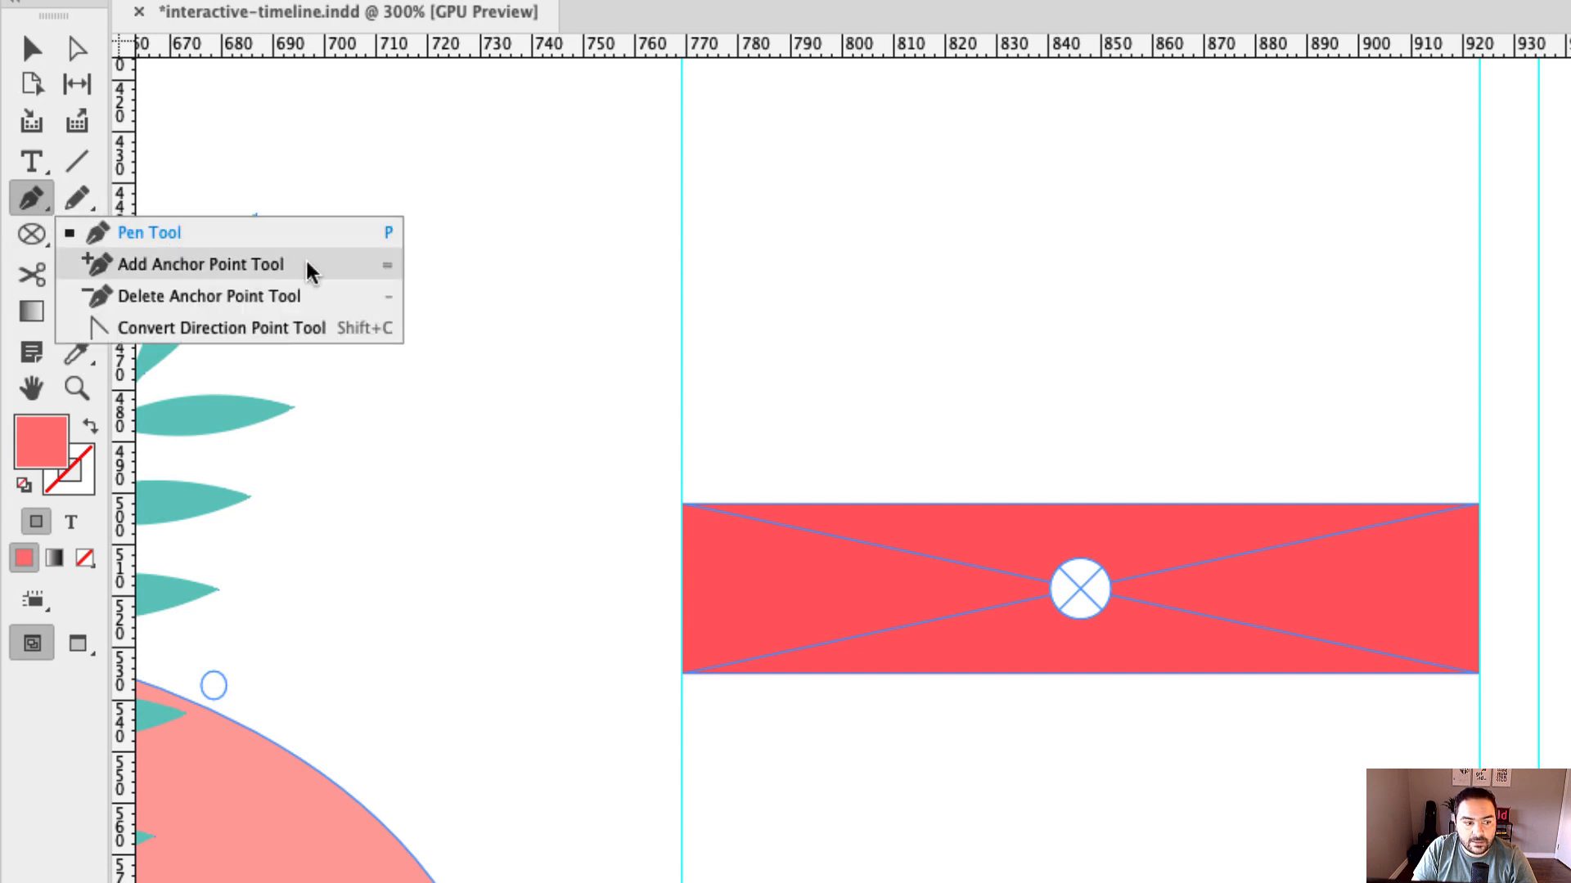
click(310, 270)
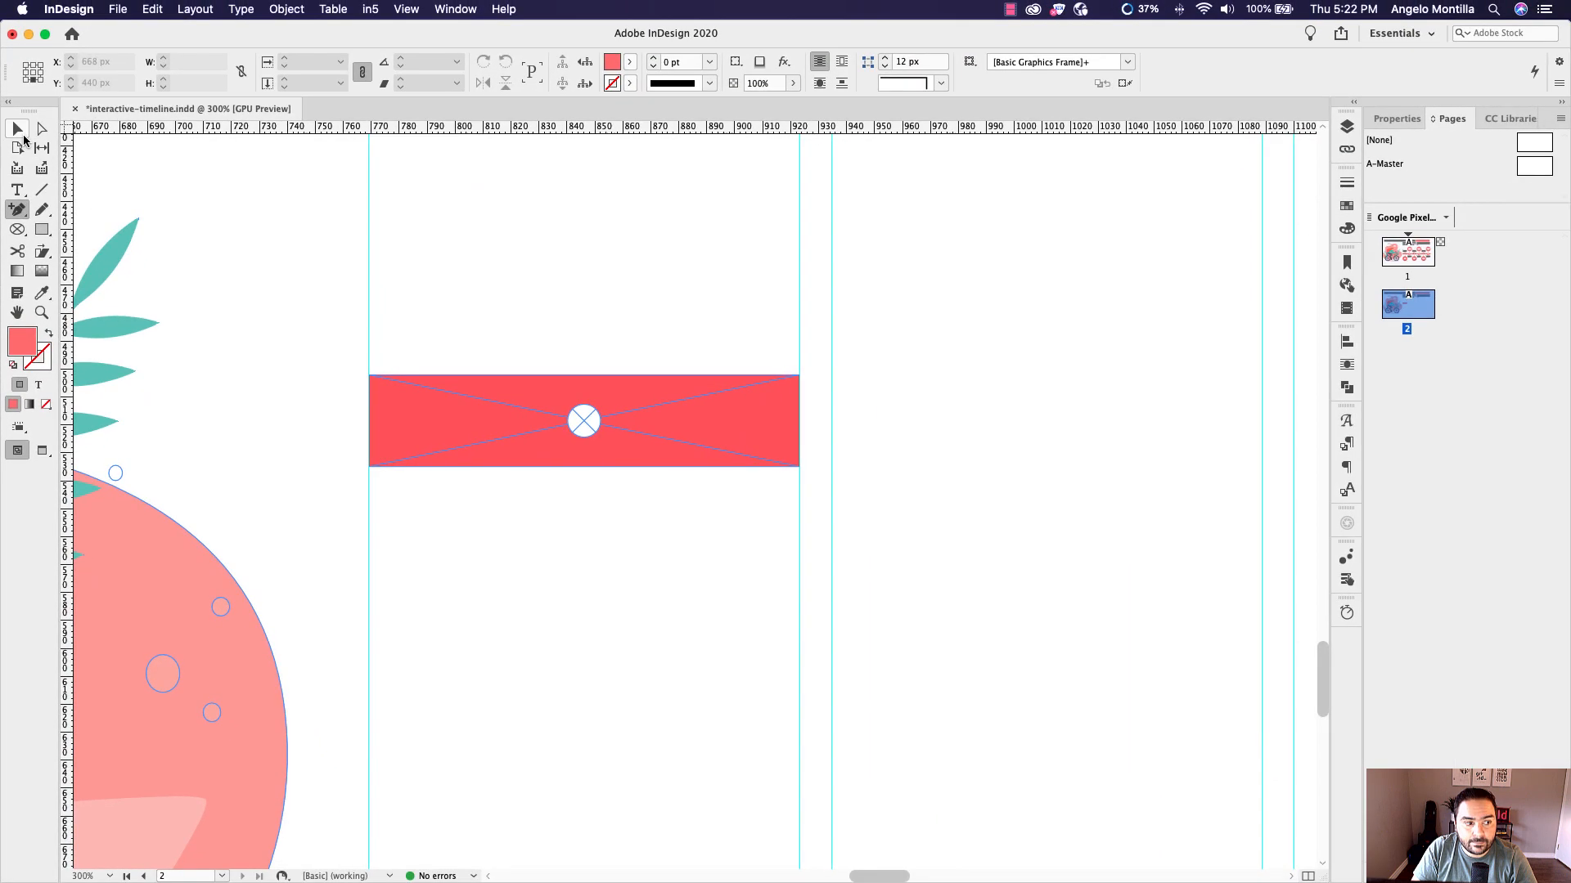
key(v)
click(694, 435)
scroll(700, 430, up, 3)
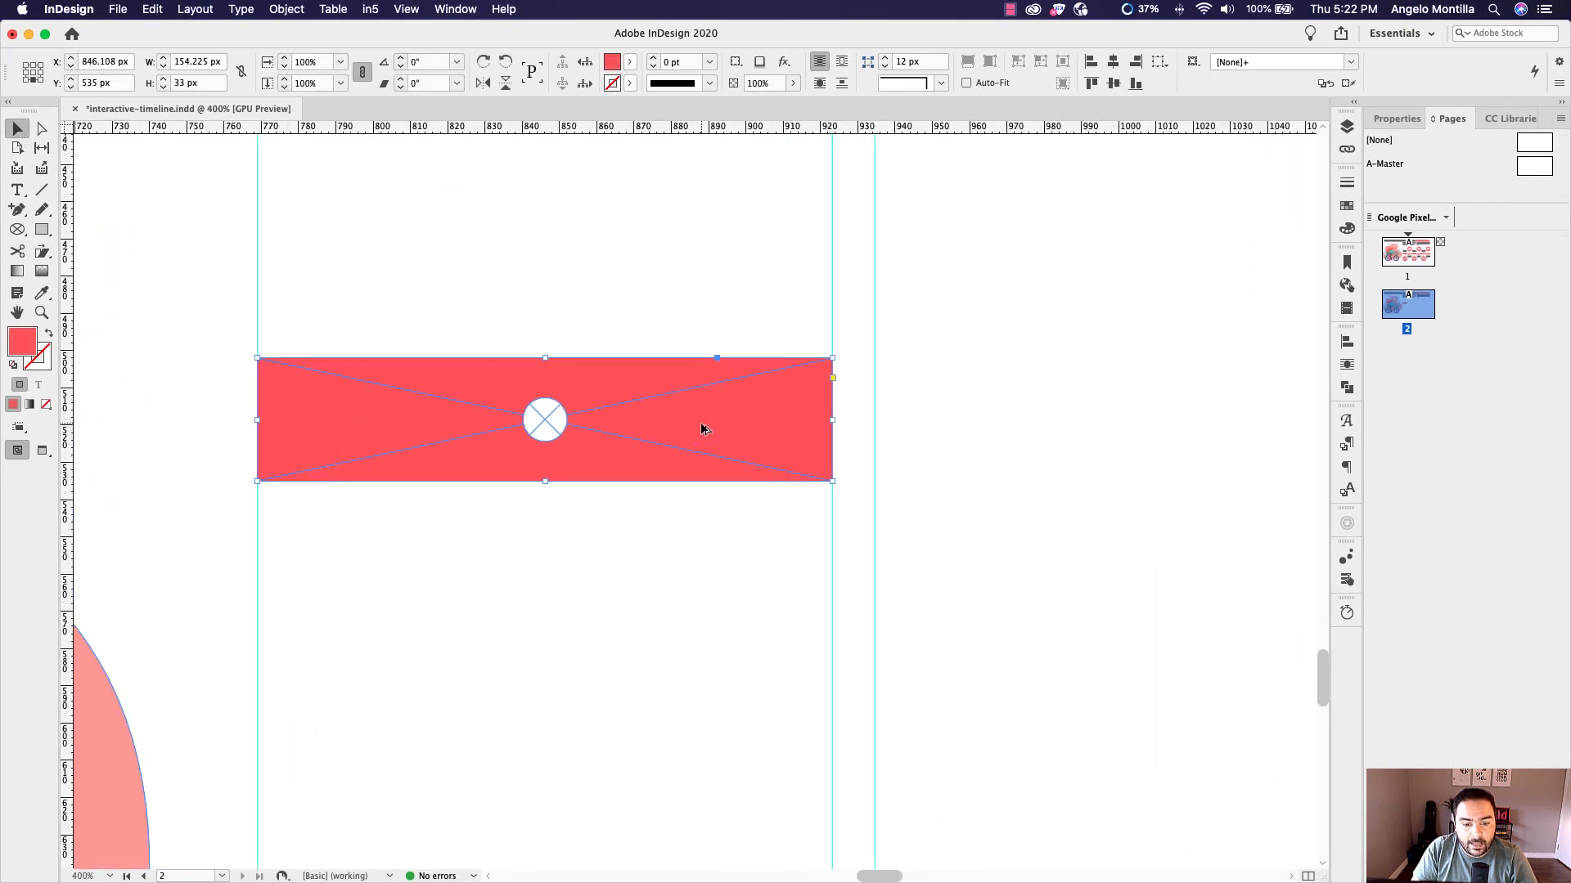
drag(686, 423, 775, 434)
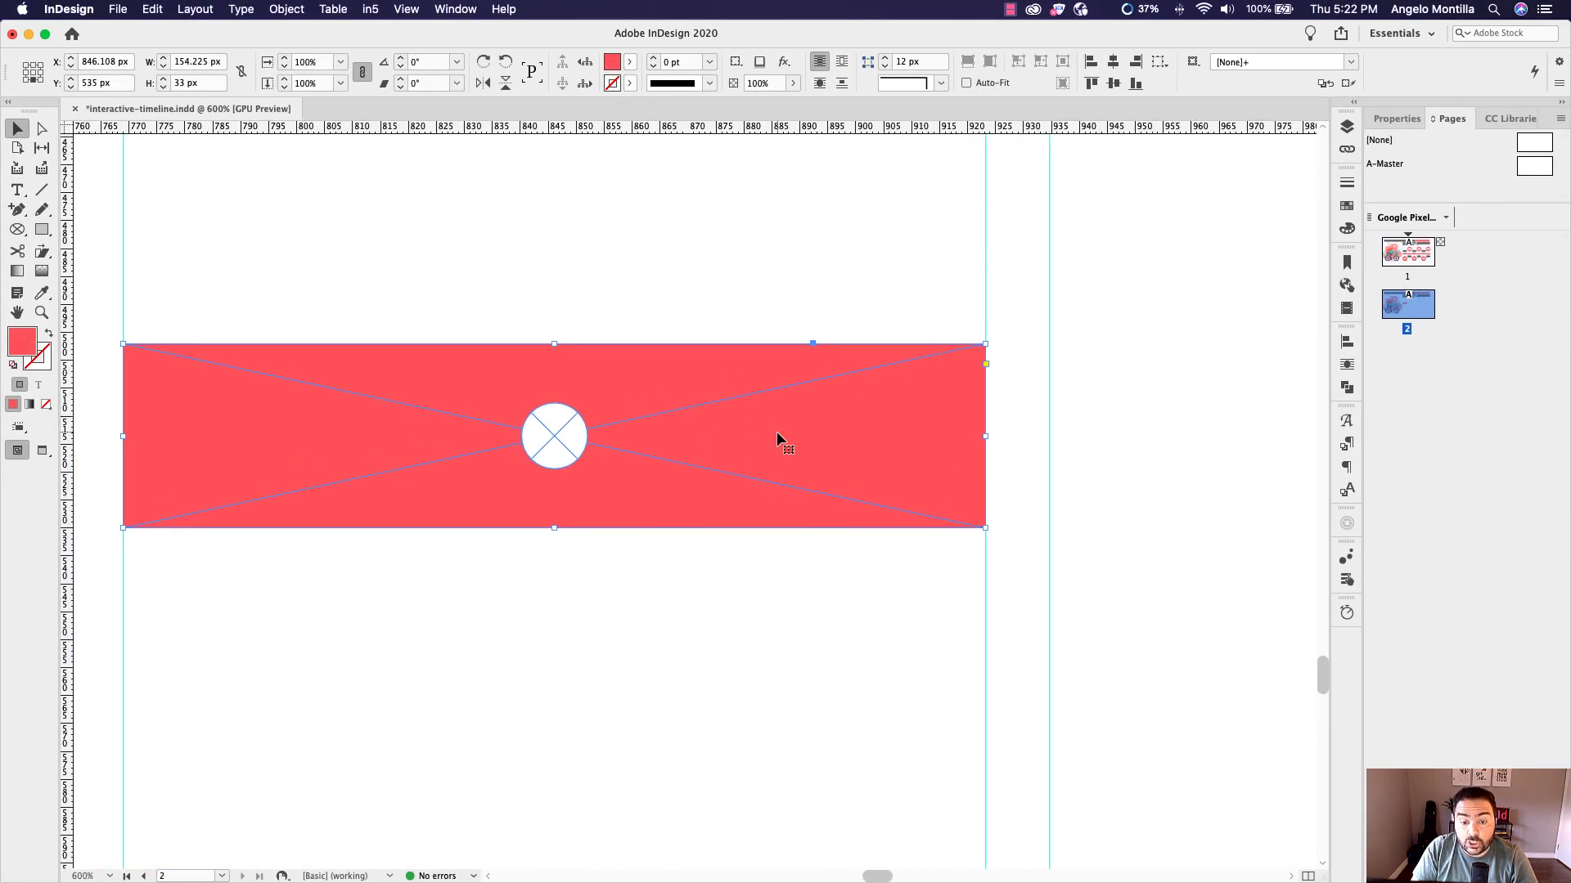
click(19, 211)
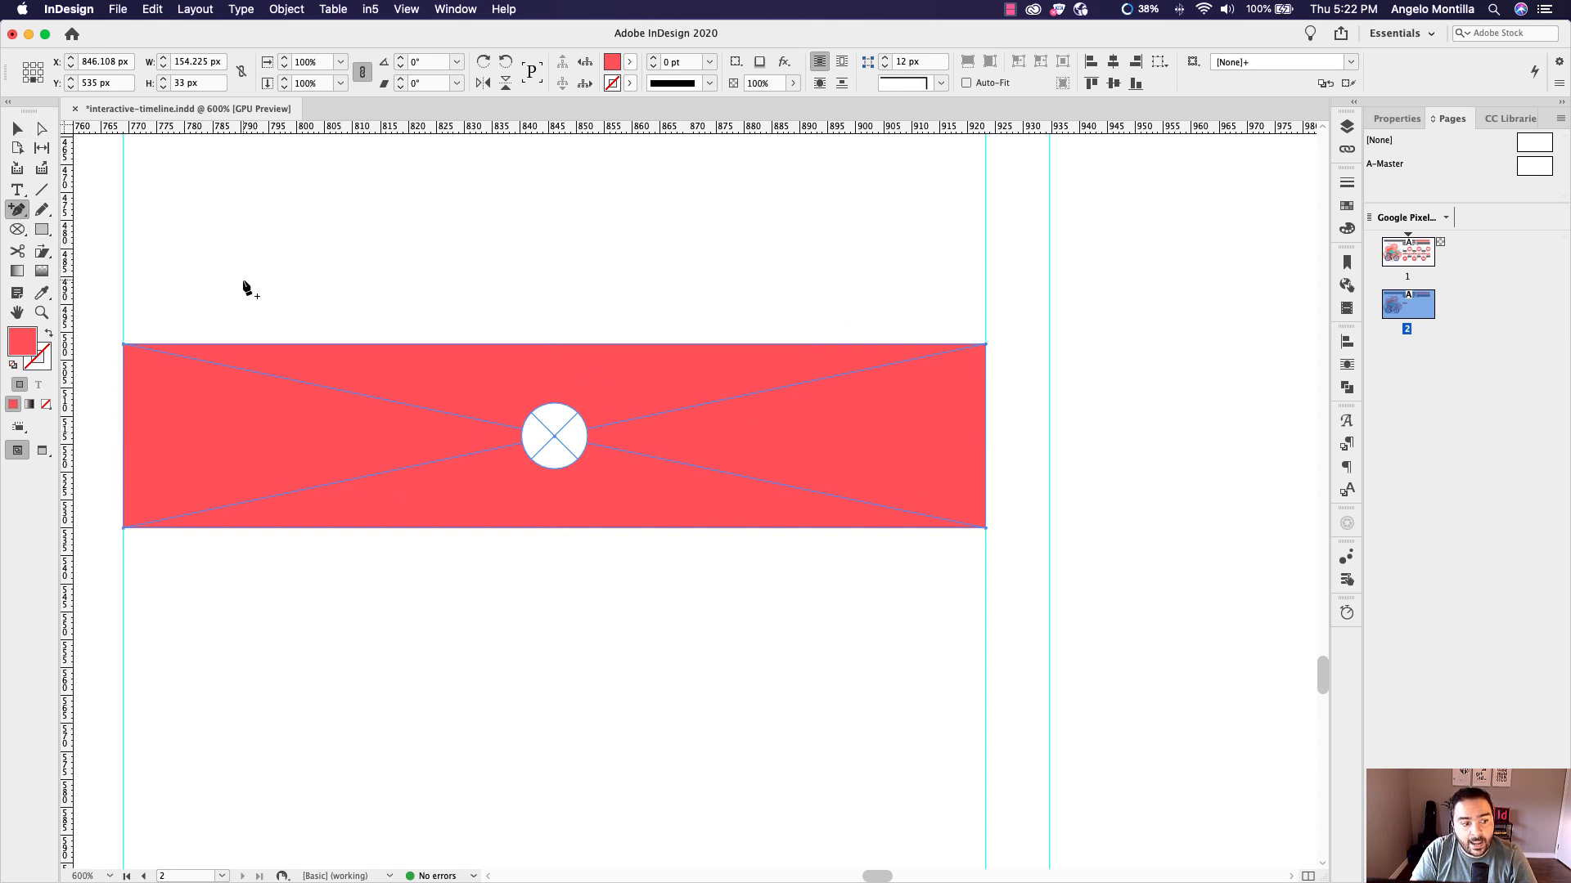
alt+scroll(995, 431, up, 5)
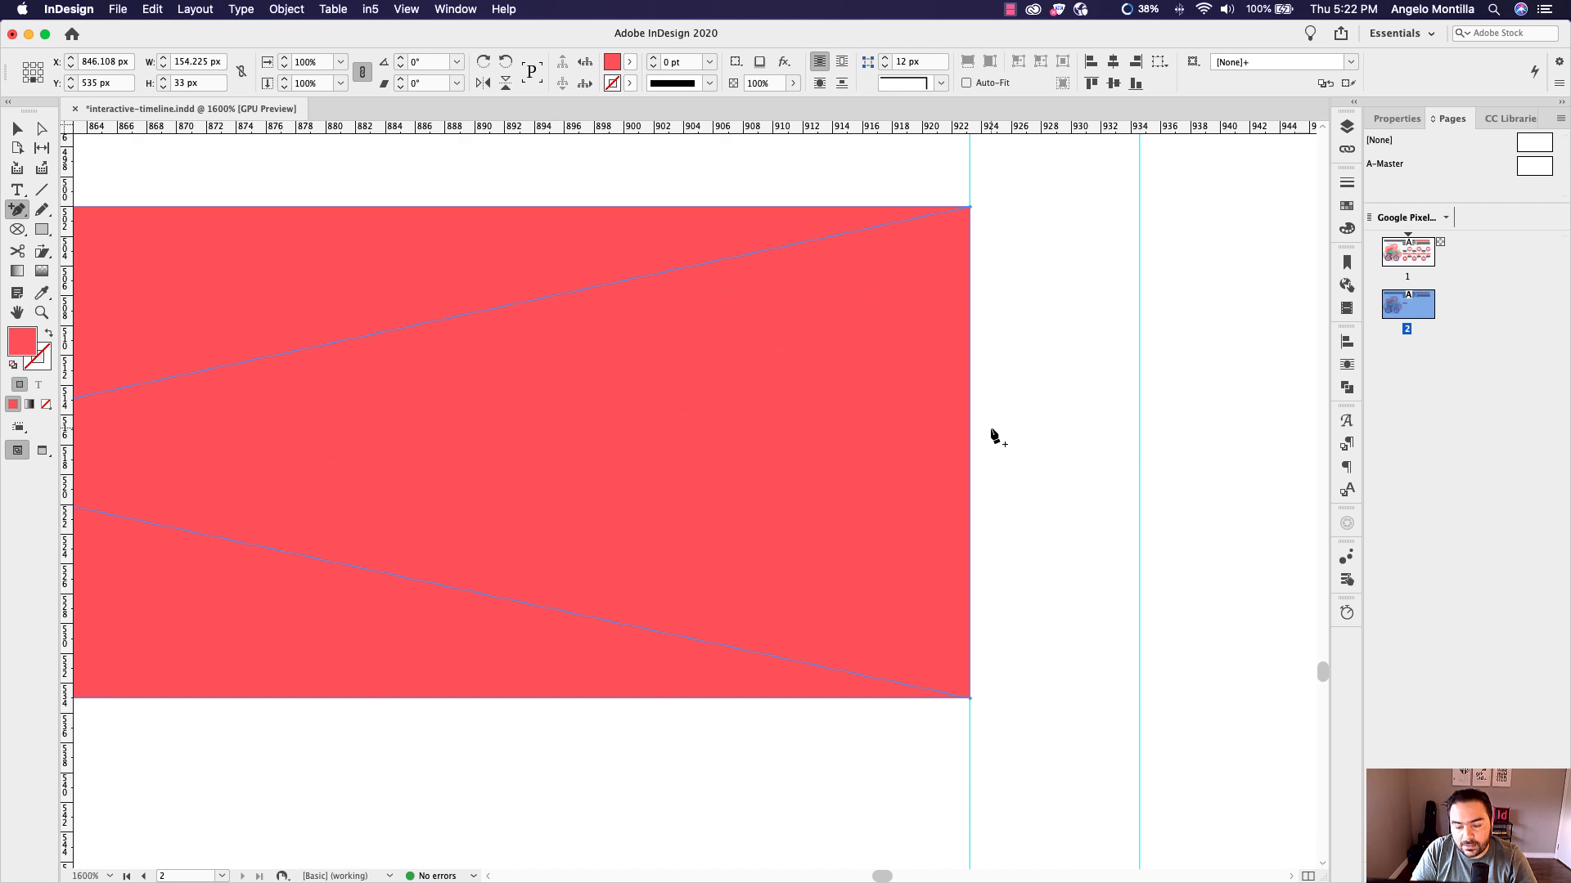
alt+scroll(971, 428, down, 5)
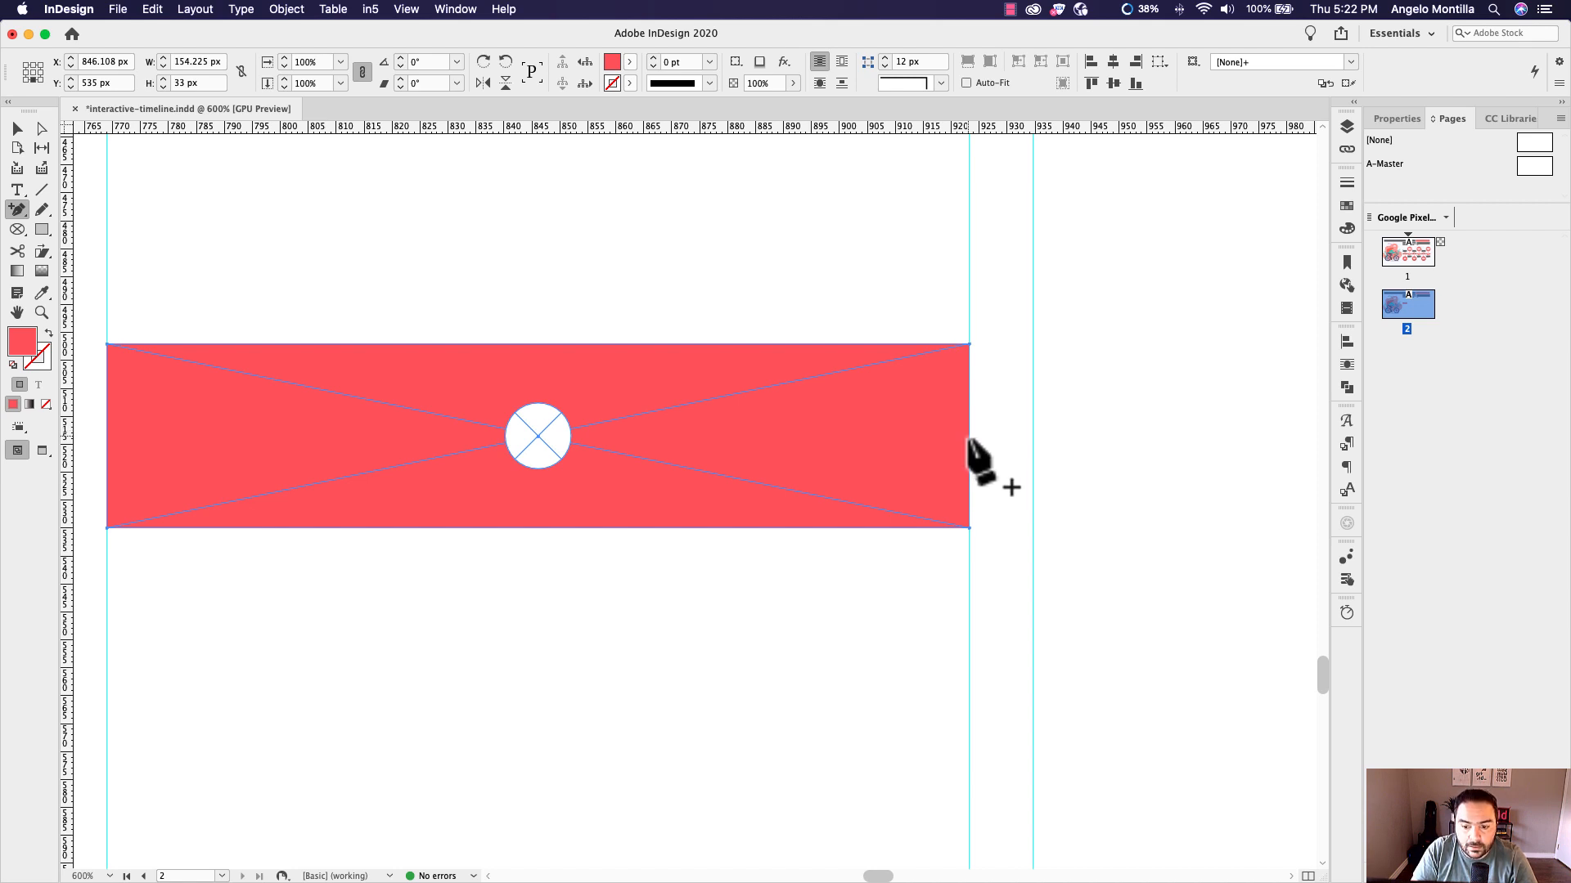
click(969, 437)
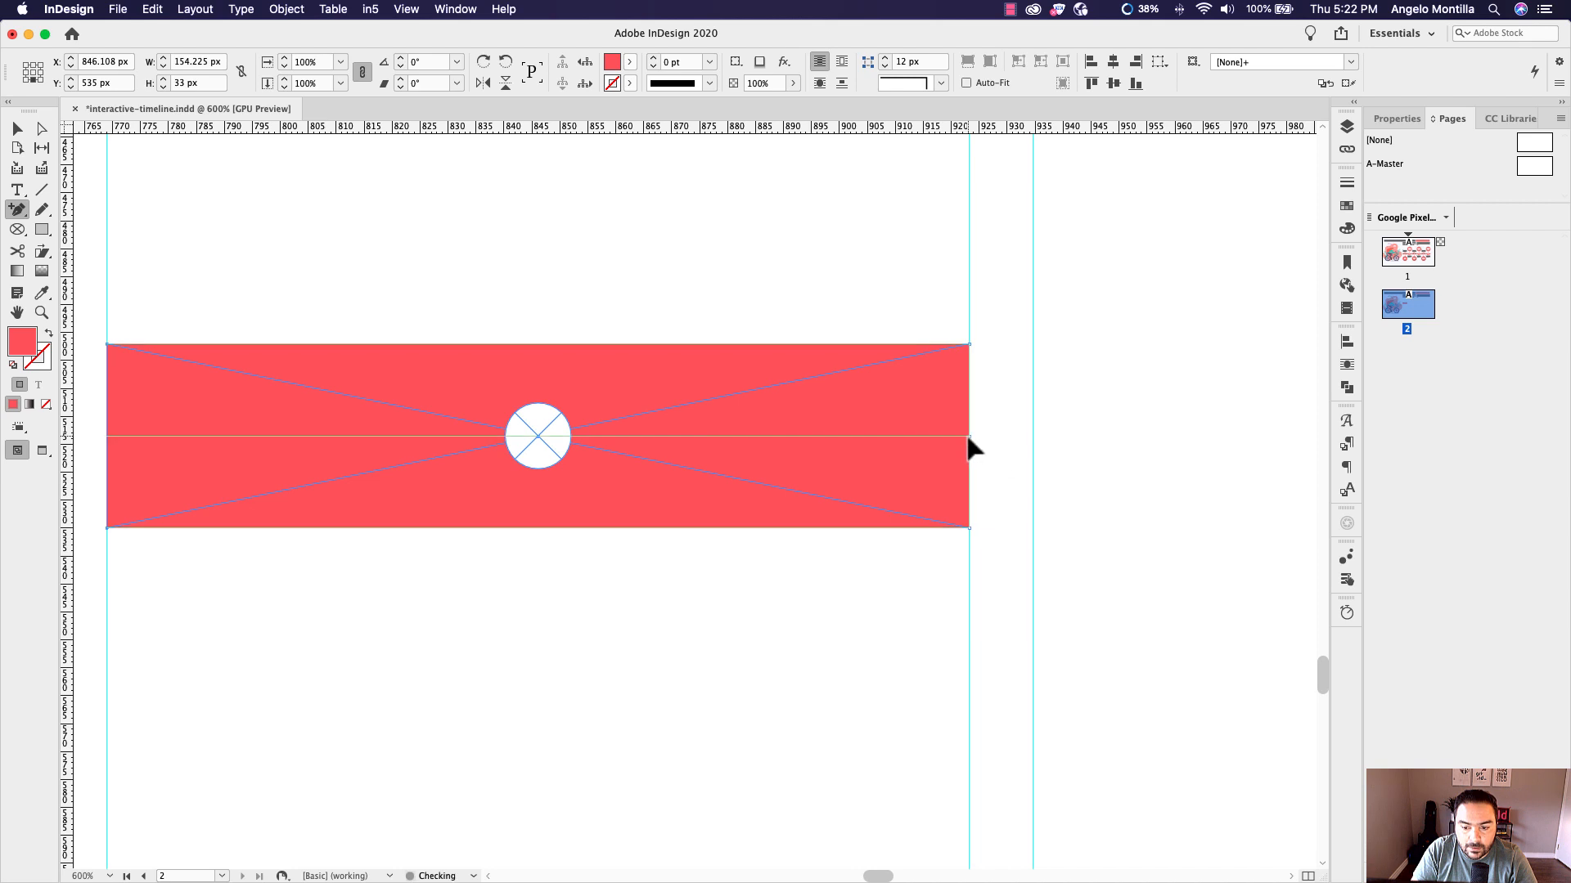
click(108, 436)
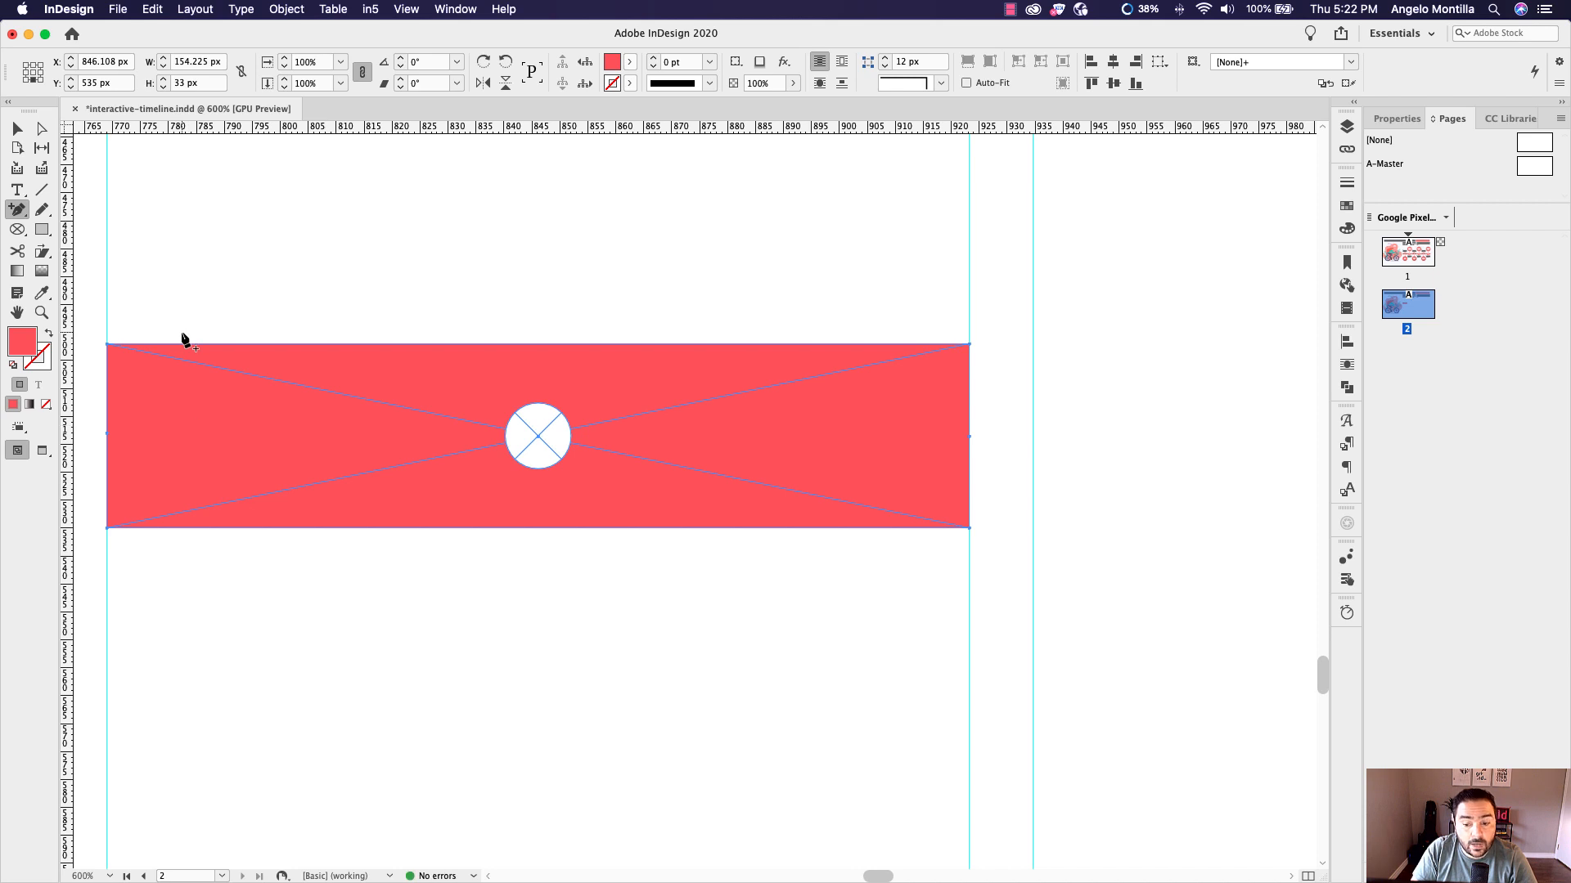
Move the rectangle's right-edge midpoint anchor 14 px outward to X 937.221 px to form an arrow tip
click(17, 128)
scroll(985, 420, up, 3)
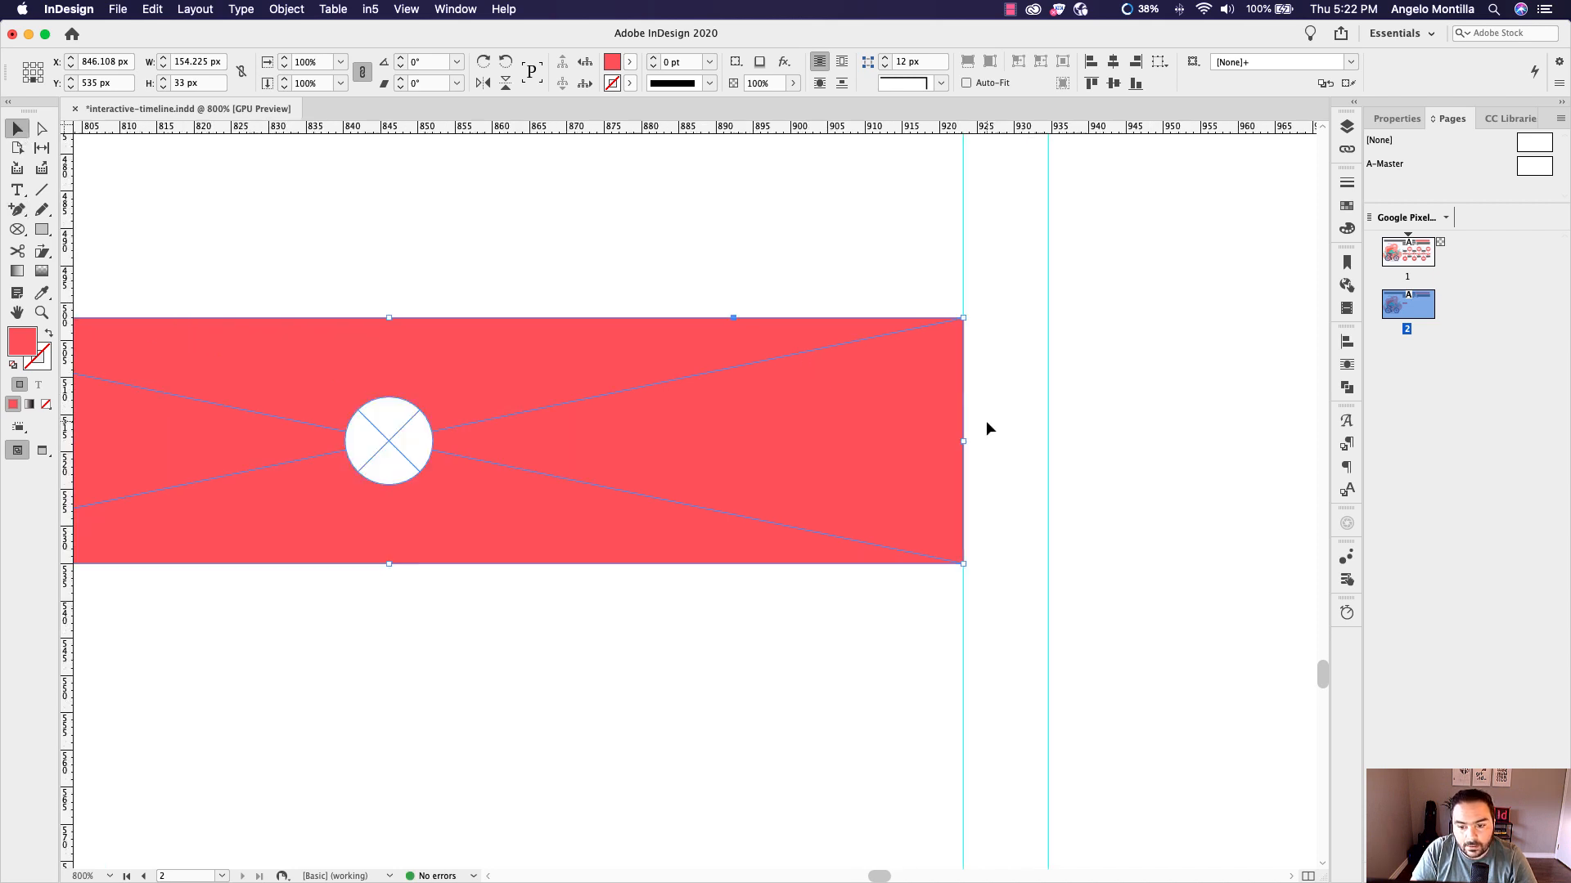
drag(979, 473, 887, 406)
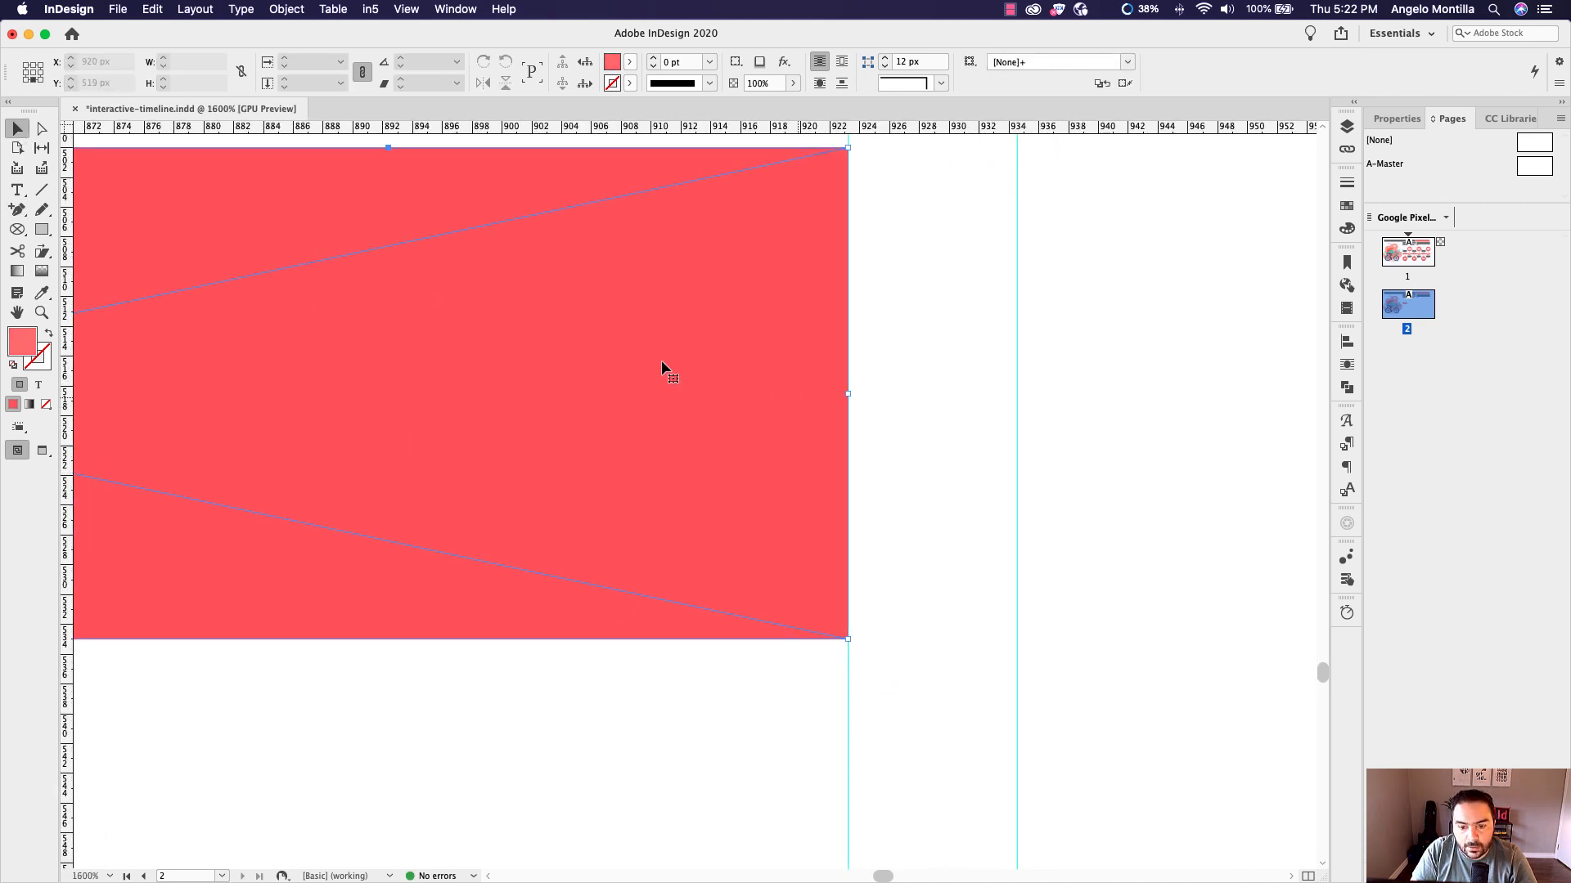
click(42, 129)
click(920, 388)
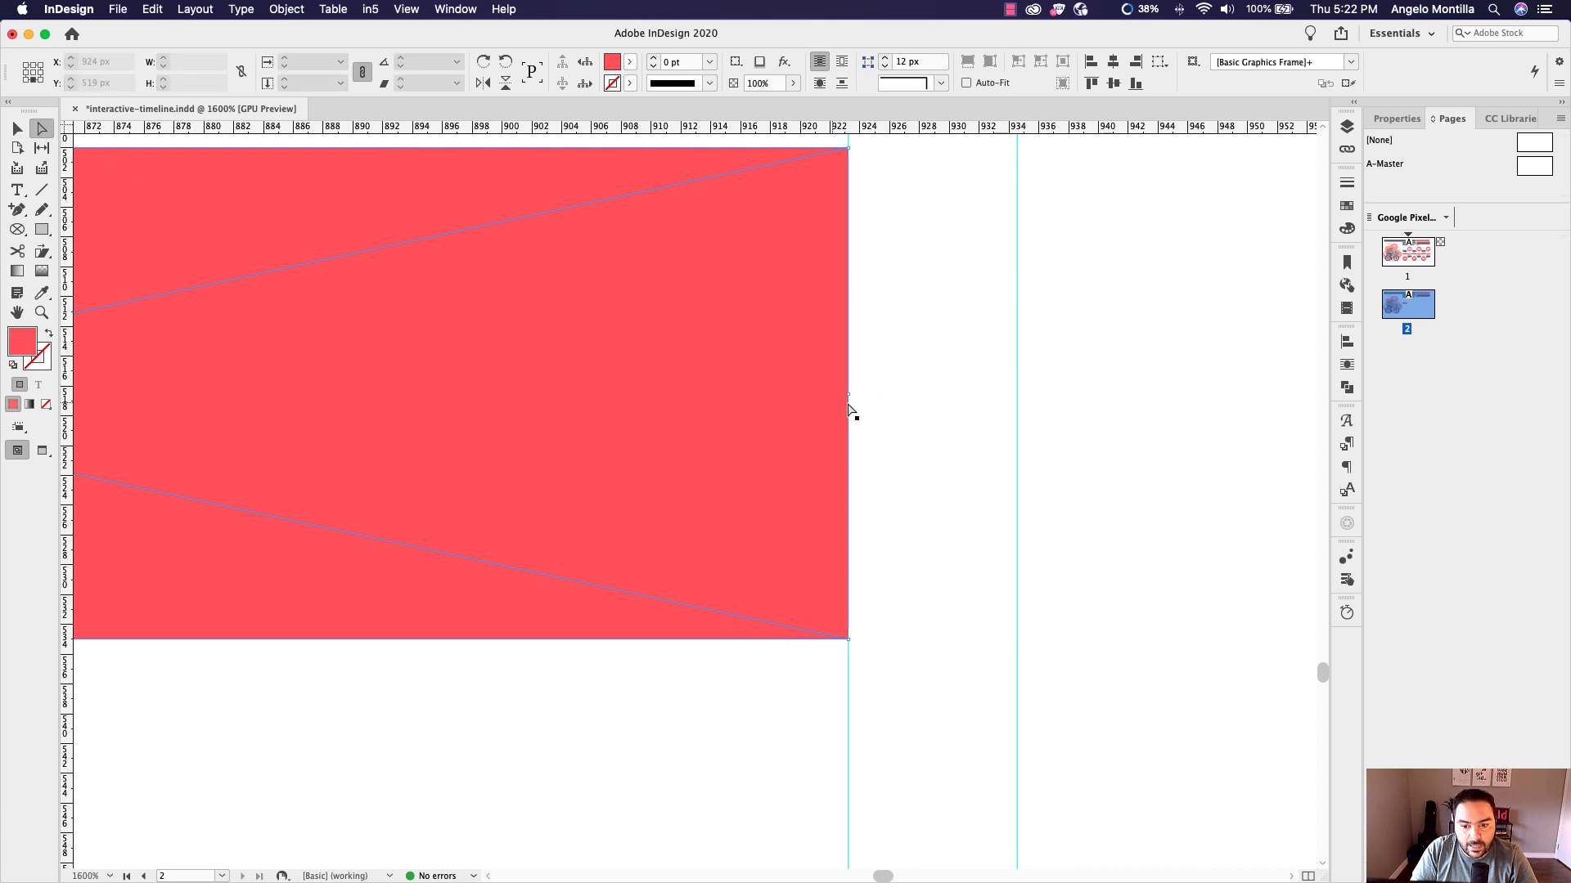
click(847, 418)
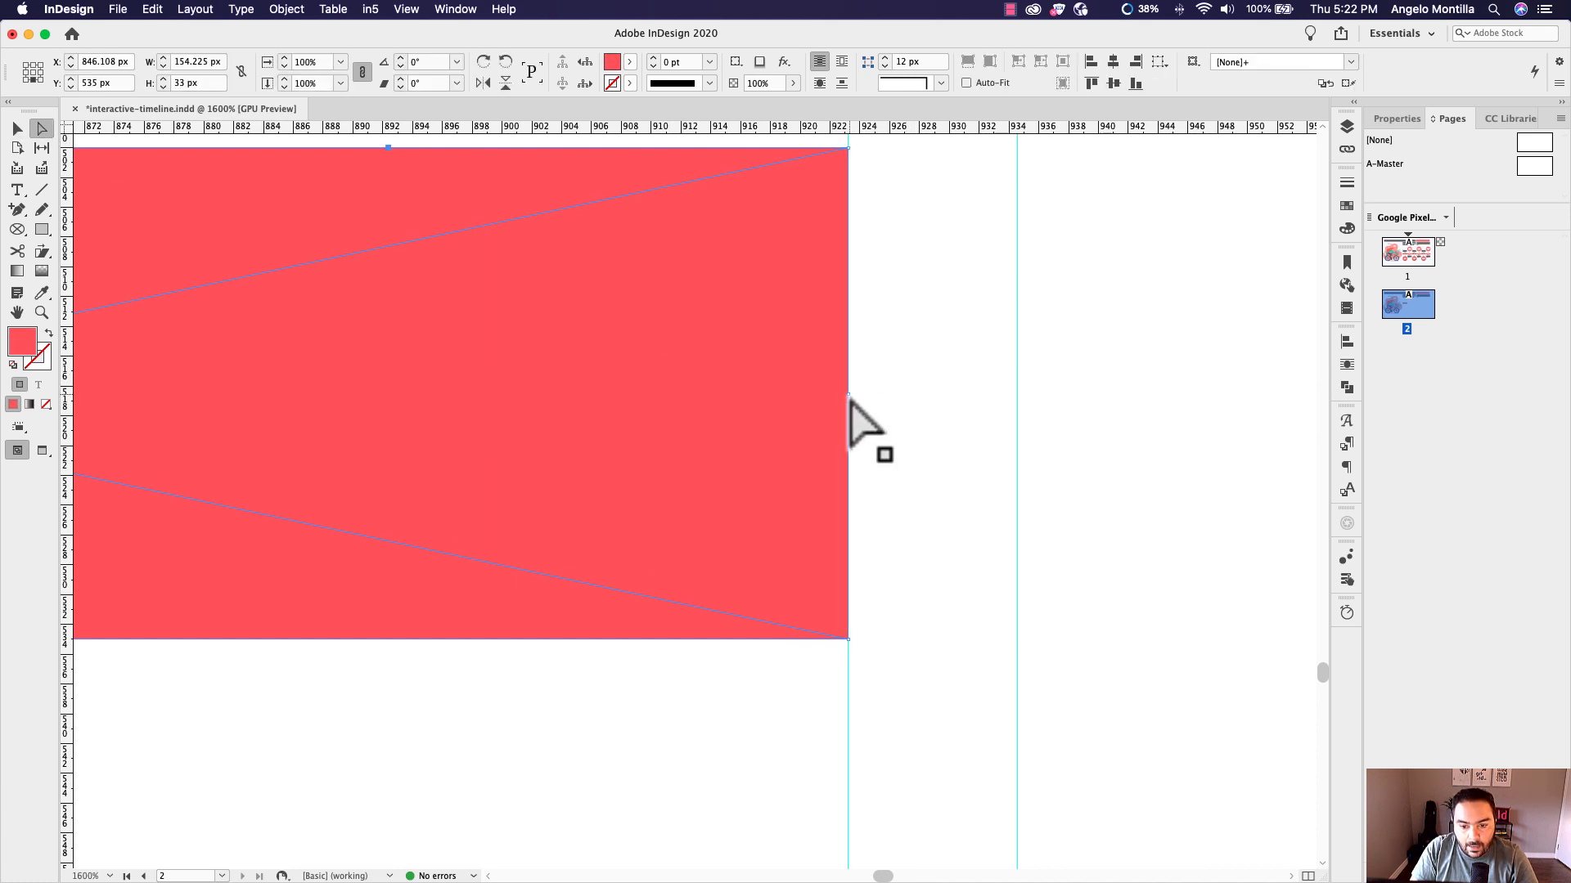
click(849, 396)
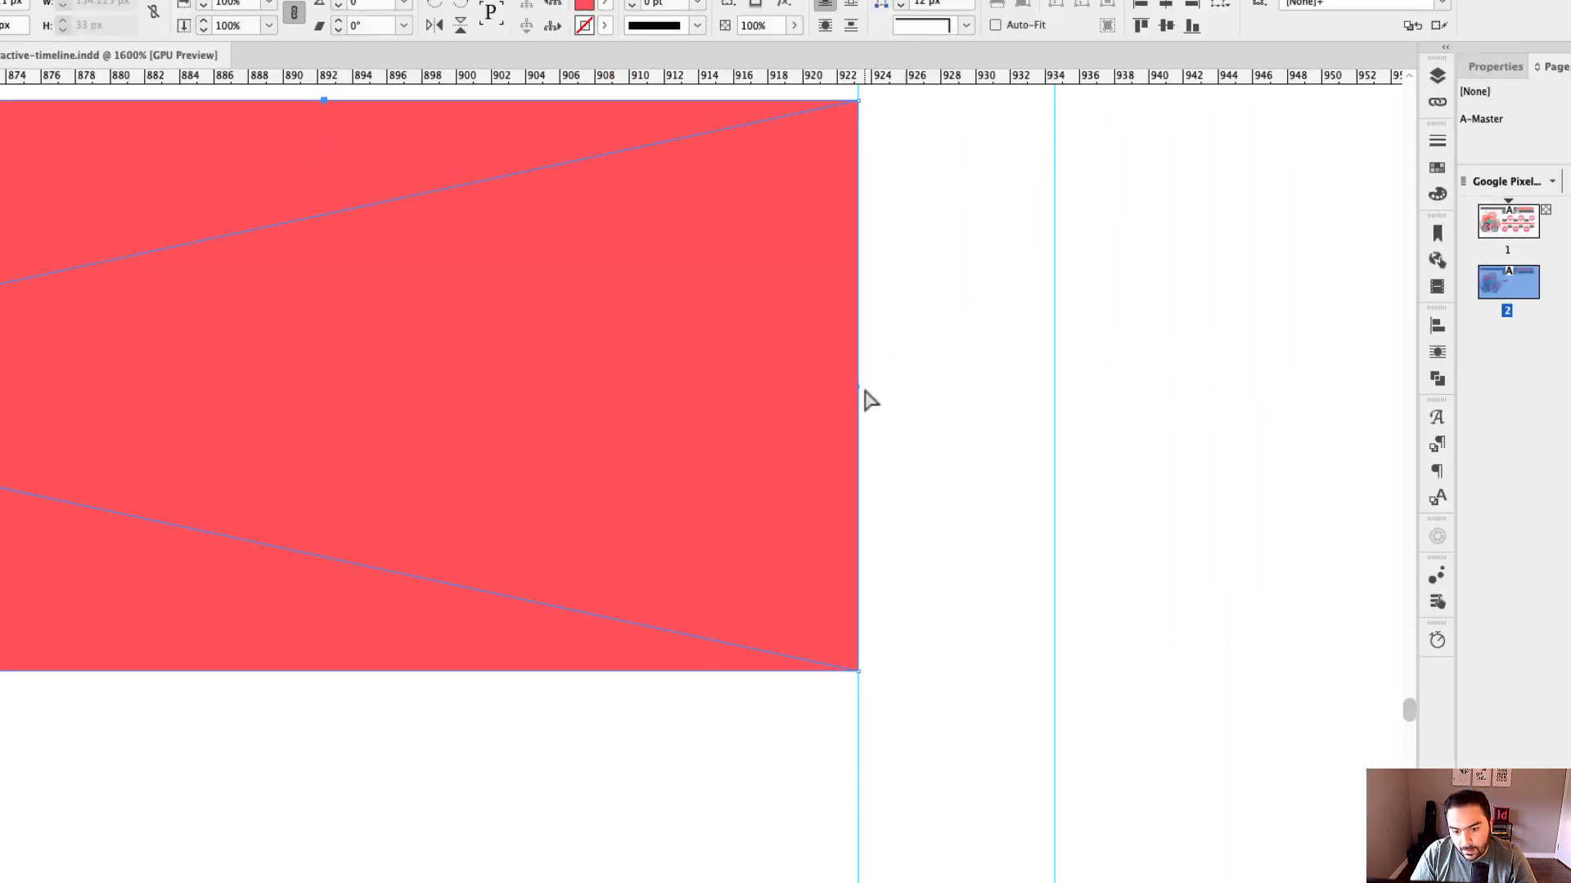
key(Right)
key(Right)
key(Right)
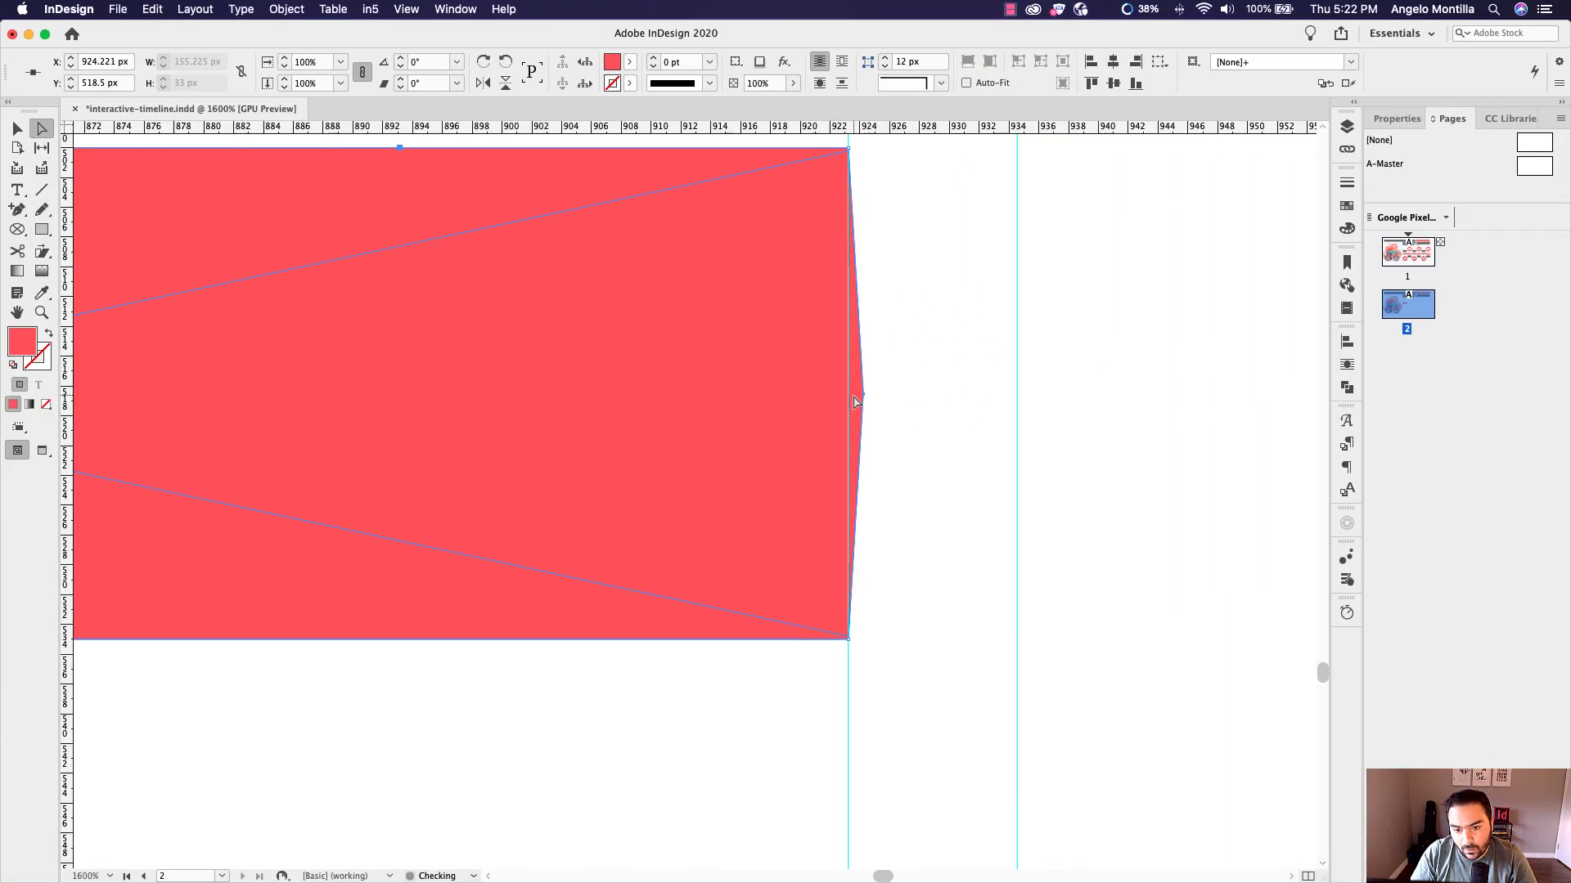
key(Right)
key(Right)
key(Right)
key(Right)
key(Right)
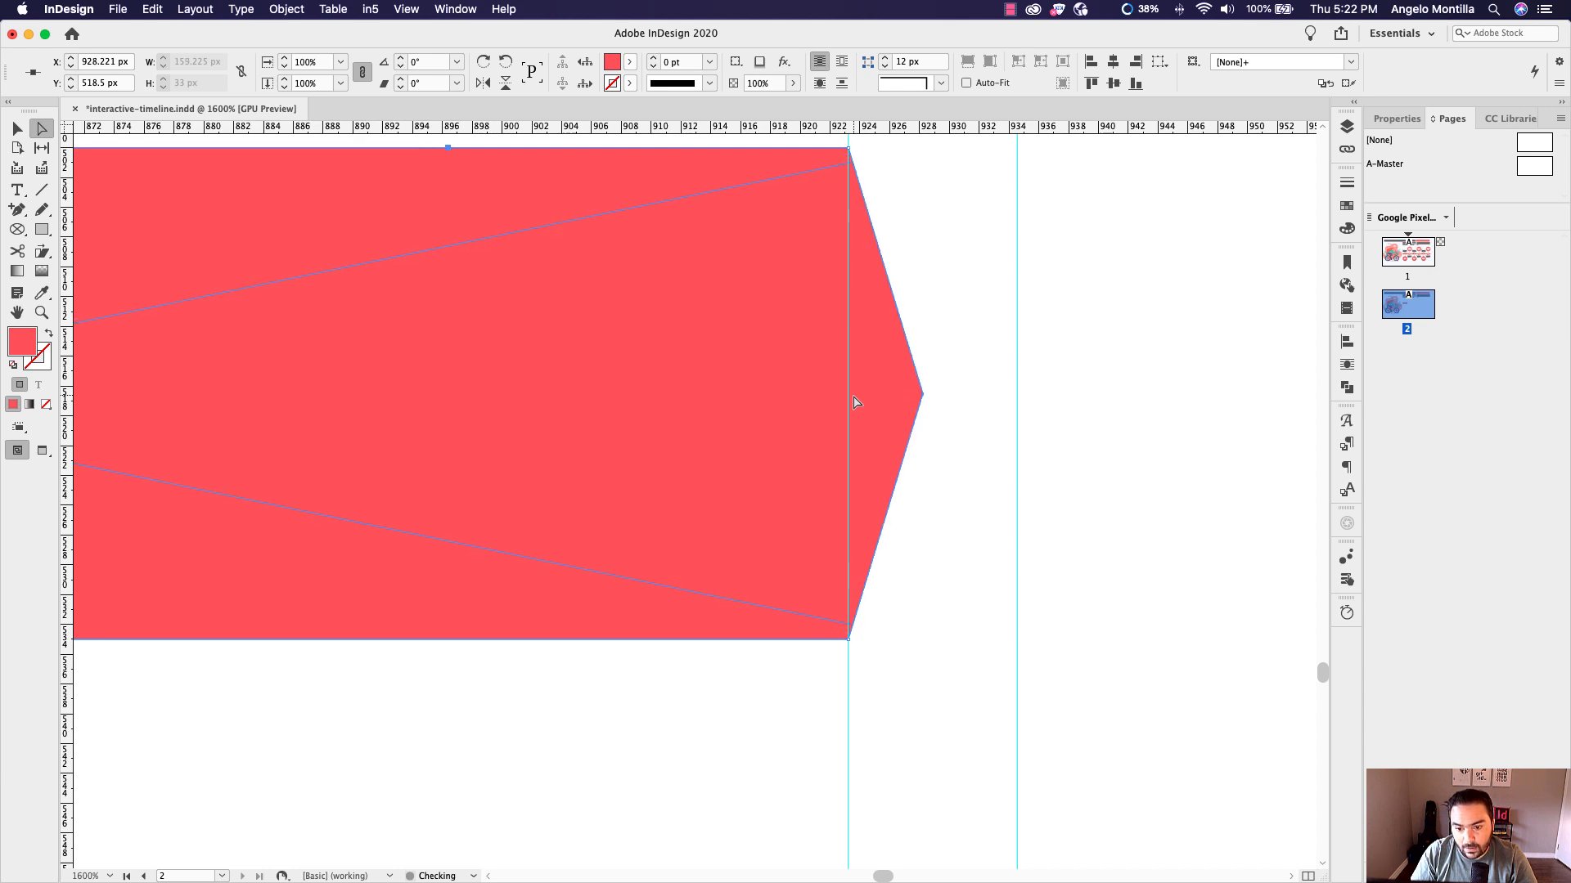
key(Right)
key(Right)
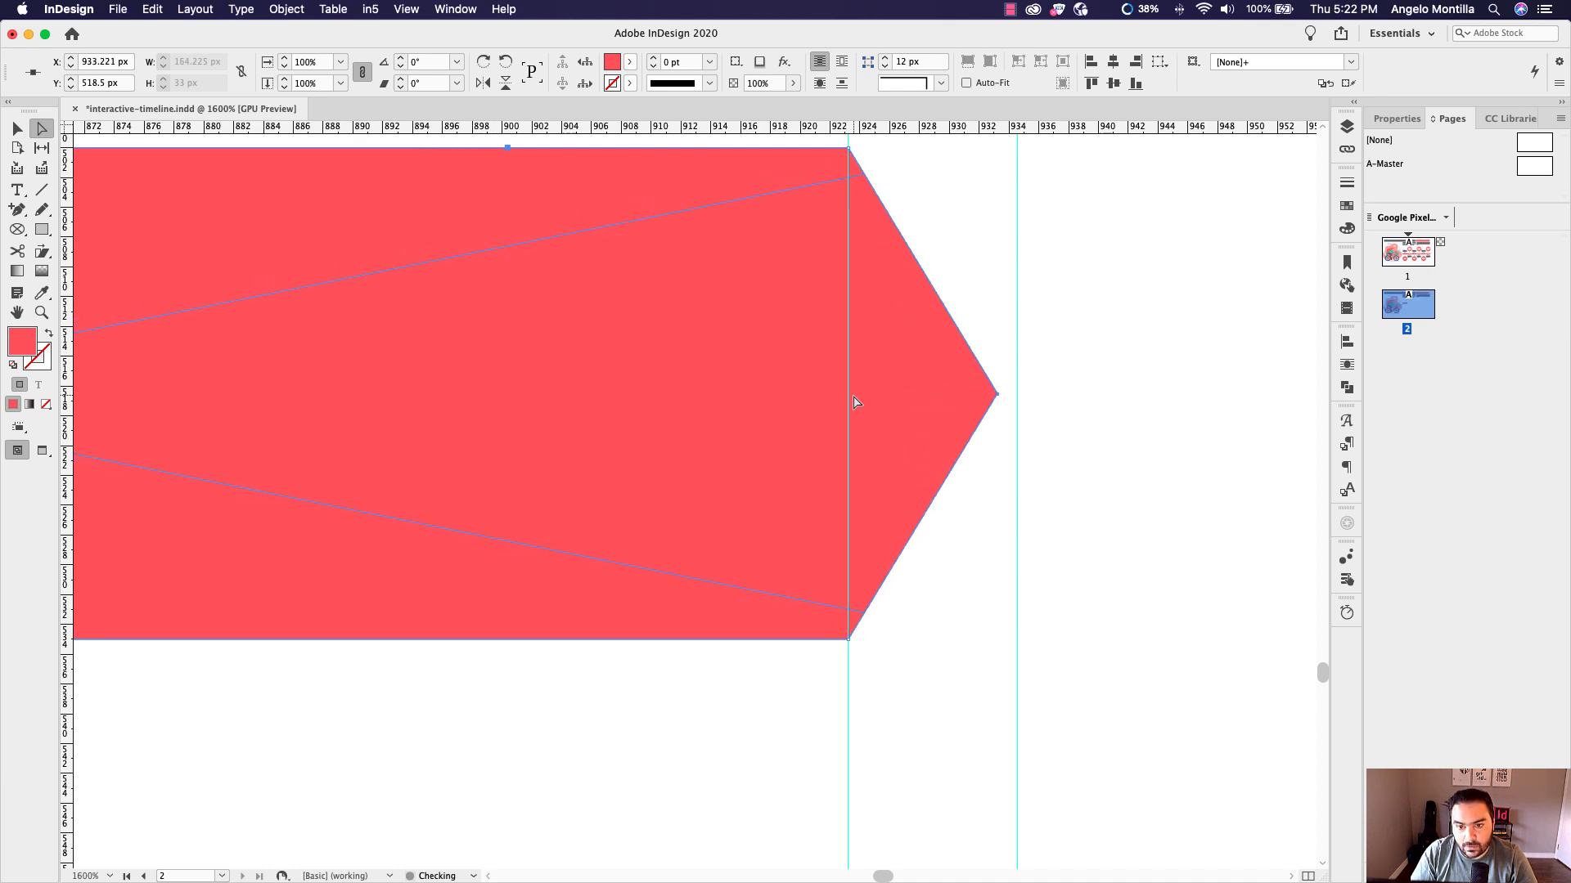
key(Right)
key(Right)
key(Right)
key(Right)
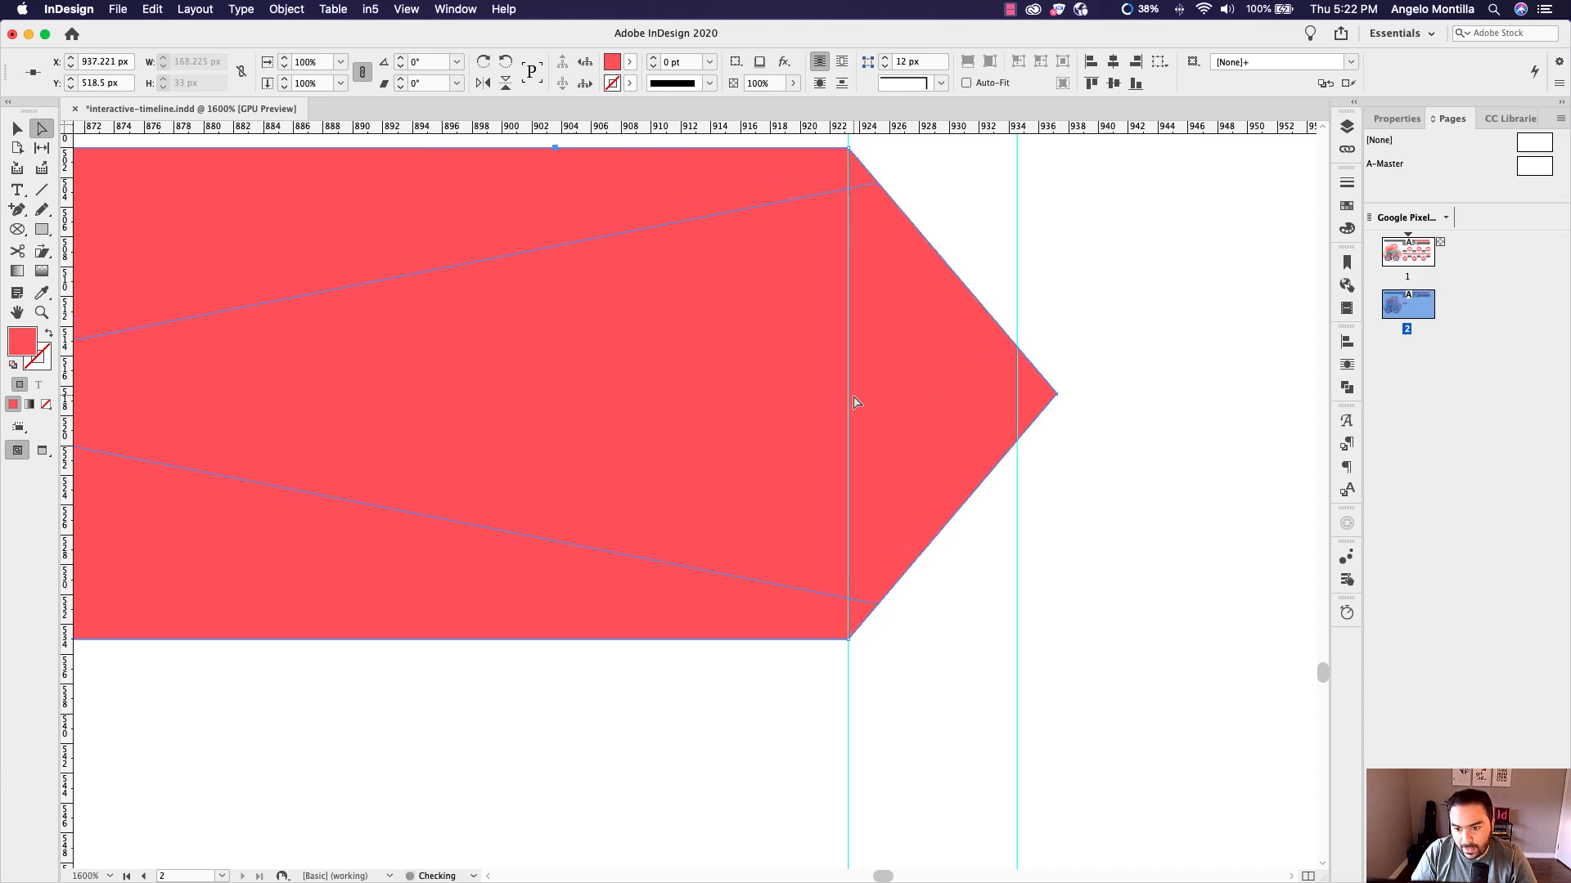
scroll(792, 397, down, 4)
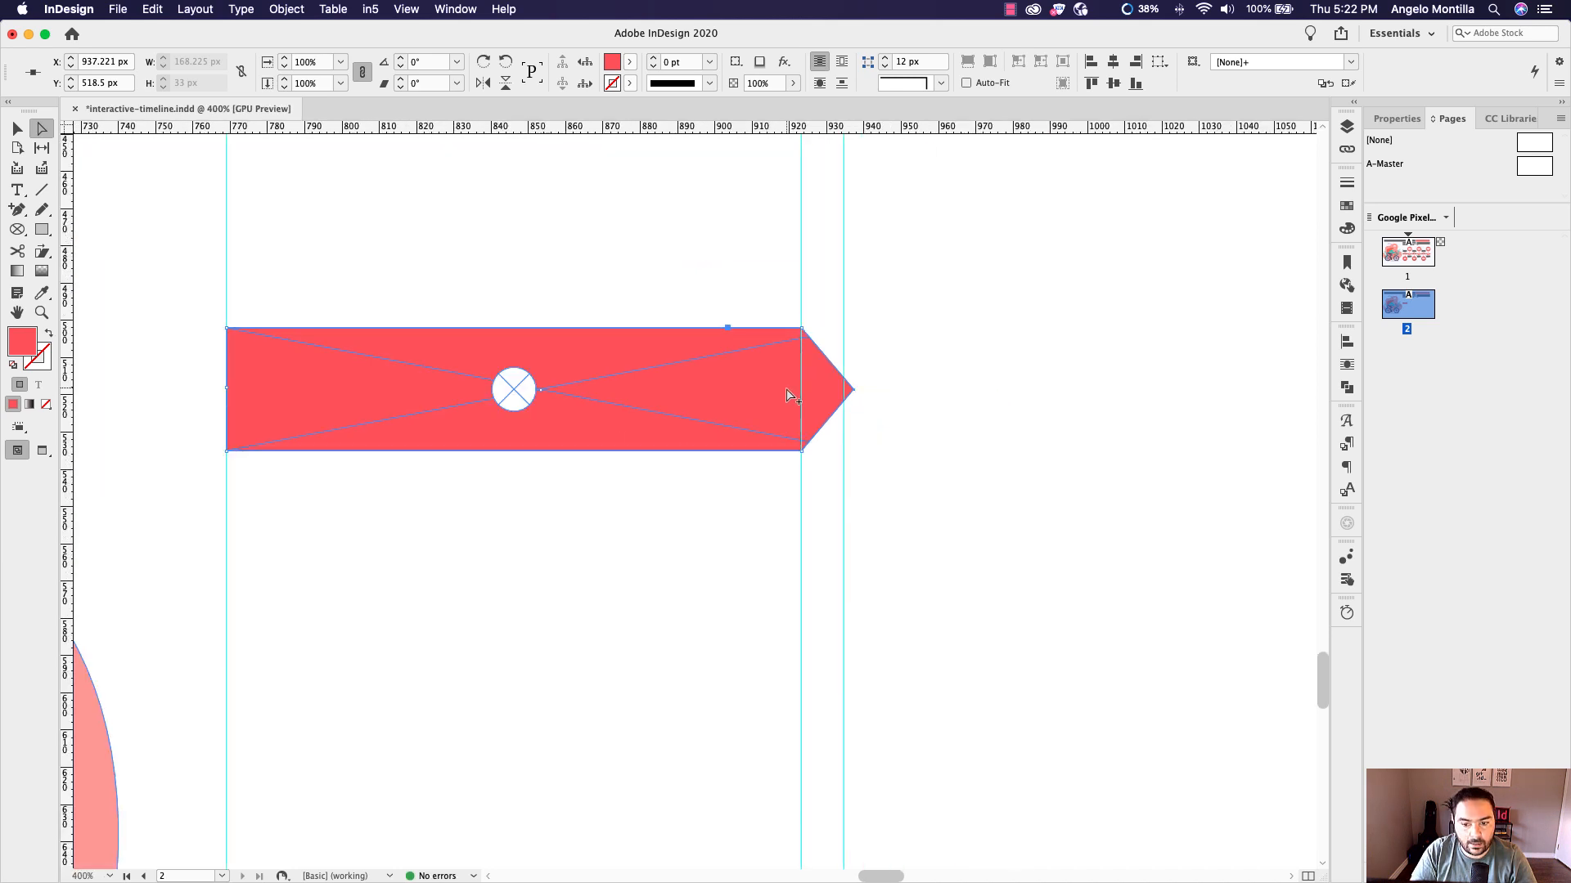
Move the rectangle's left-edge midpoint anchor 12 px inward to X 780.996 px to cut a matching arrow notch
scroll(220, 393, up, 4)
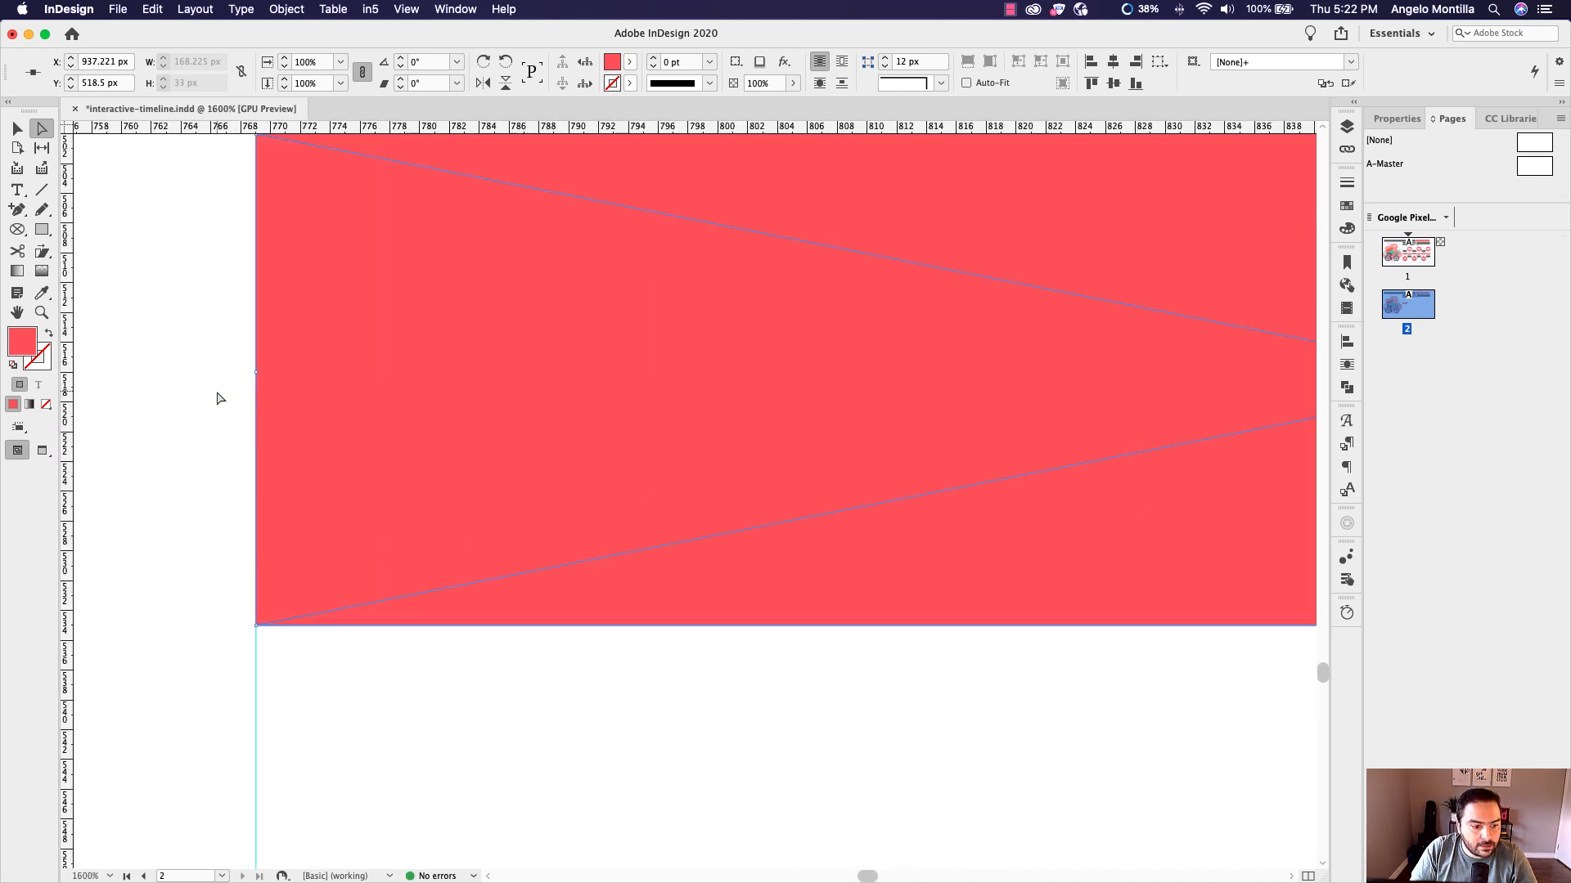
click(256, 380)
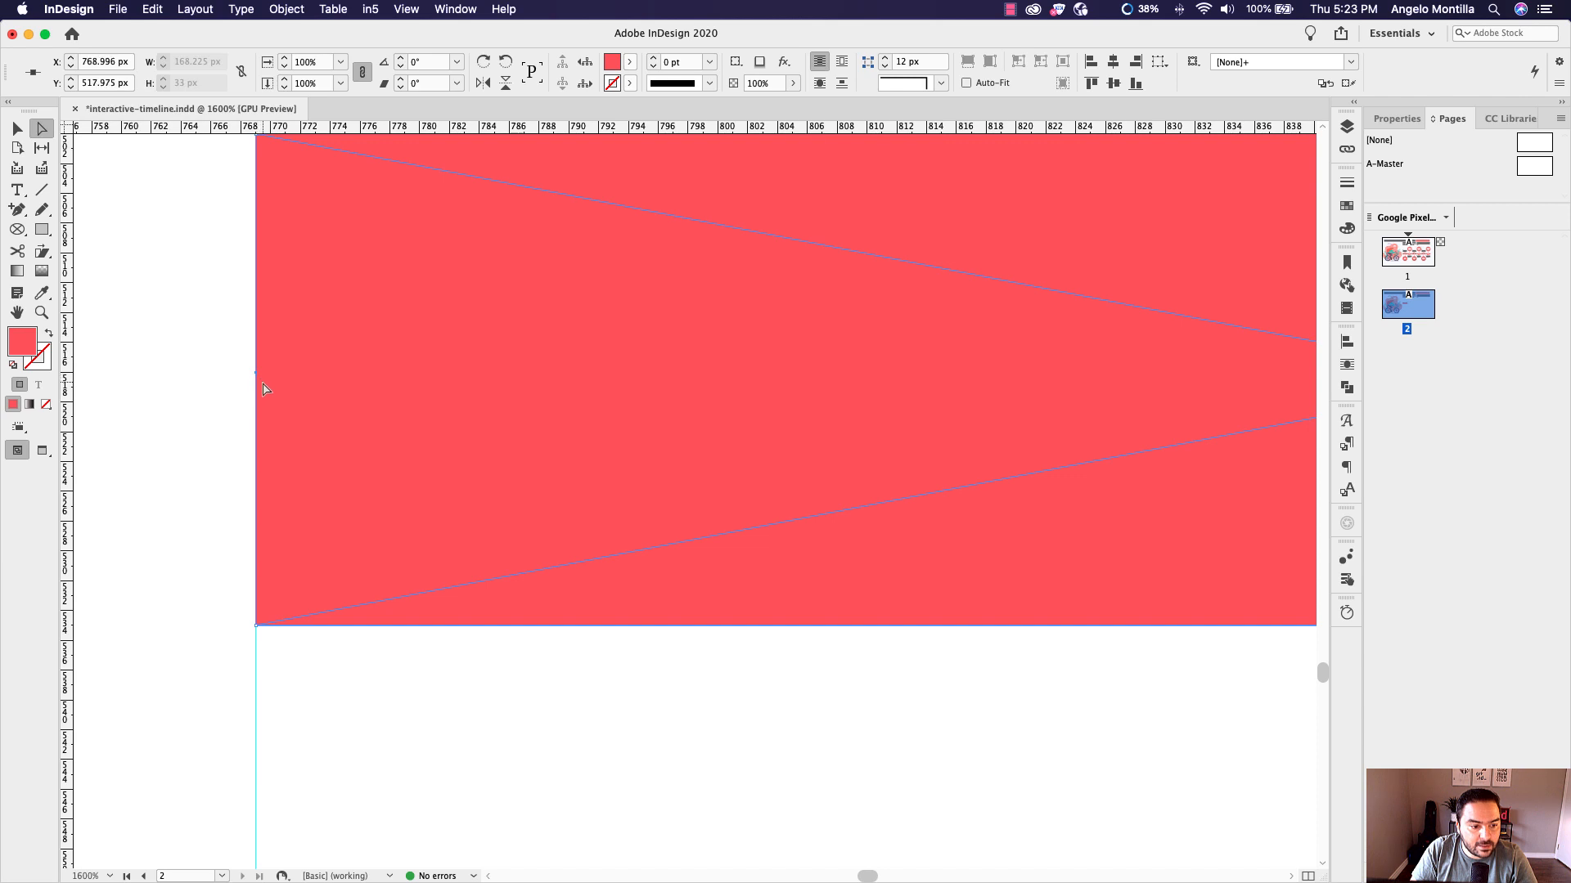
key(Right)
key(Right)
key(Right)
key(Right)
key(Right)
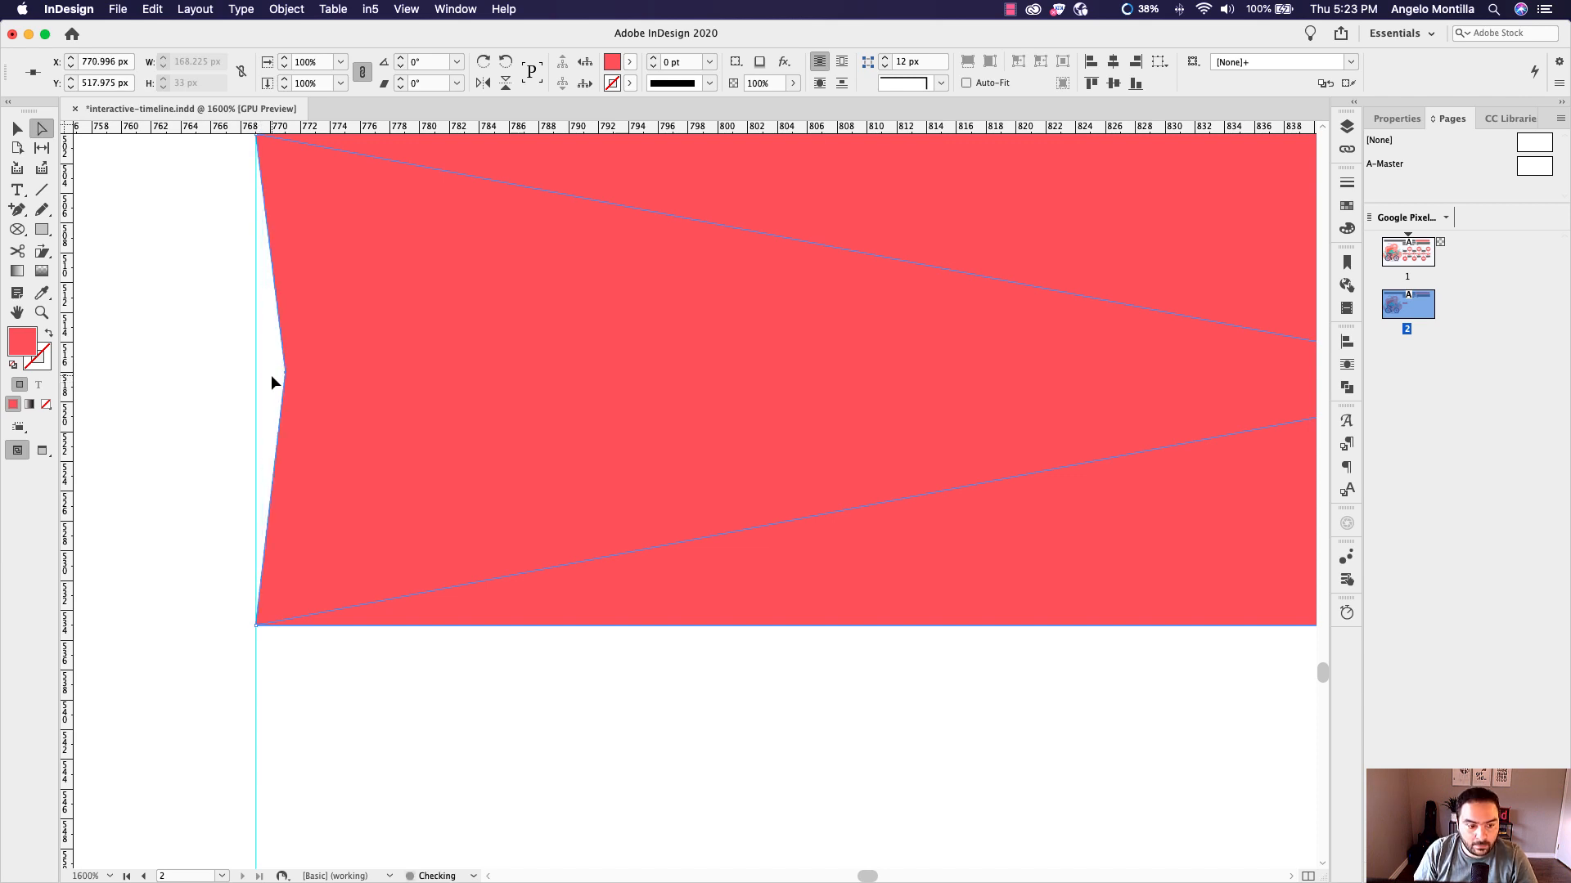
key(Right)
key(Right)
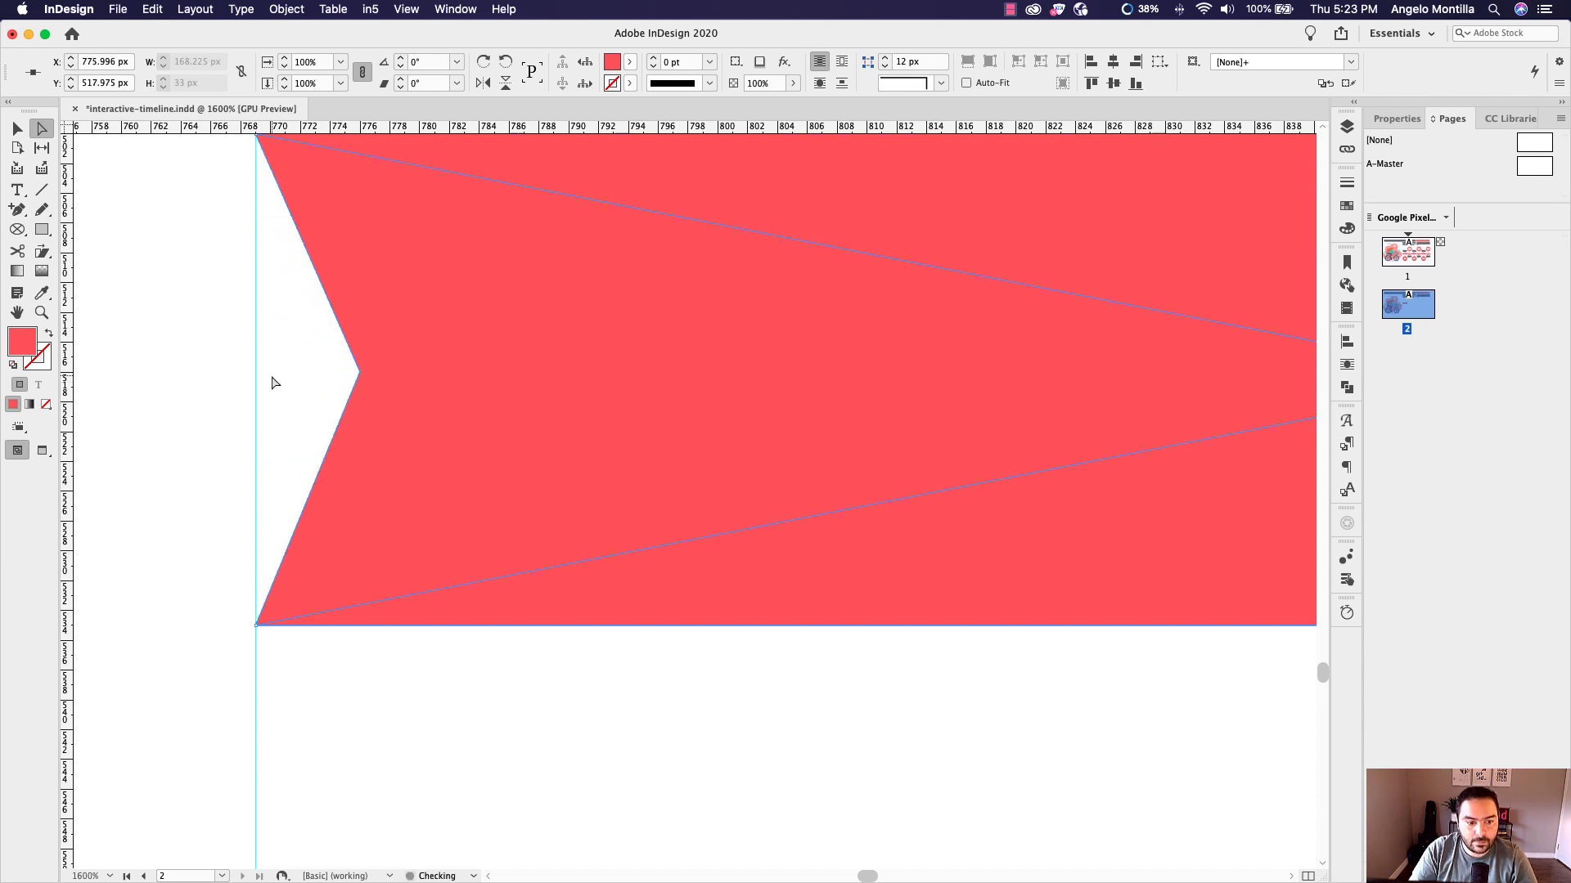
scroll(638, 405, down, 4)
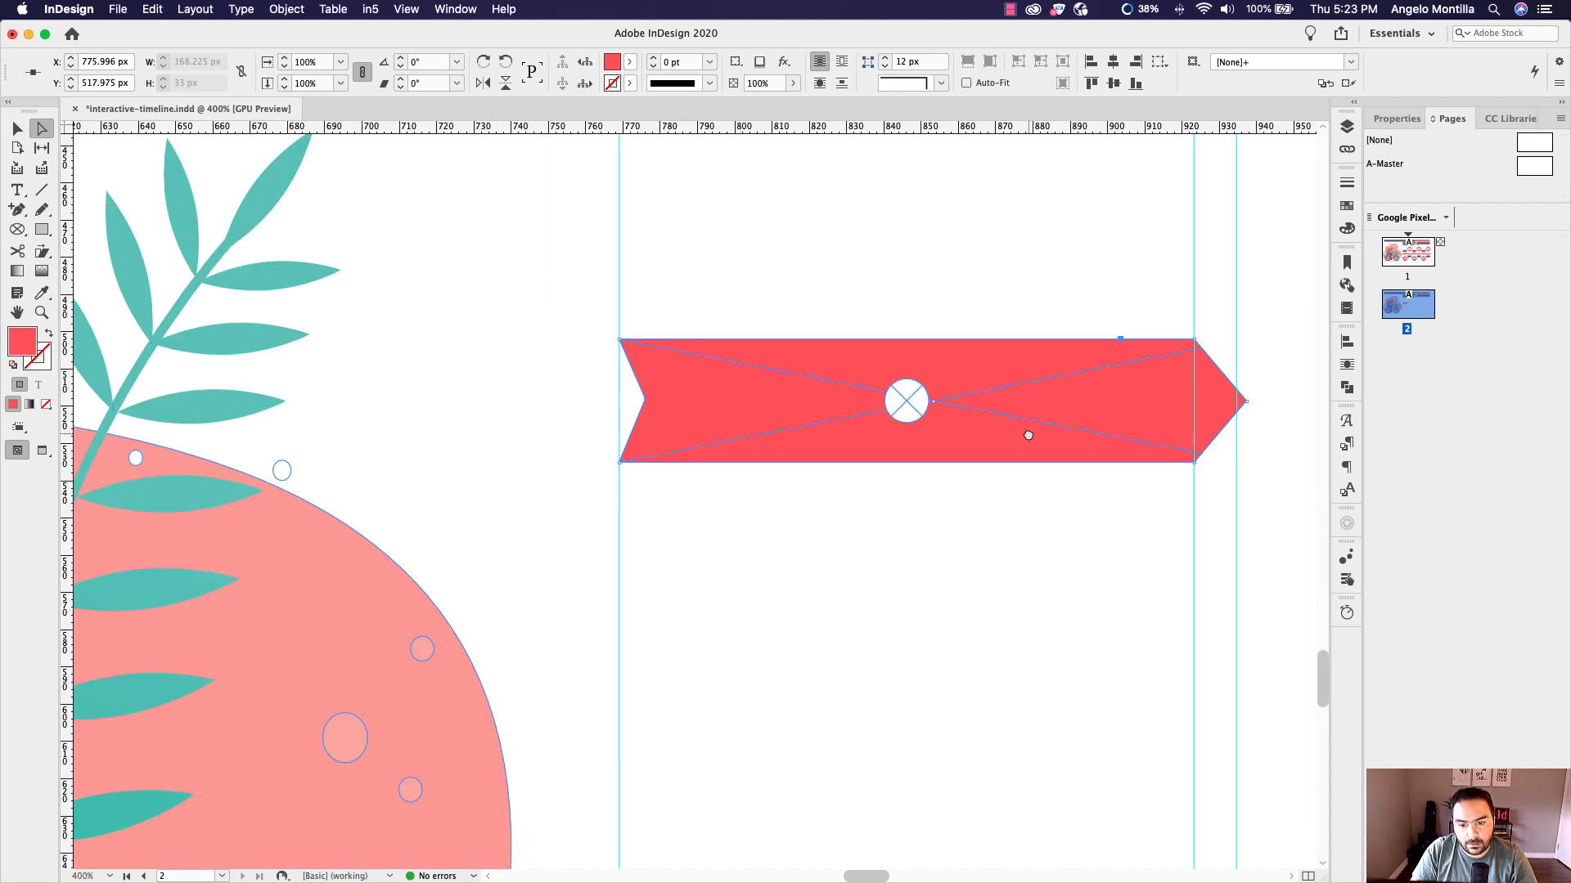
drag(1028, 435, 778, 462)
key(Right)
key(Right)
key(Right)
key(Right)
key(Right)
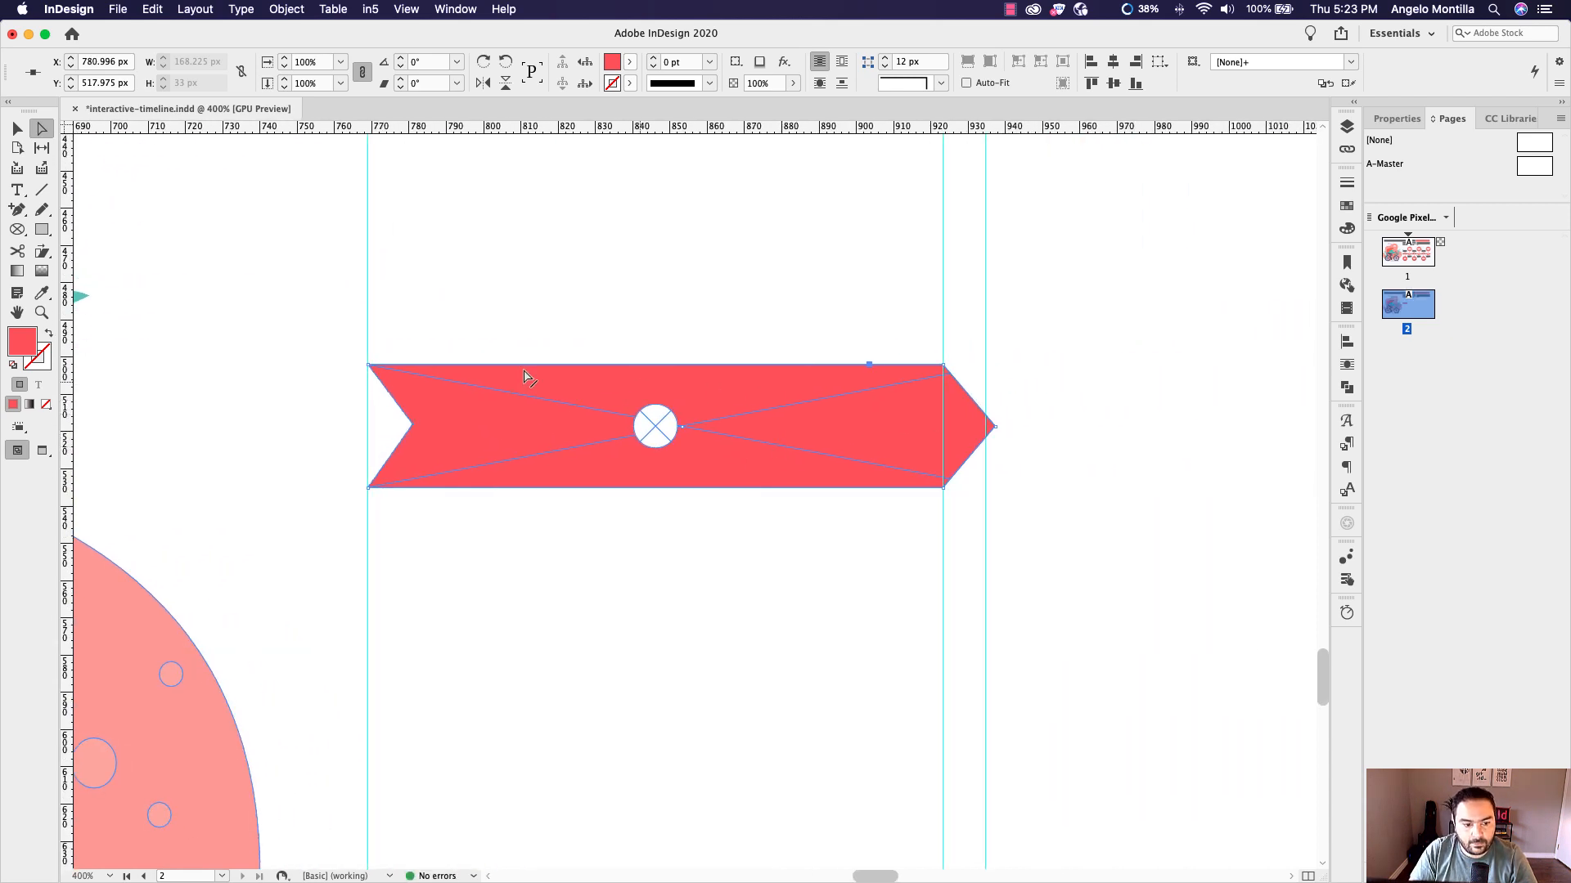
Select the red arrow shape together with its white center circle and group them into one timeline marker
click(17, 128)
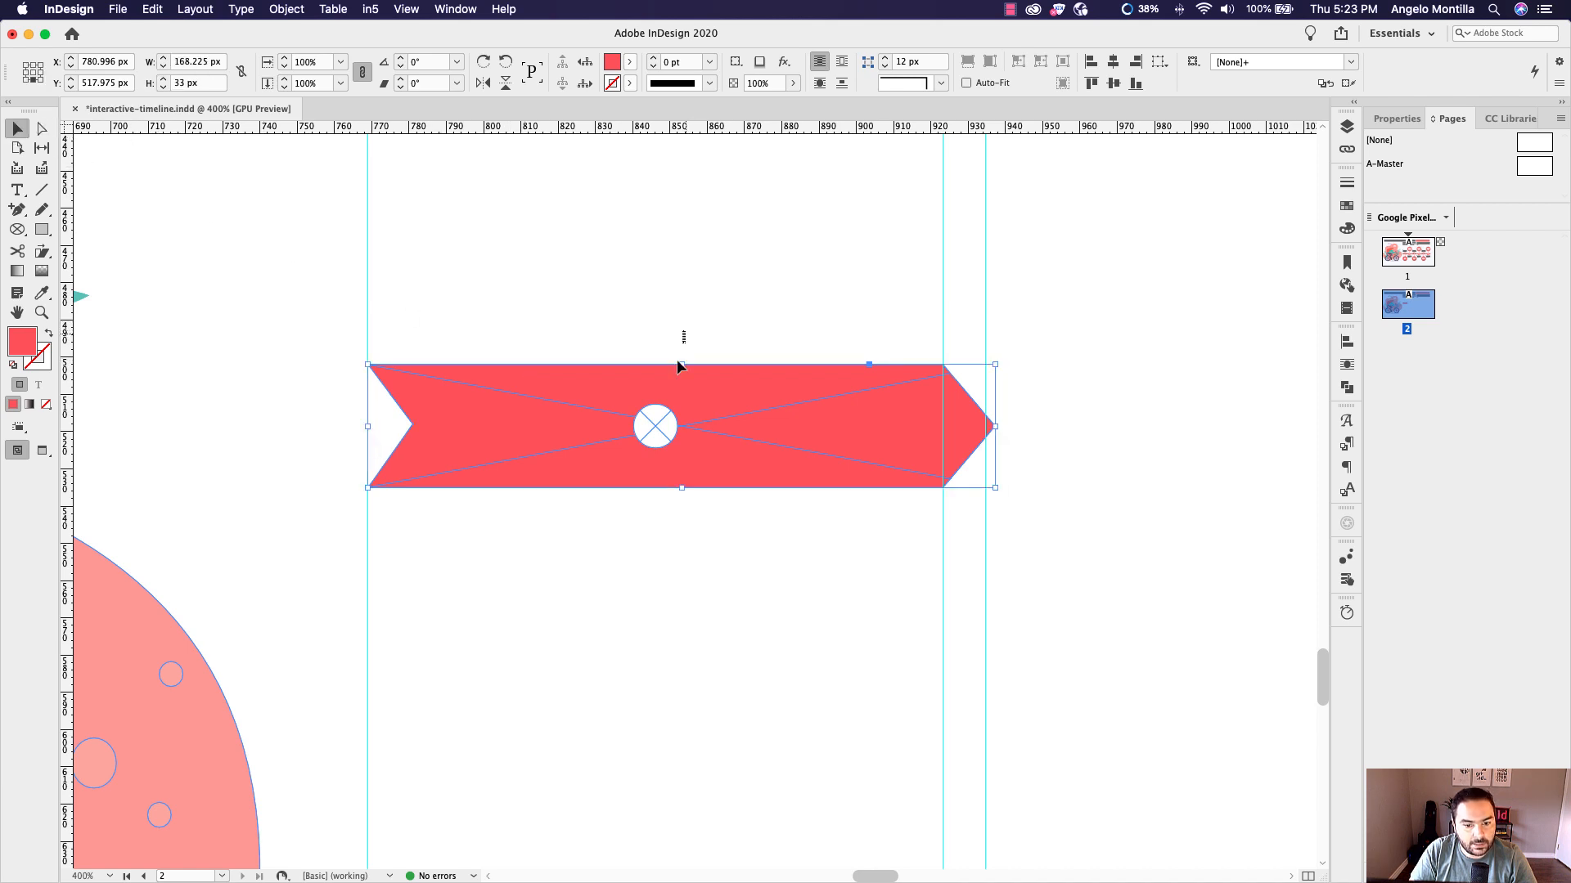
drag(732, 448, 714, 452)
key(super+minus)
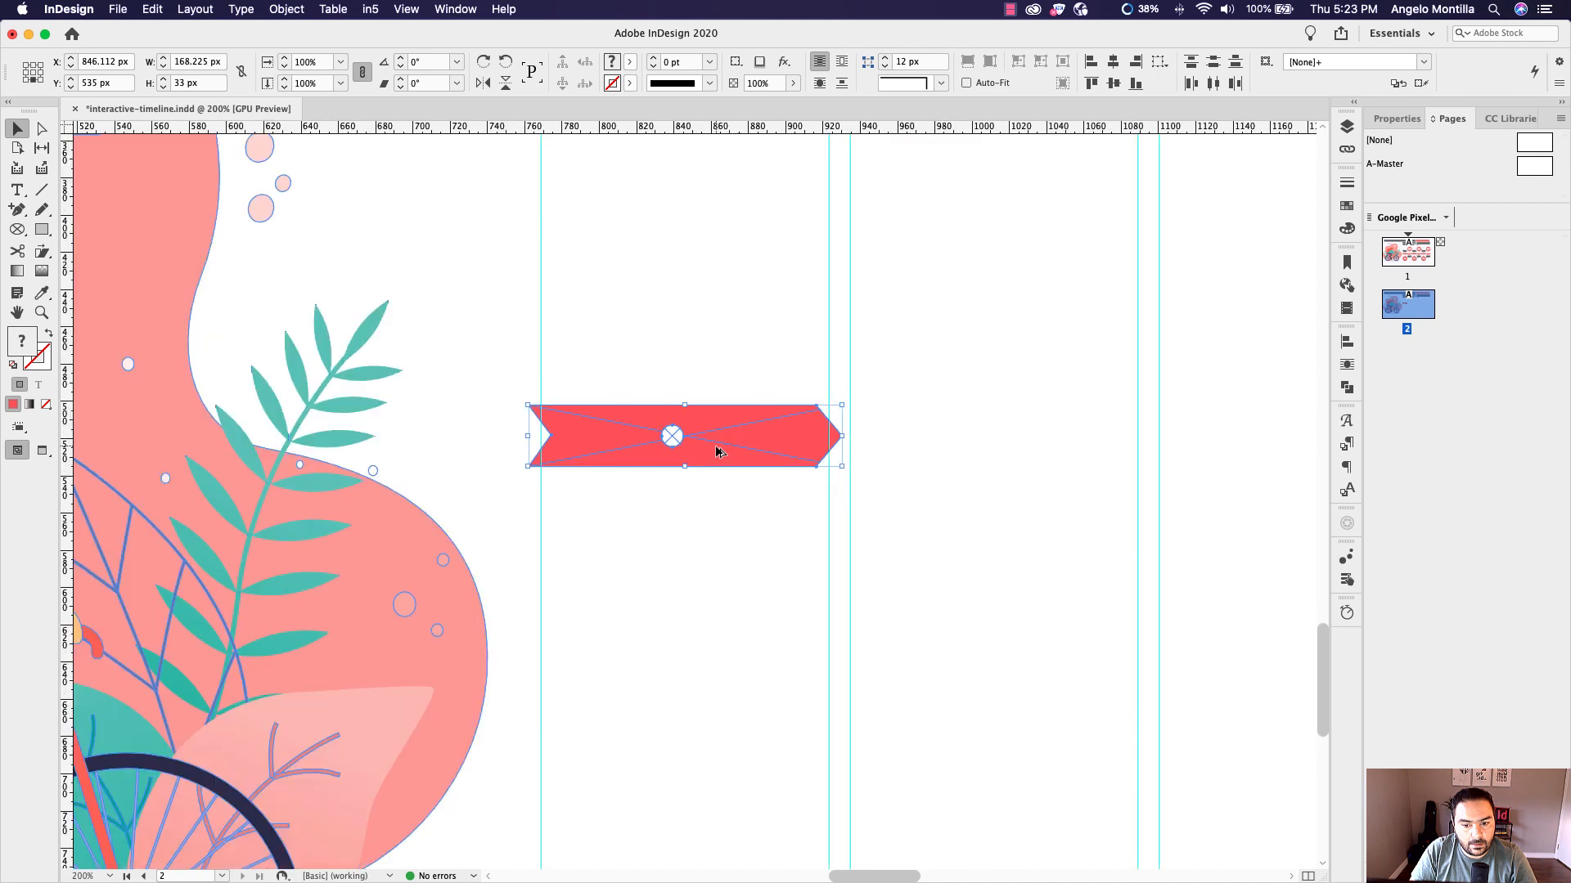
scroll(986, 303, up, 15)
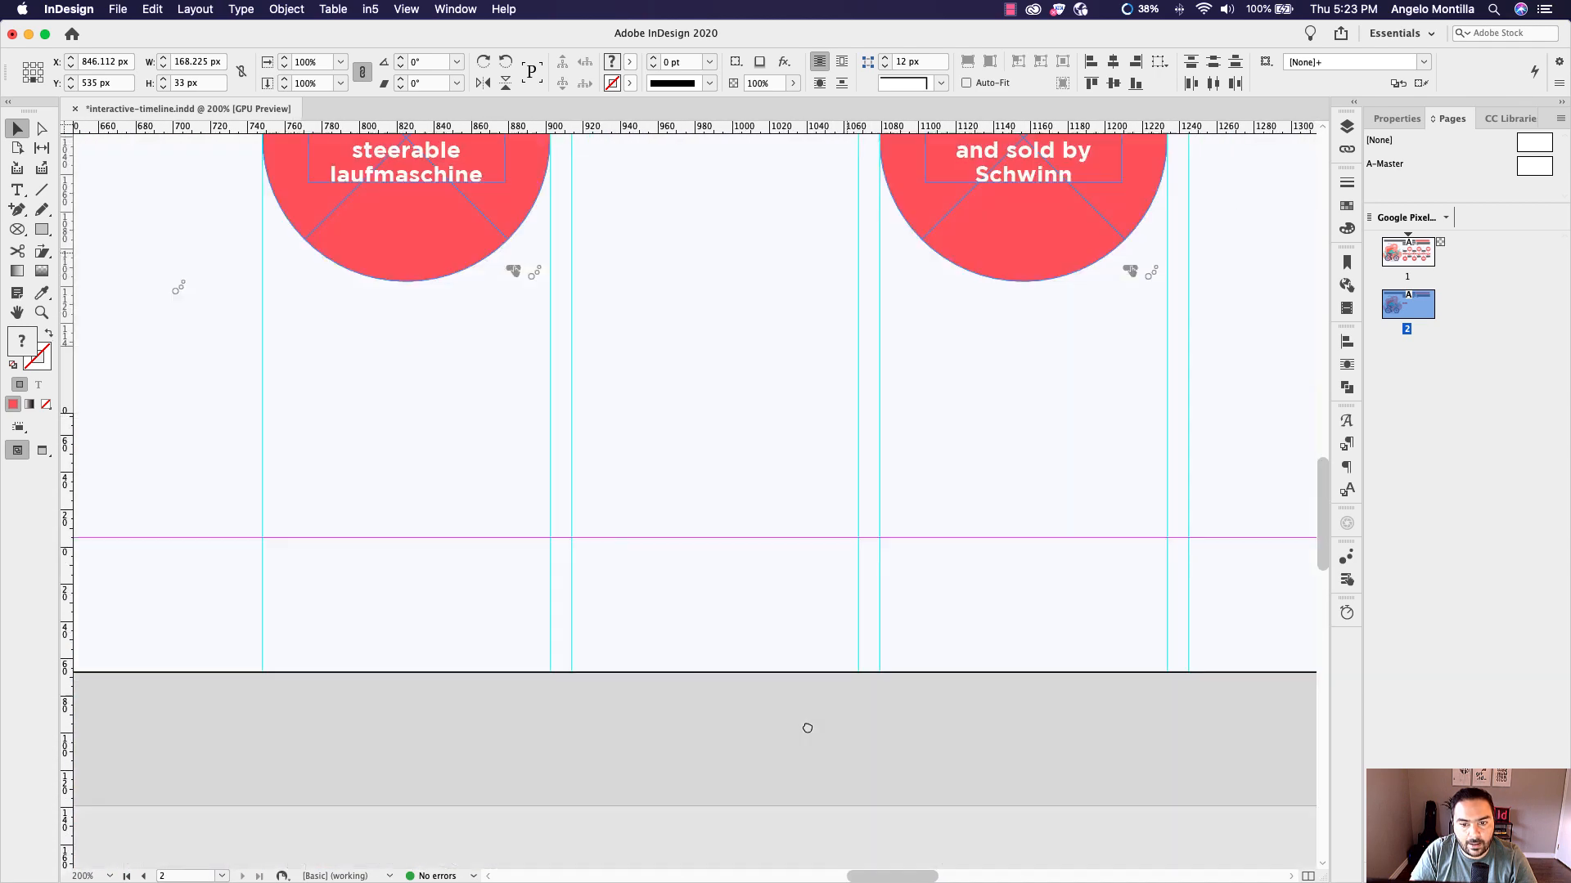
drag(807, 728, 811, 735)
drag(839, 155, 784, 525)
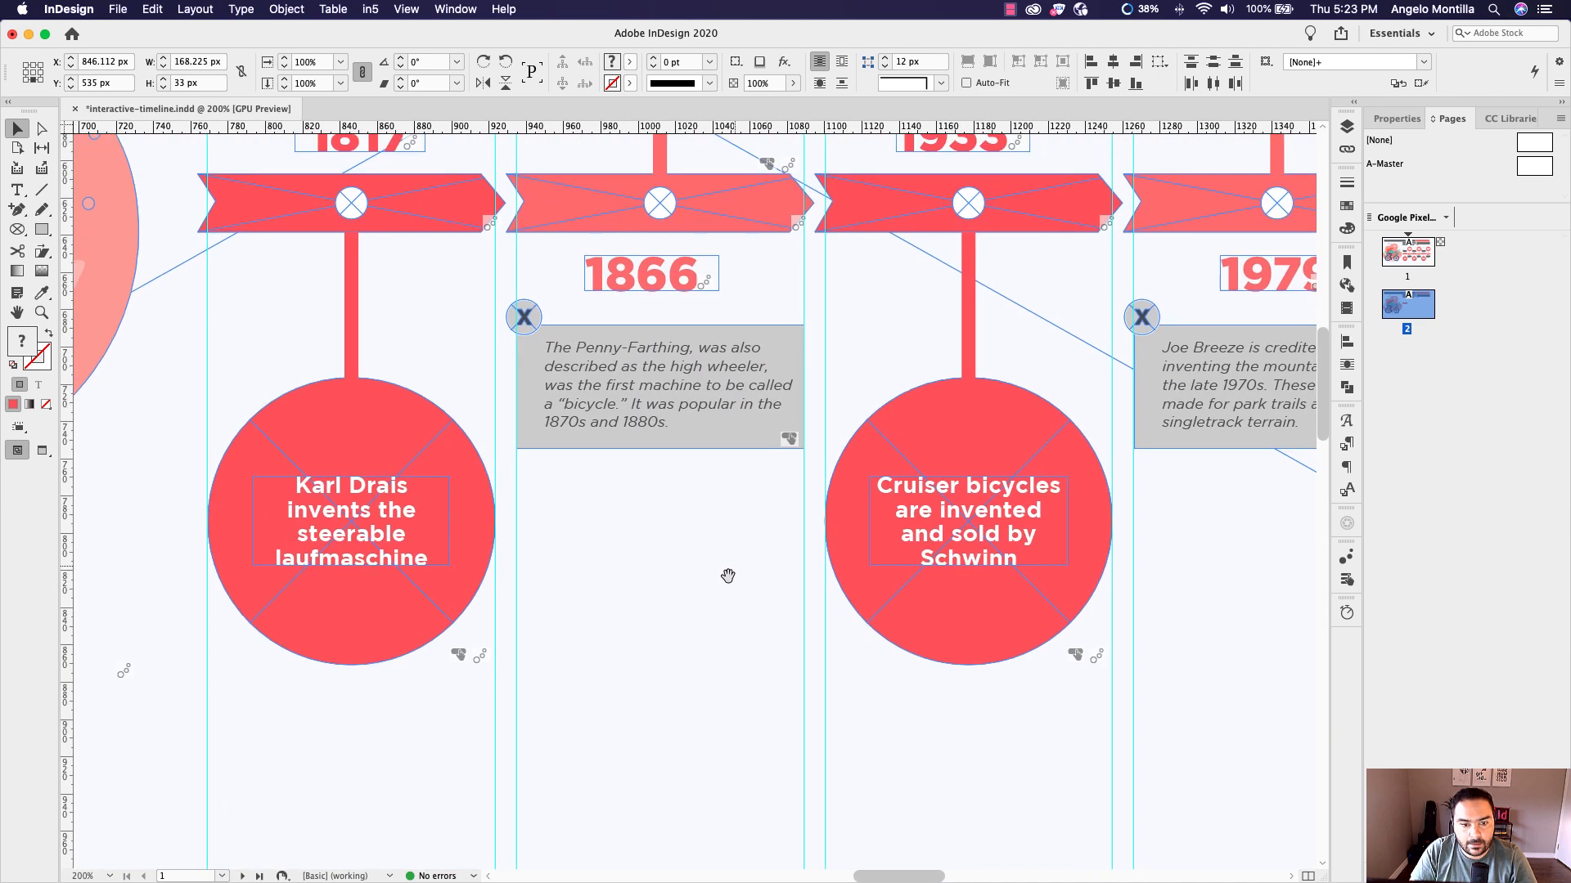
drag(724, 581, 847, 235)
scroll(701, 705, down, 20)
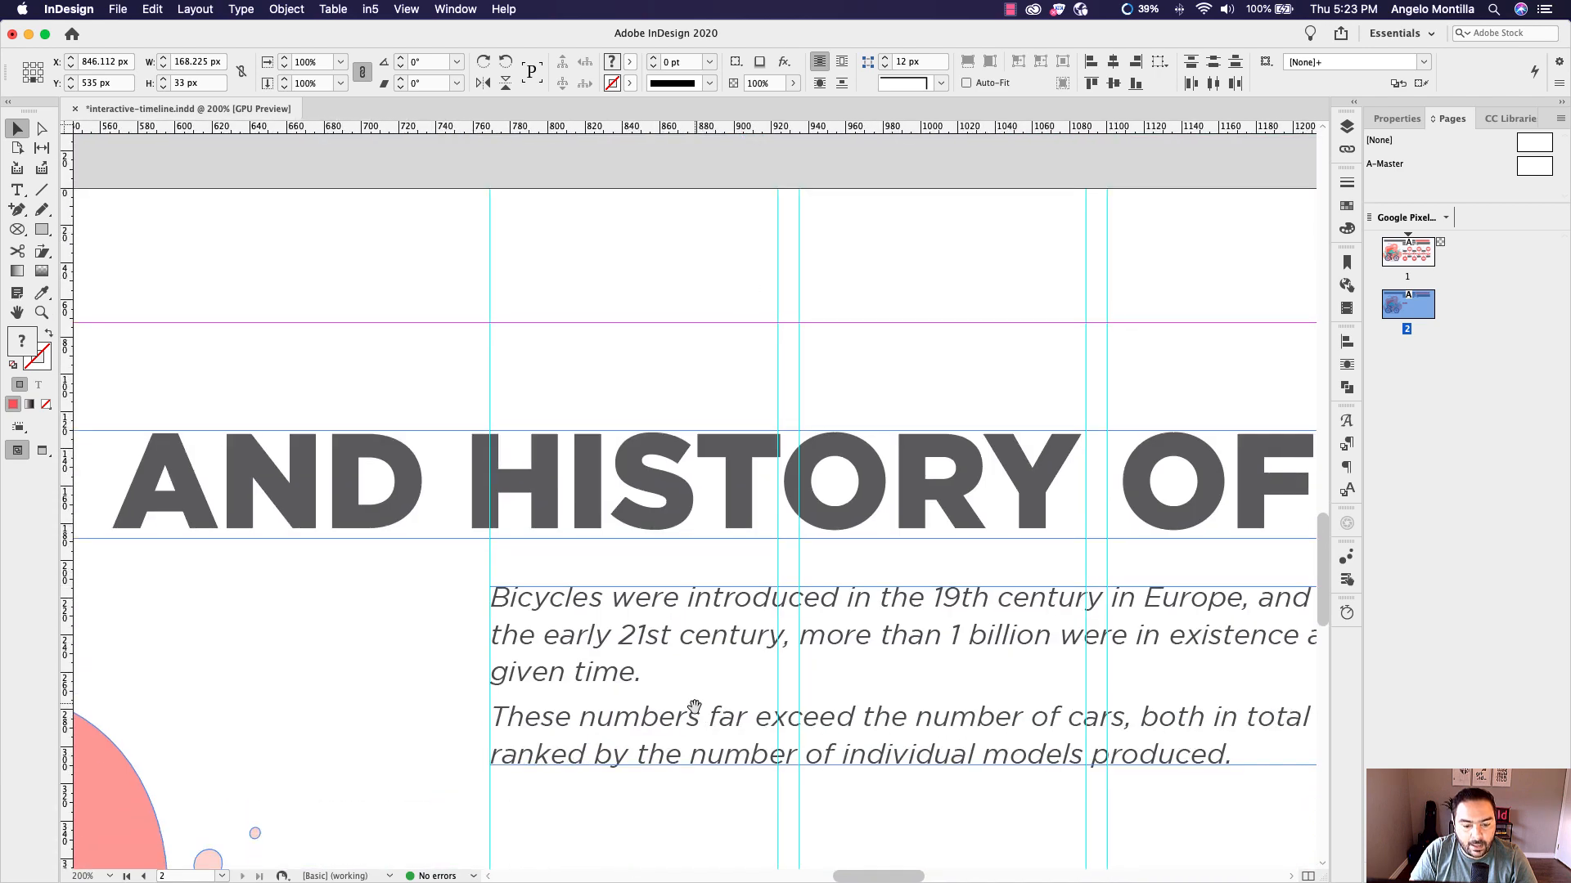
drag(694, 706, 695, 371)
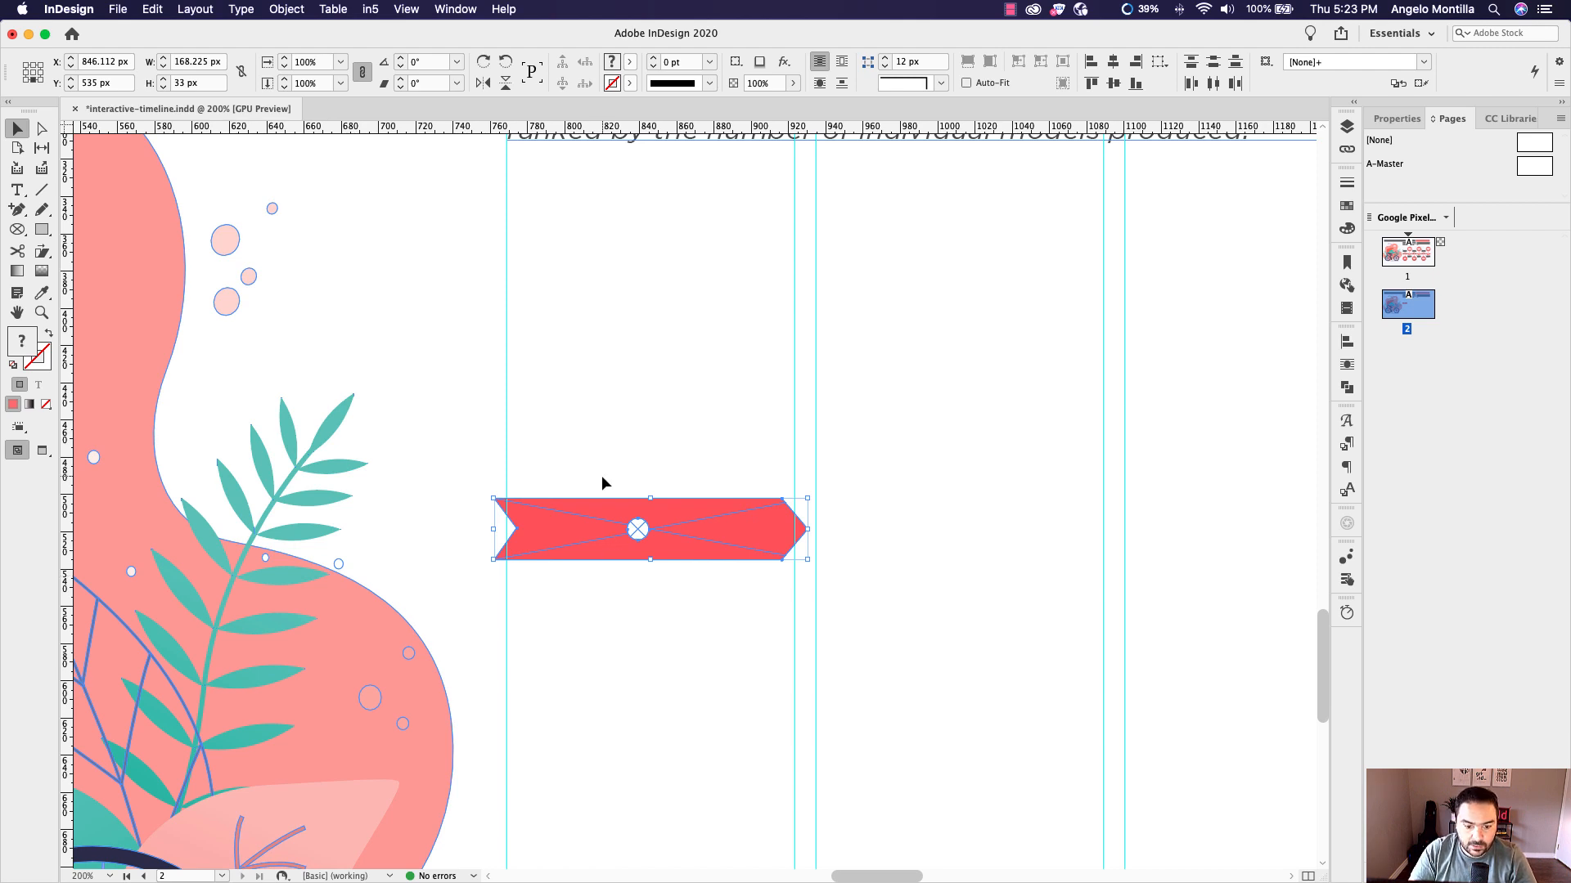
drag(601, 461, 688, 587)
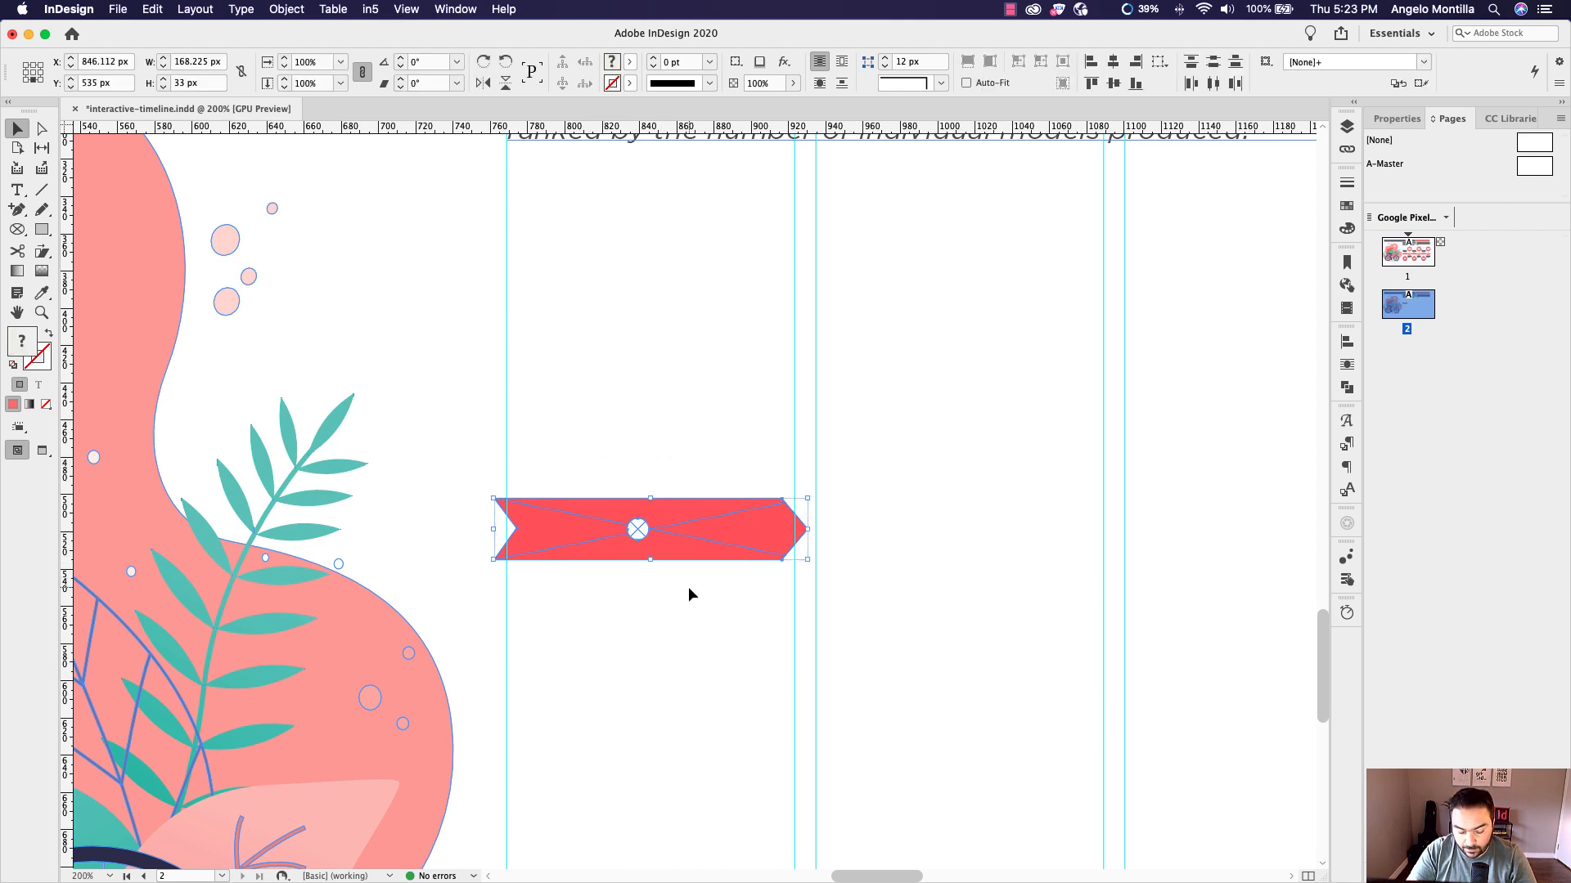
key(super+g)
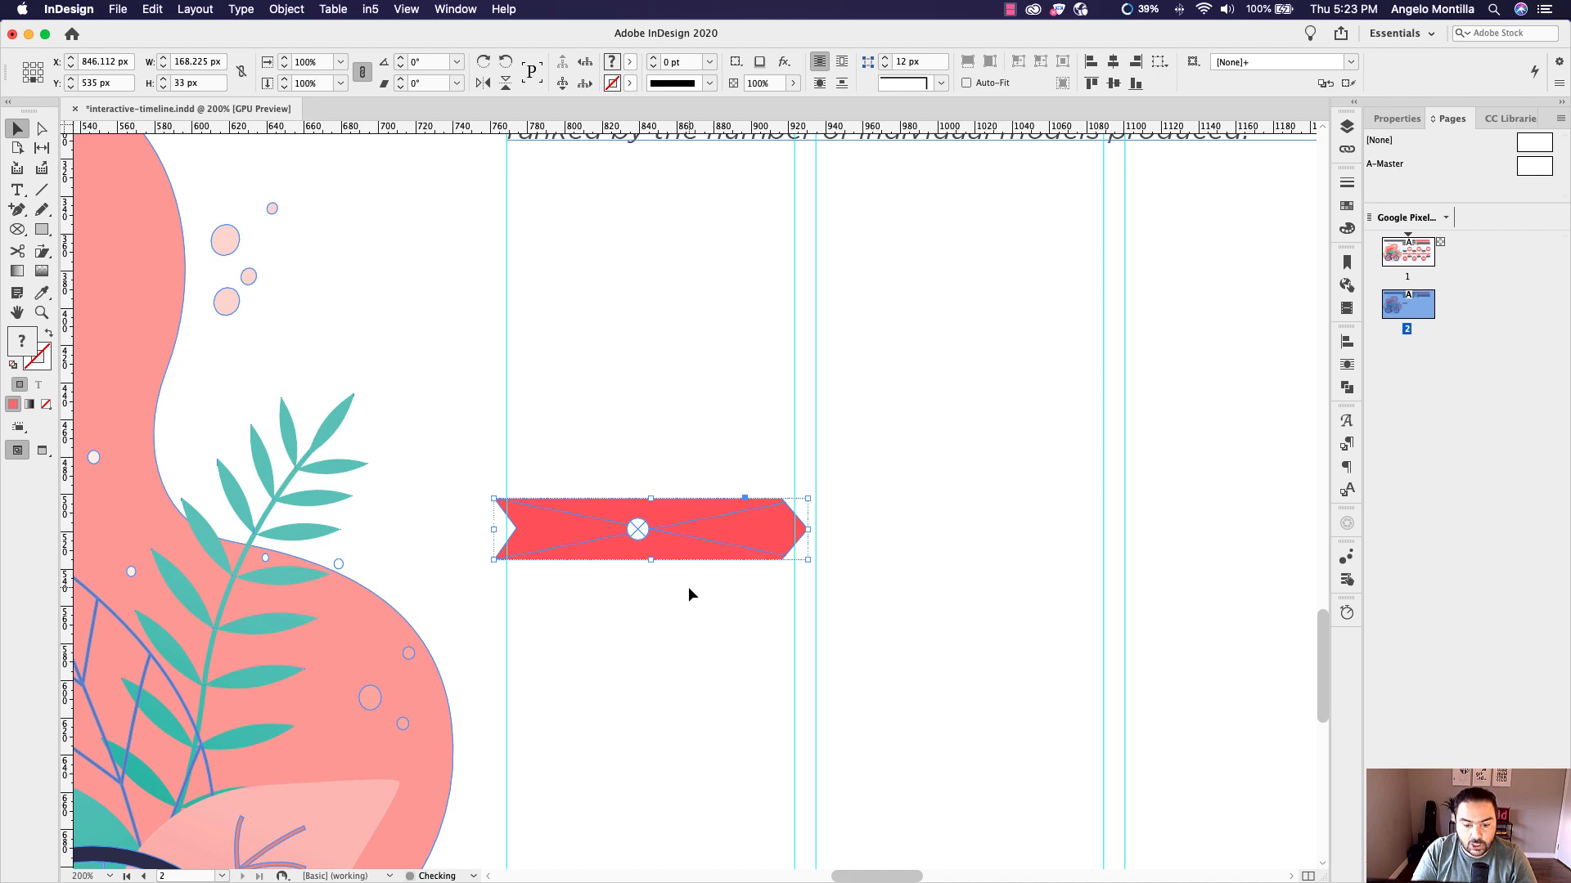
Place a copy of the arrow marker directly to its right, tail against tip, at X 1014.337 px
drag(1033, 565, 701, 553)
key(super+minus)
key(super+minus)
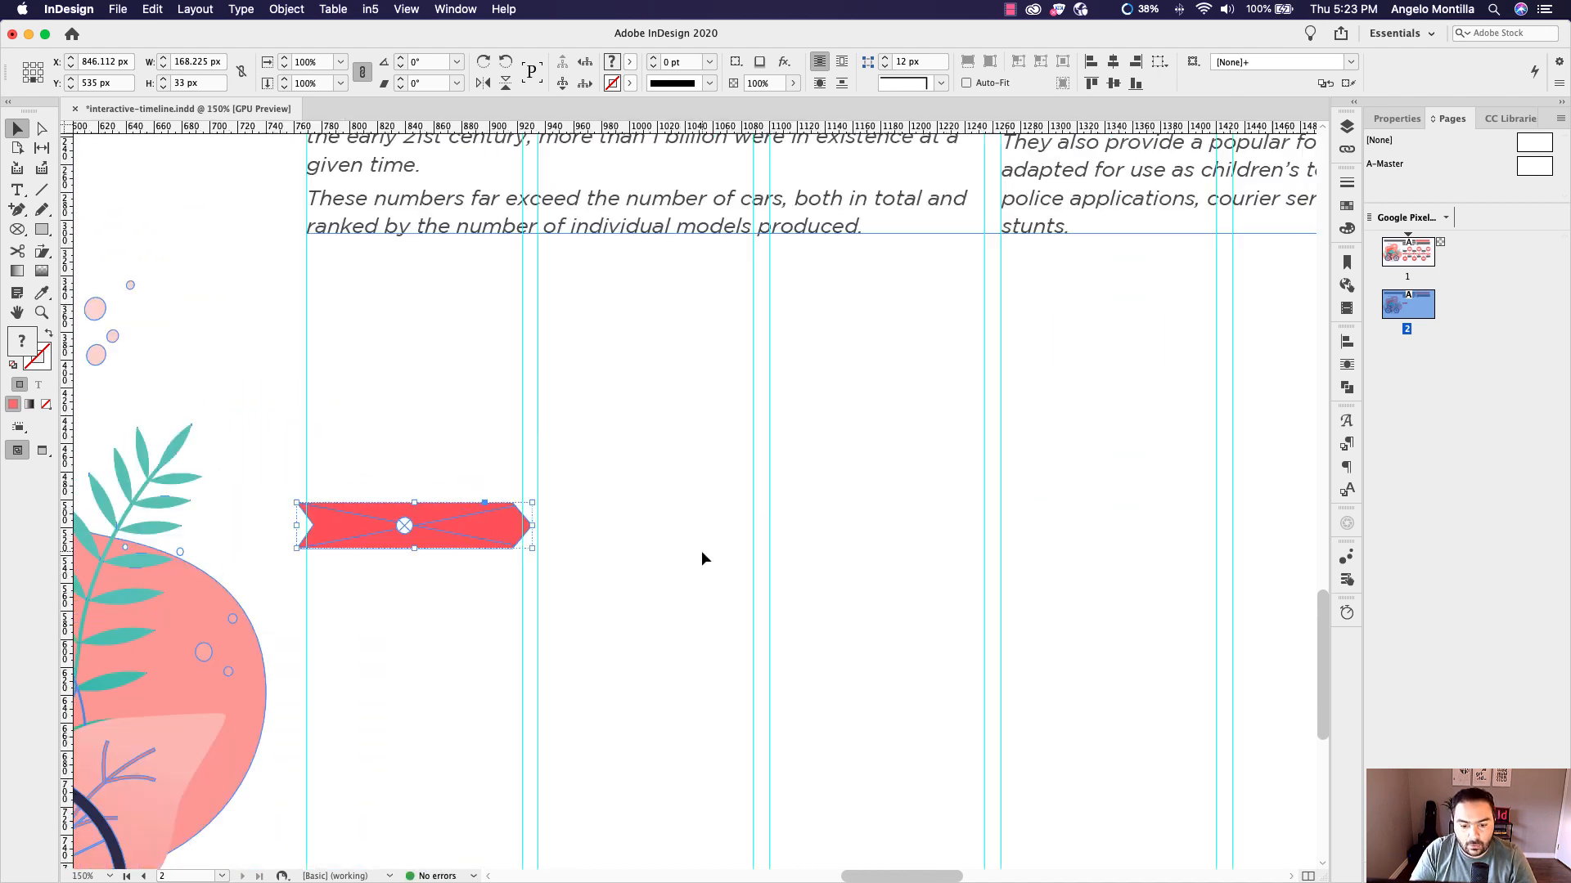
drag(1018, 549, 796, 564)
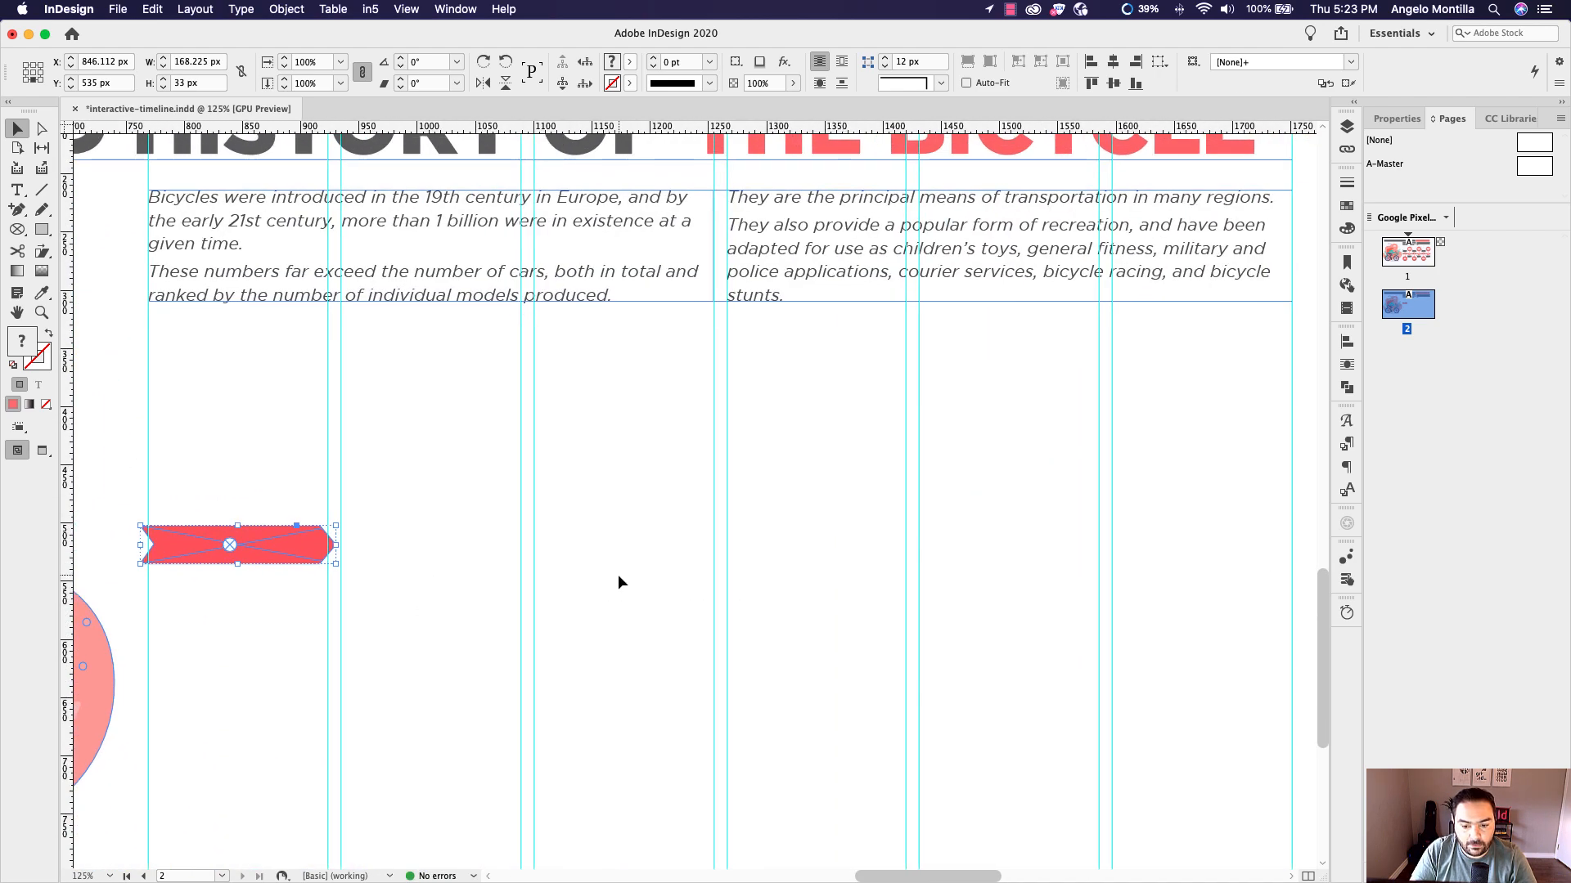
key(super+minus)
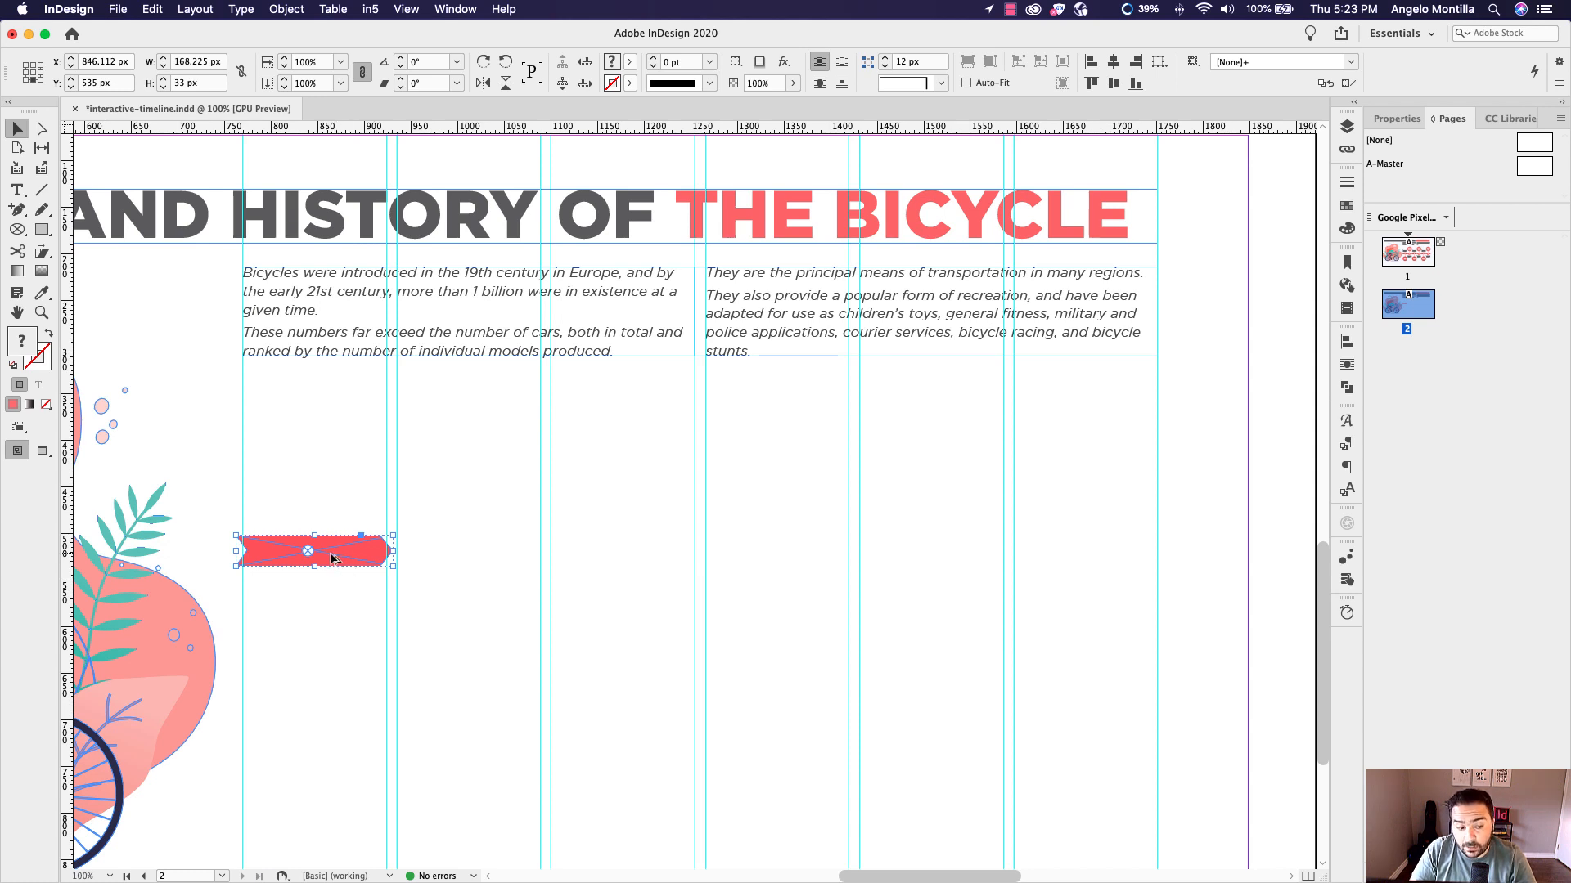
drag(350, 561, 493, 562)
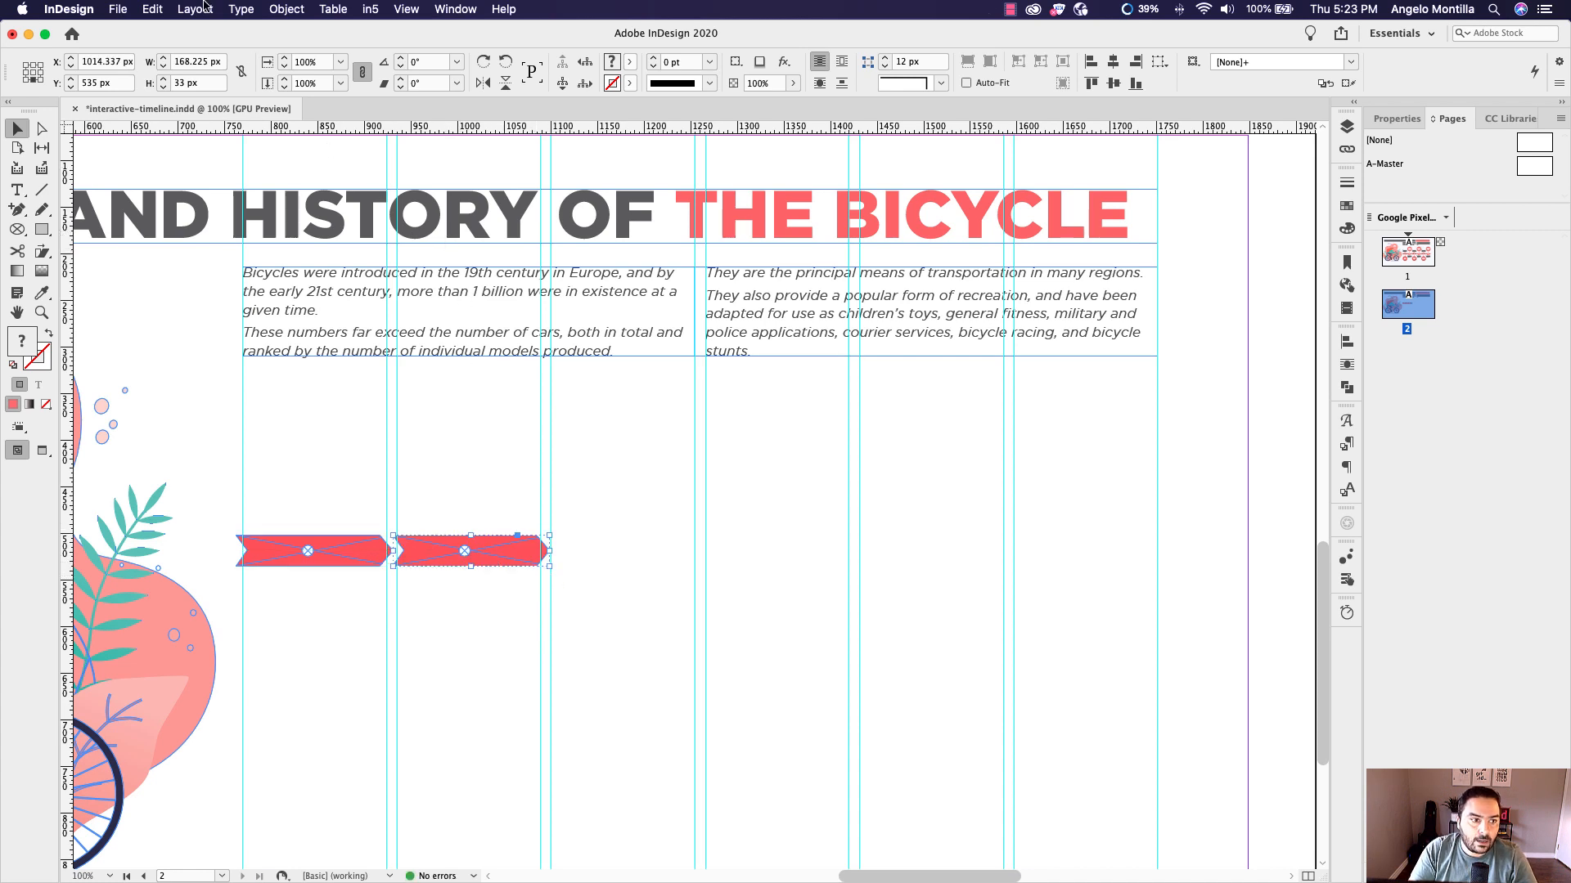
Duplicate the arrow marker four more times with the same spacing to form a row of six, and deselect
click(154, 9)
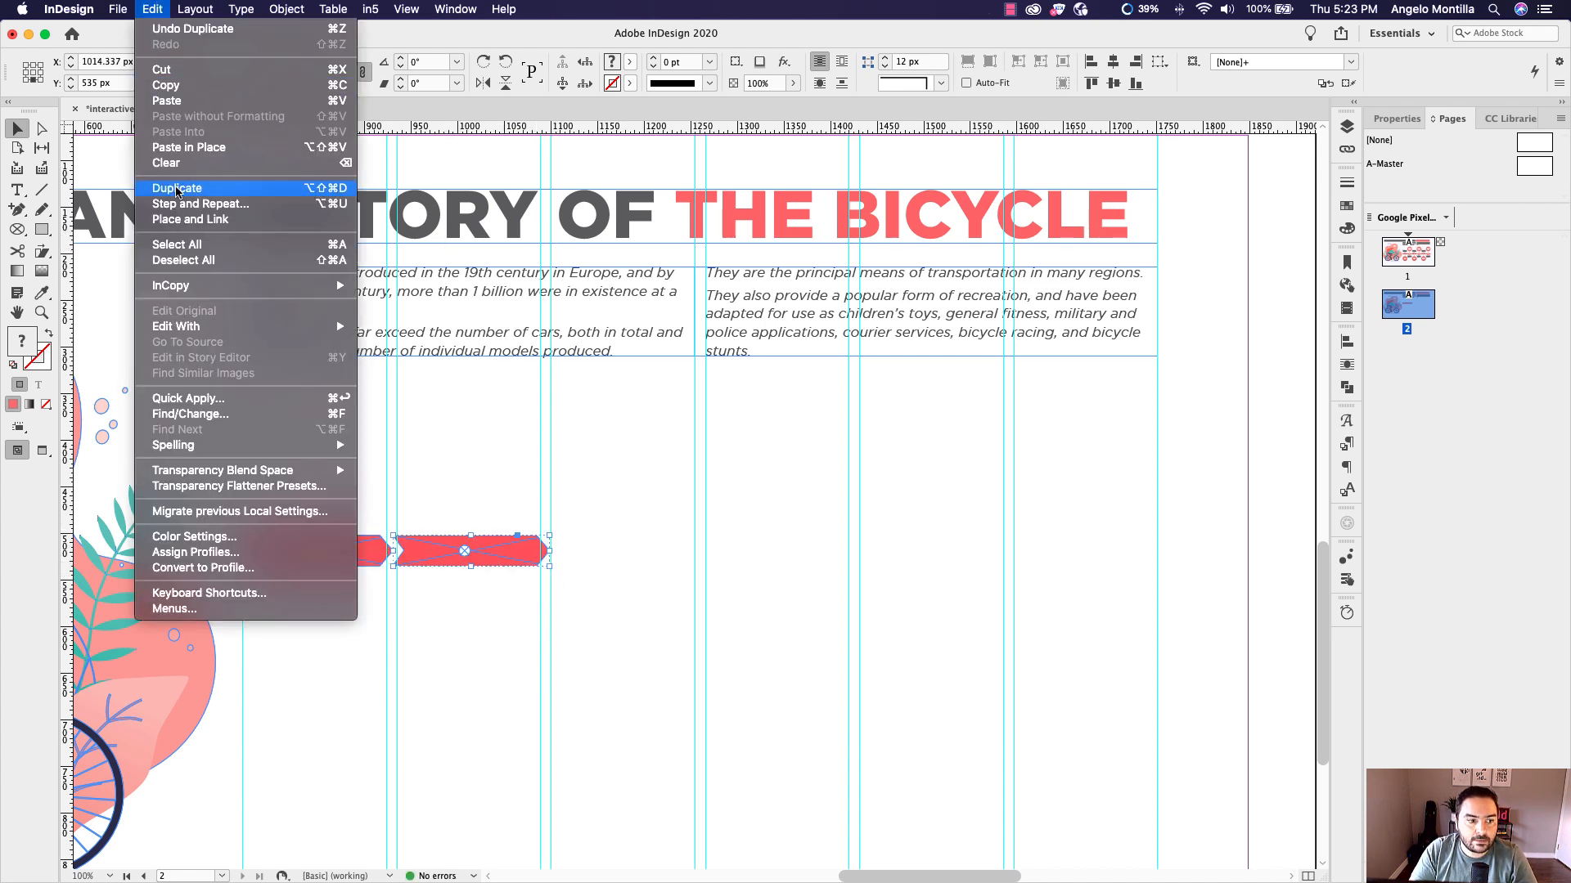
click(176, 189)
click(153, 9)
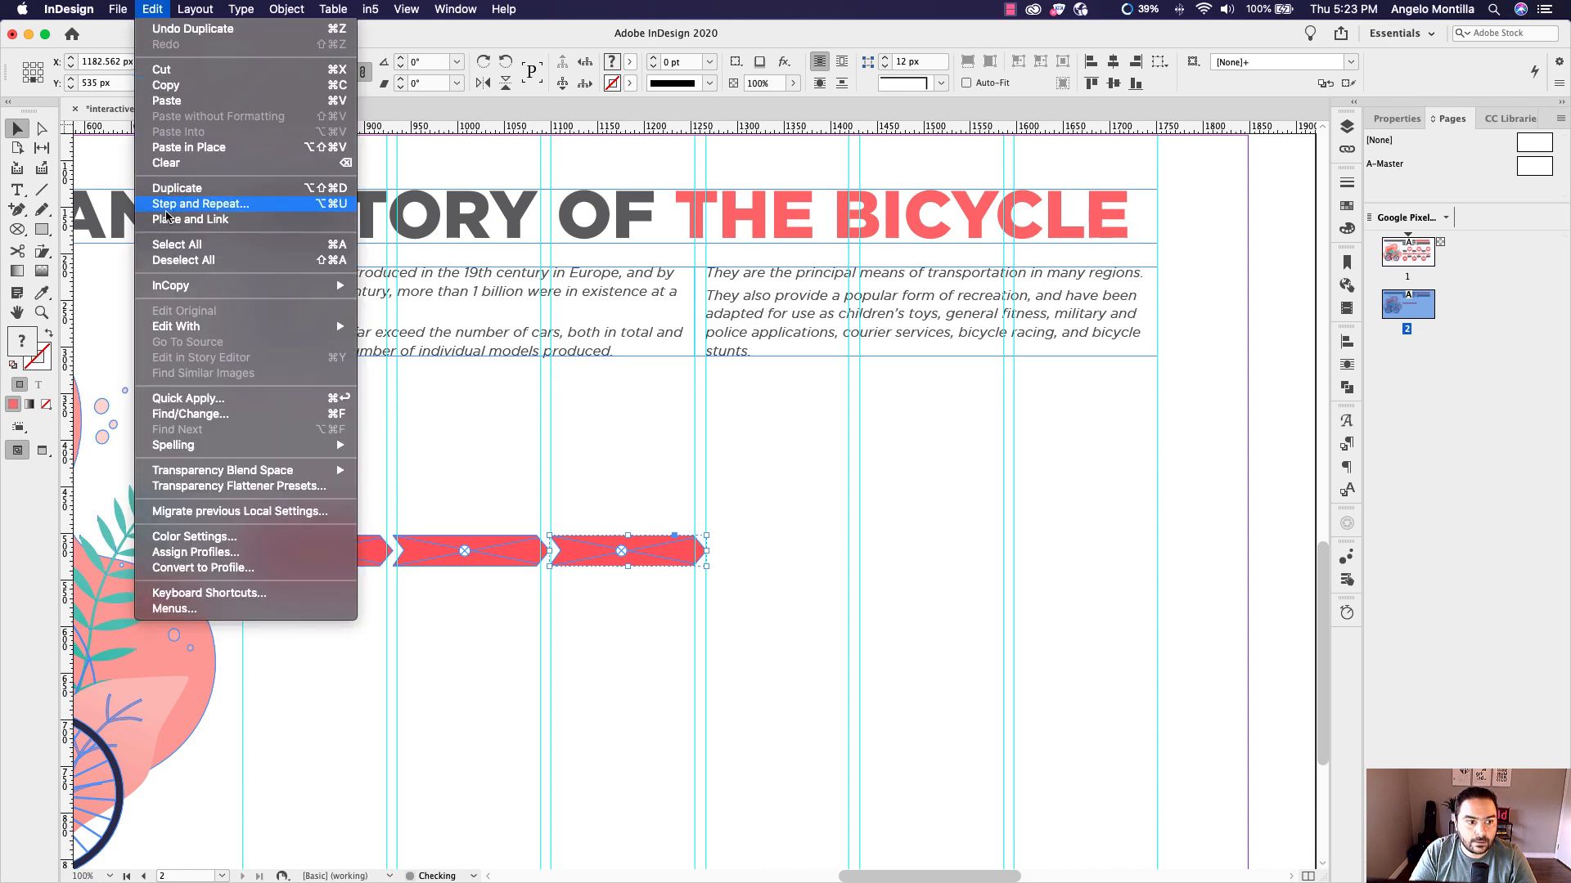
click(176, 189)
click(153, 9)
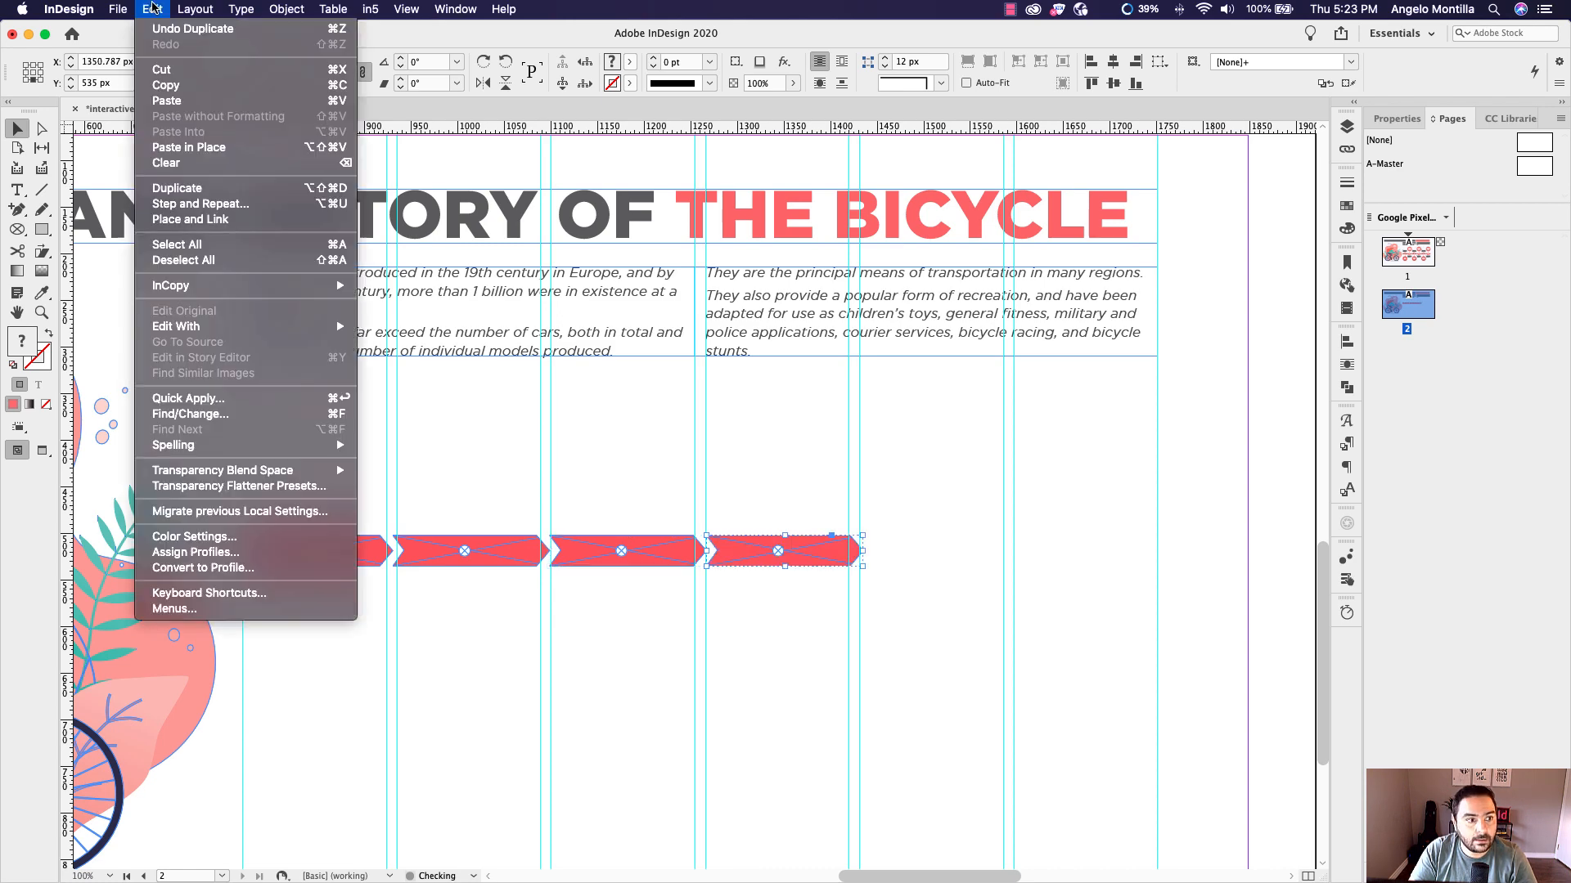
click(176, 189)
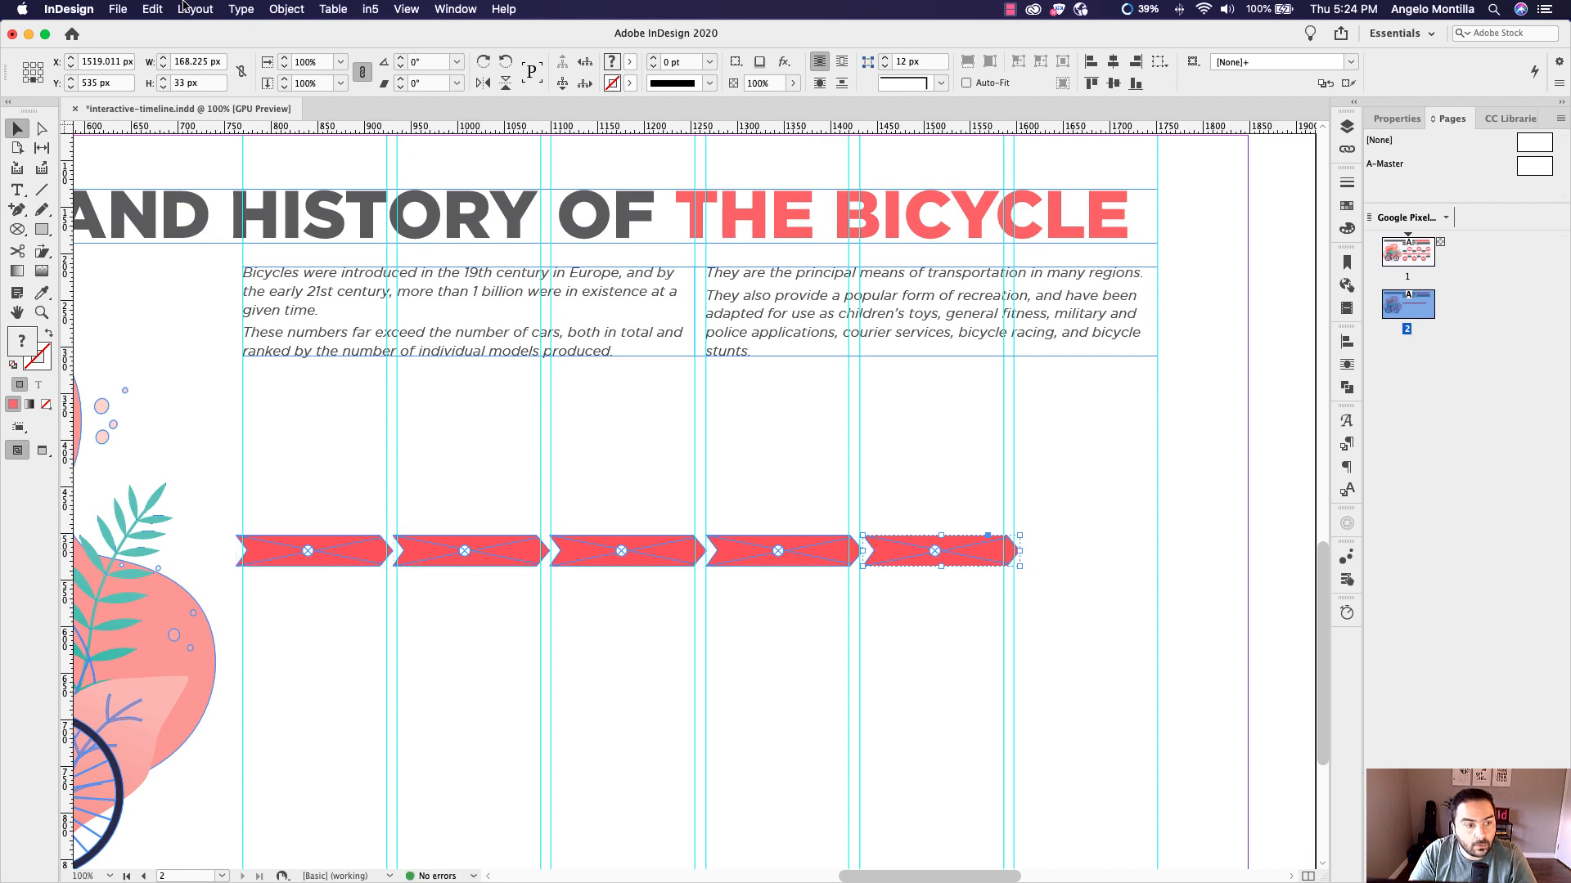
click(122, 9)
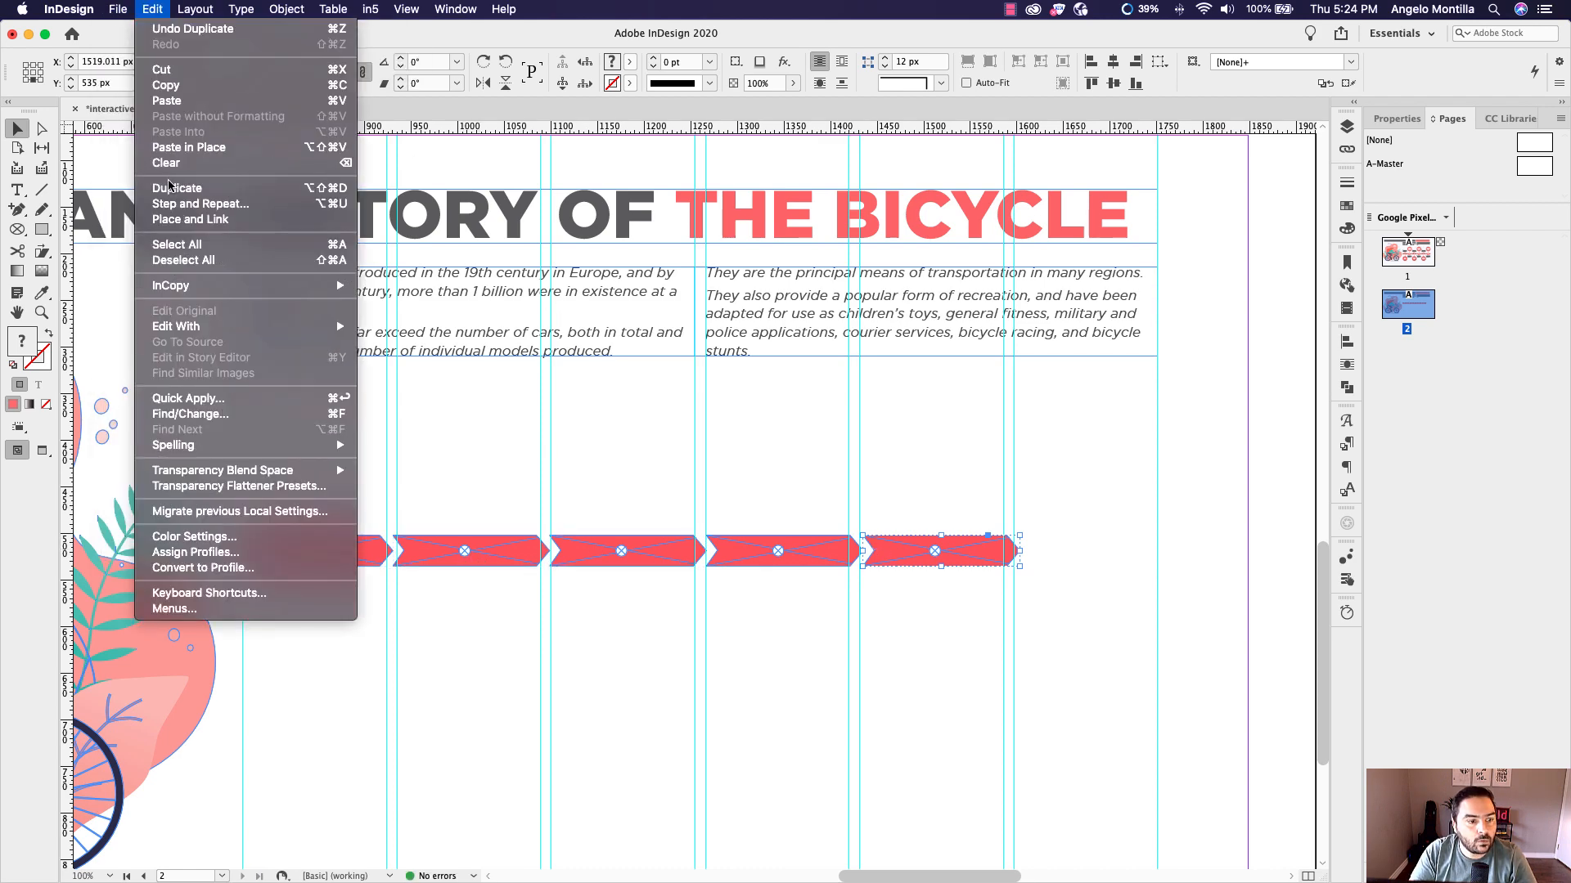
click(170, 189)
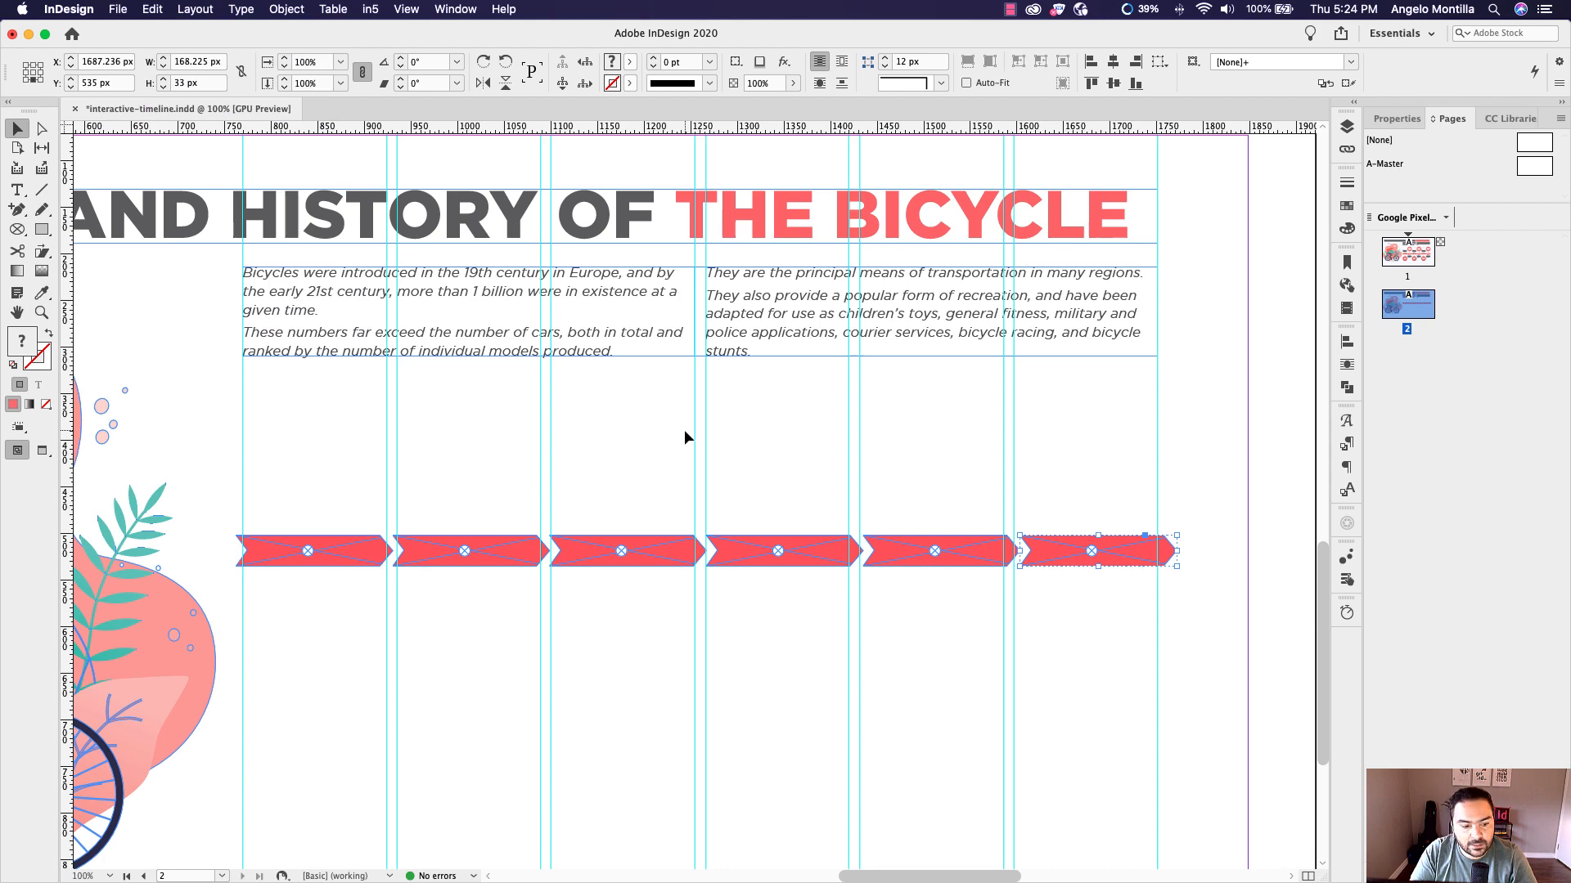
click(746, 448)
Fill the second, fourth and sixth arrows with the PANTONE 178 U swatch and preview the page without guides
scroll(744, 448, down, 2)
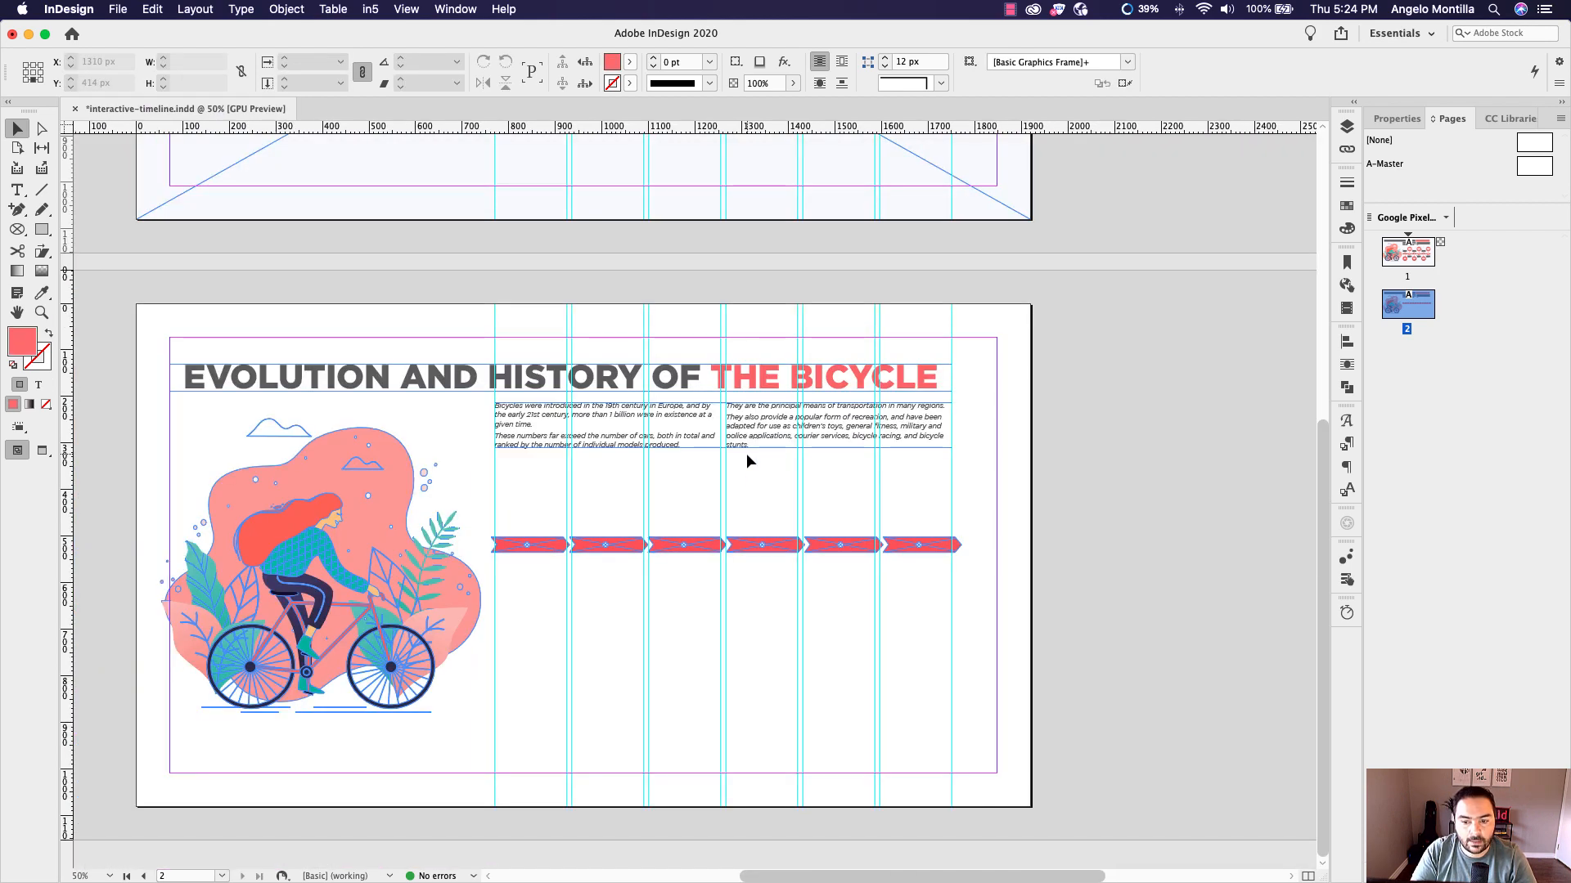
scroll(670, 554, up, 2)
scroll(670, 554, up, 1)
key(a)
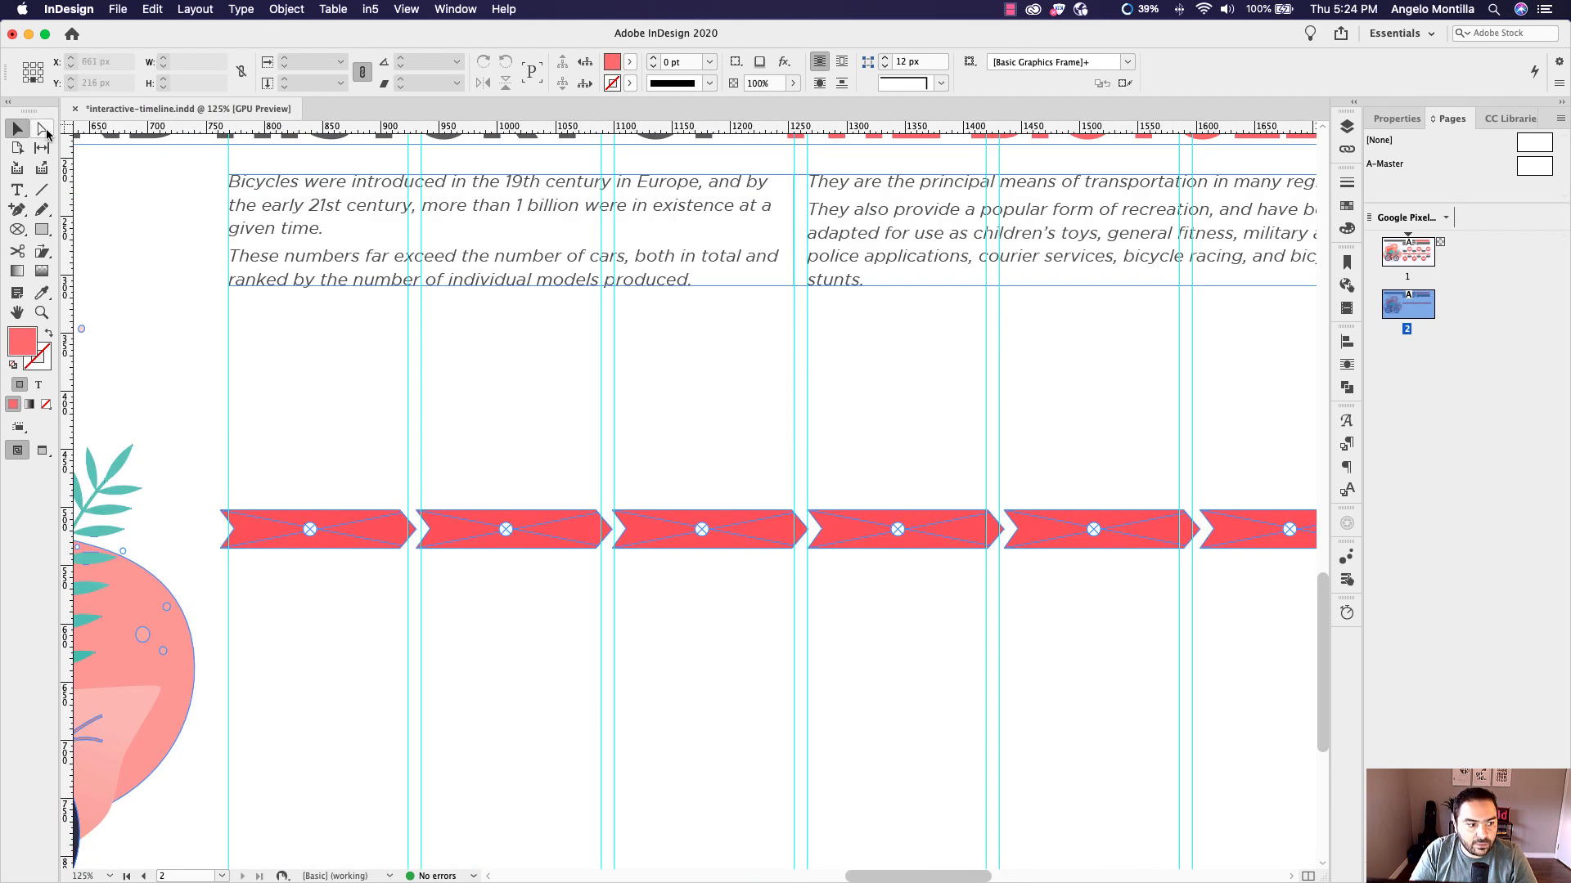
click(583, 537)
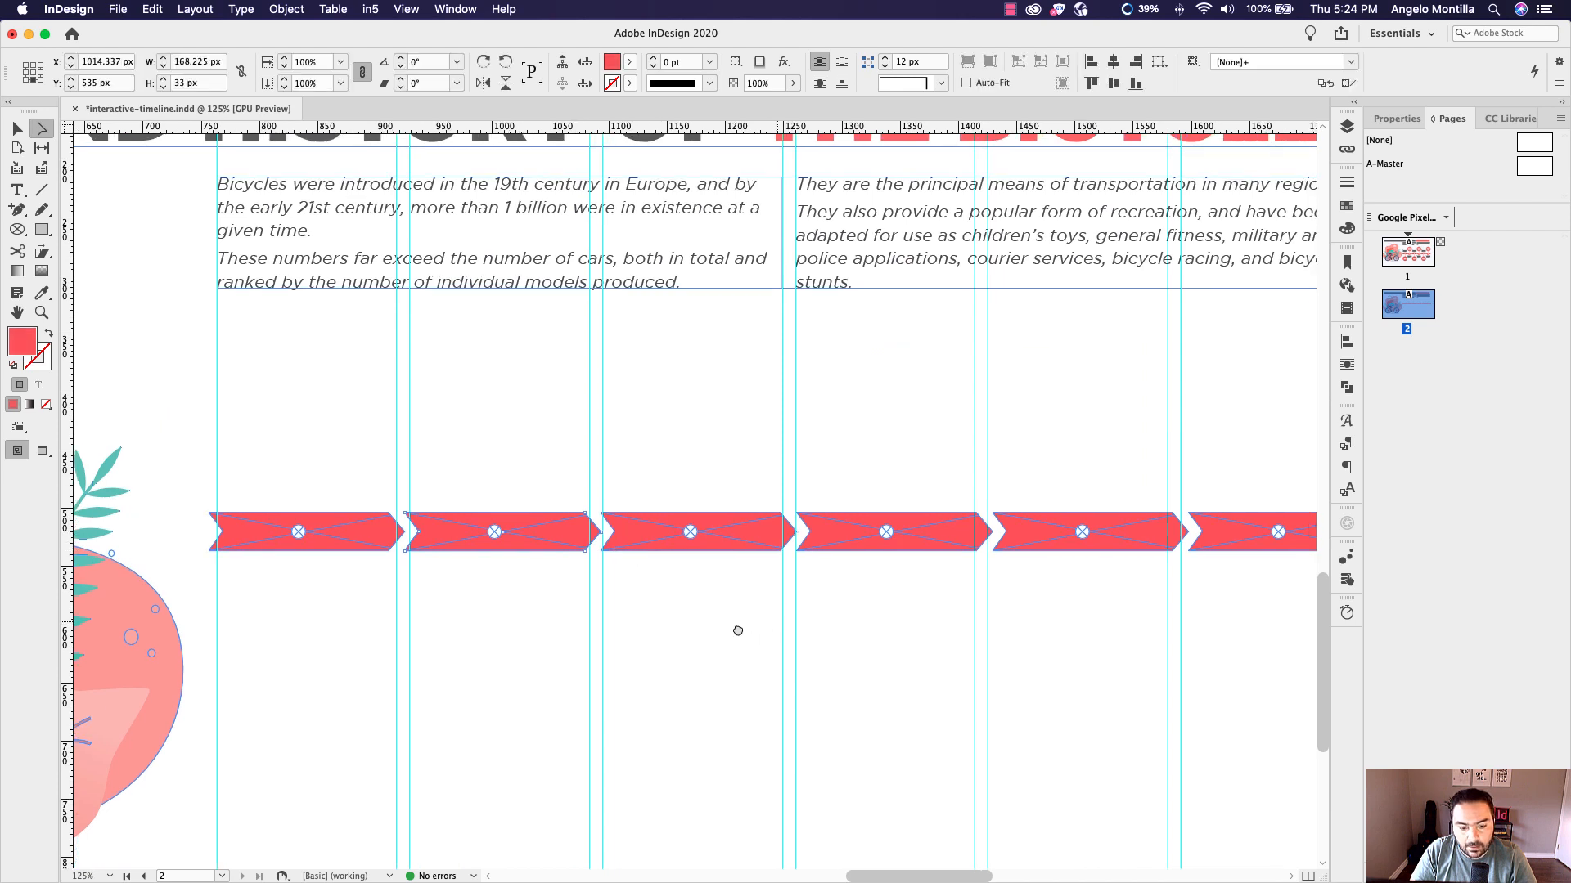
scroll(736, 632, right, 5)
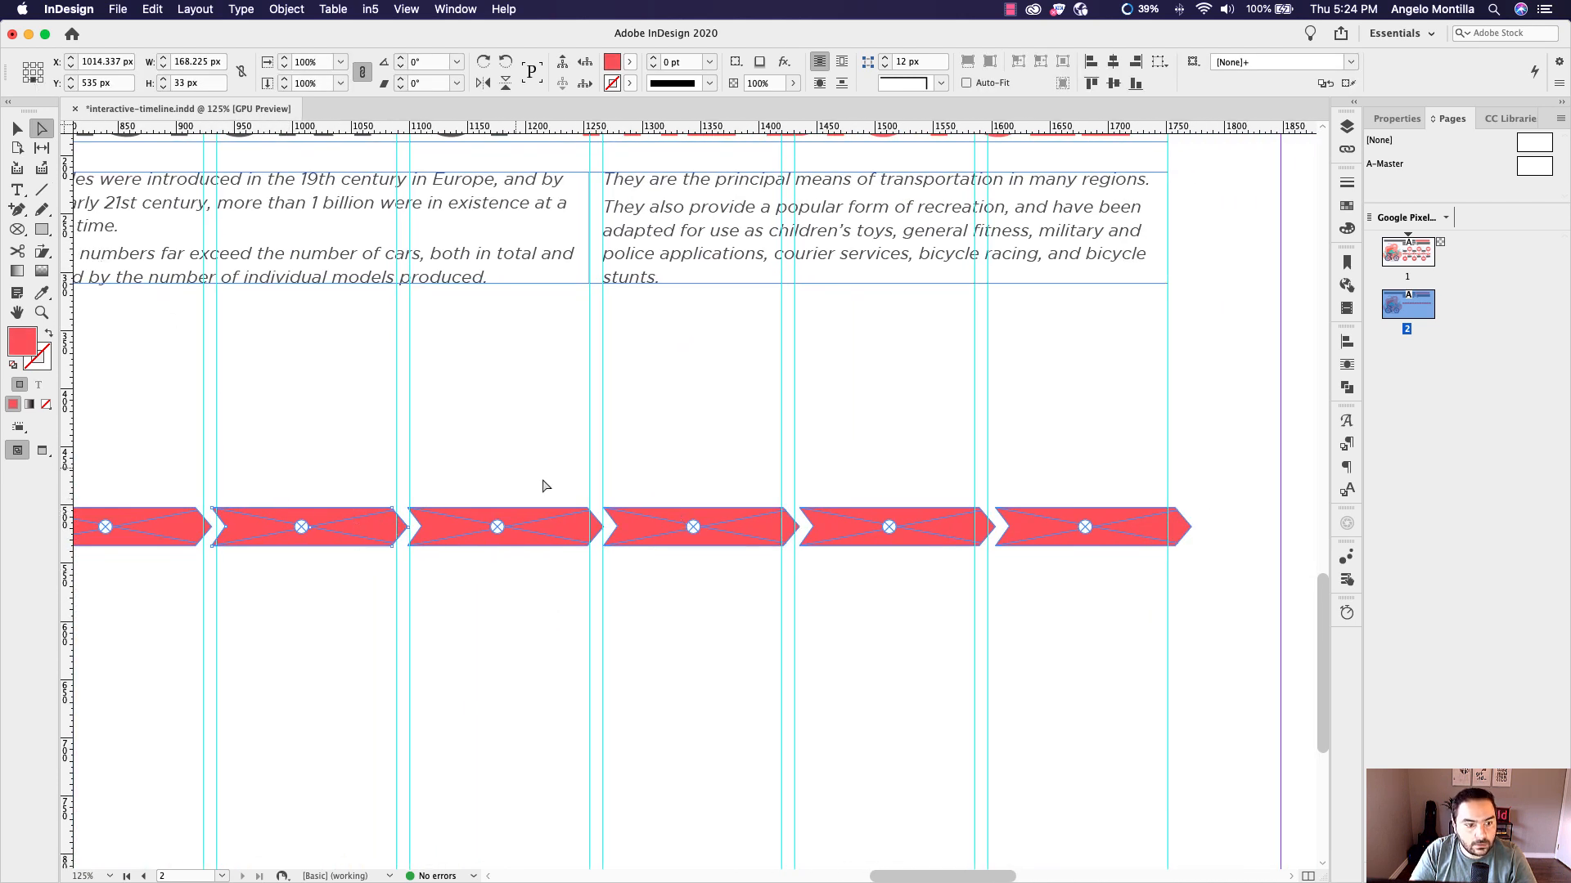
shift+click(729, 529)
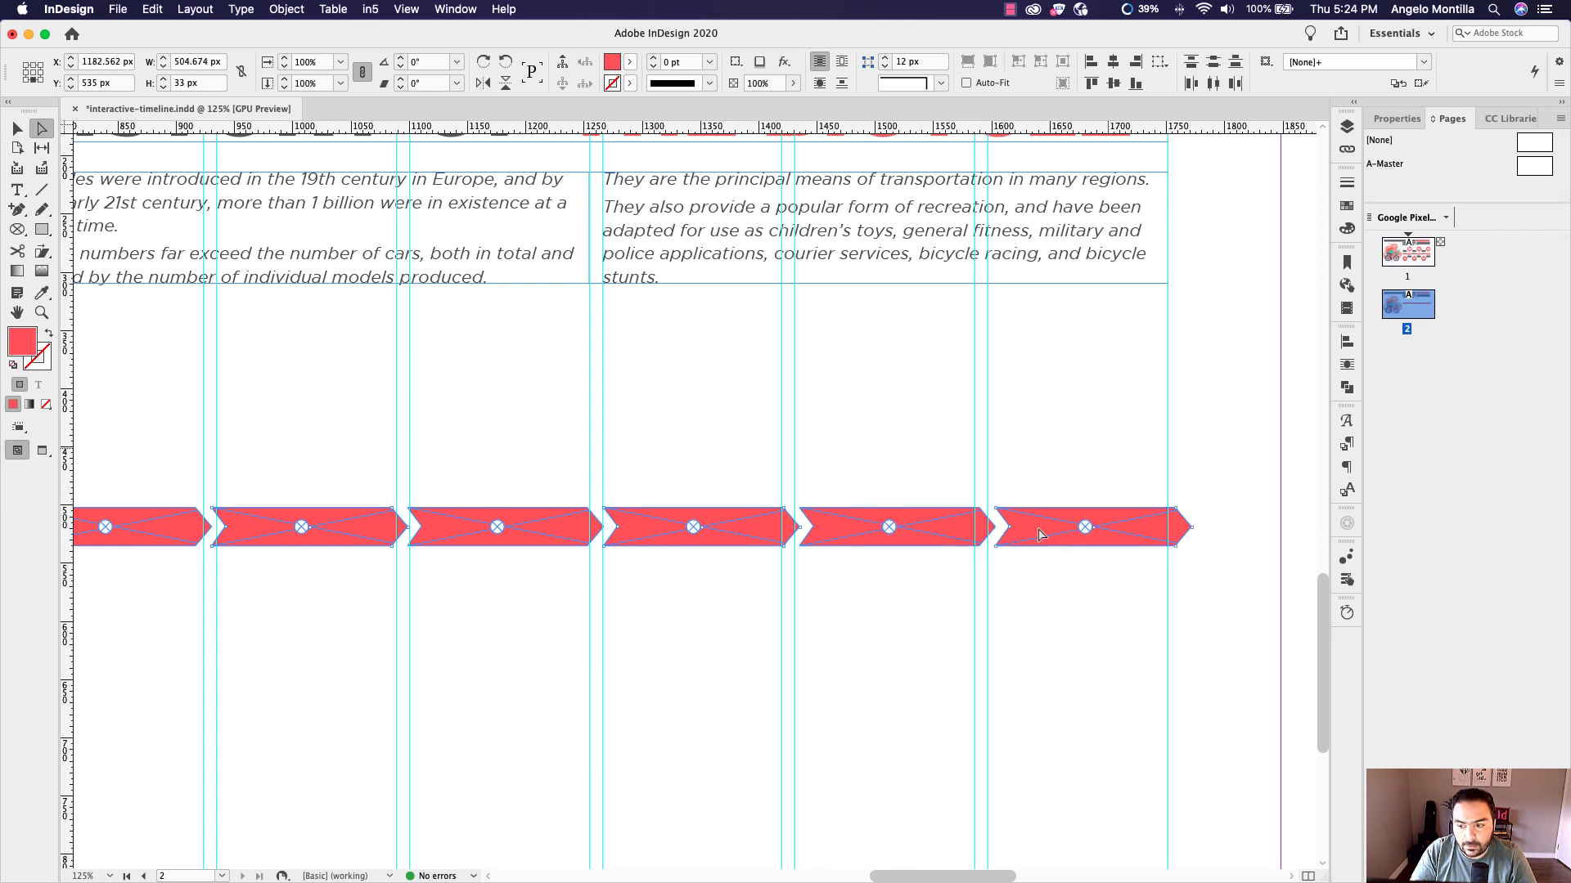
shift+click(1038, 532)
click(1347, 205)
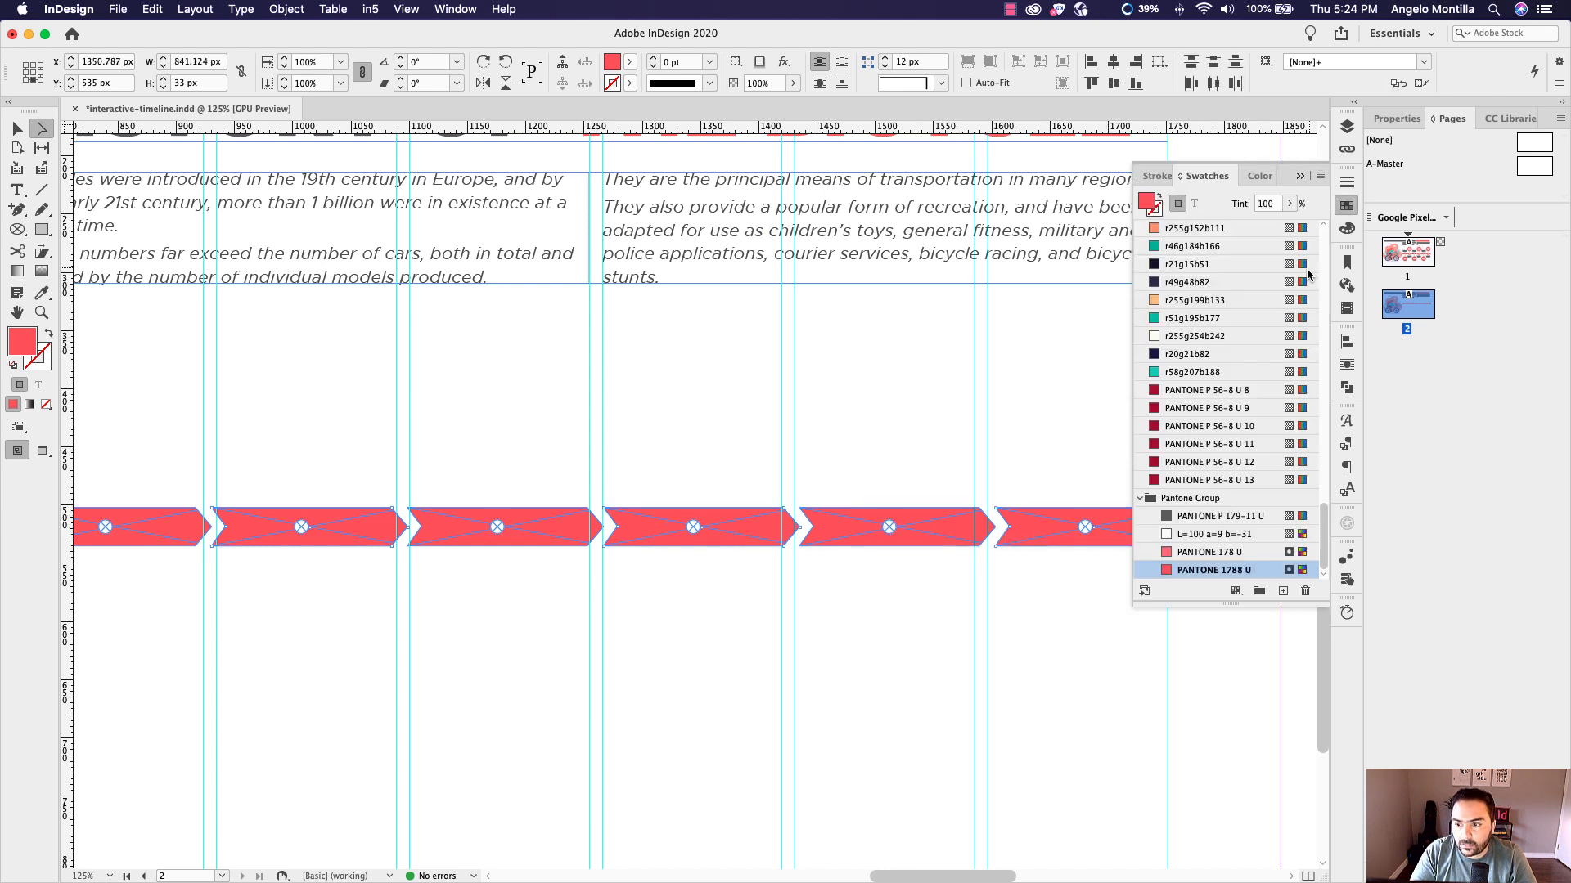
click(1209, 554)
click(977, 466)
key(w)
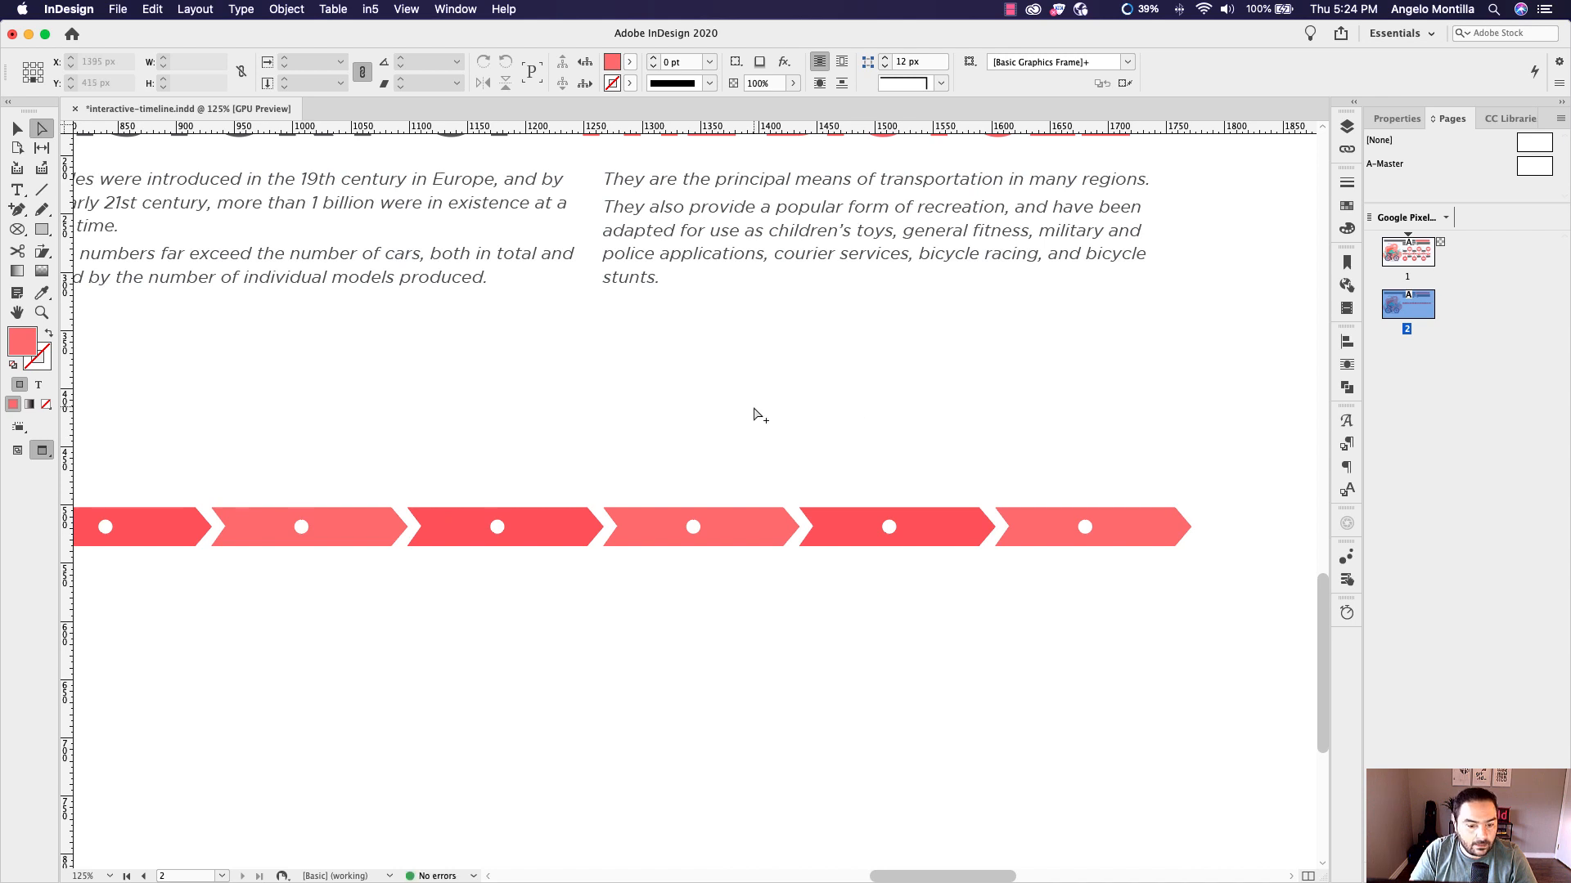
key(super+minus)
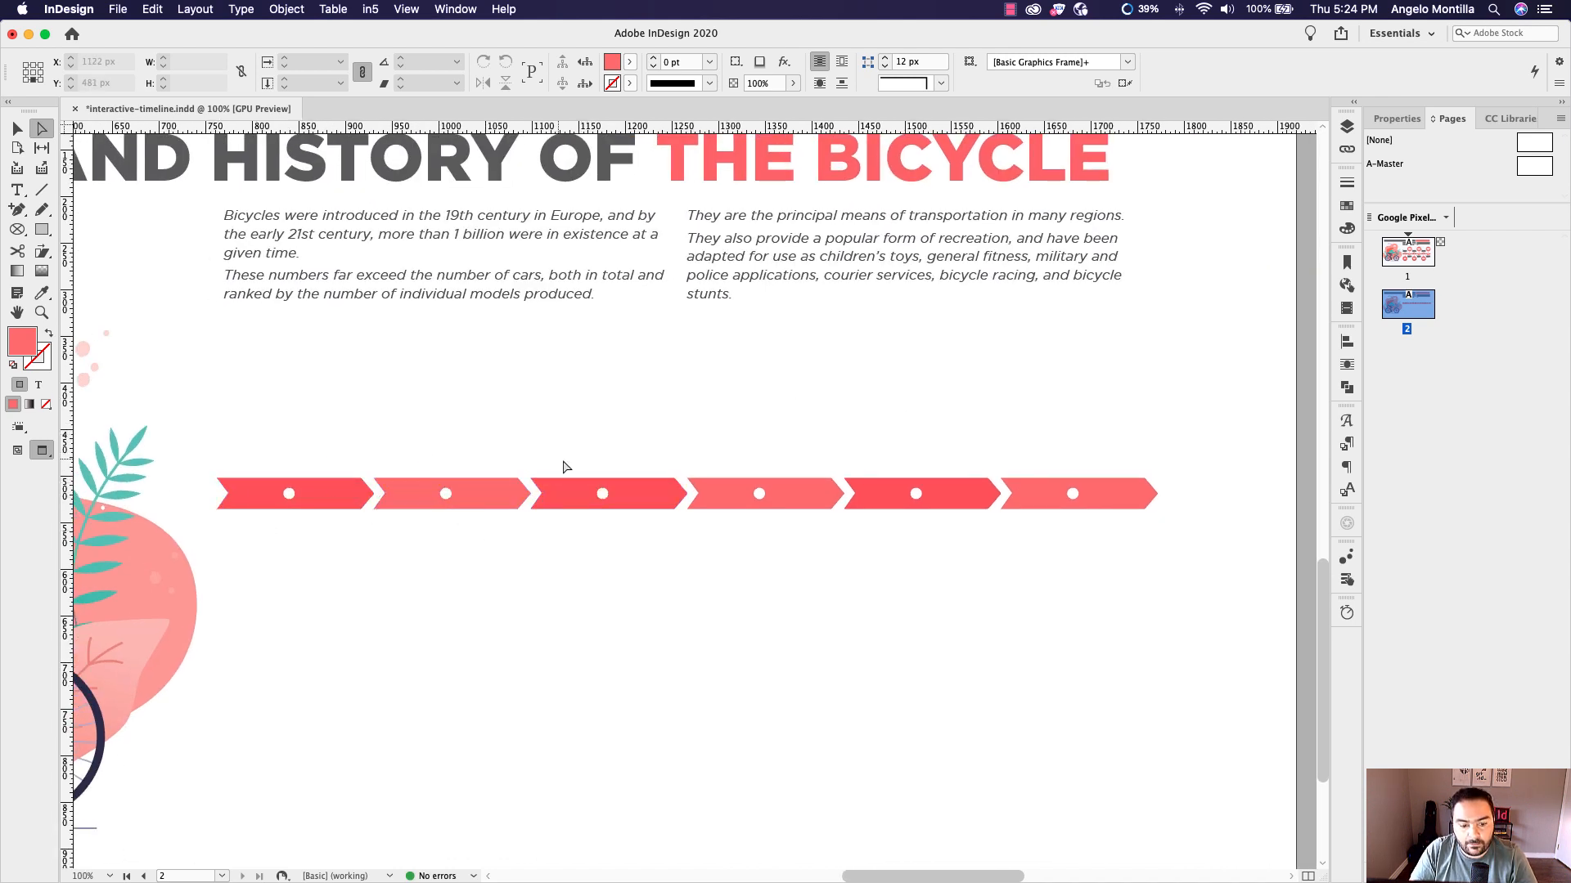
Select all six arrow markers and move the row down to Y 578 px and slightly to the right
key(v)
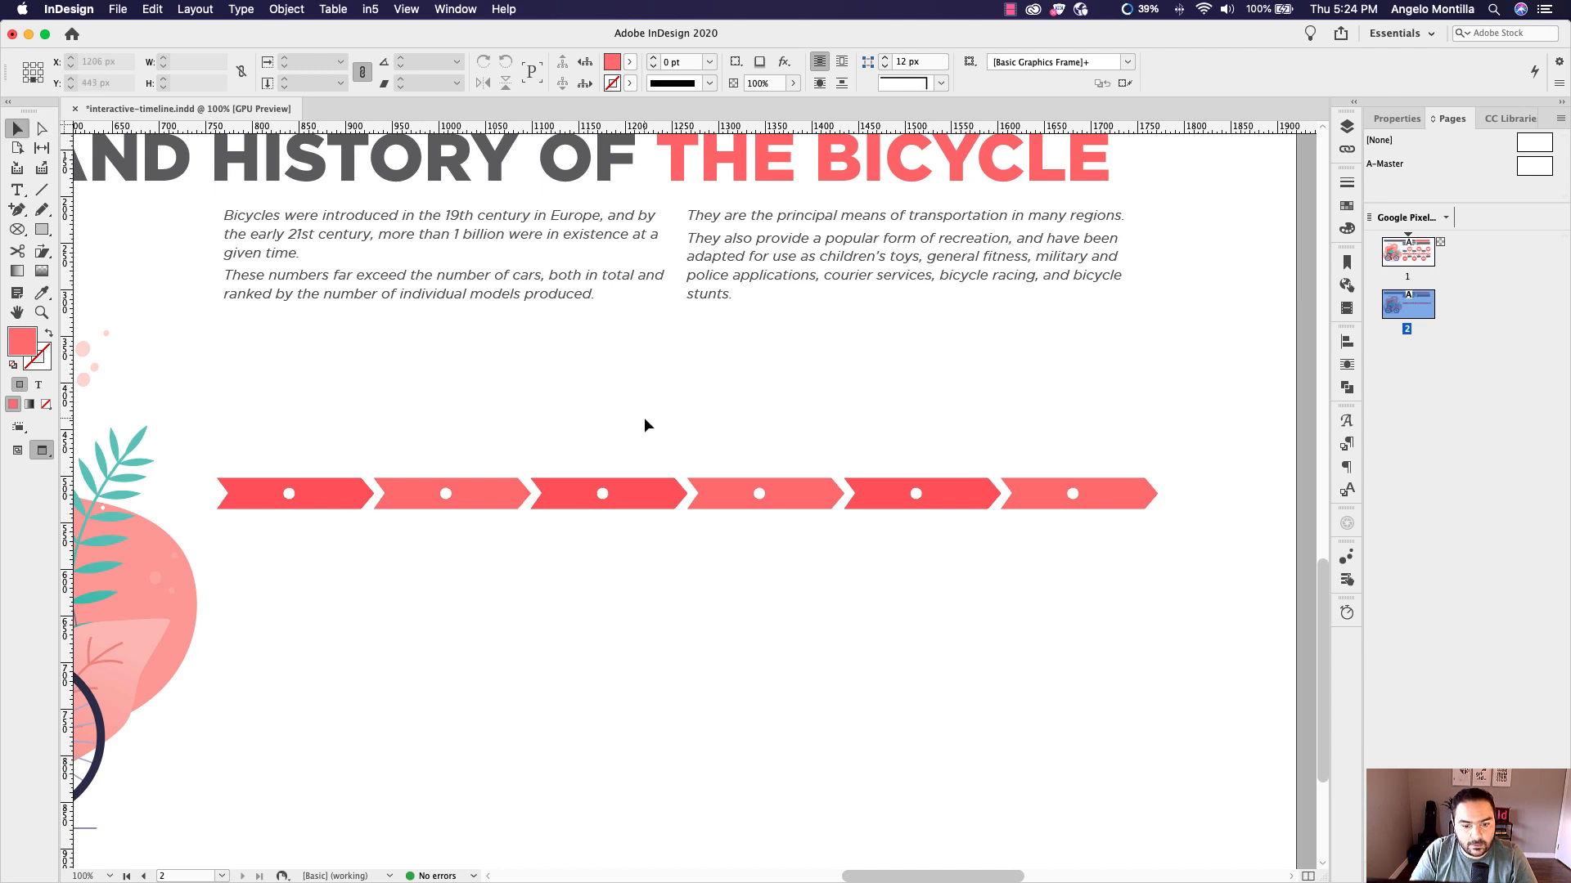
key(super+minus)
drag(370, 444, 1016, 521)
key(shift+Down)
key(shift+Down)
key(shift+Down)
key(shift+Down)
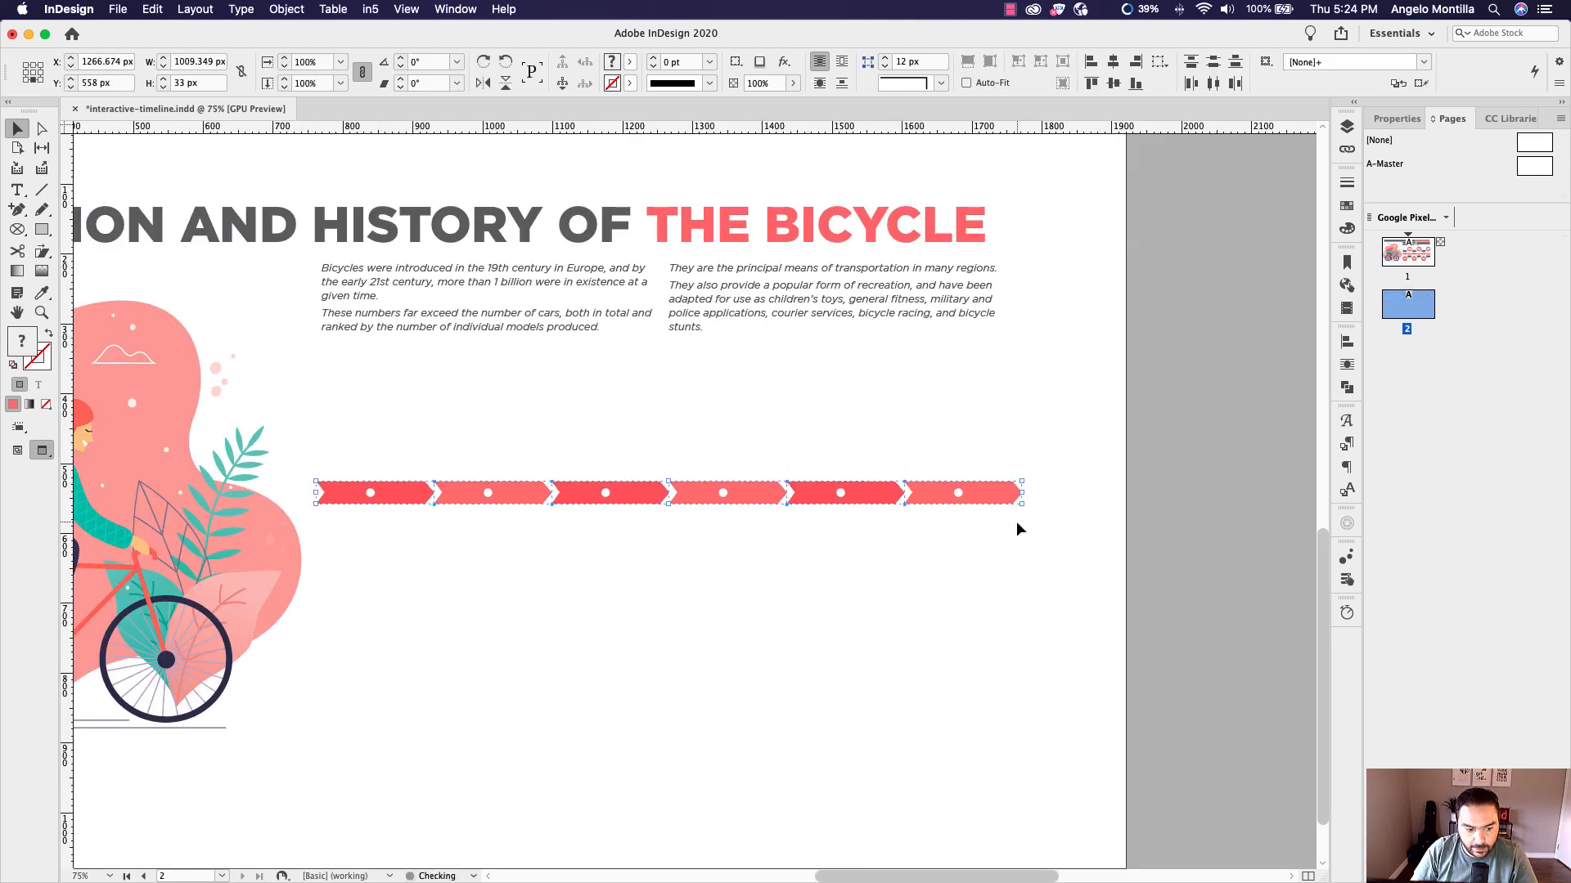
key(Right)
key(Right)
key(Right)
key(Right)
key(Right)
key(Right)
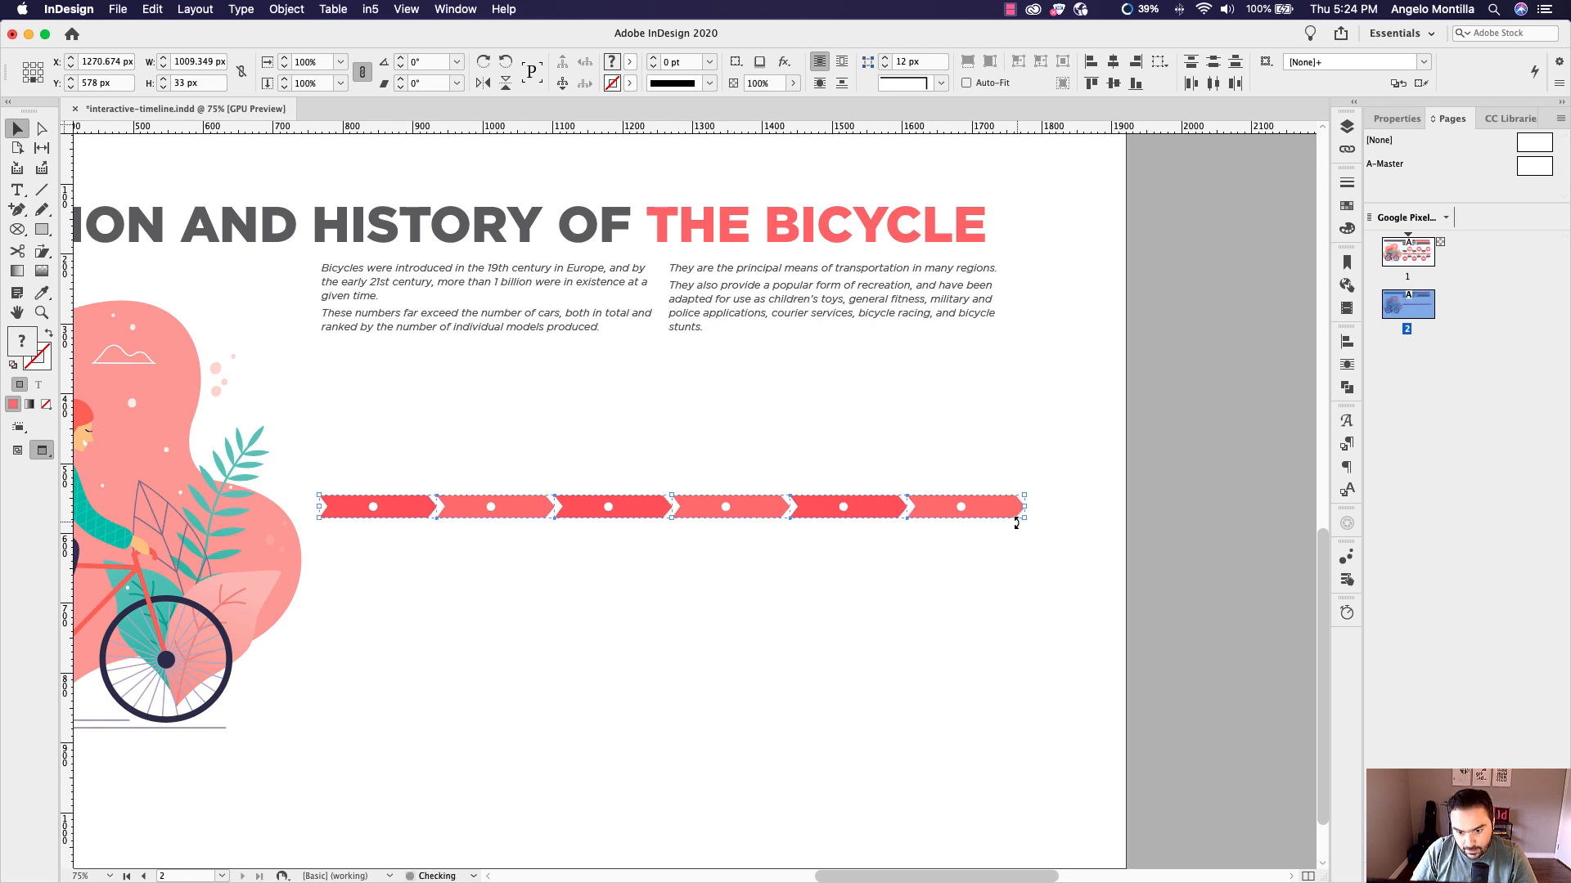
Show the guides again and nudge the arrow row left to X 1262.674 px and down to Y 584 px
key(w)
key(Left)
key(Left)
key(Left)
key(Left)
key(Left)
key(Left)
key(Left)
key(Left)
key(Left)
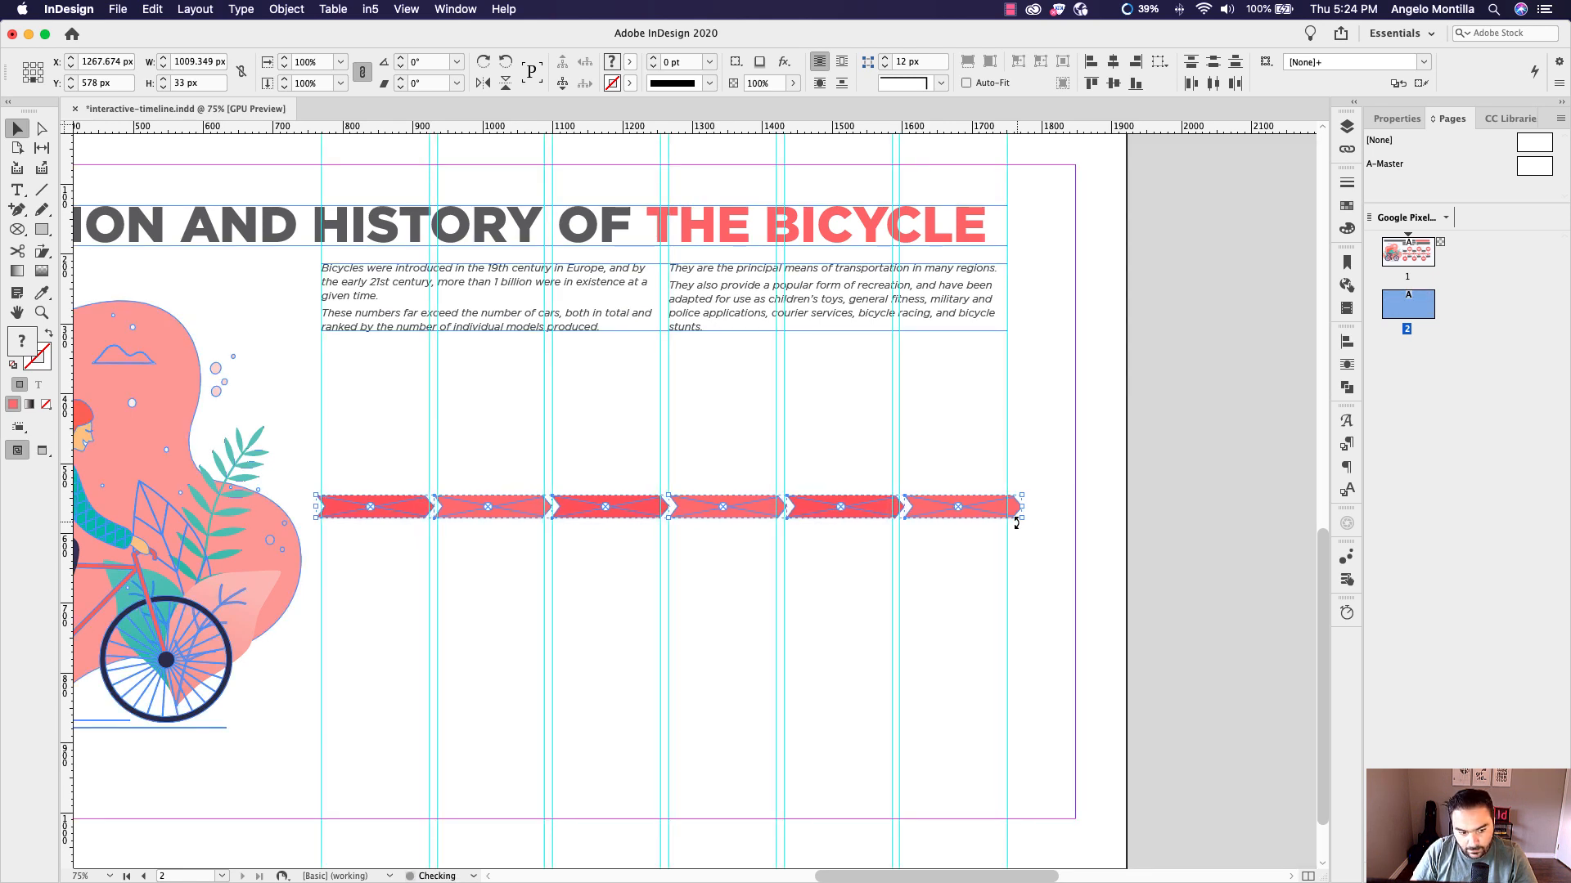
key(Left)
key(Down)
key(Down)
key(Down)
key(Down)
key(Down)
key(Down)
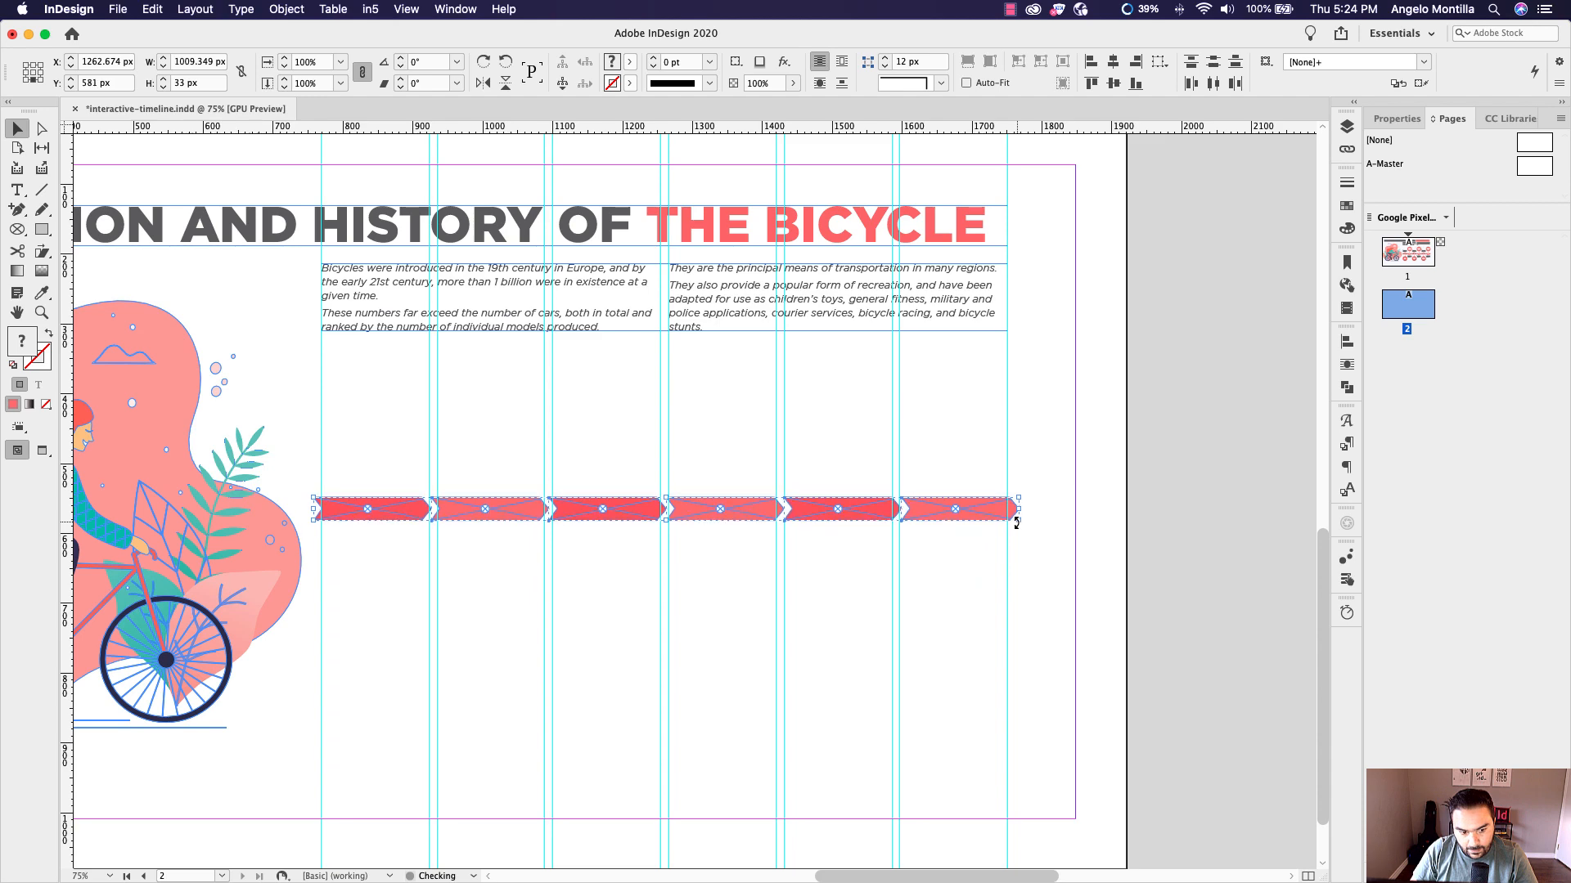
Move the cyclist illustration 6 px to the left, to X 384 px
key(super+minus)
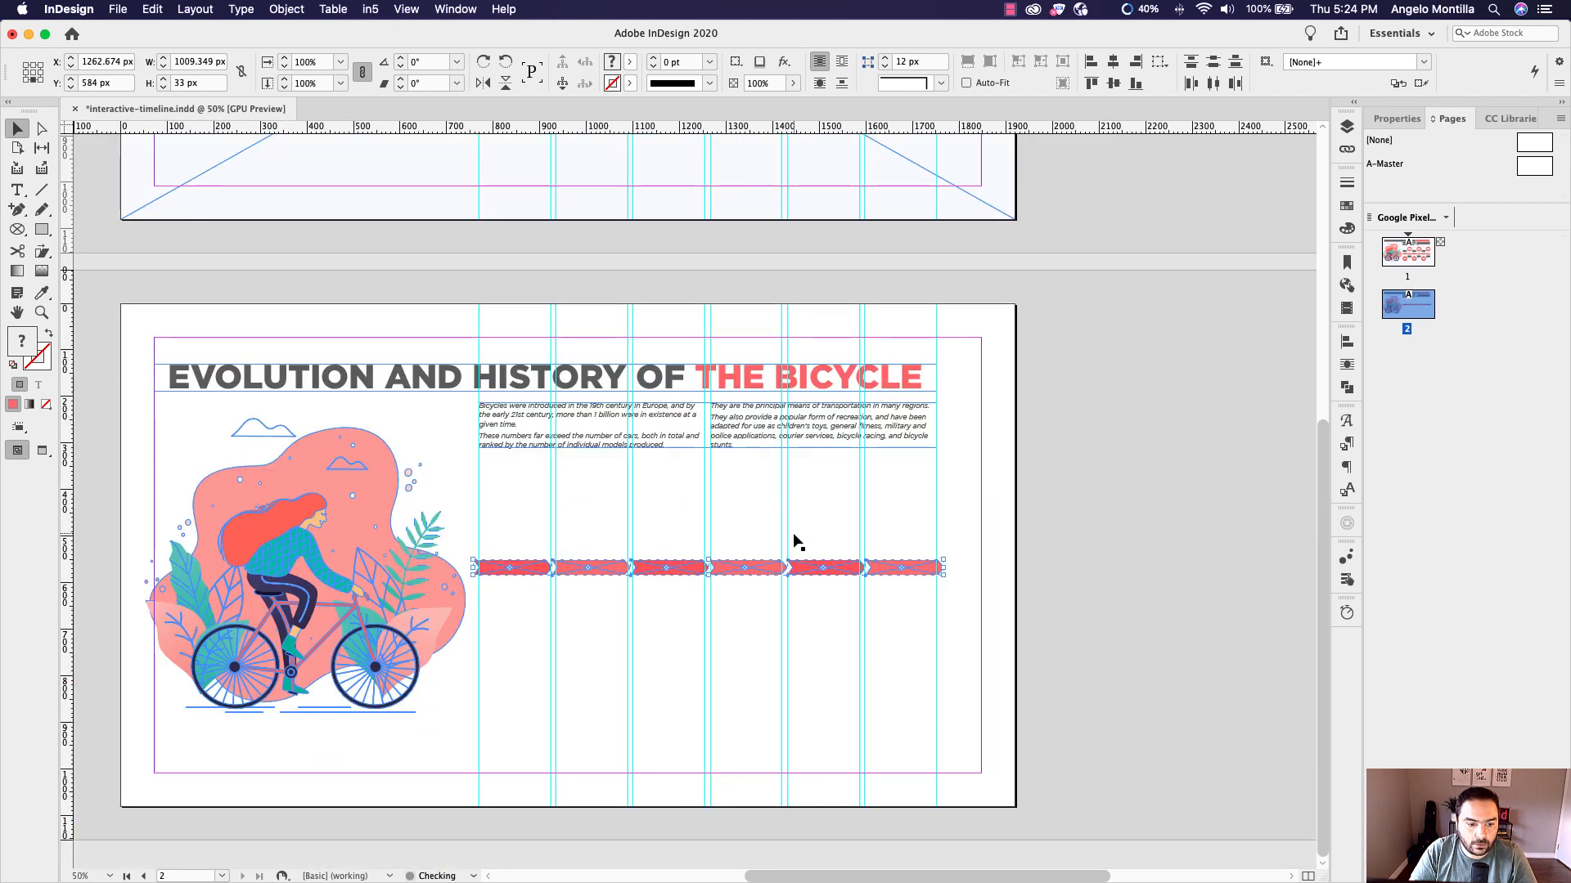
drag(566, 474, 725, 474)
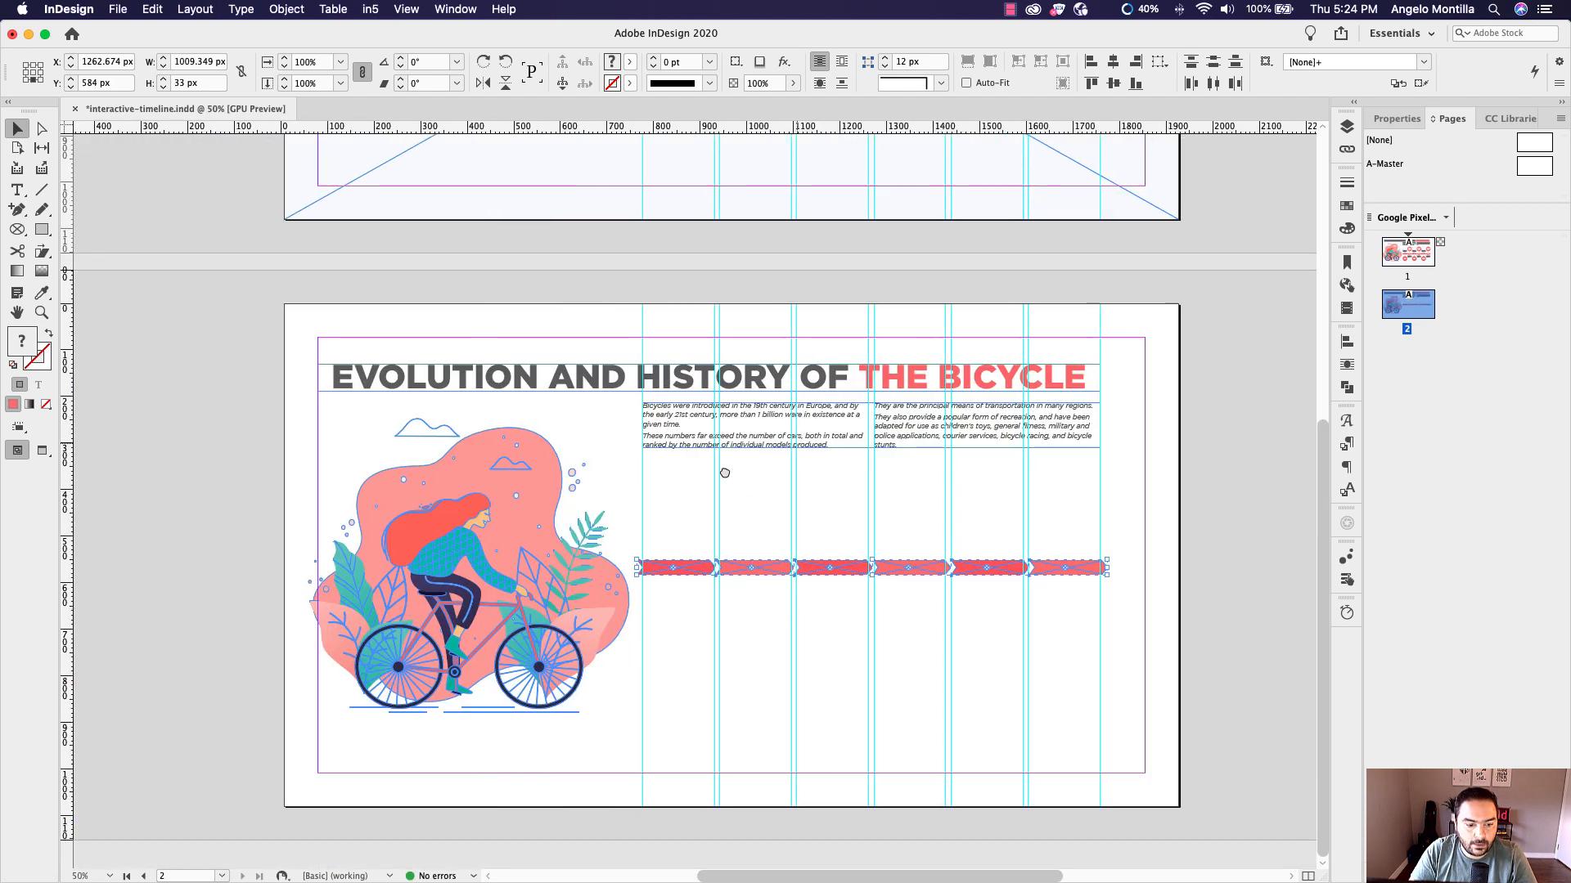
click(454, 494)
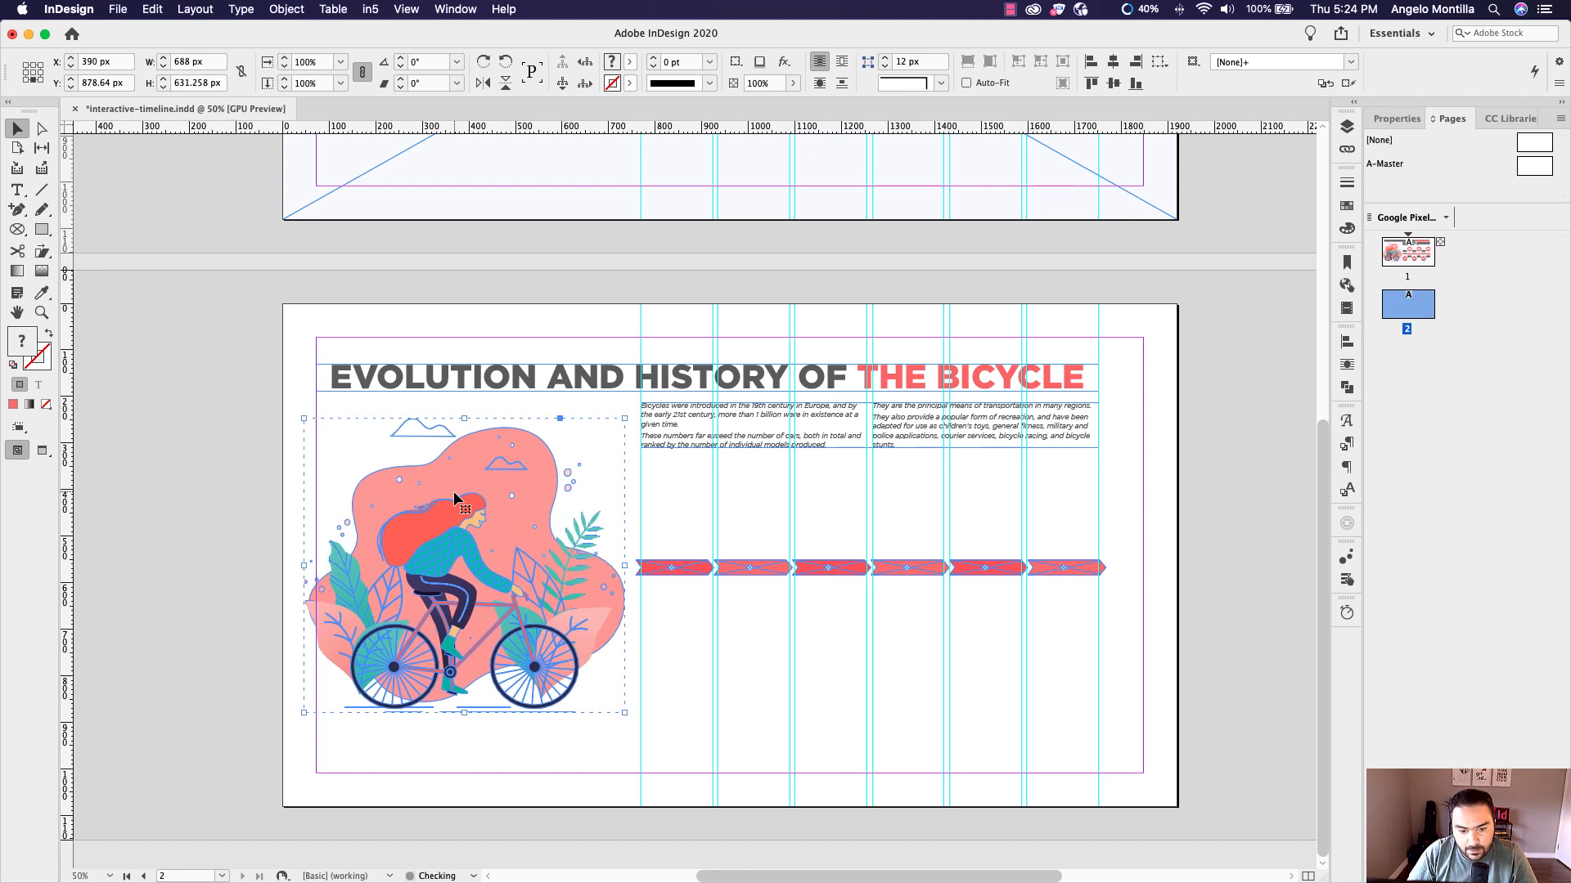
key(Left)
key(Left)
key(Left)
key(Left)
key(Left)
key(Left)
drag(918, 526, 874, 533)
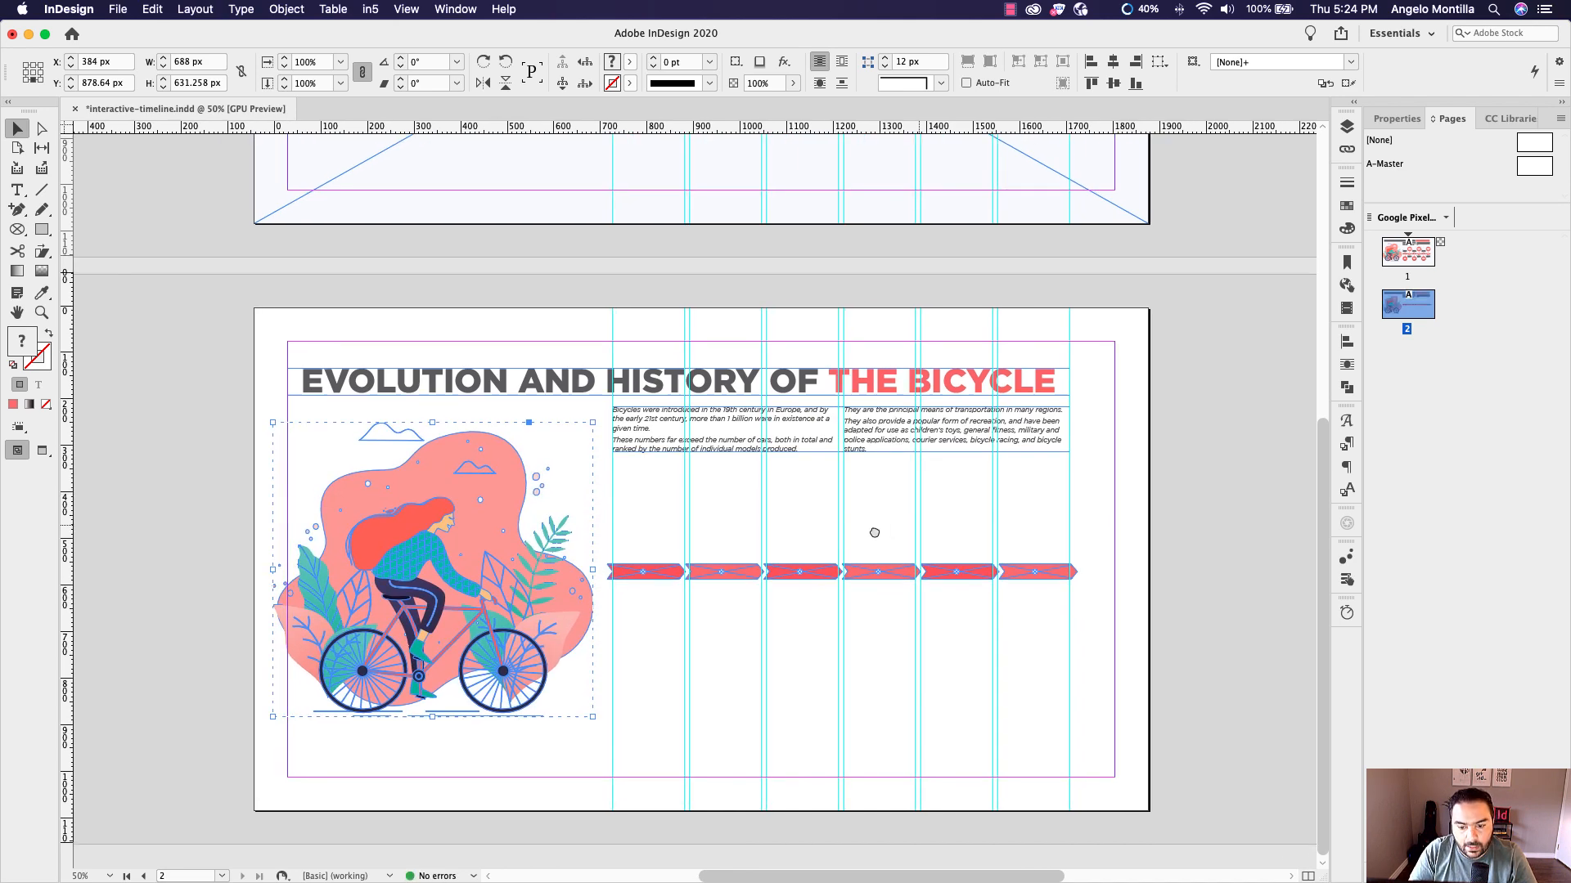
Compare with the finished marker on page 1, and draw a 130 px circle frame below the second arrow on page 2
key(super+equal)
scroll(834, 354, up, 10)
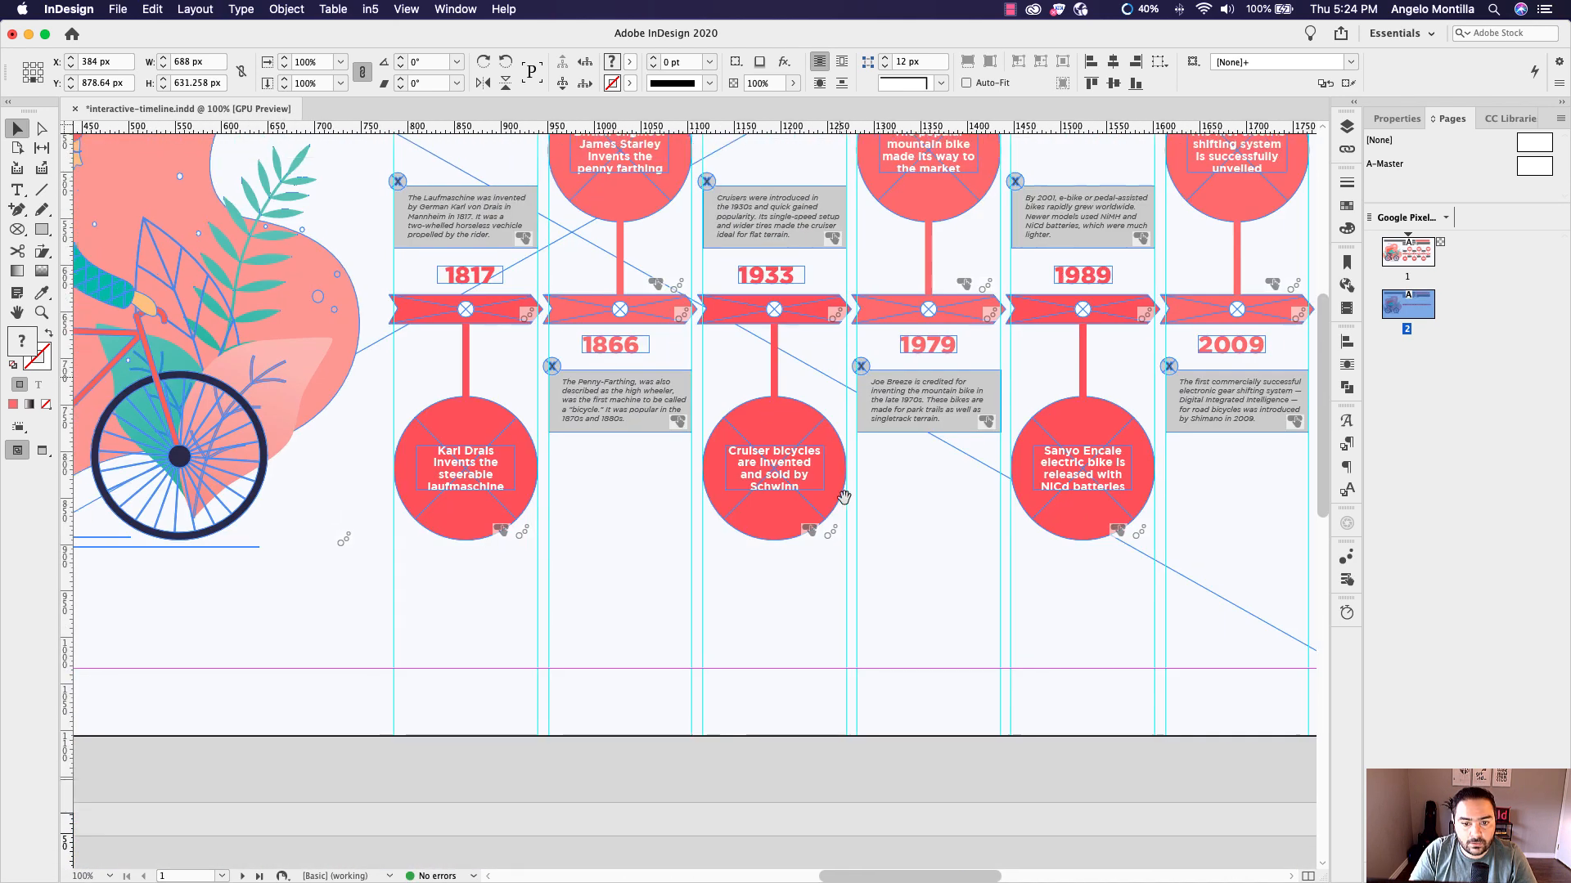
click(458, 372)
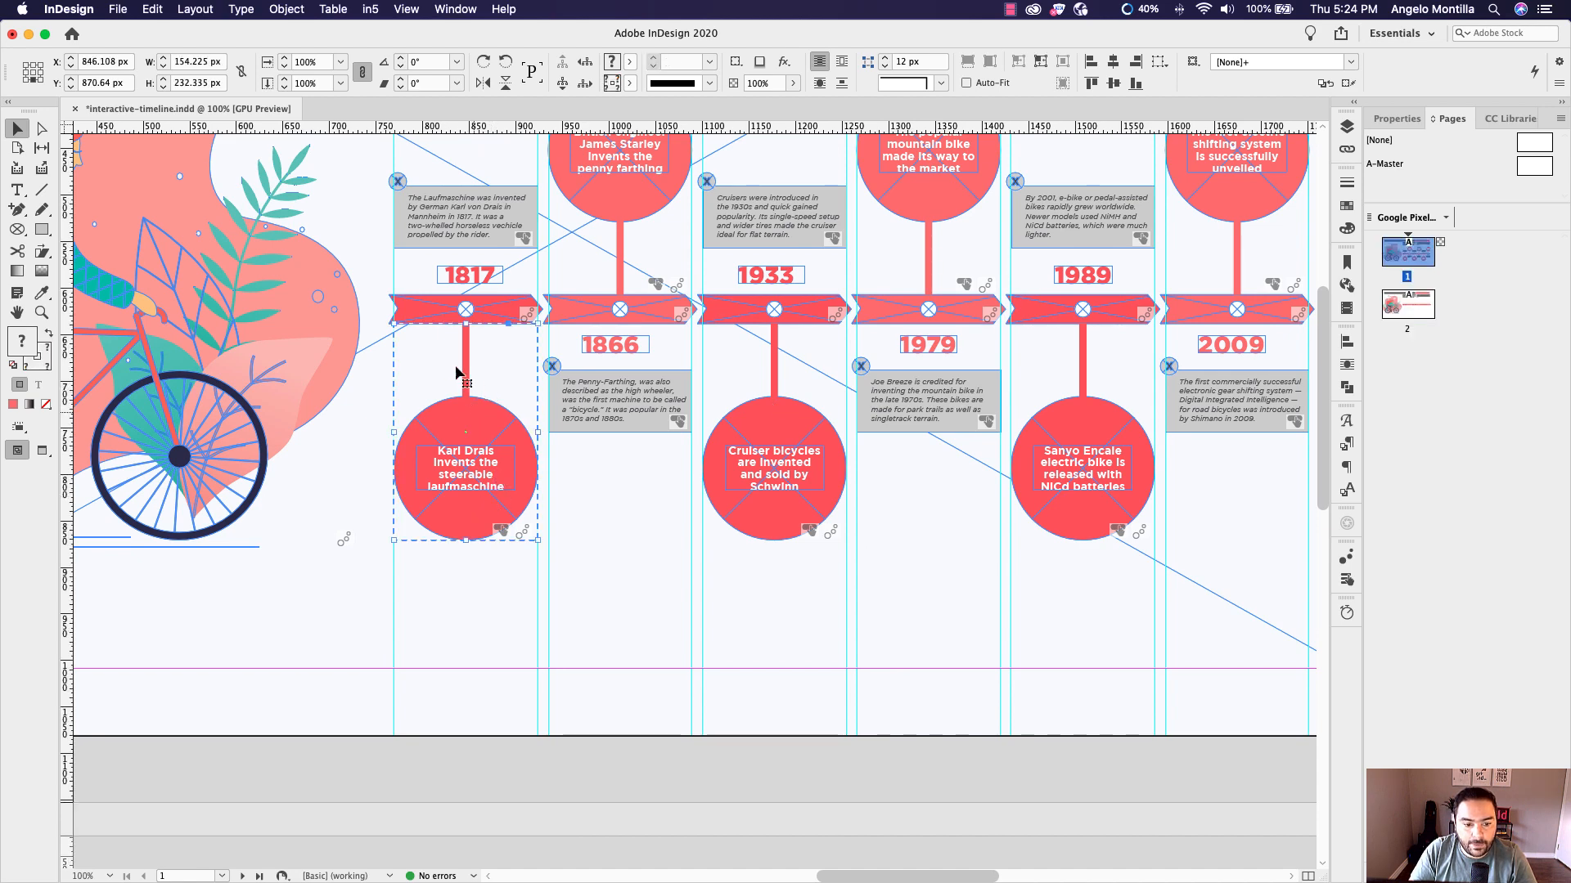
drag(577, 573, 749, 592)
scroll(655, 473, down, 20)
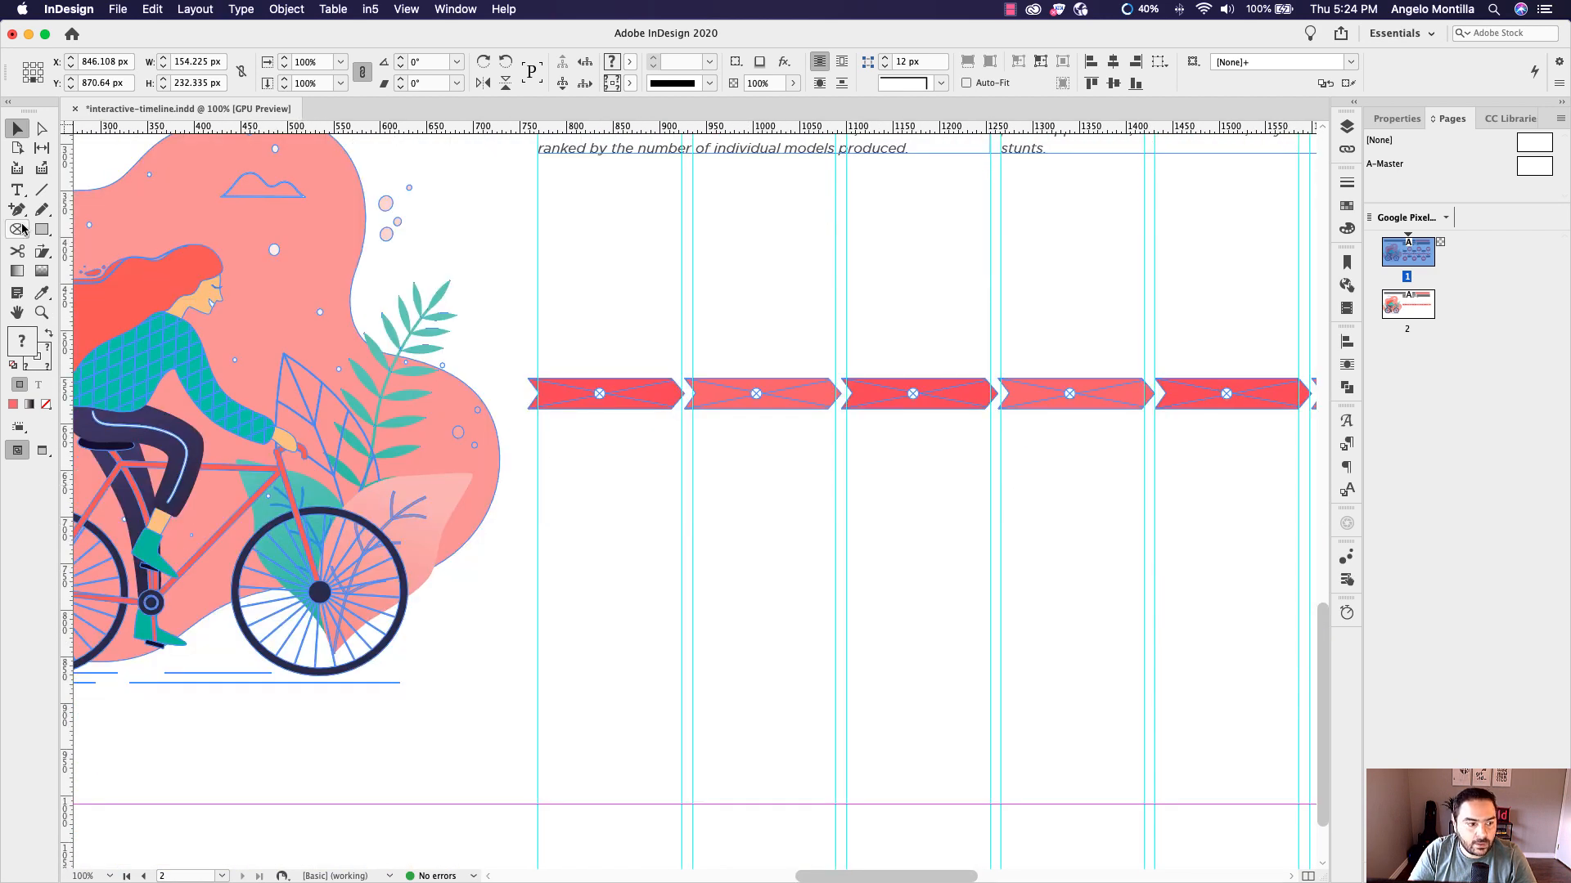
drag(23, 229, 82, 266)
drag(758, 508, 818, 610)
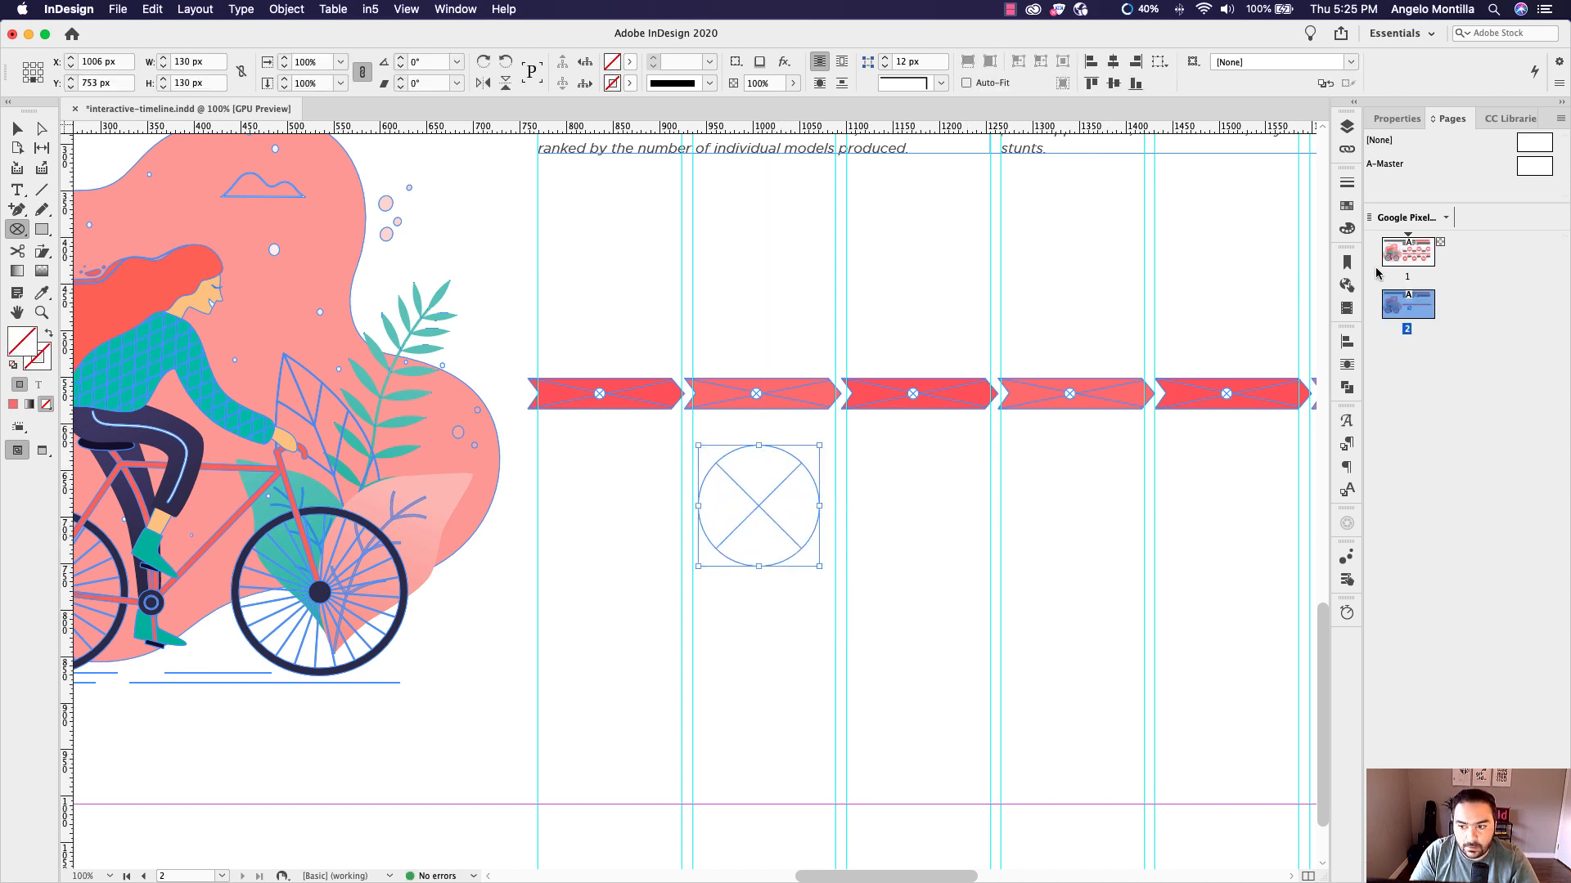
Fill the new circle below the second arrow with the PANTONE 1788 U swatch
click(1348, 208)
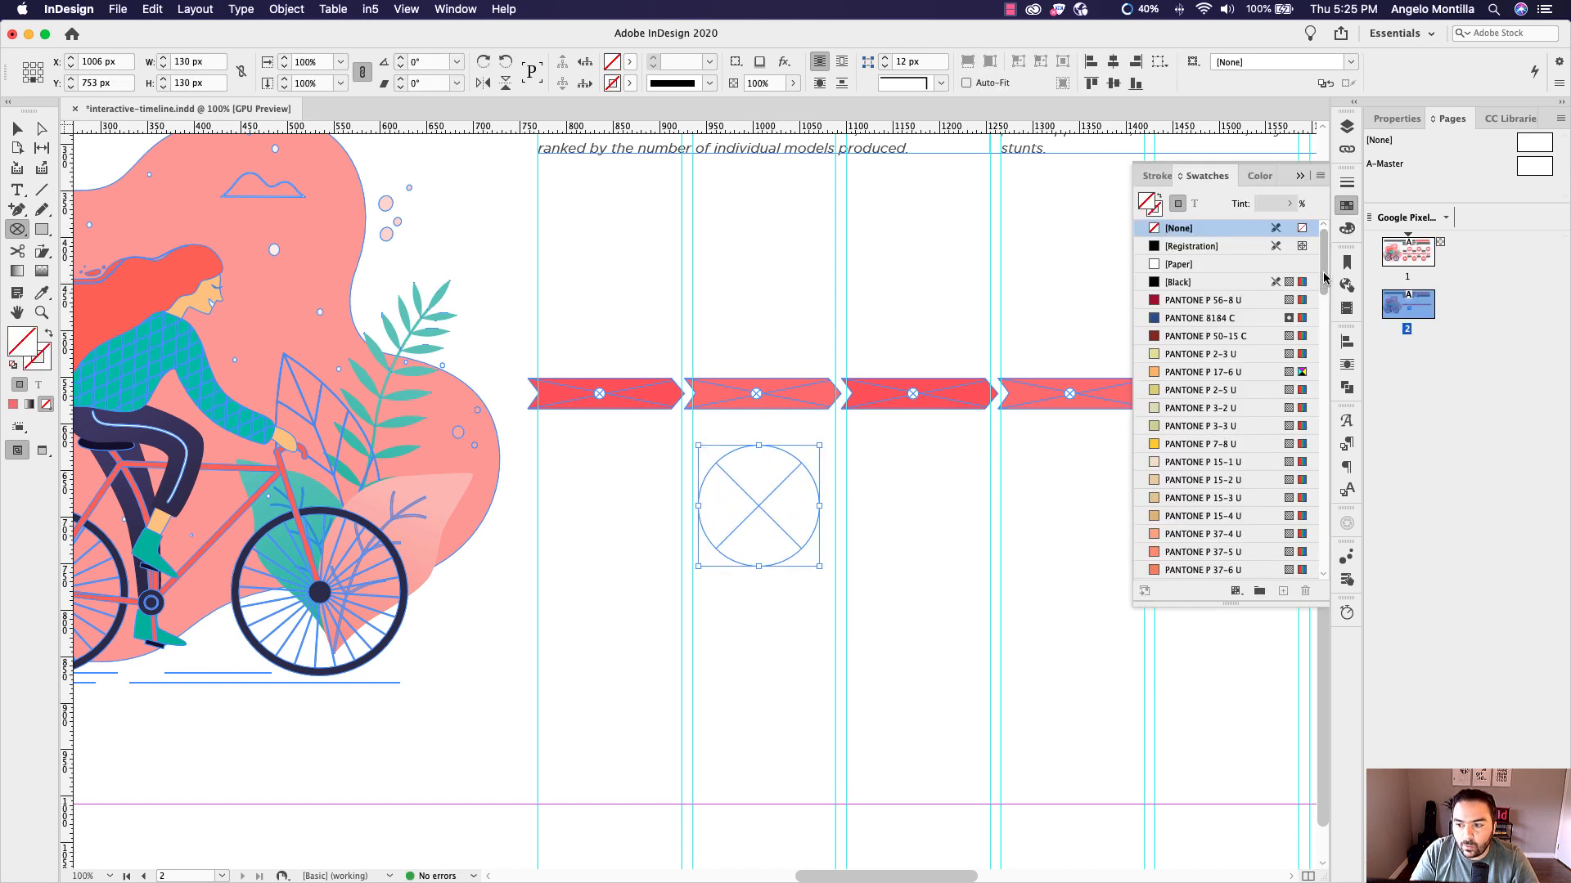
drag(1325, 278, 1325, 557)
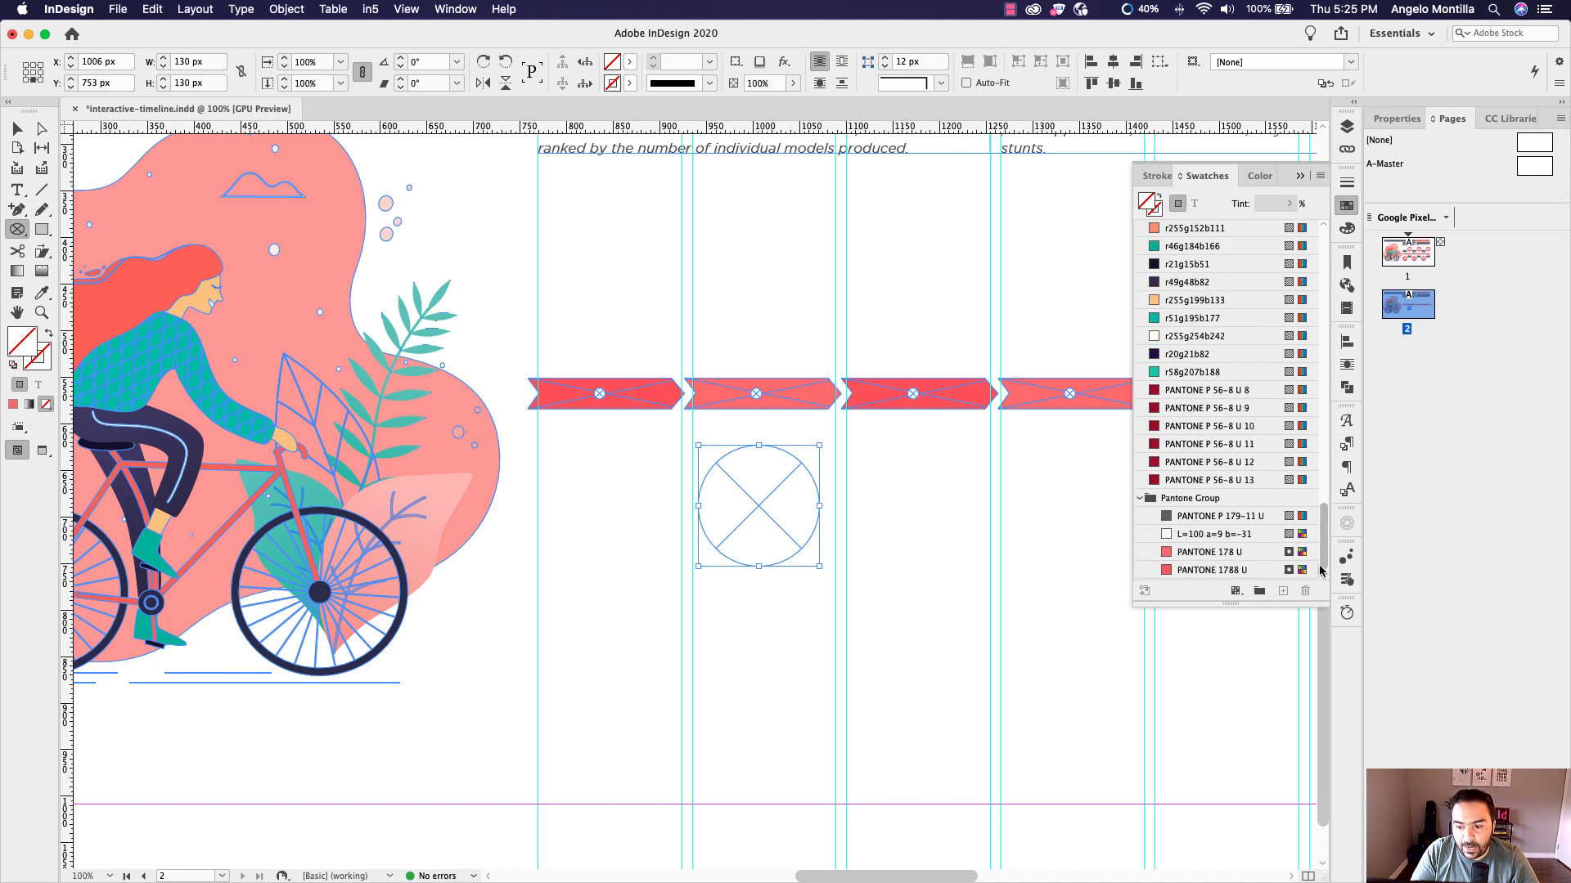
click(1196, 570)
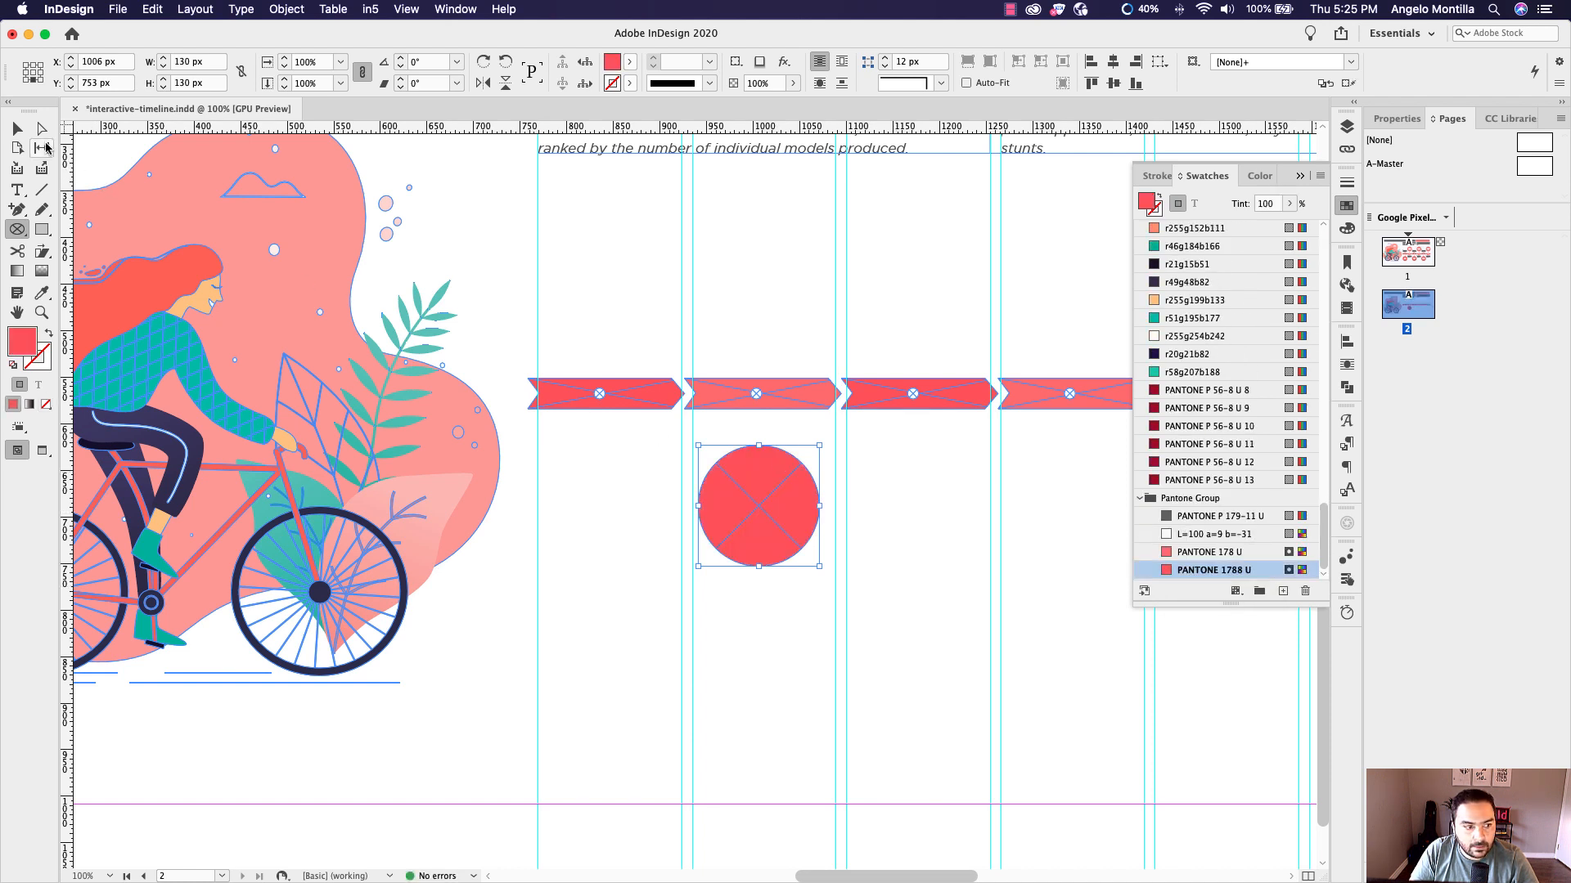
Move the circle under the first arrow, enlarge it to the column width of 154.225 px and lower it to Y 835 px
click(14, 128)
drag(805, 524, 649, 602)
drag(540, 550, 537, 553)
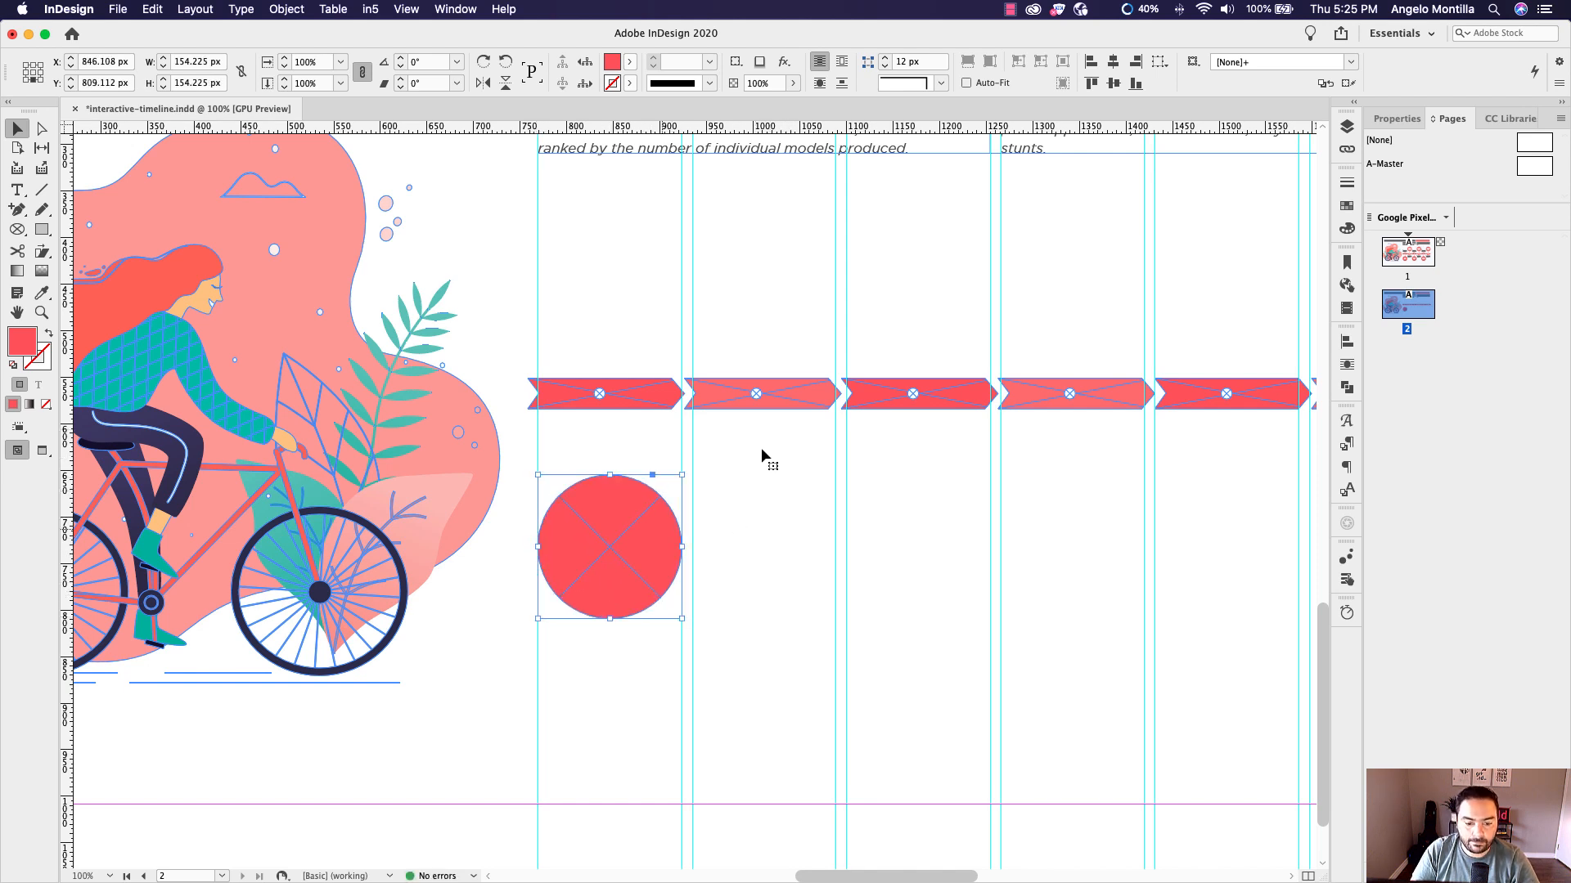
drag(659, 533, 659, 557)
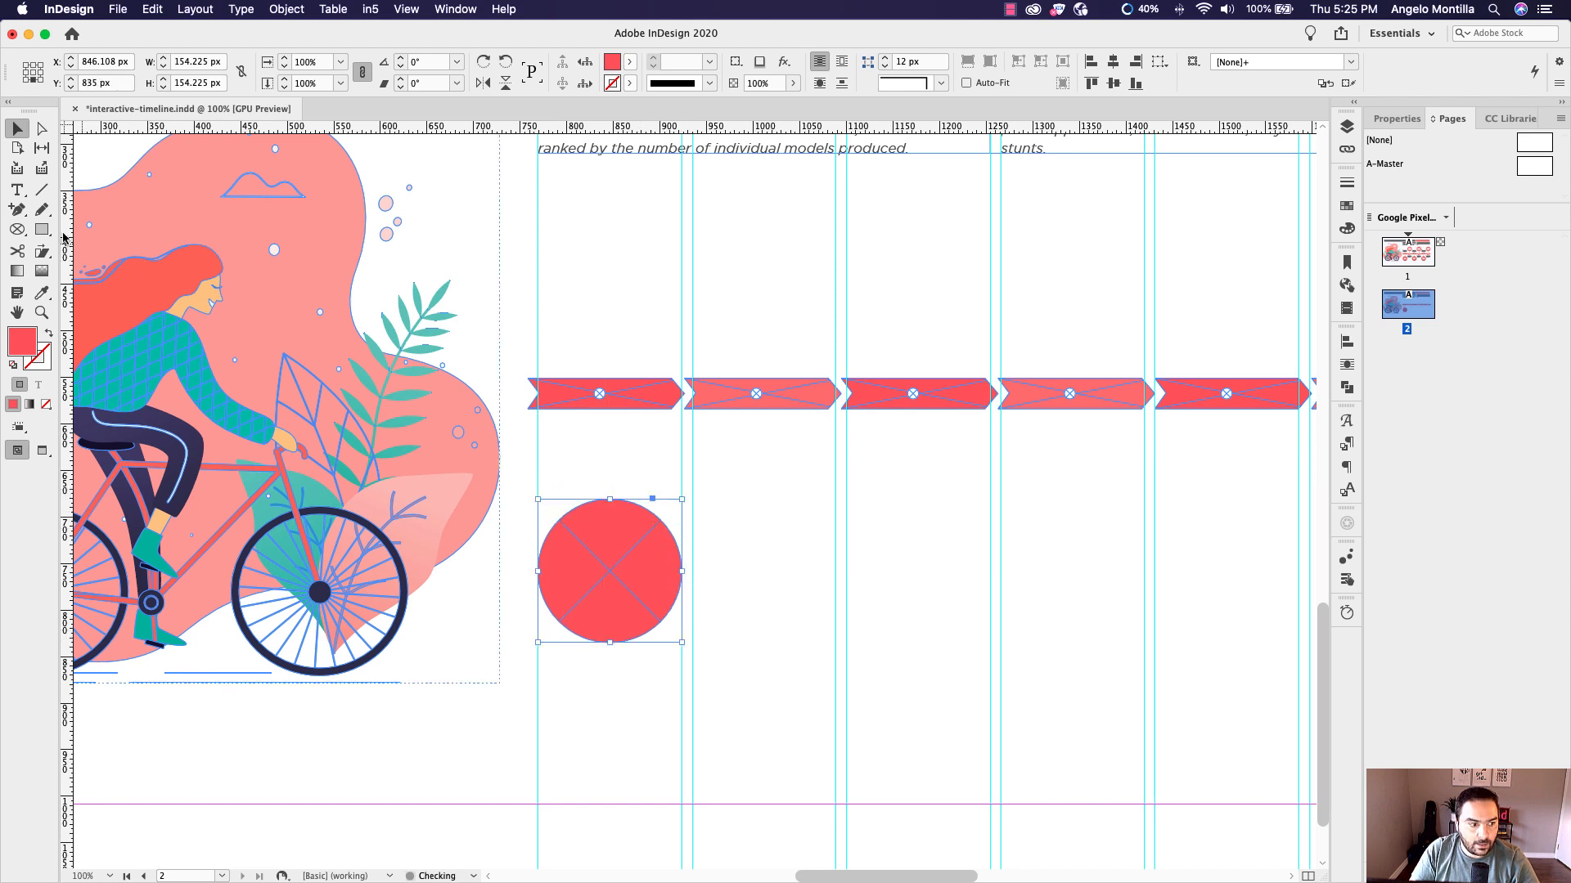
Draw a vertical line about 146 px long below the second arrow and apply a PANTONE 1788 U stroke
click(38, 189)
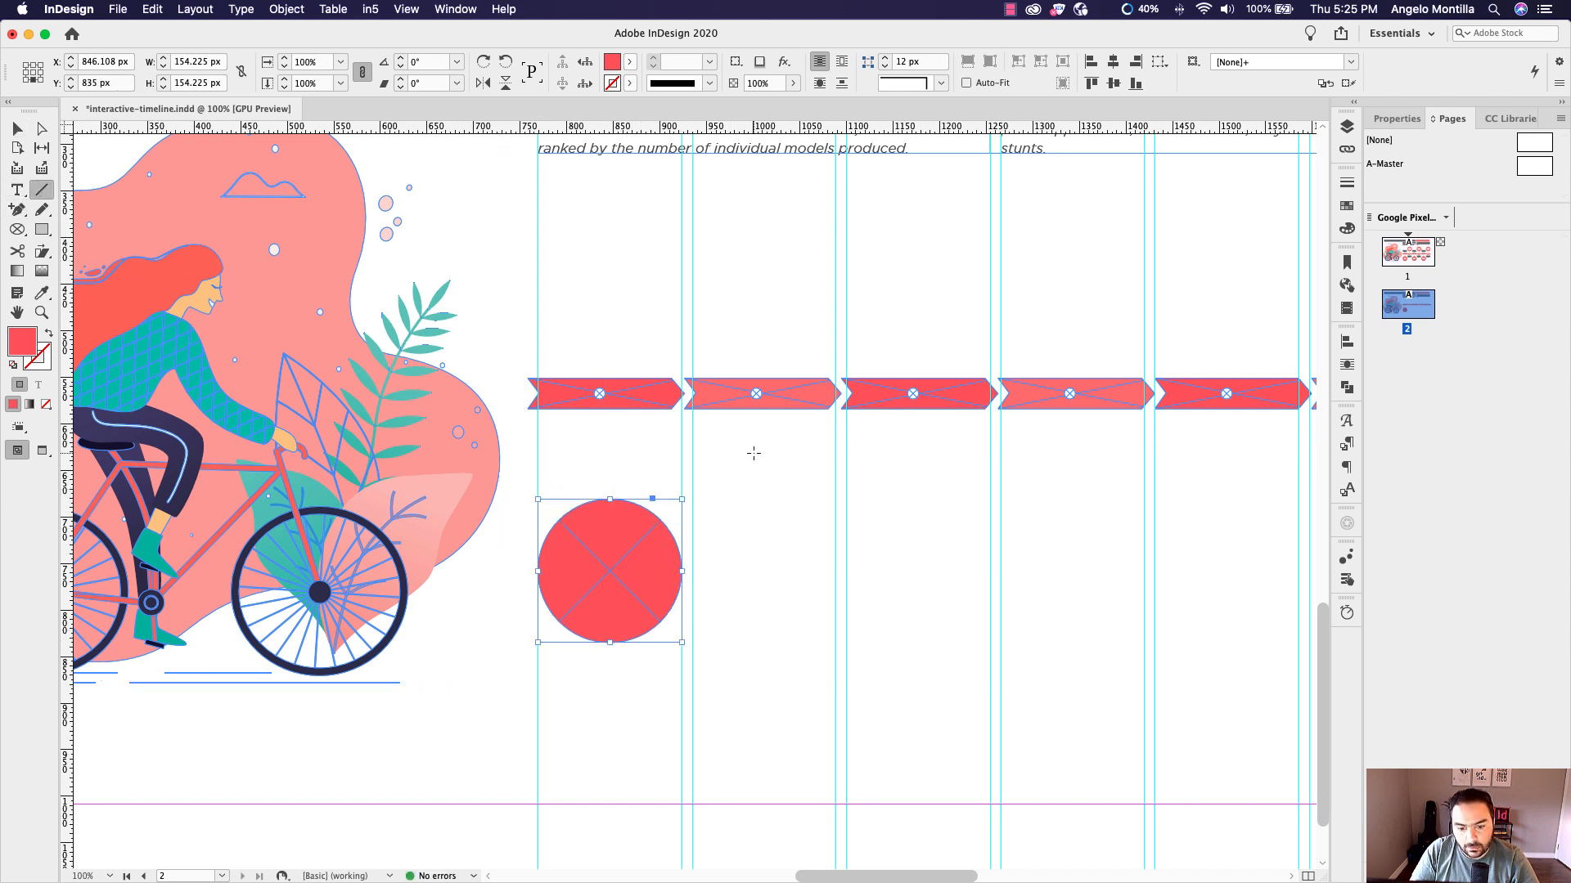
drag(753, 453, 764, 587)
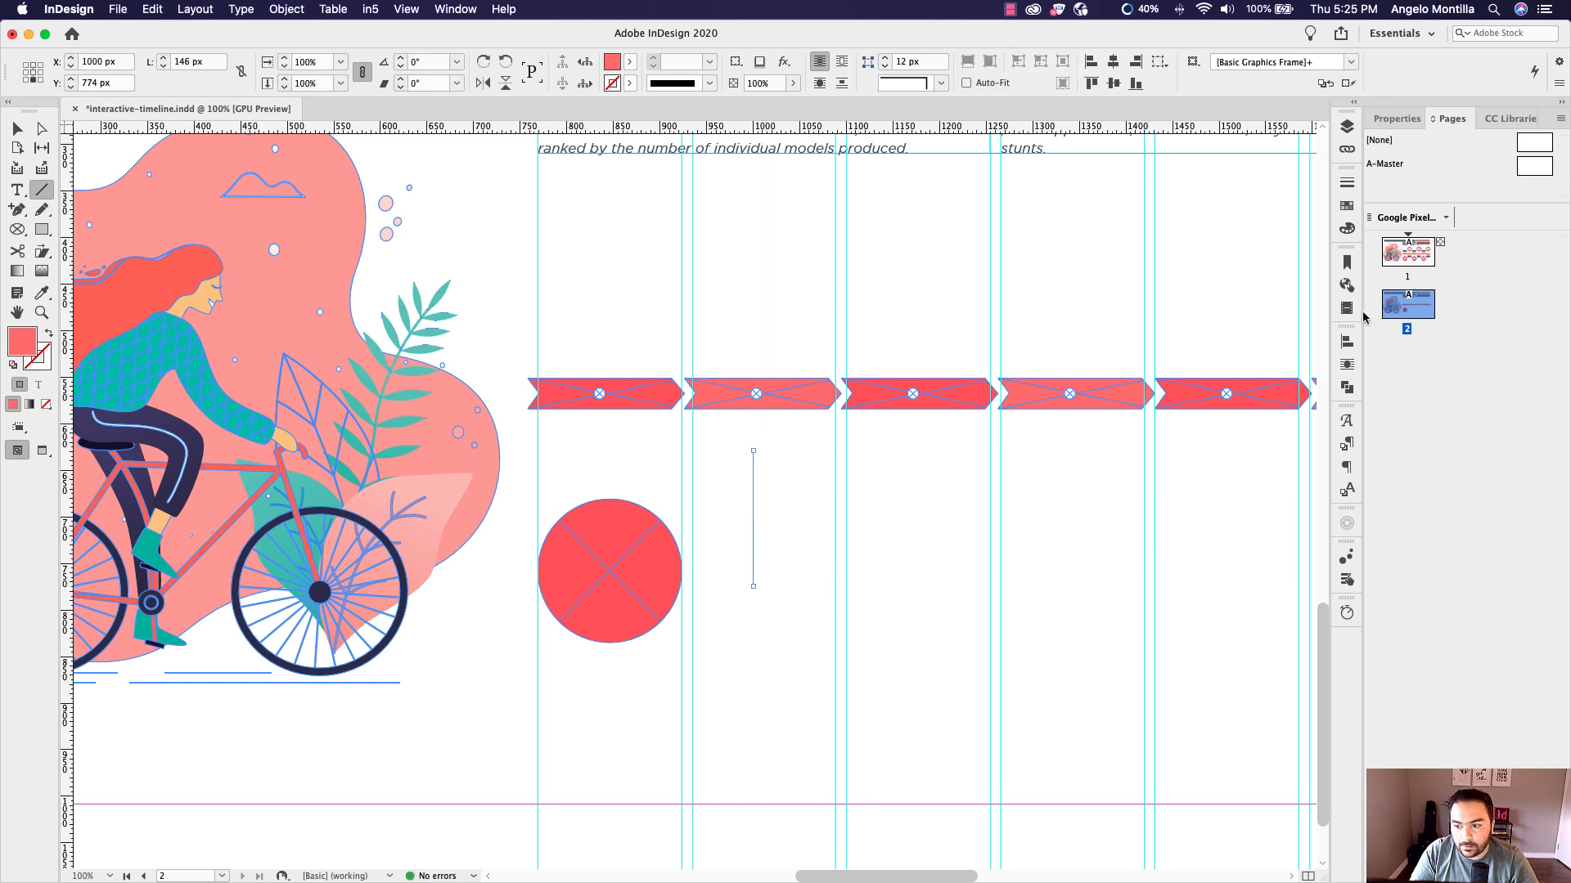
click(1396, 119)
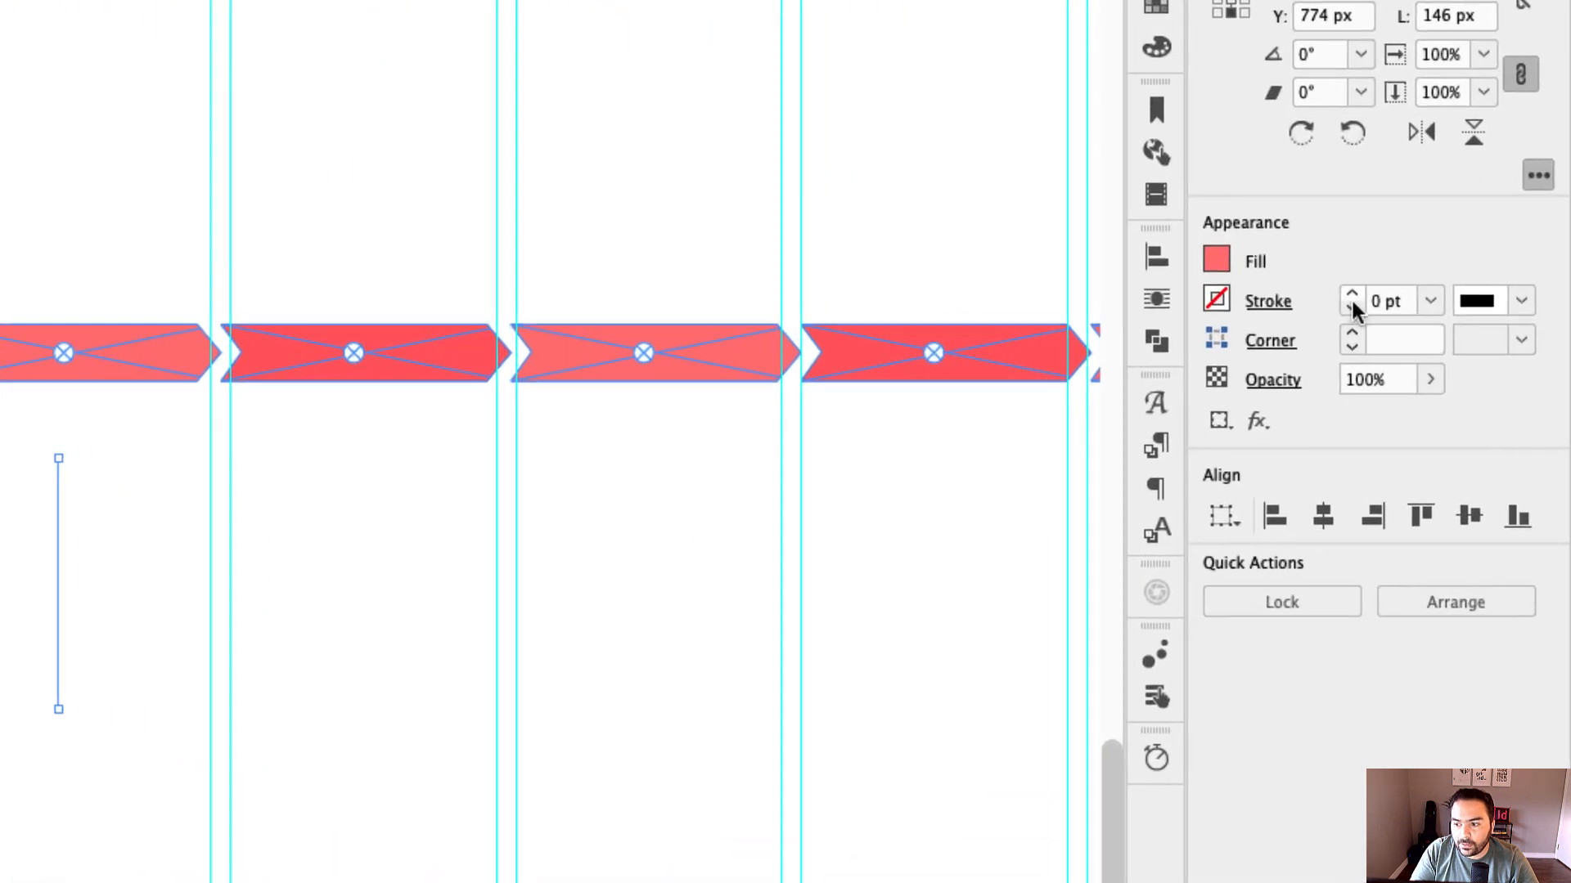
click(1219, 303)
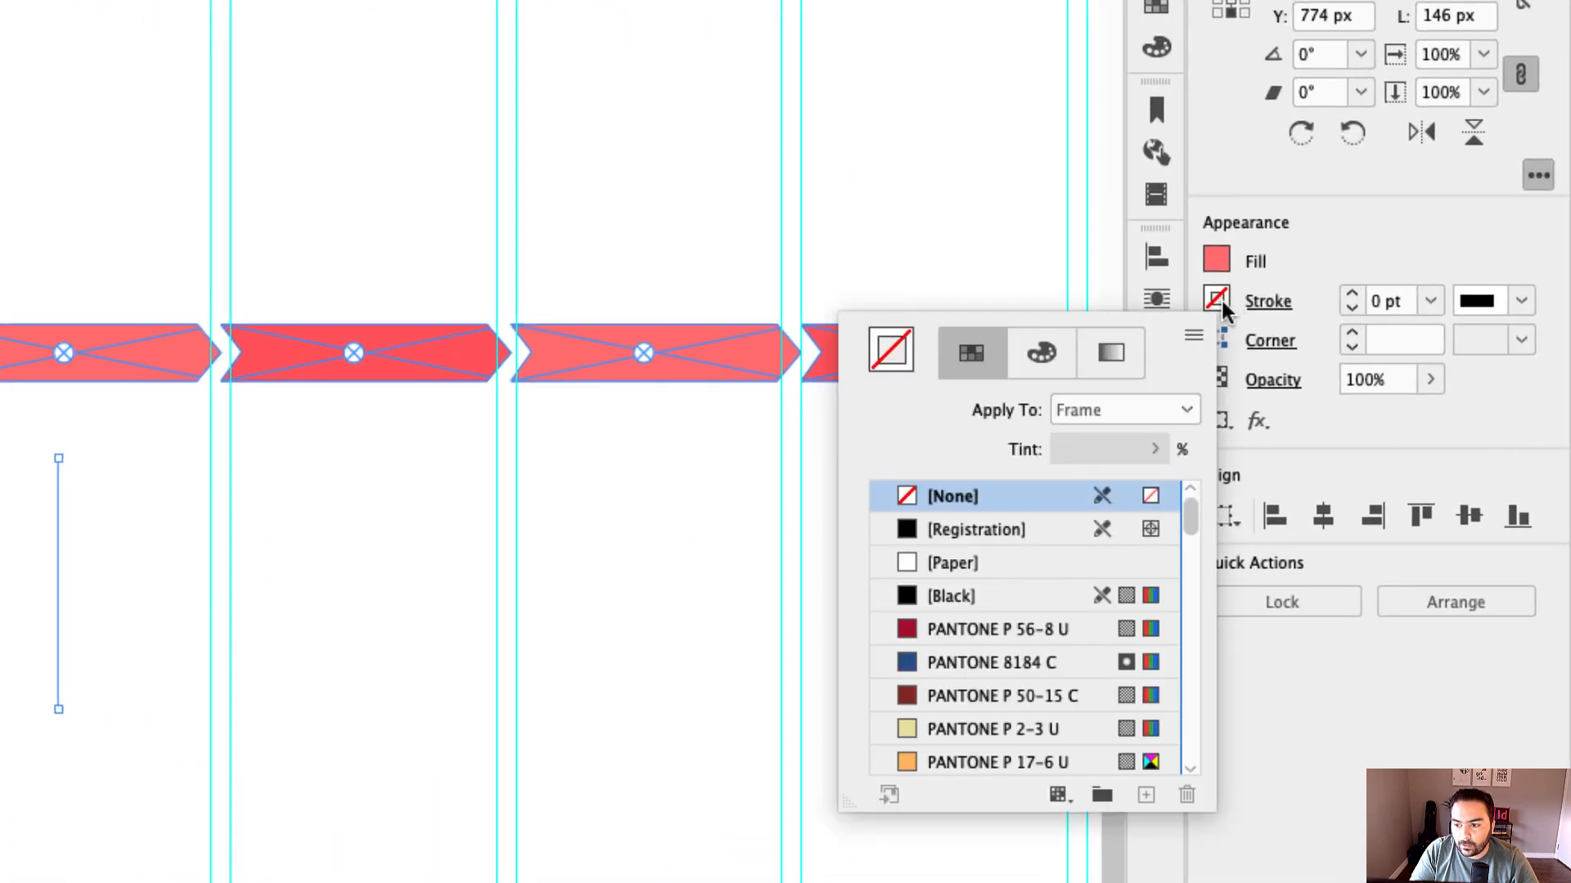
drag(1188, 523, 1190, 741)
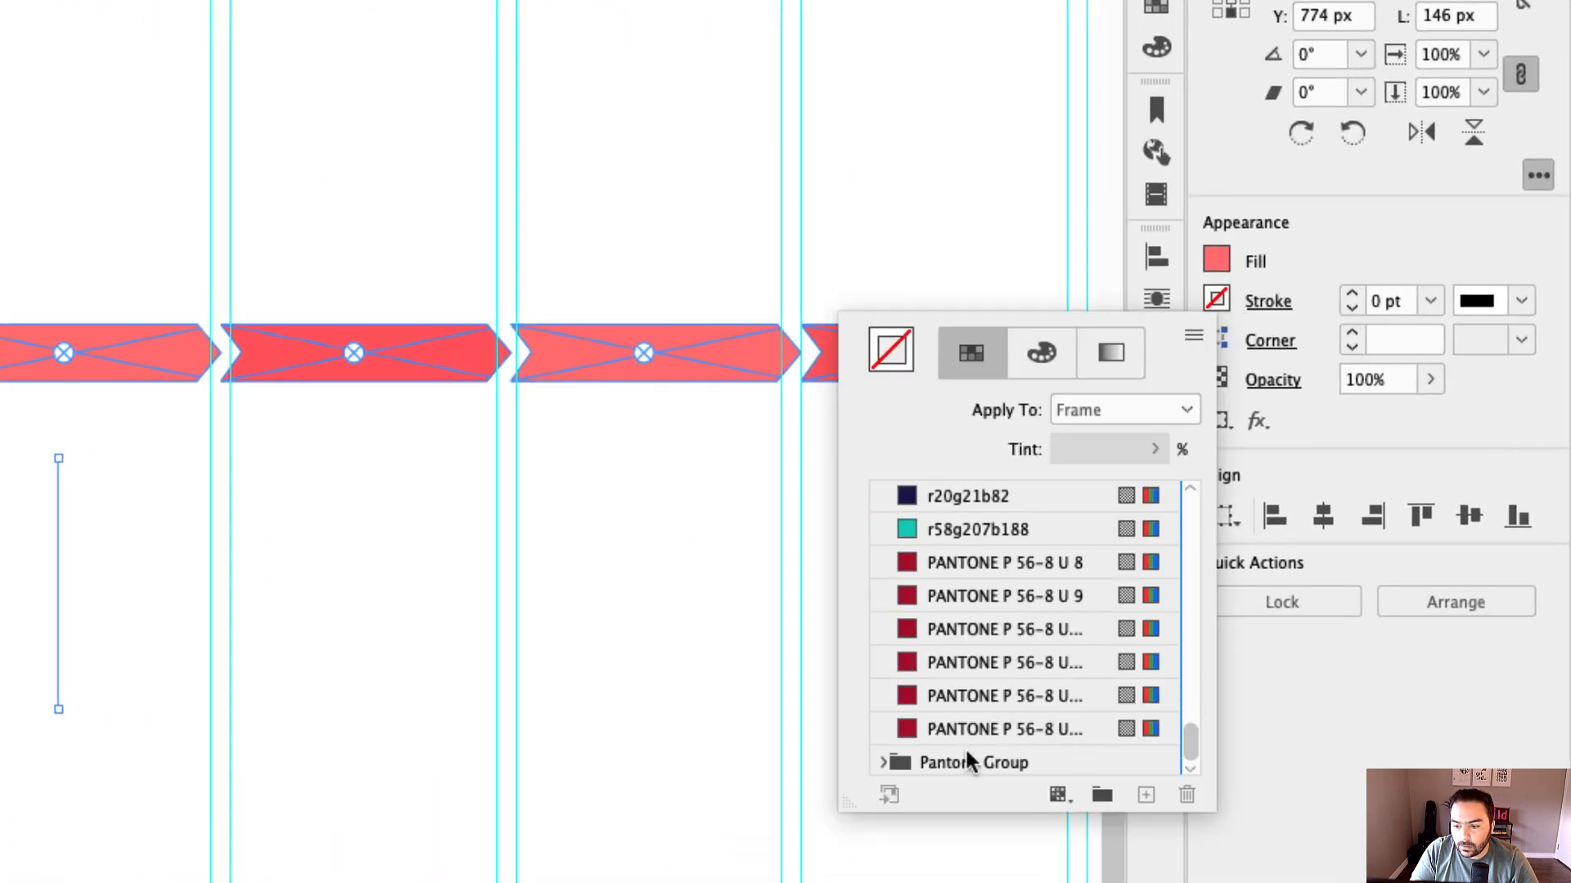
click(884, 763)
click(940, 762)
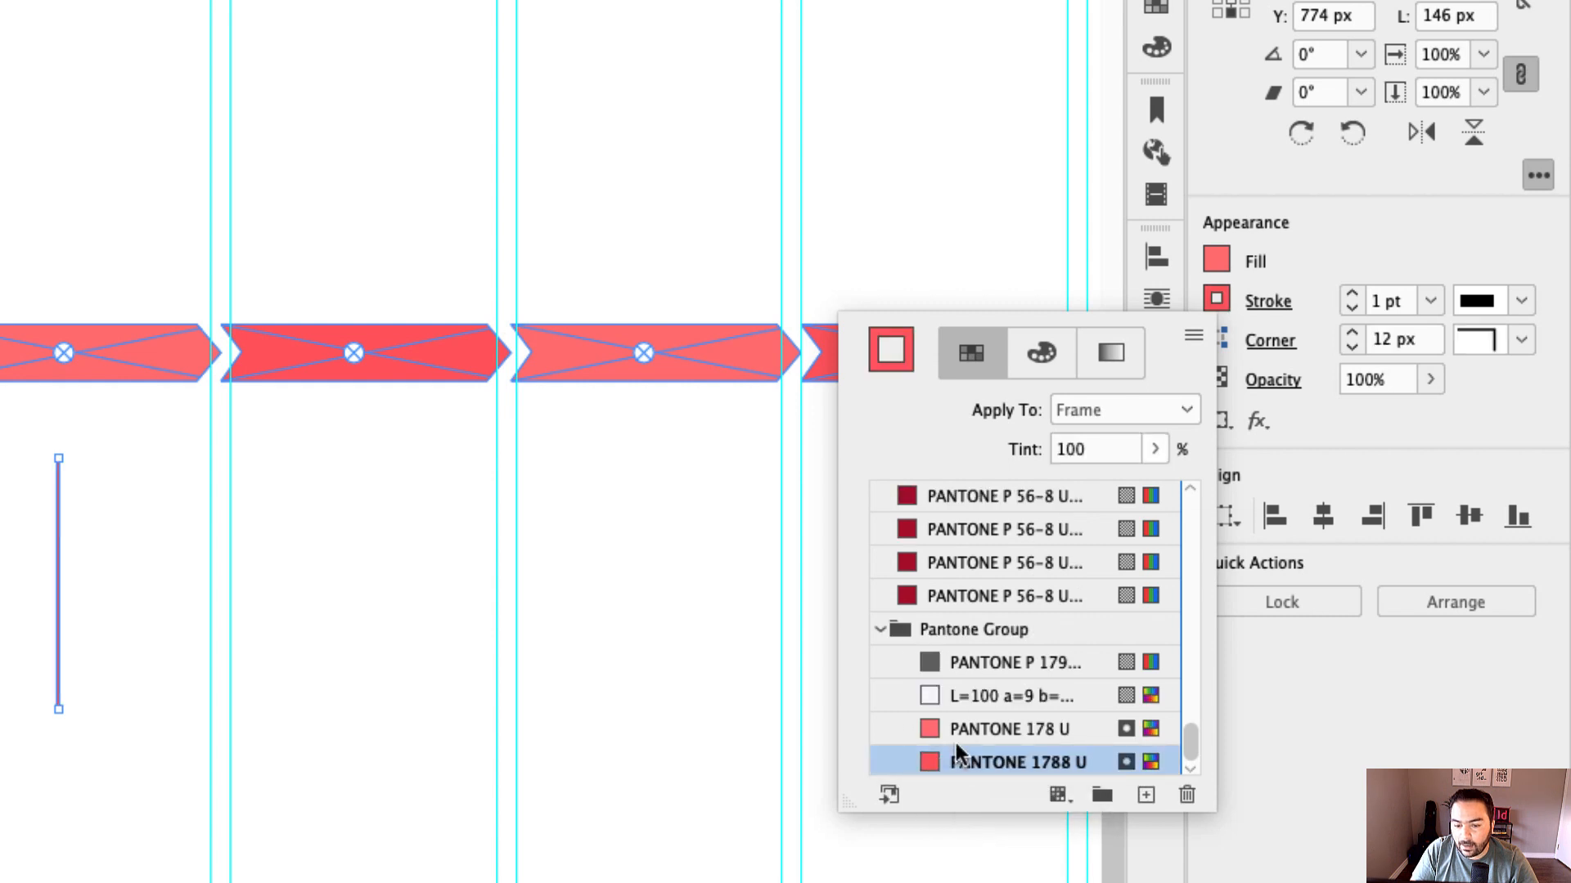
Increase the vertical line's stroke weight in seven increments to make a thicker stem
click(1351, 294)
click(1352, 294)
click(1351, 293)
click(1352, 294)
click(1351, 294)
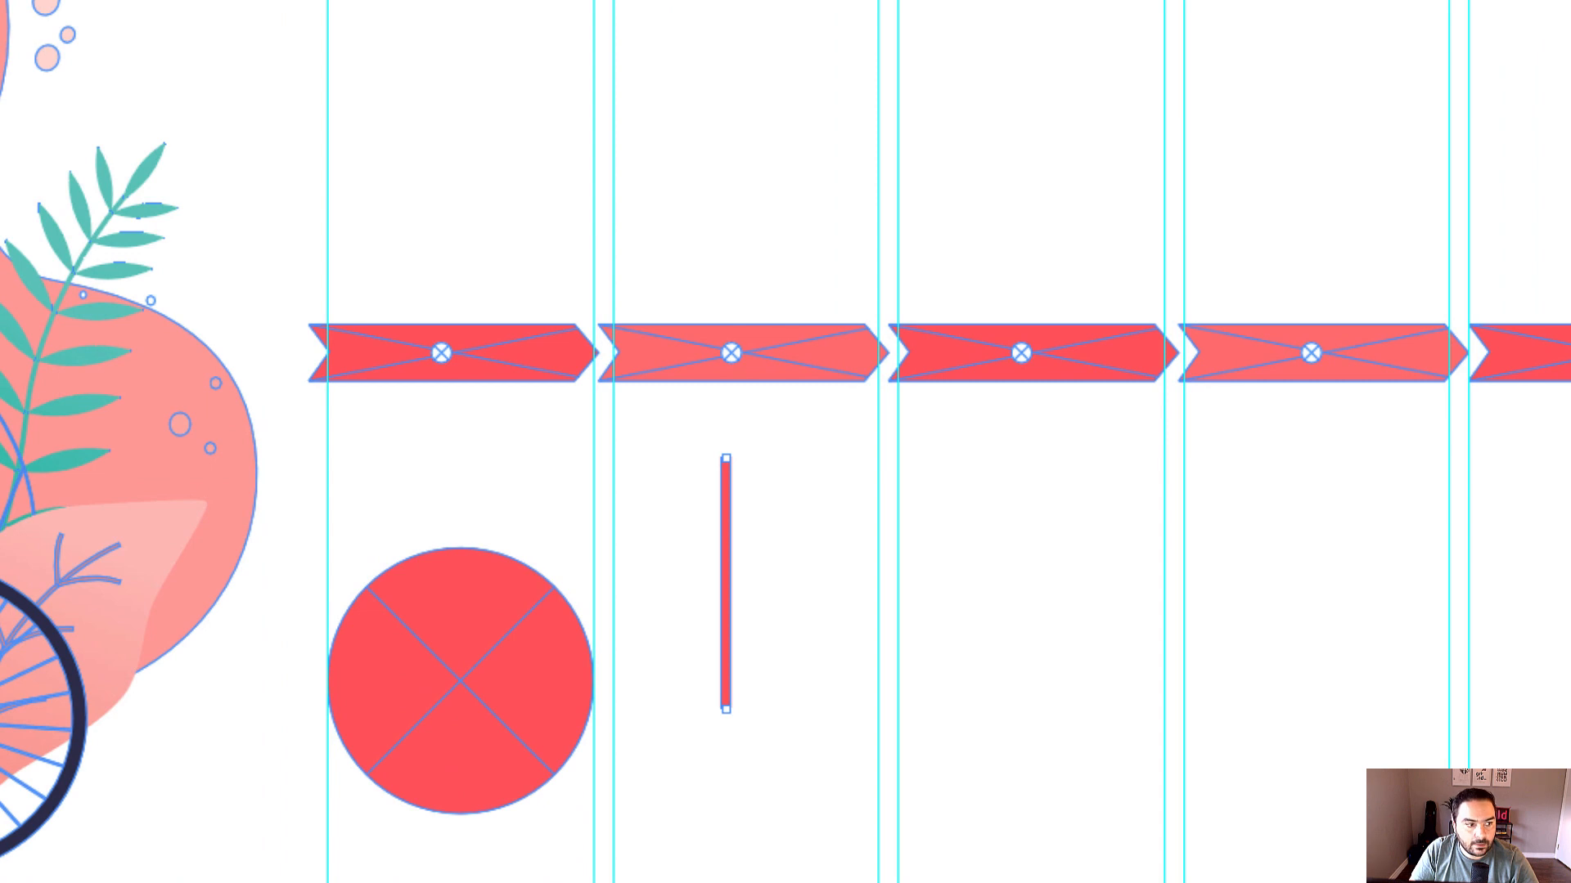
key(Up)
key(Up)
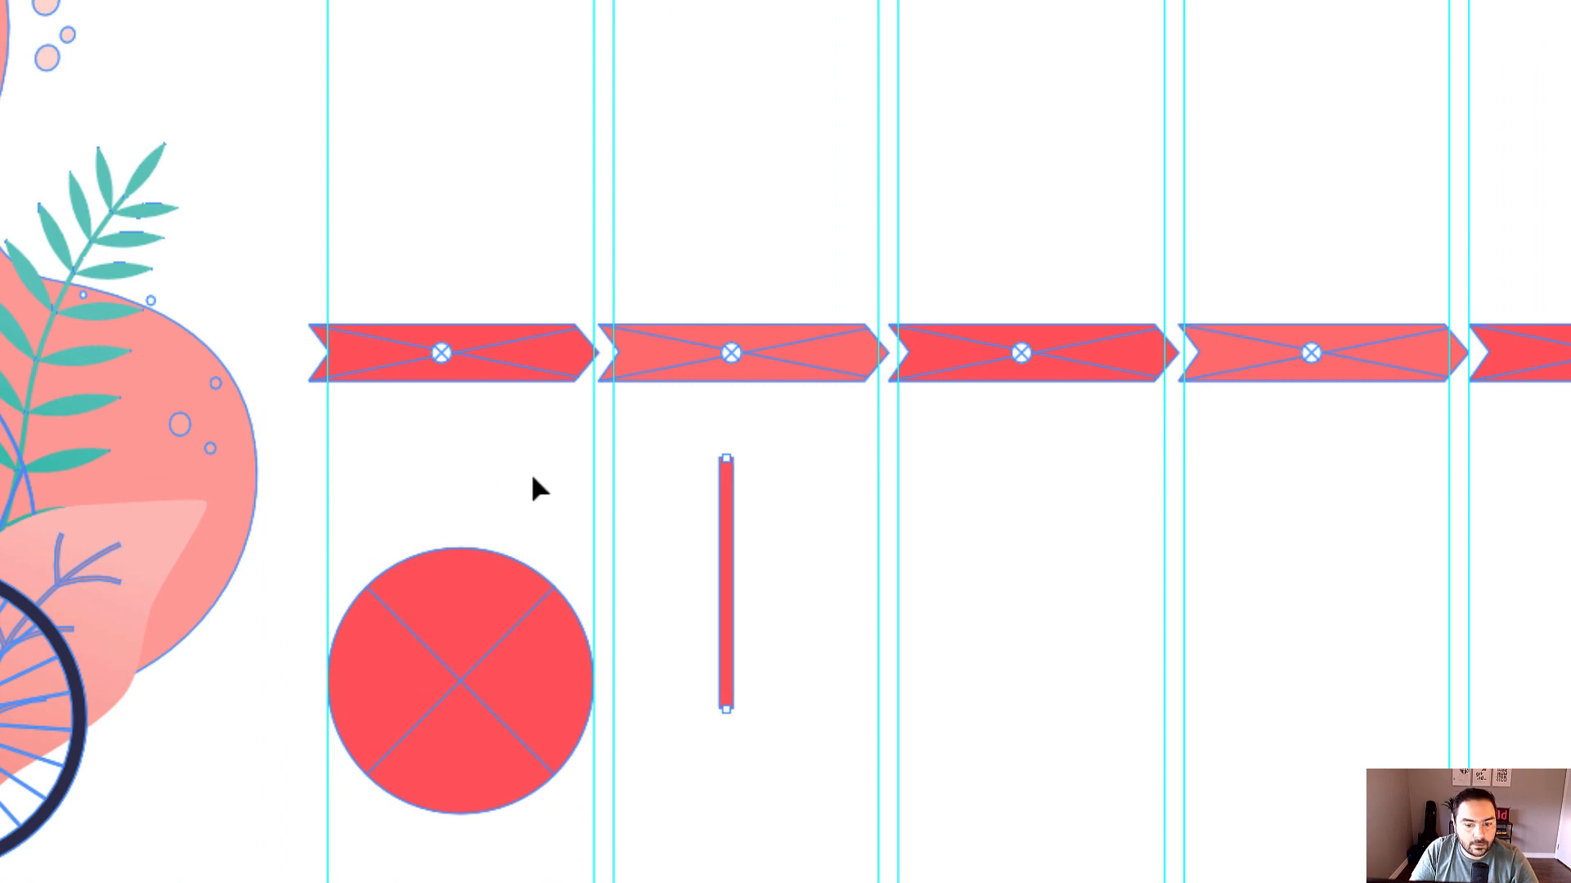
Place the stem above the circle's center and shift the arrow row right so the first arrow's center dot aligns with it
drag(727, 562, 442, 427)
drag(395, 290, 1473, 340)
drag(499, 360, 514, 358)
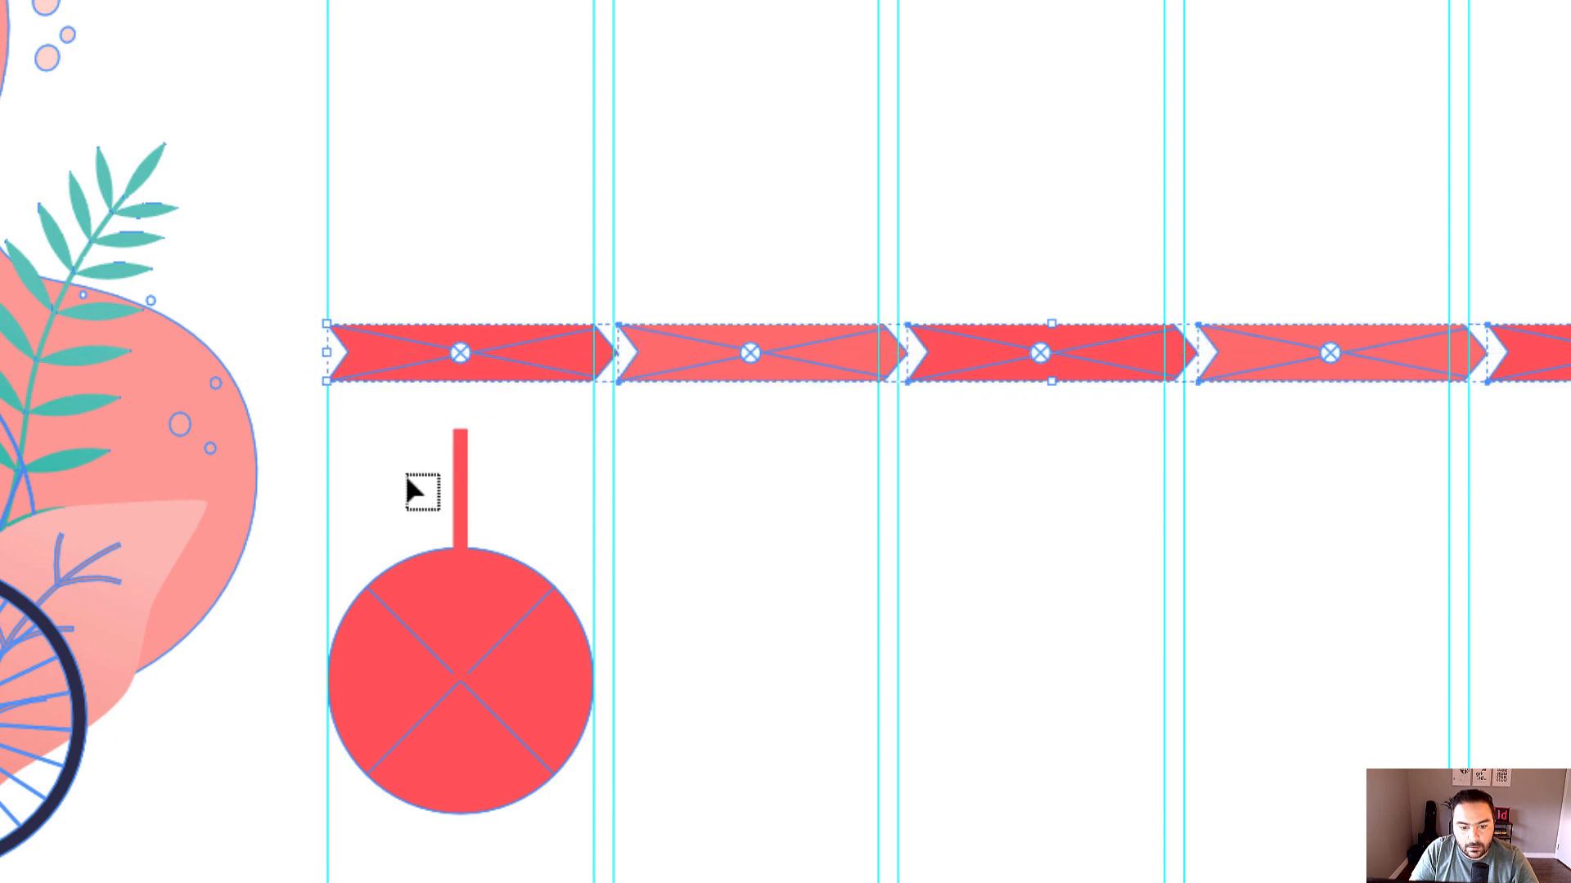
Move the circle and stem up together until the stem meets the first arrow
click(499, 601)
drag(499, 600, 500, 550)
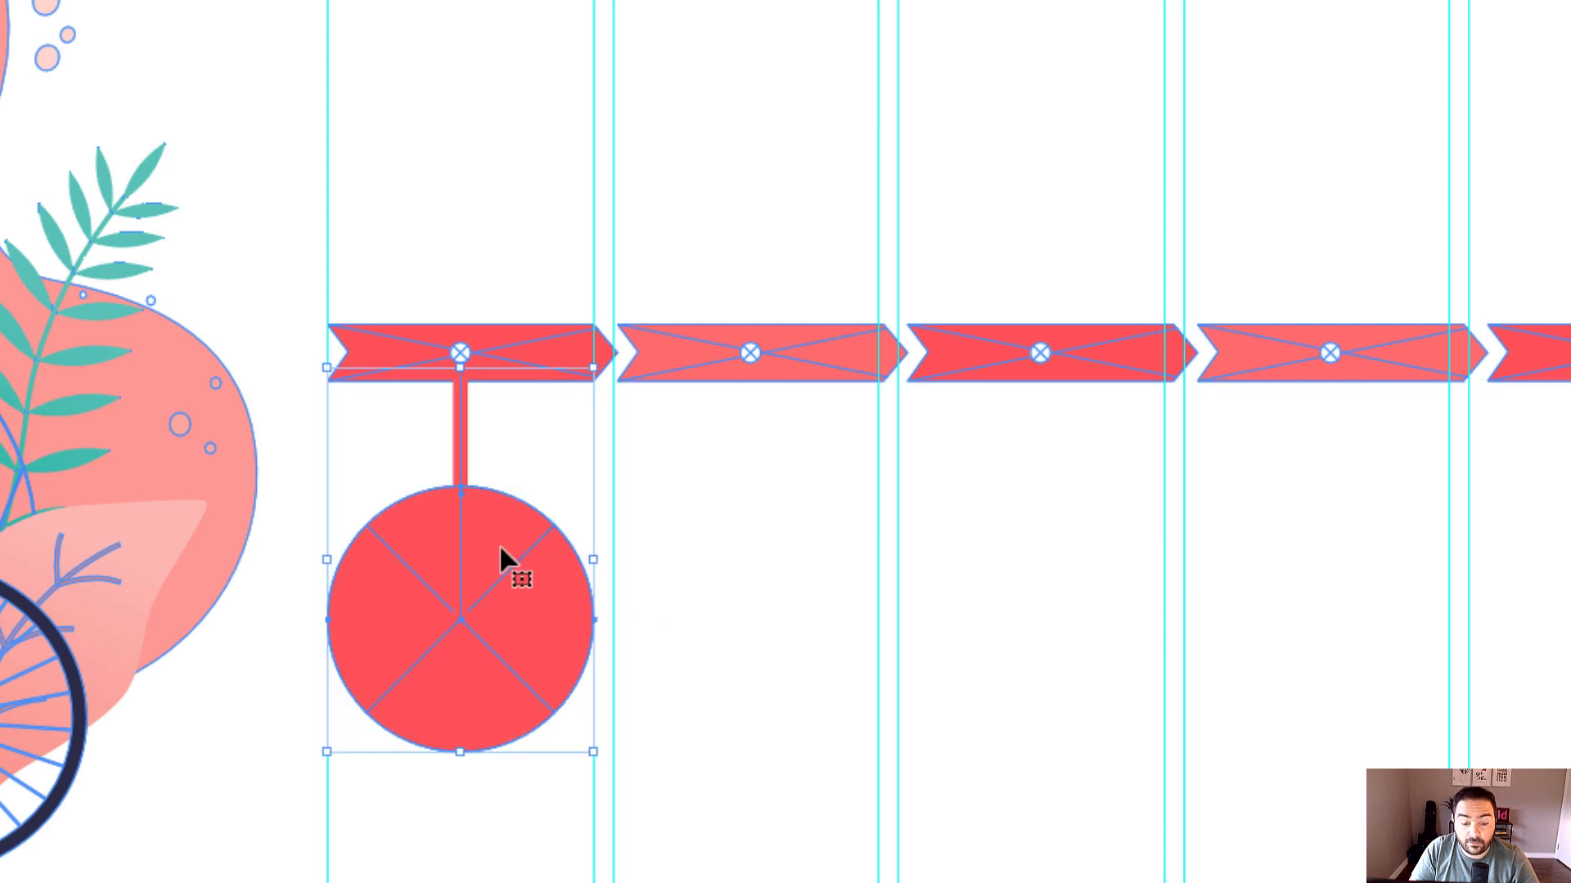
scroll(458, 446, up, 2)
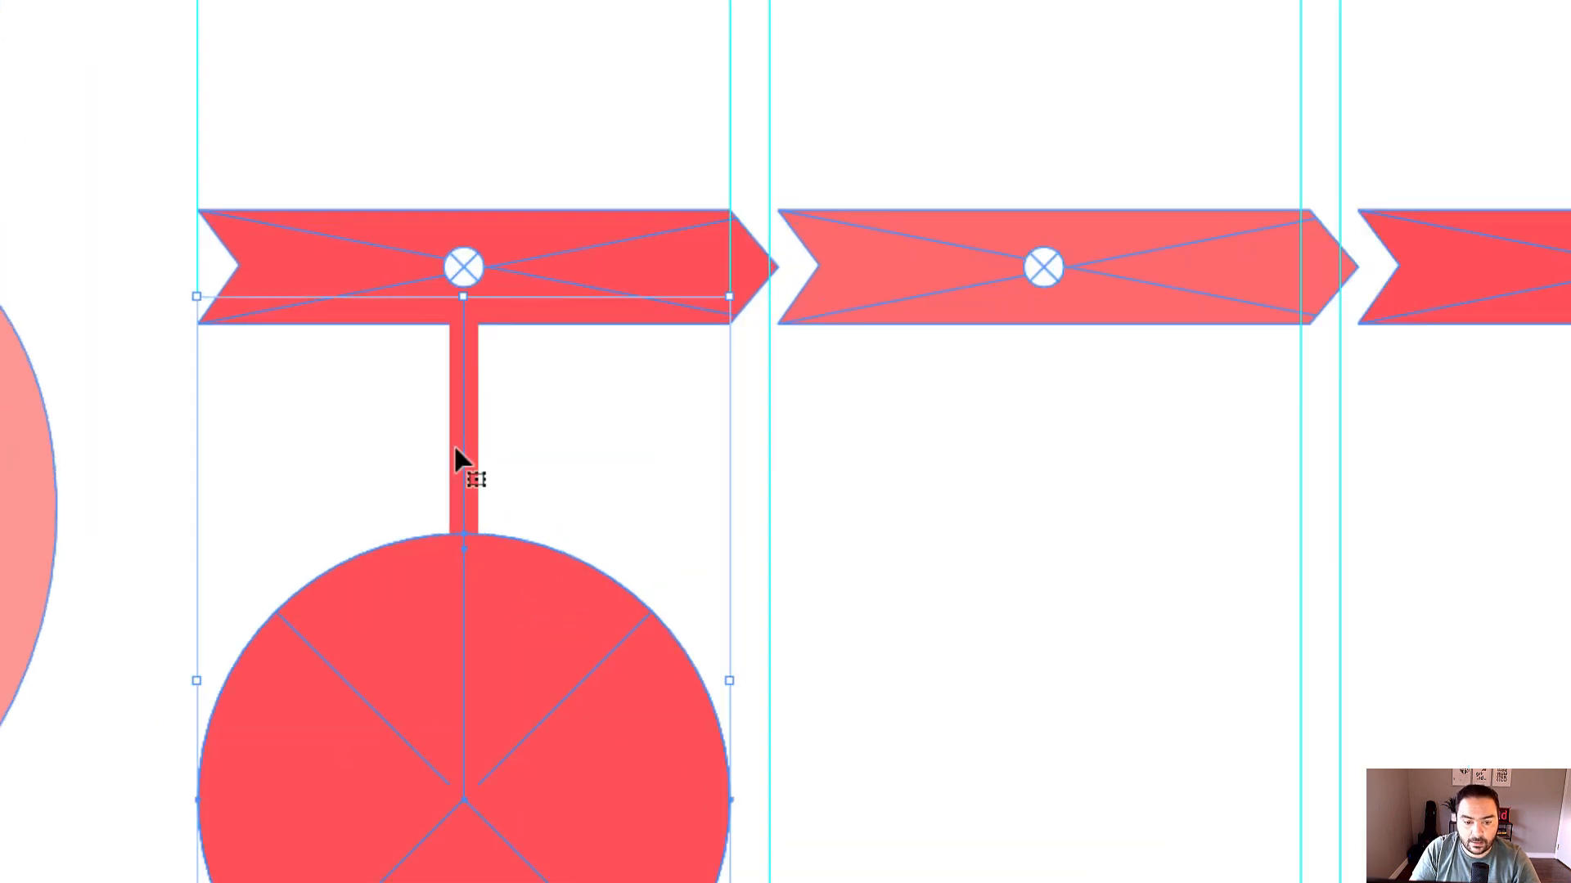
click(527, 194)
scroll(531, 246, down, 2)
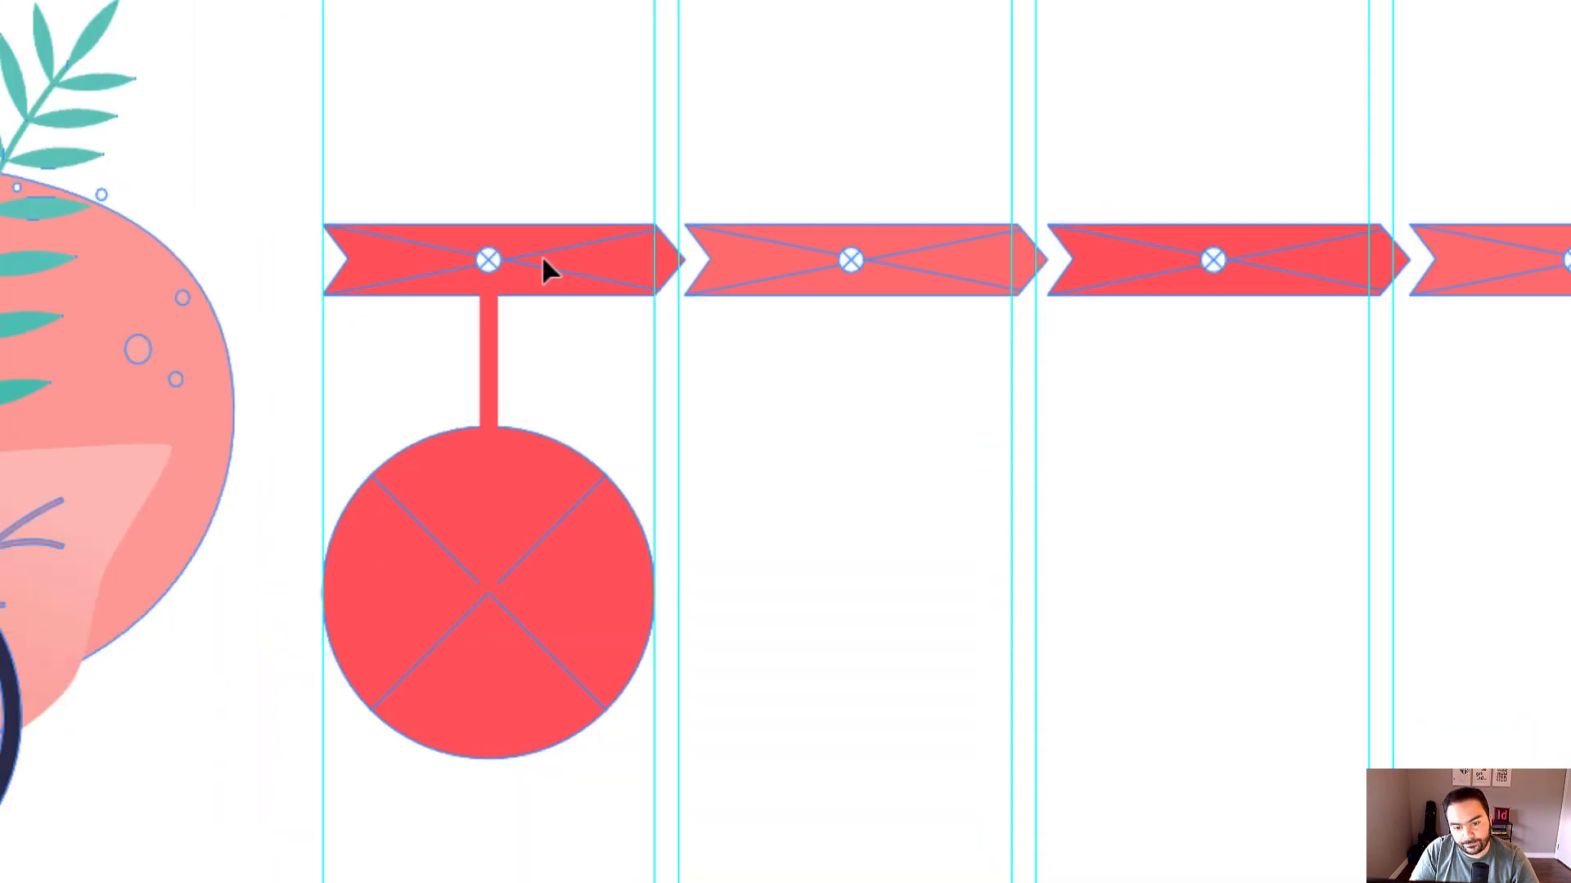
Group the circle and stem, and place a copy rotated 180° above the second arrow, centered on its dot
drag(813, 492, 608, 599)
click(433, 695)
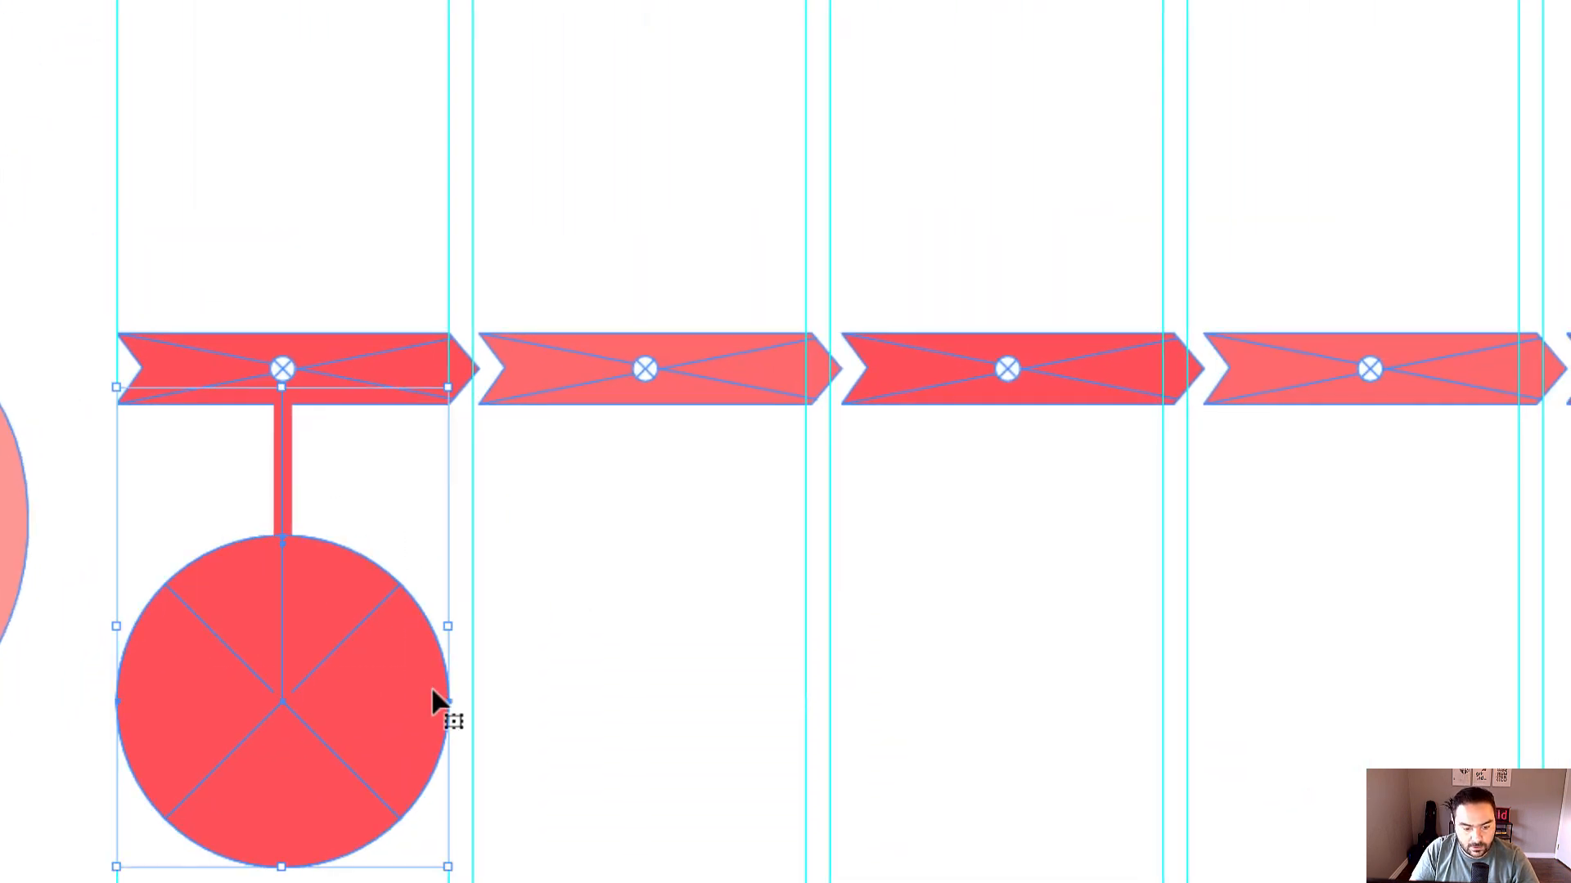
key(ctrl+g)
drag(386, 715, 800, 791)
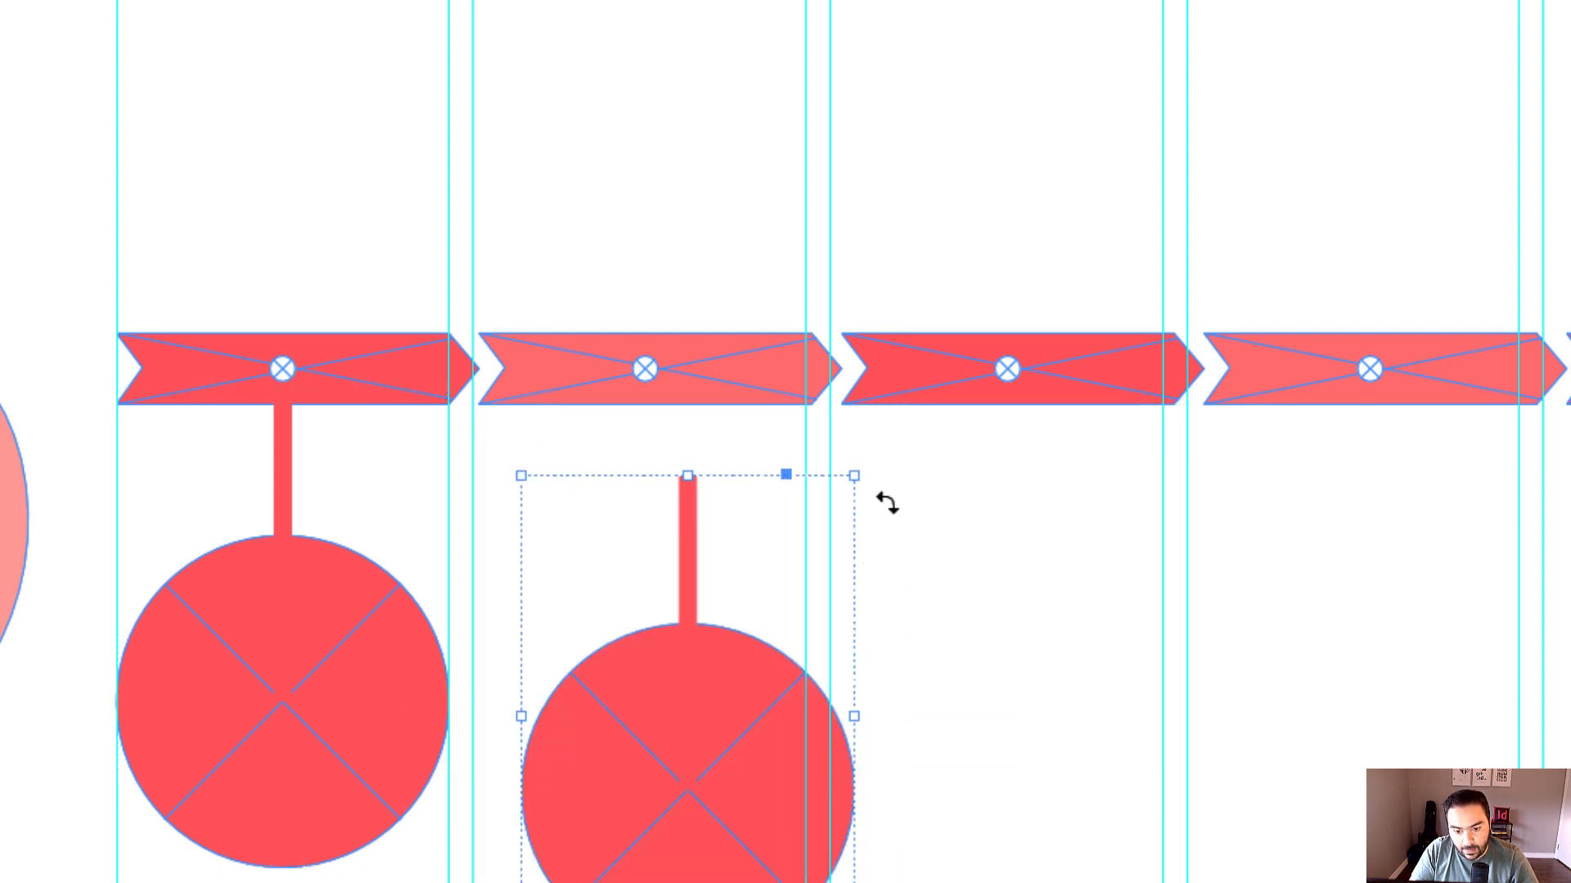
drag(887, 502, 554, 825)
drag(698, 827, 666, 175)
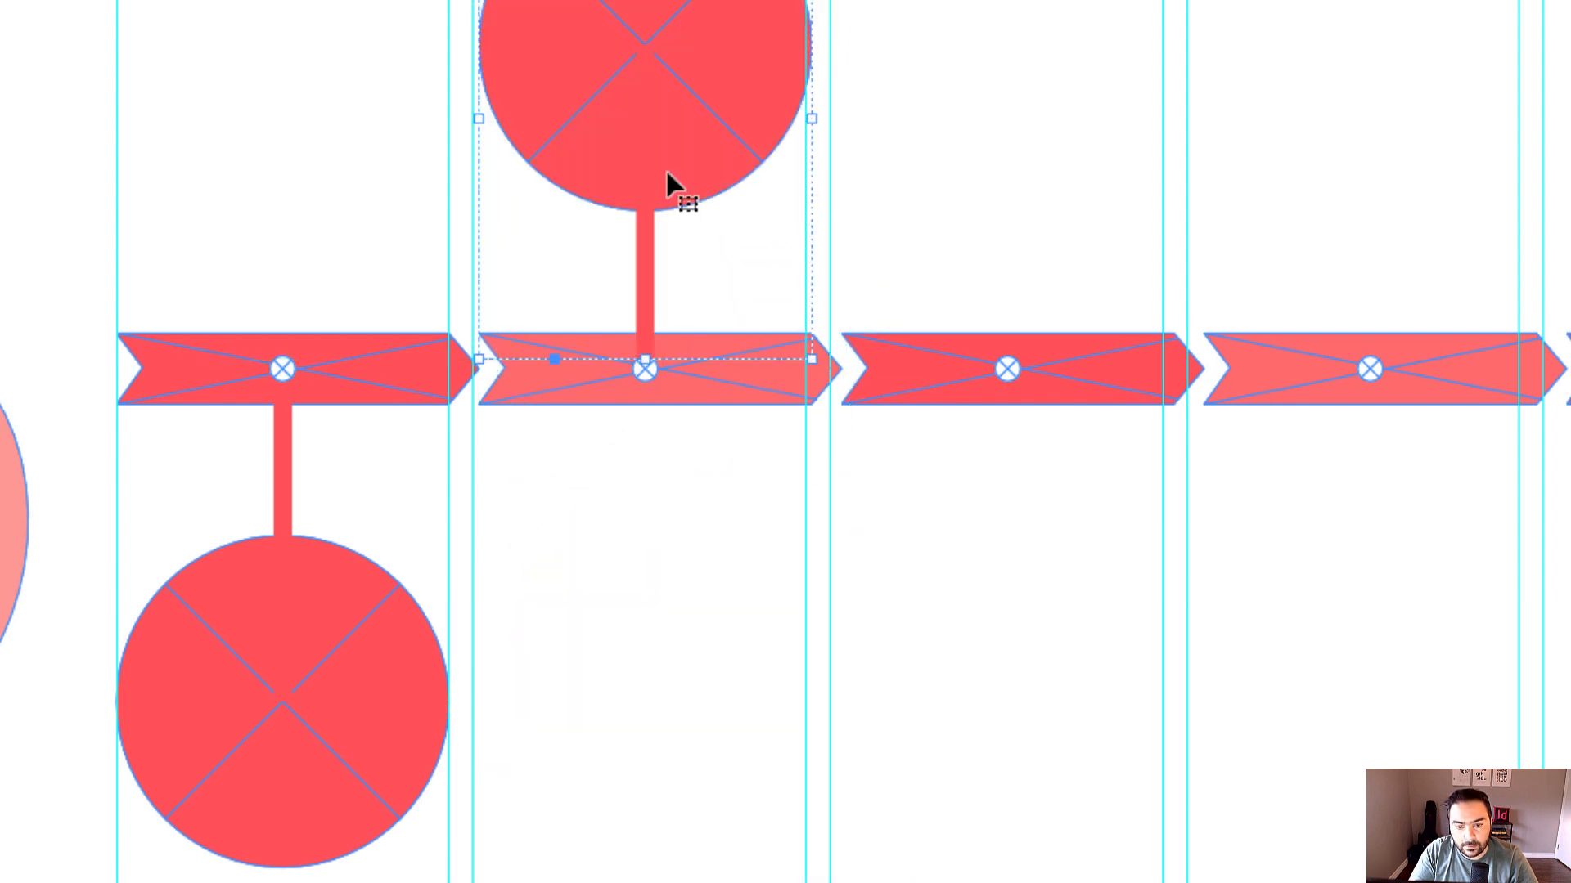
Fill the copied circle above the second arrow with PANTONE 178 U and set its stroke to None
key(a)
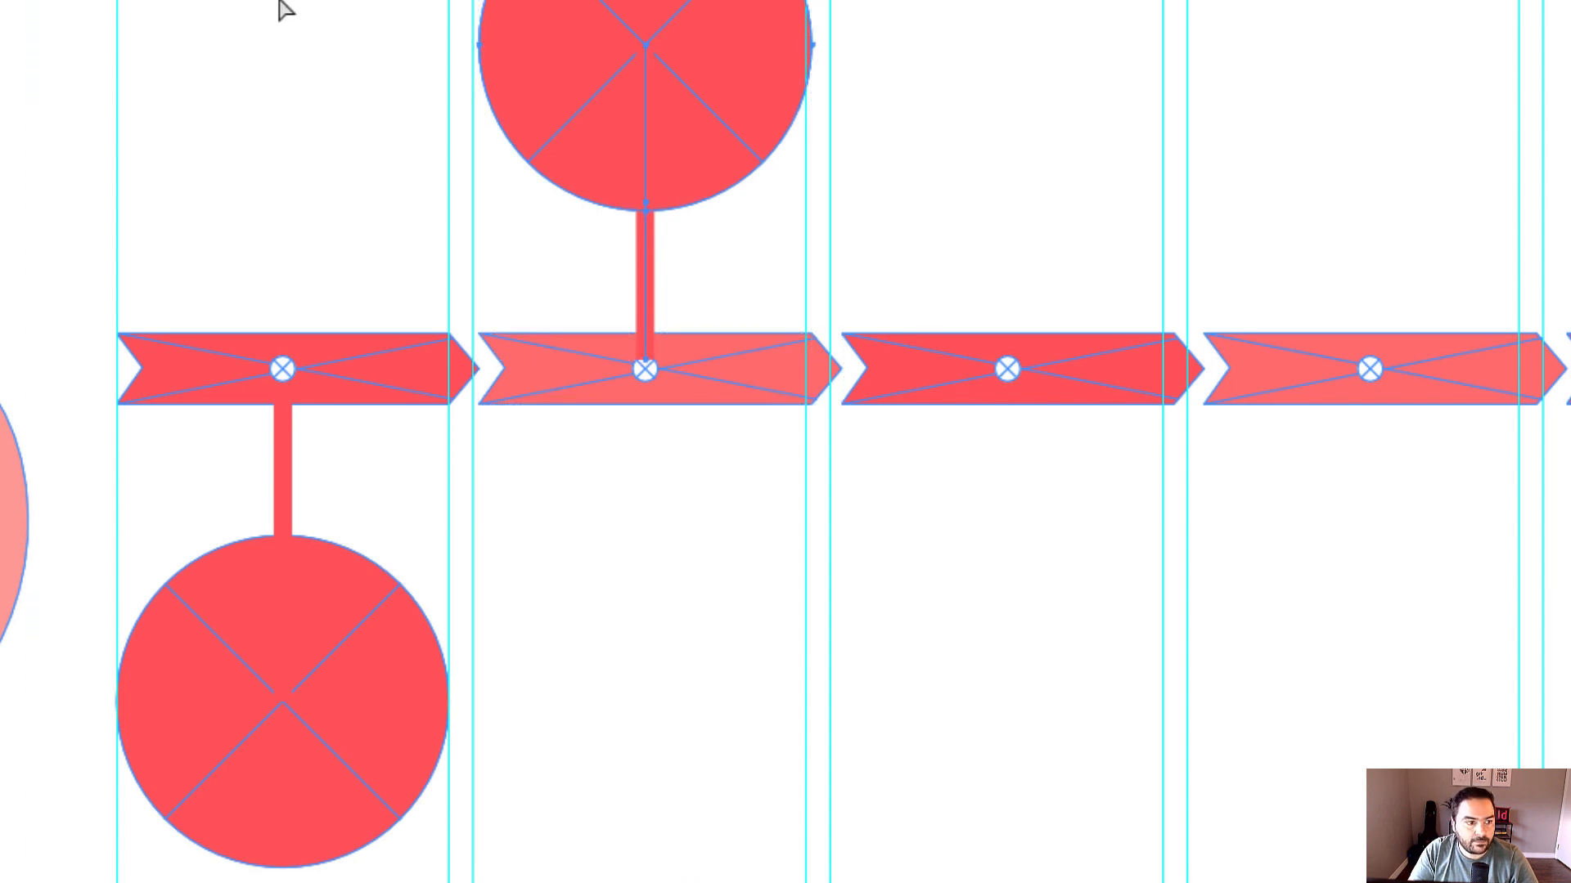
click(530, 23)
key(F5)
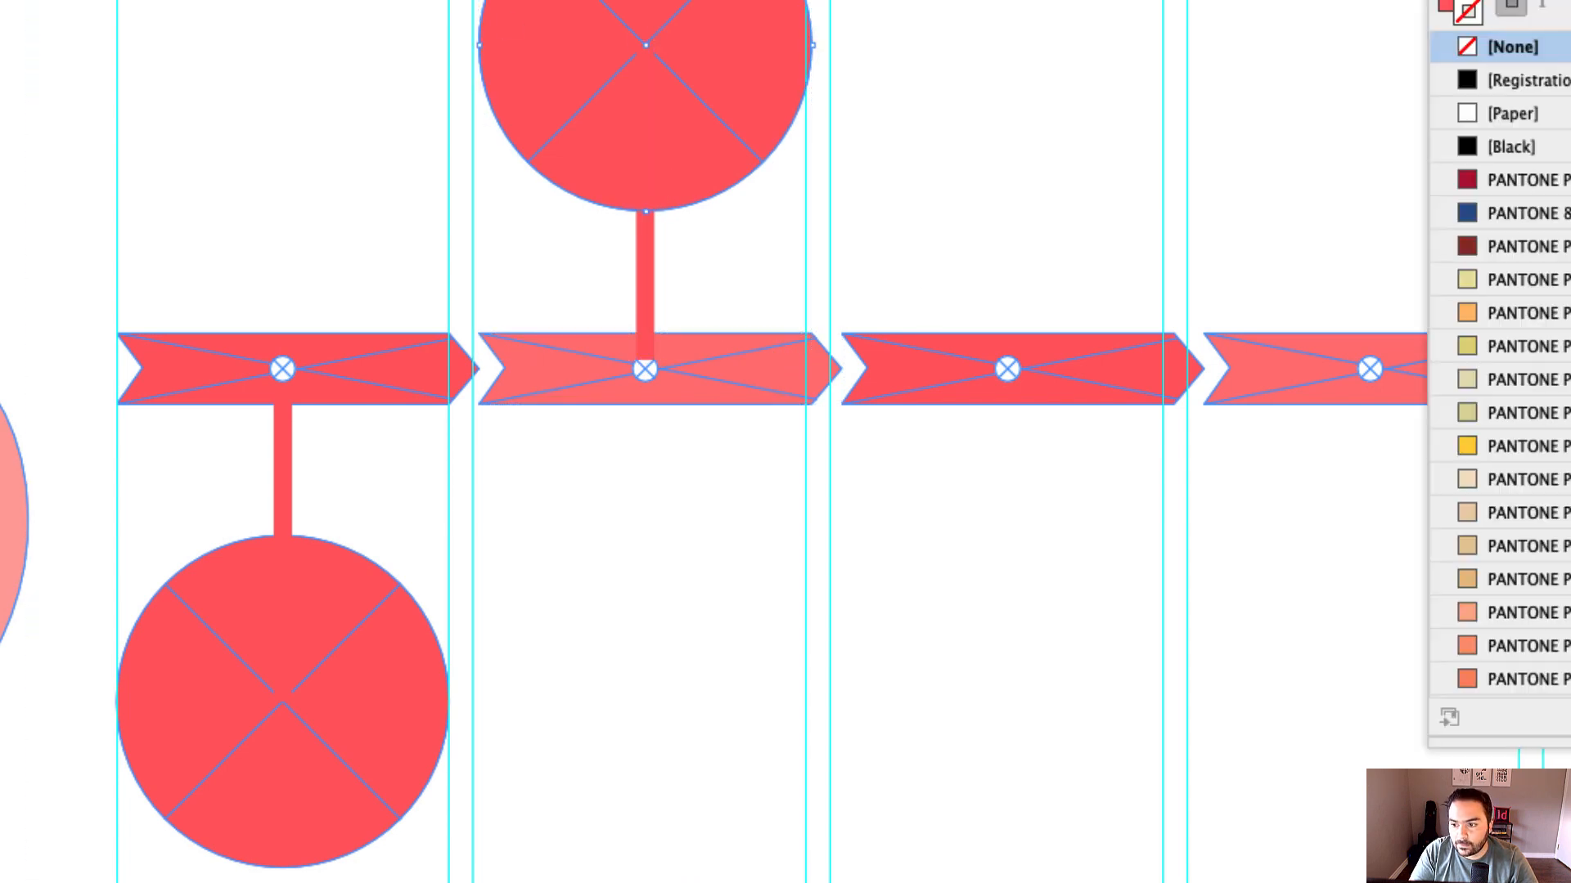
scroll(1519, 679, down, 10)
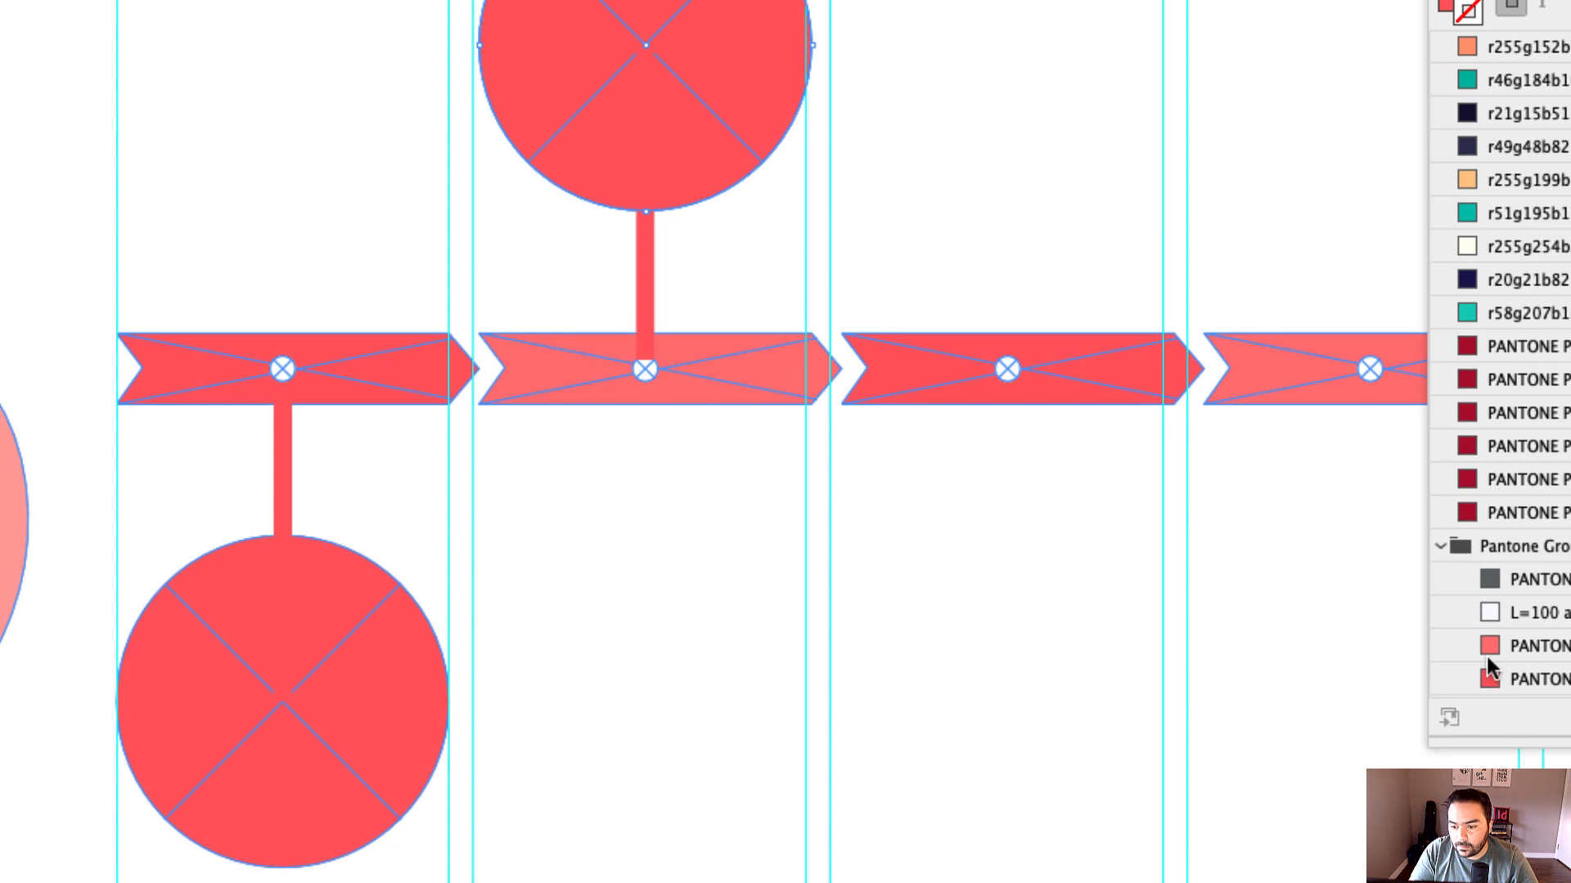
click(1487, 654)
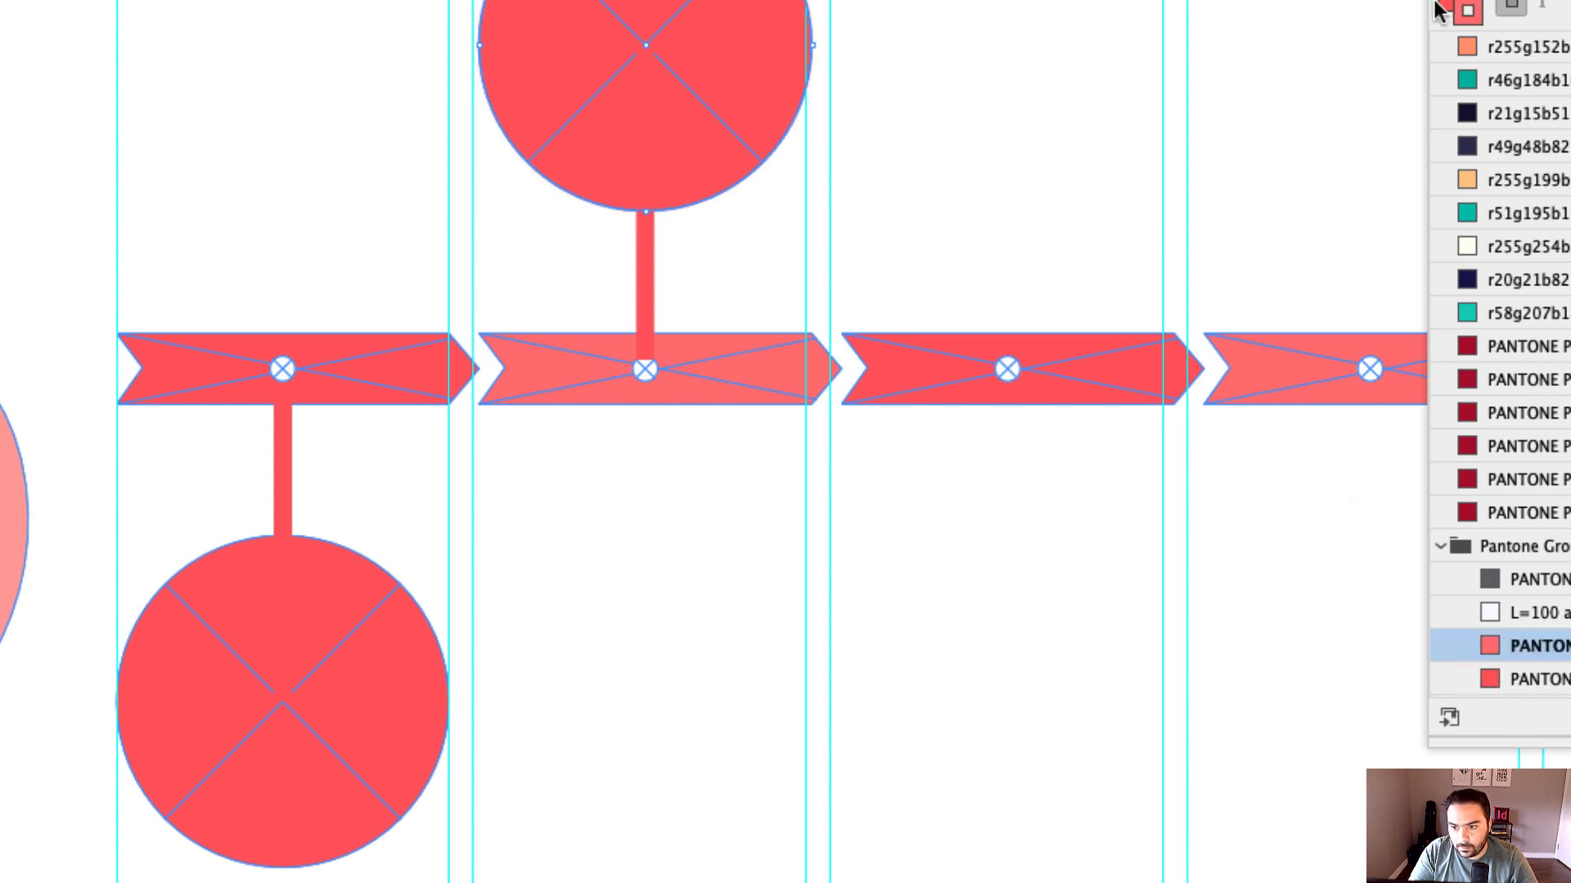
click(1513, 679)
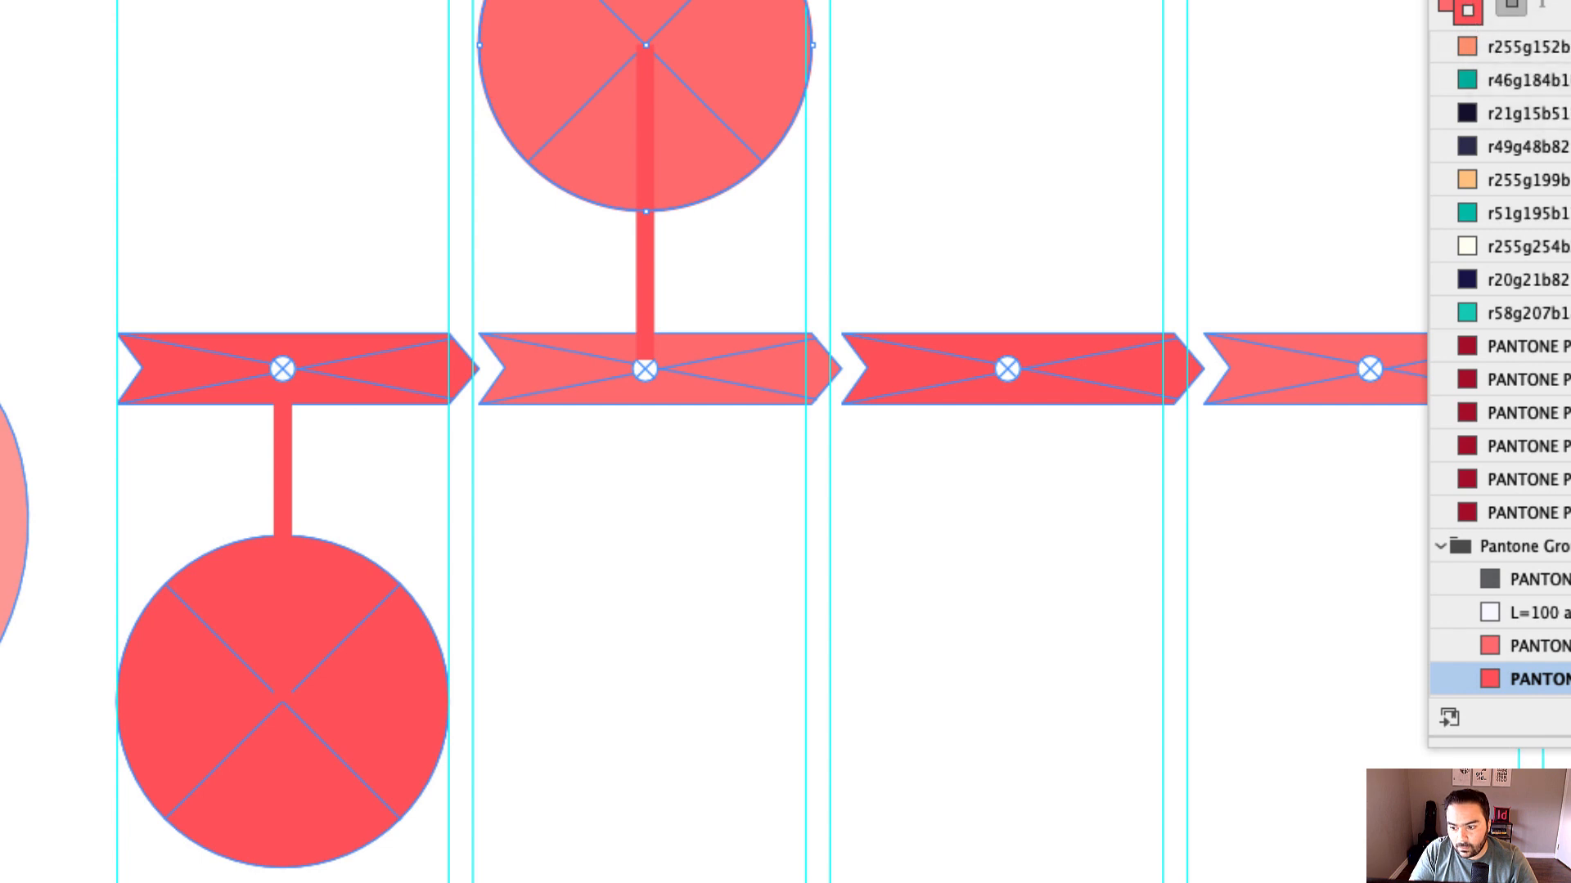
scroll(1499, 368, up, 15)
click(1506, 55)
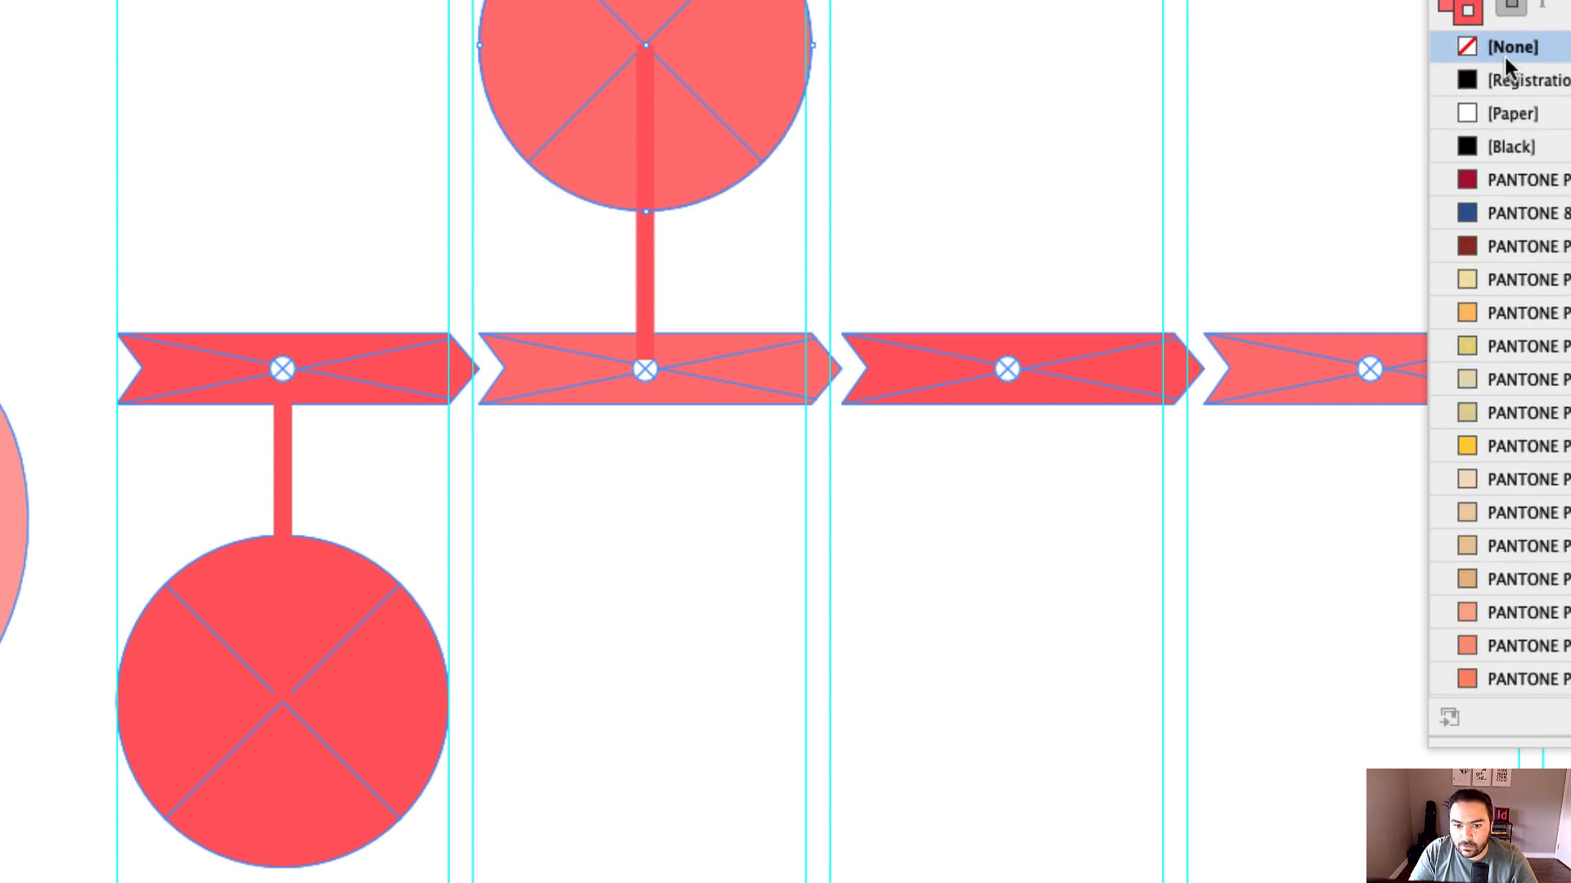
Change the stroke color of the stem above the second arrow to PANTONE 178 U
click(622, 274)
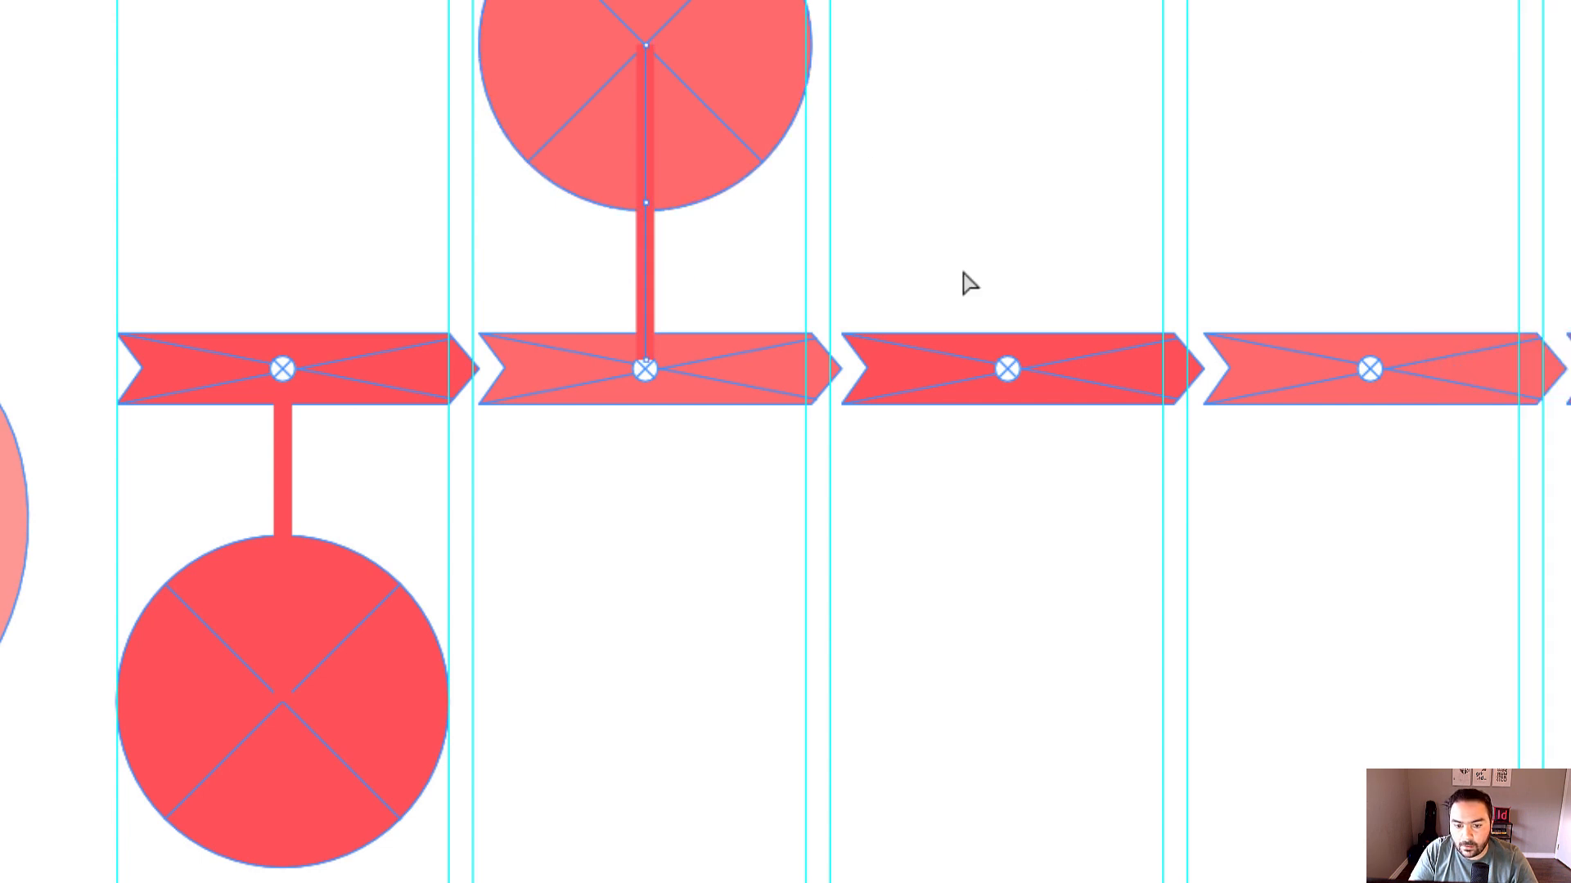
key(F5)
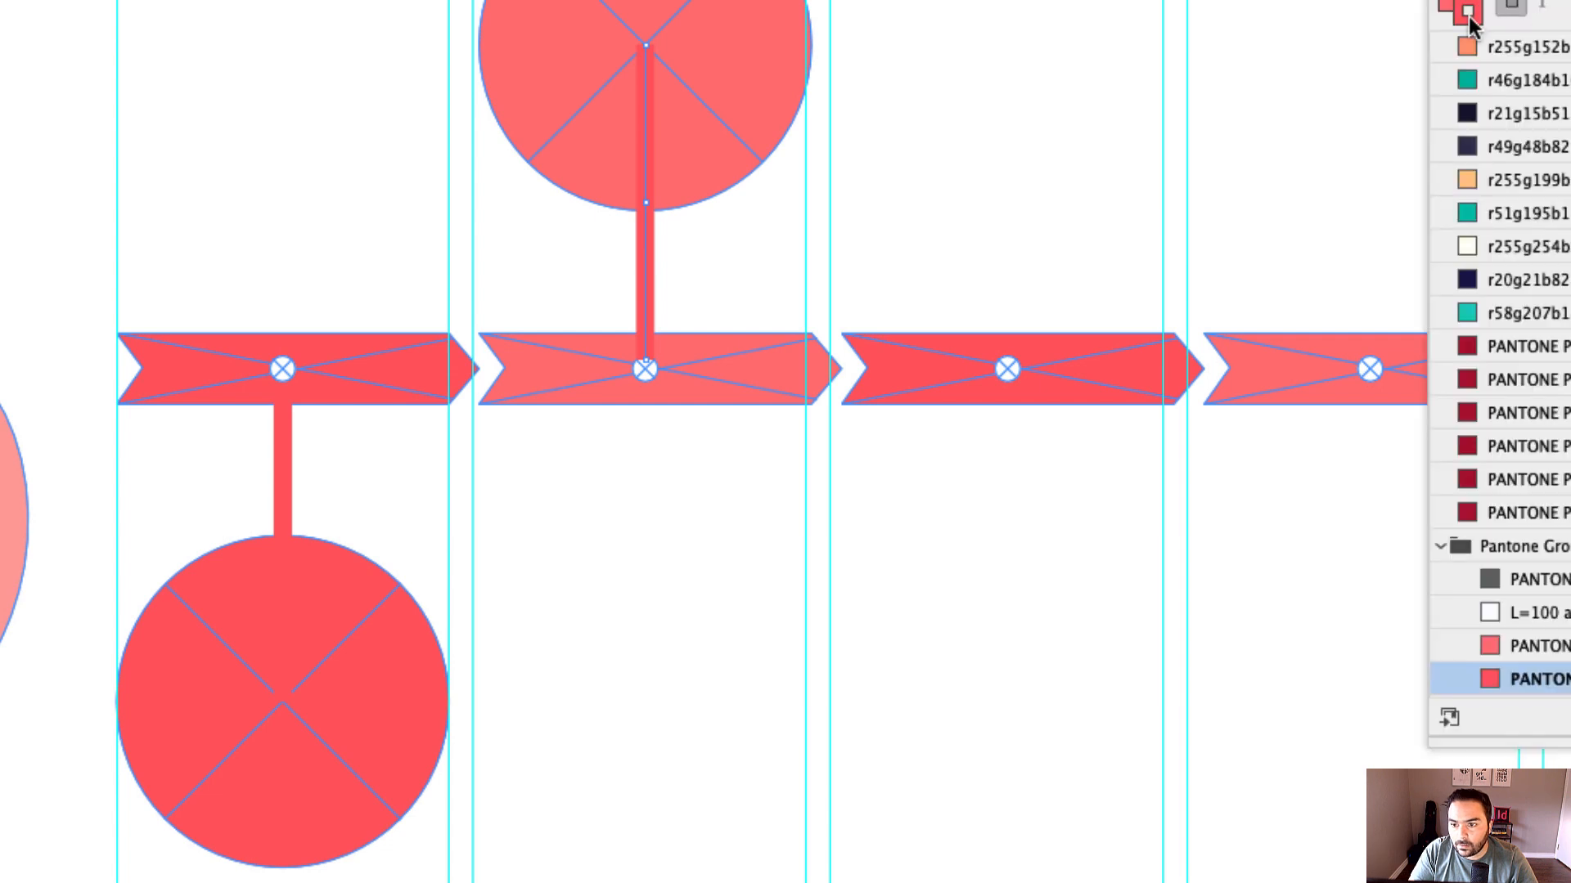
click(1562, 647)
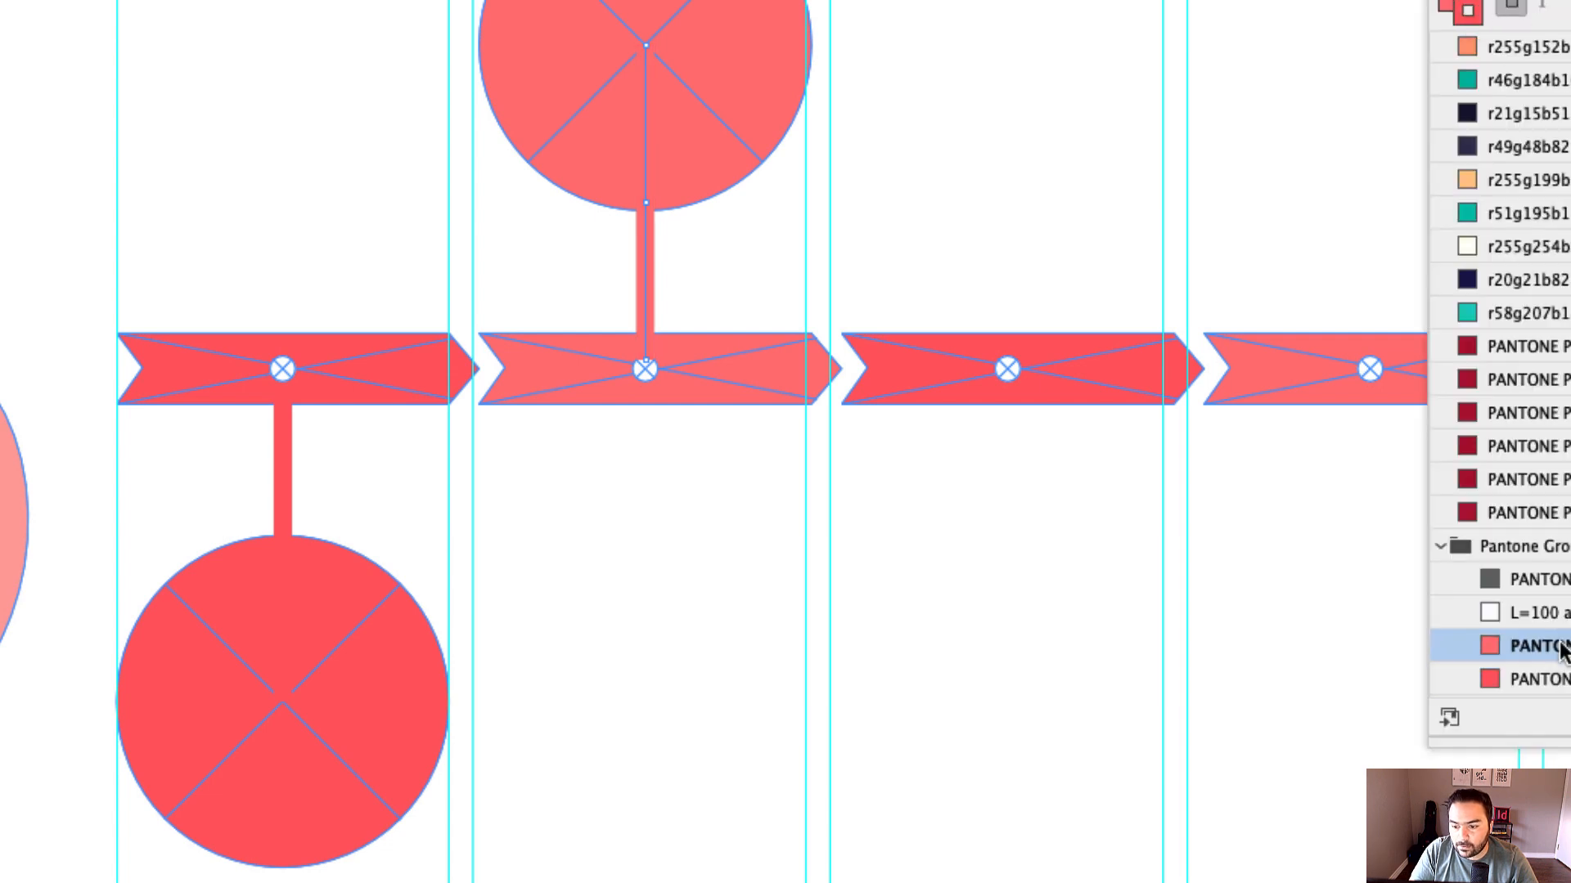
click(939, 225)
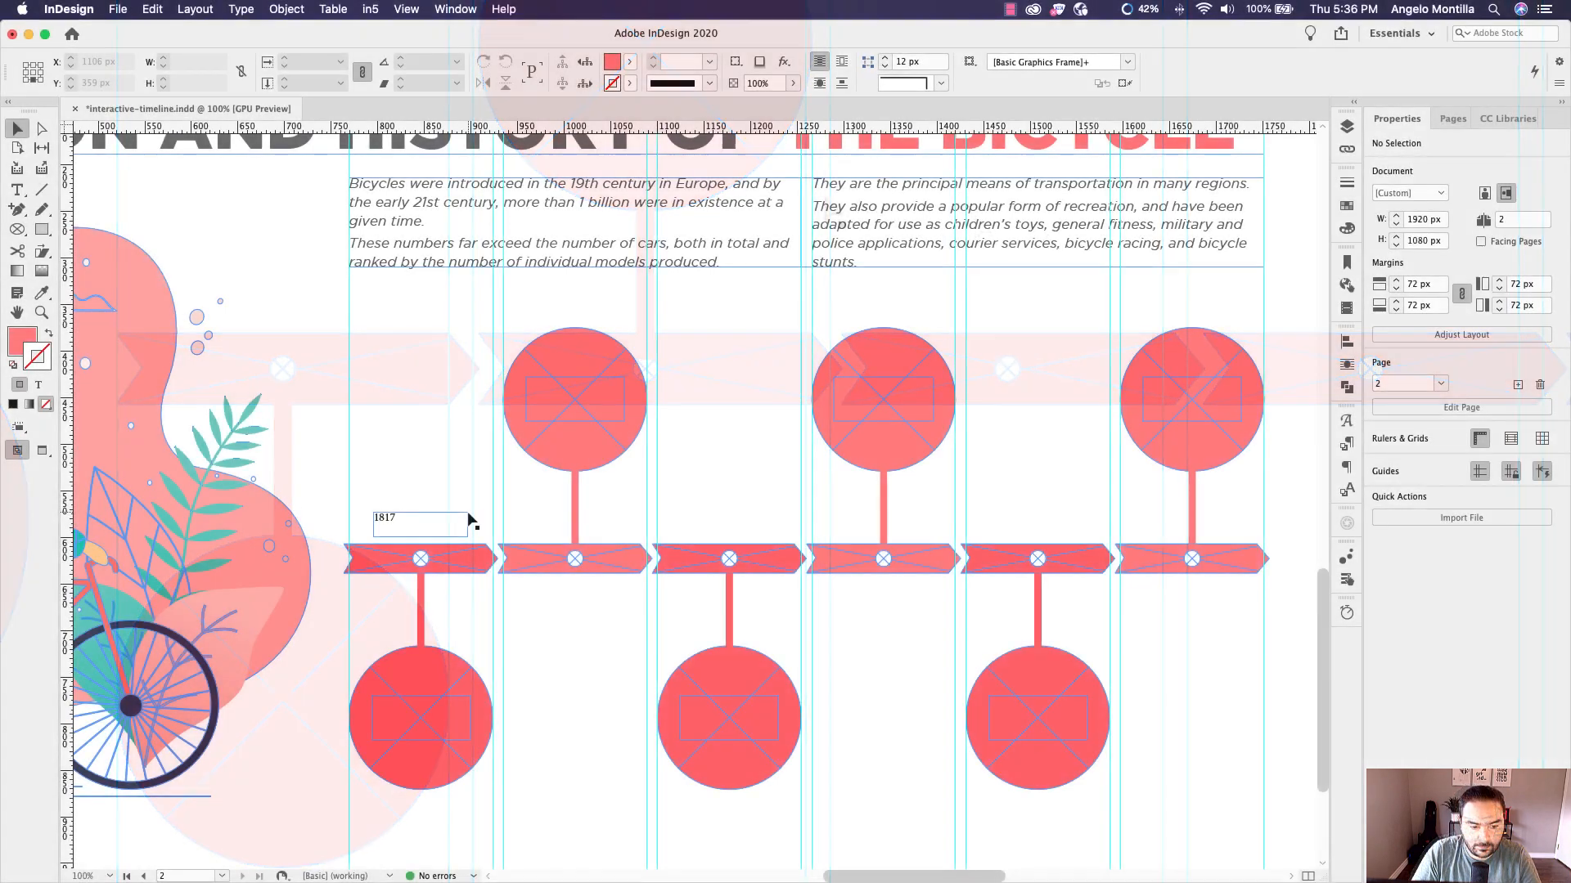
Apply the Year Text paragraph style to the 1817 label and place copies at the other five arrows, alternating below and above
double_click(420, 526)
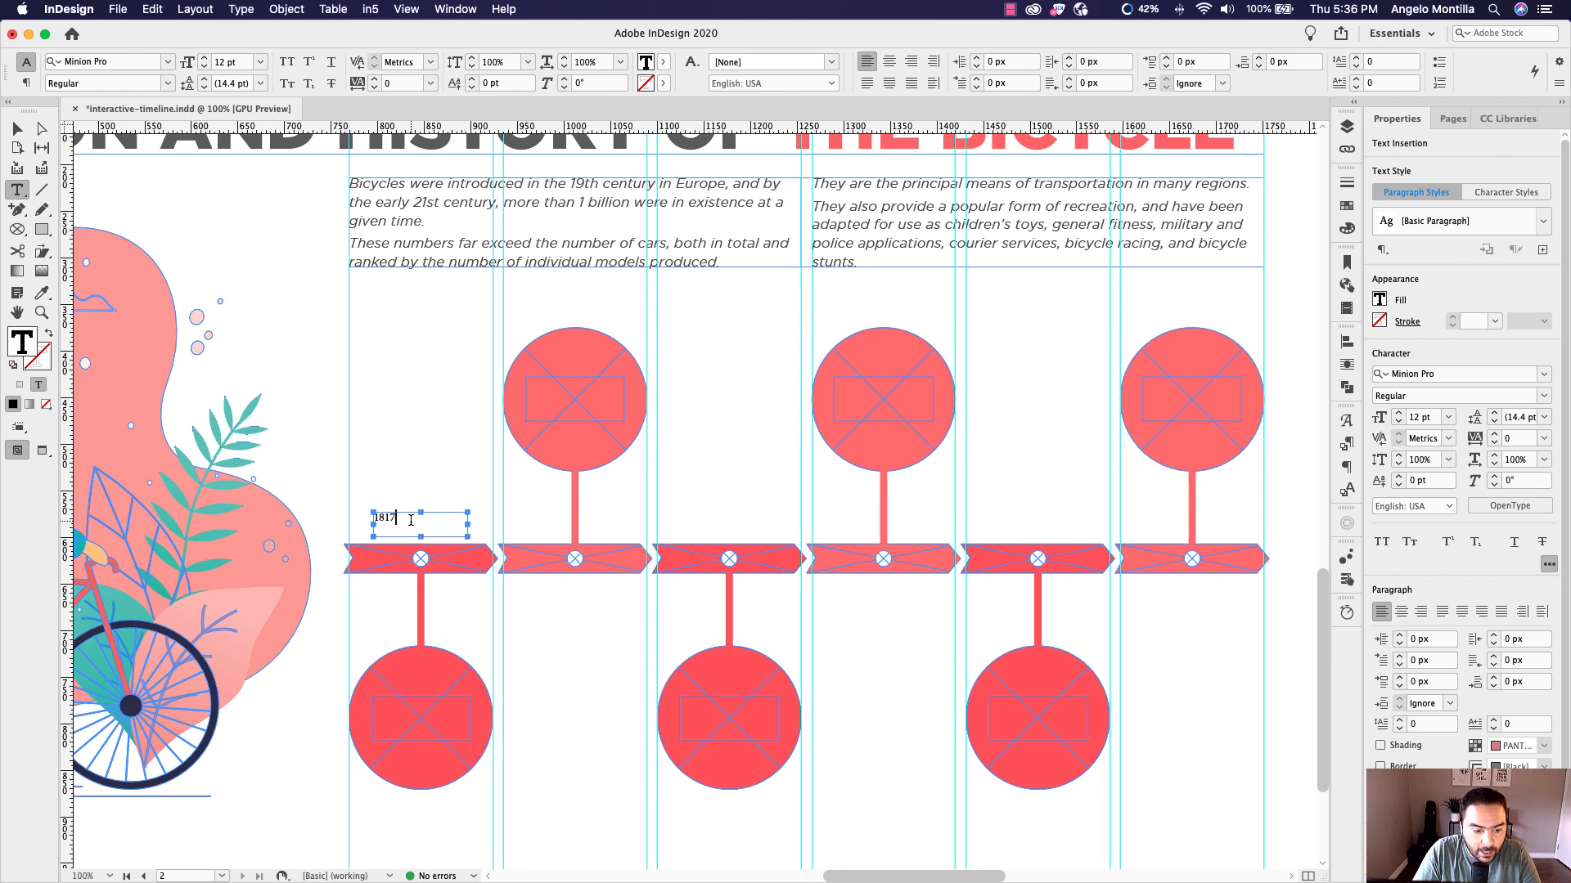
drag(411, 520, 372, 518)
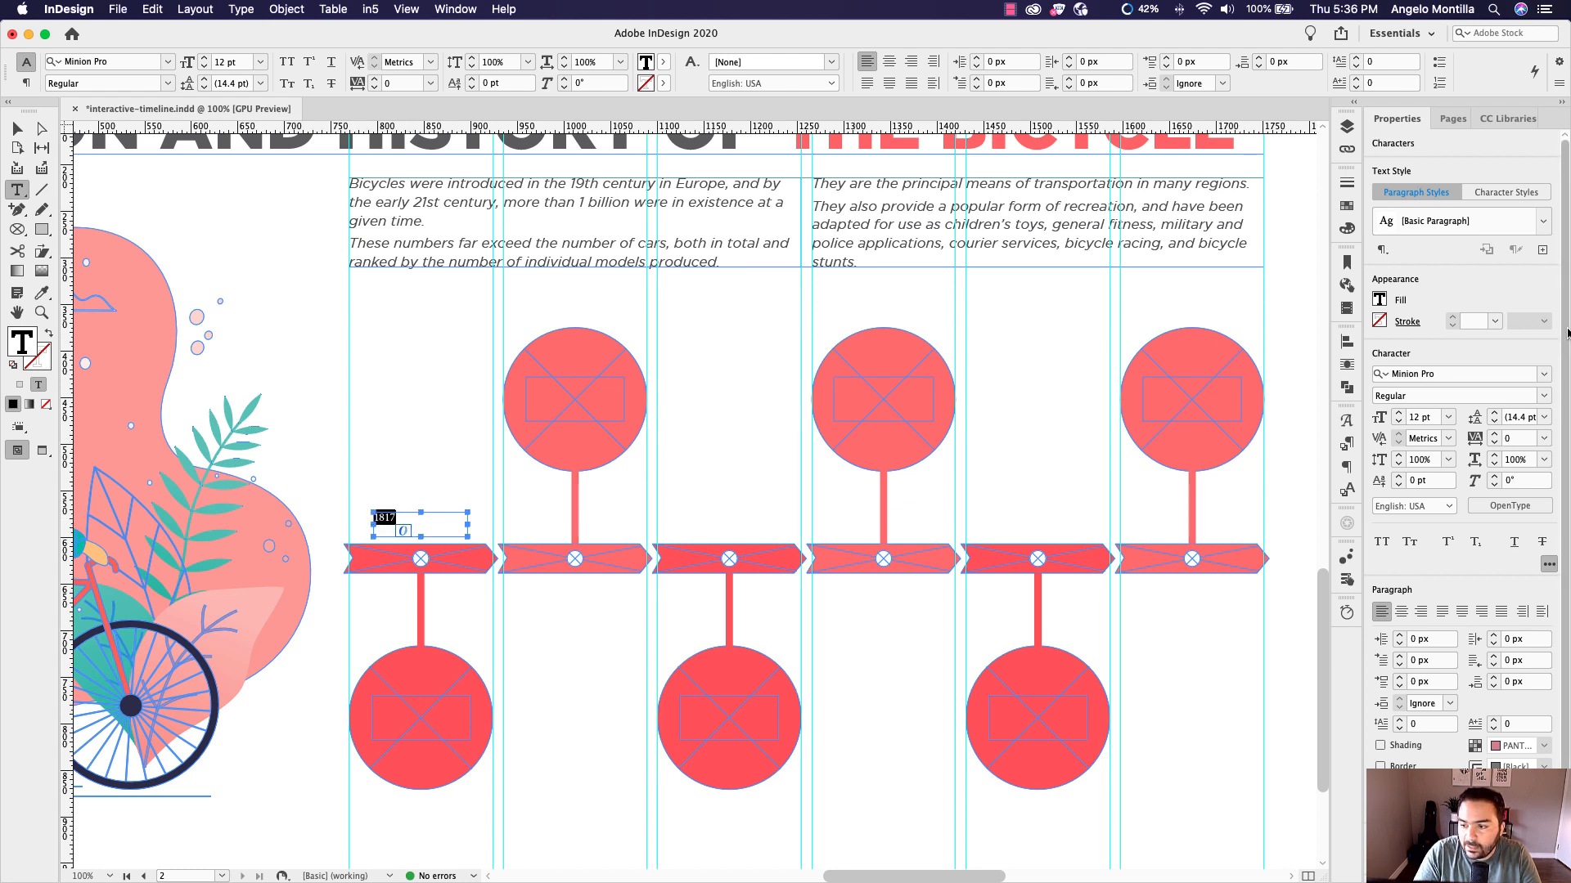
click(1544, 222)
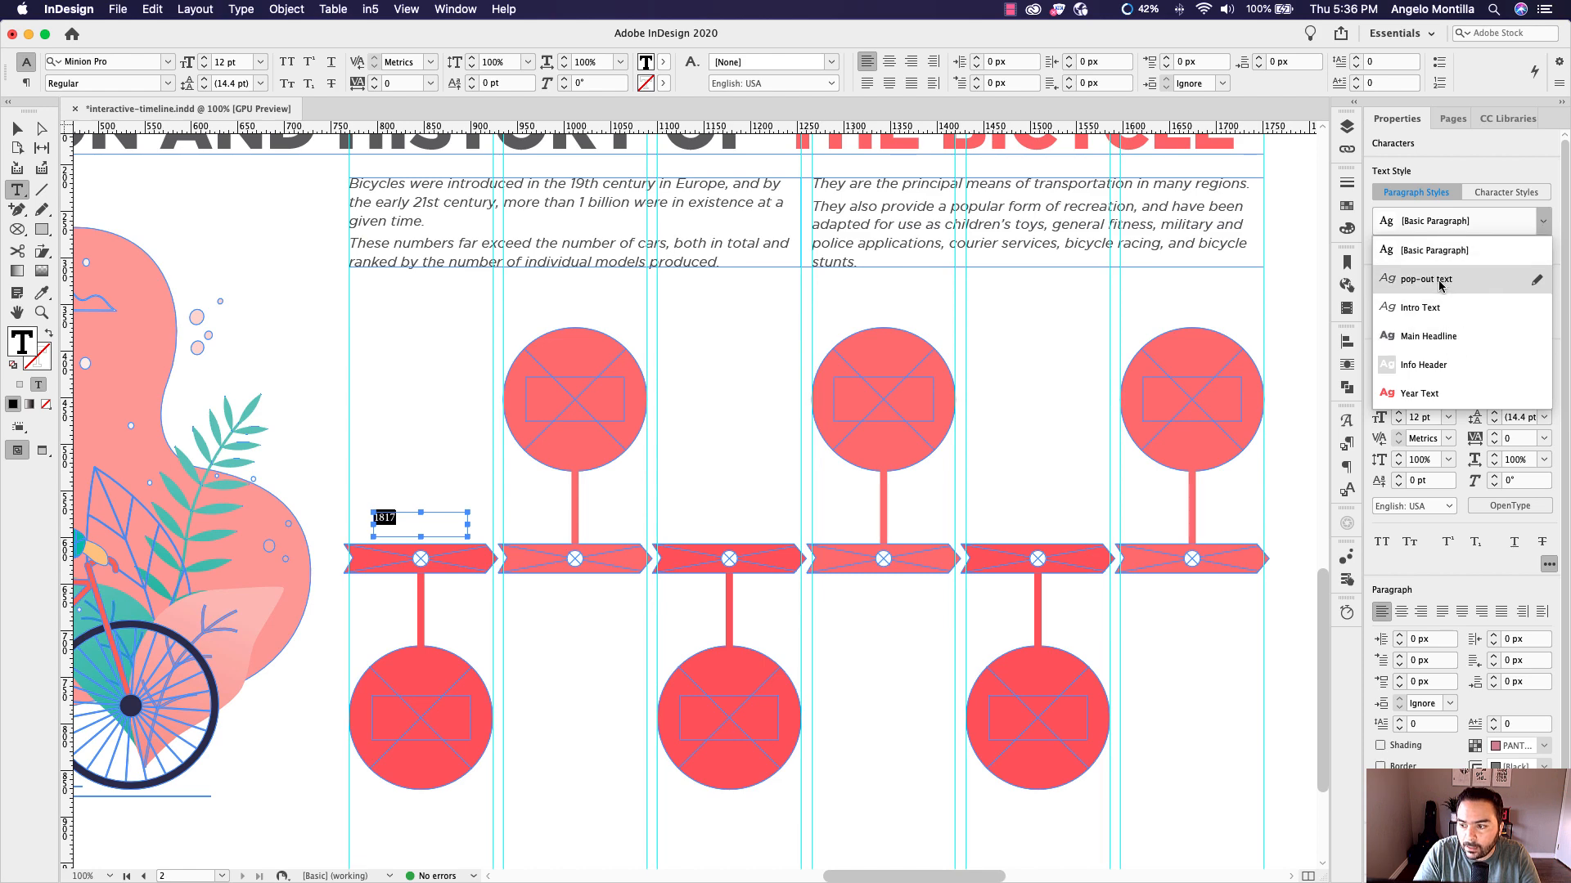
click(1424, 394)
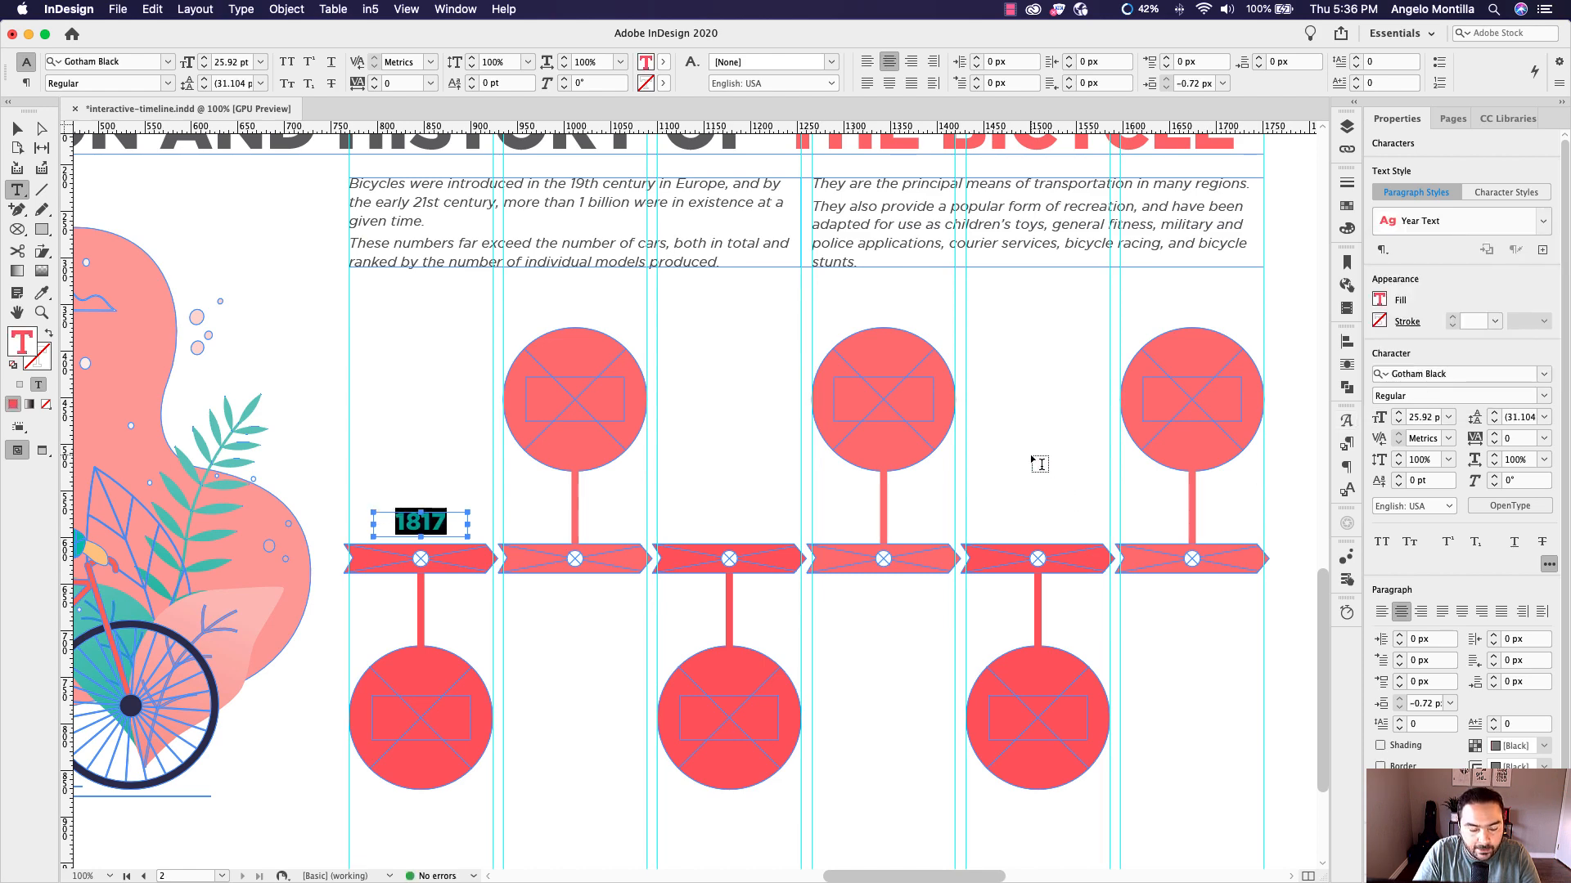
key(Escape)
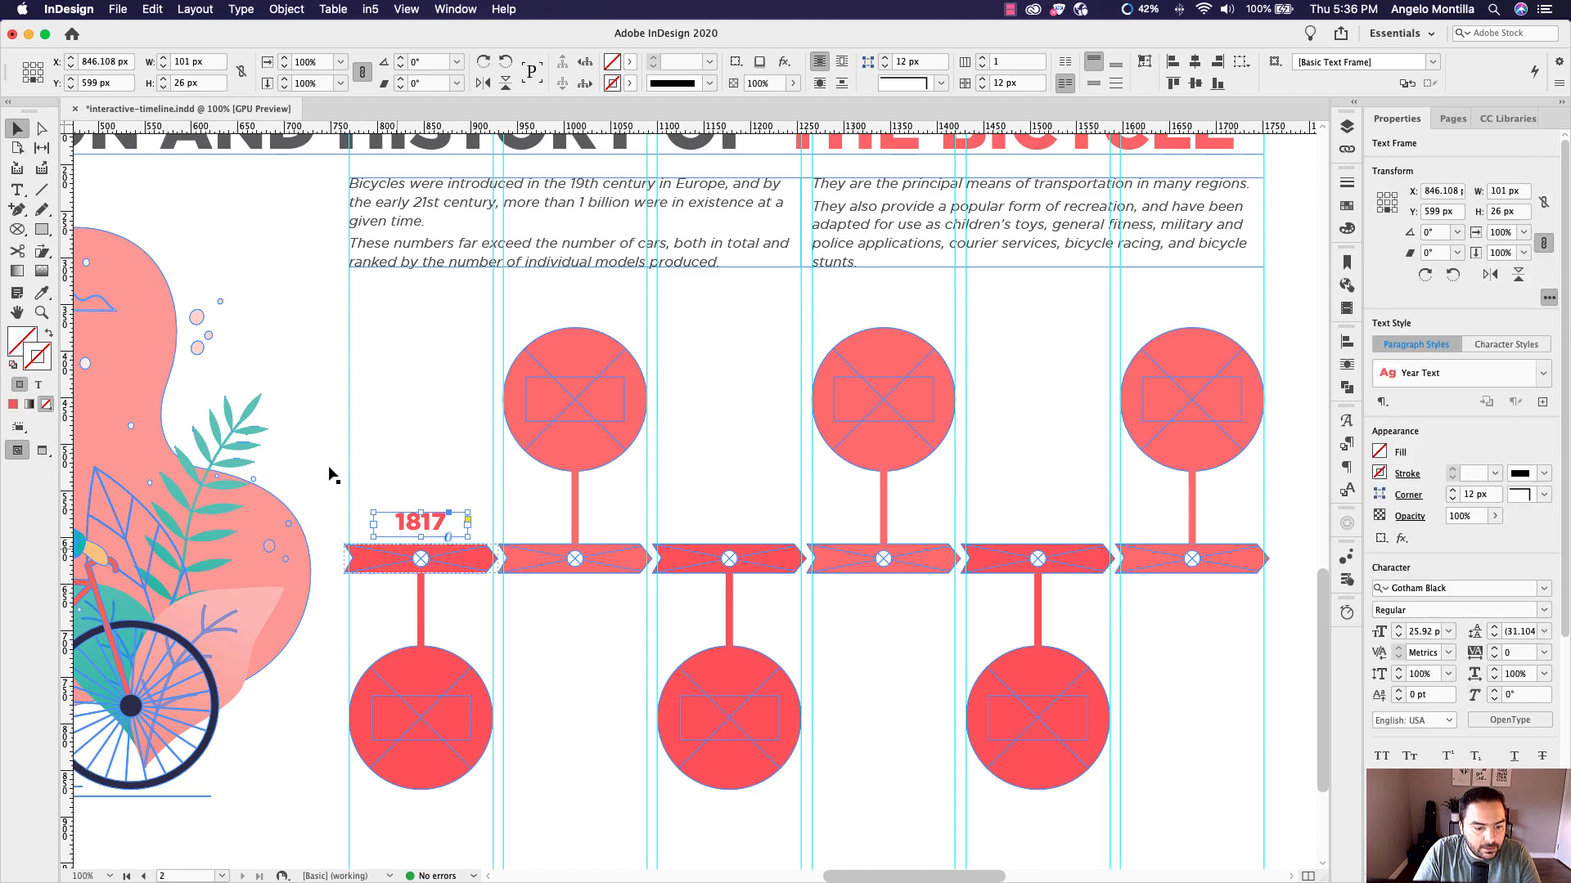
mouse_move(508, 589)
mouse_down()
mouse_move(581, 603)
mouse_move(747, 526)
mouse_move(911, 603)
mouse_move(897, 603)
mouse_move(1054, 564)
mouse_move(1044, 523)
mouse_move(1202, 600)
mouse_up()
key(super+shift+a)
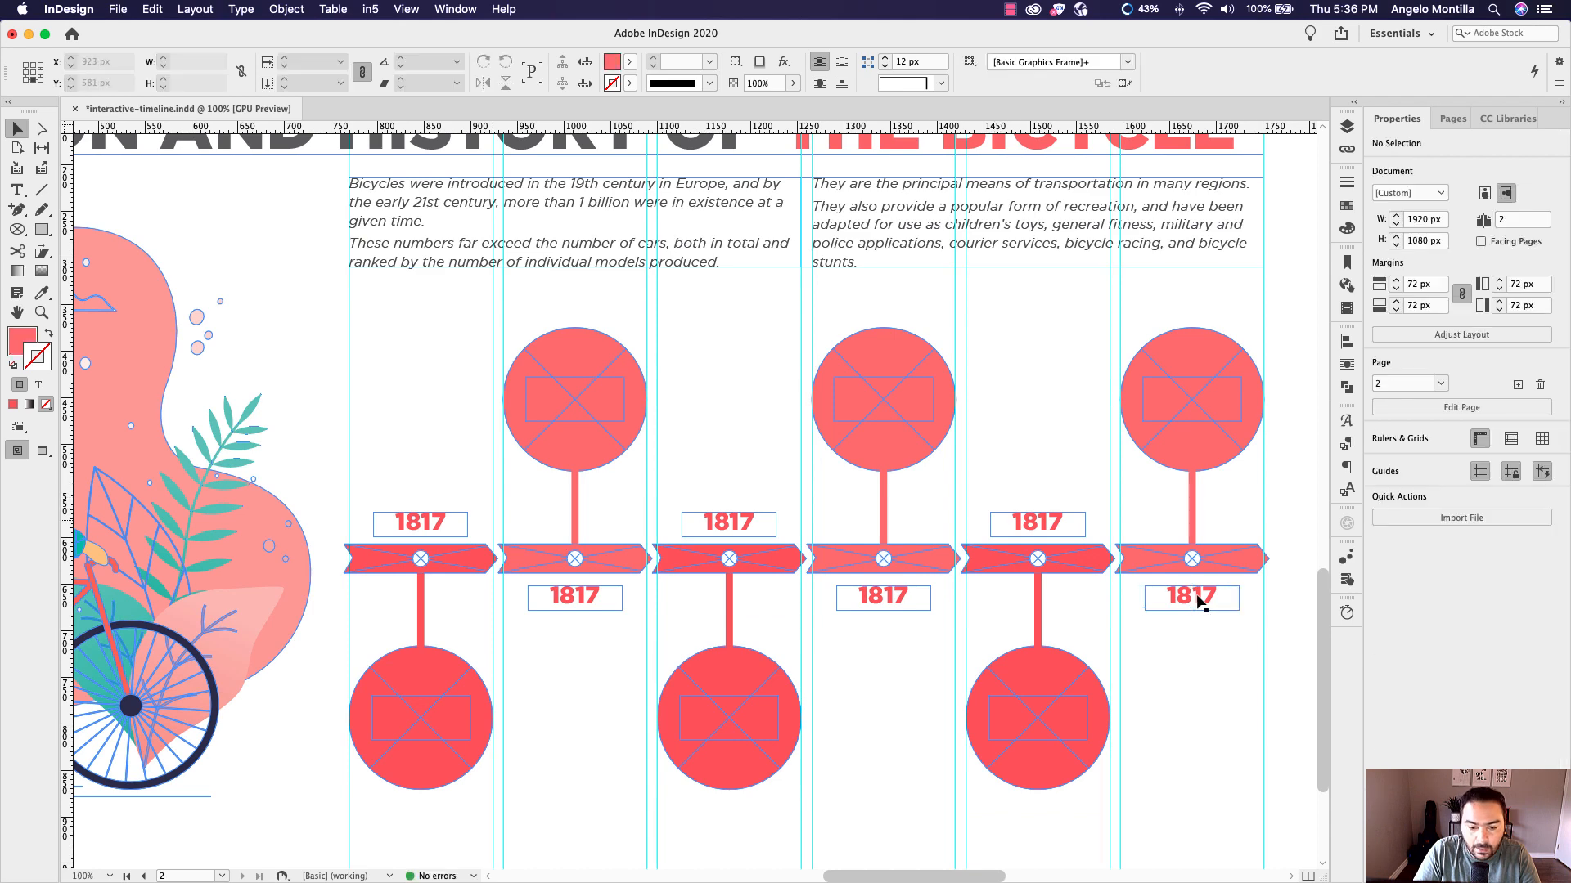
Change the year labels at the second and third arrows to 1866 and 1933
double_click(550, 604)
double_click(552, 597)
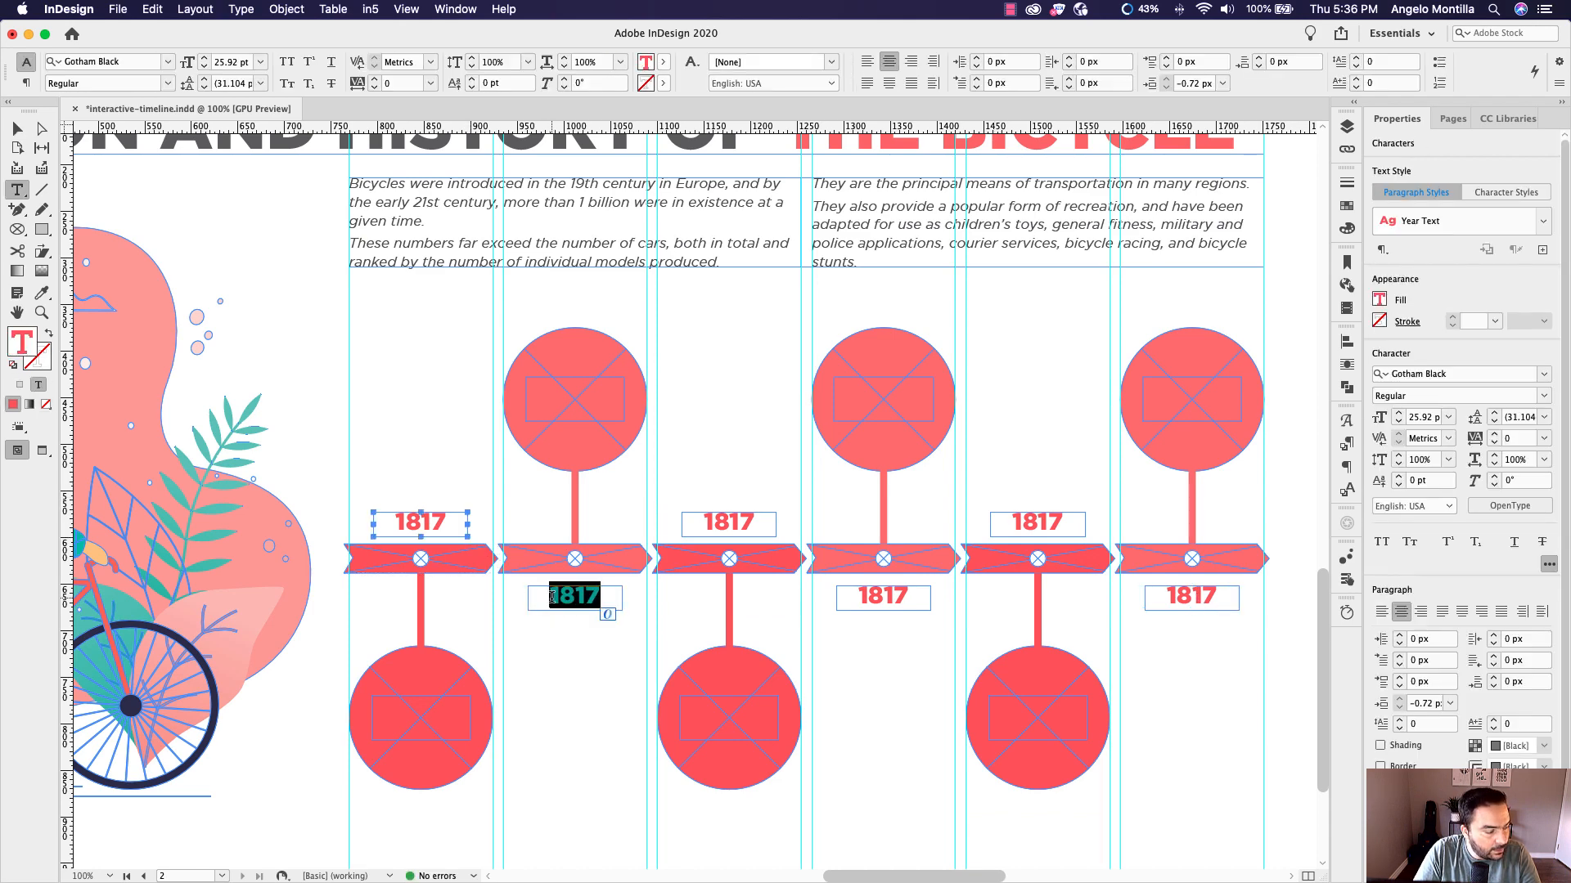
text(1866)
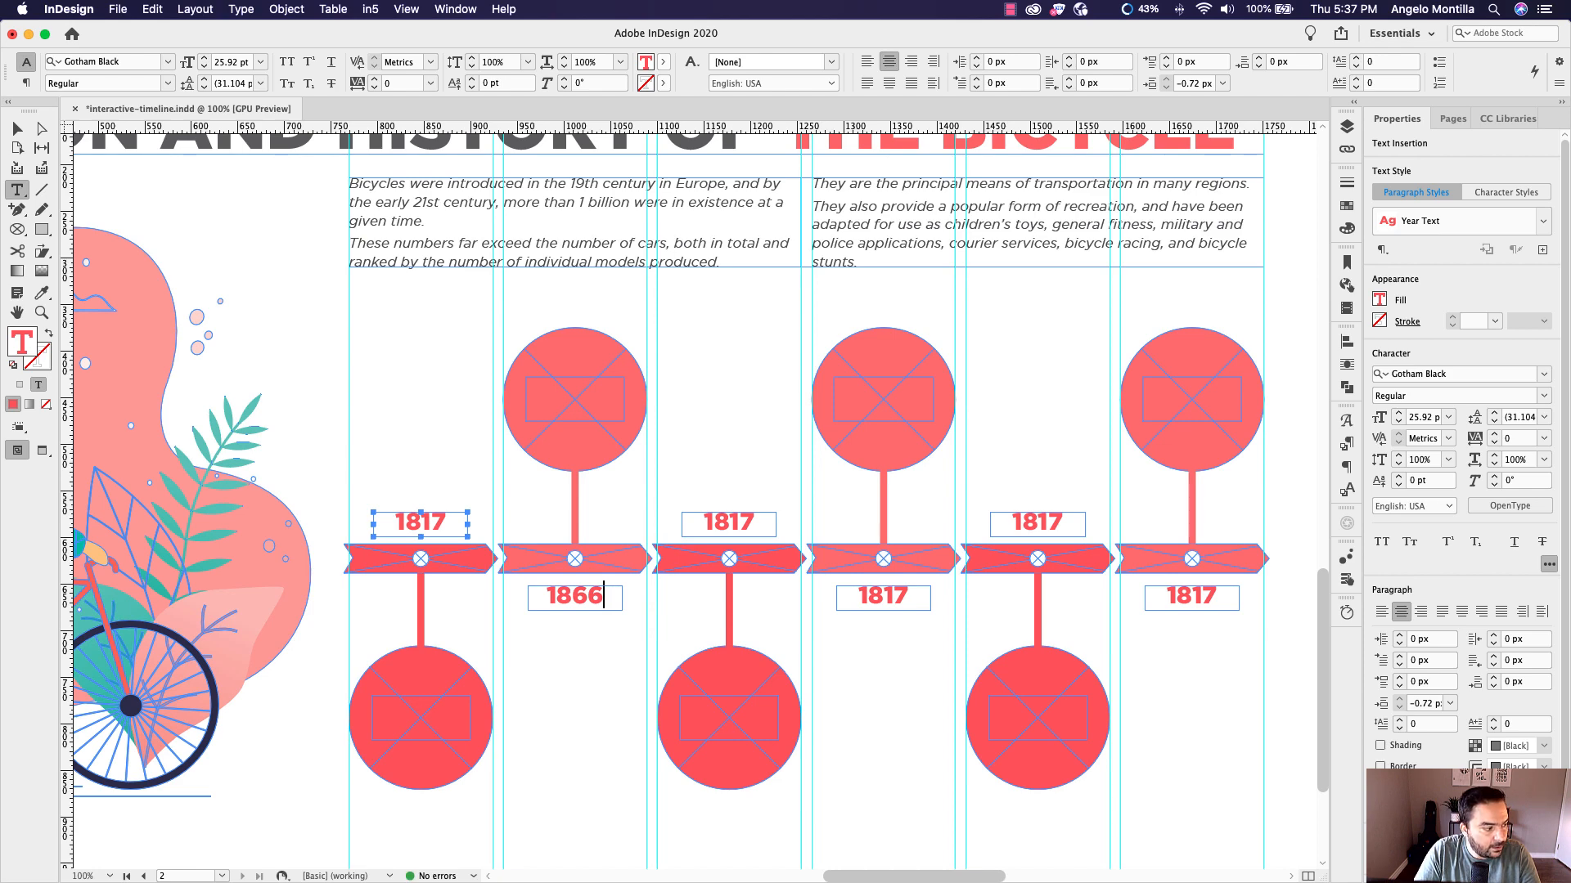
double_click(735, 520)
text(1)
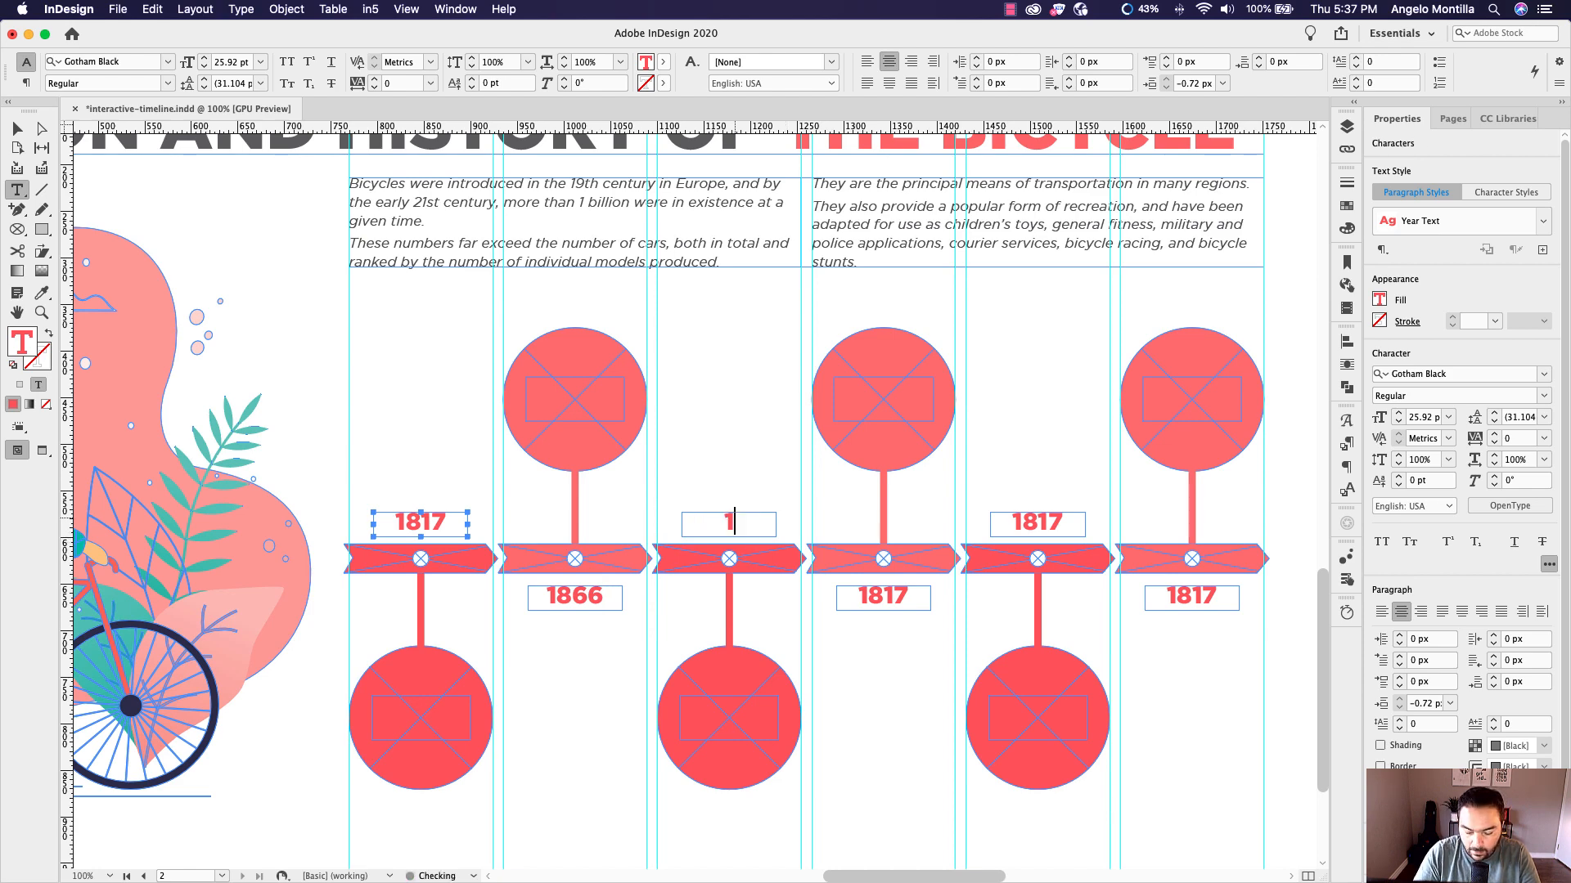
text(933)
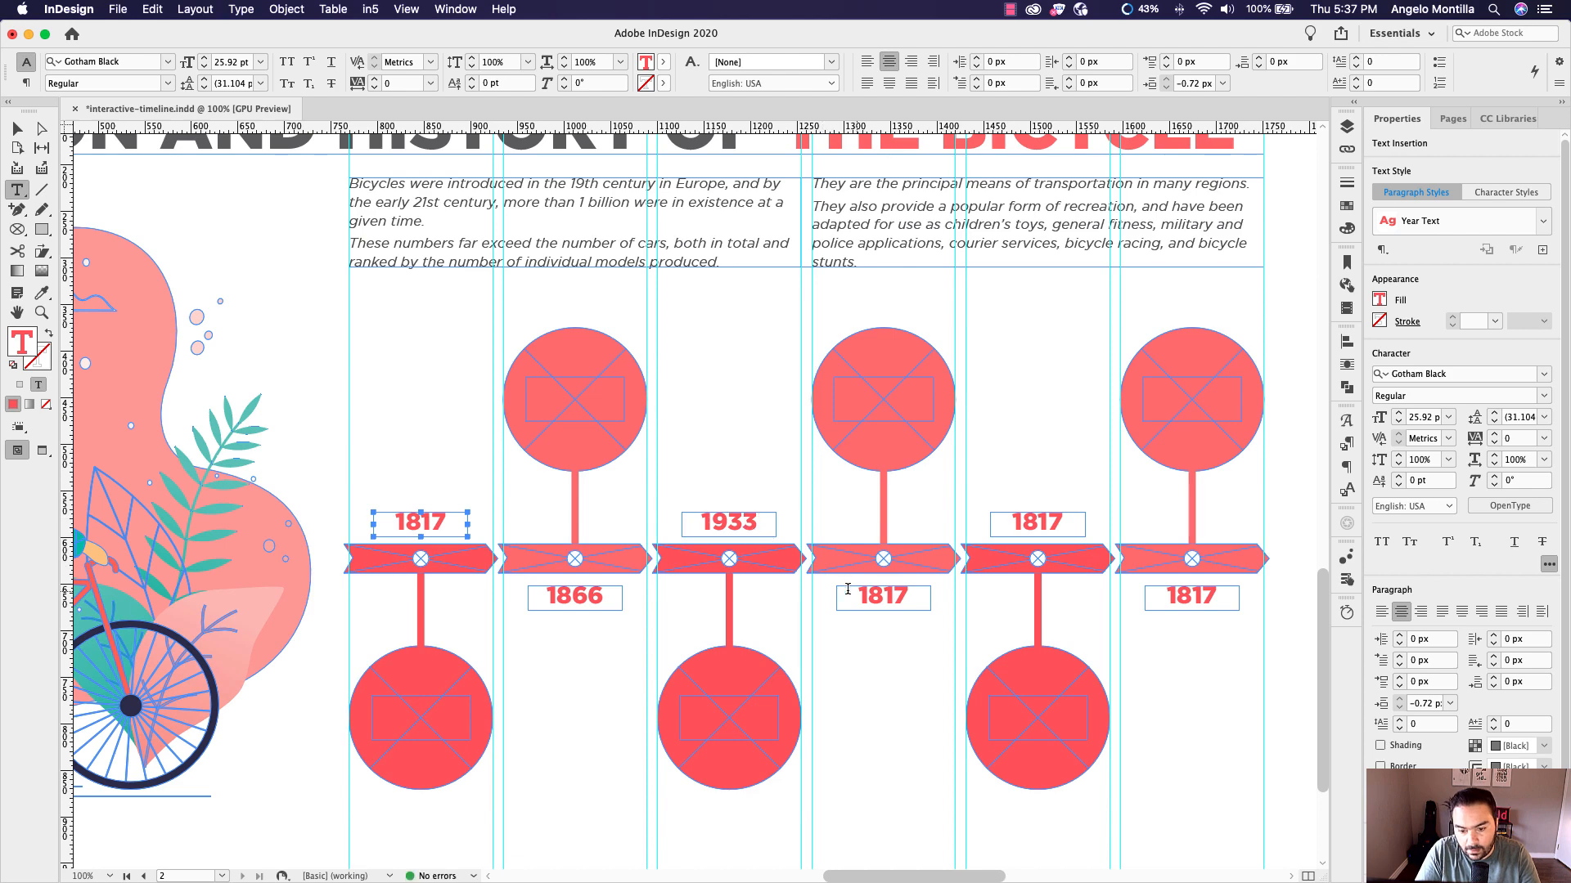
Change the year labels at the fourth, fifth and sixth arrows to 1979, 1989 and 2009
double_click(856, 600)
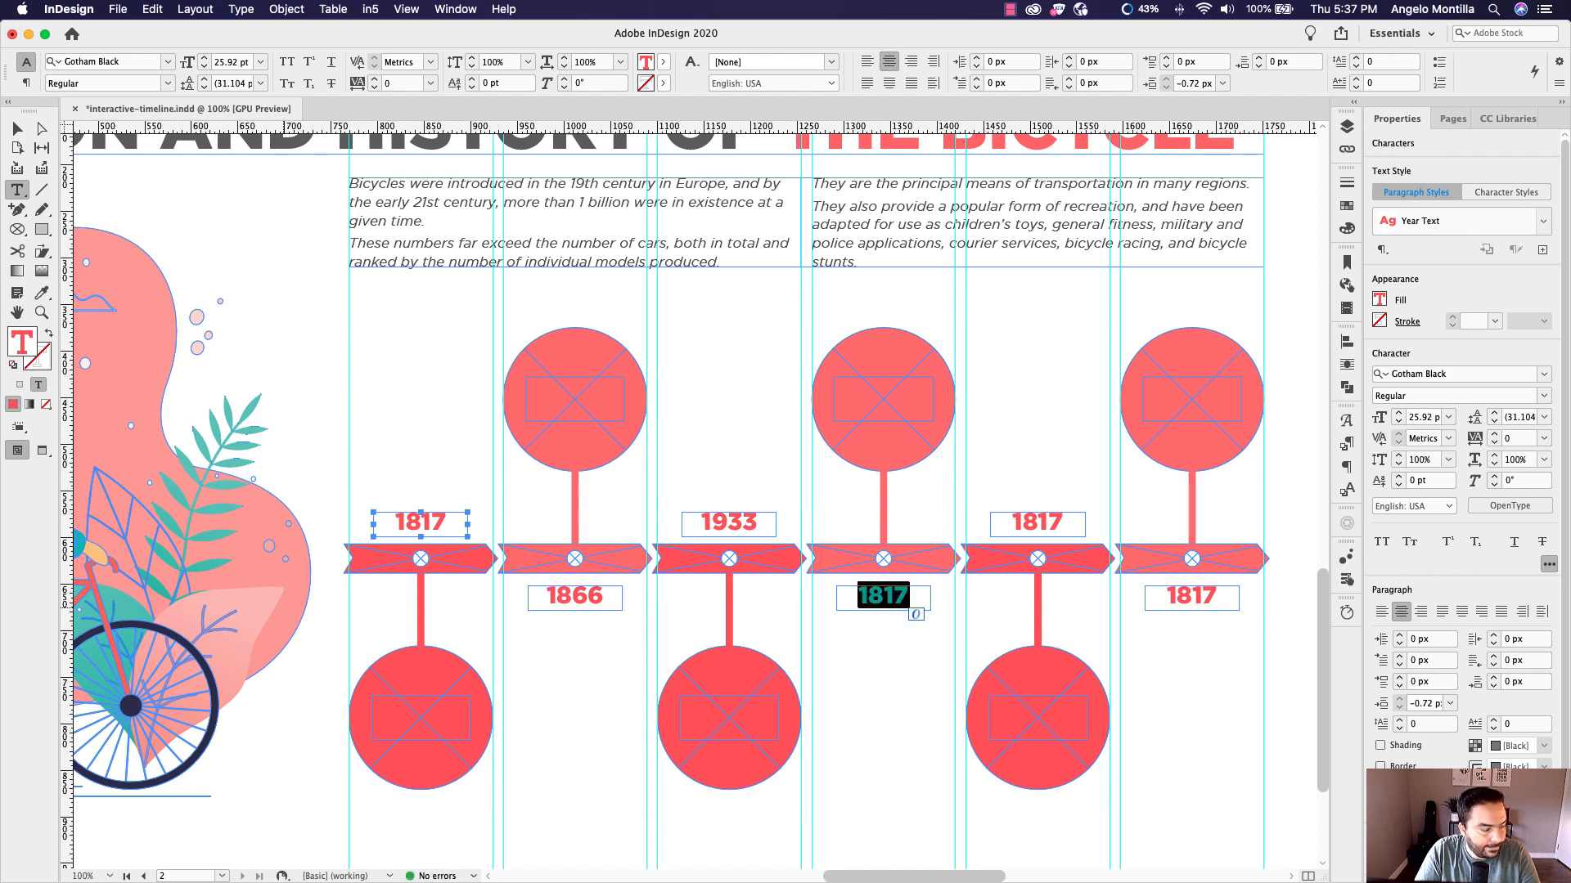
text(1979)
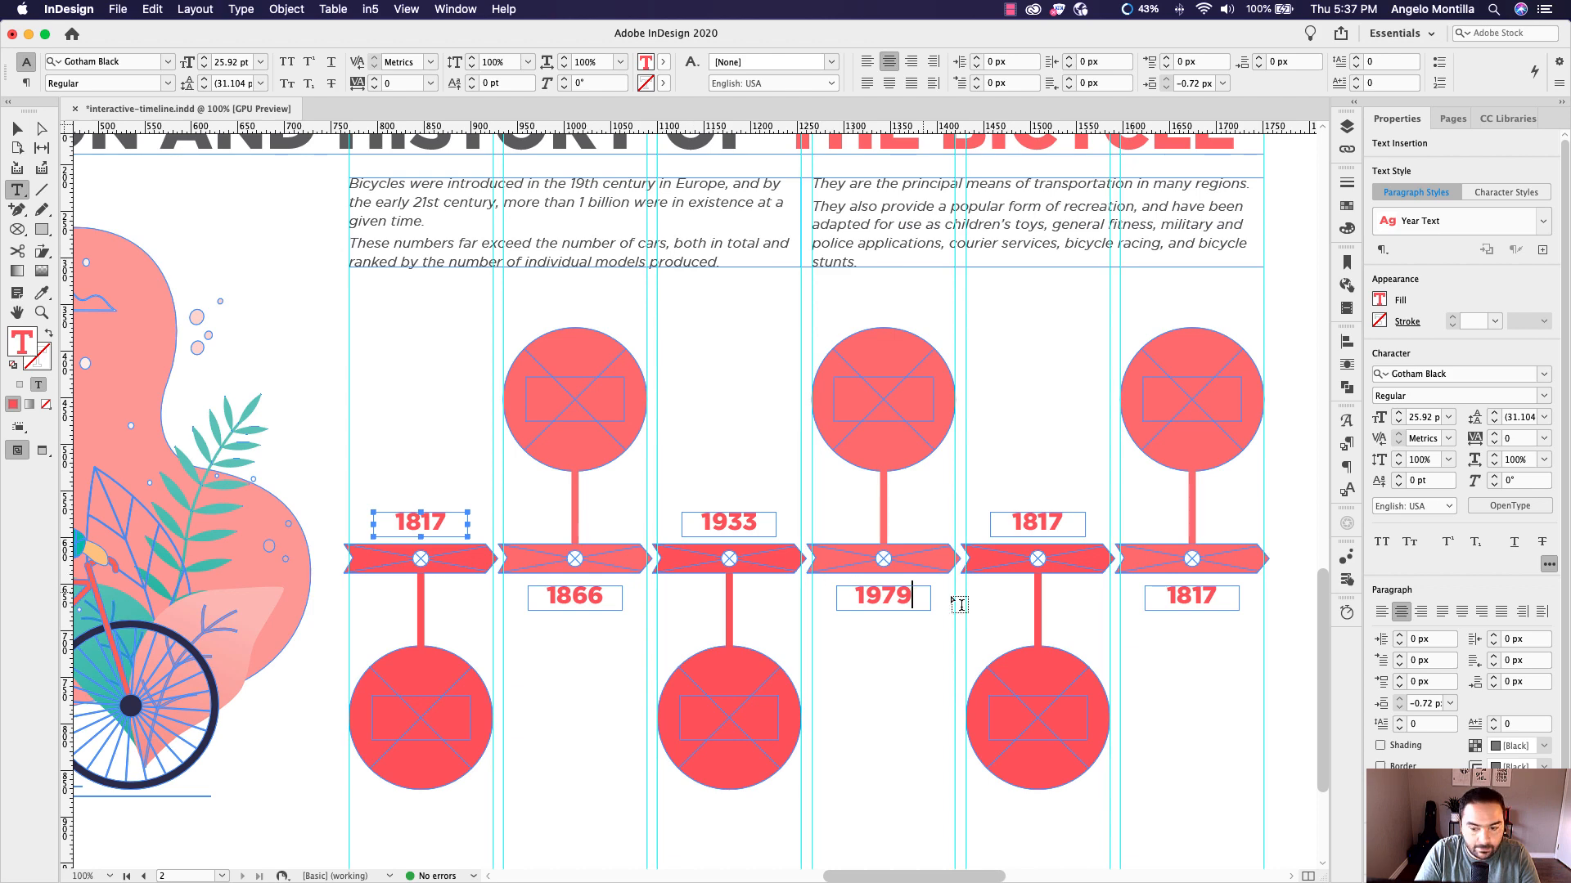
double_click(1037, 526)
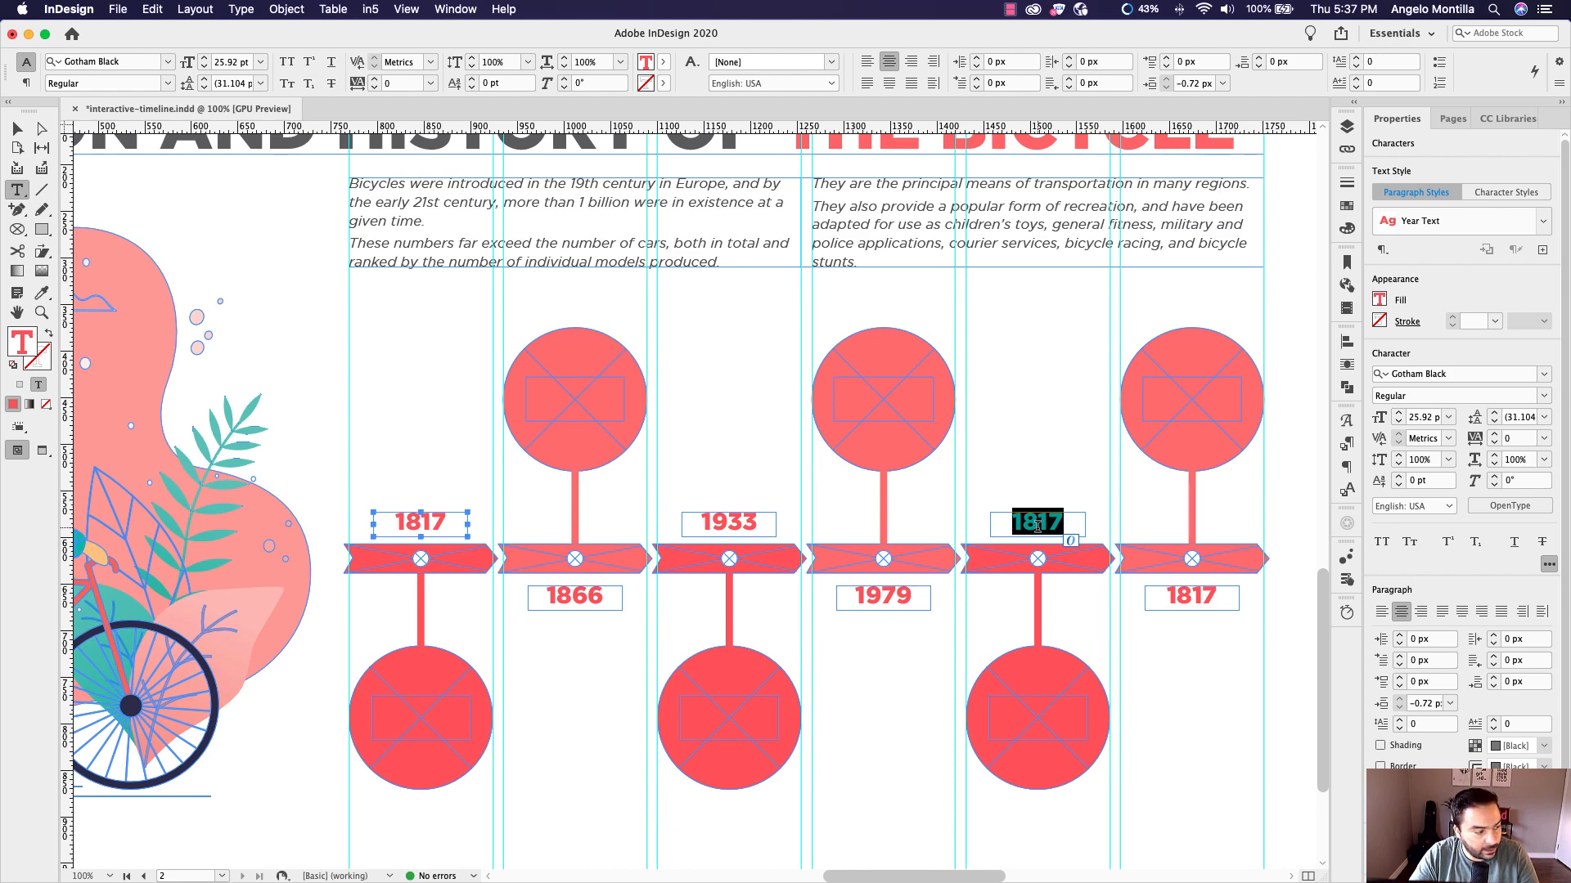
text(8)
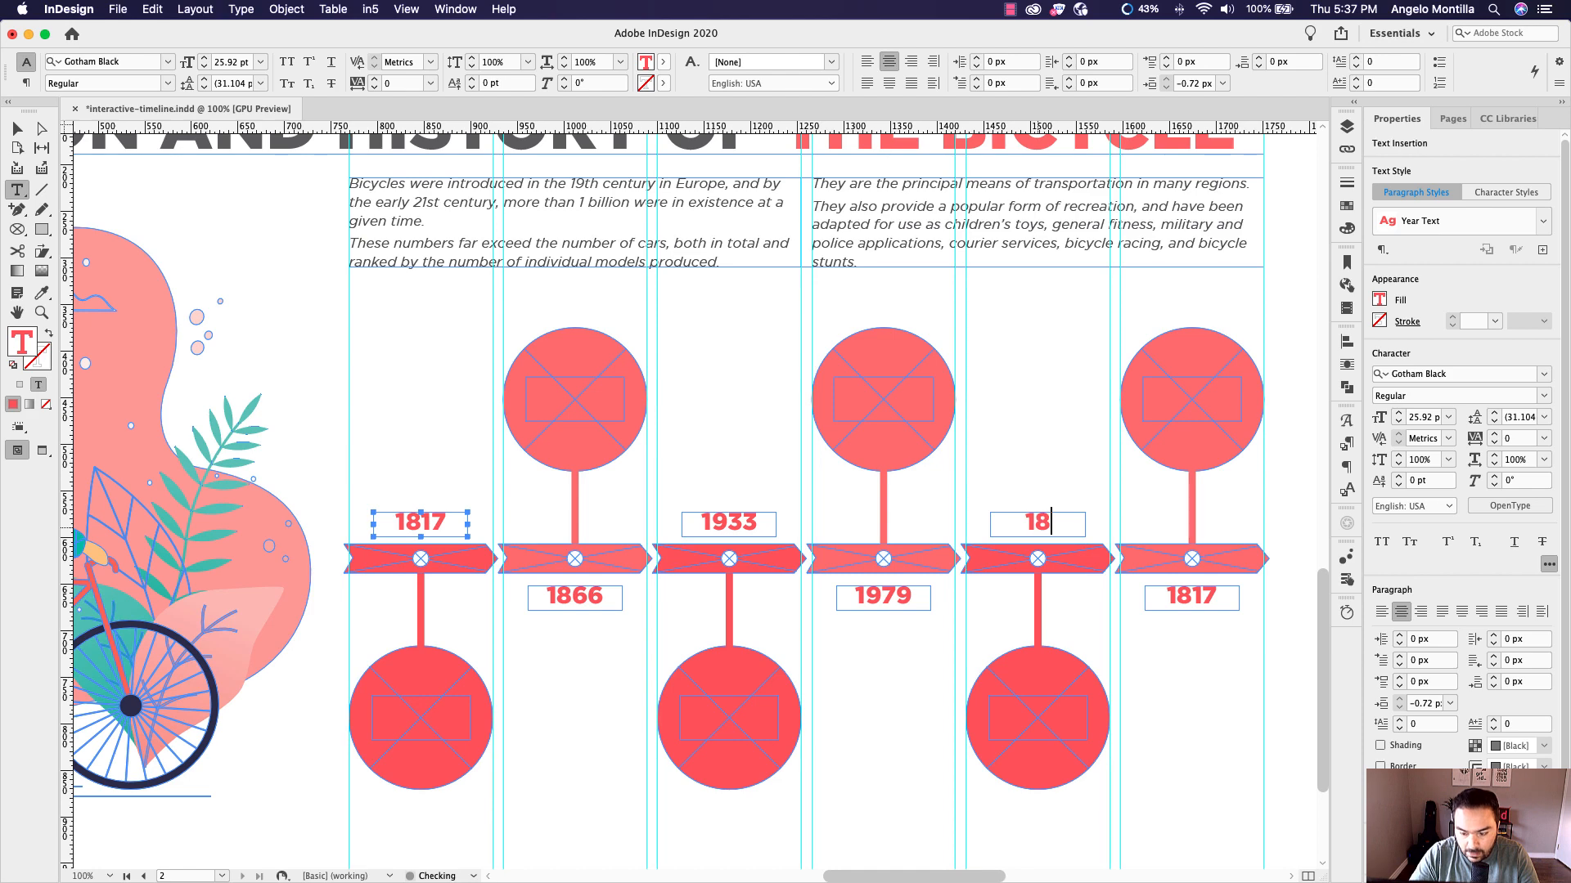
key(BackSpace)
text(989)
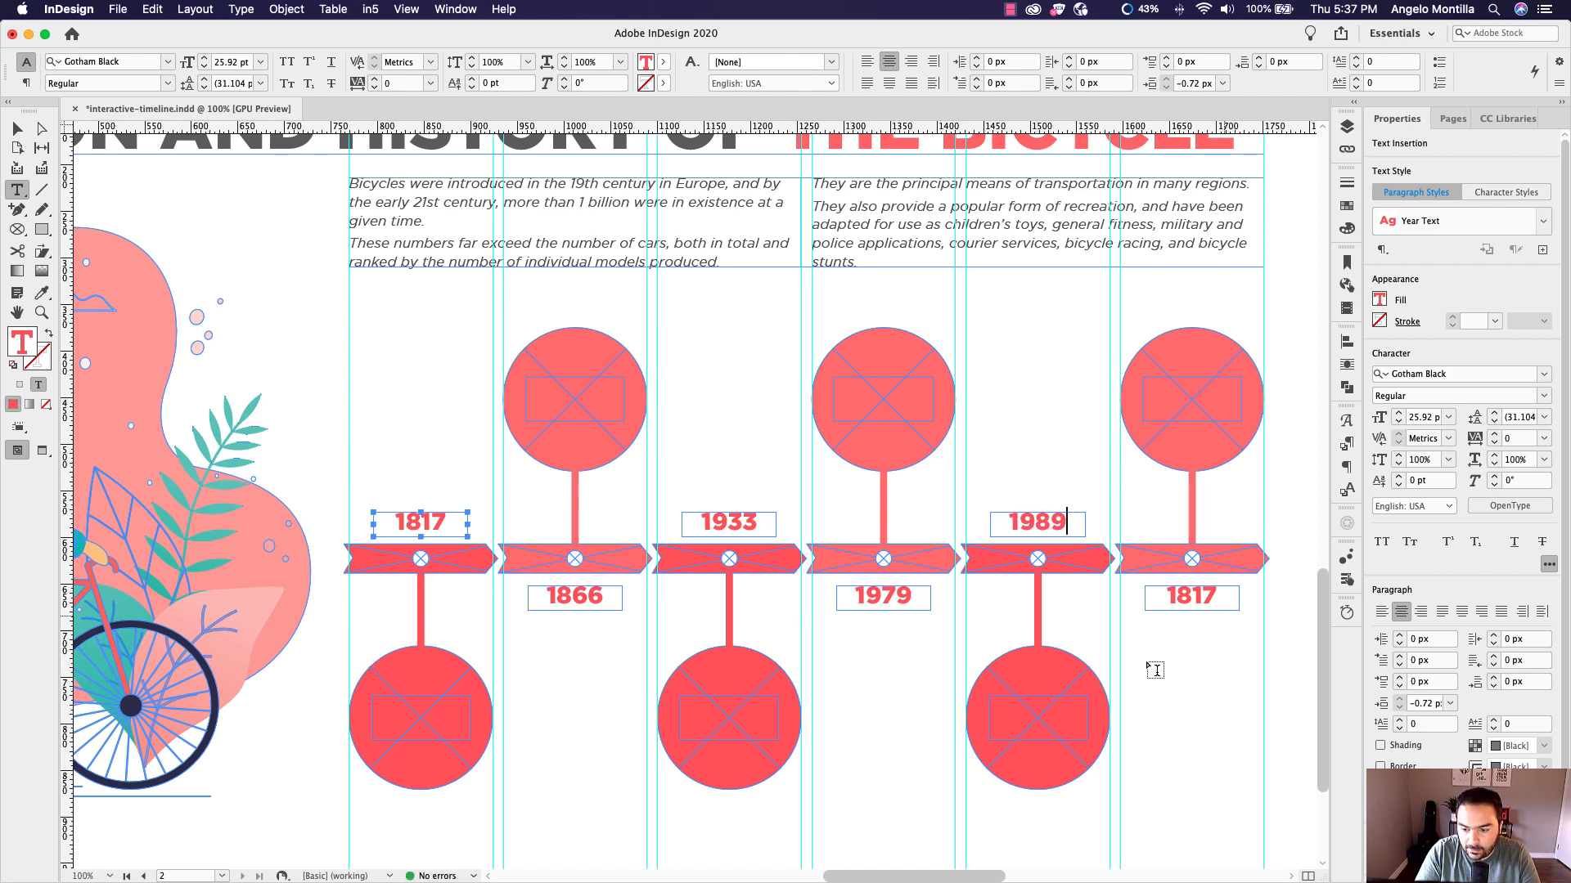
double_click(1186, 595)
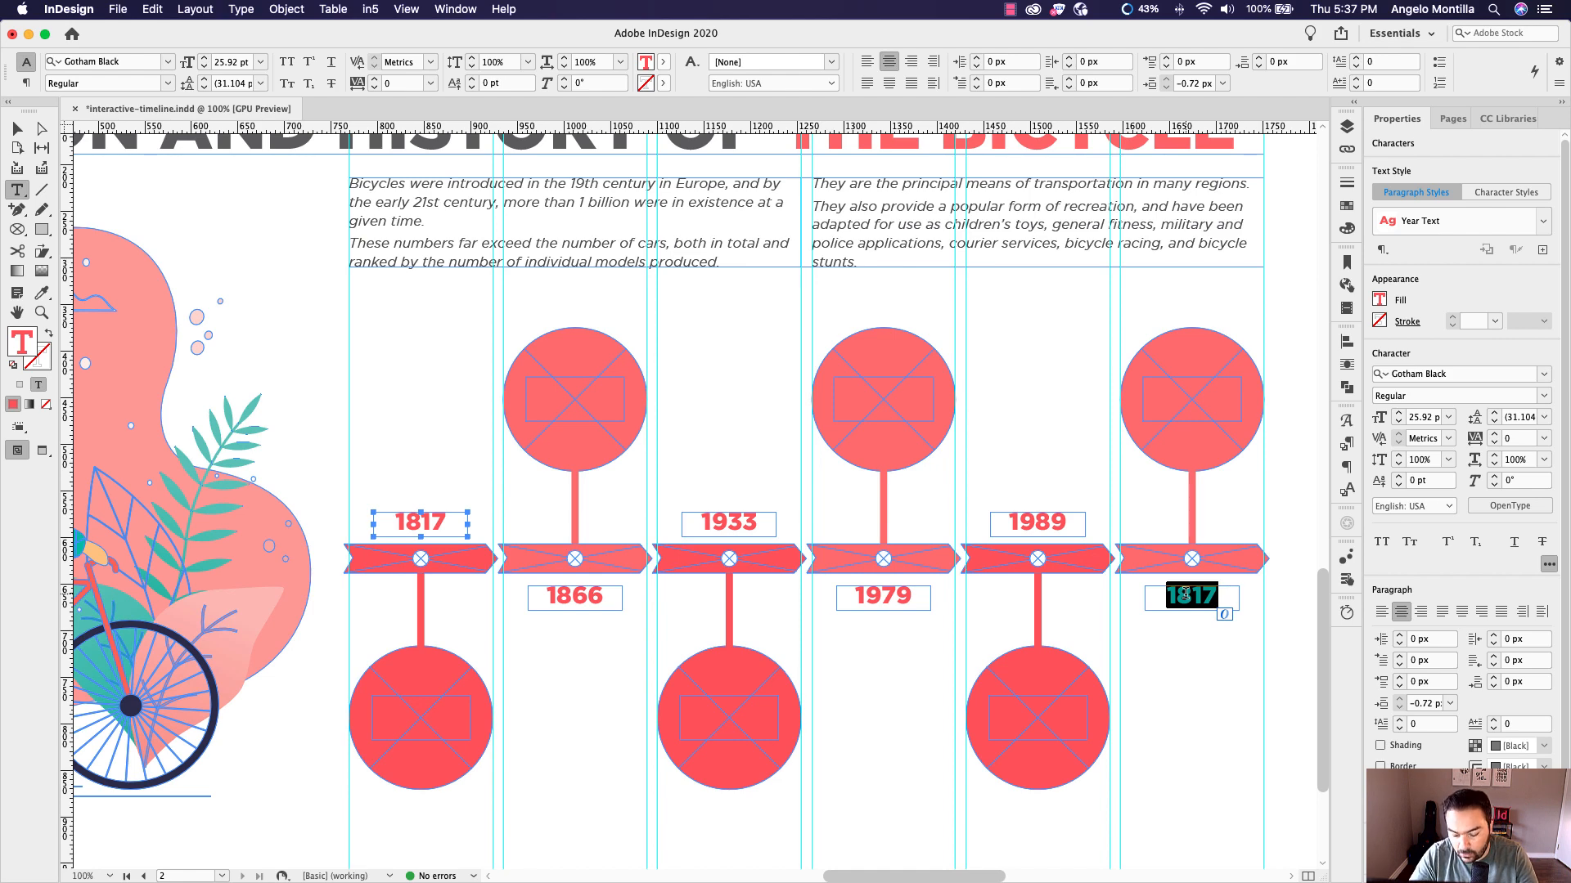
text(2009)
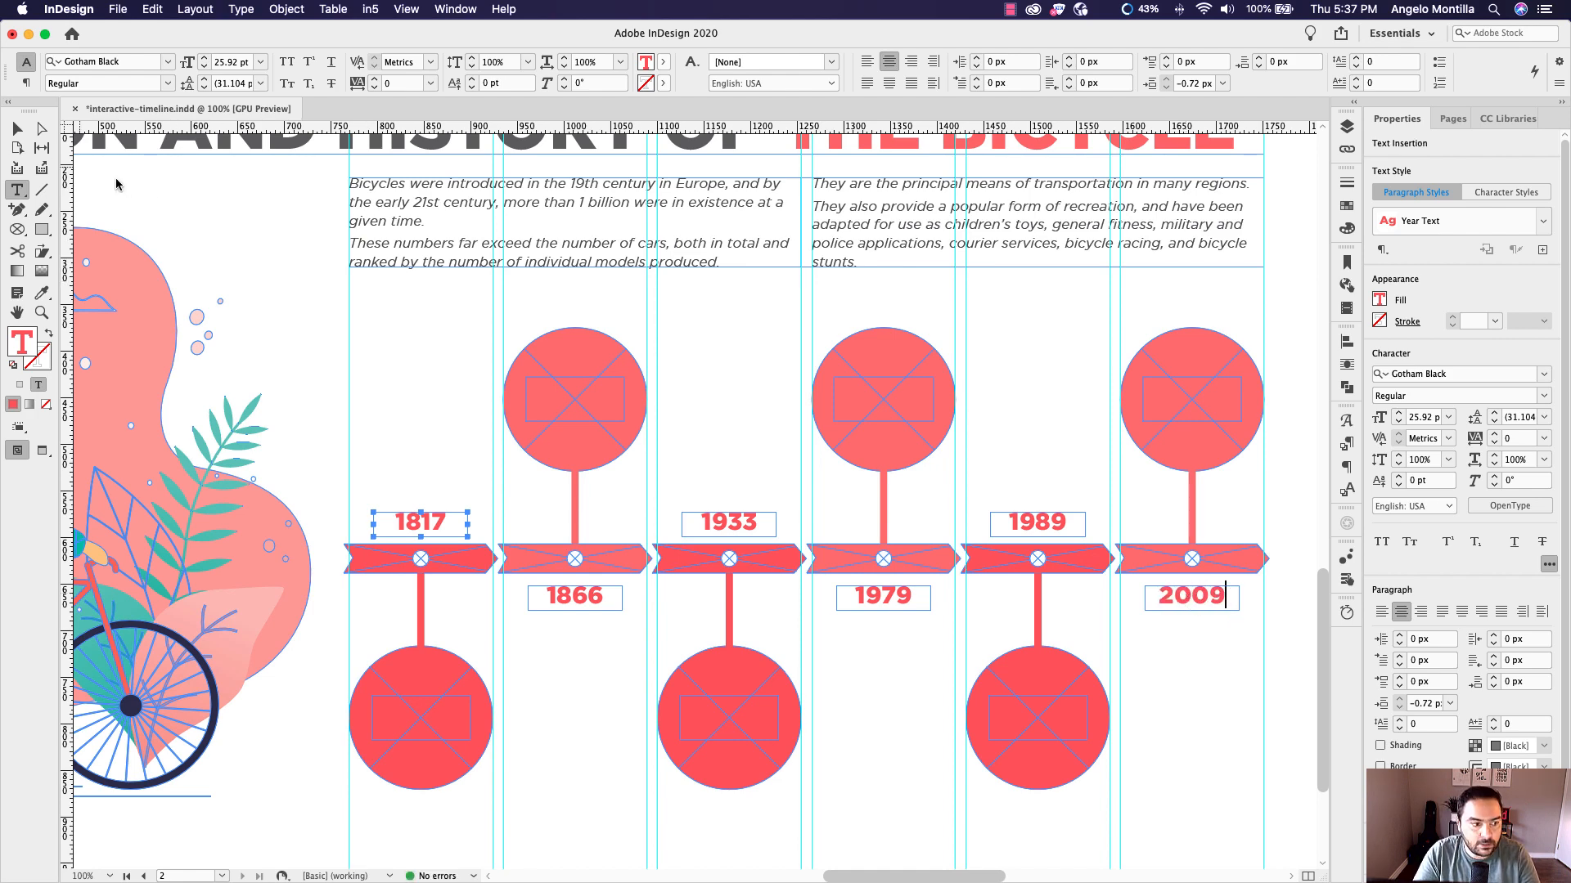
key(Escape)
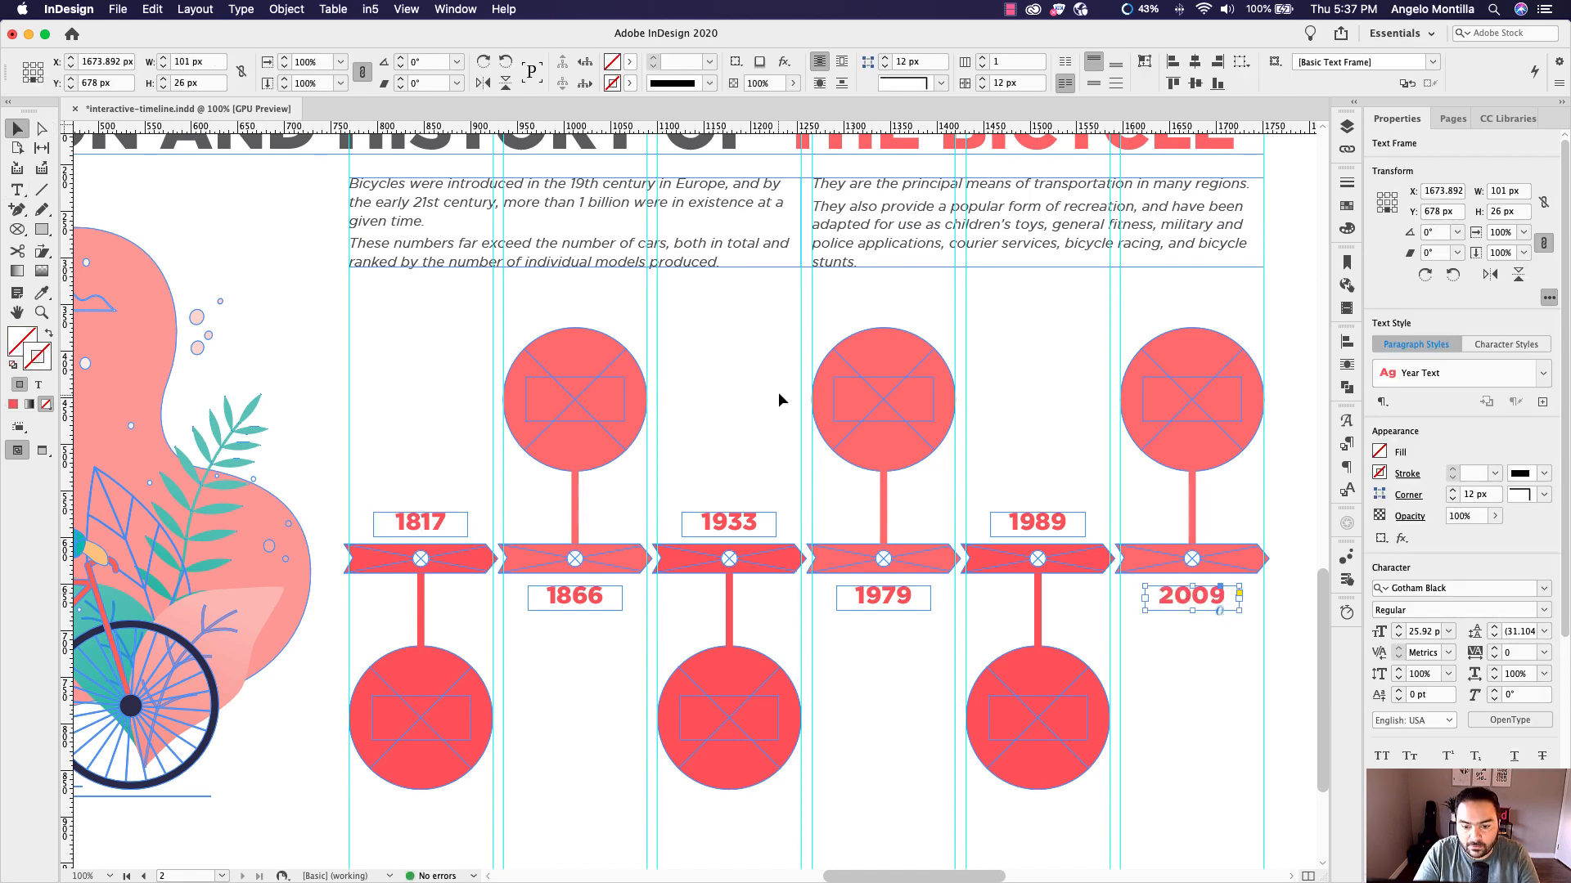
click(400, 446)
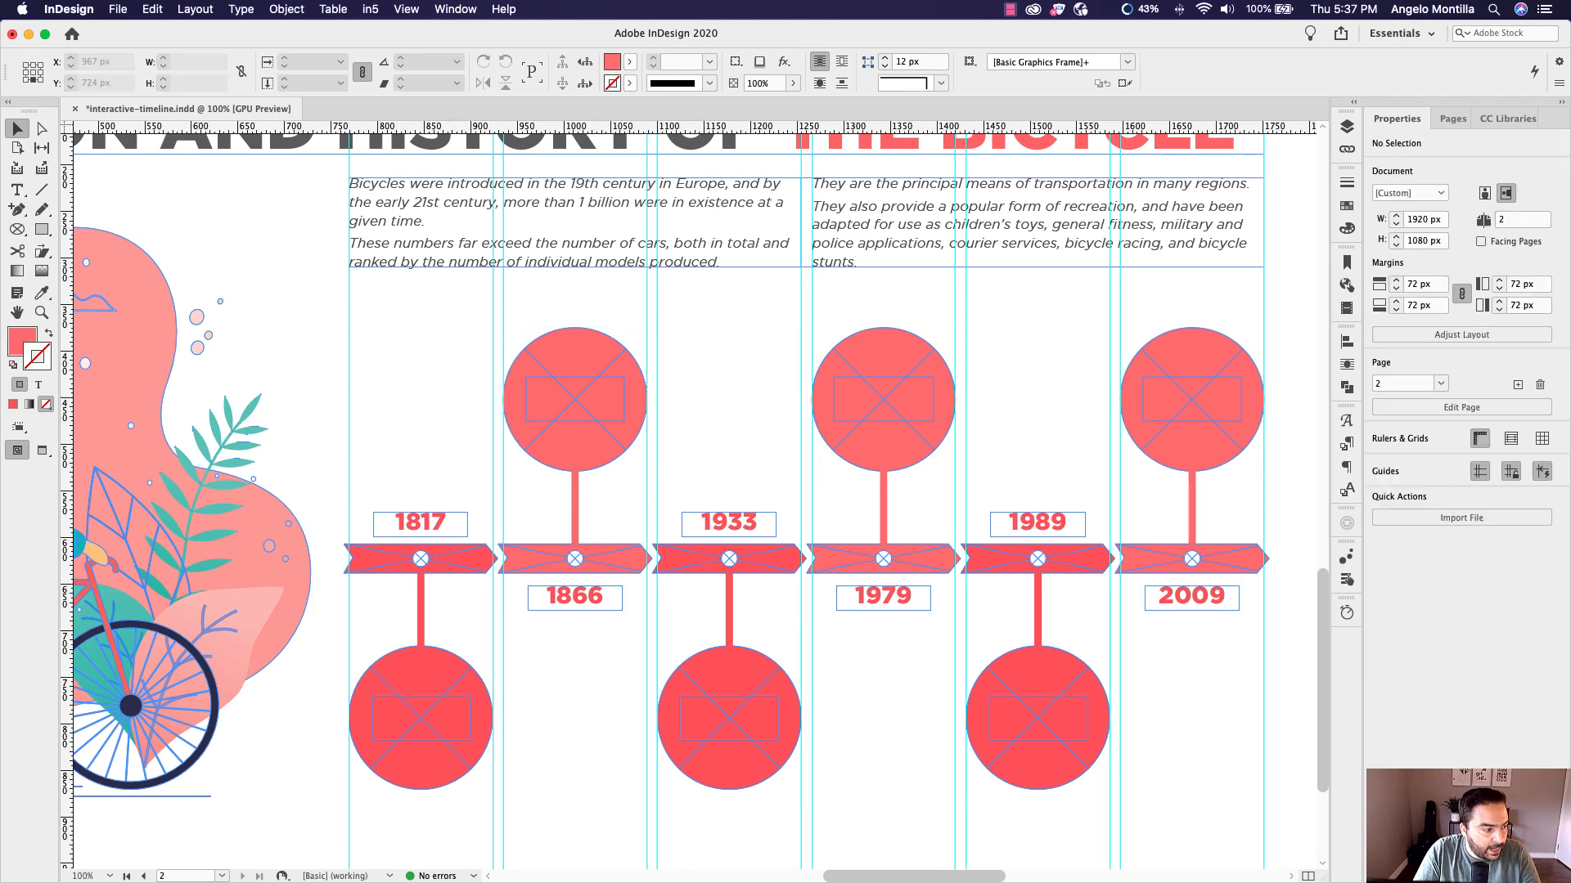
Open the text frame inside the circle below the first arrow for editing
click(423, 724)
double_click(424, 724)
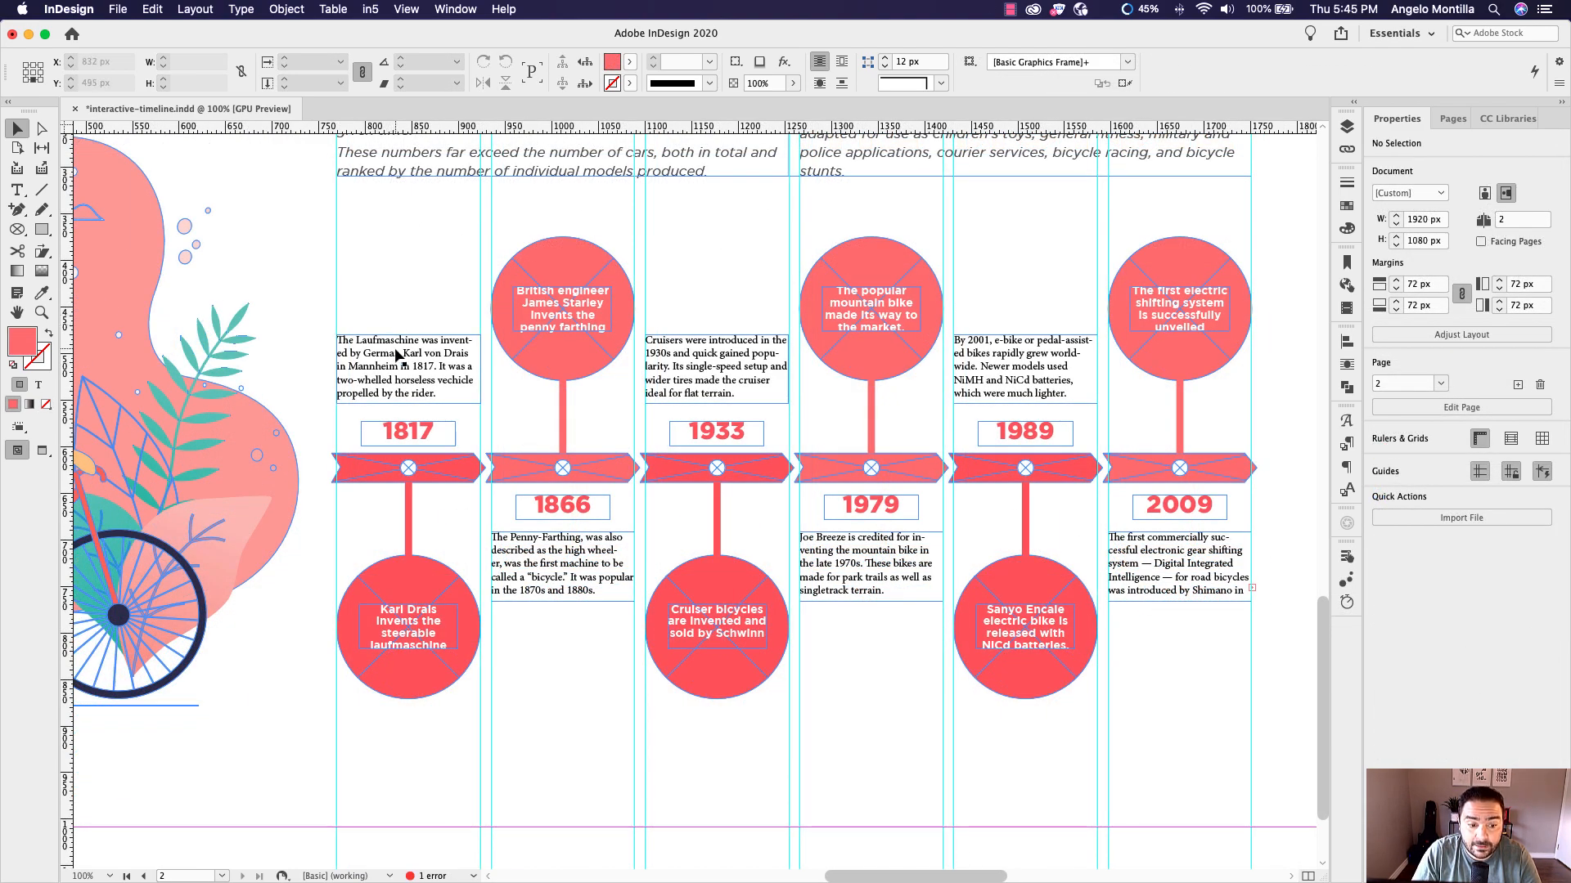
Apply the pop-out text paragraph style to the whole Laufmaschine description above 1817
click(732, 378)
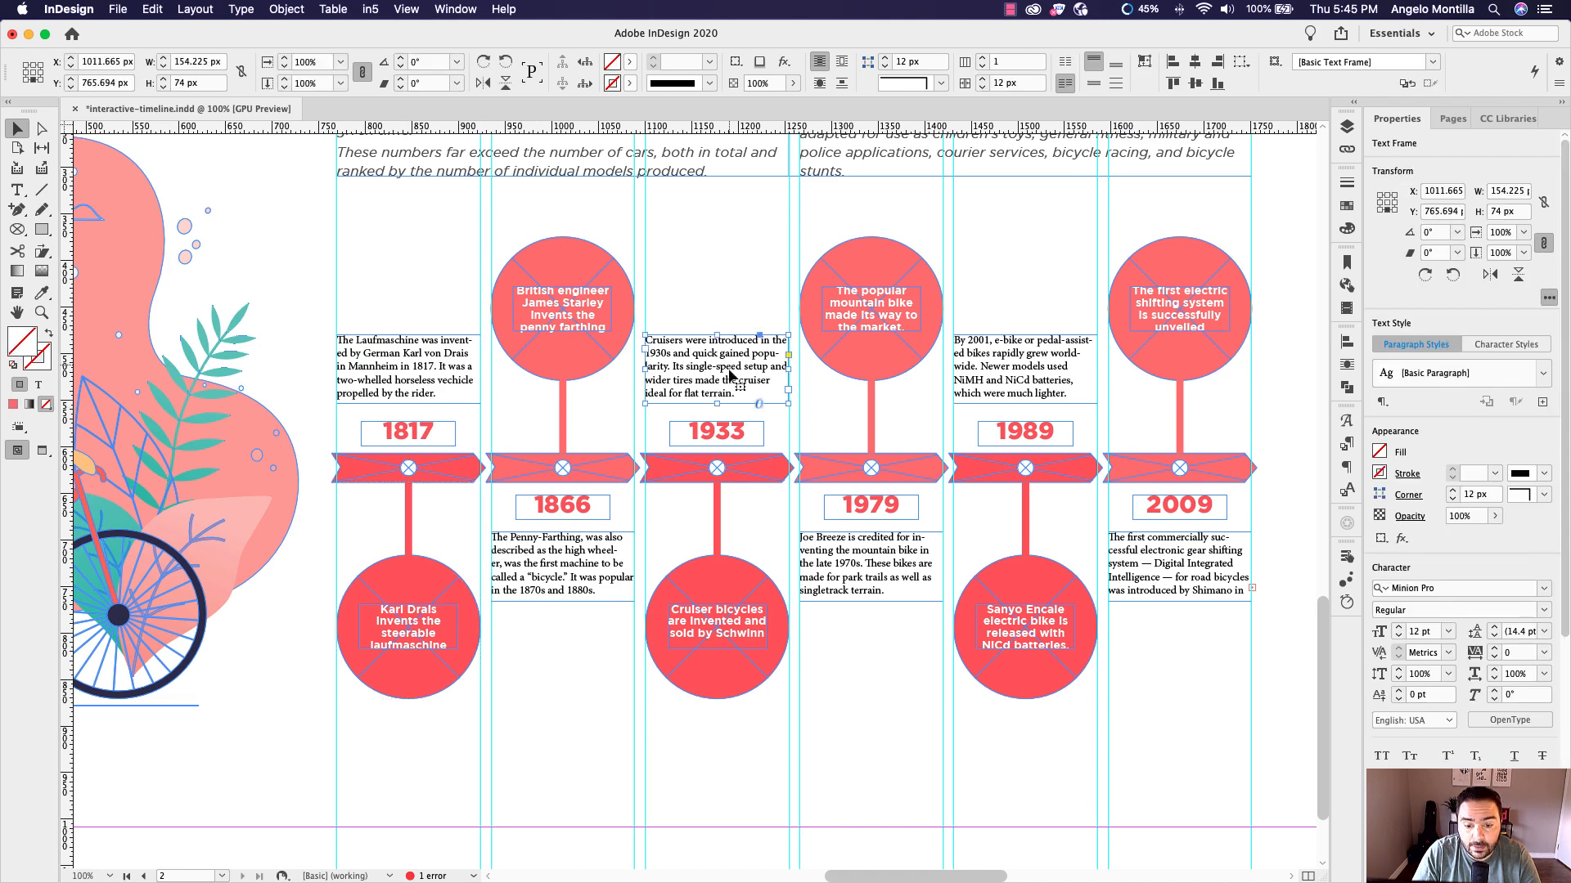
click(860, 577)
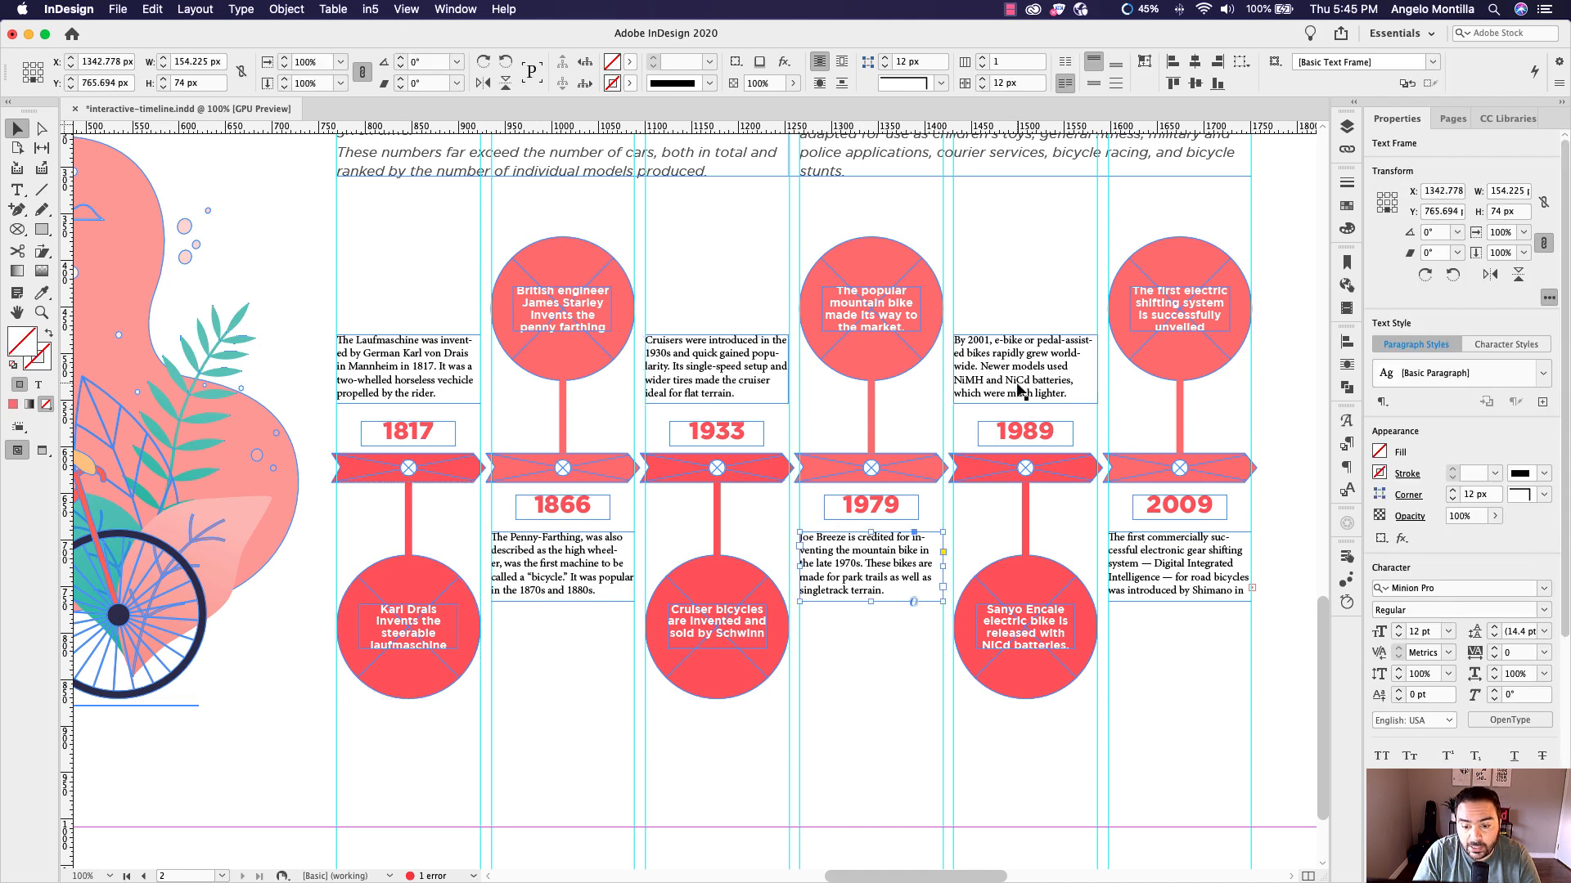
double_click(418, 369)
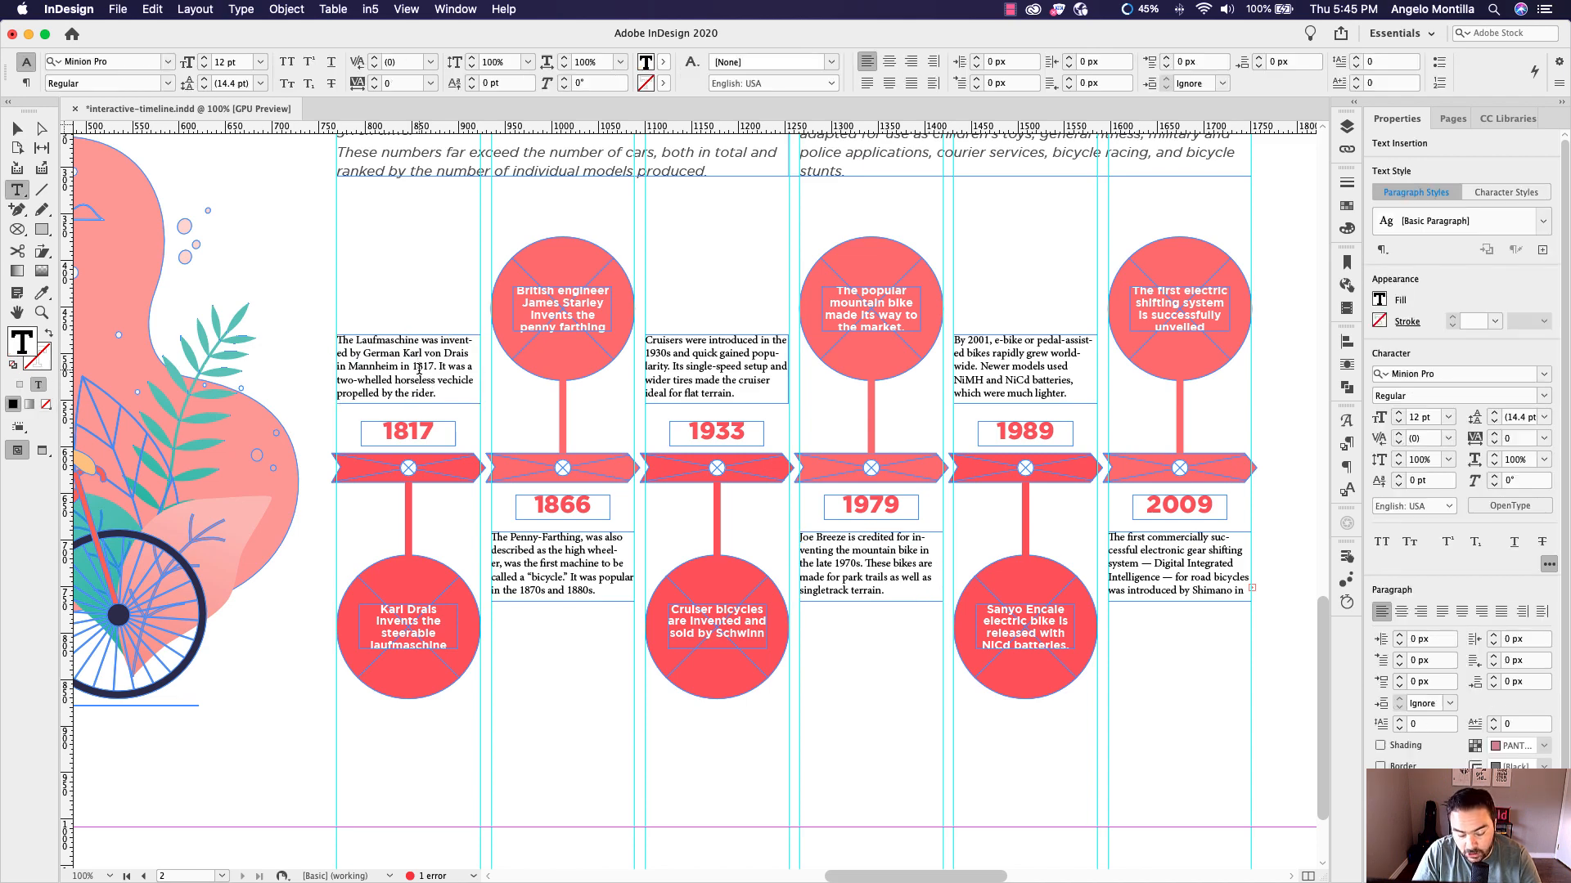
key(super+a)
click(1542, 221)
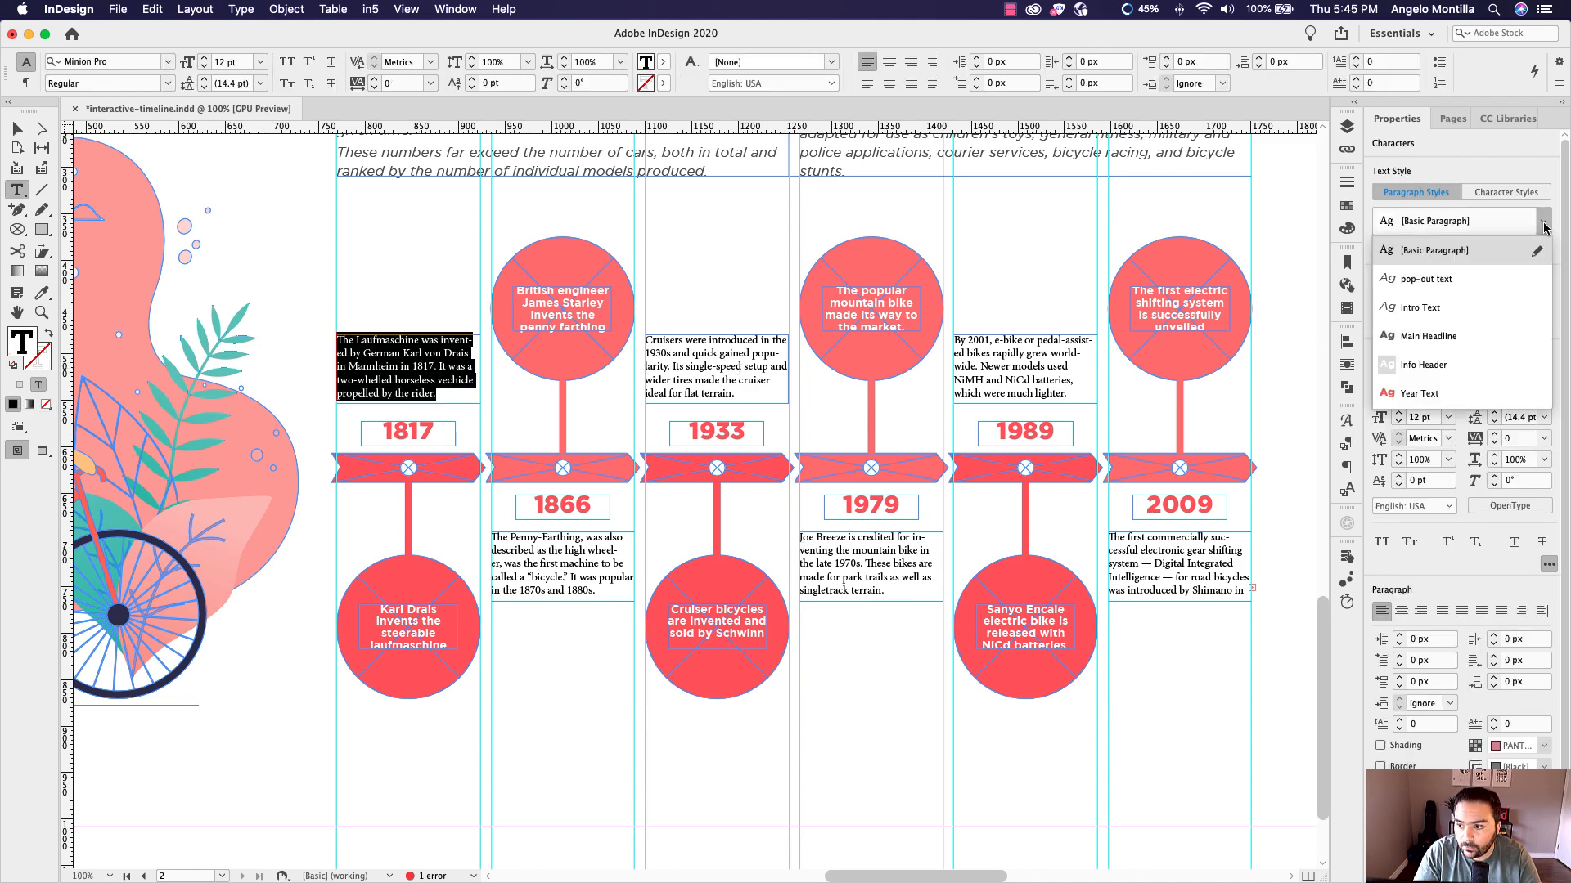
click(1433, 278)
Apply the pop-out text paragraph style to the full descriptions below 1866 and above 1933
click(577, 552)
key(super+a)
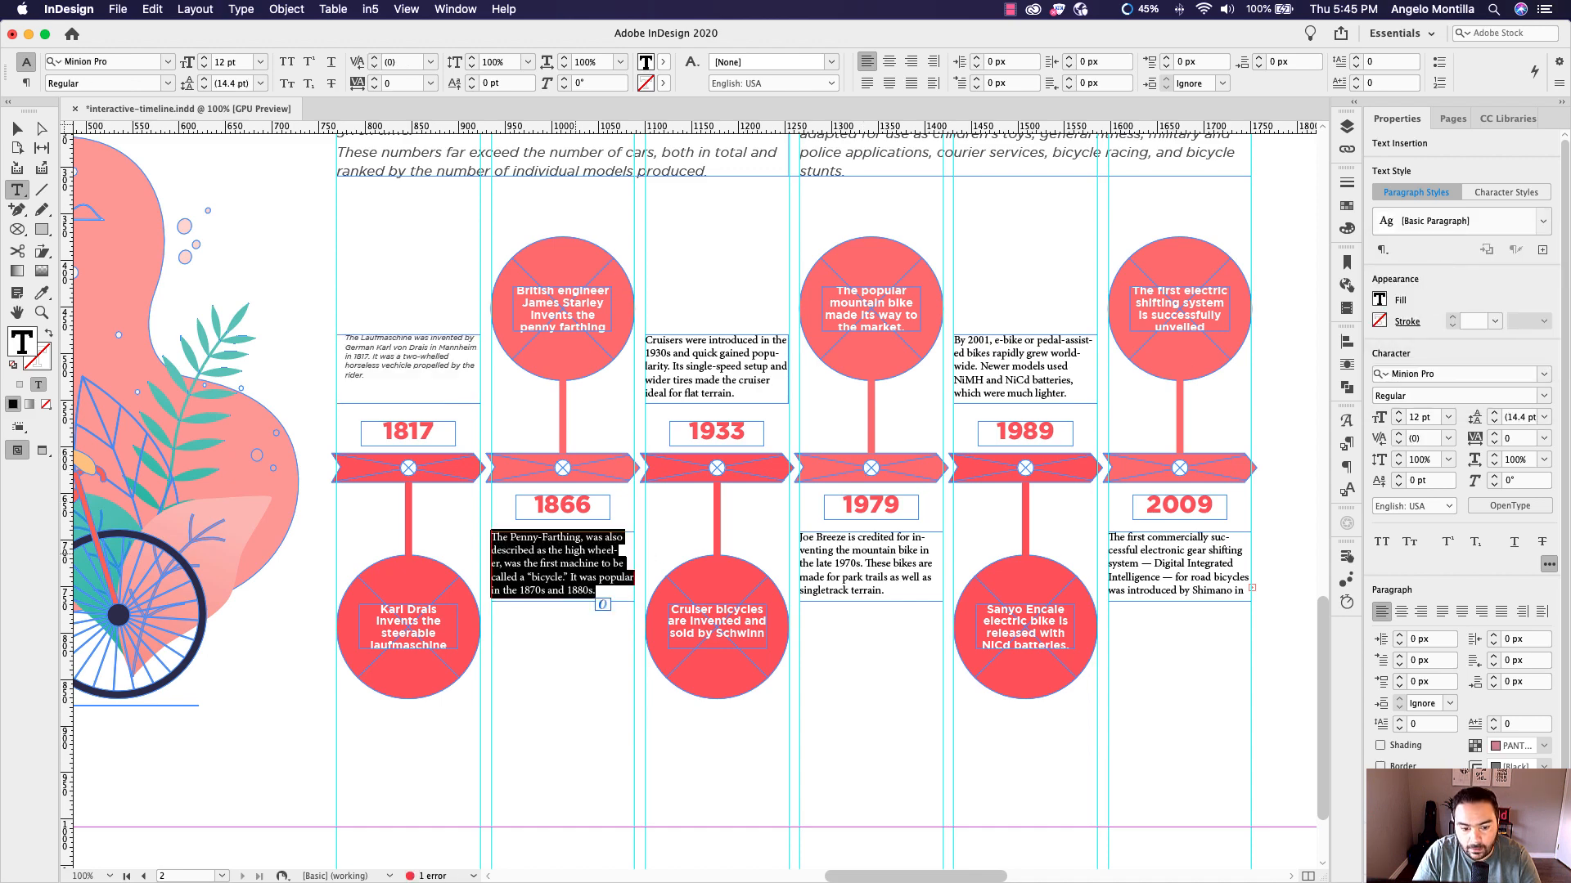
click(1543, 221)
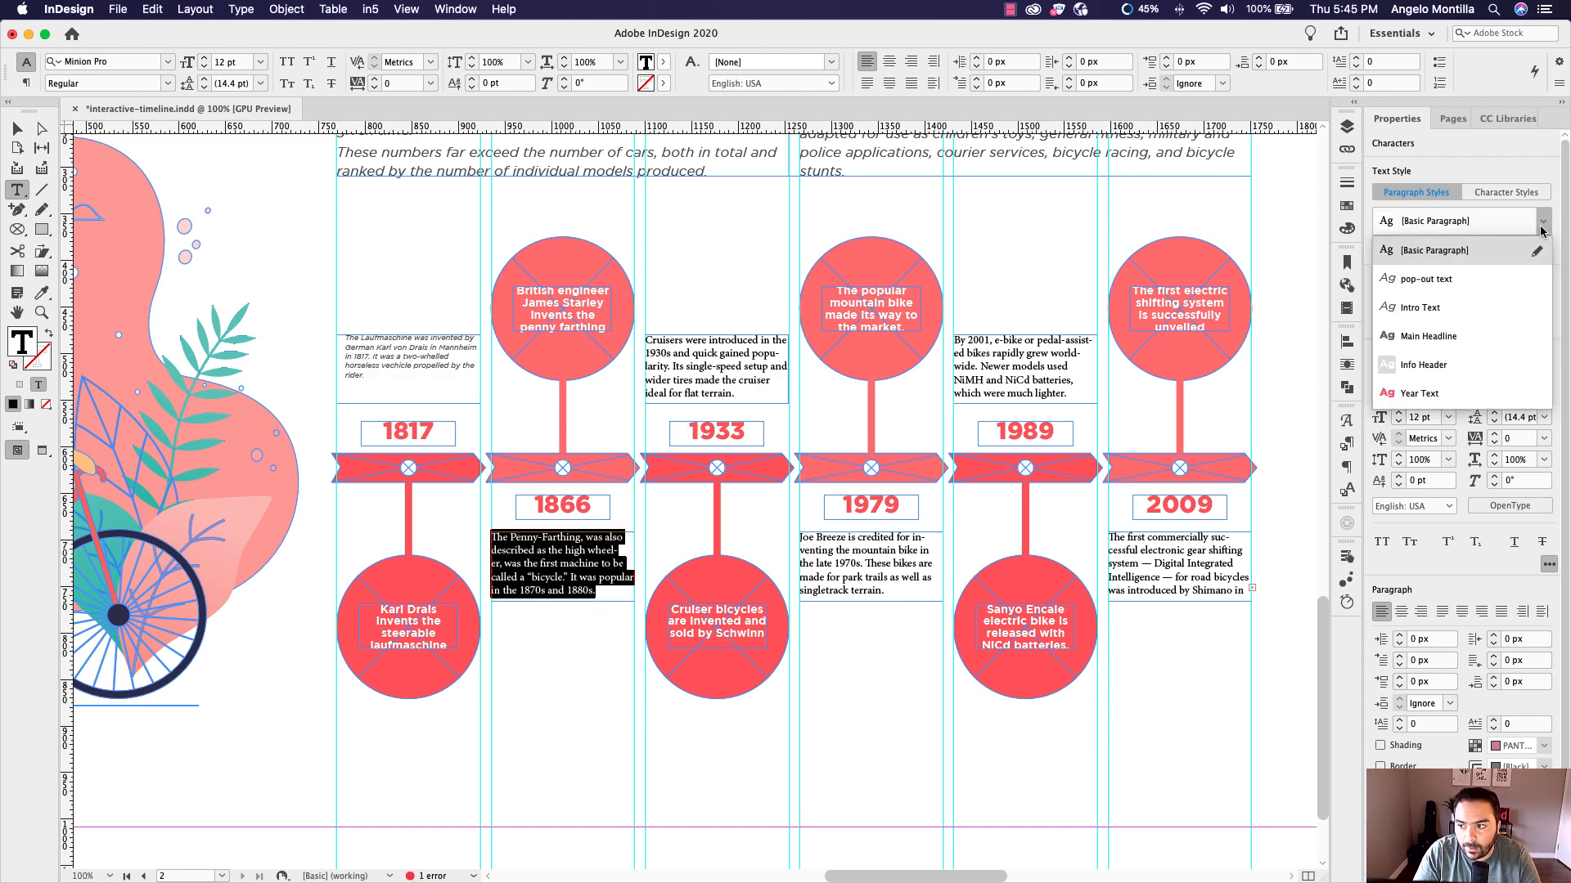
click(1434, 279)
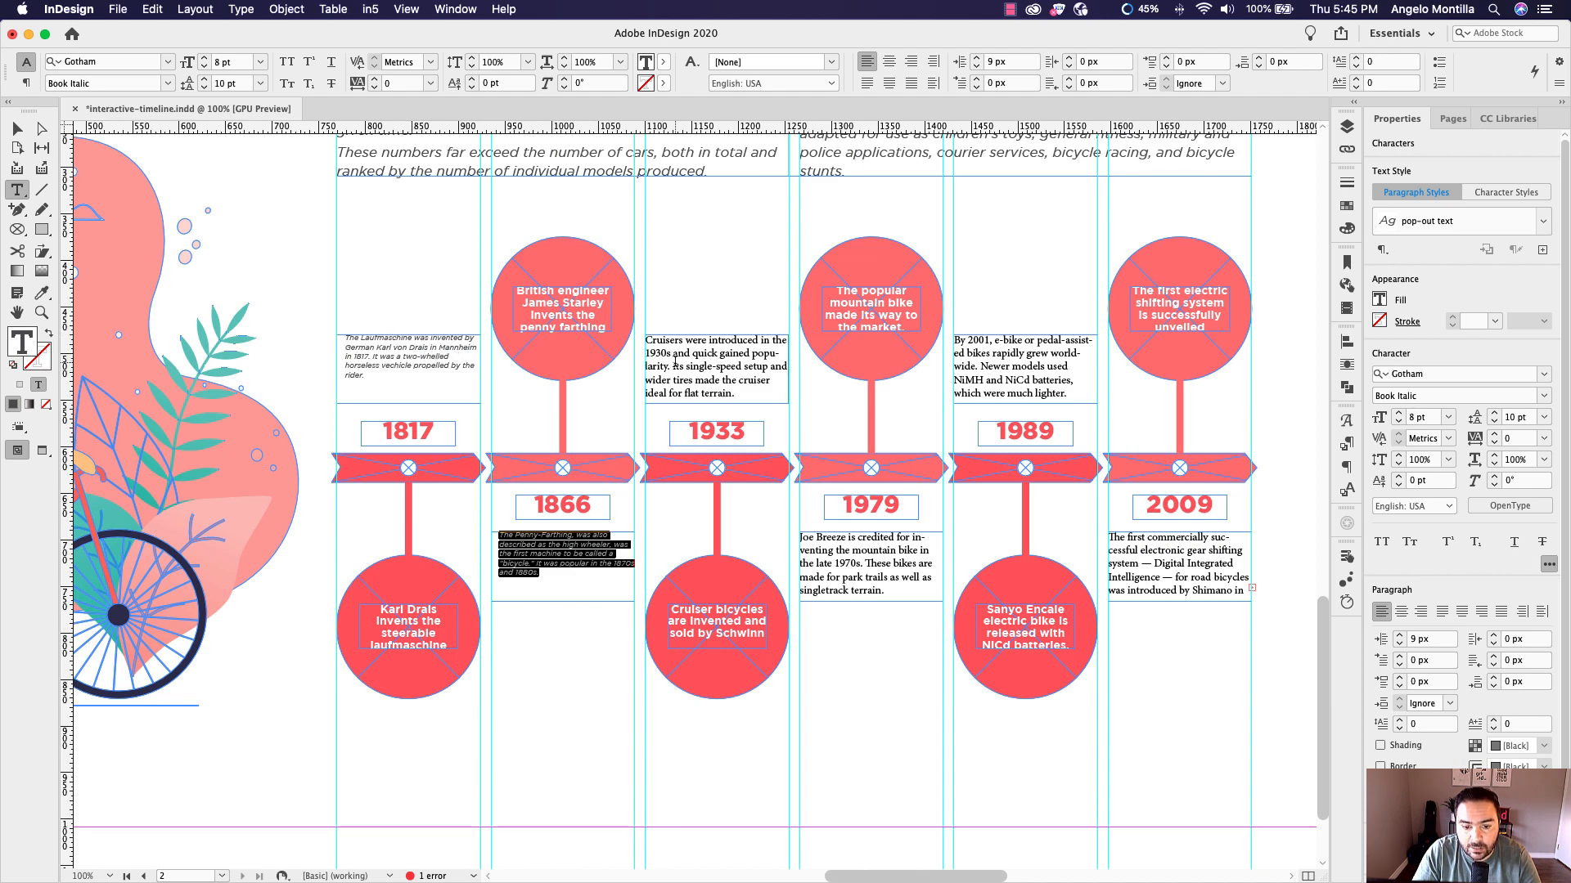
click(727, 361)
key(super+a)
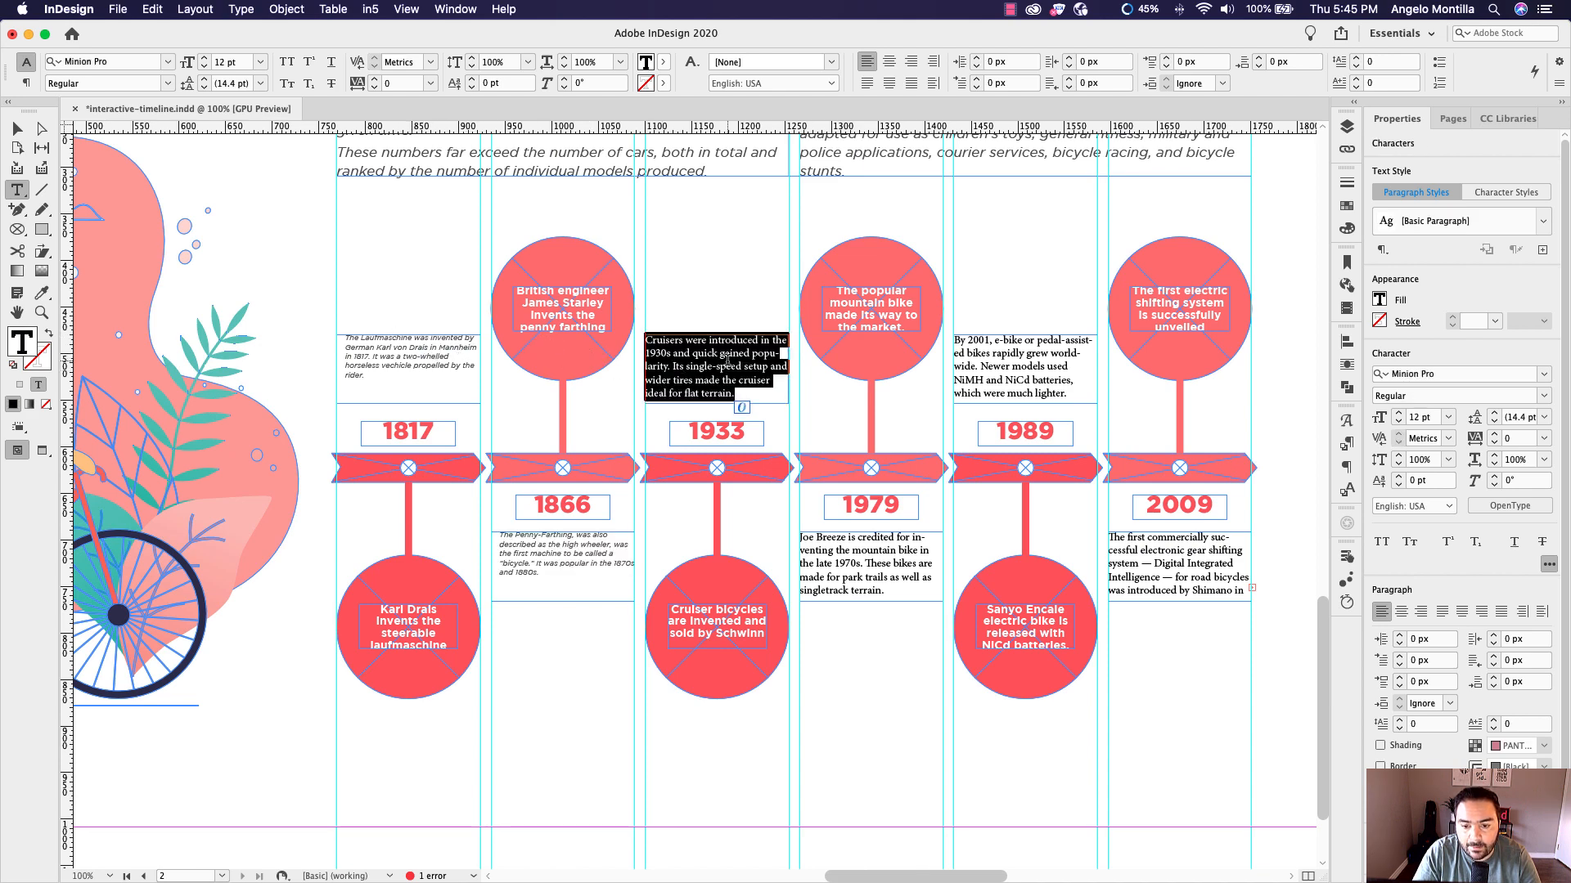
click(1543, 220)
click(1429, 281)
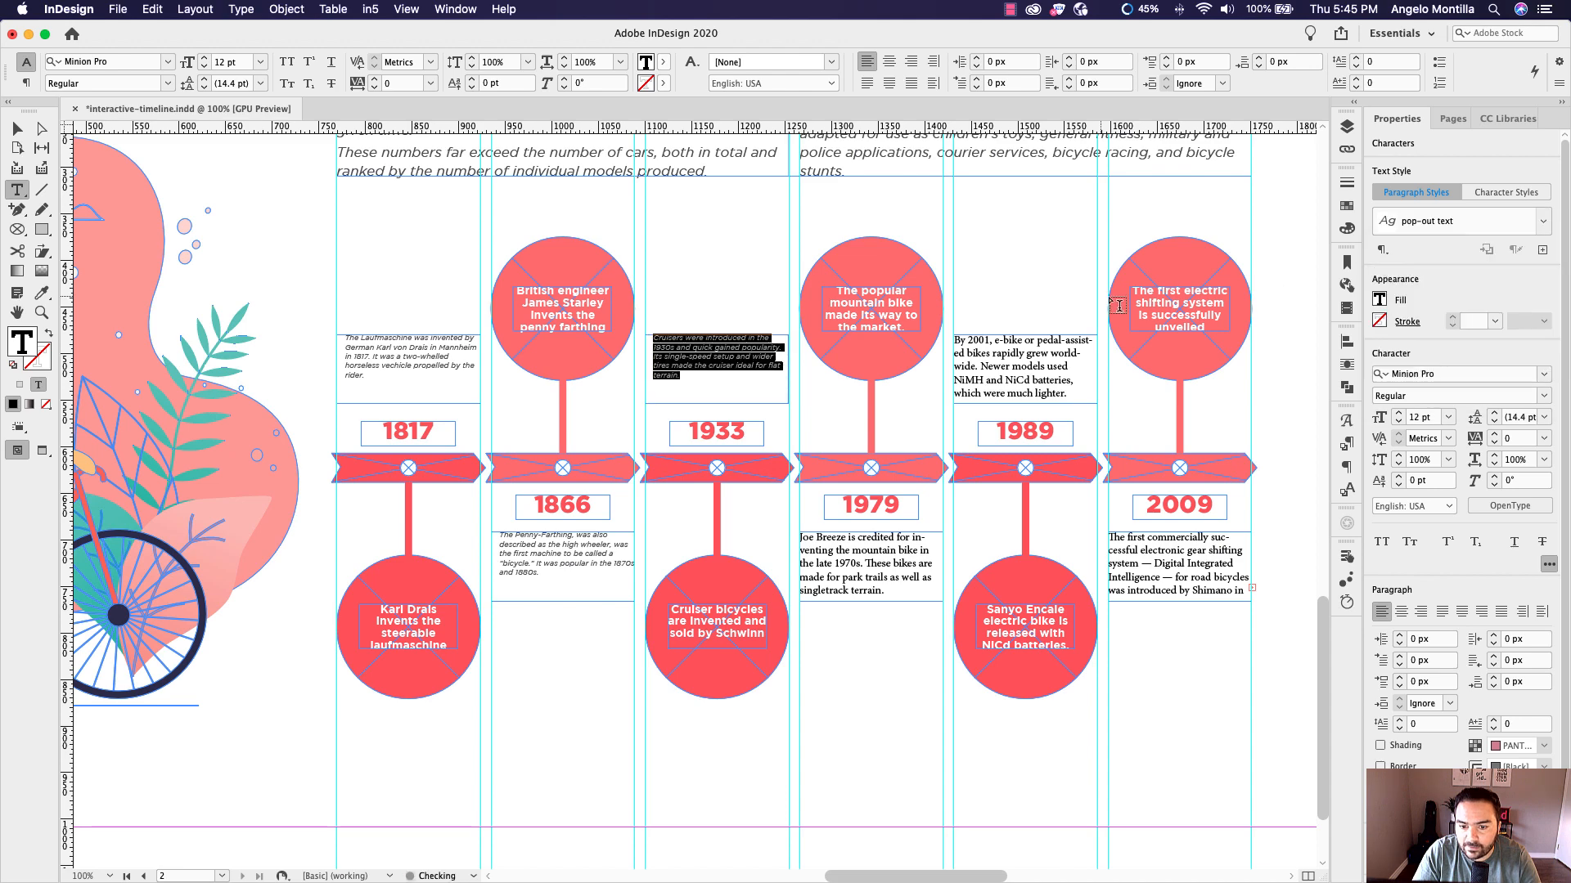
Apply the pop-out text paragraph style to the full descriptions below 1979 and above 1989
click(865, 570)
key(super+a)
click(1543, 221)
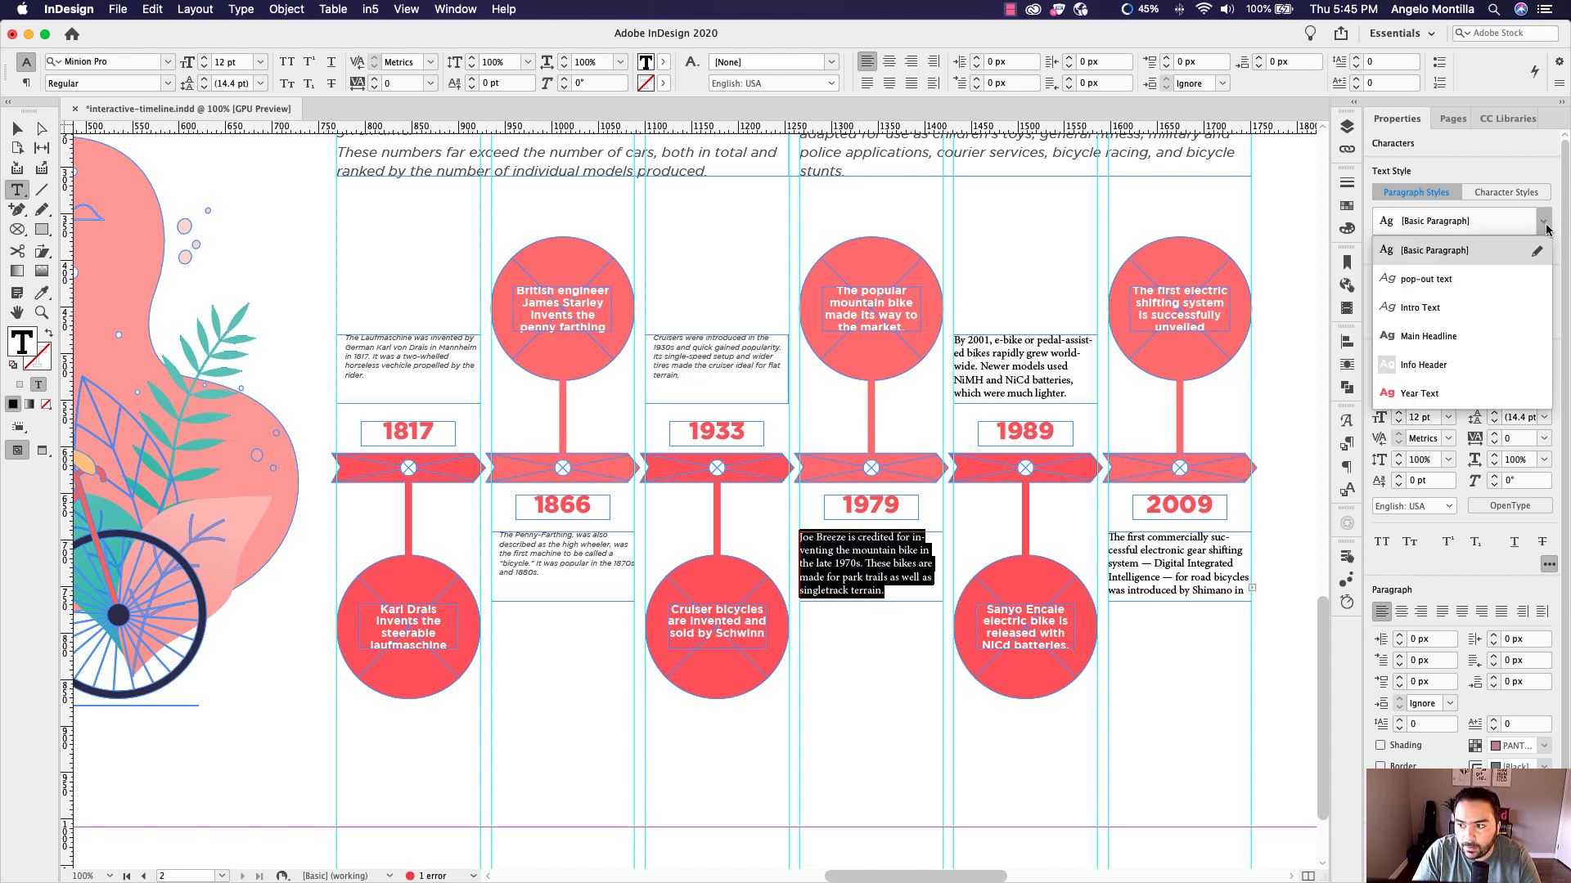
click(1438, 282)
click(1011, 354)
key(super+a)
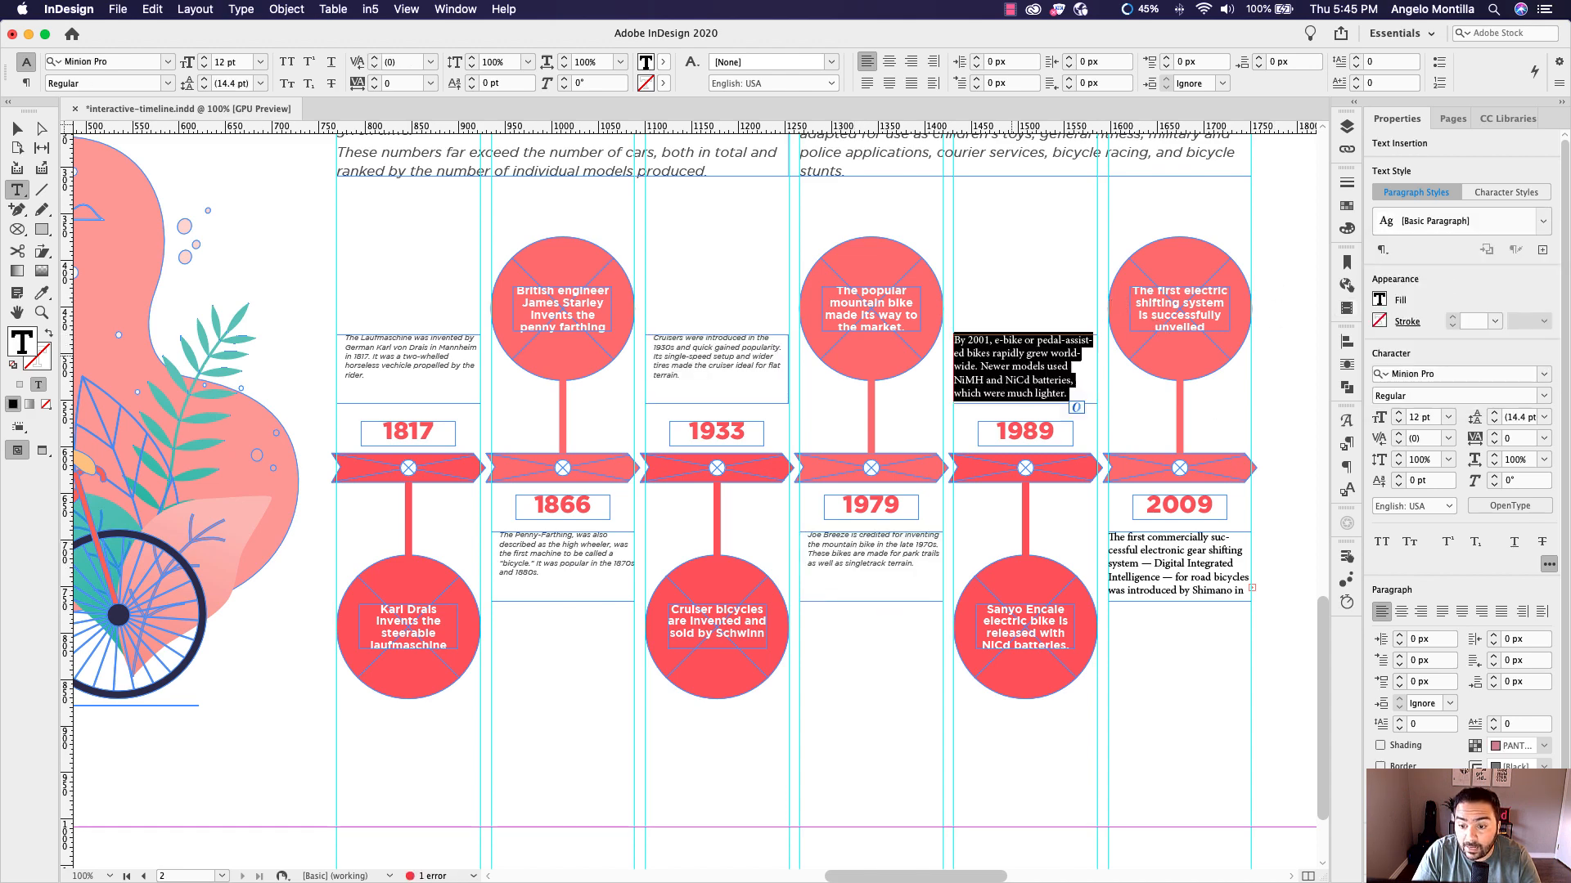
click(1543, 221)
click(1444, 279)
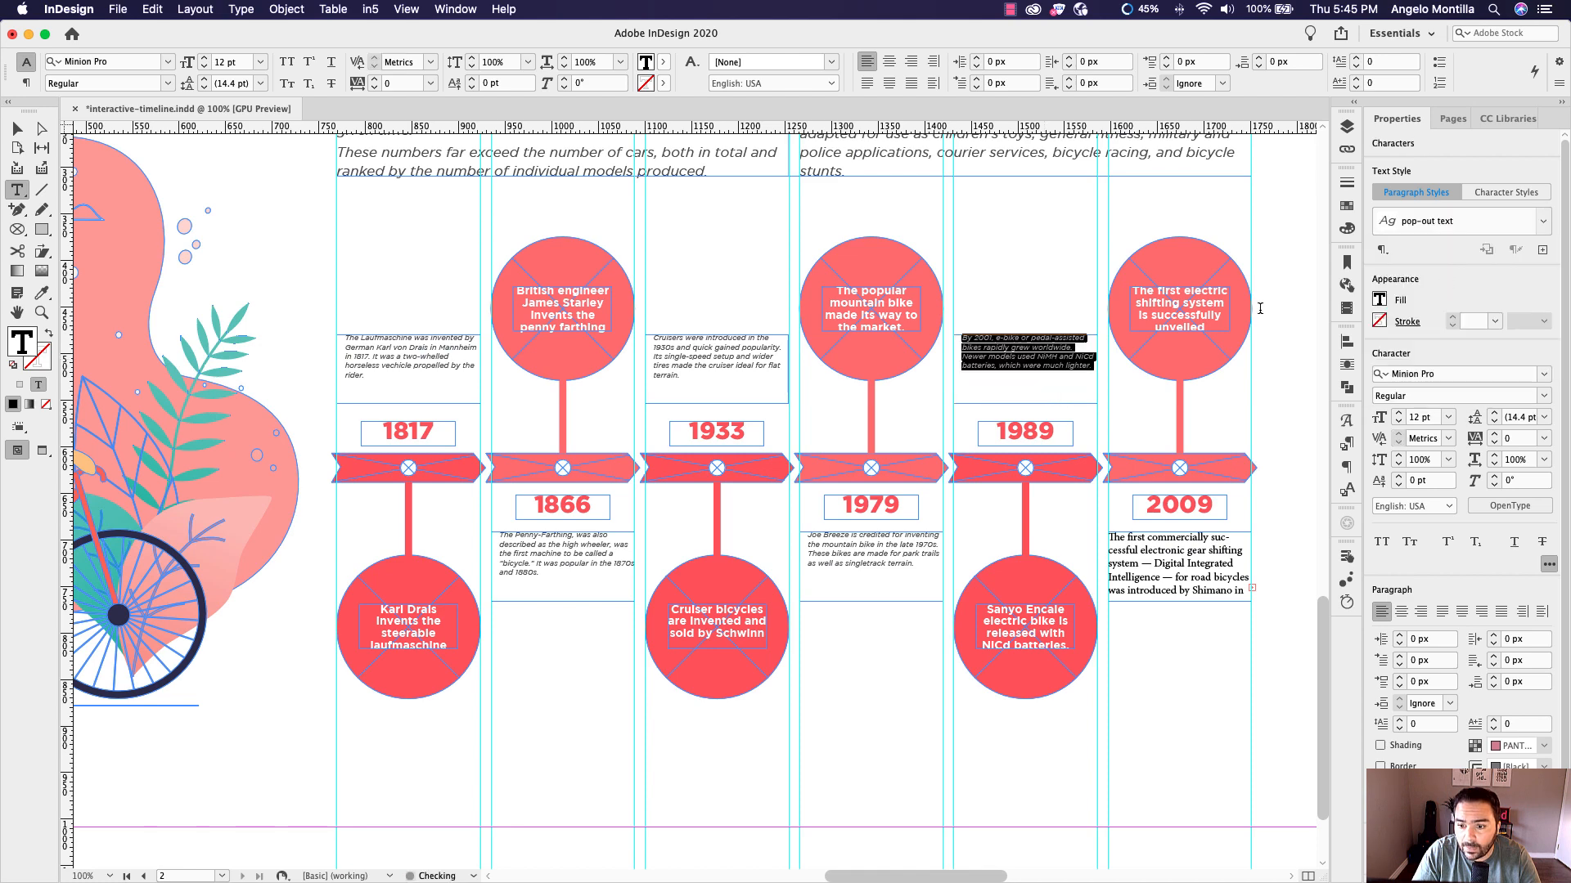
Apply the pop-out text paragraph style to the whole description below 2009 and leave text editing
click(1165, 540)
key(super+a)
click(1542, 221)
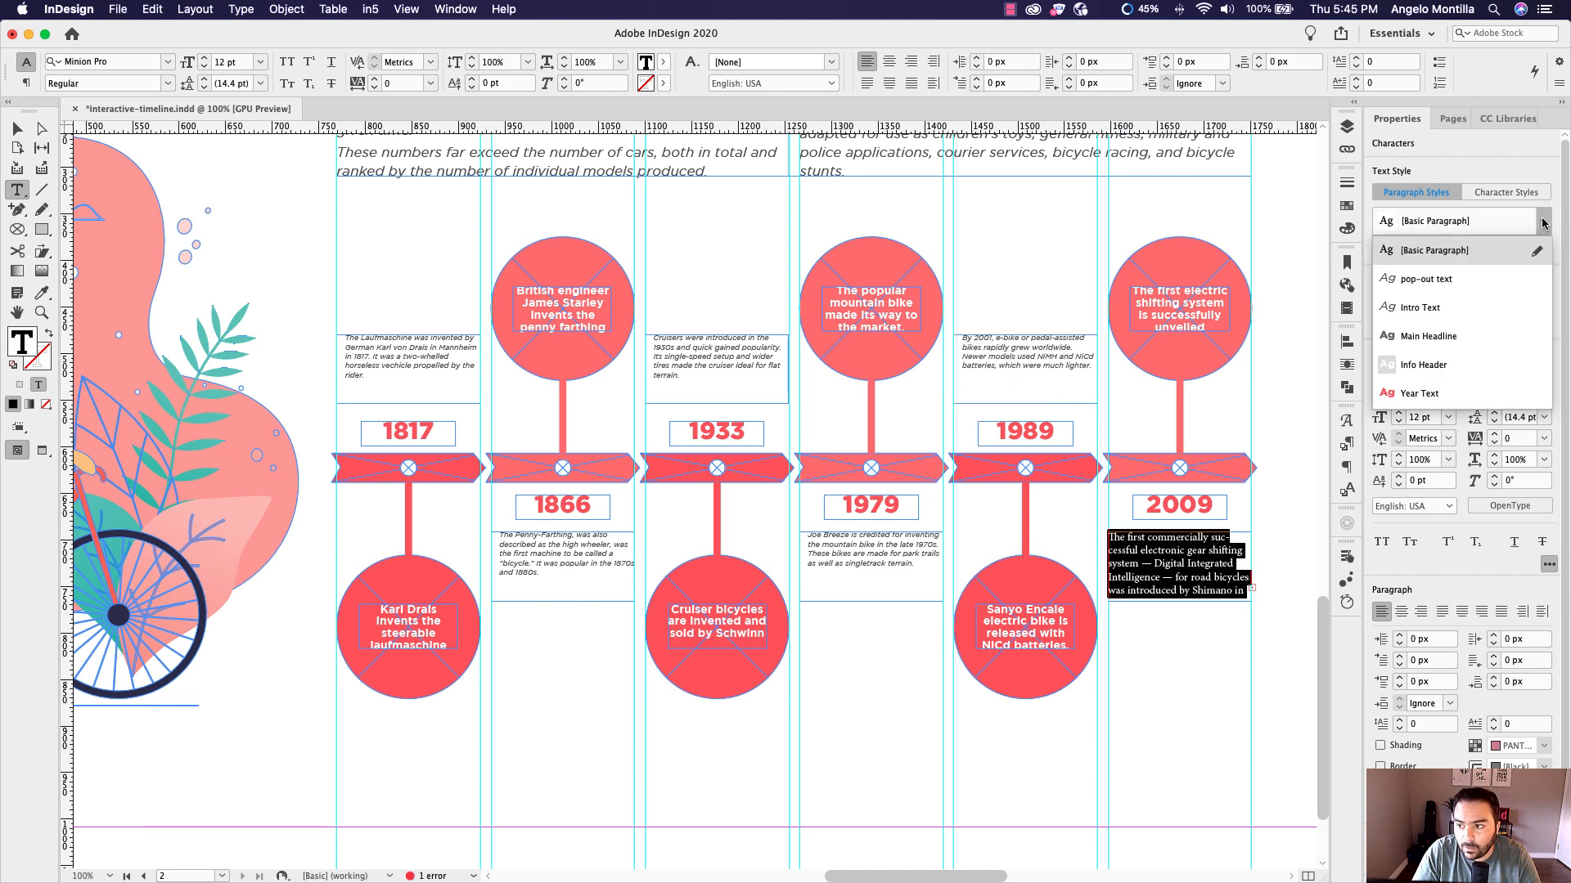
click(1444, 279)
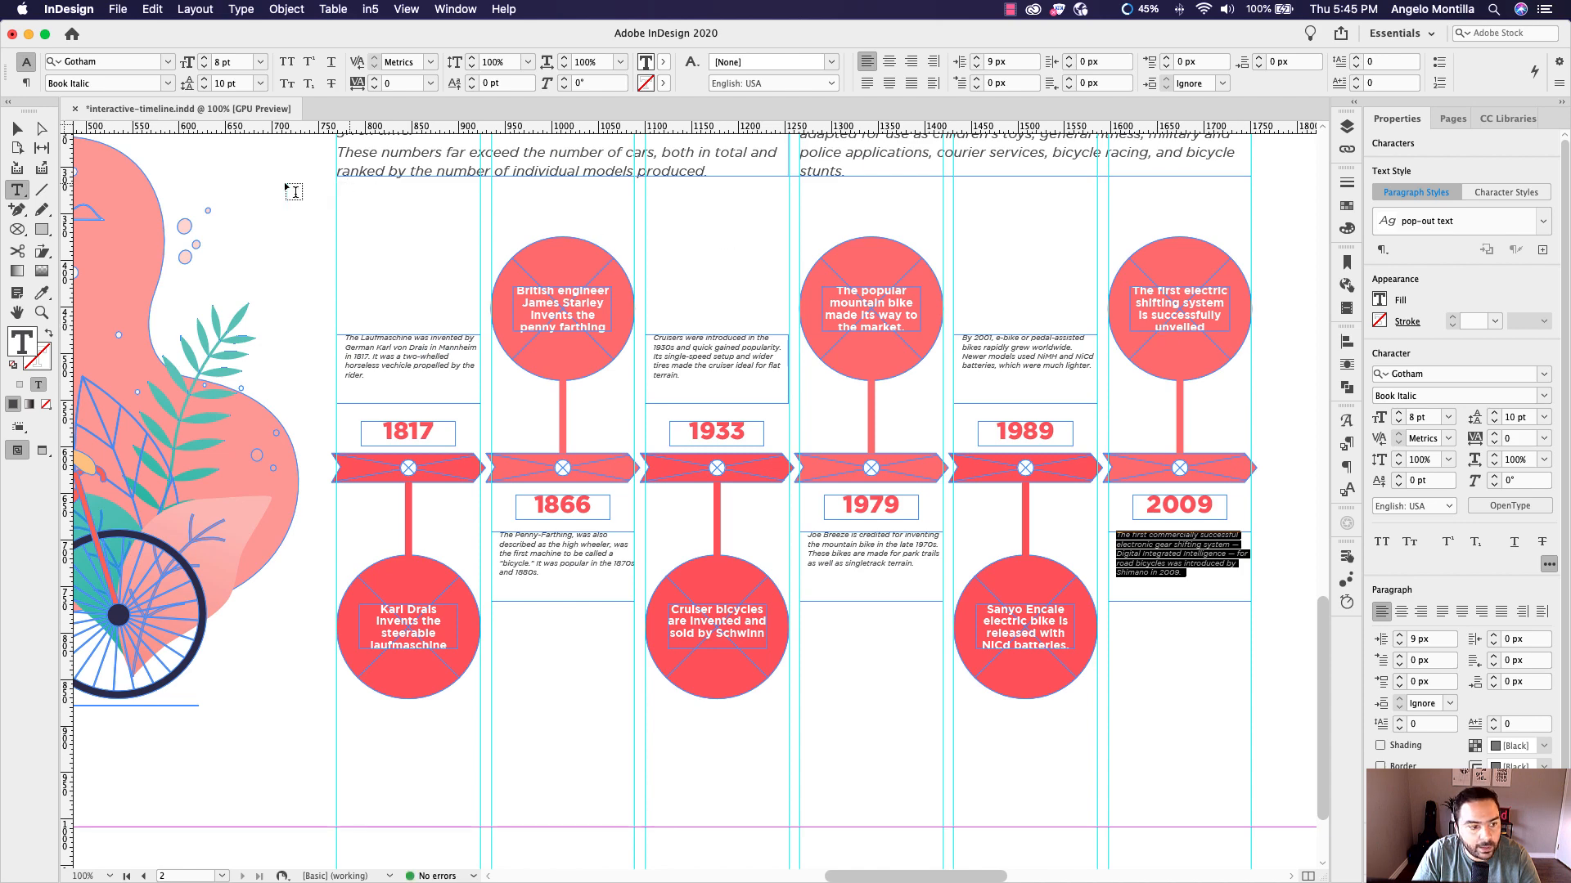
click(16, 128)
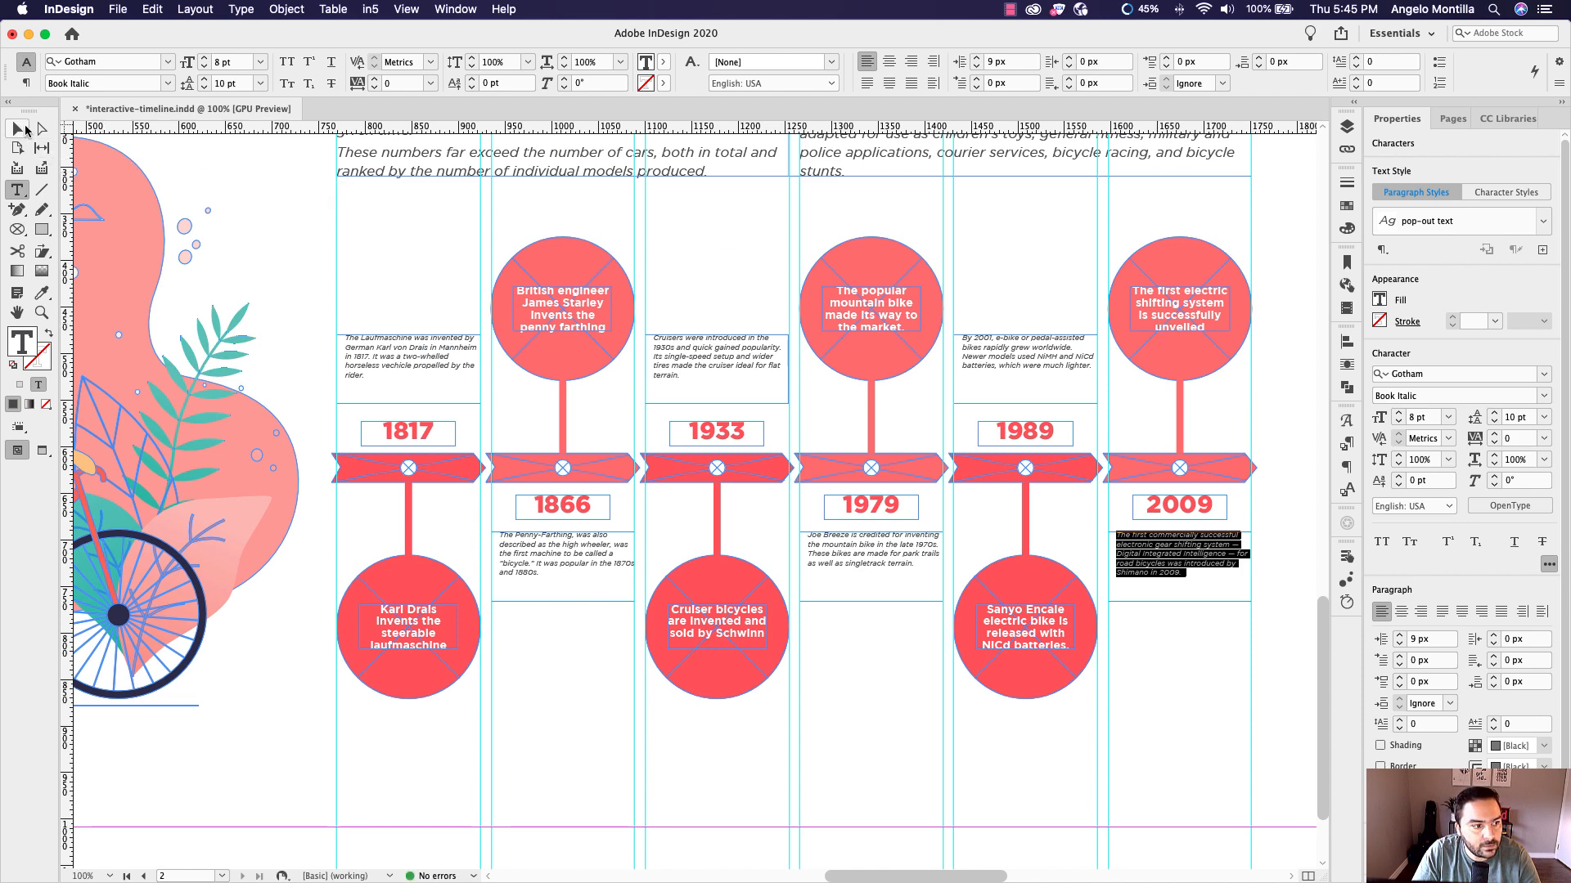
click(413, 360)
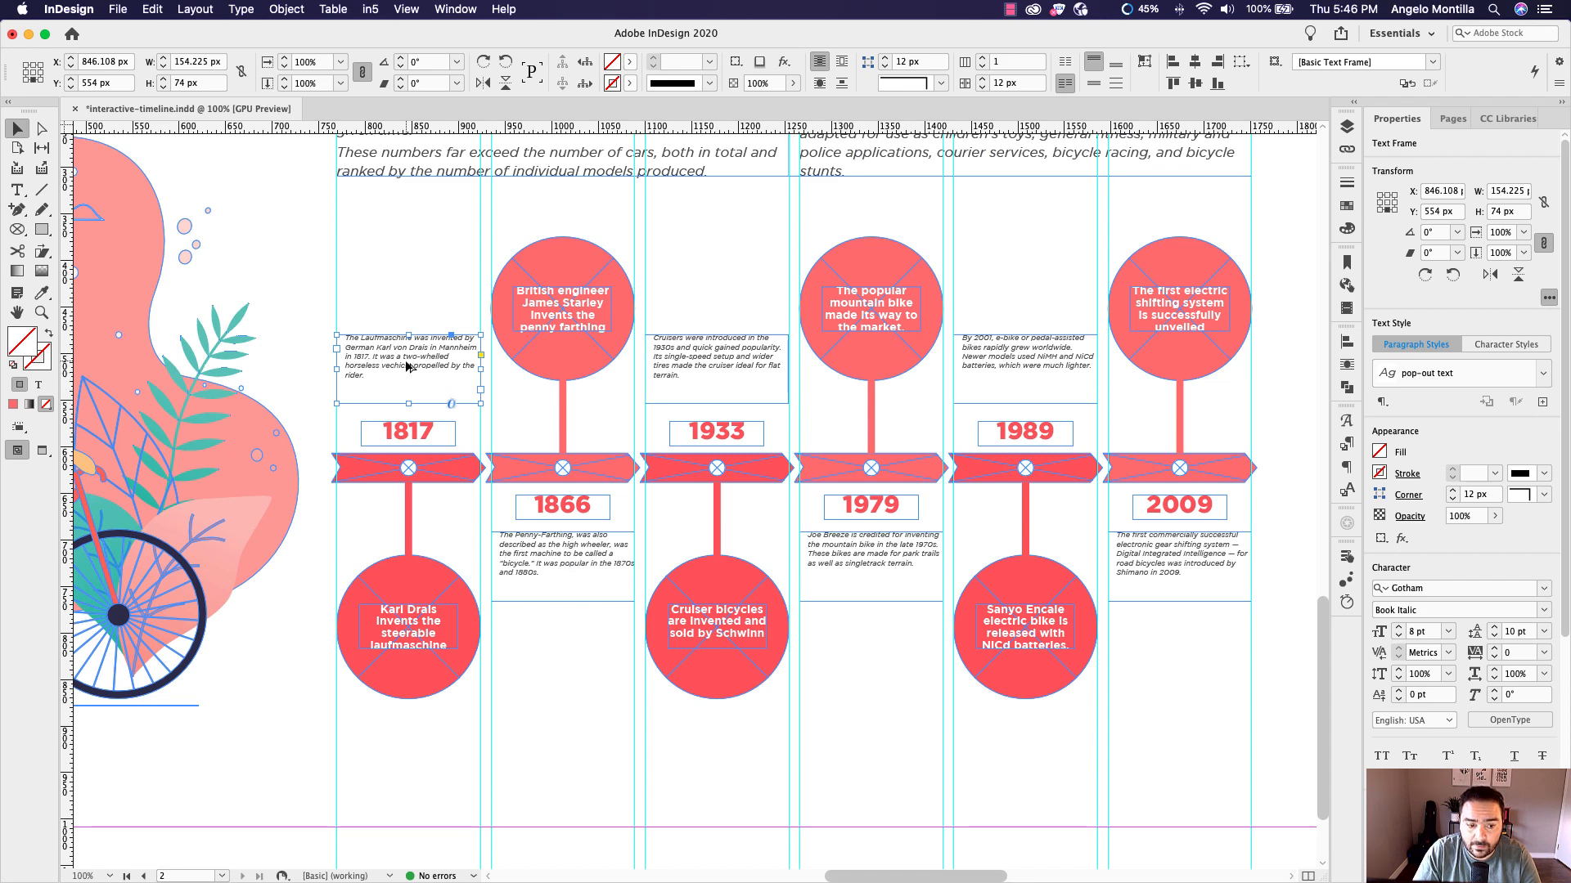
key(super+b)
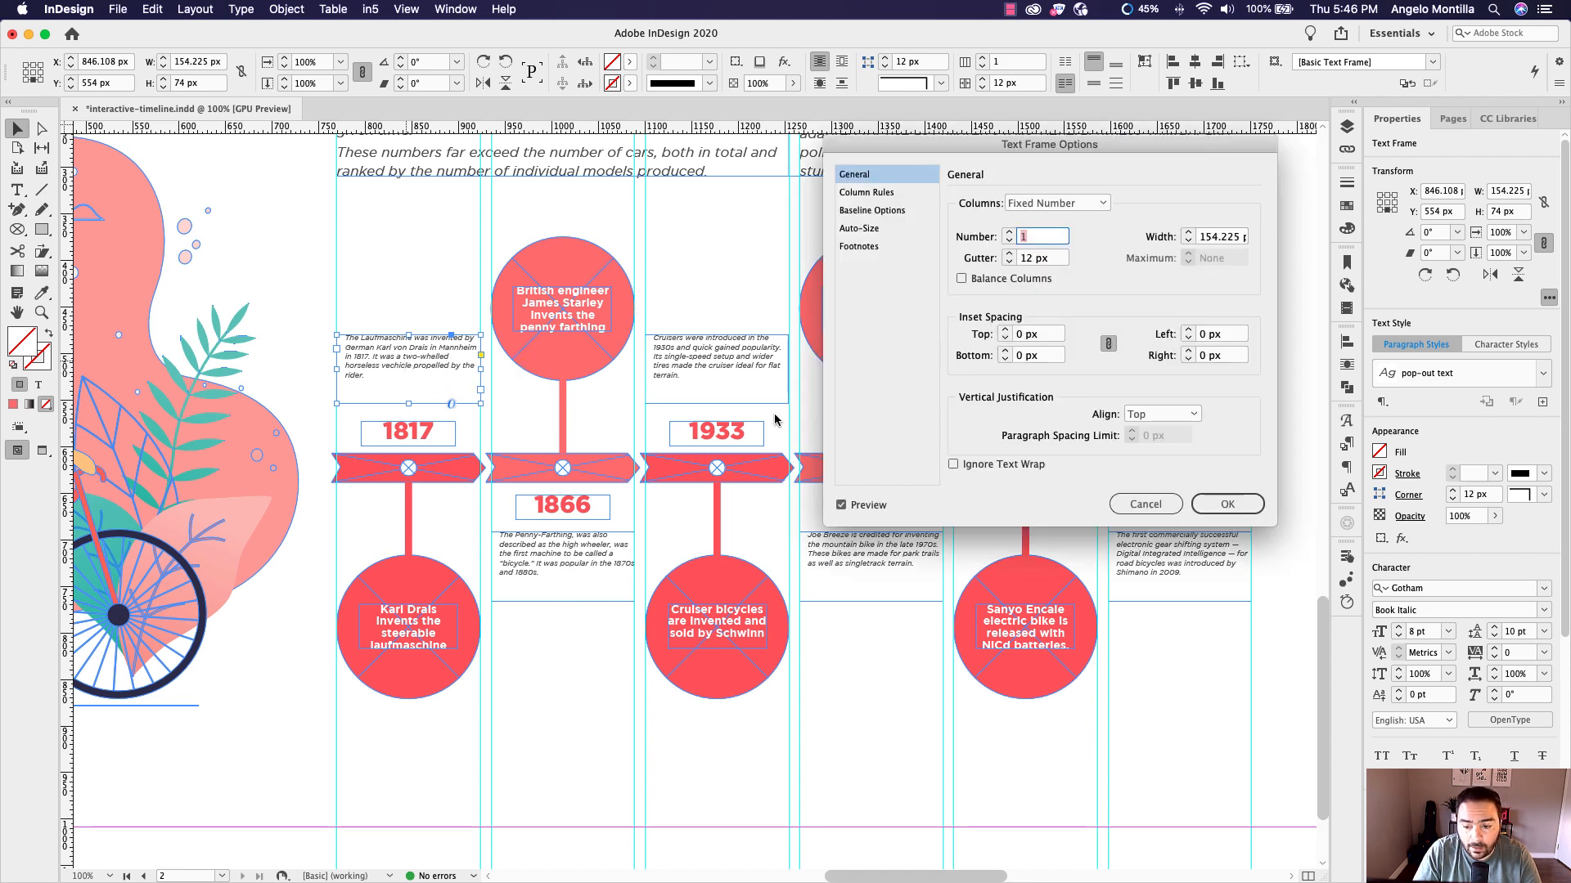
click(1145, 504)
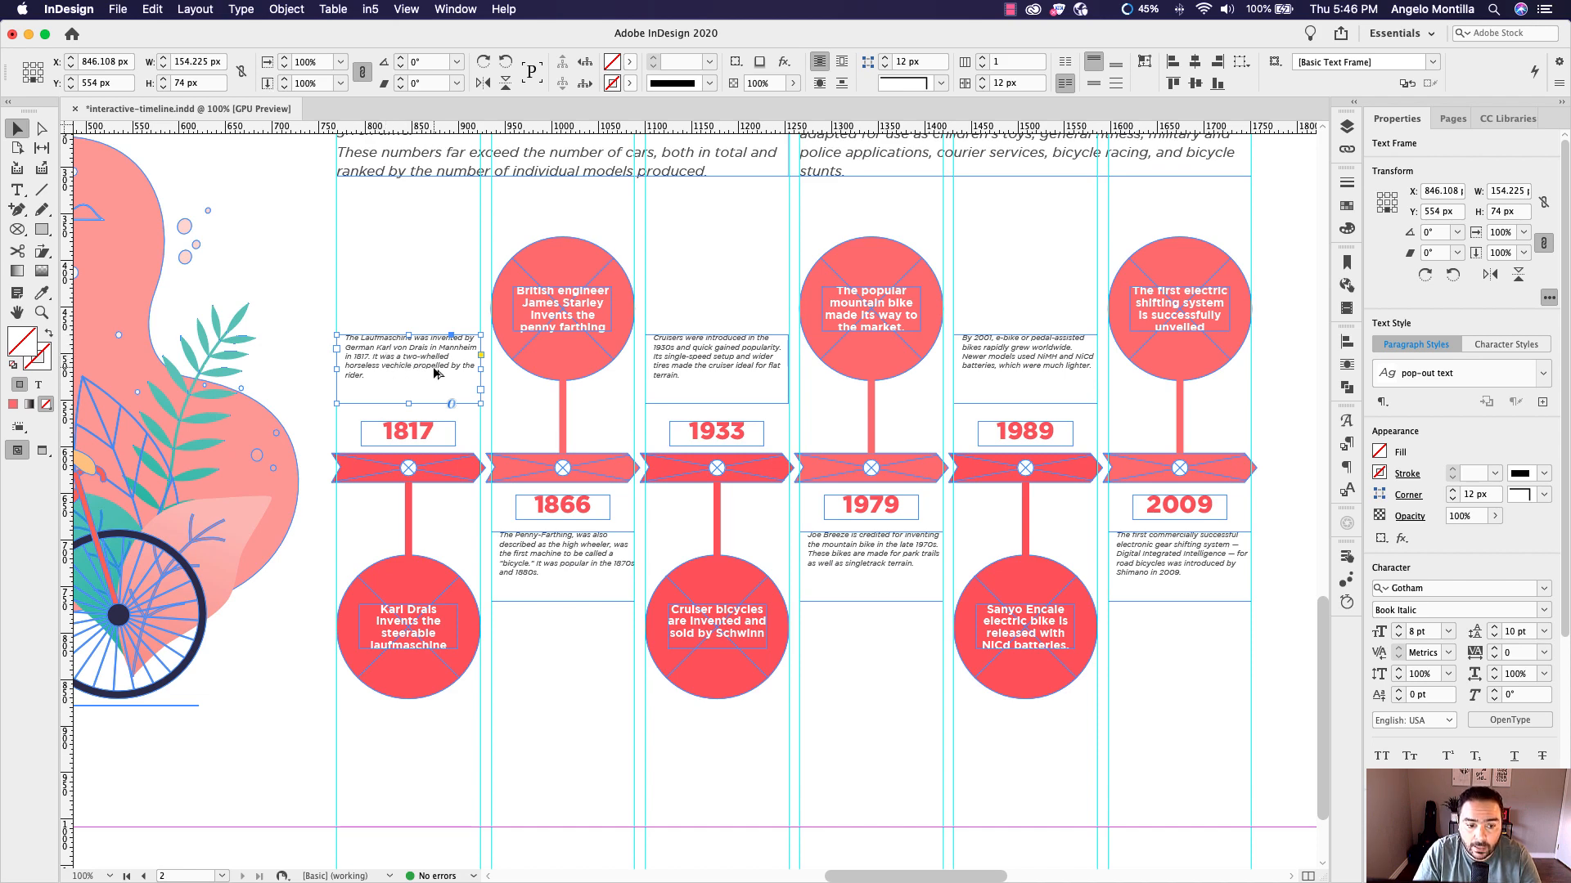
key(super+b)
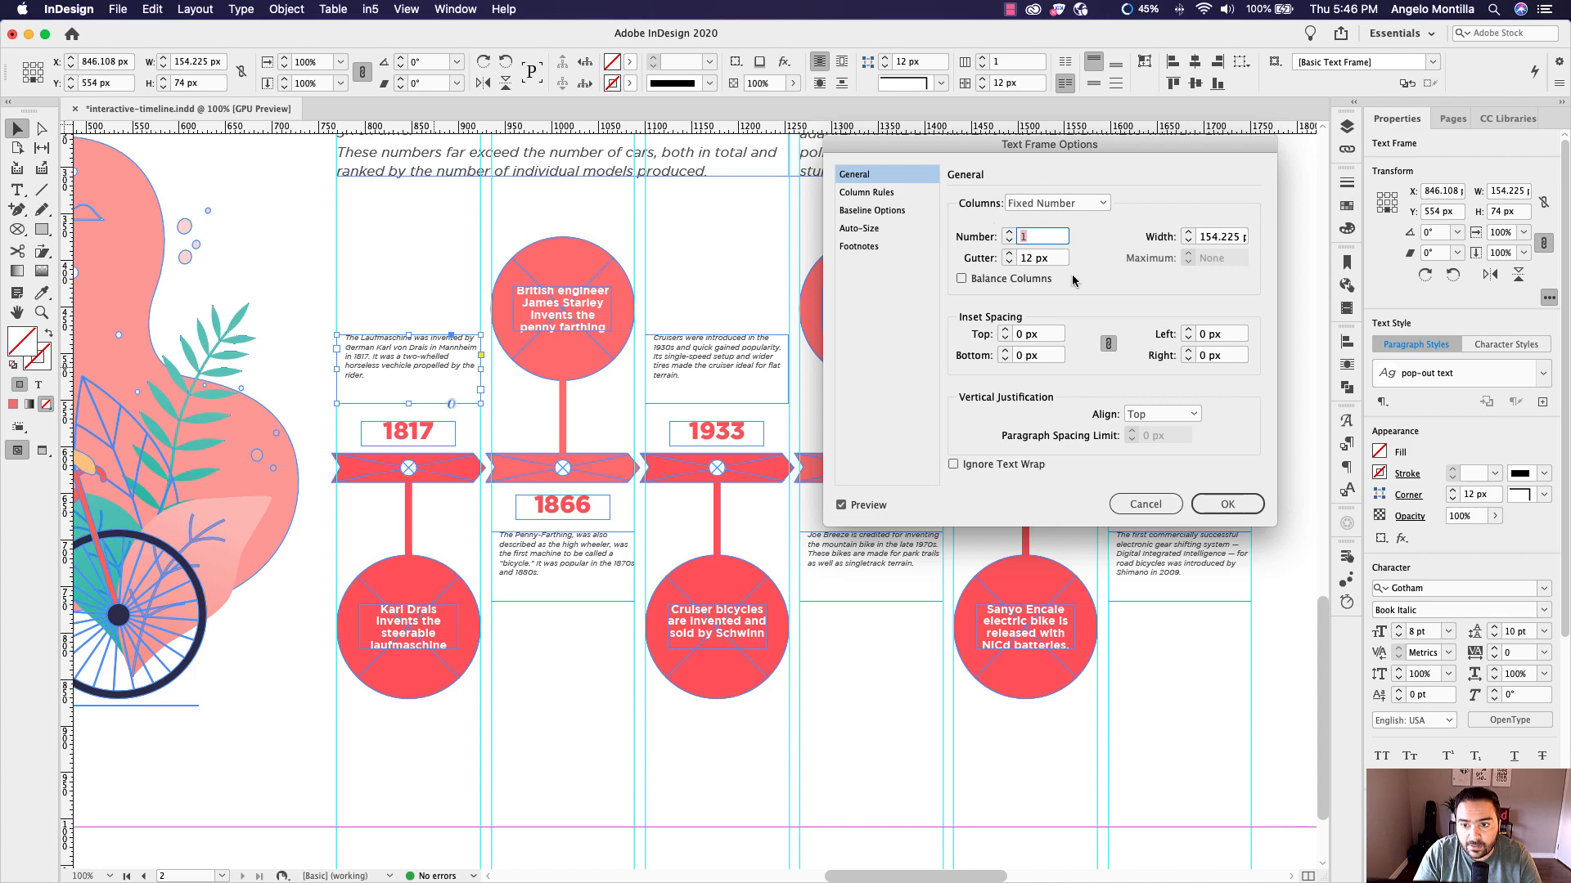
click(1145, 504)
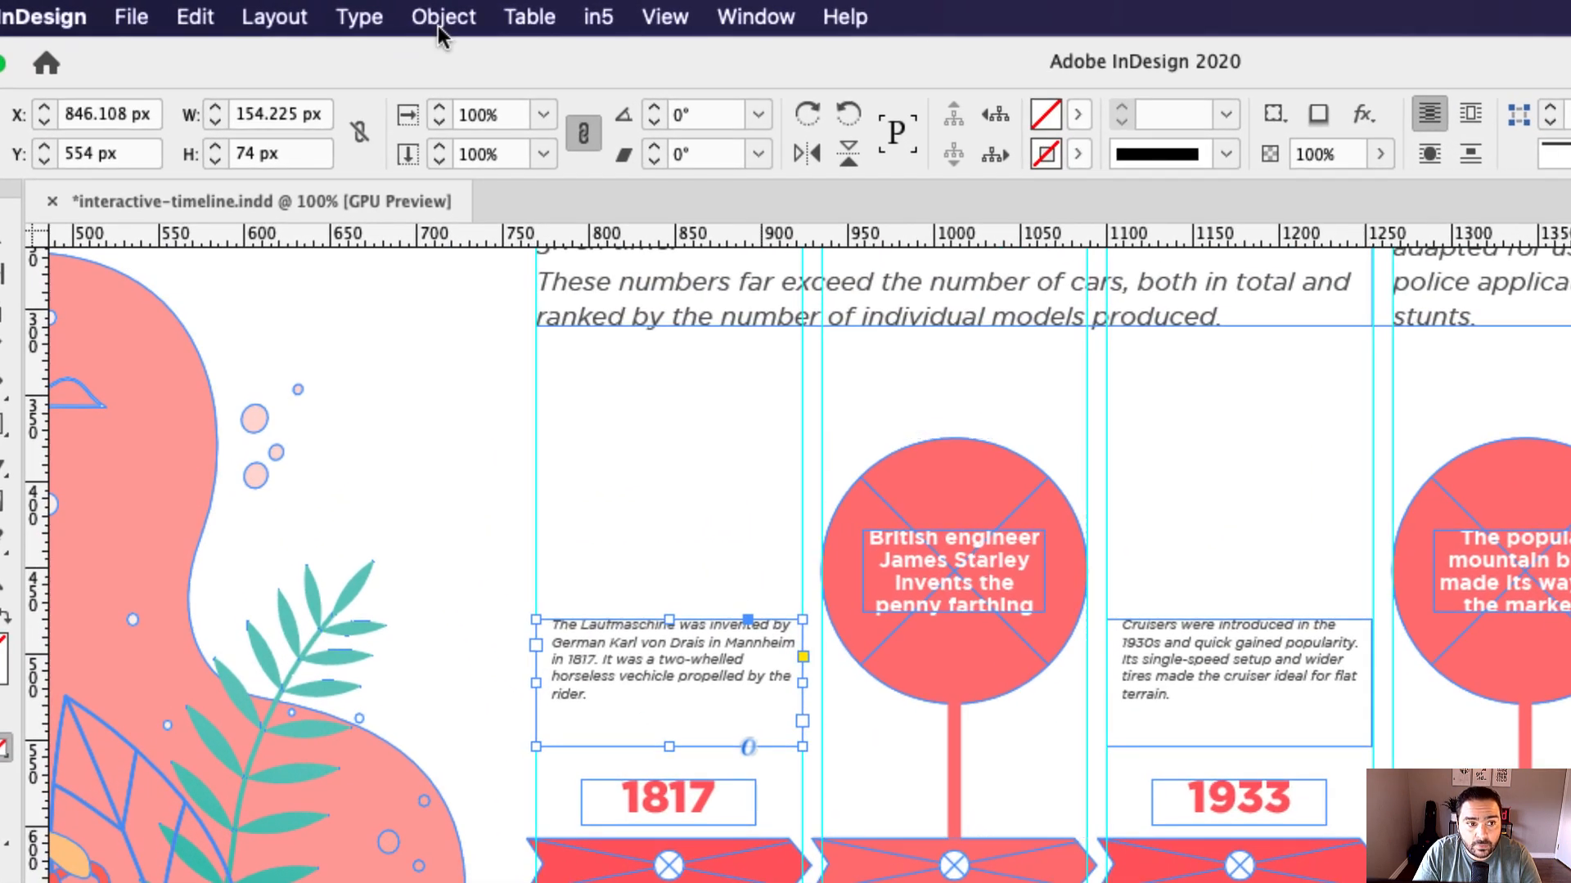
Set the Laufmaschine description frame's linked inset spacing to 6 px on all four sides in Text Frame Options
click(443, 17)
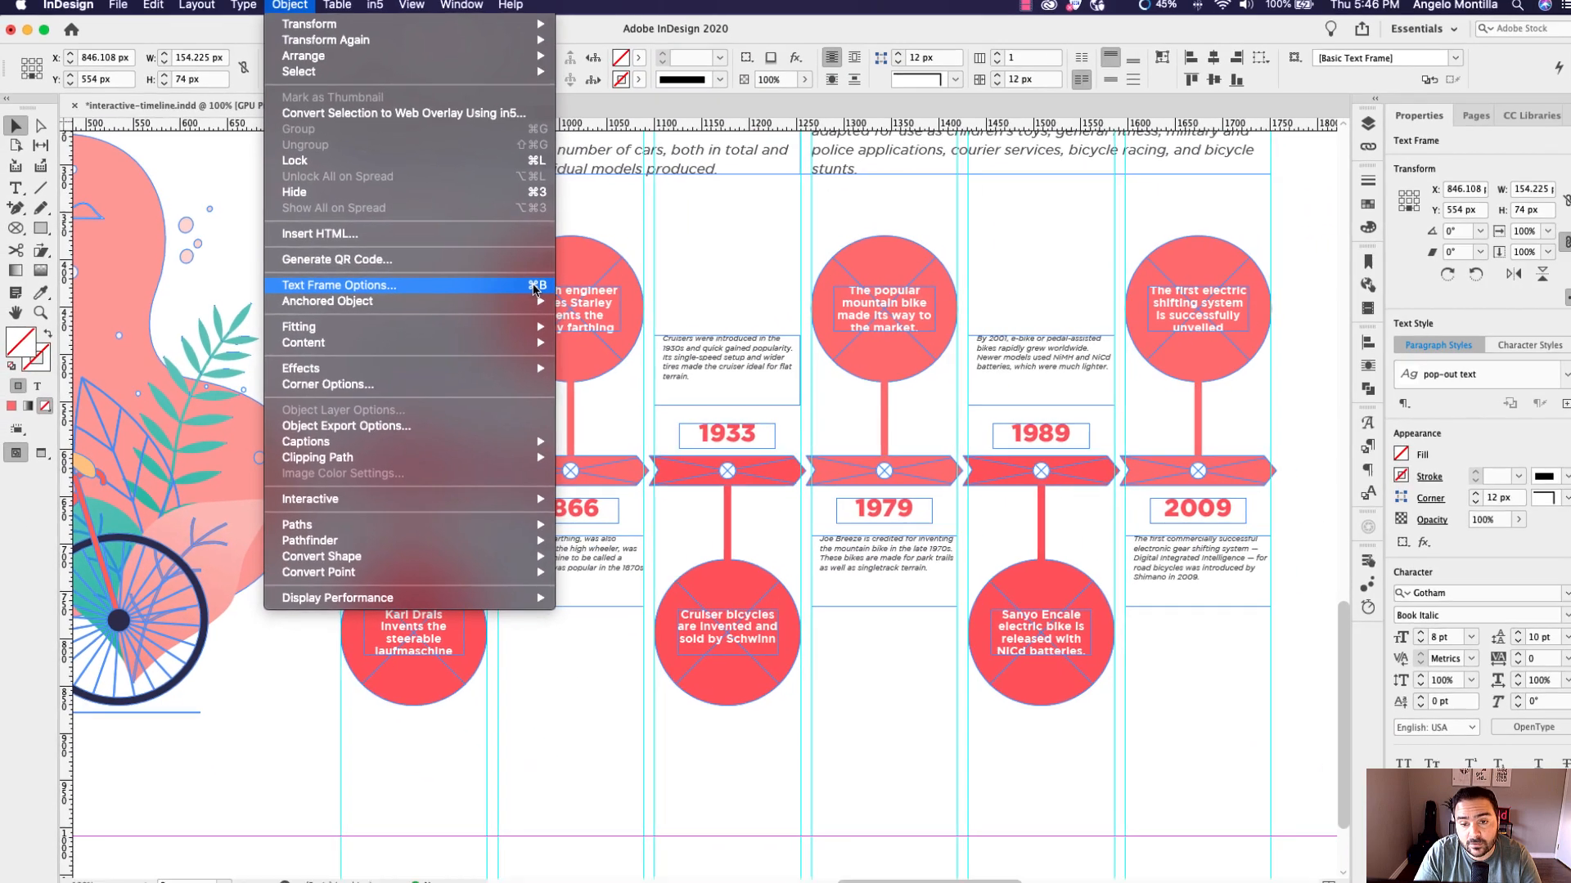
mouse_move(261, 9)
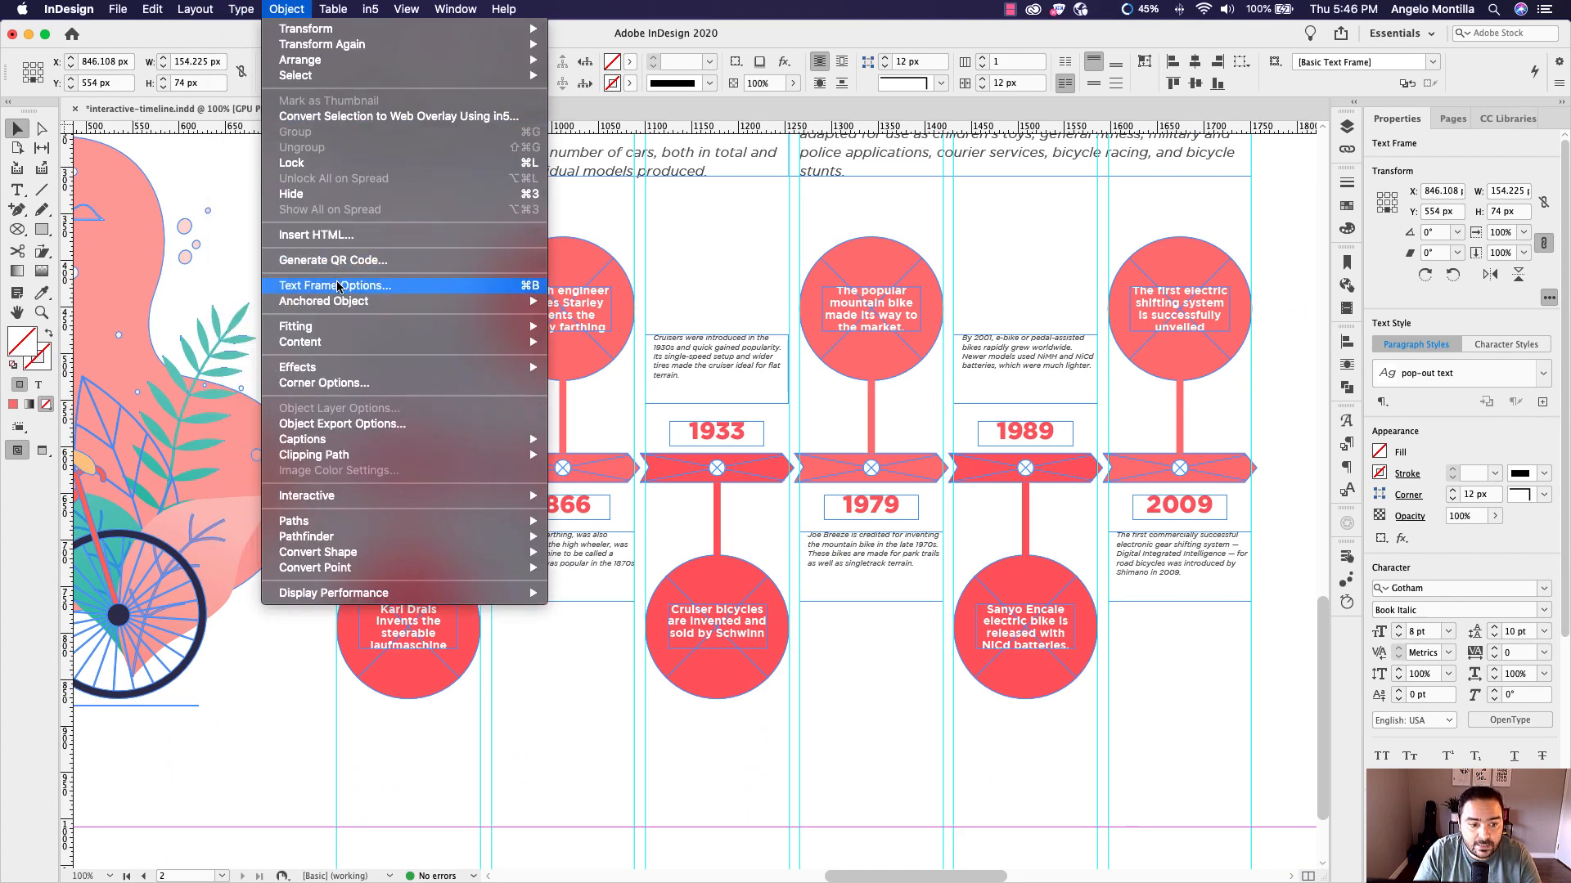
click(337, 285)
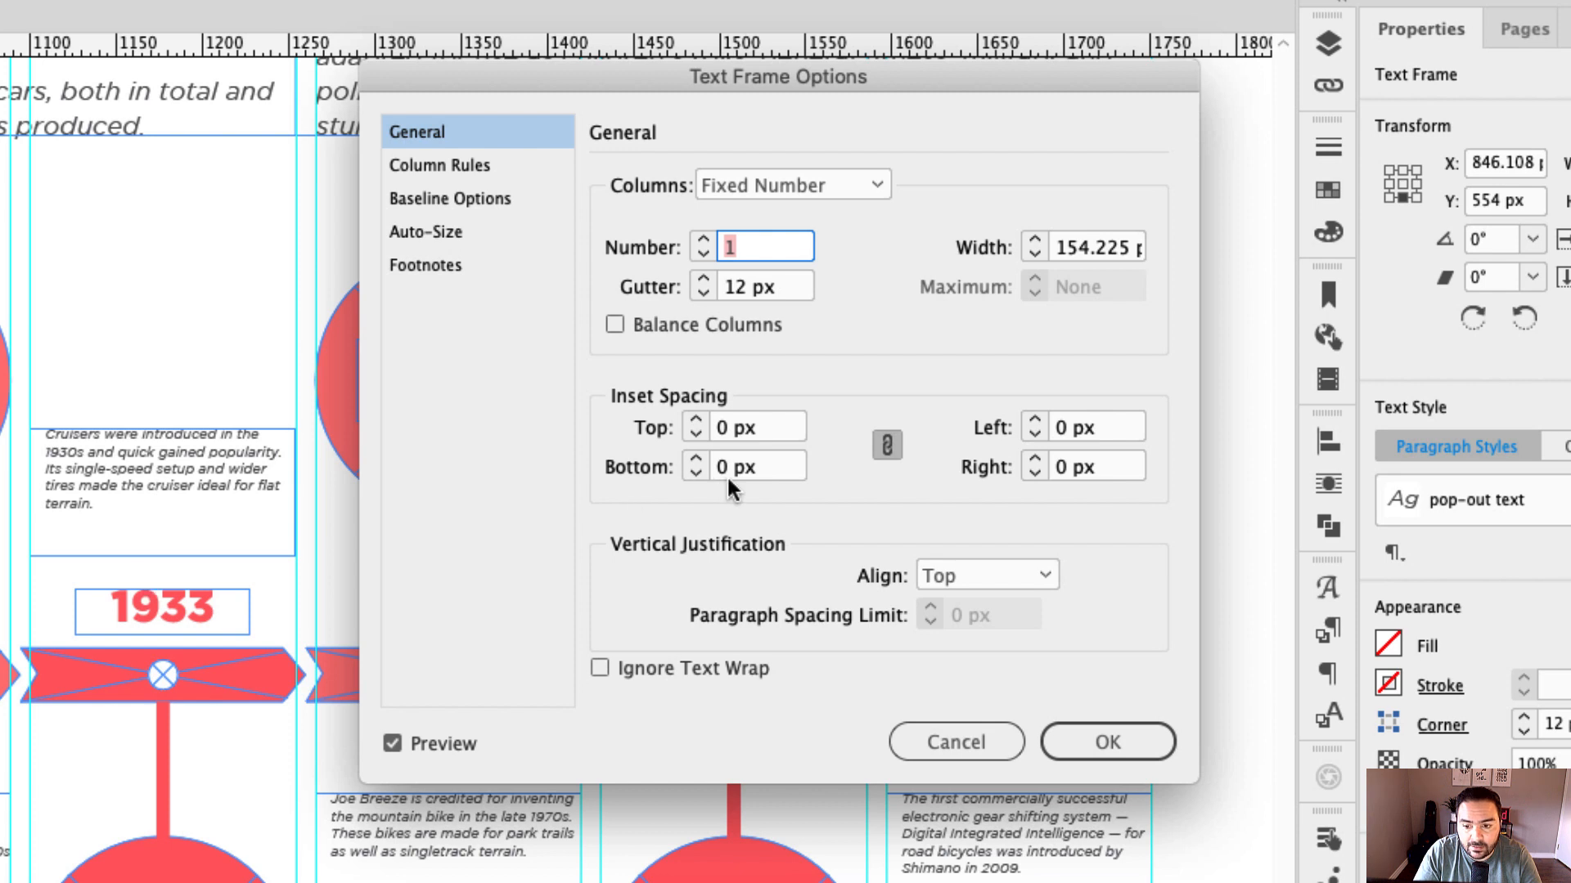
click(718, 430)
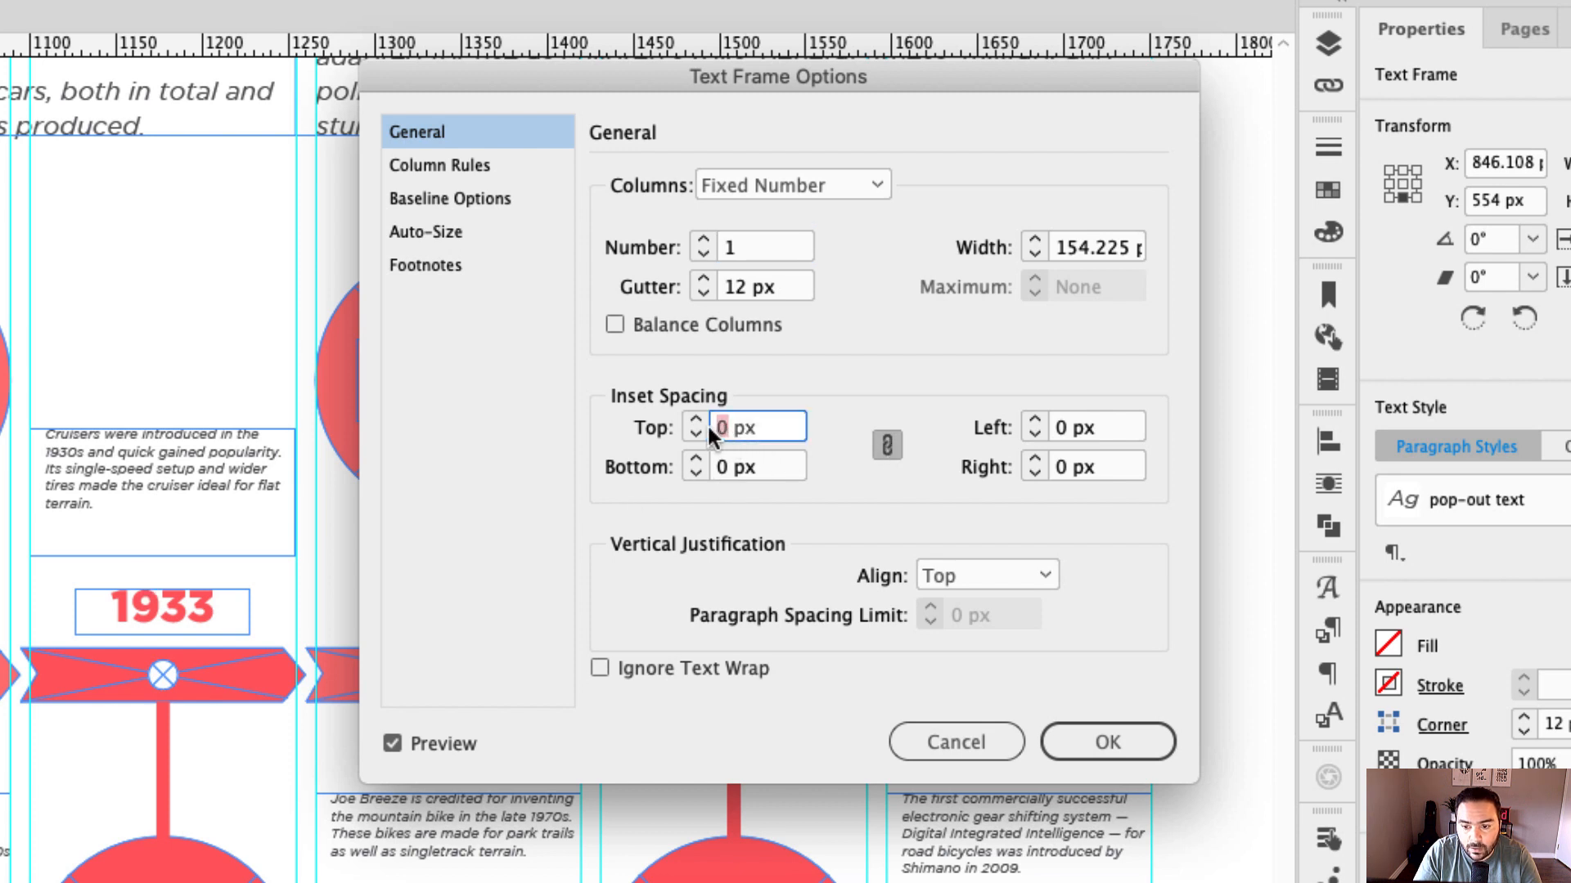
text(9)
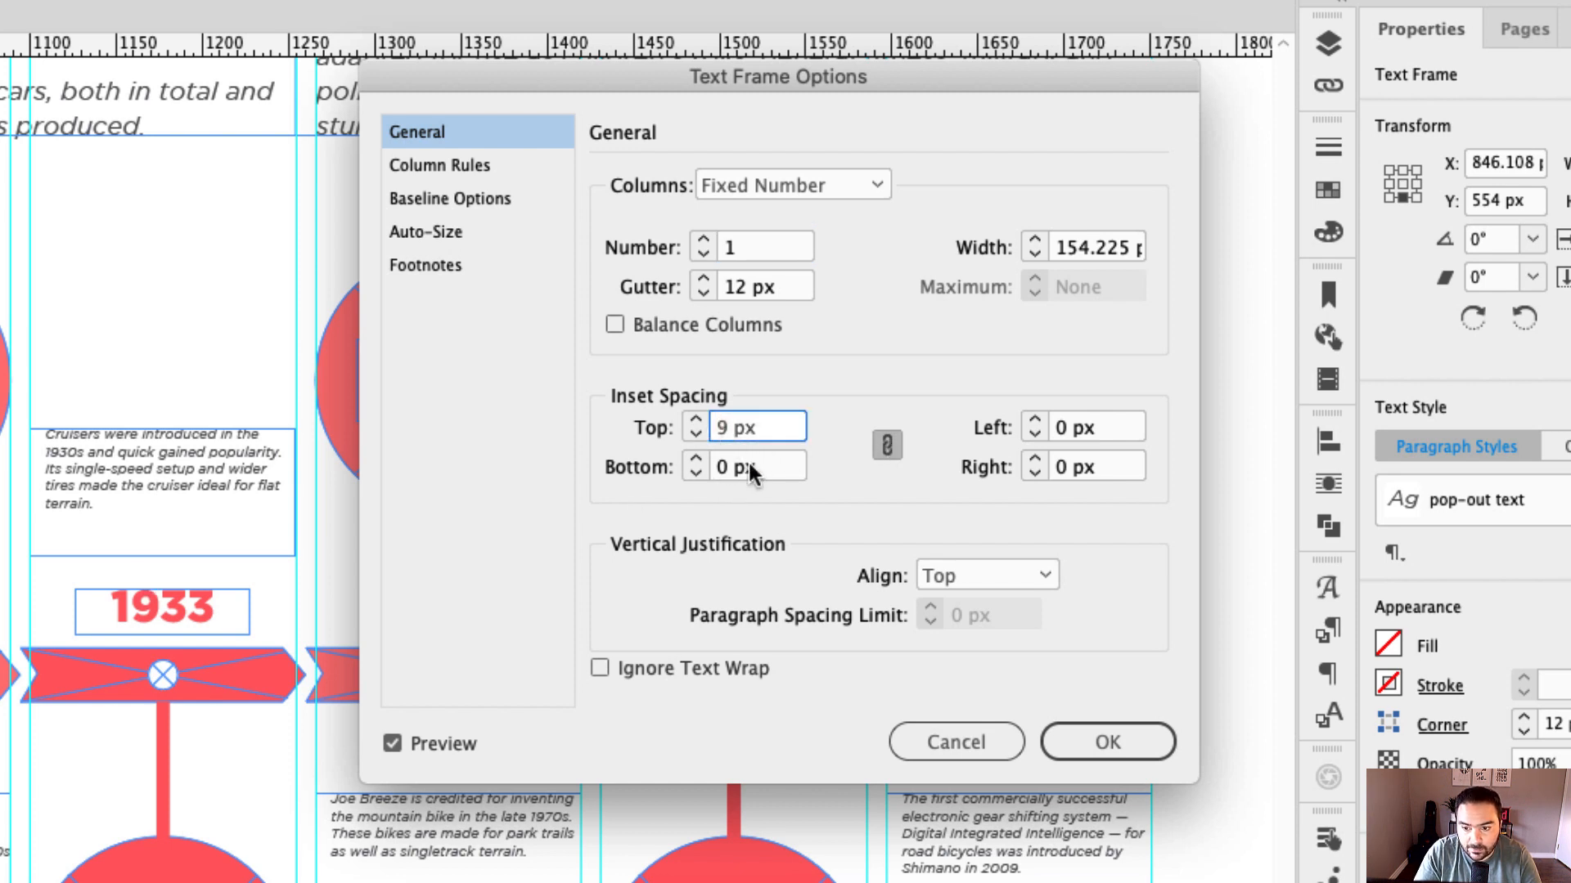
click(715, 469)
text(6)
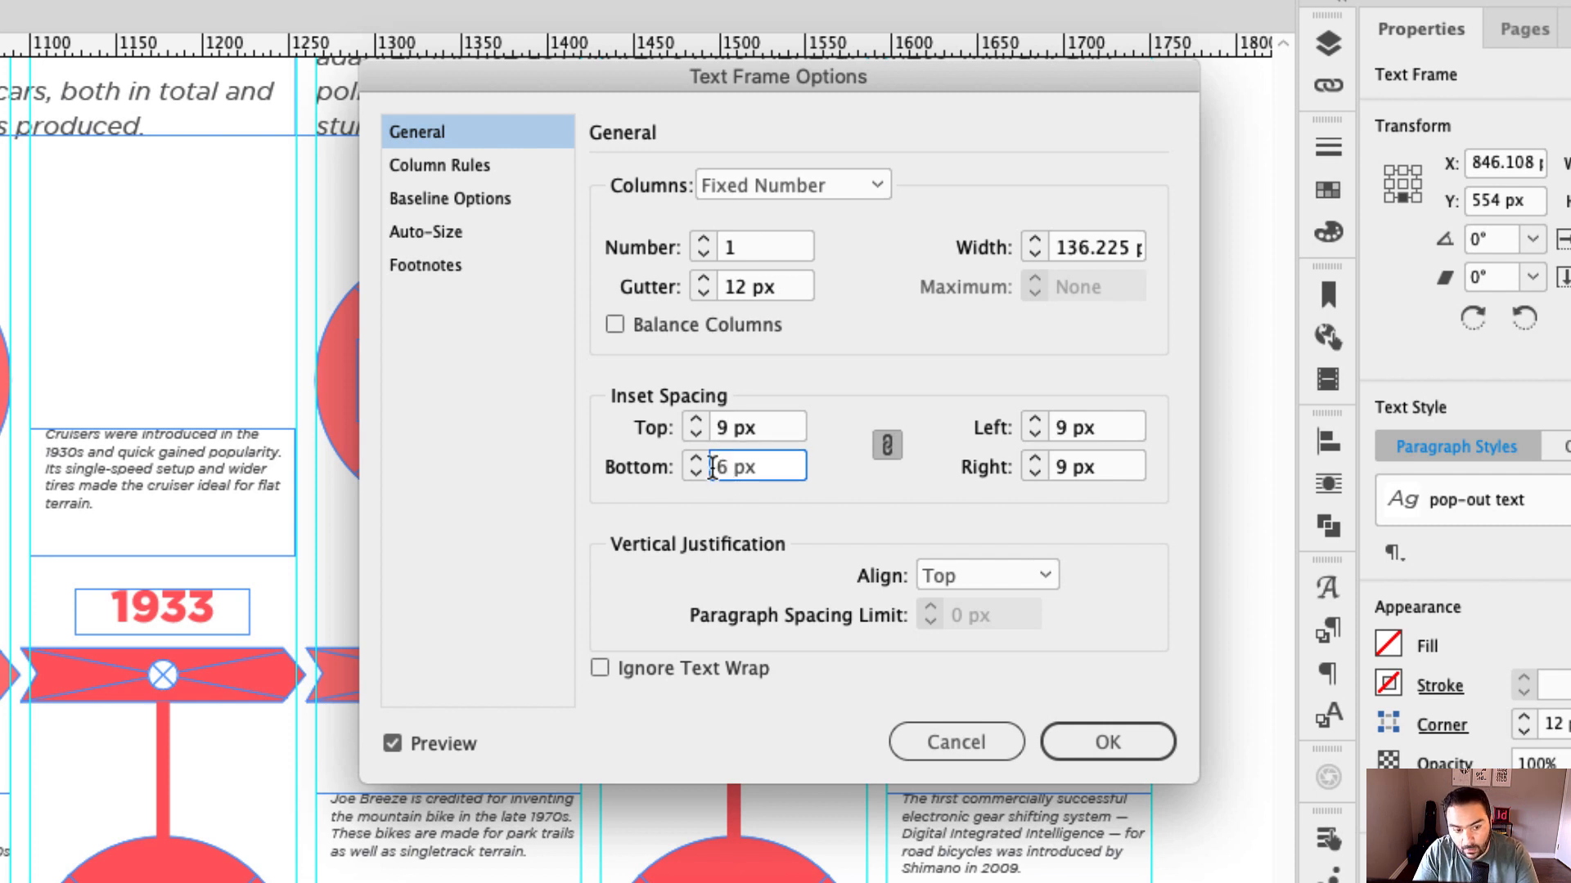
click(1068, 431)
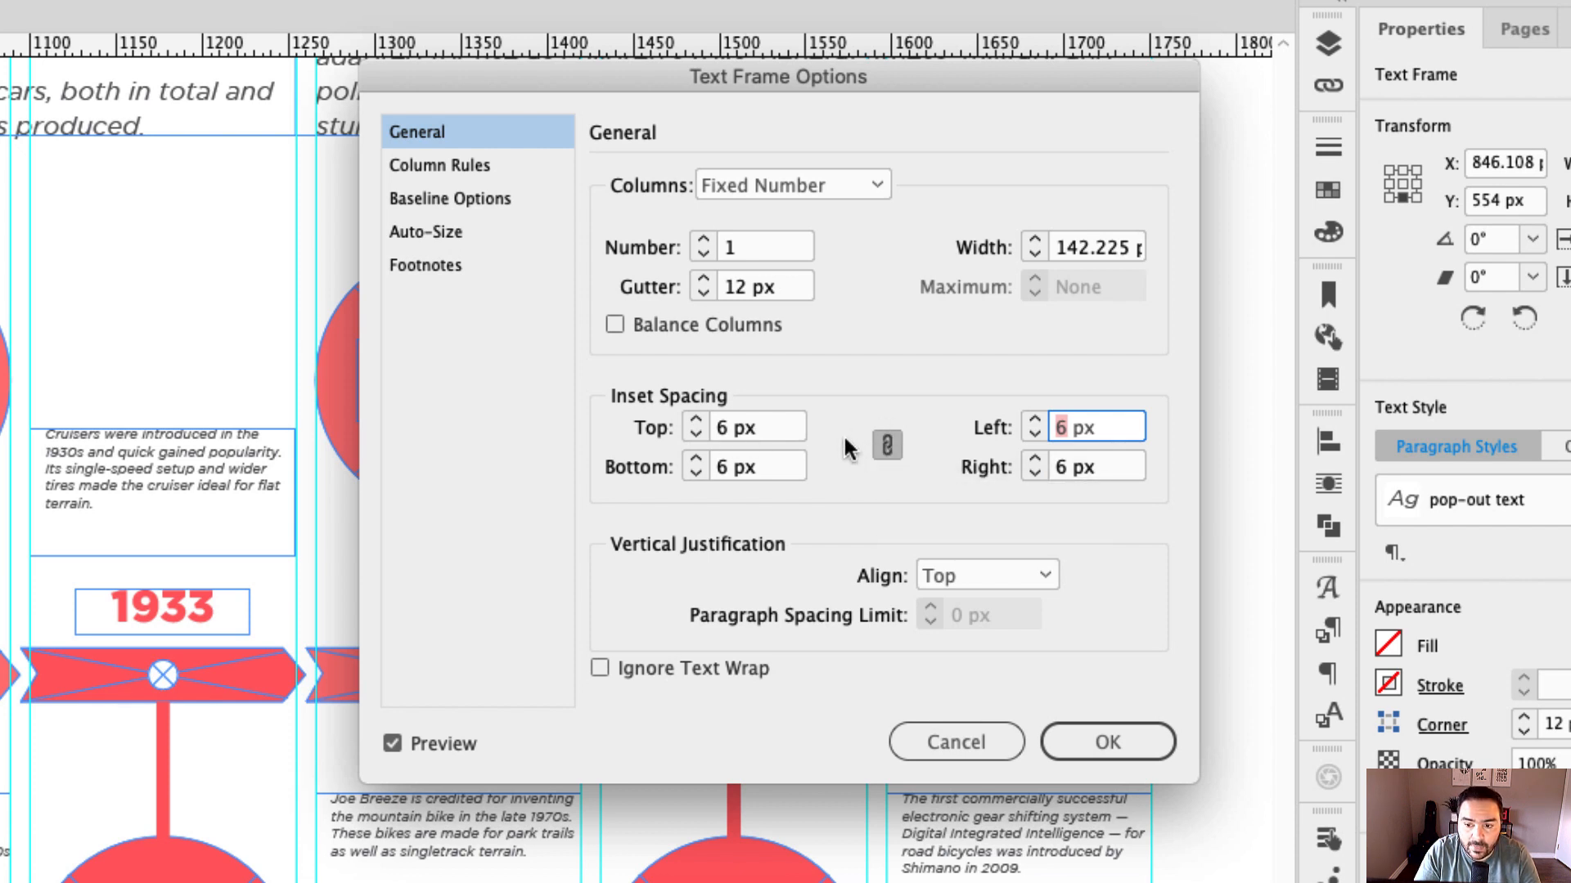
Unlink the inset spacing values, set only the top inset to 9 px, and apply the frame options
click(888, 448)
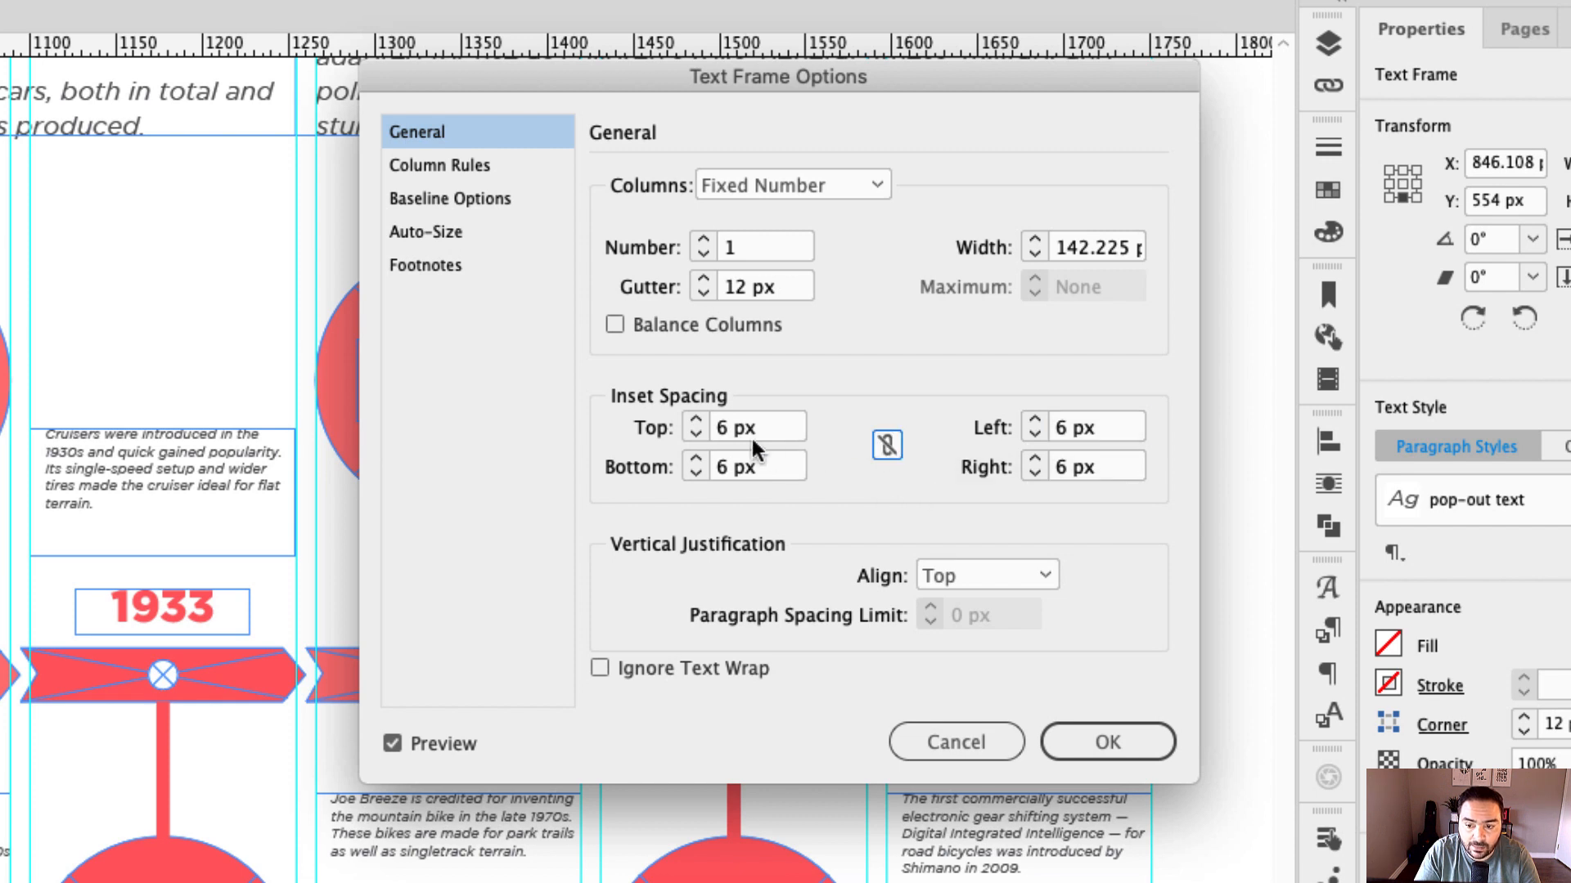
click(725, 438)
key(Up)
key(Up)
key(Up)
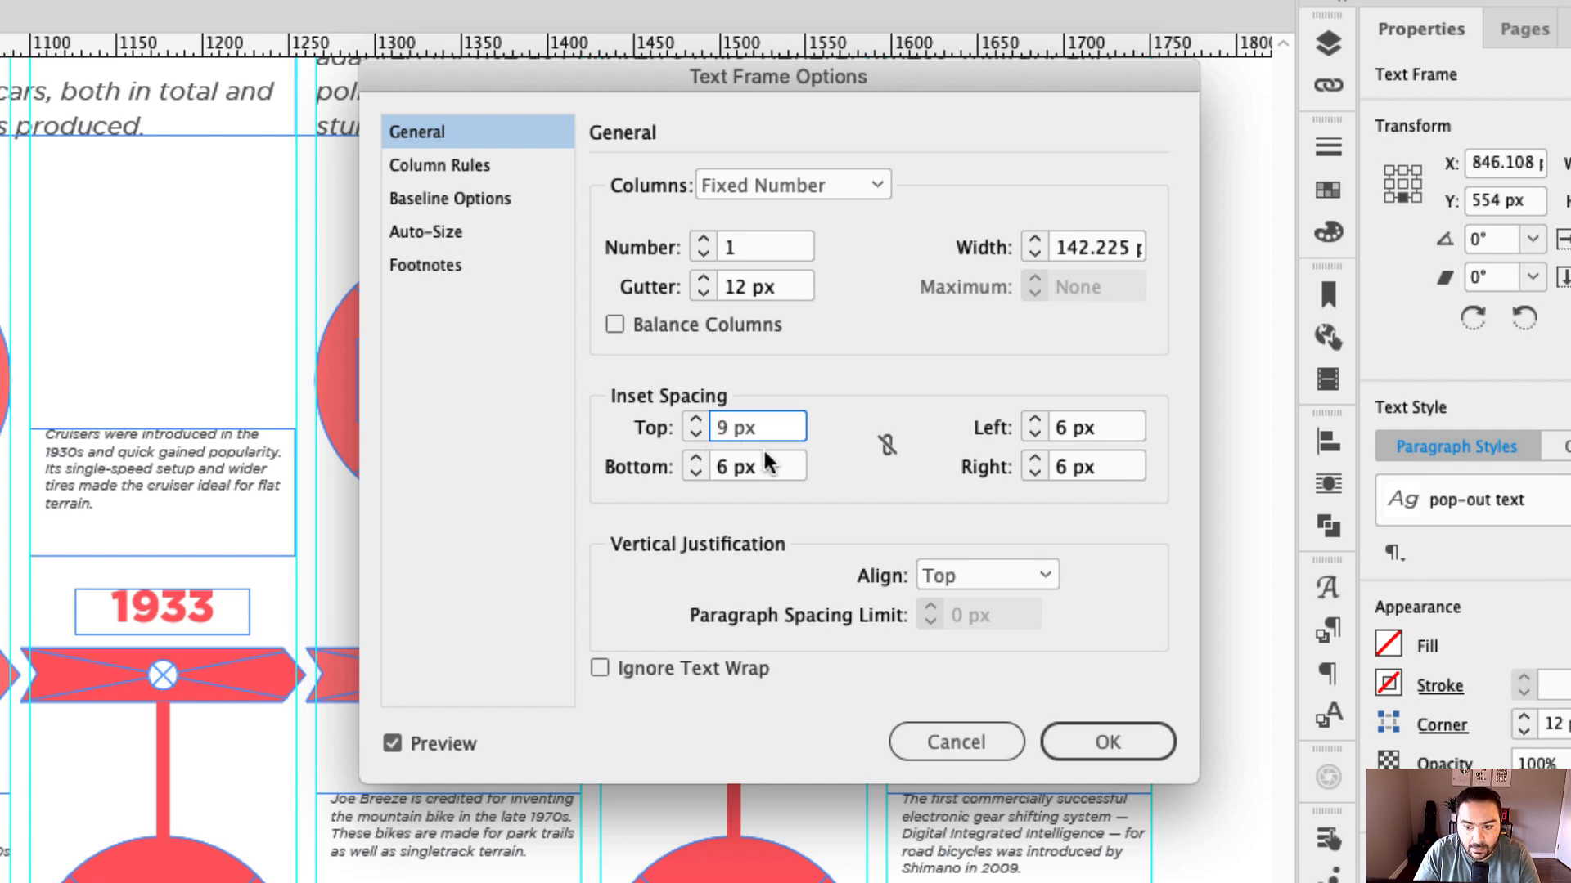
key(Tab)
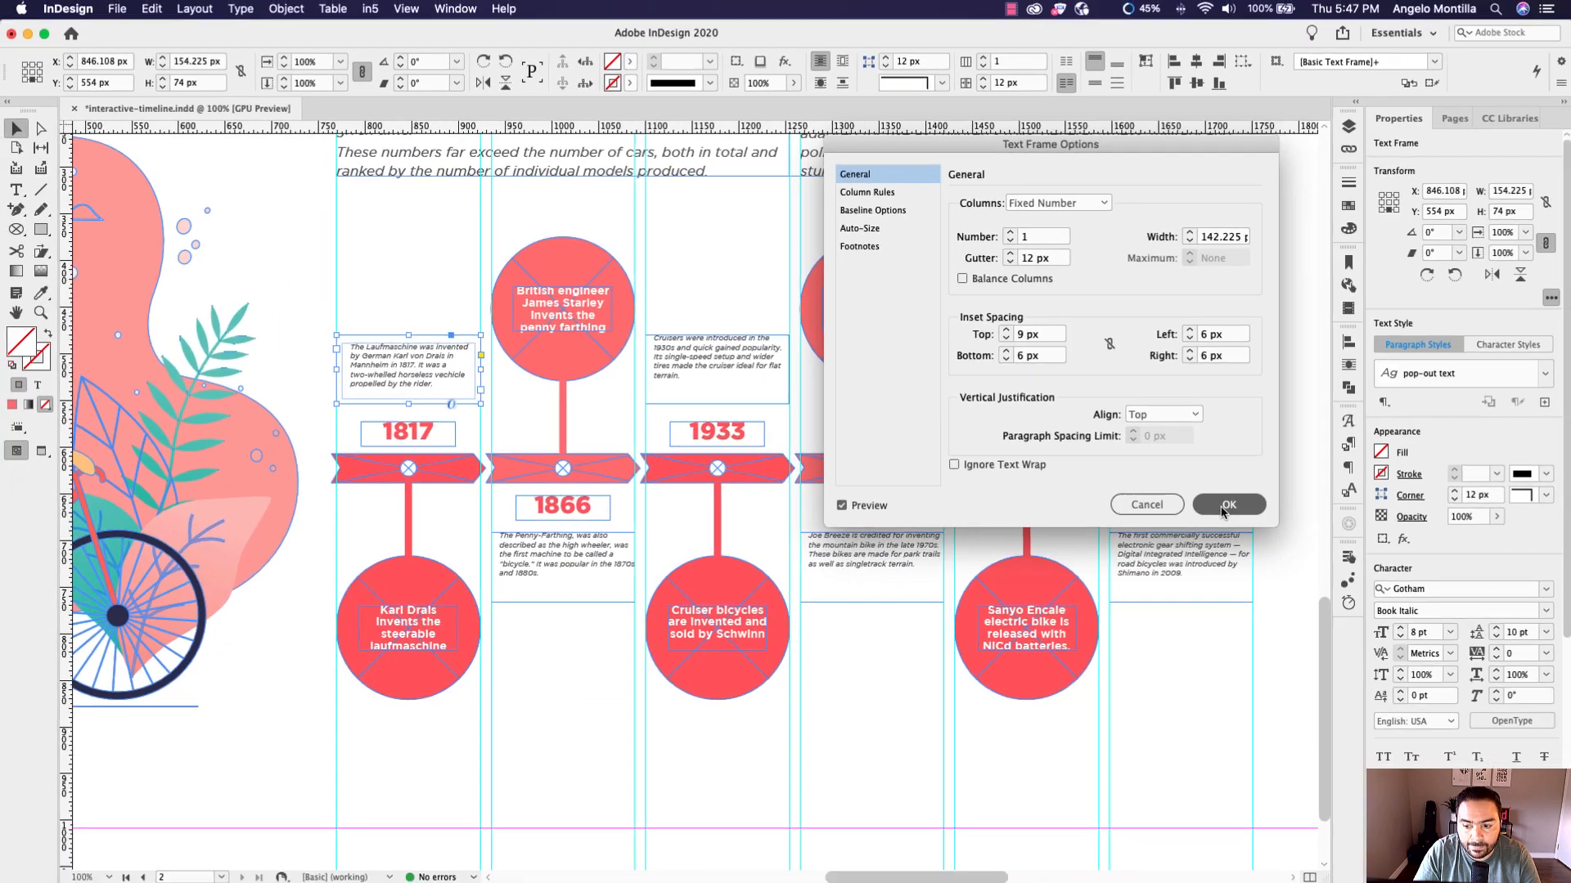
key(Return)
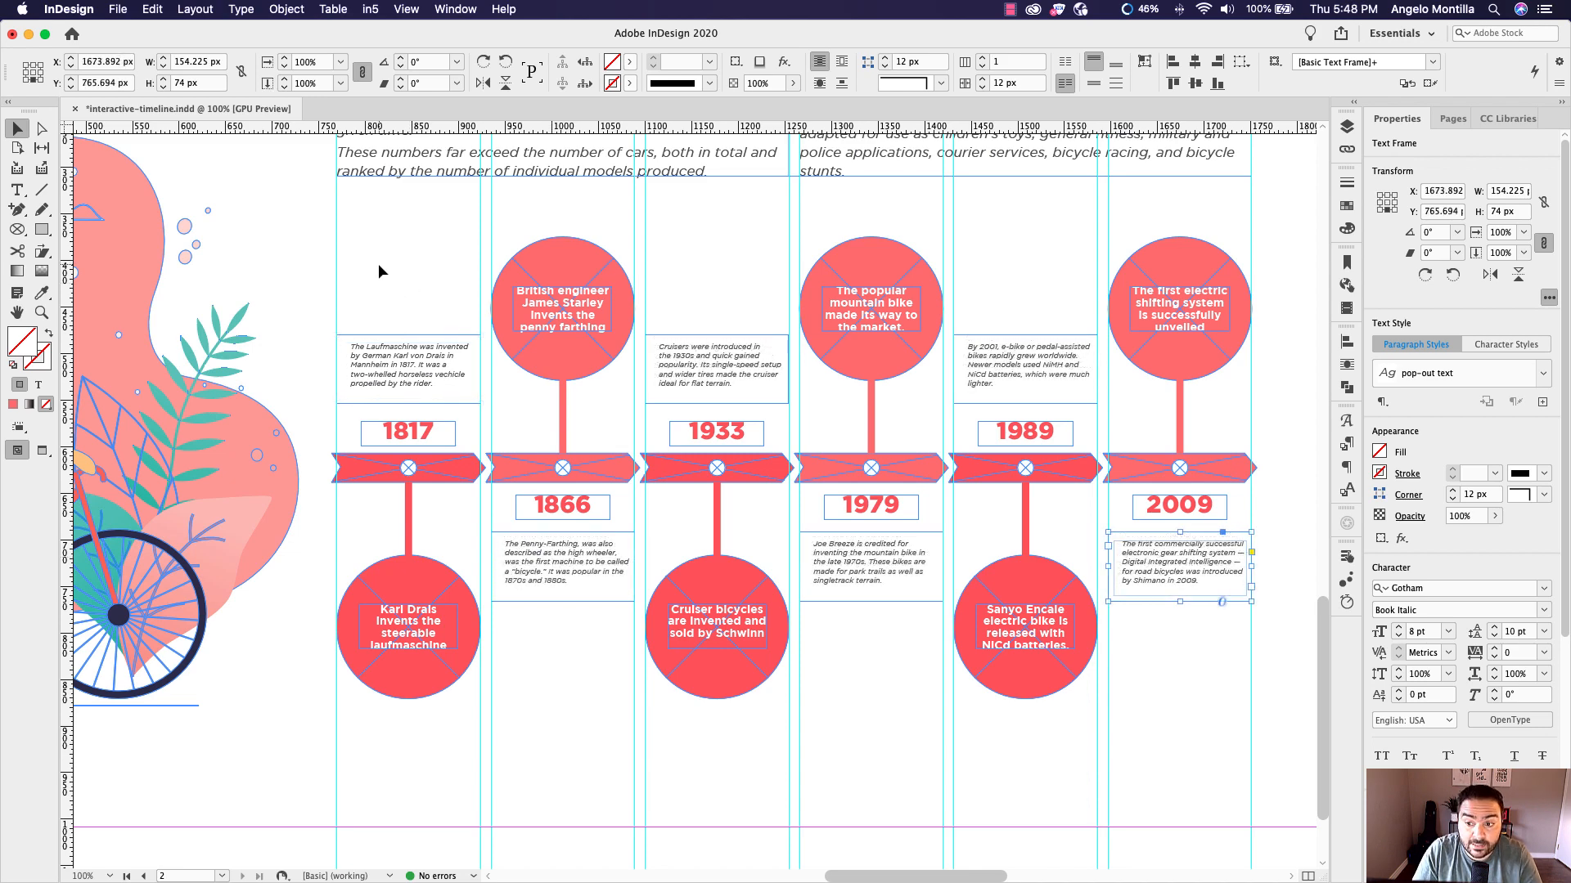
Fill the Laufmaschine description frame above 1817 with the PANTONE P 179-11 U swatch at 50% tint
click(418, 383)
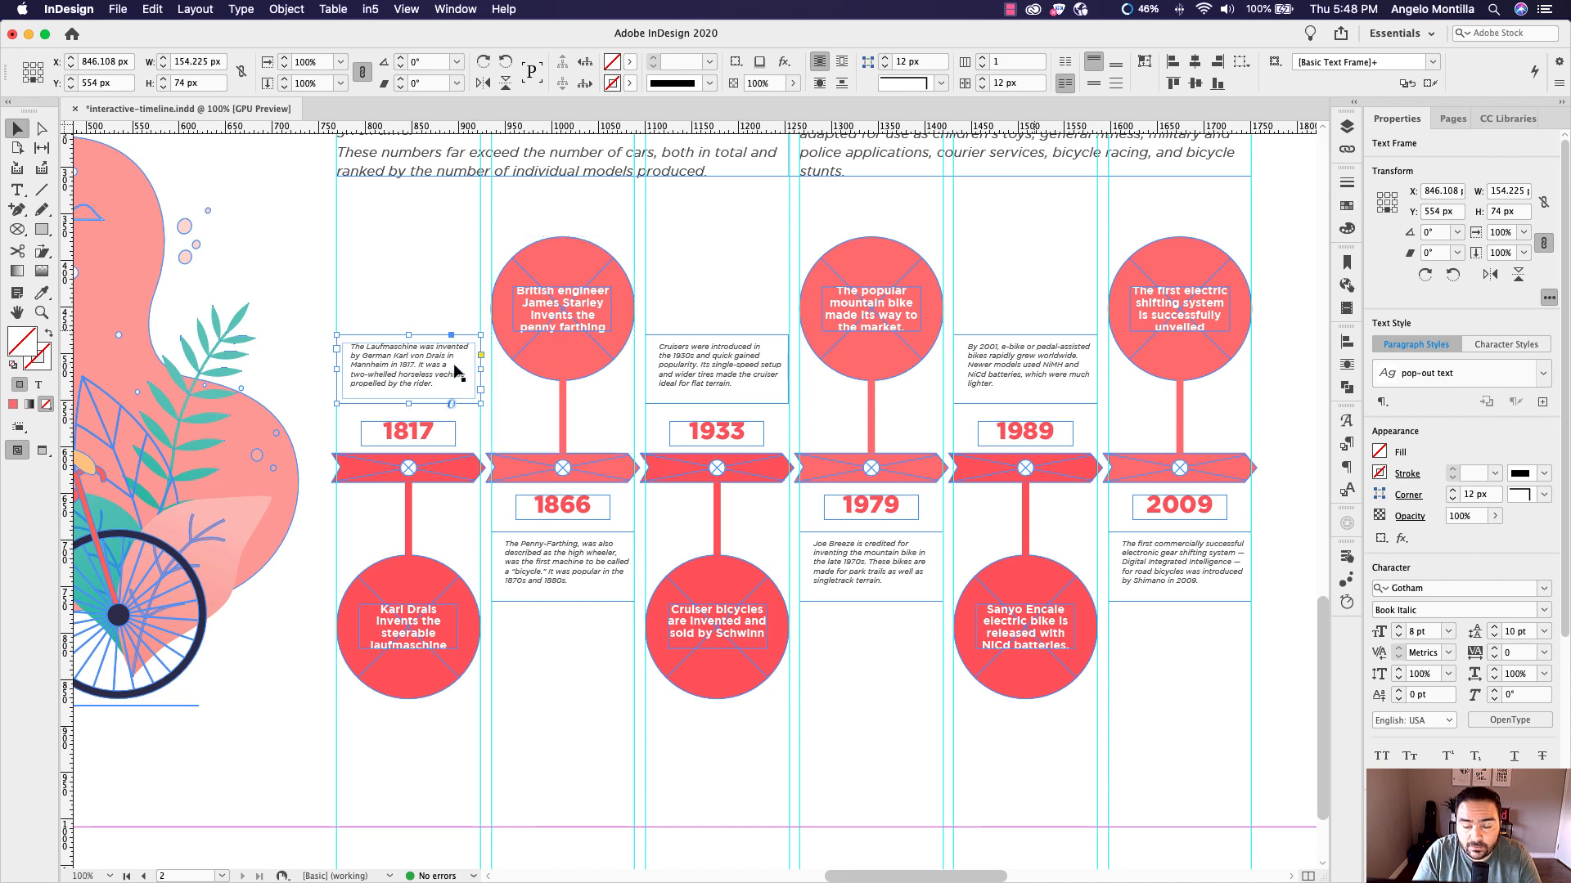
click(1346, 206)
scroll(1312, 550, down, 2)
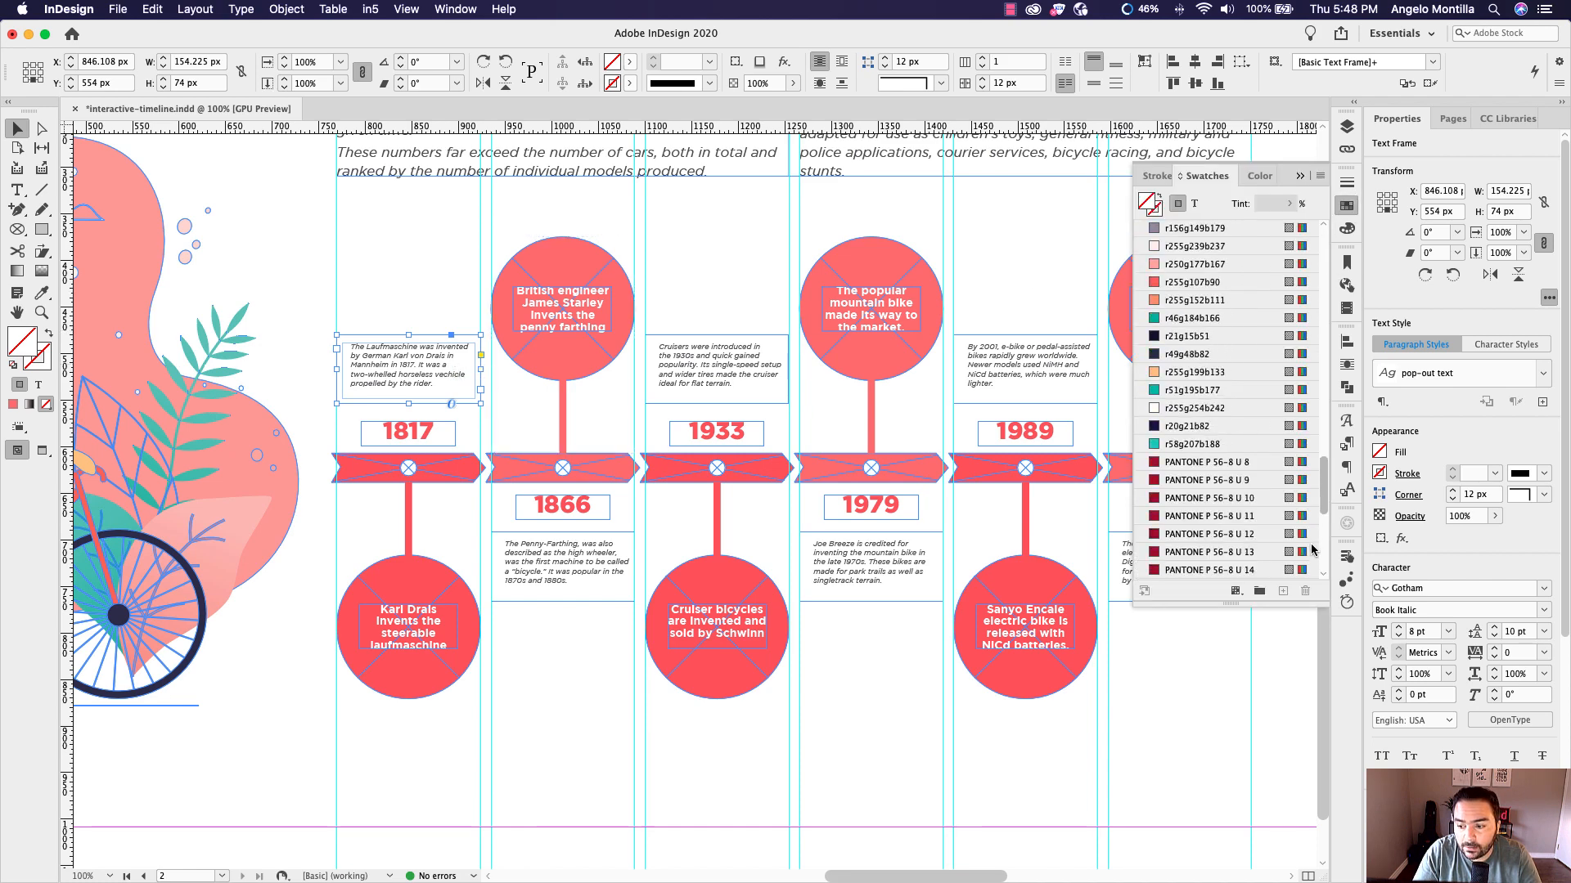
scroll(1312, 549, down, 5)
click(1209, 516)
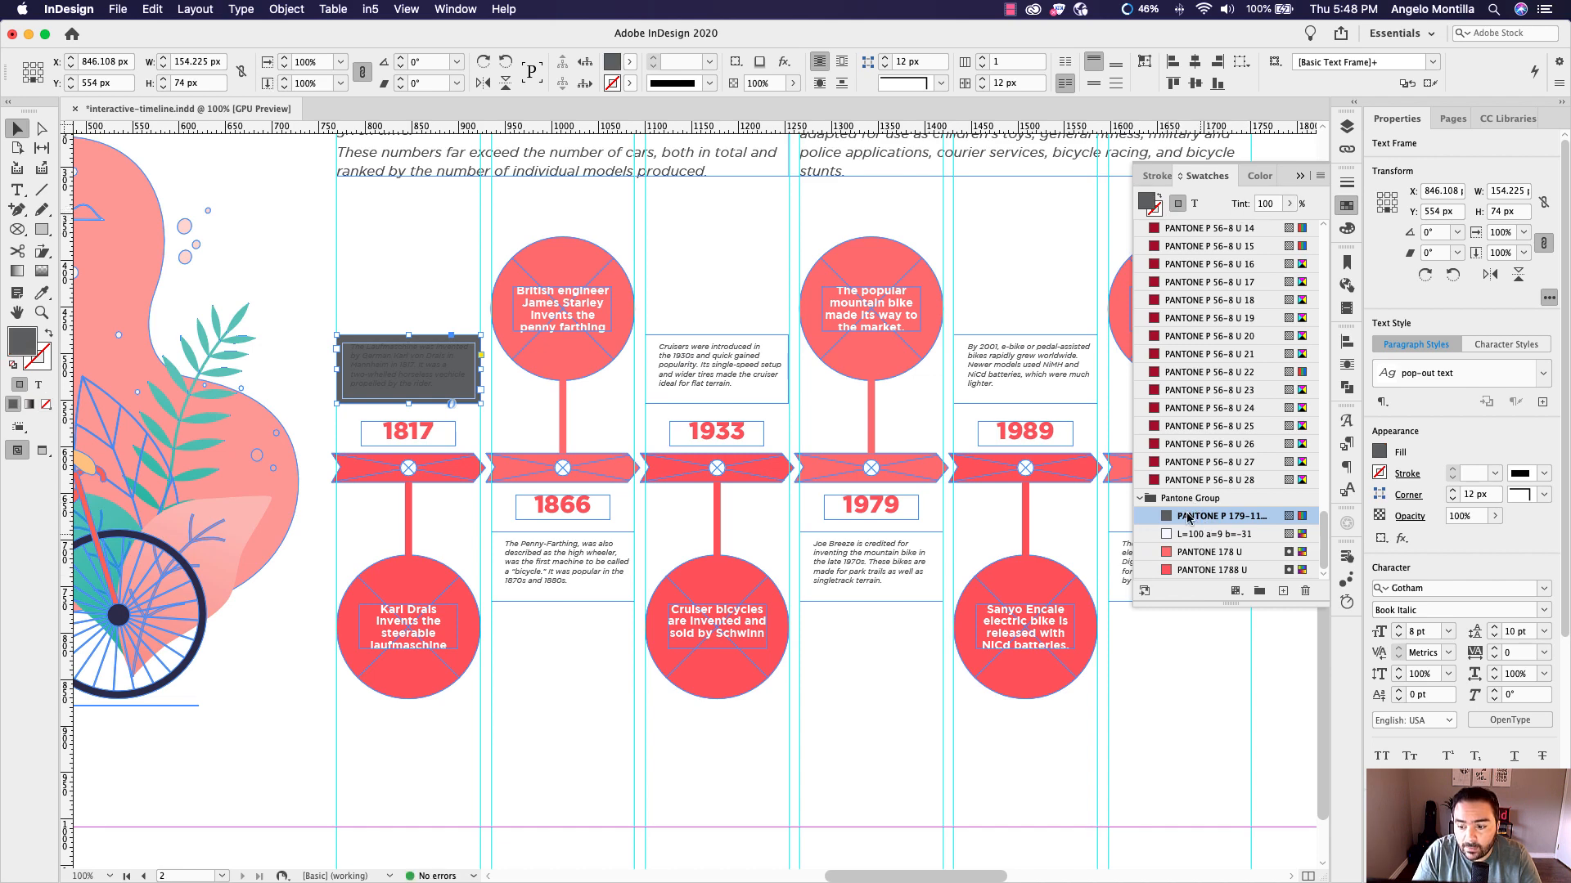
drag(1275, 210, 1250, 208)
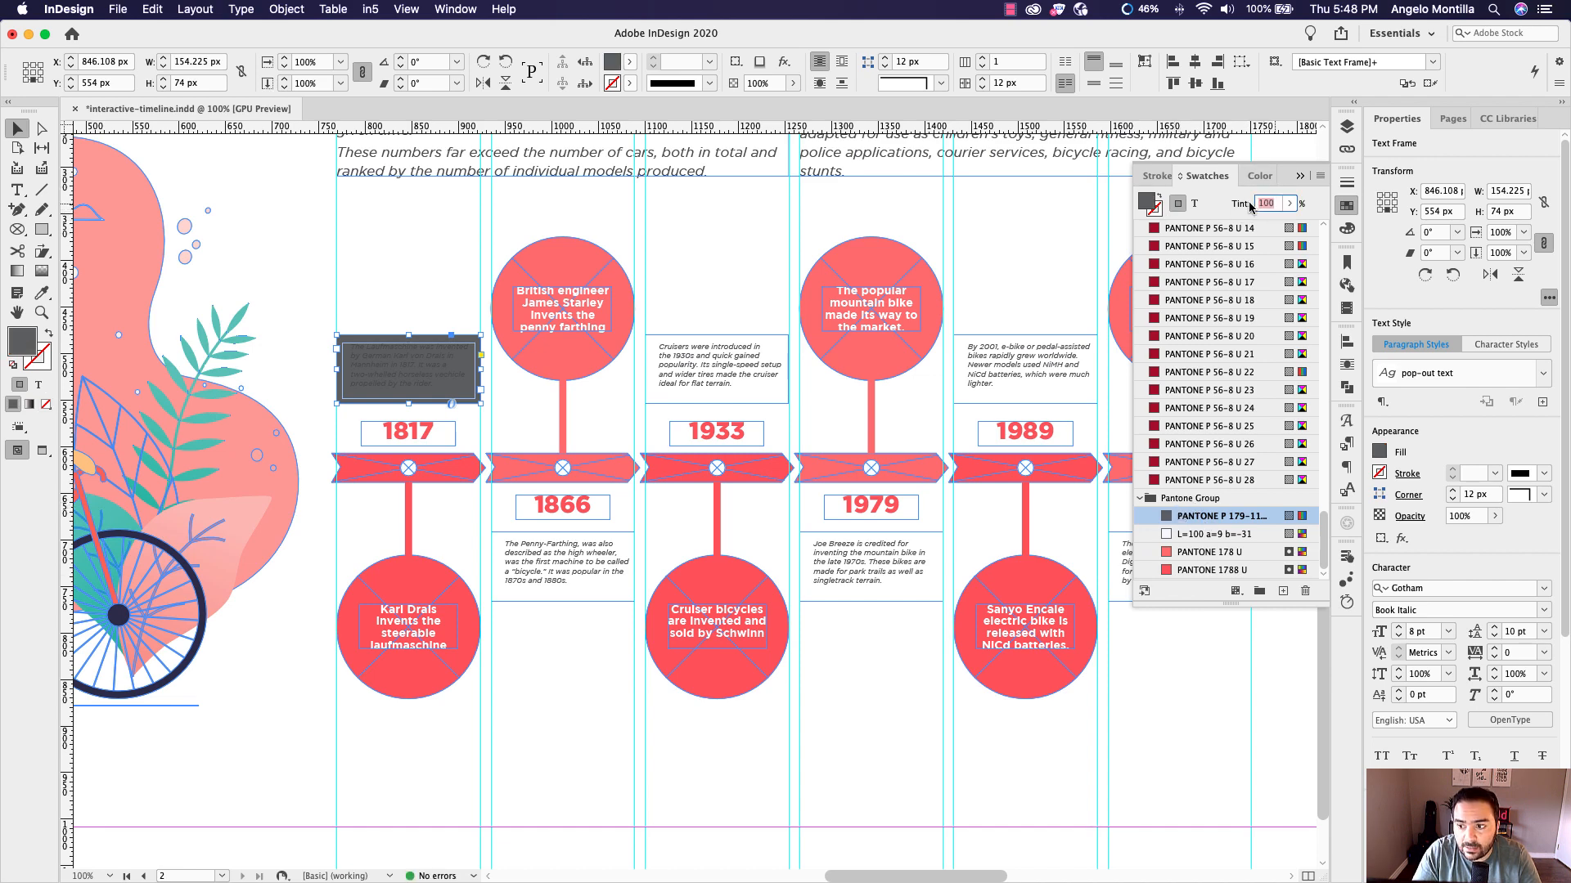
text(50)
key(Return)
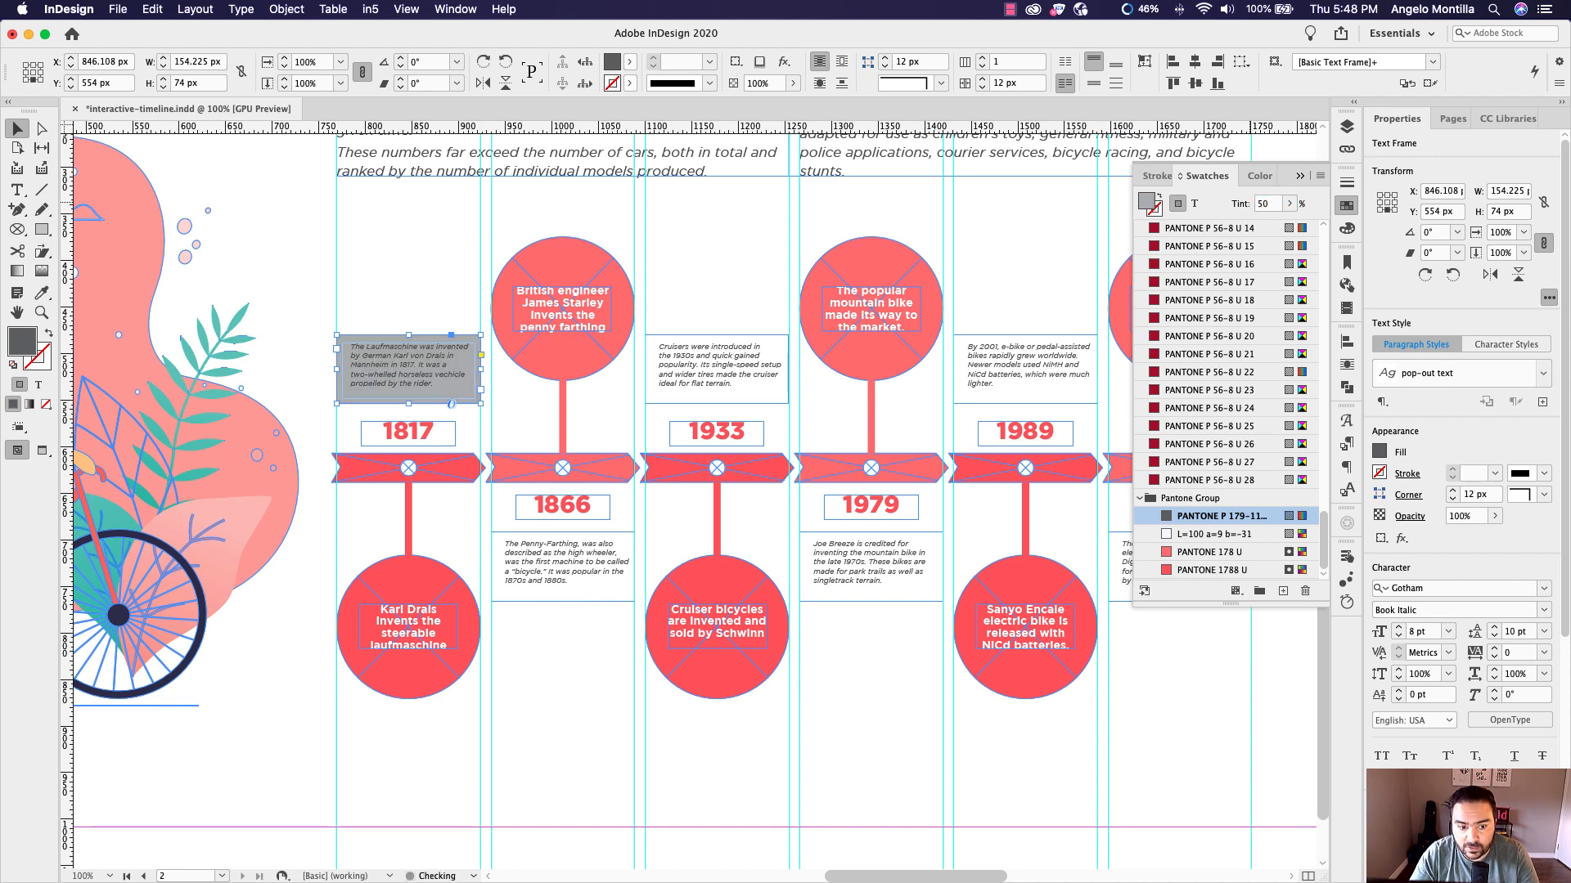
Fill the 1866, 1933, 1979, 1989 and 2009 description frames together with PANTONE P 179-11 U at 50% tint
click(576, 568)
shift+click(696, 384)
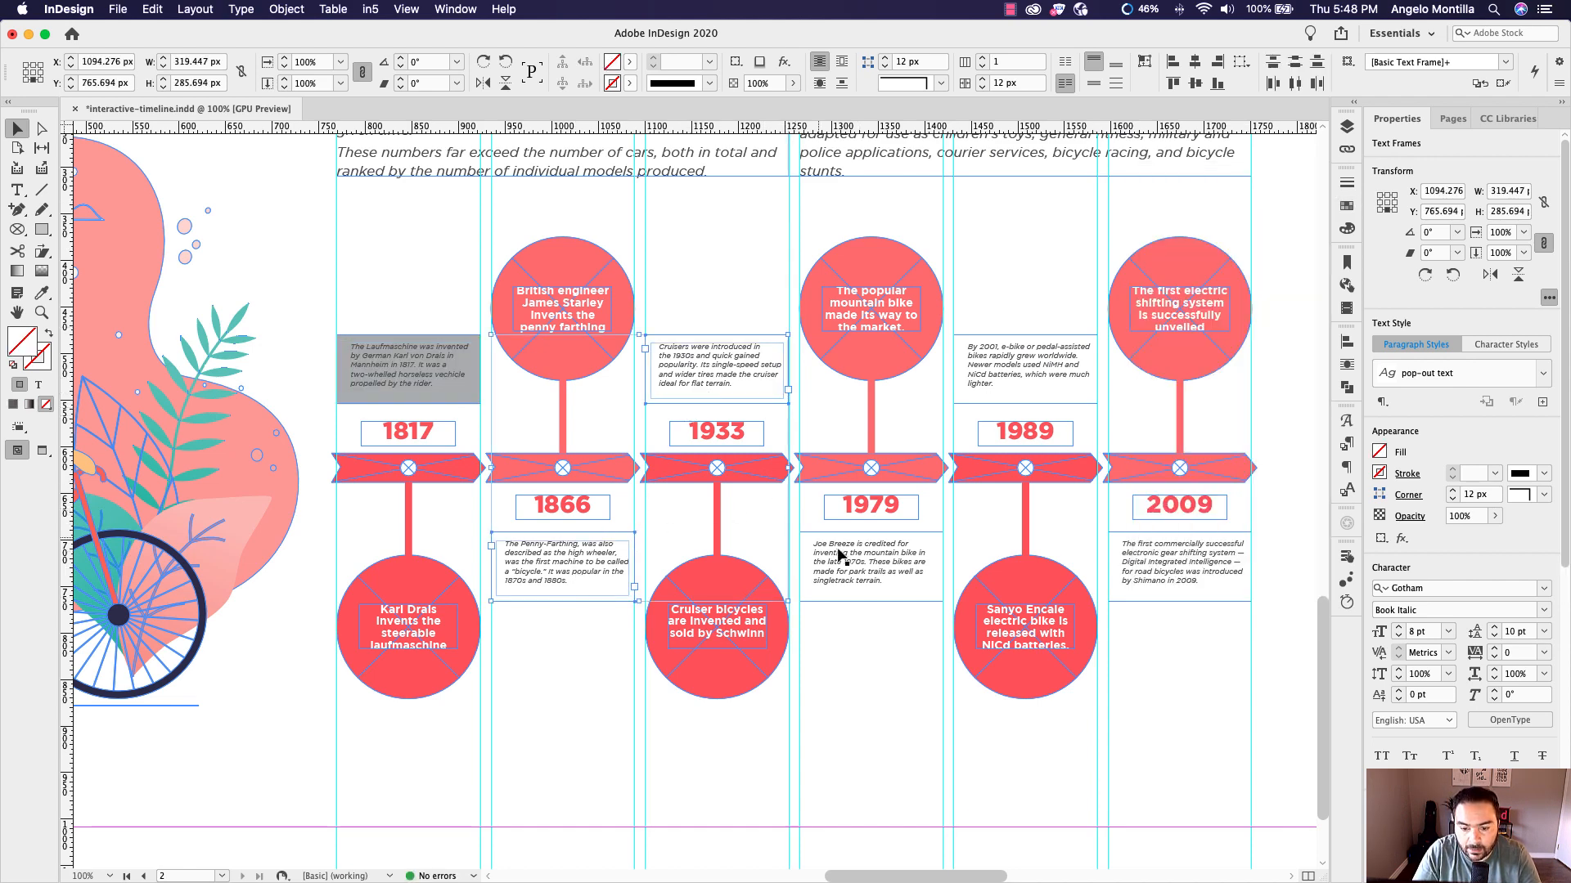
shift+click(841, 556)
shift+click(975, 394)
shift+click(1131, 570)
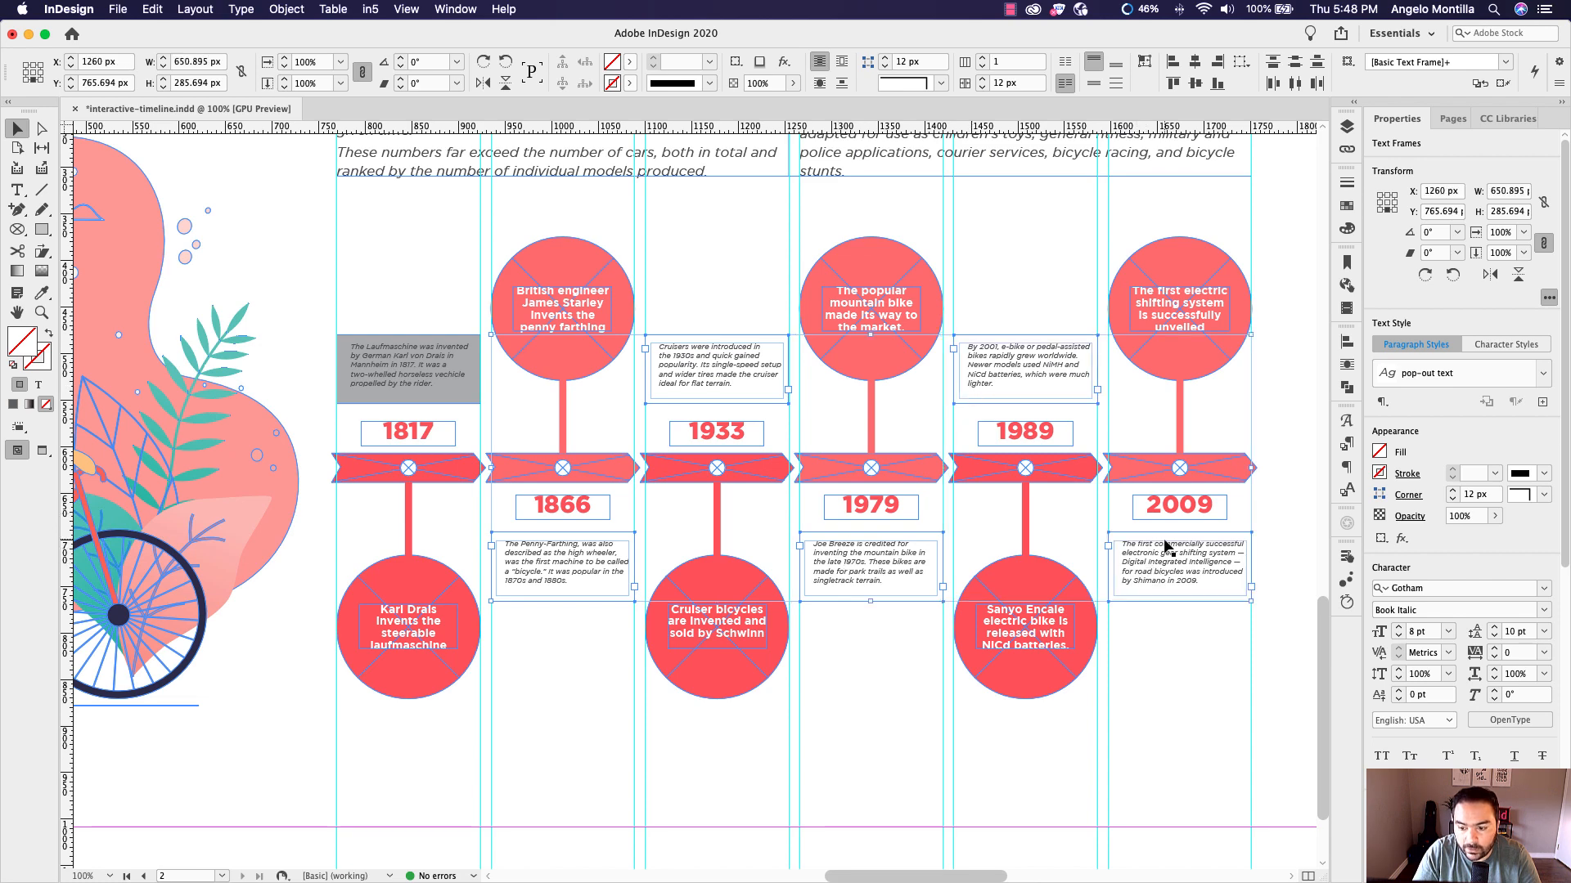
click(1346, 205)
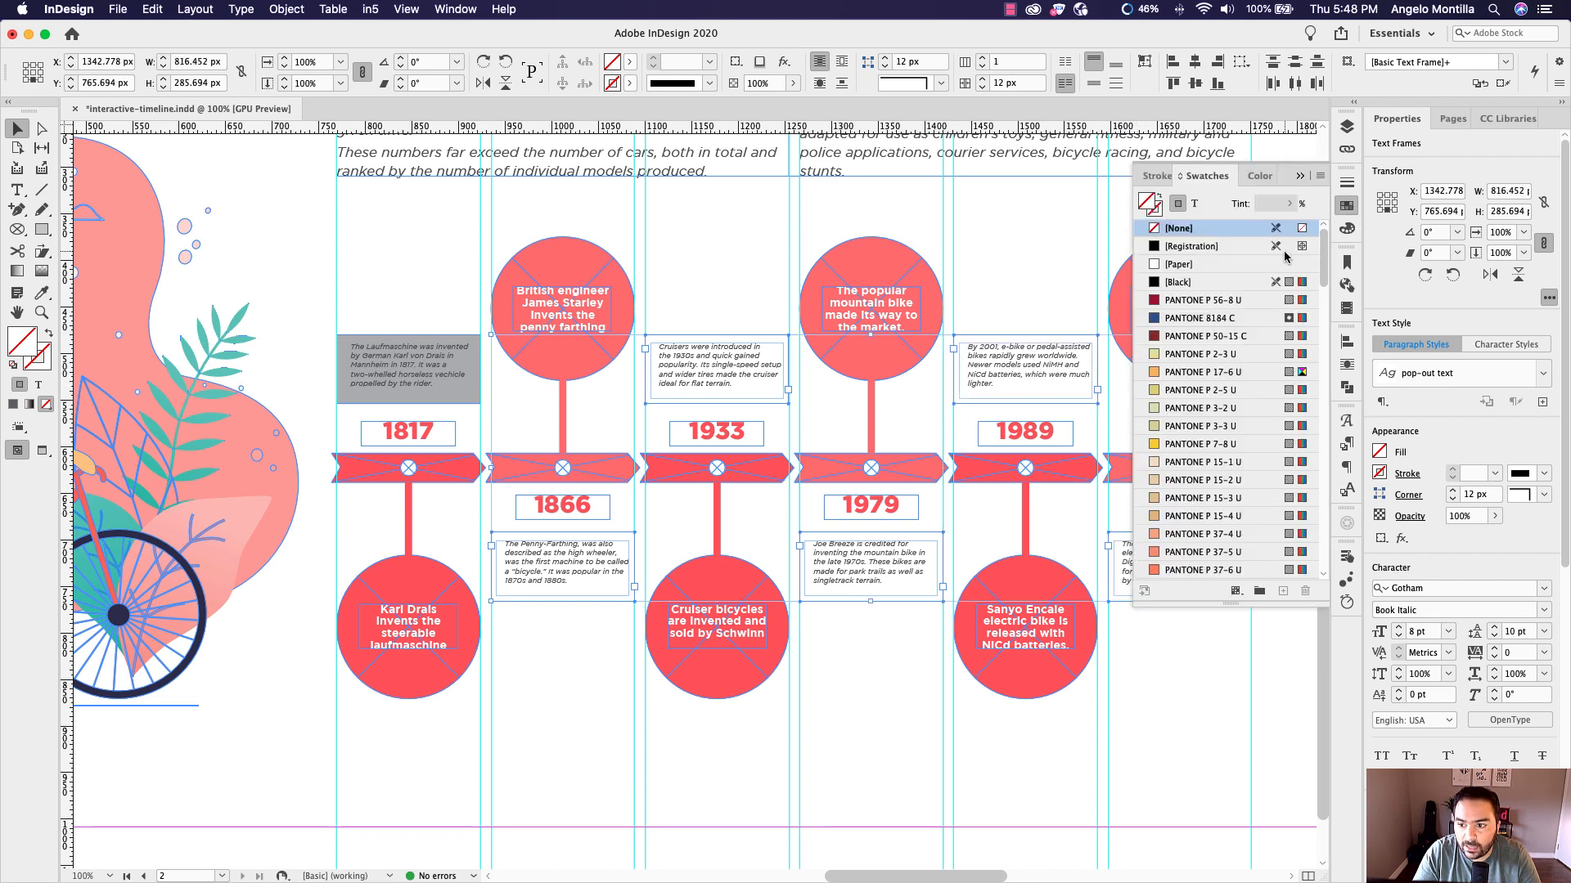
drag(1315, 261, 1317, 536)
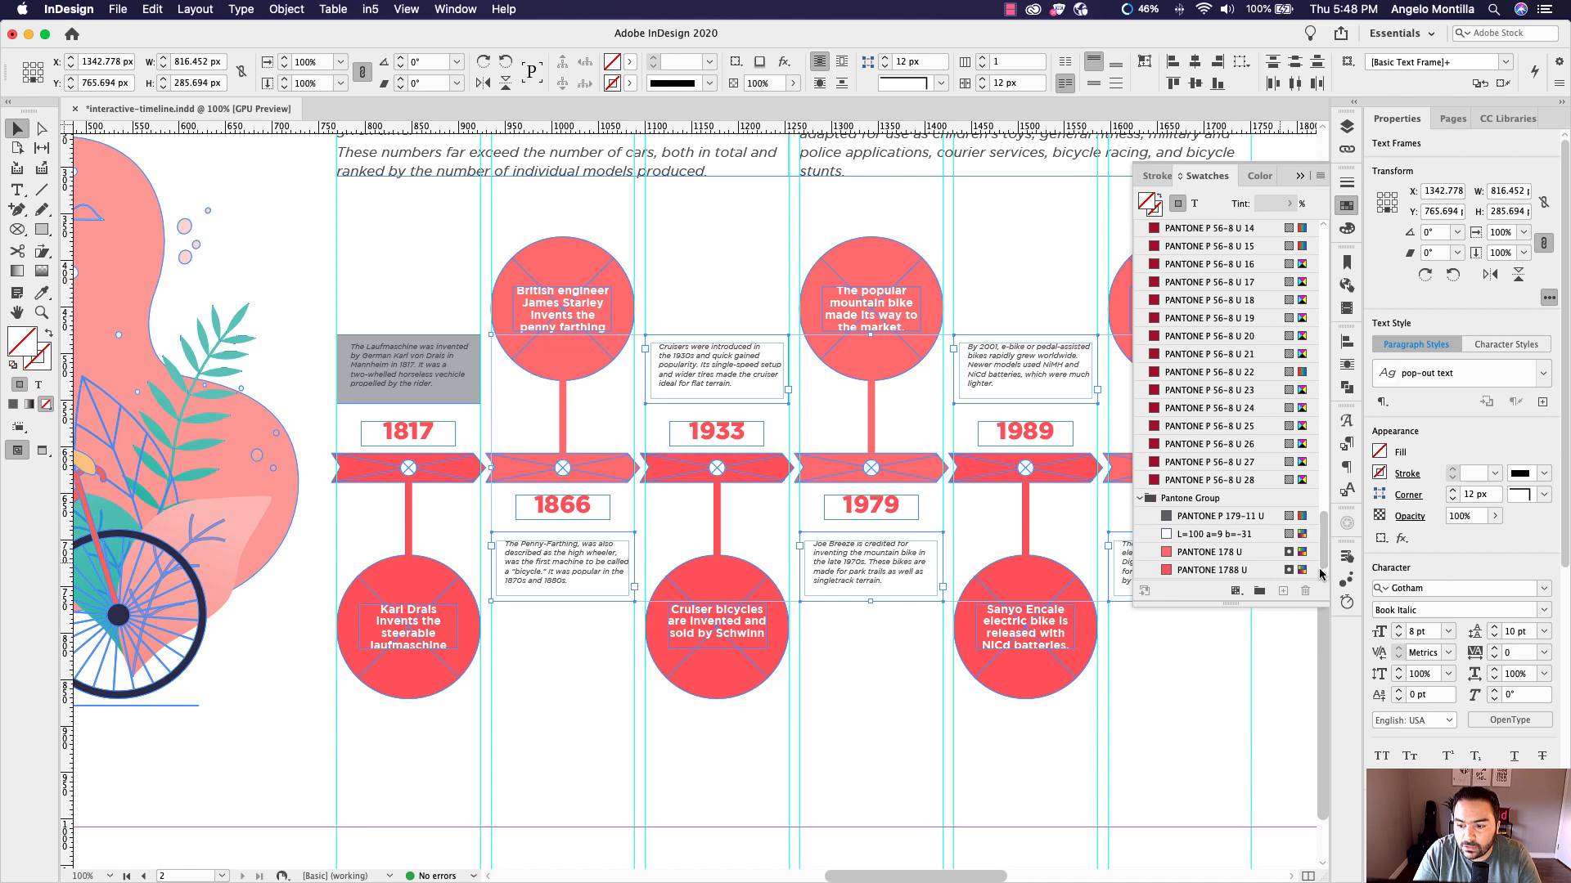
click(1222, 517)
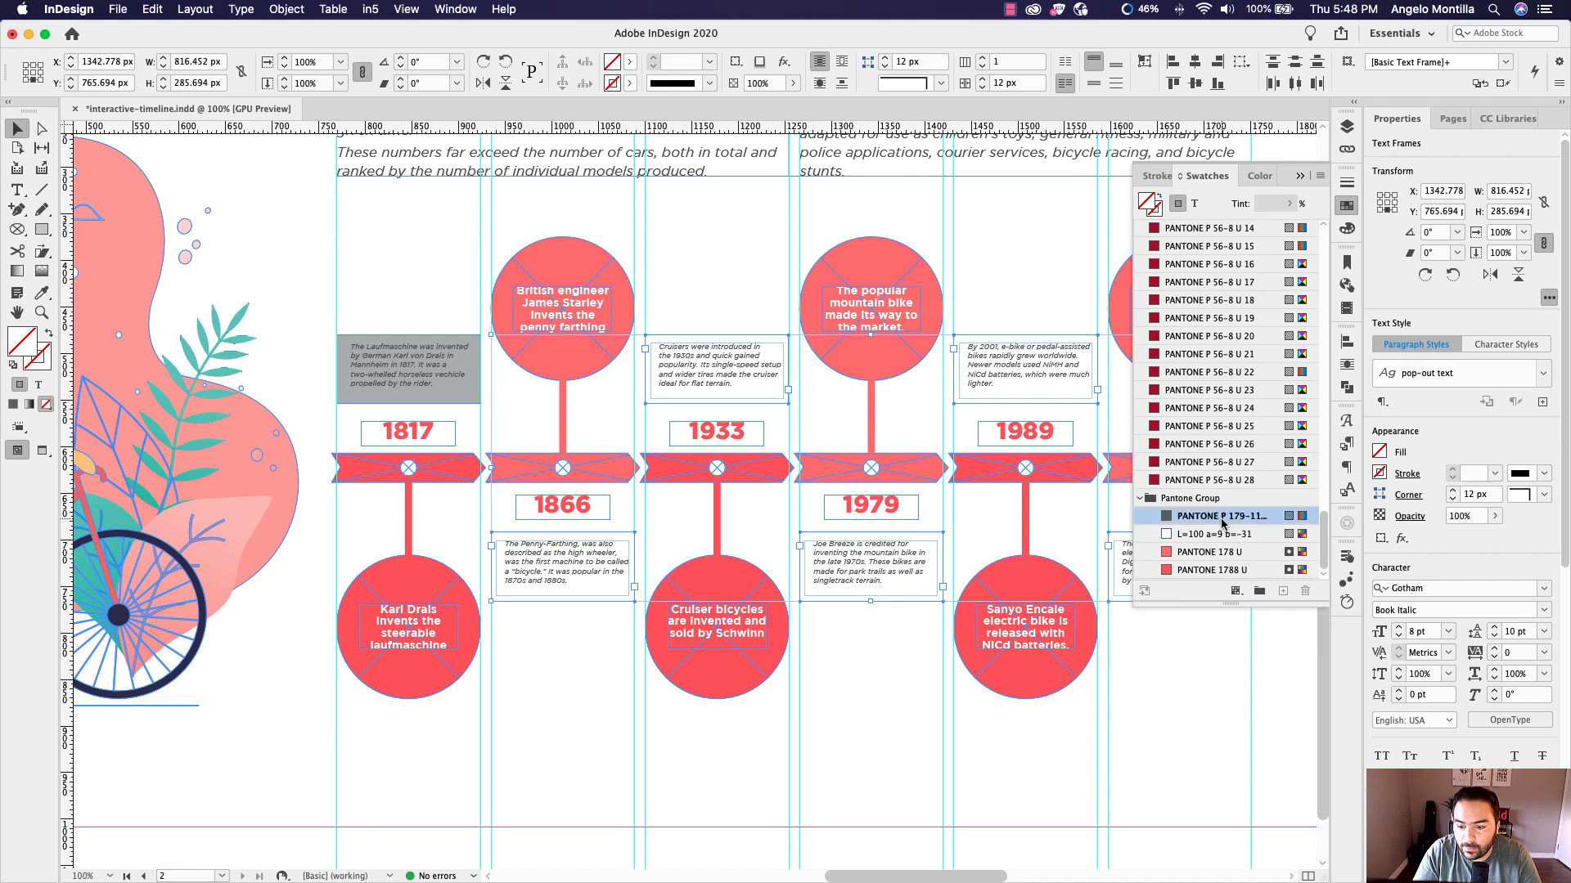
click(1272, 204)
drag(1272, 206, 1243, 204)
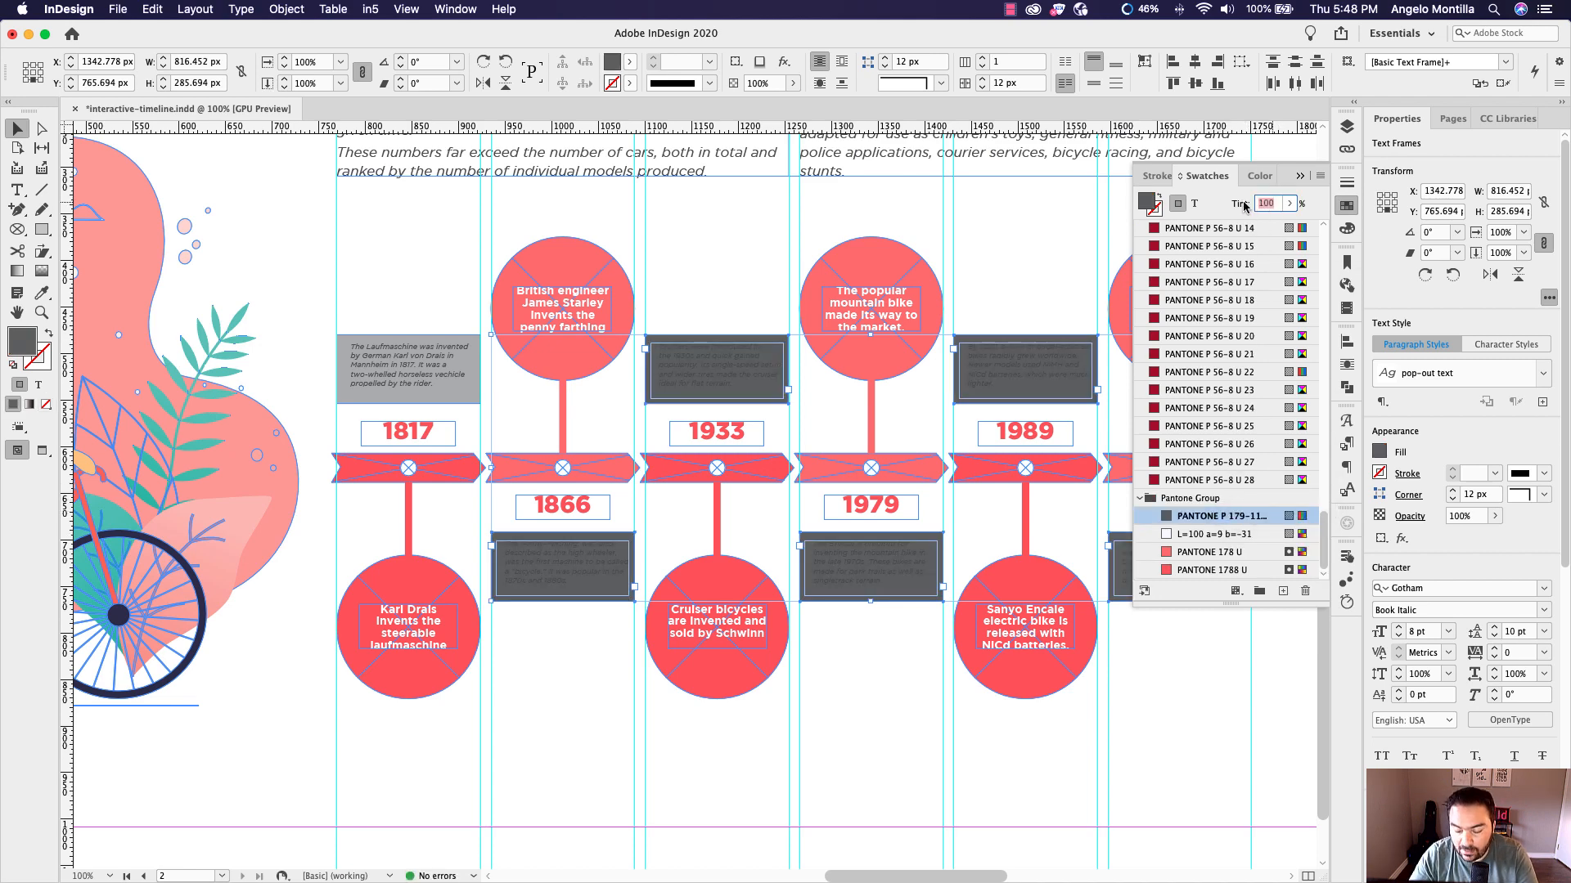
key(Return)
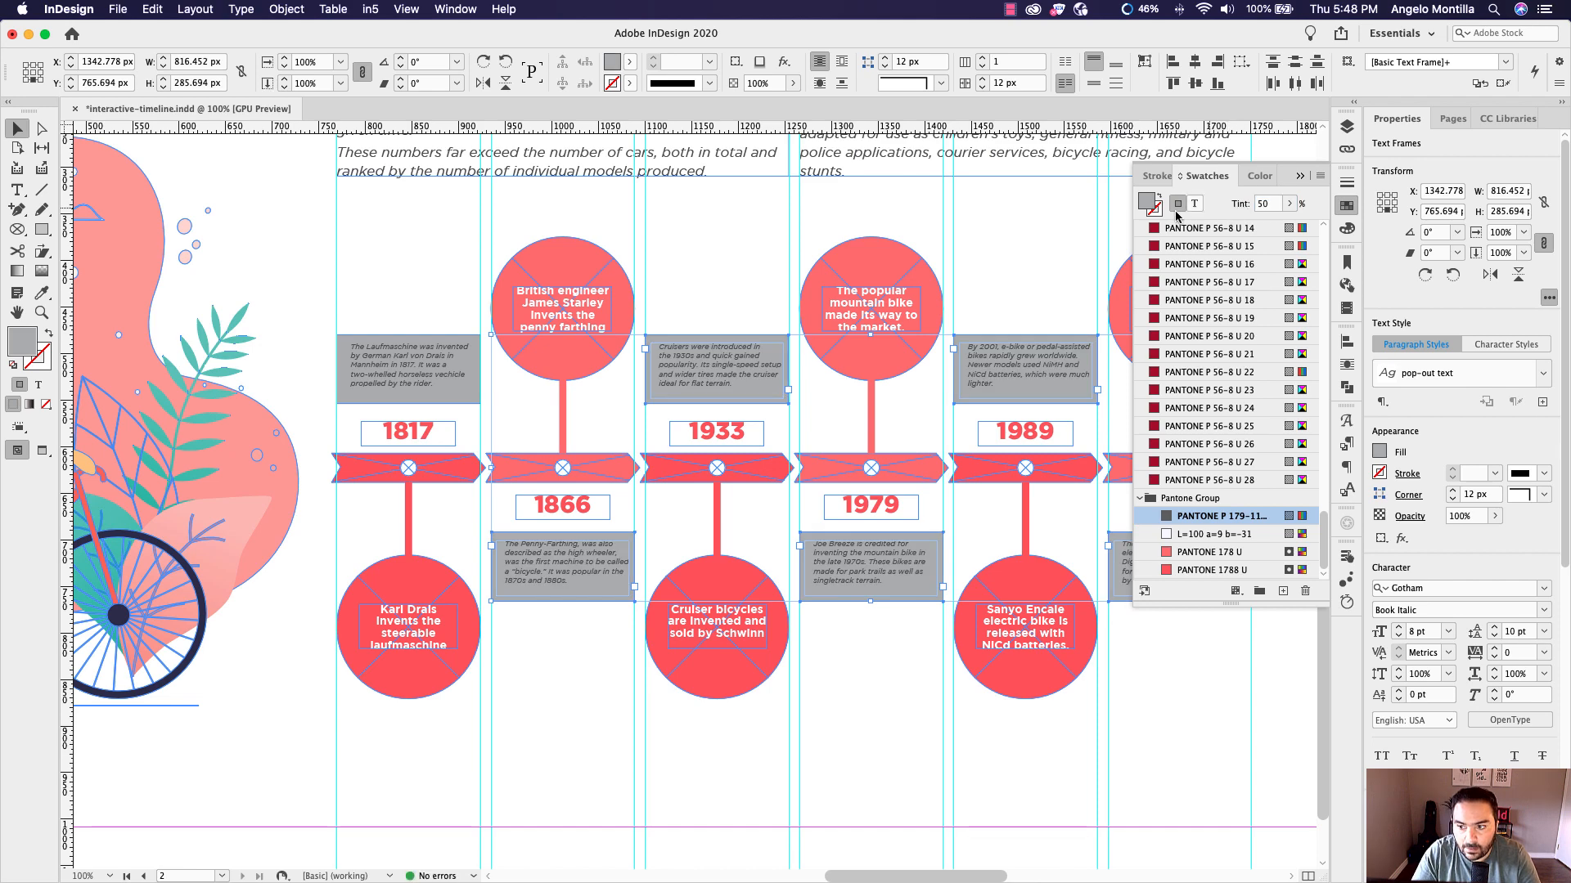
Set the fill tint to 40% on the five selected description frames and on the Laufmaschine frame
double_click(1266, 205)
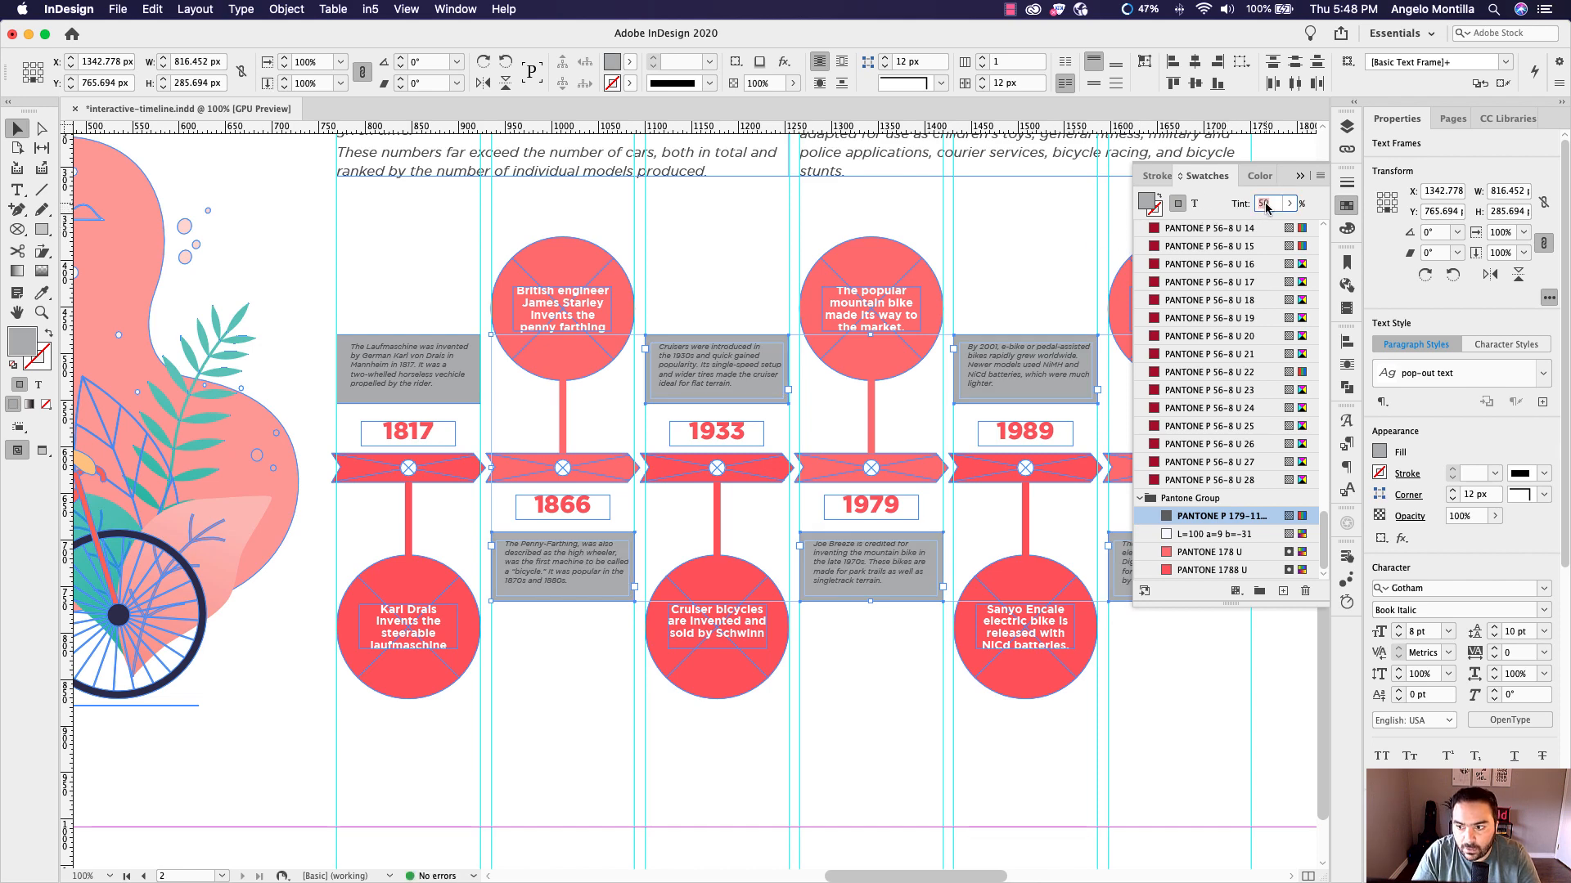
text(40)
key(Return)
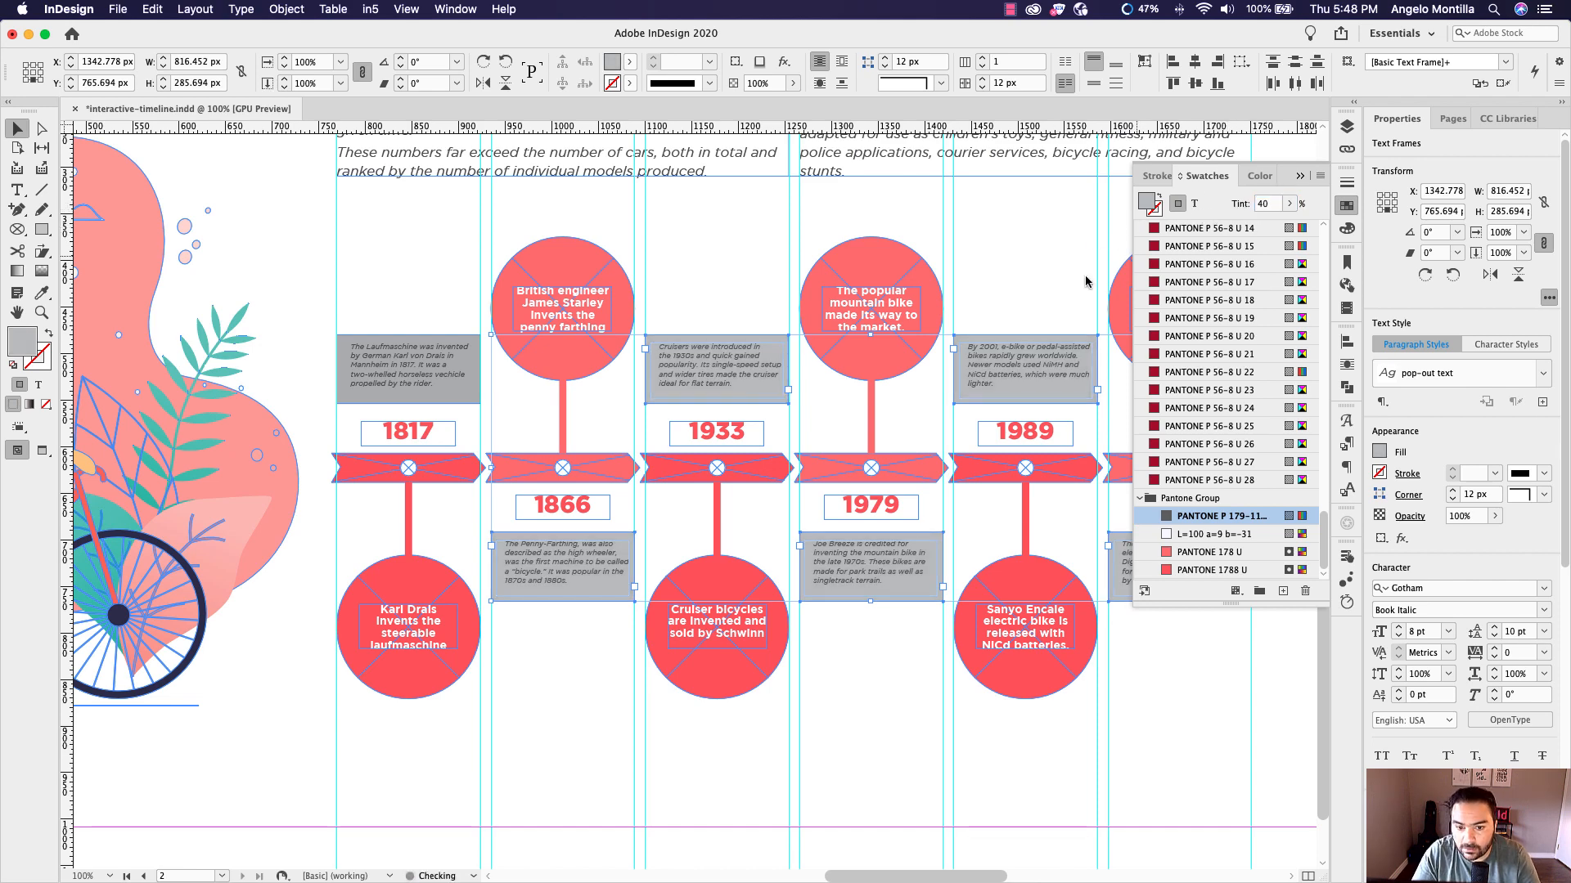
click(431, 363)
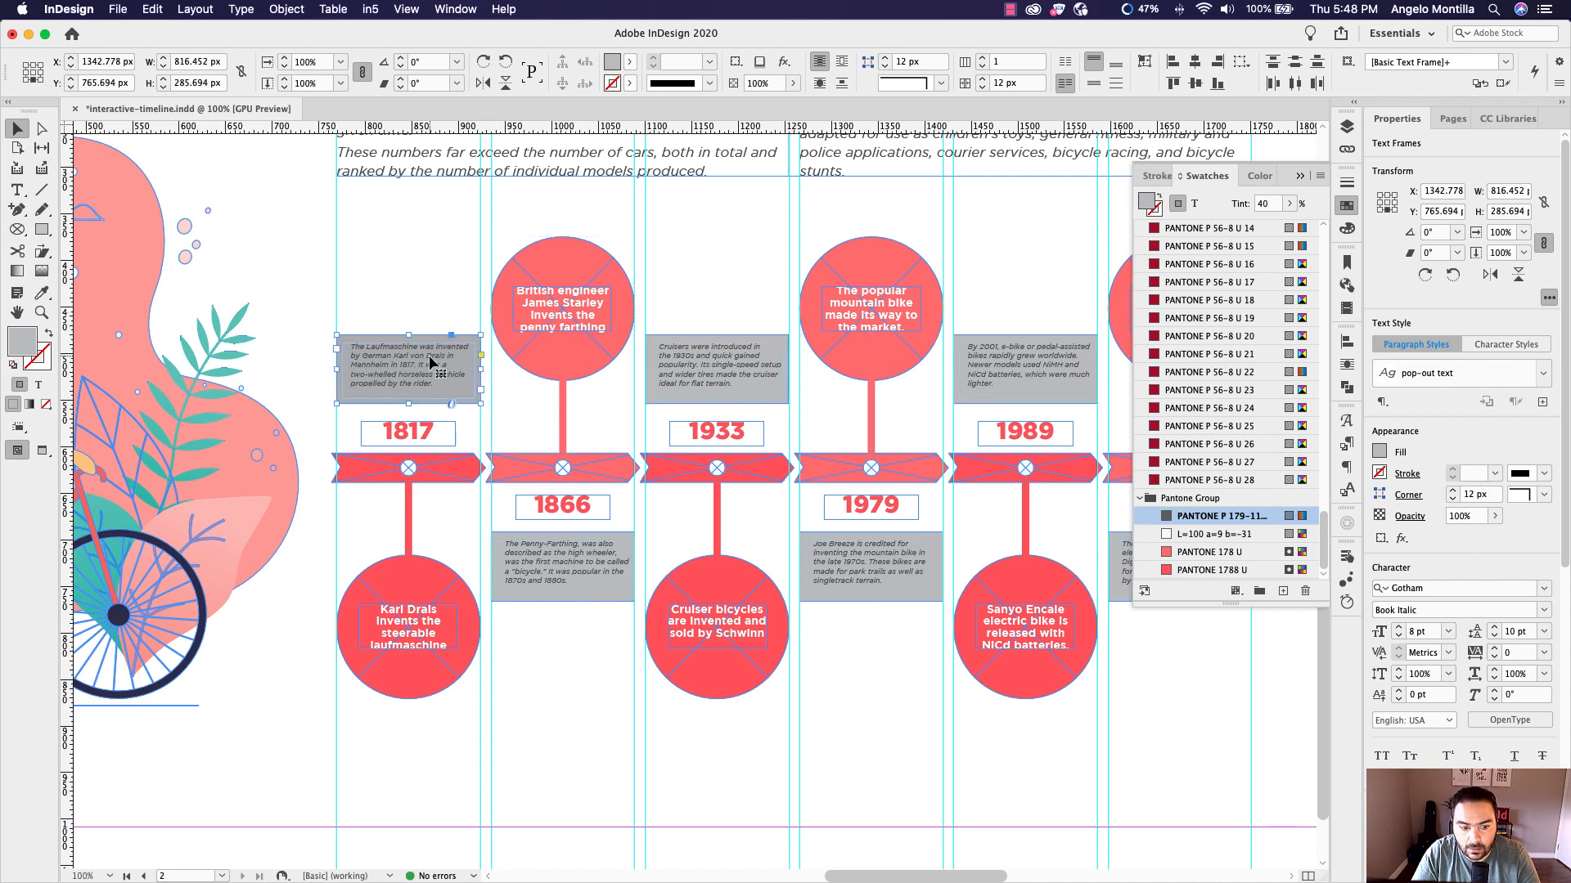
click(1347, 205)
double_click(1262, 205)
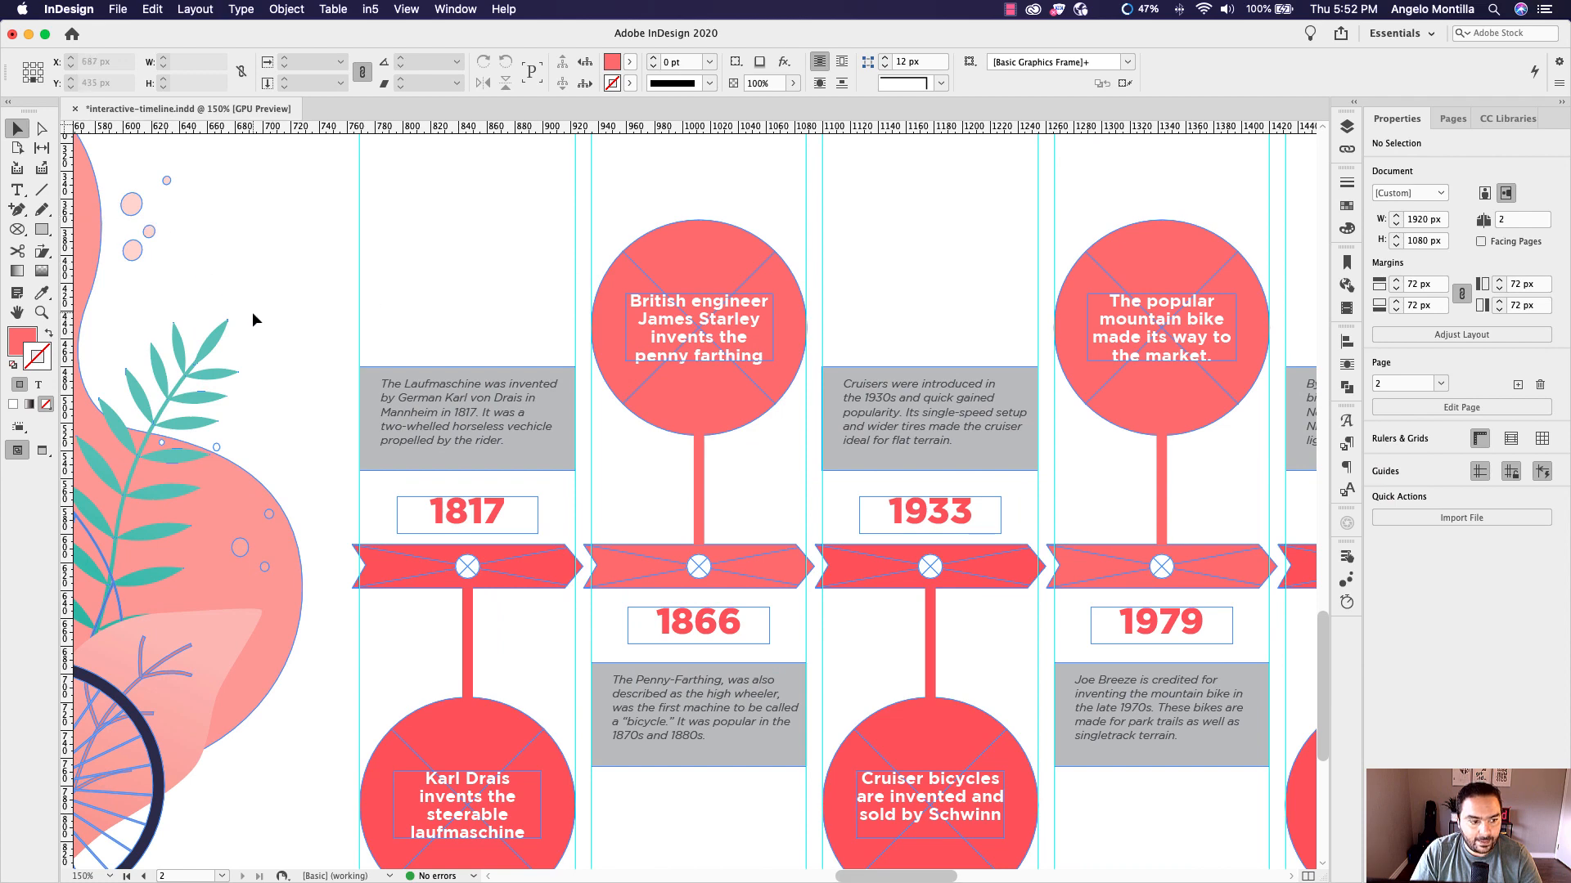
Draw a circular ellipse frame about 17 px in diameter in the empty space above the Laufmaschine description box
scroll(384, 398, up, 3)
click(18, 230)
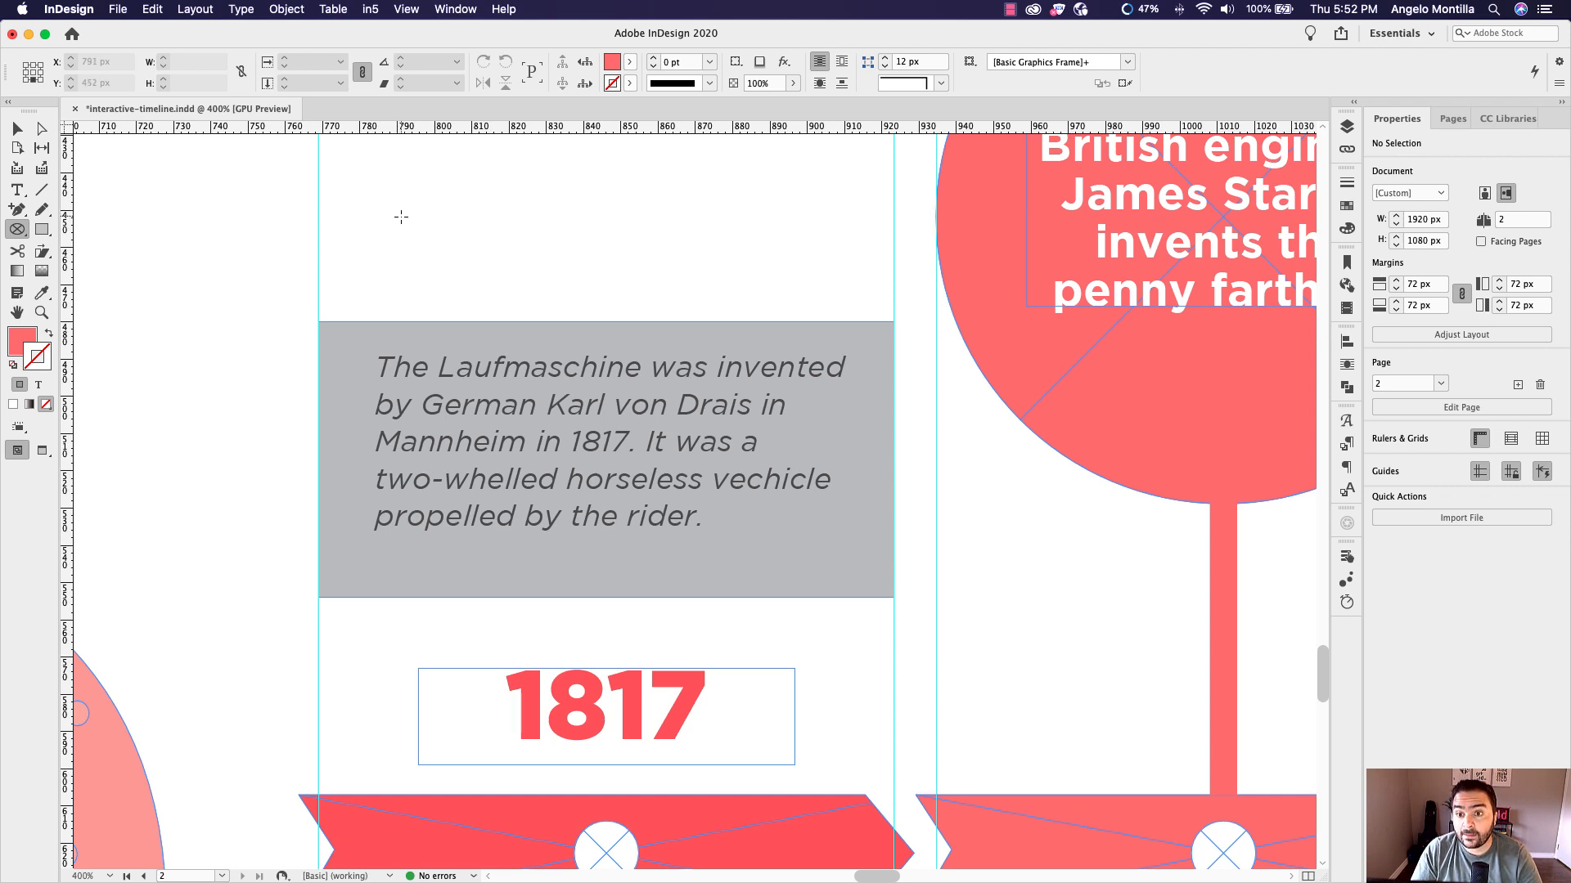
drag(417, 214, 450, 245)
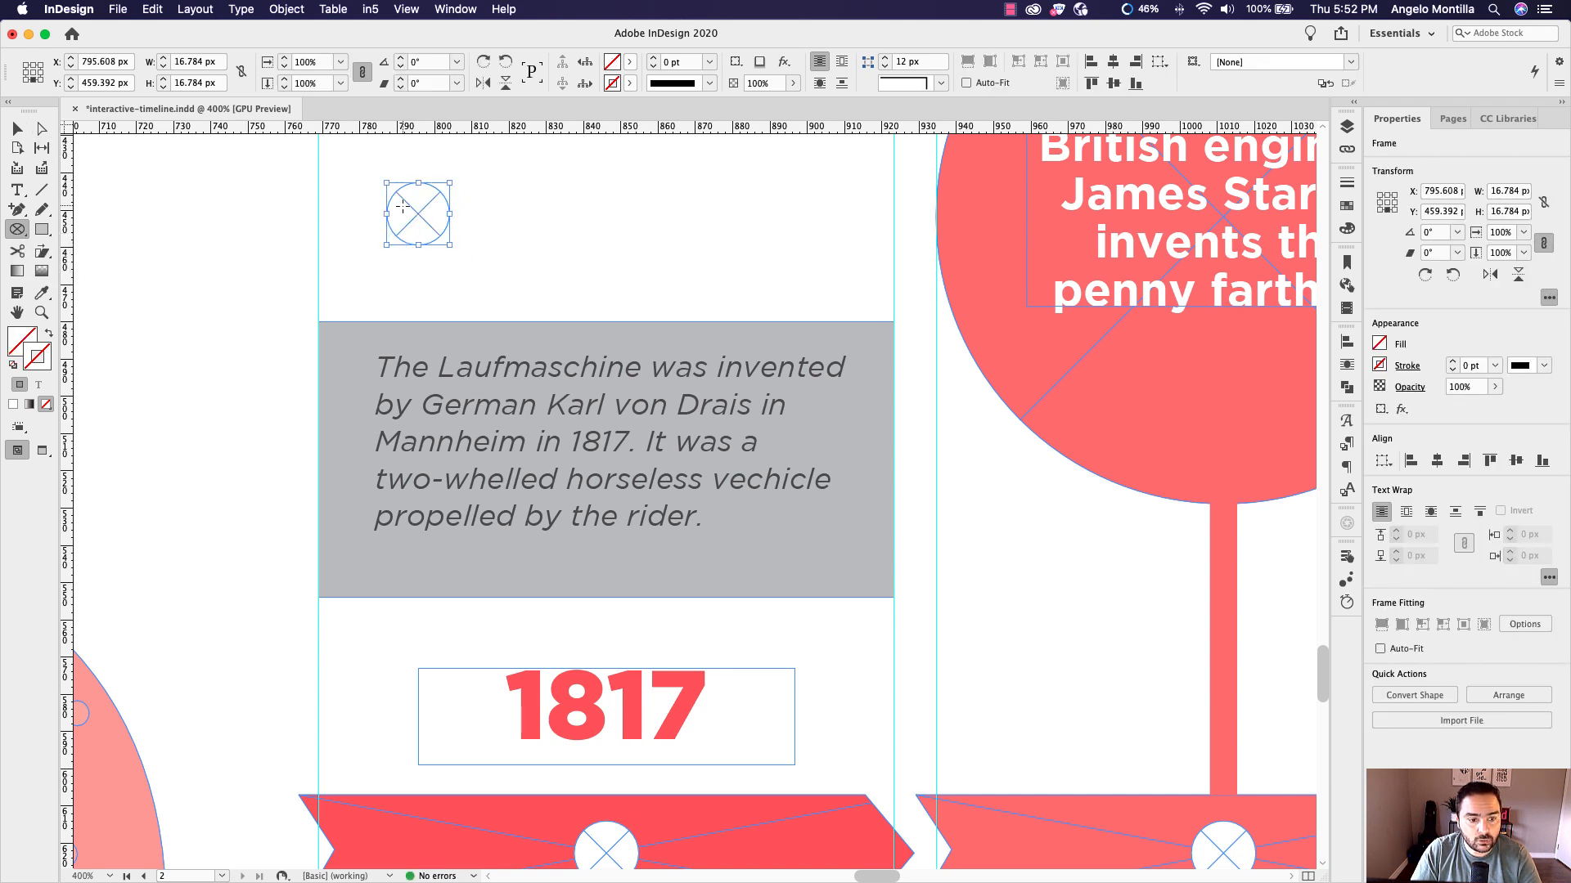
click(14, 129)
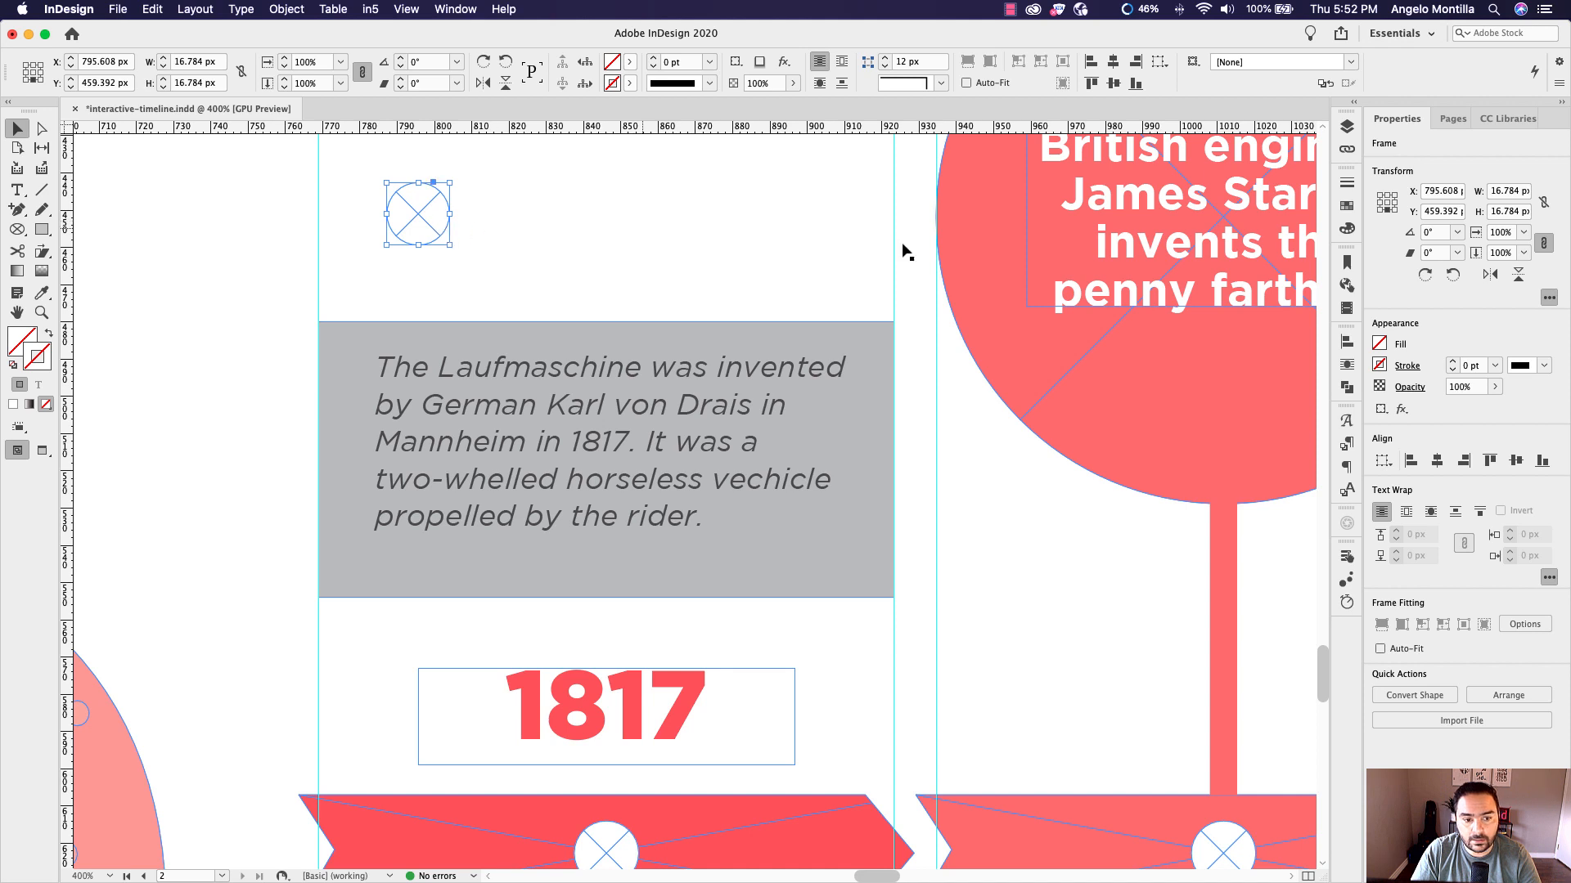
Fill the small circle above the Laufmaschine box with the dark gray swatch and give it a 2 pt [Paper] stroke
click(1346, 206)
drag(1326, 264, 1324, 550)
click(1241, 519)
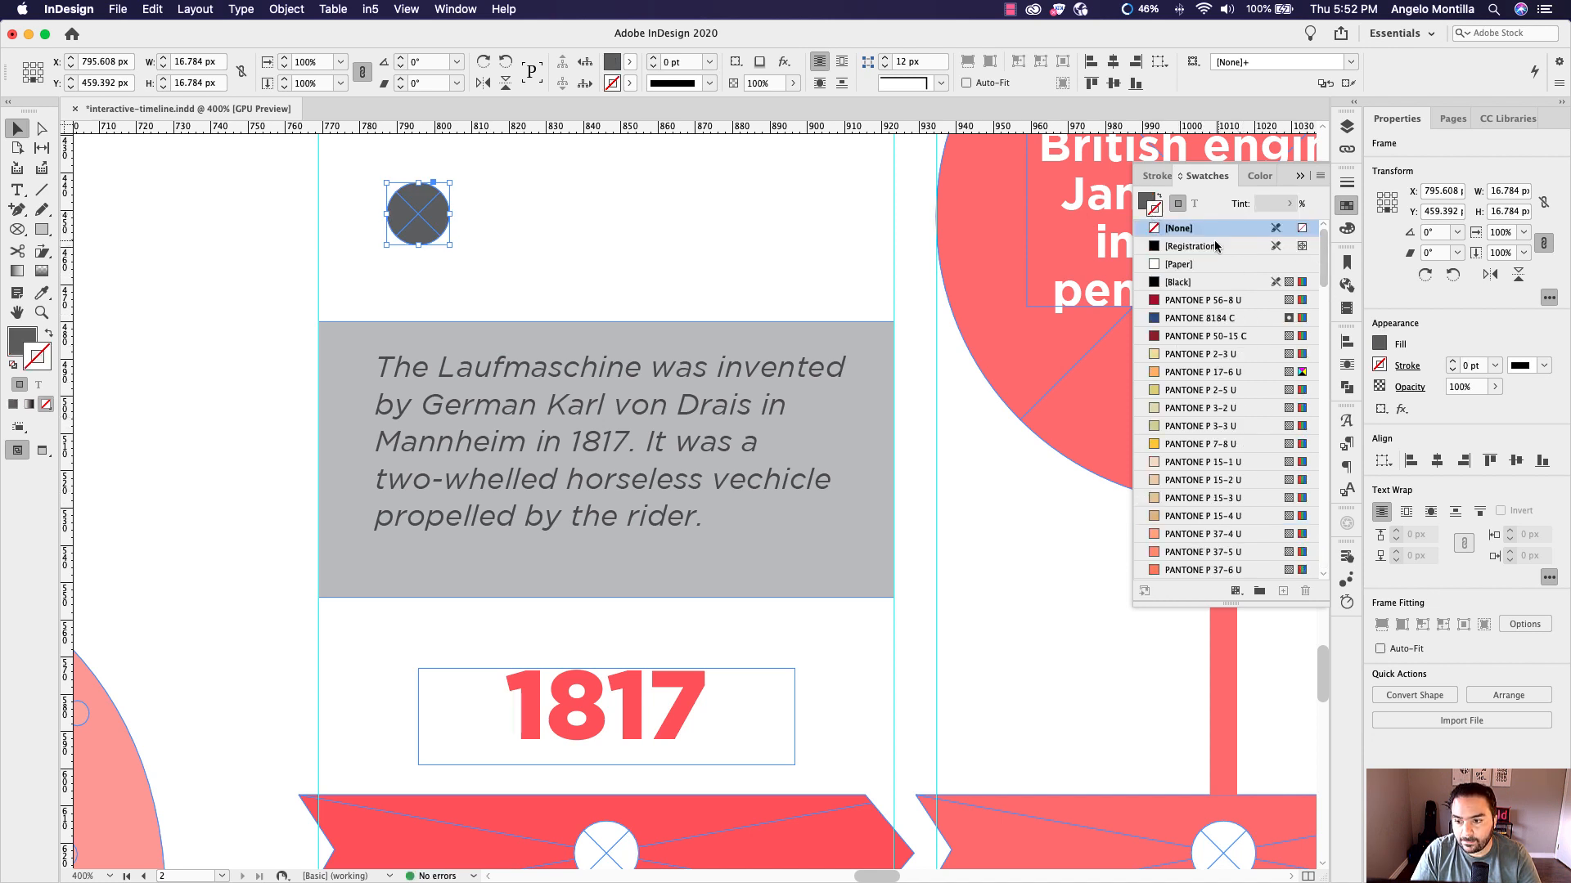
click(1245, 259)
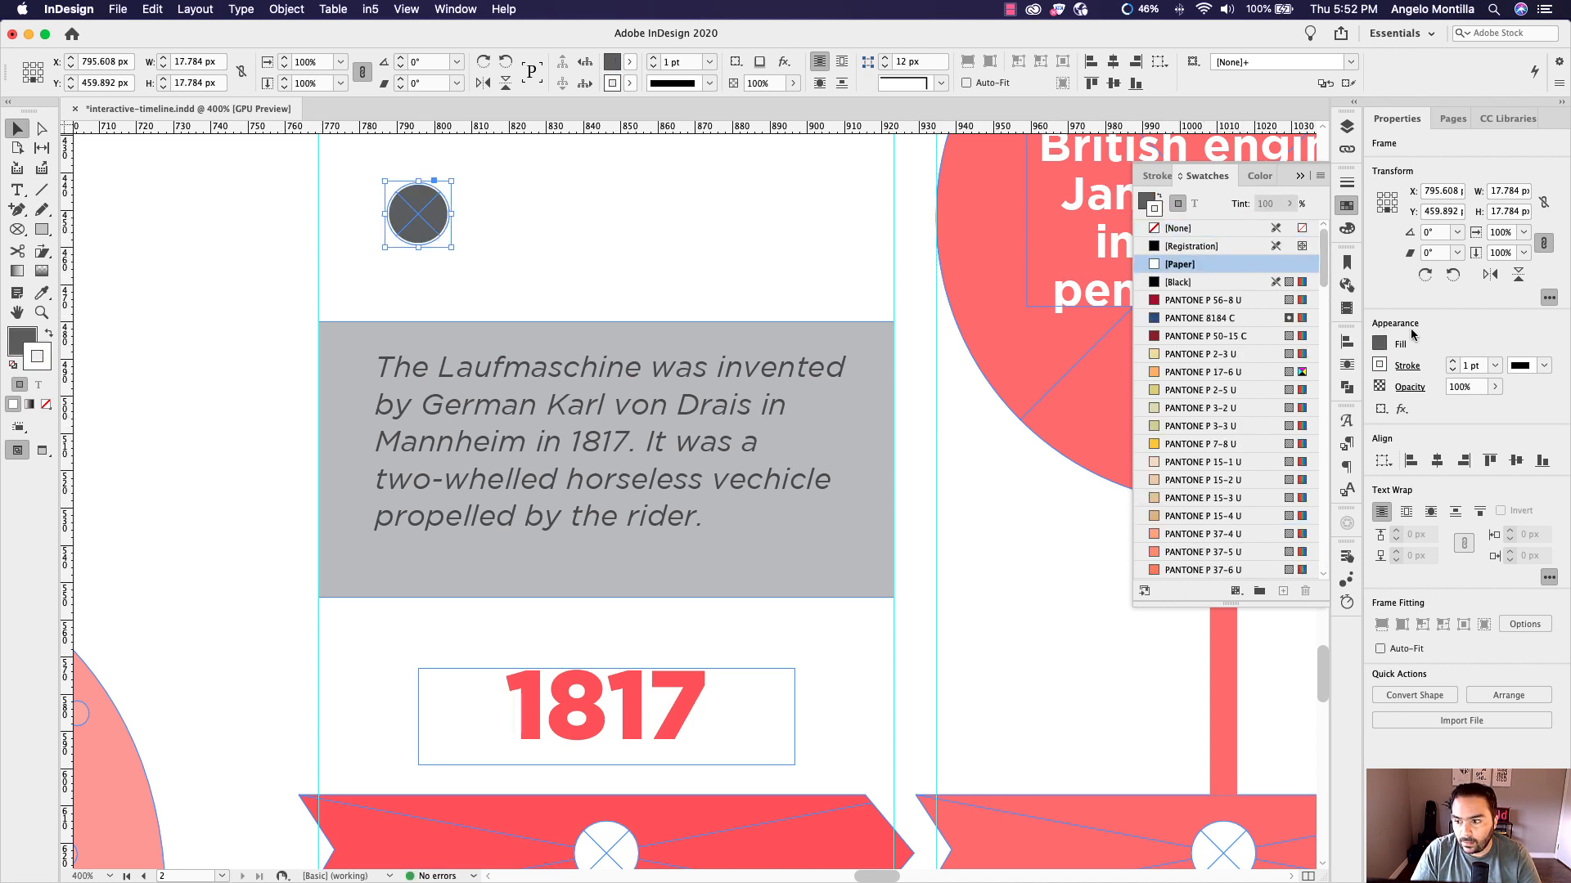
click(1452, 361)
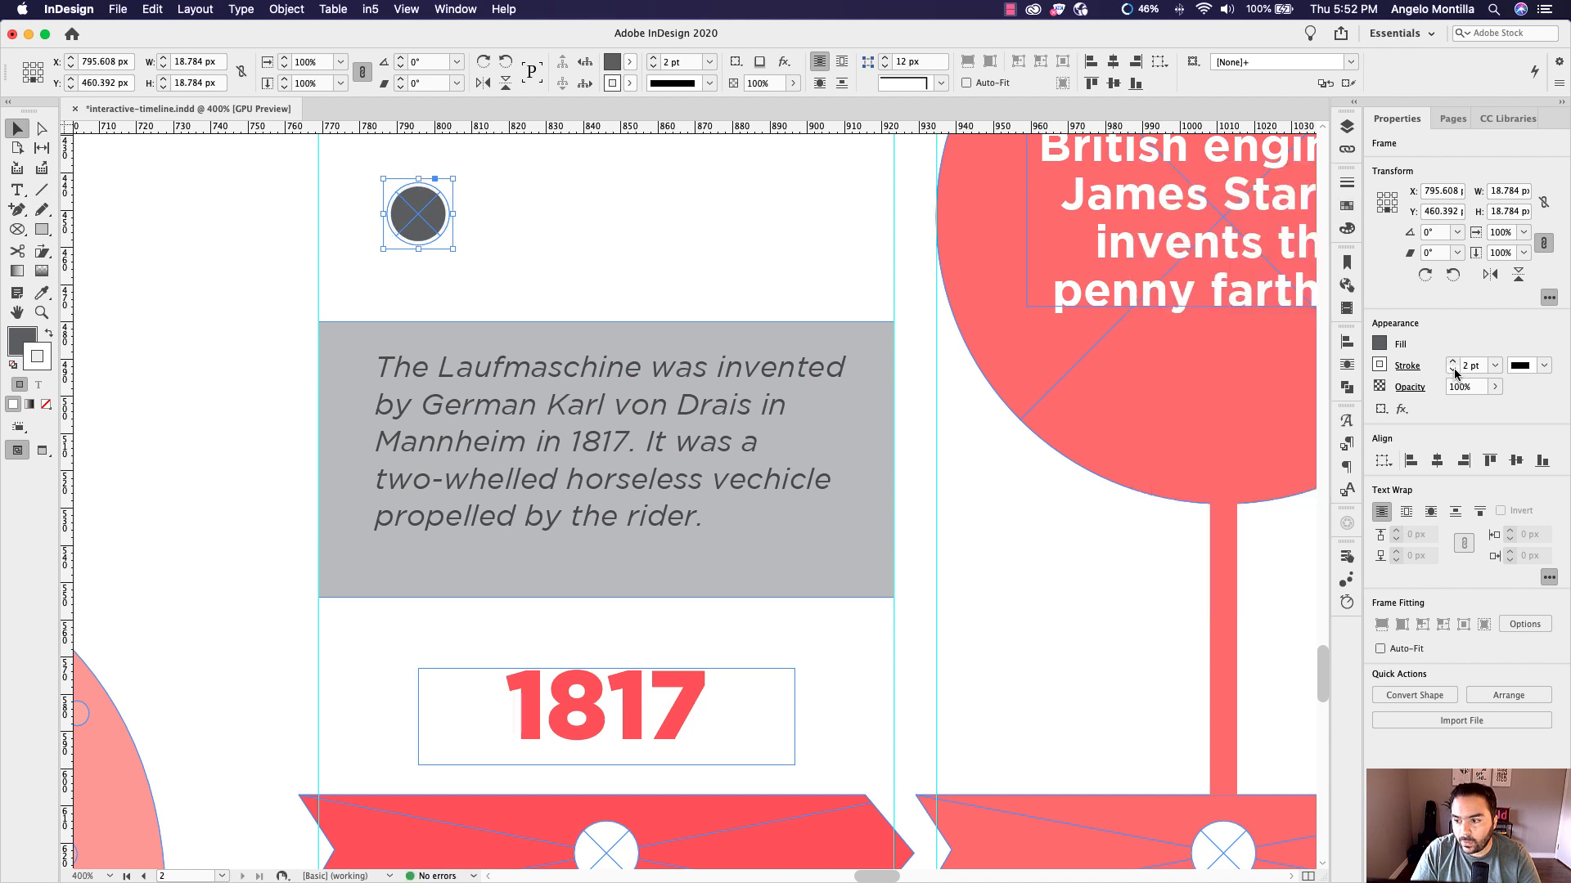
Move the gray circle onto the upper-left corner of the Laufmaschine description box
drag(429, 238, 335, 341)
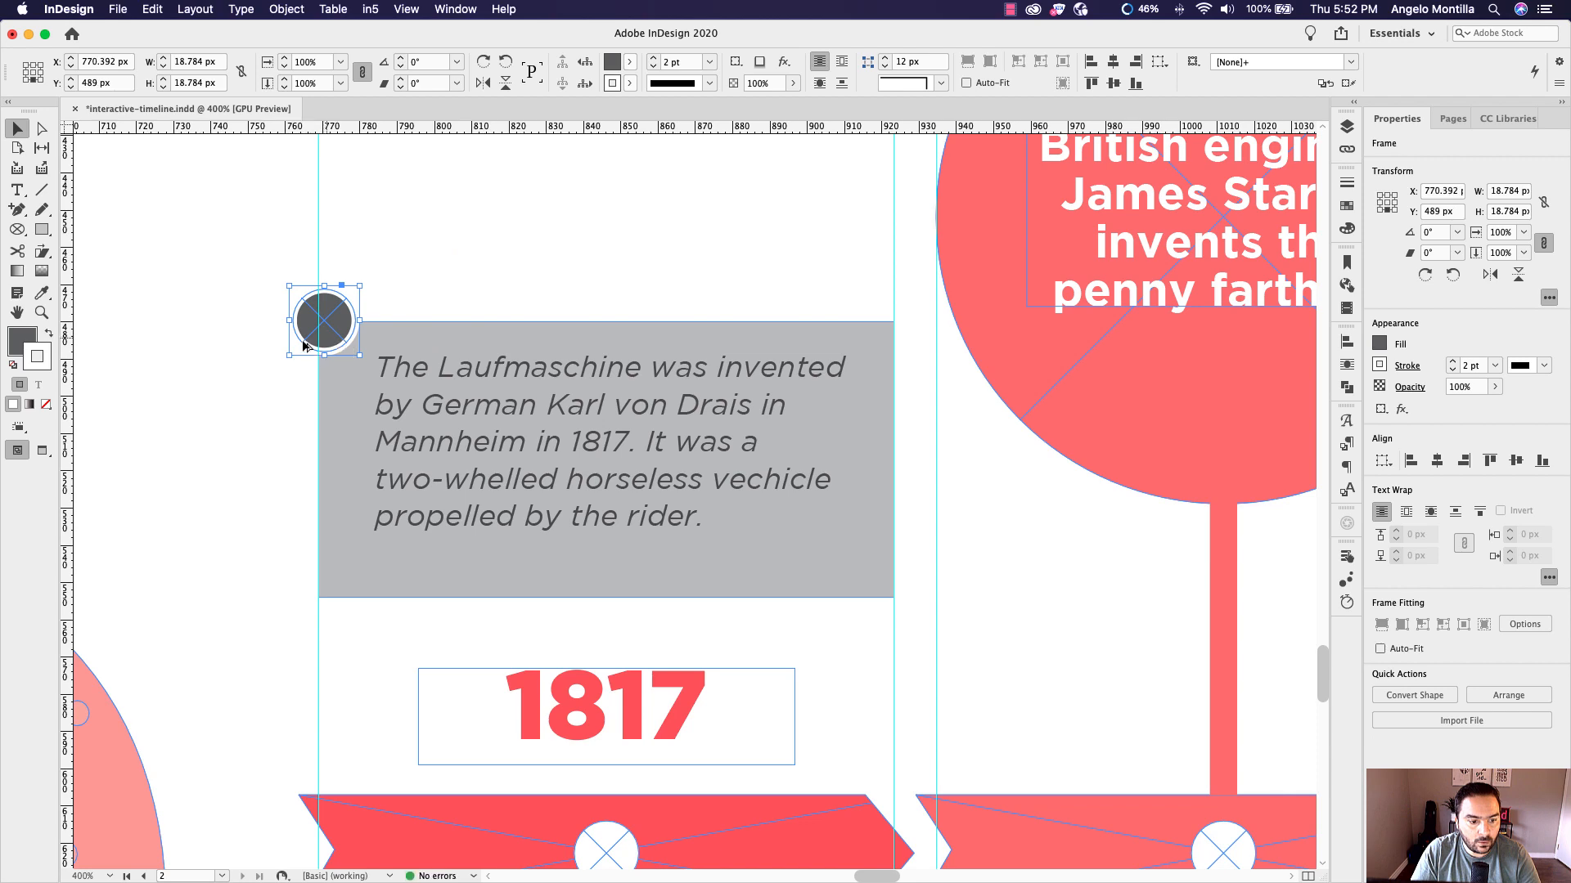
scroll(335, 341, up, 3)
scroll(558, 316, down, 2)
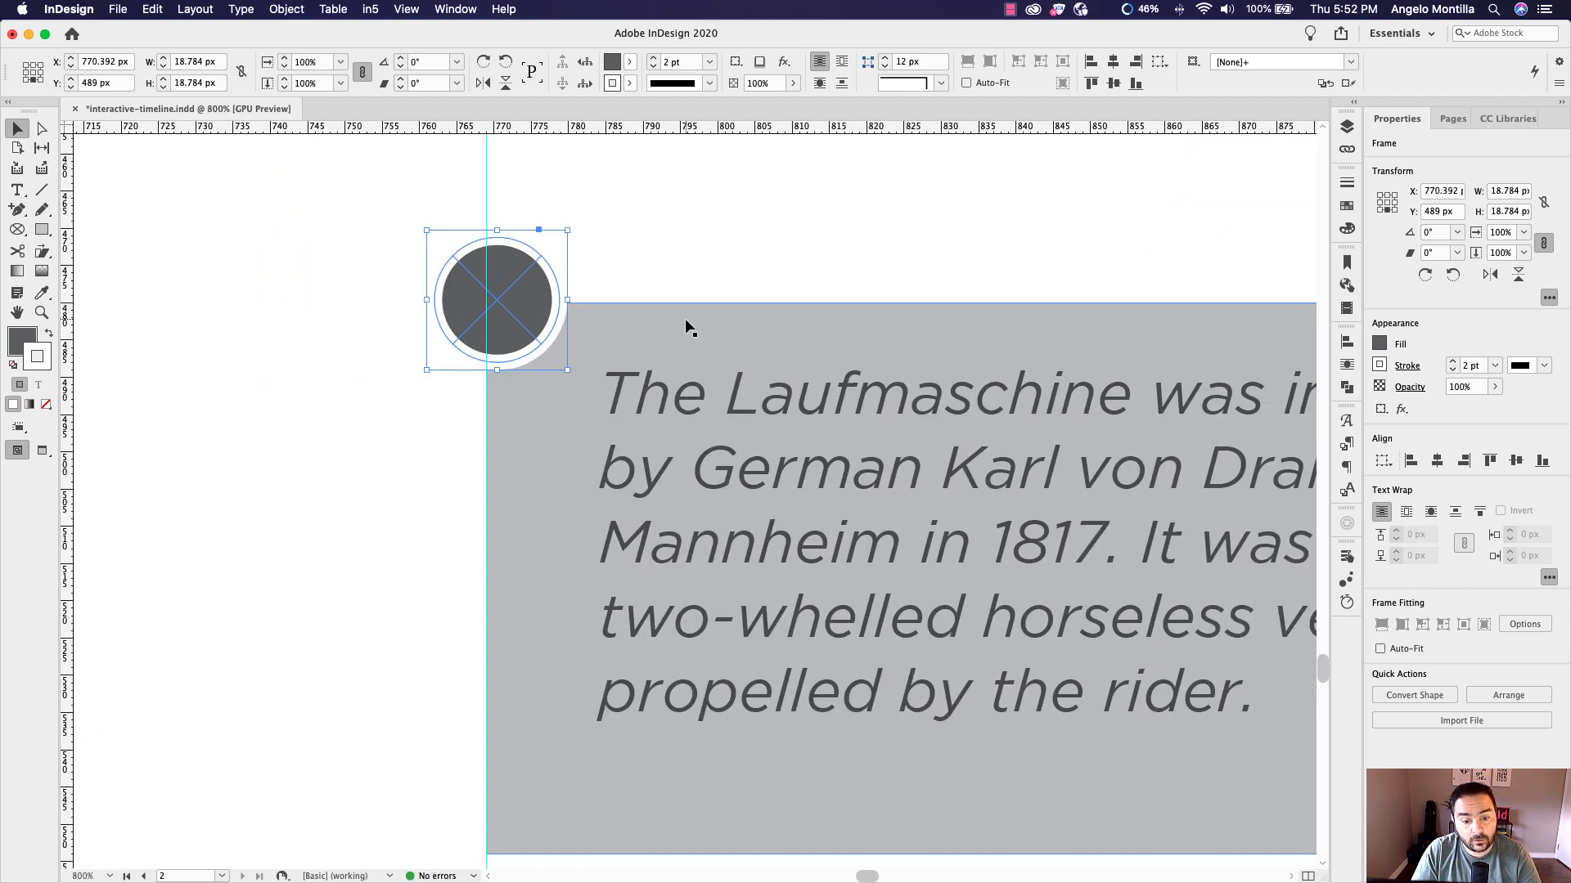
drag(712, 231, 544, 321)
click(607, 255)
Create a text frame about 19 by 17 px above the Laufmaschine box containing X in the [Basic Paragraph] style
click(18, 191)
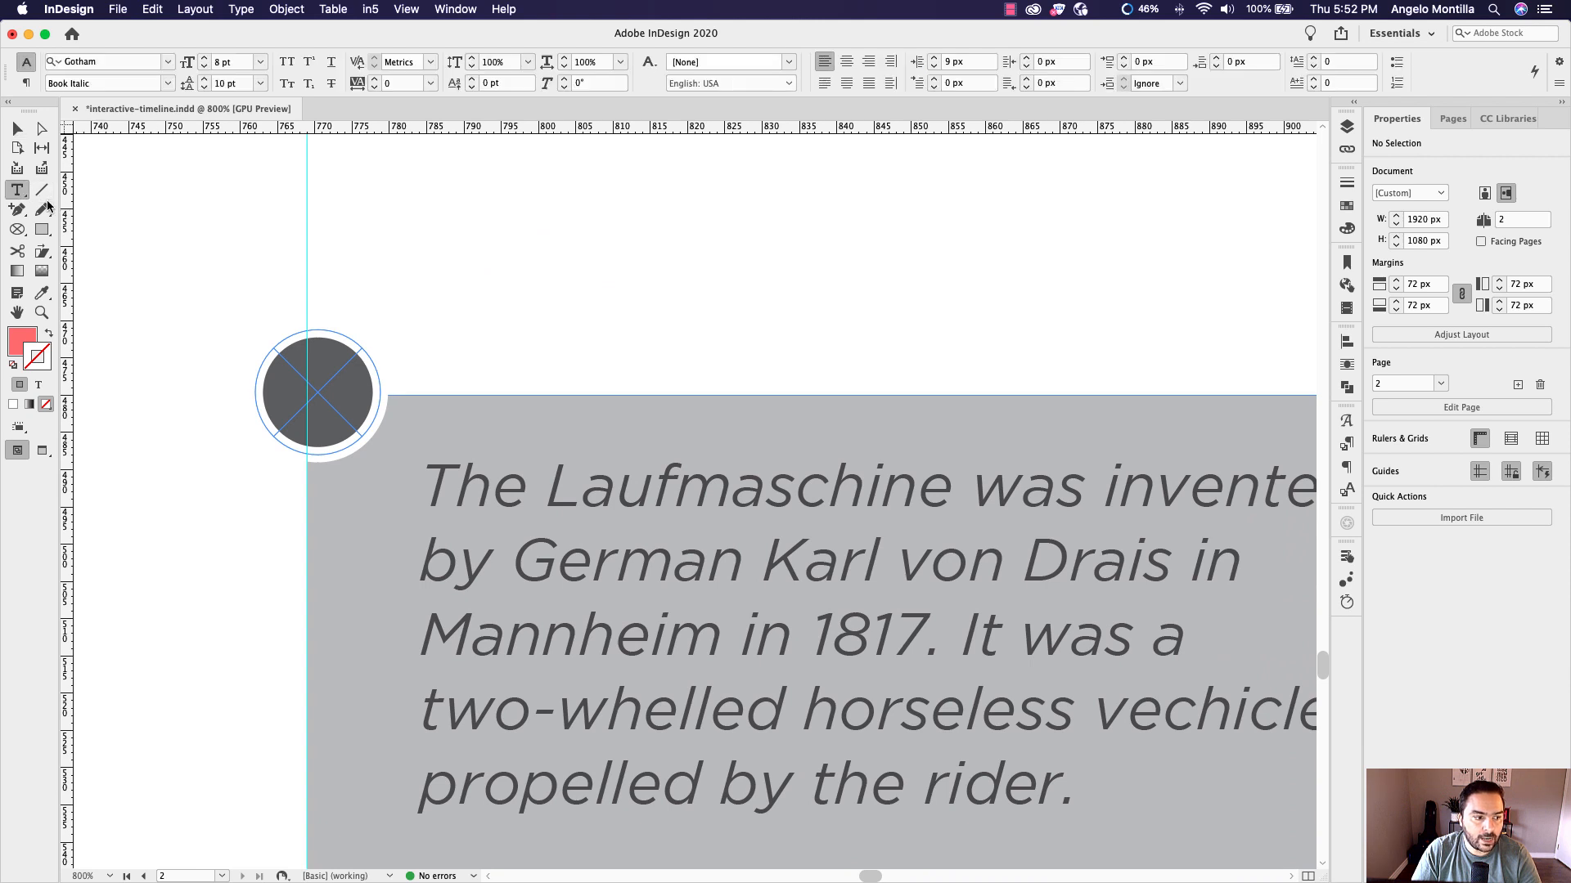
drag(471, 216, 612, 343)
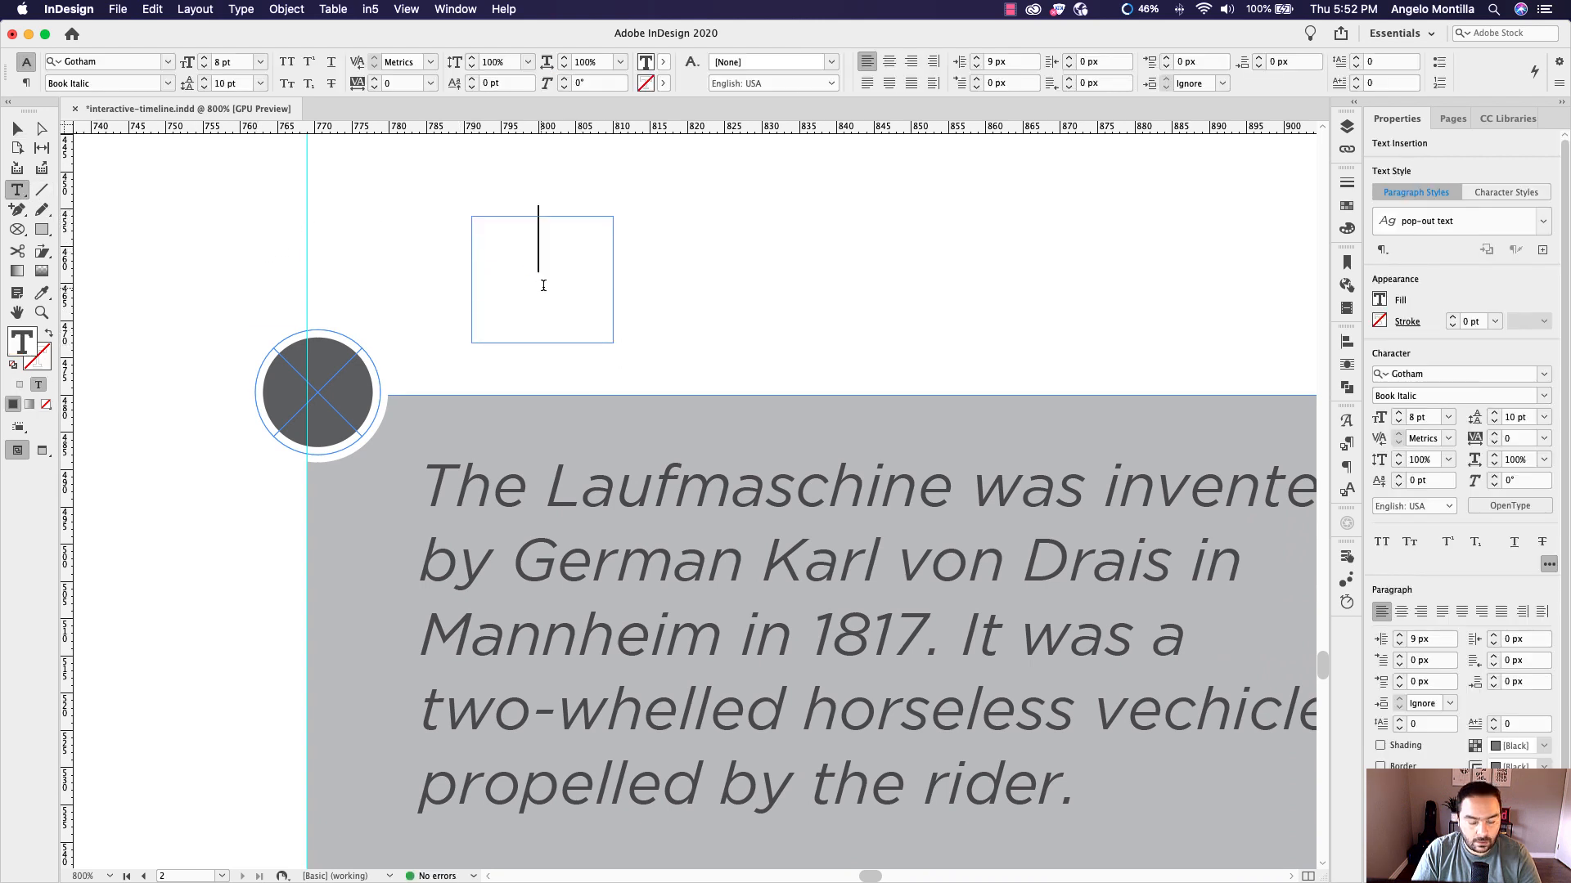
text(X)
drag(554, 239, 579, 274)
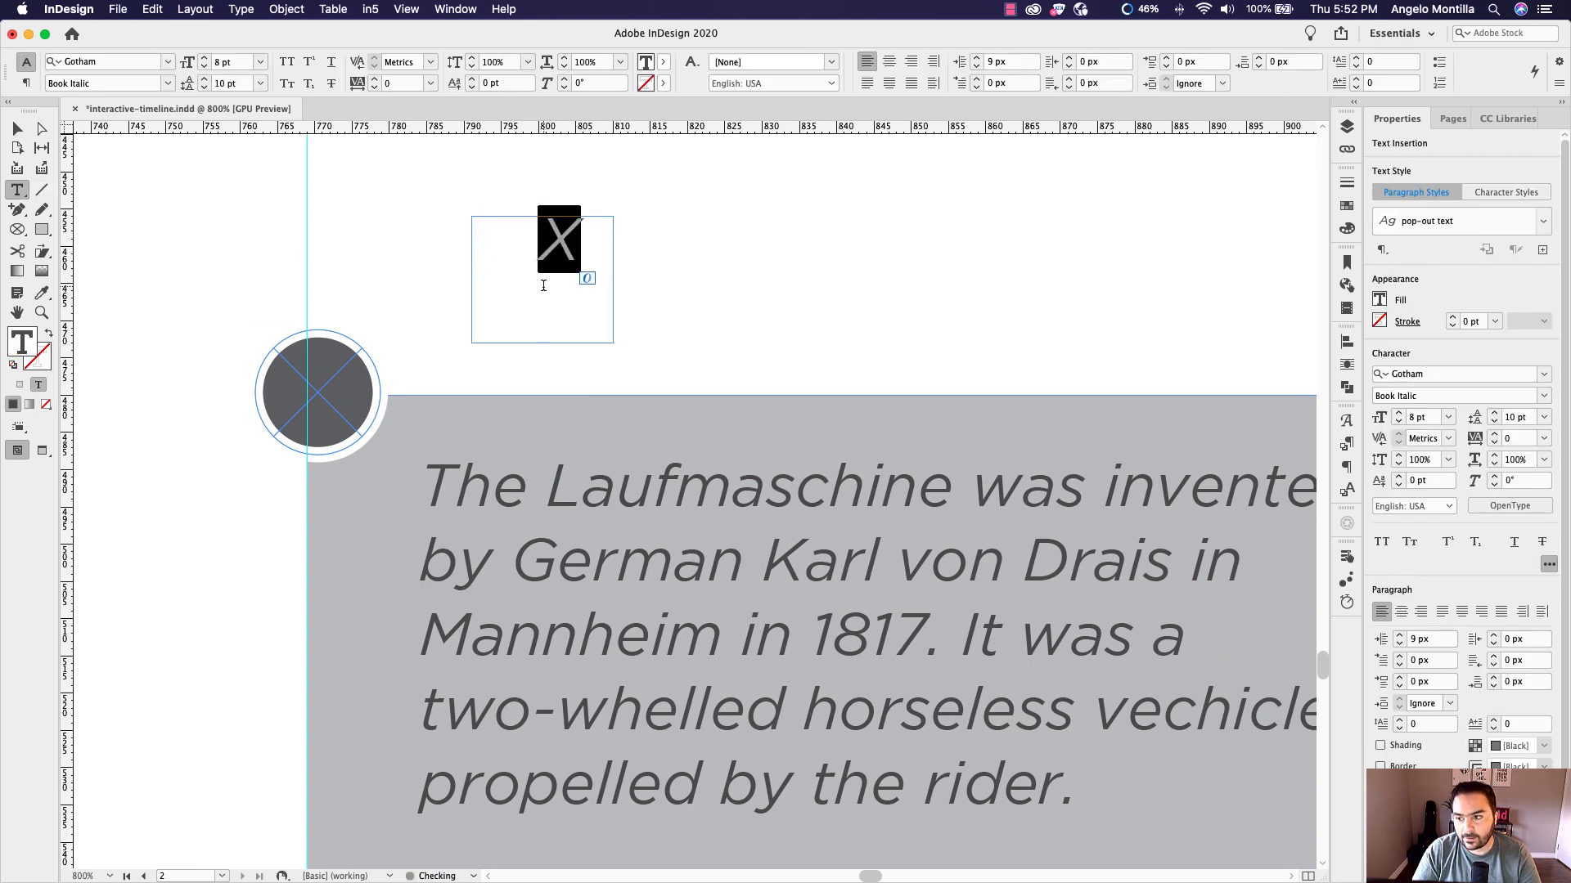
click(1544, 222)
click(1492, 250)
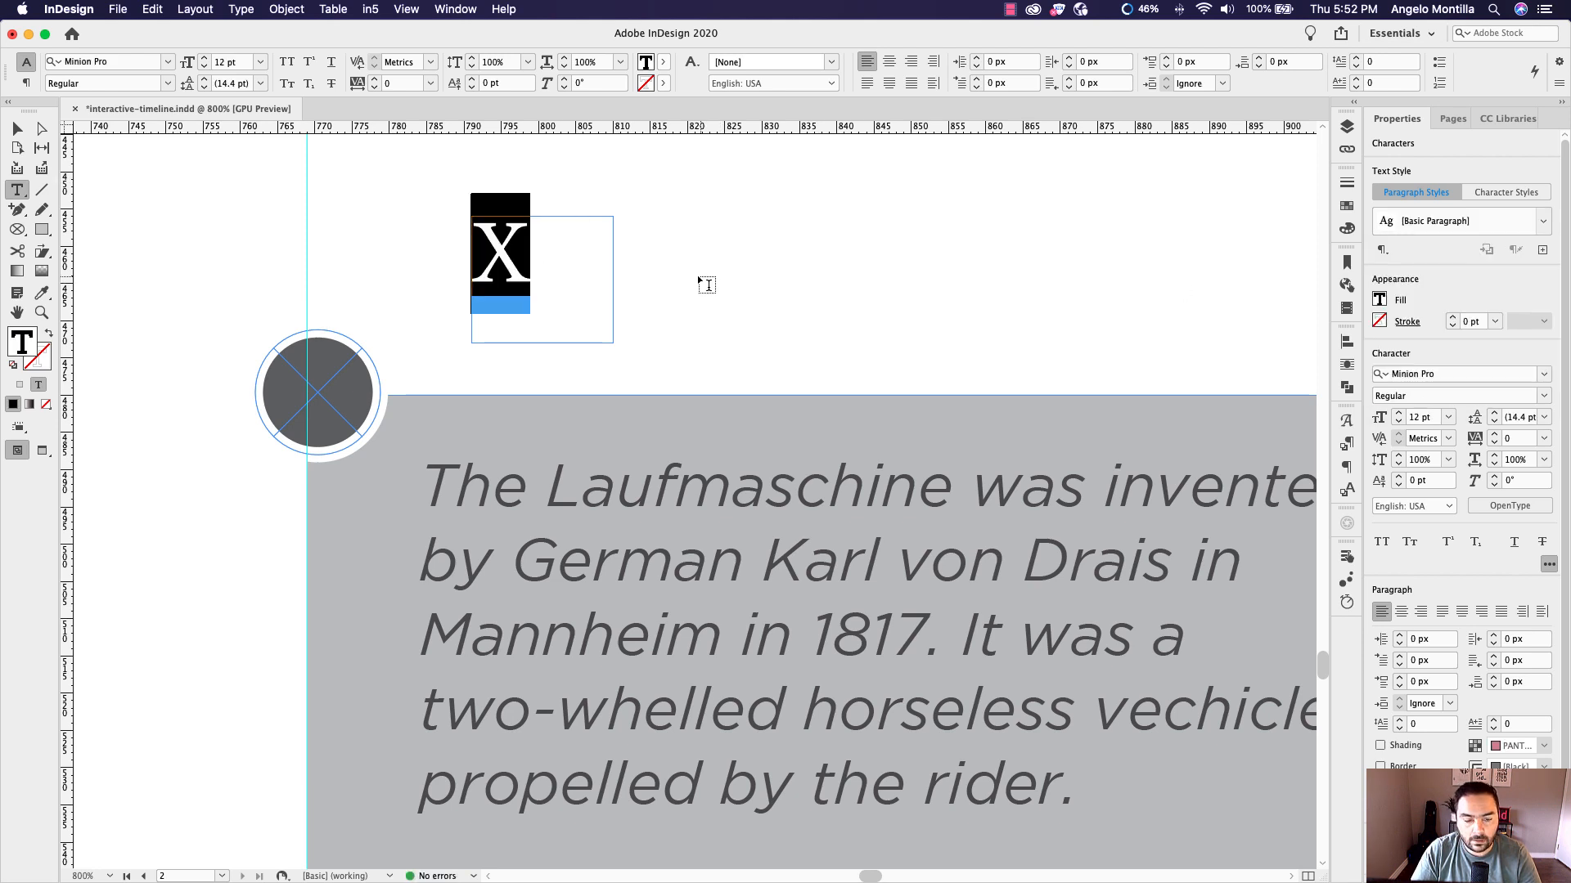
Set the X to the Gotham Black font
drag(621, 270, 436, 258)
click(536, 273)
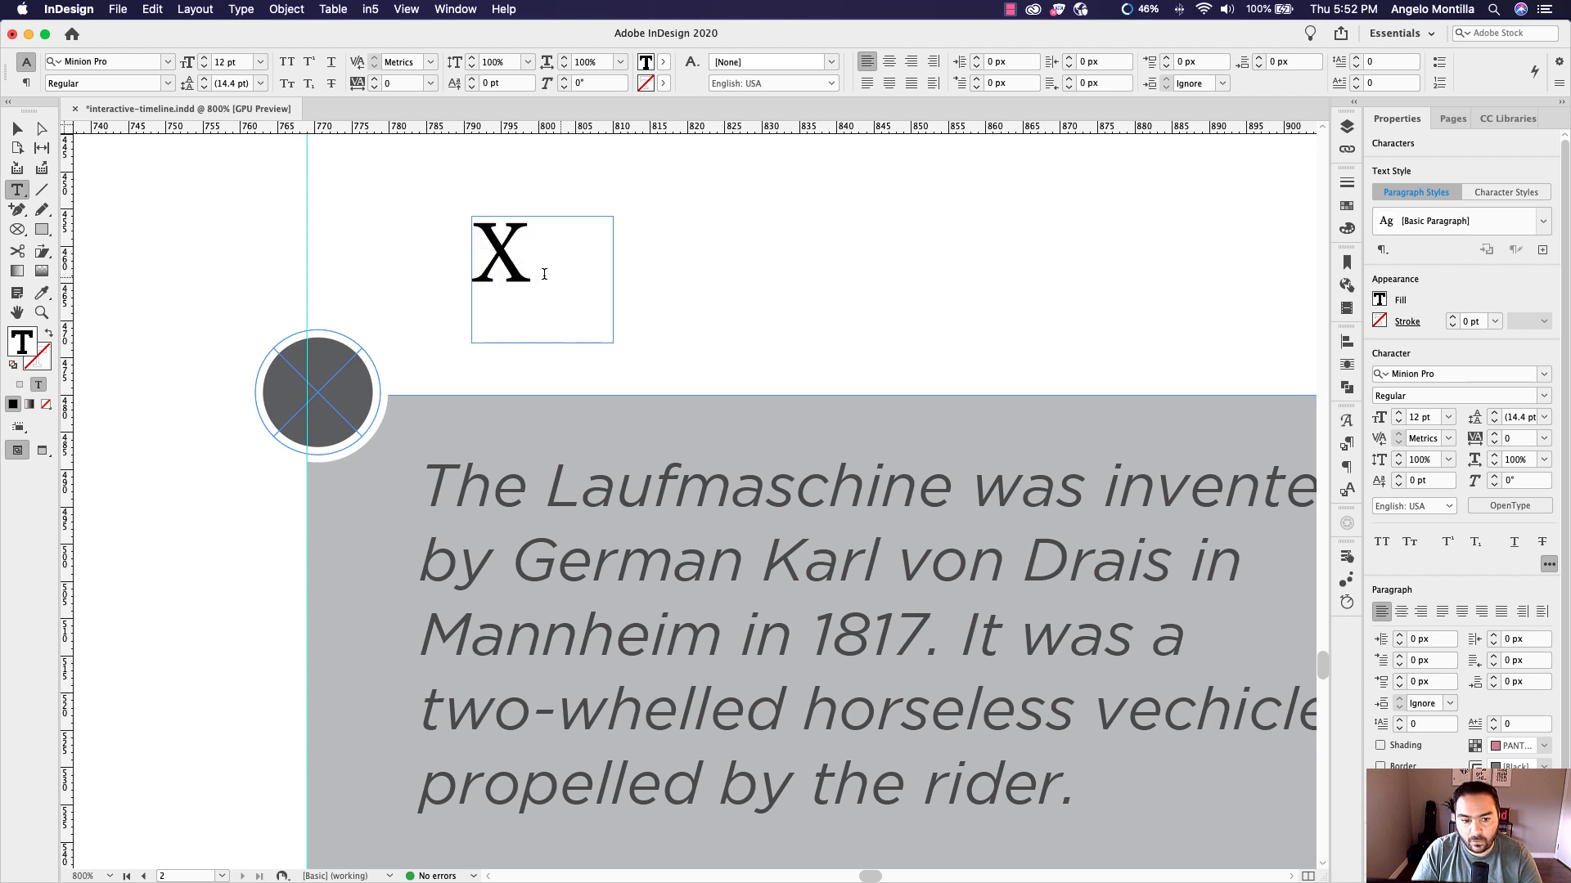
drag(578, 274, 466, 248)
click(1421, 374)
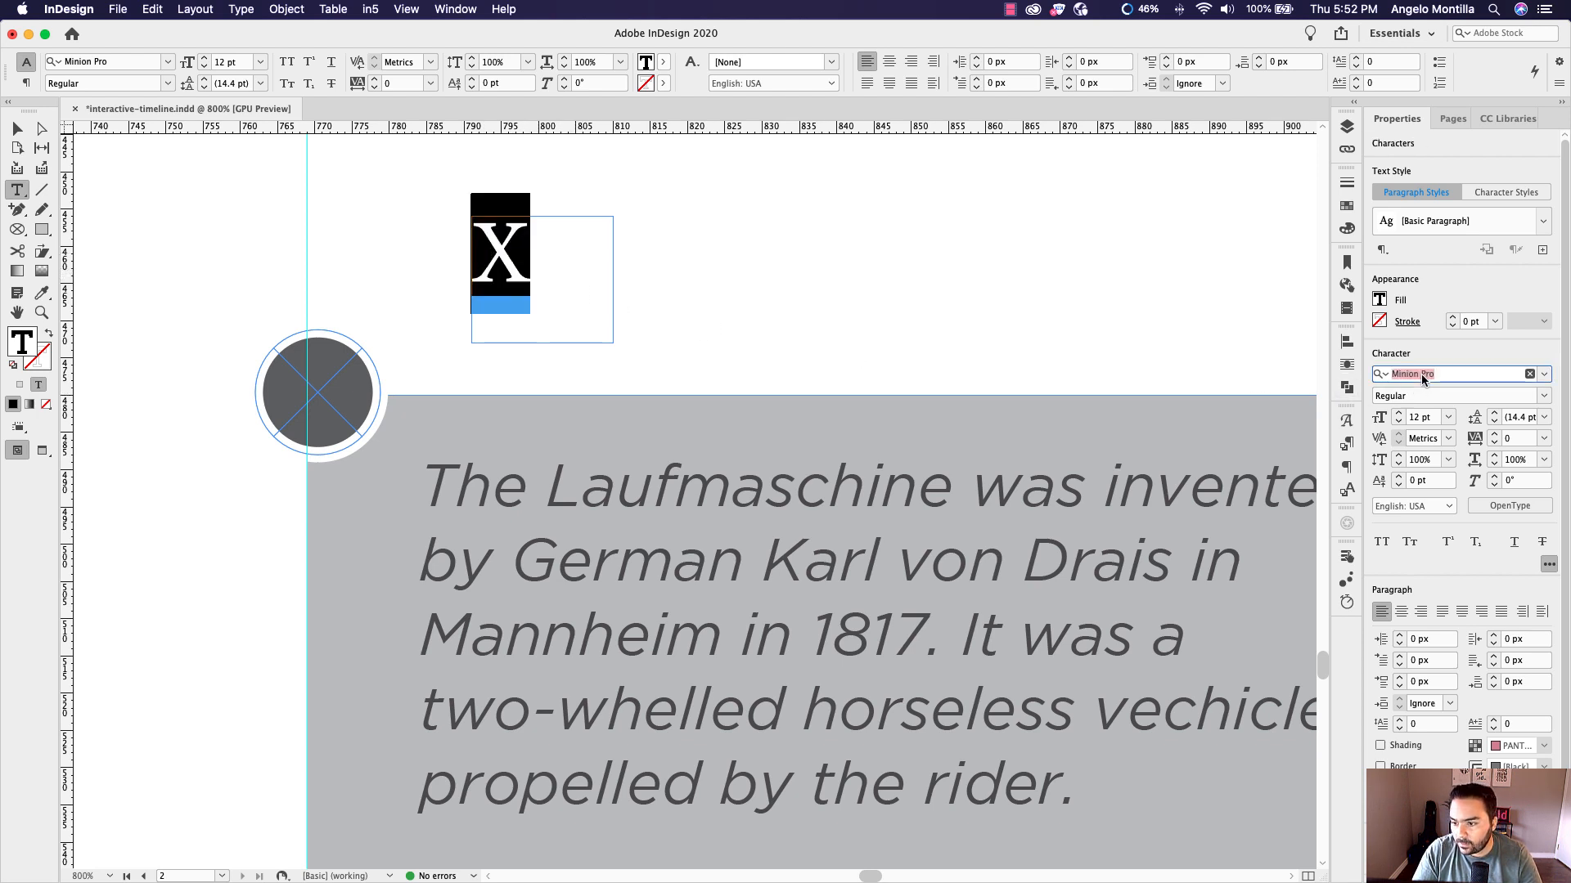
text(V)
key(BackSpace)
text(B)
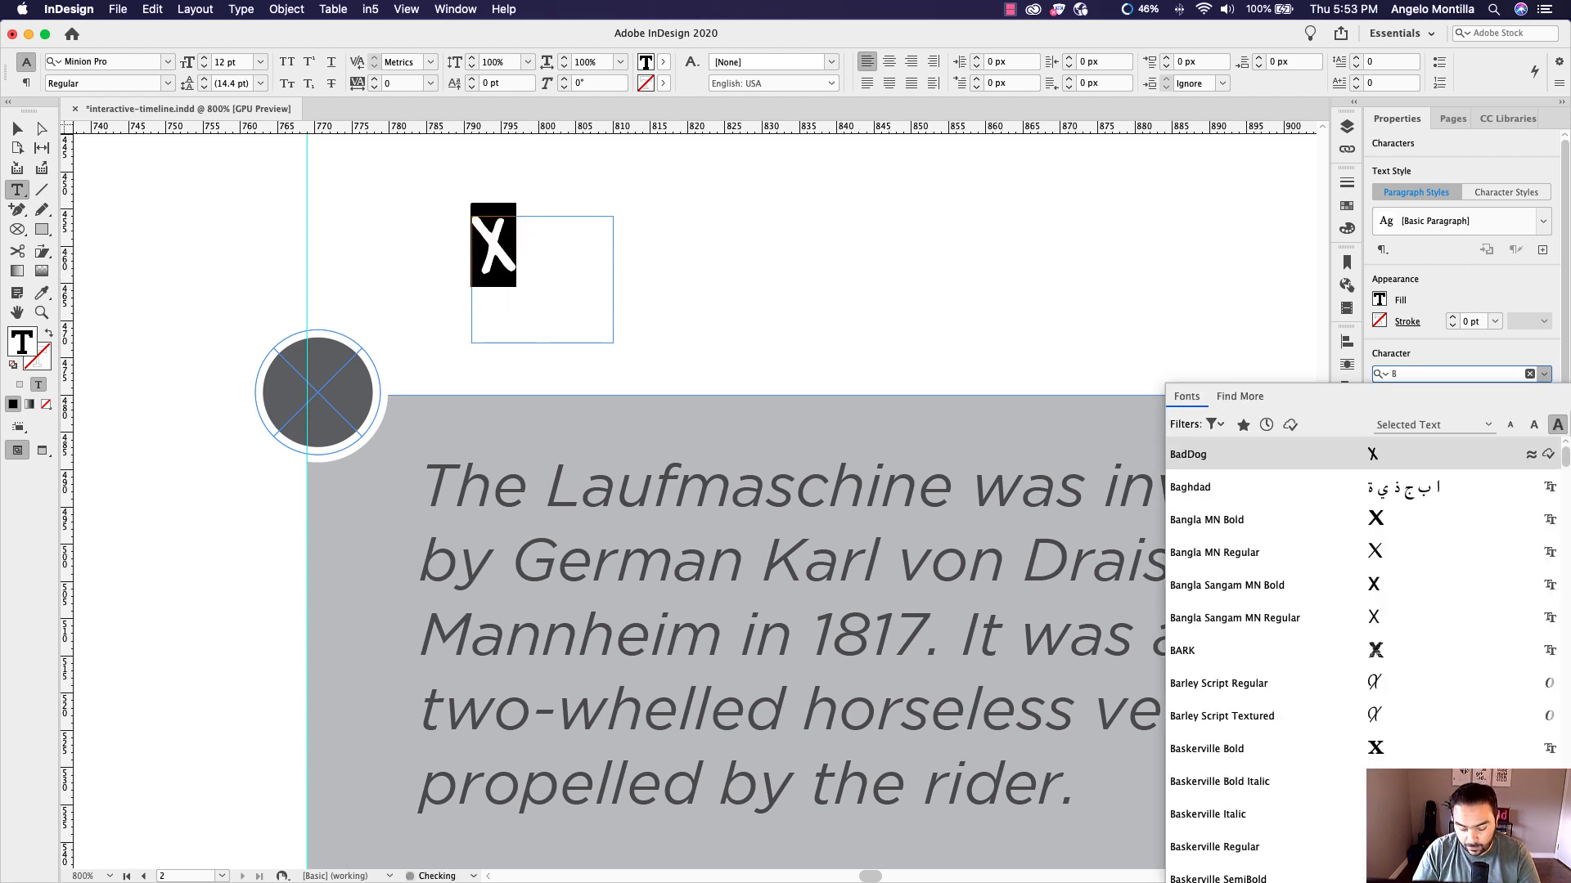
key(BackSpace)
text(Gotham)
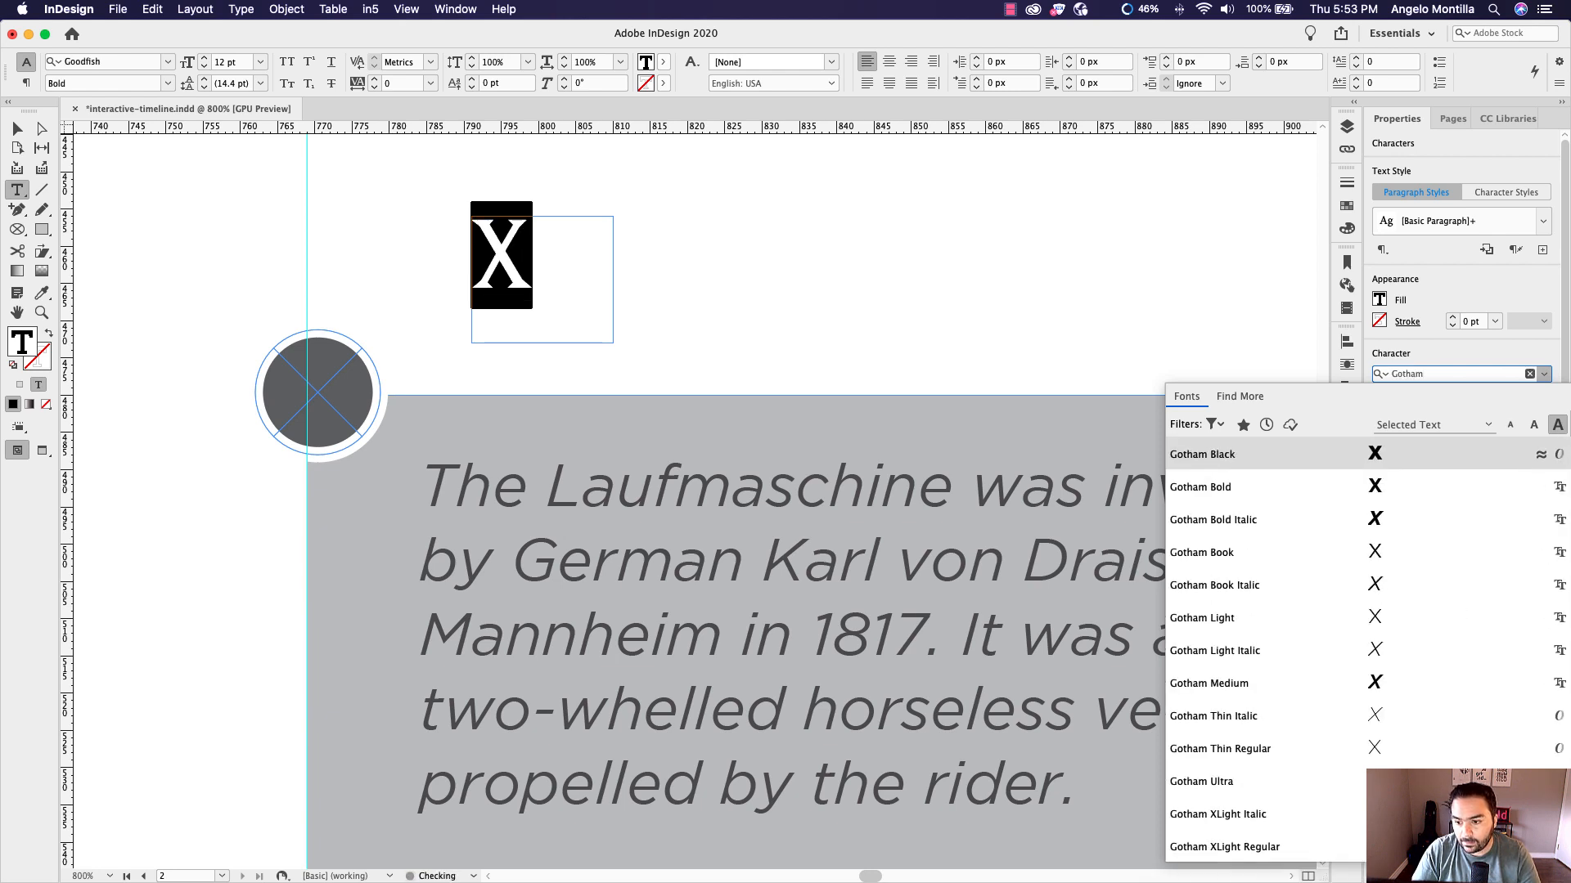
click(1235, 456)
key(Escape)
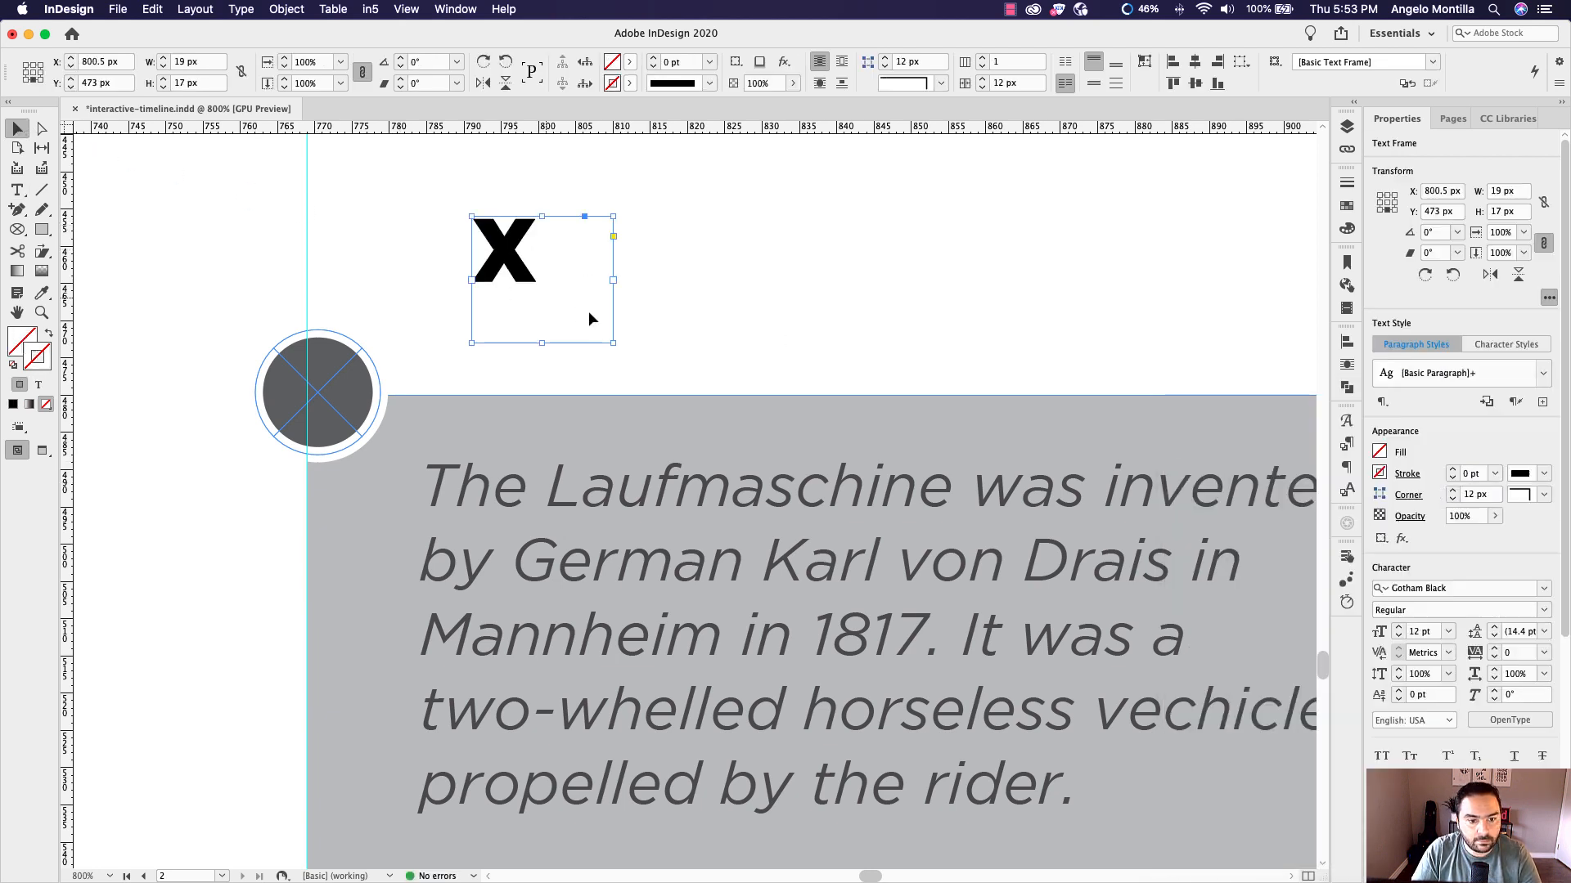
Fit the text frame to the X and color the letter with the [Paper] swatch
double_click(613, 343)
double_click(520, 266)
key(super+a)
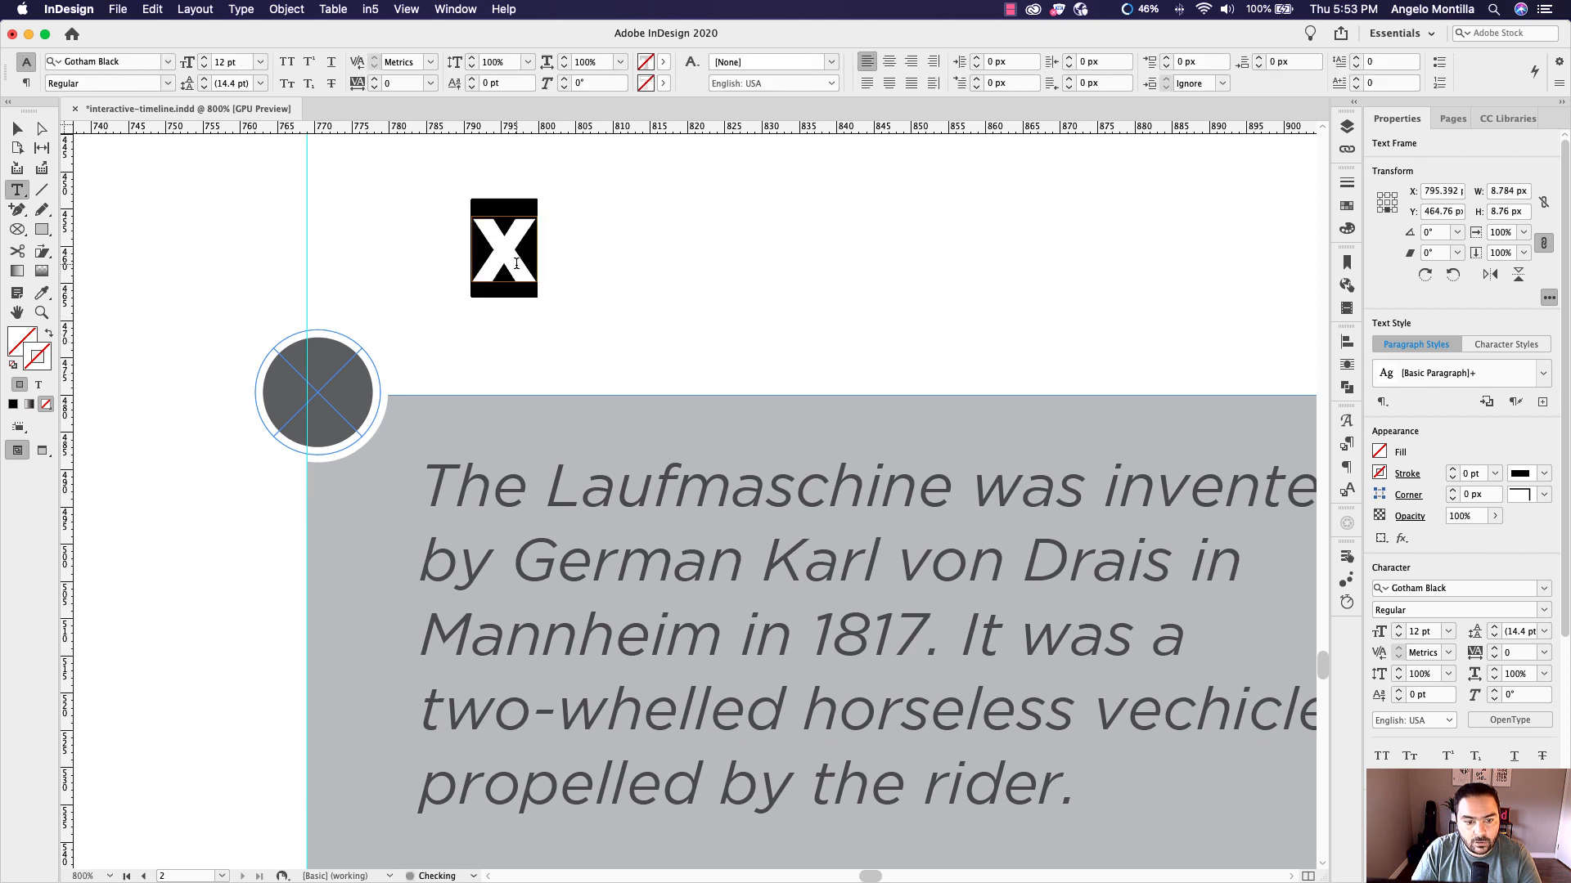
click(1346, 205)
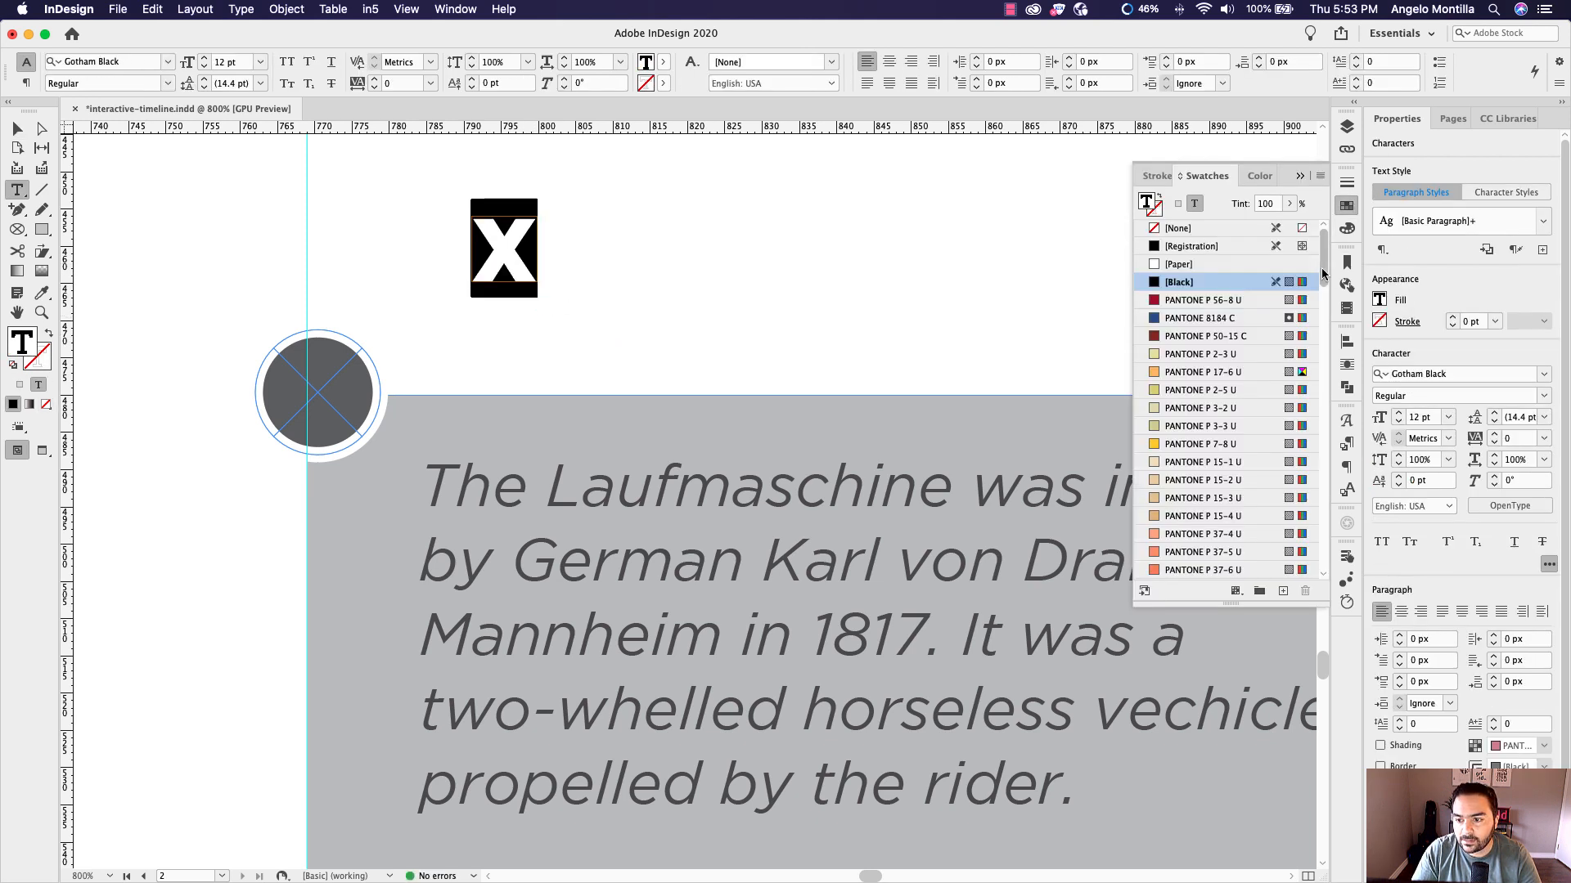
click(1199, 267)
click(18, 129)
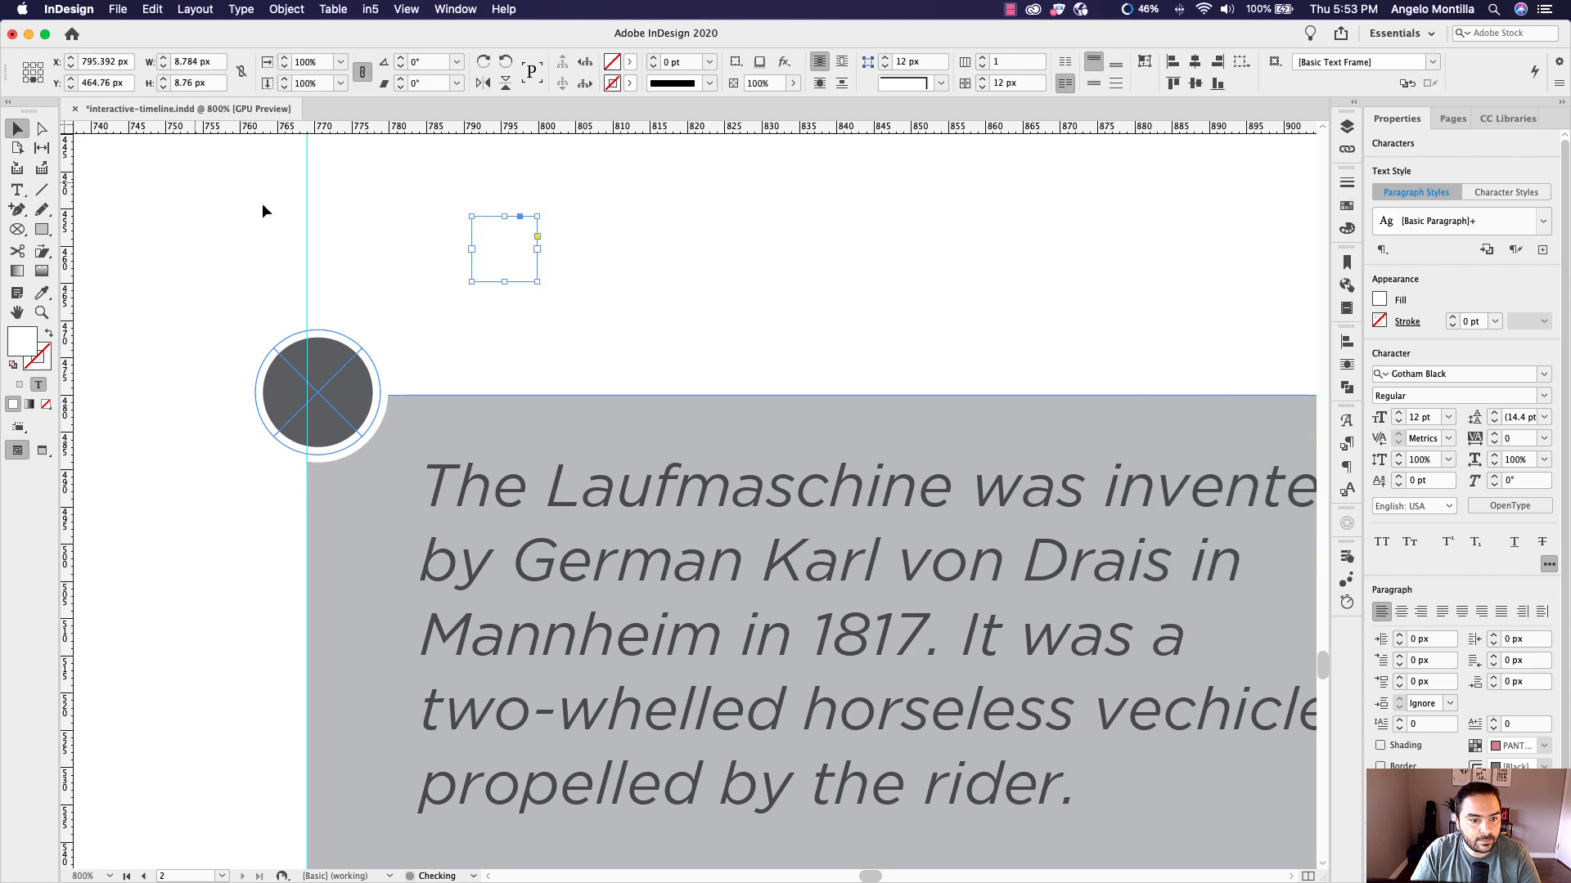
Place the white X on the dark gray circle and adjust its position until it is centered
drag(518, 262, 331, 409)
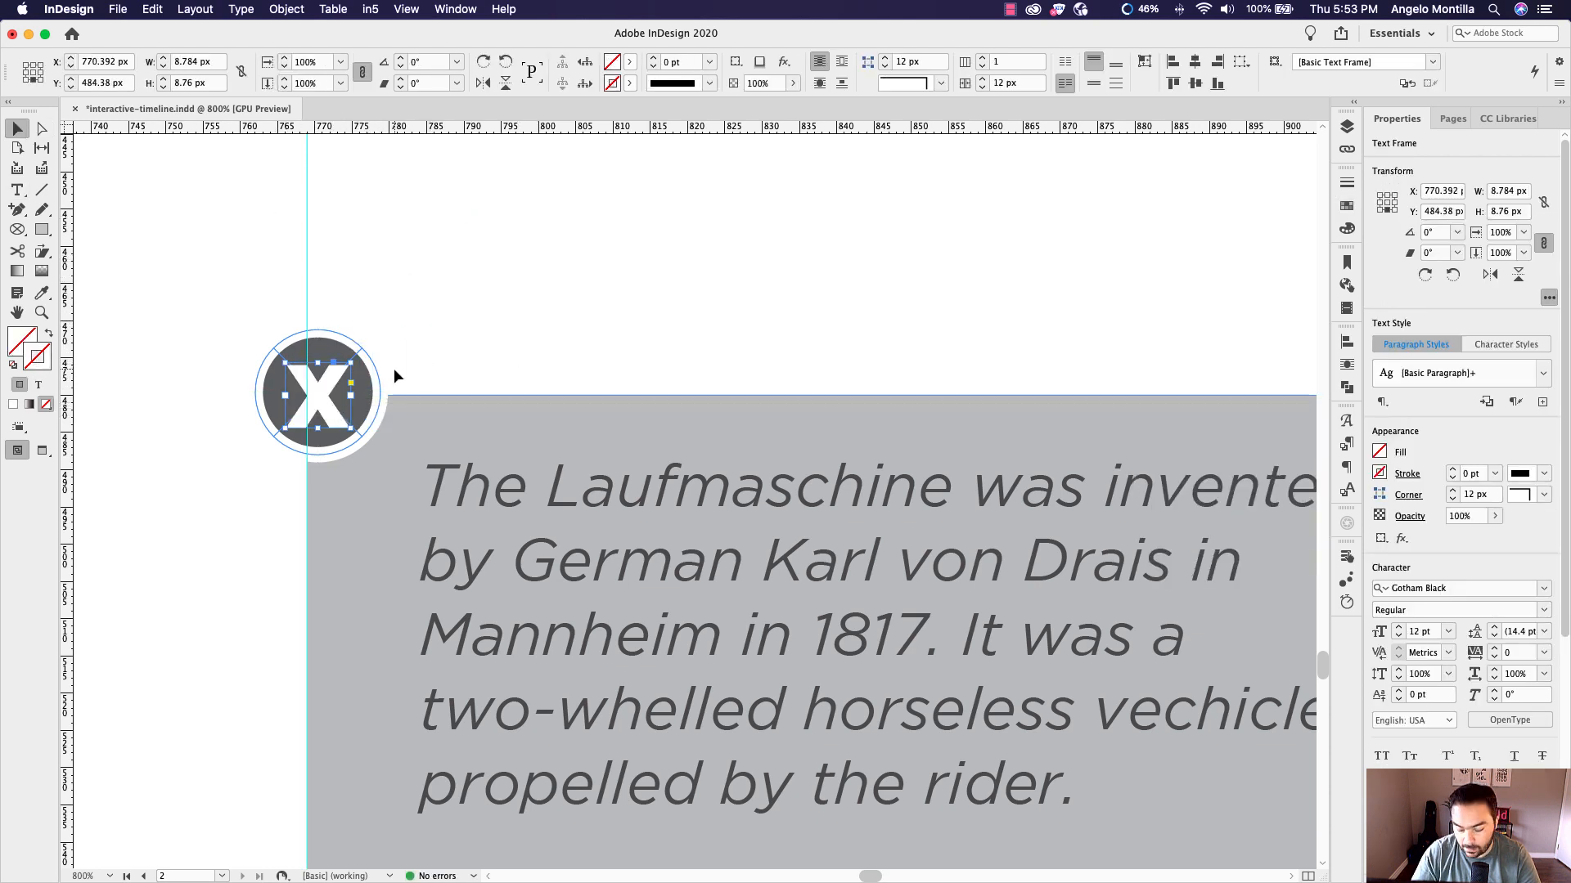
key(Up)
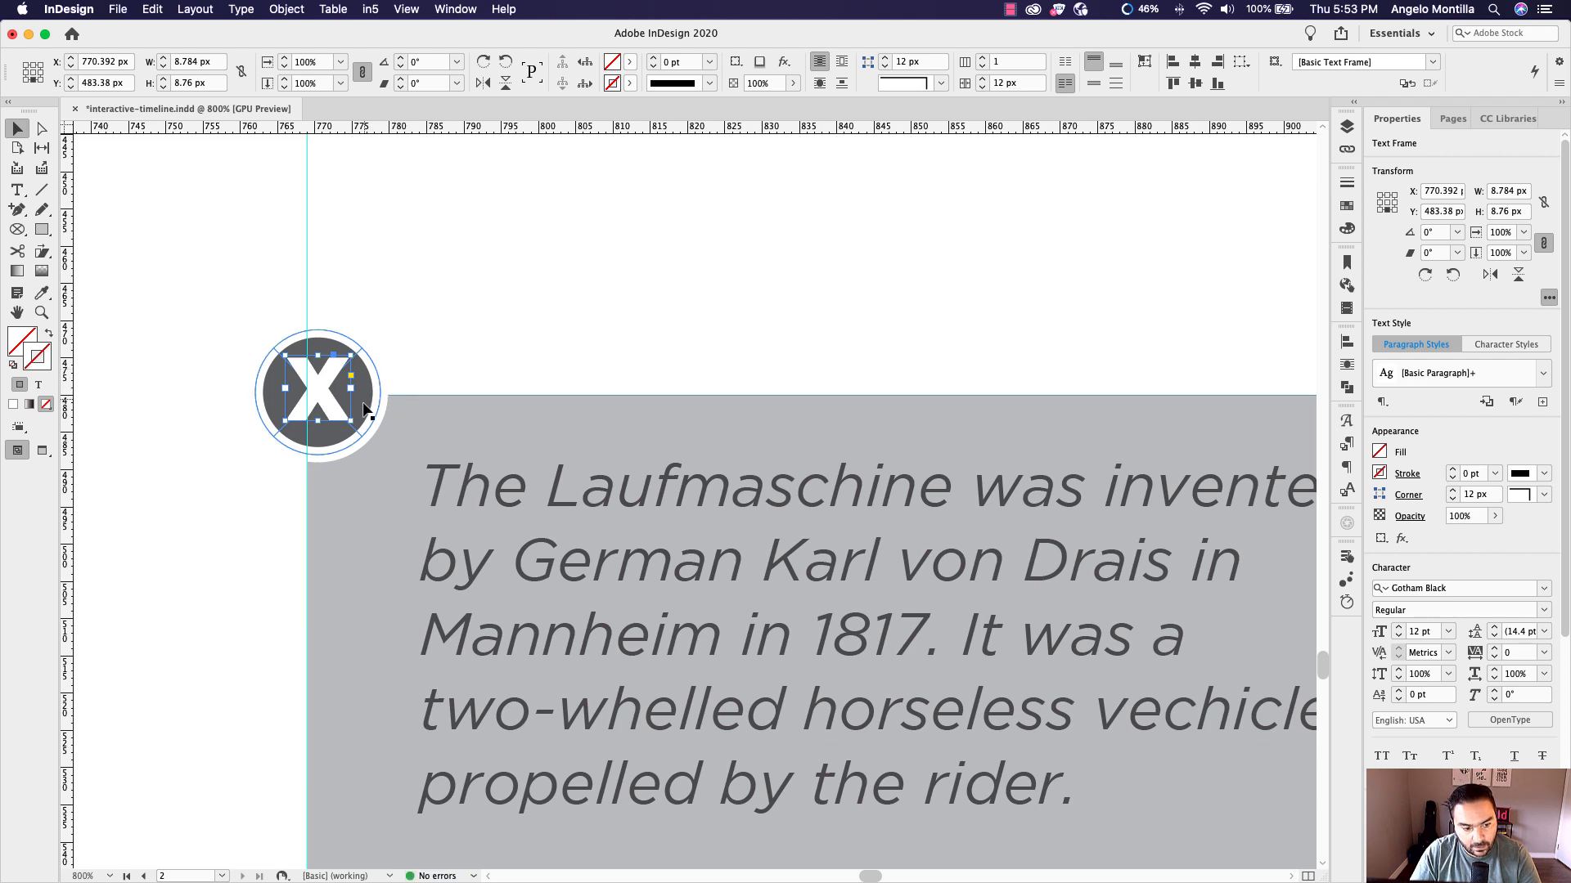
drag(353, 421, 328, 407)
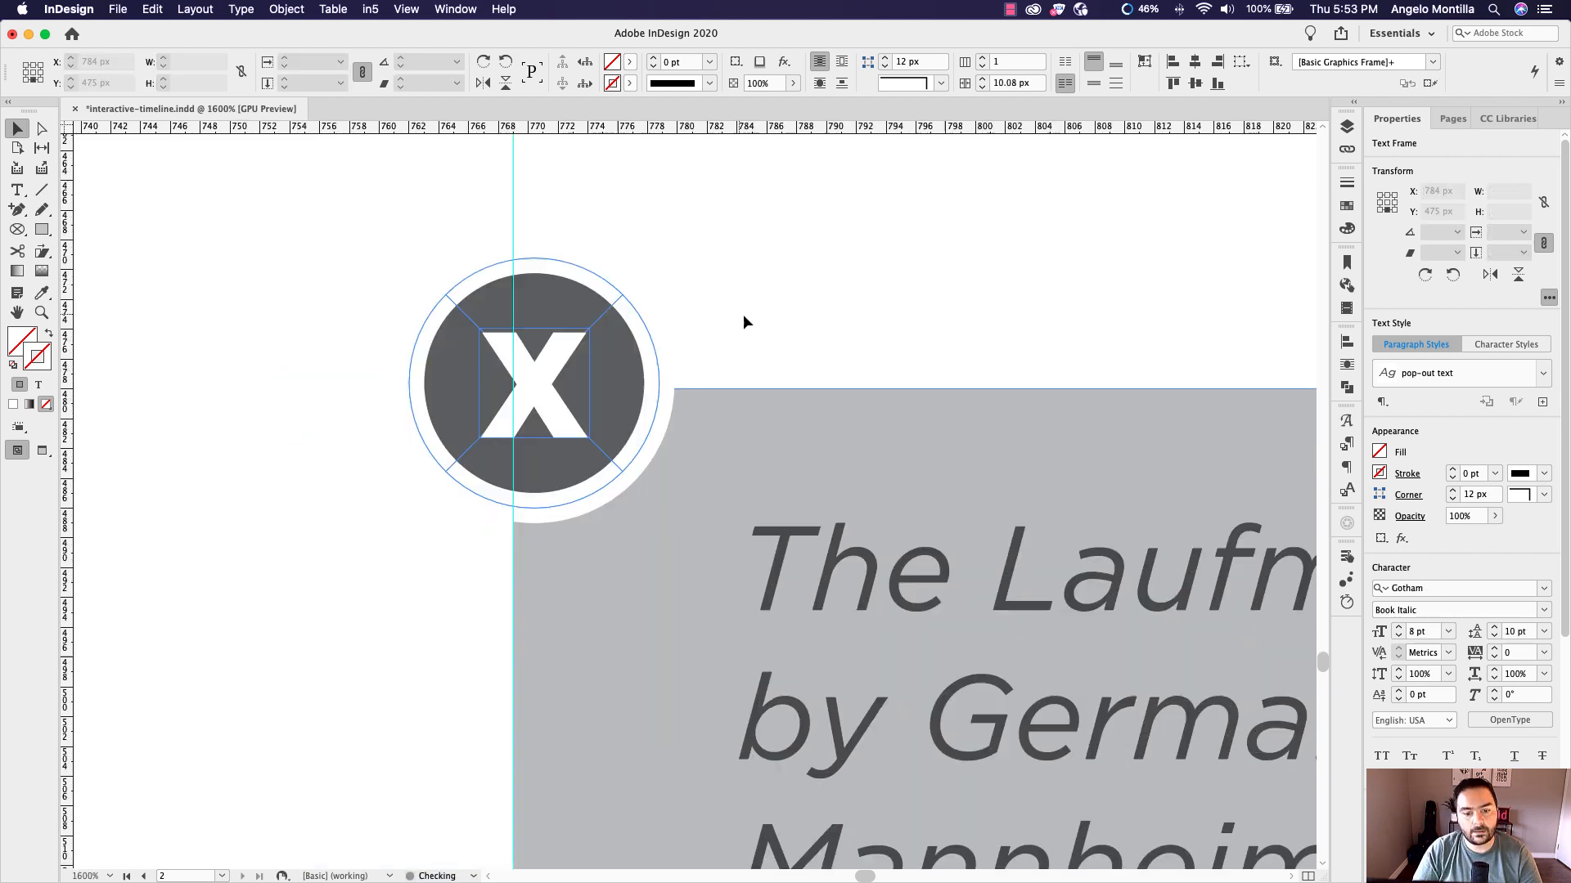
click(743, 315)
scroll(744, 317, down, 2)
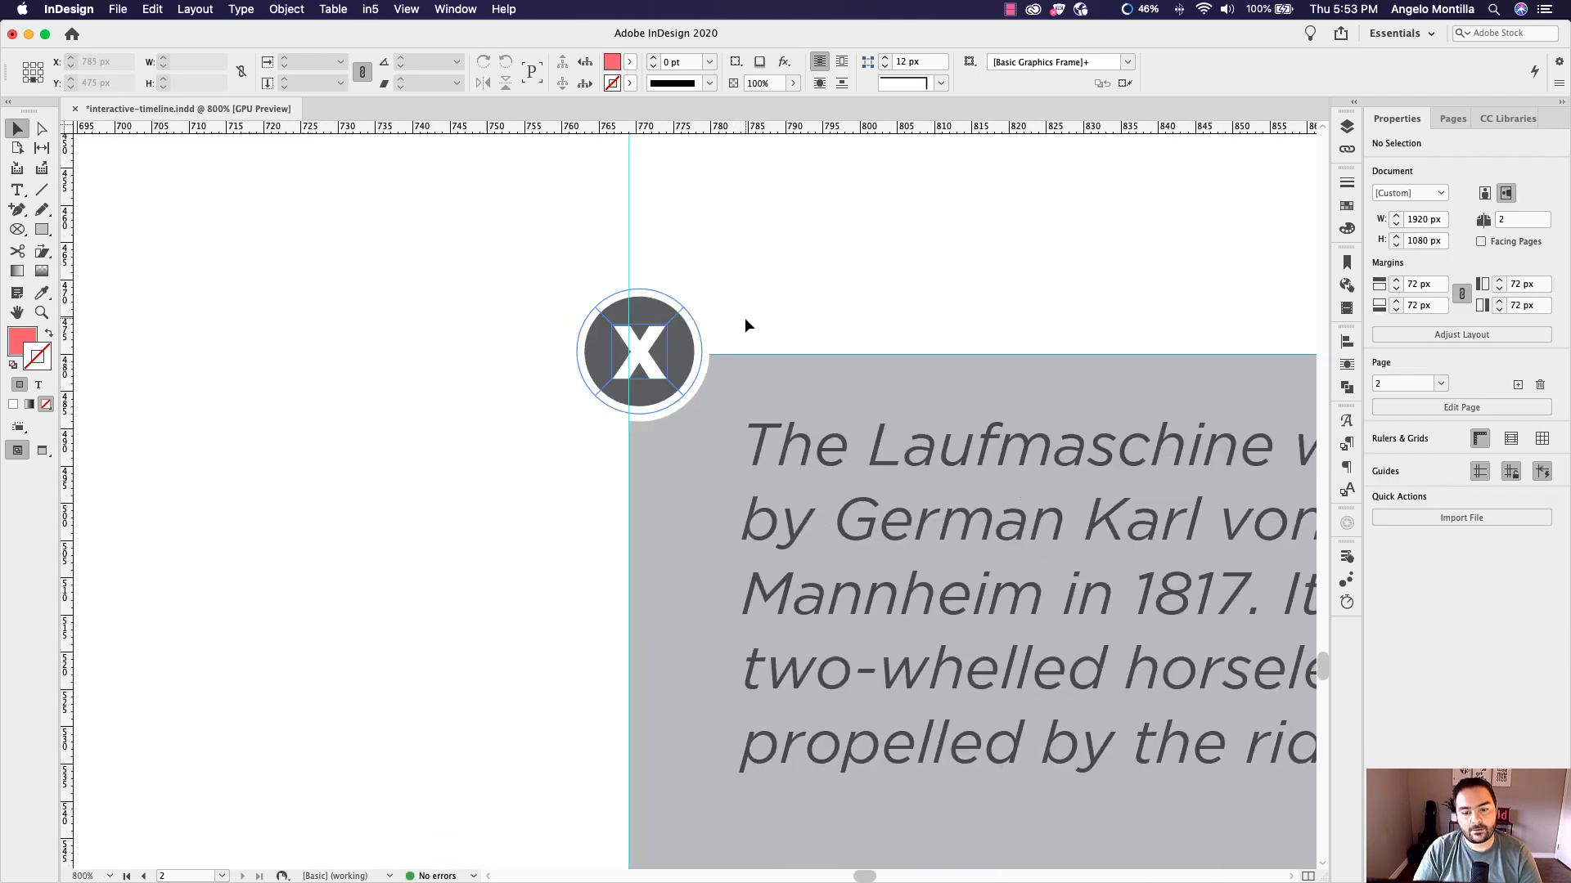
Group the X text frame with the gray circle as one close button
scroll(743, 320, right, 5)
click(247, 270)
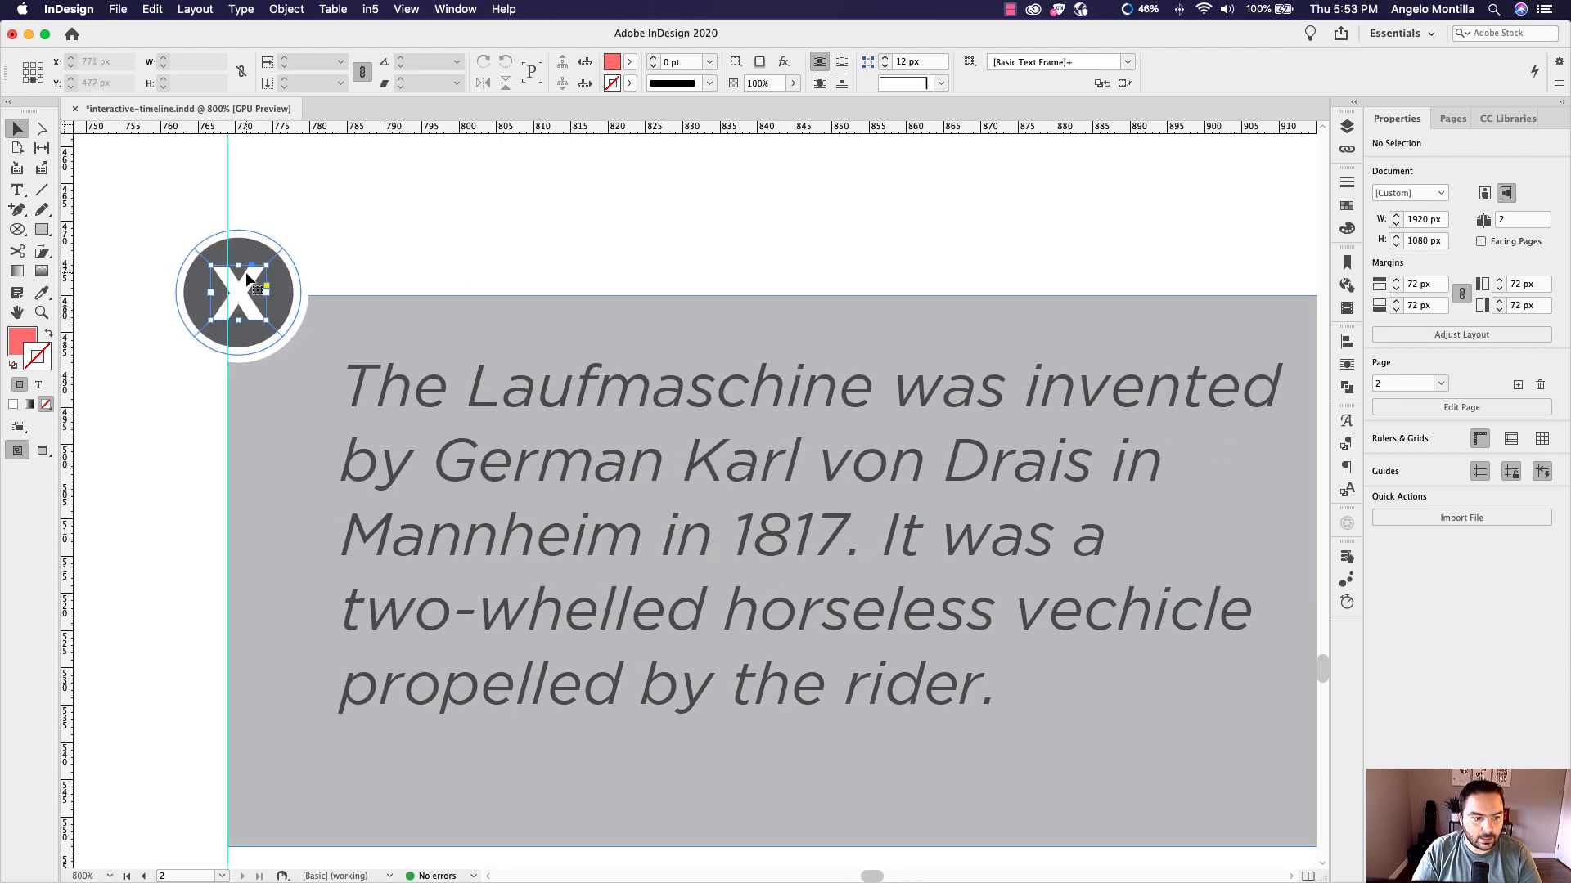
shift+click(245, 245)
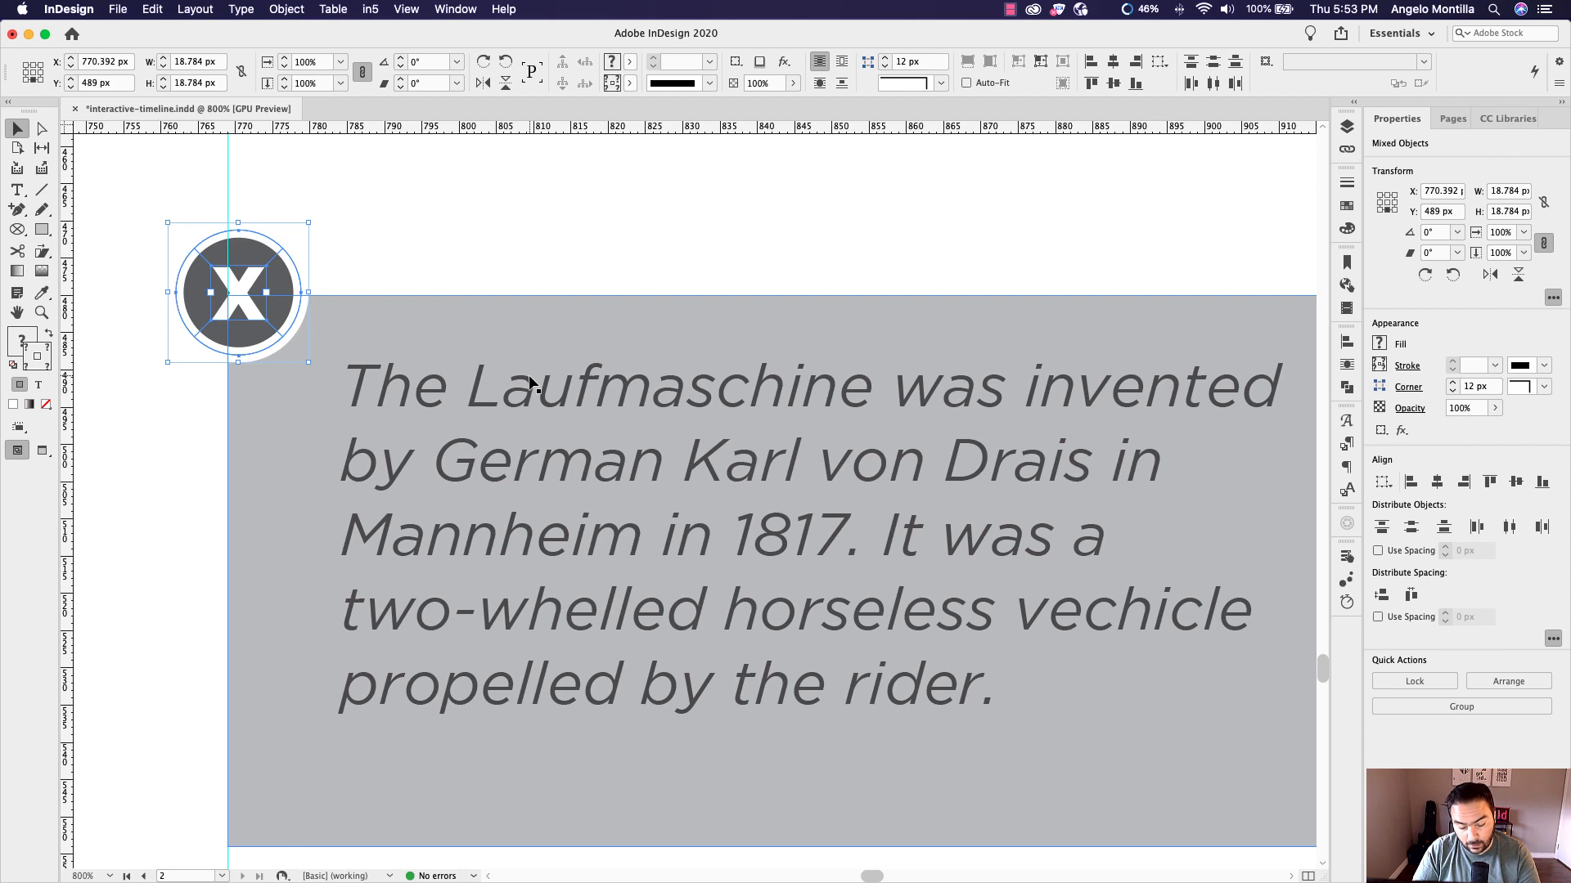
key(super+g)
scroll(699, 444, down, 3)
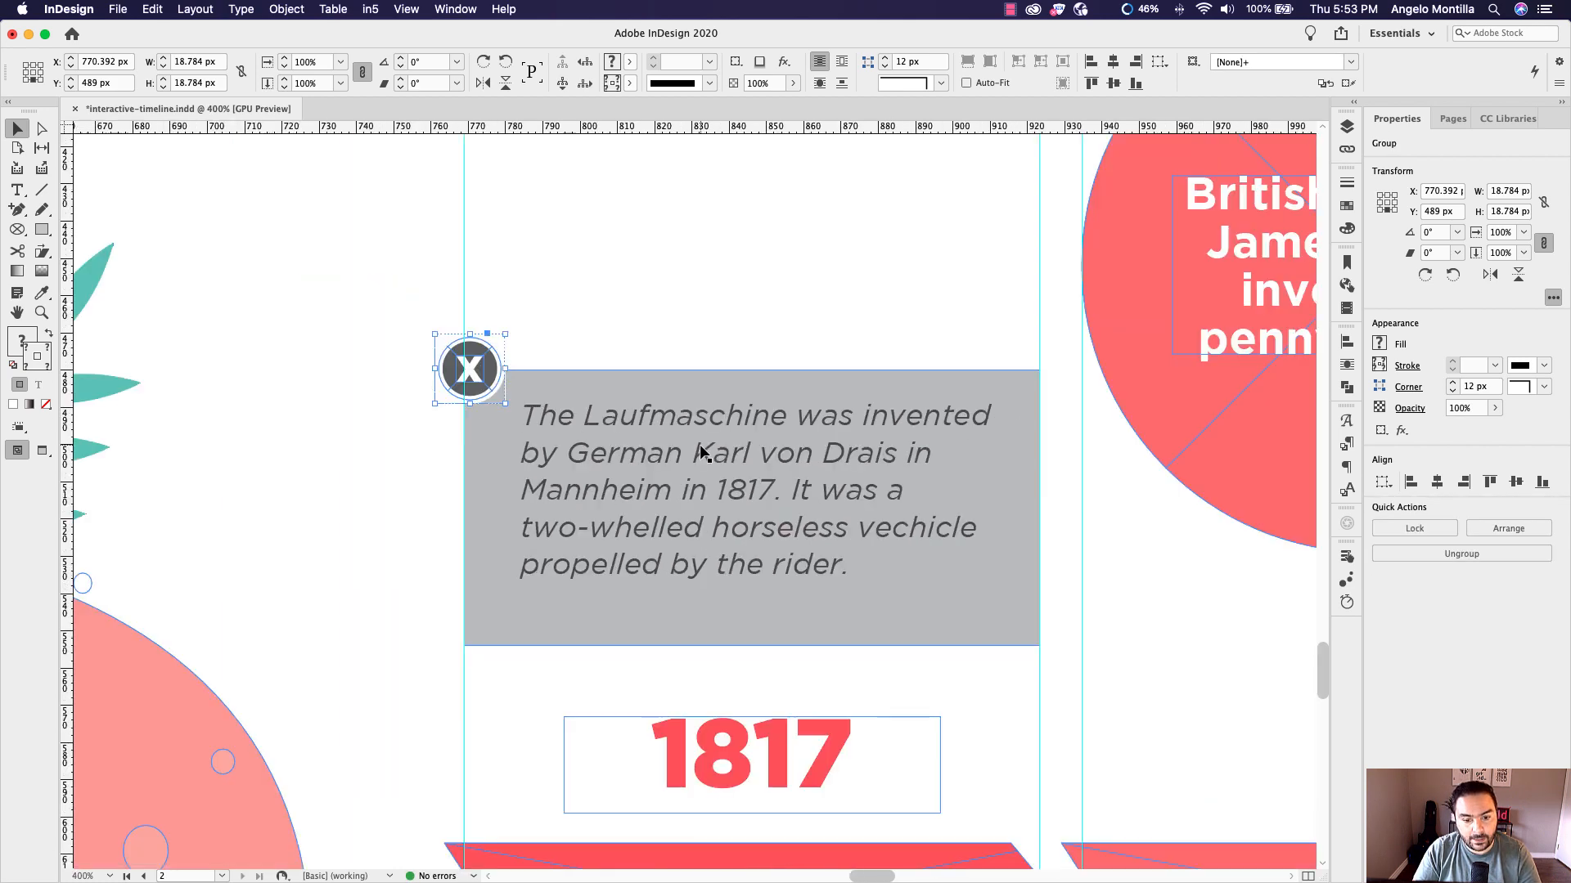
Paste a copy of the X button and place it on the upper-left corner of the 1866 description box
drag(775, 627, 677, 292)
scroll(676, 327, down, 5)
scroll(677, 327, right, 4)
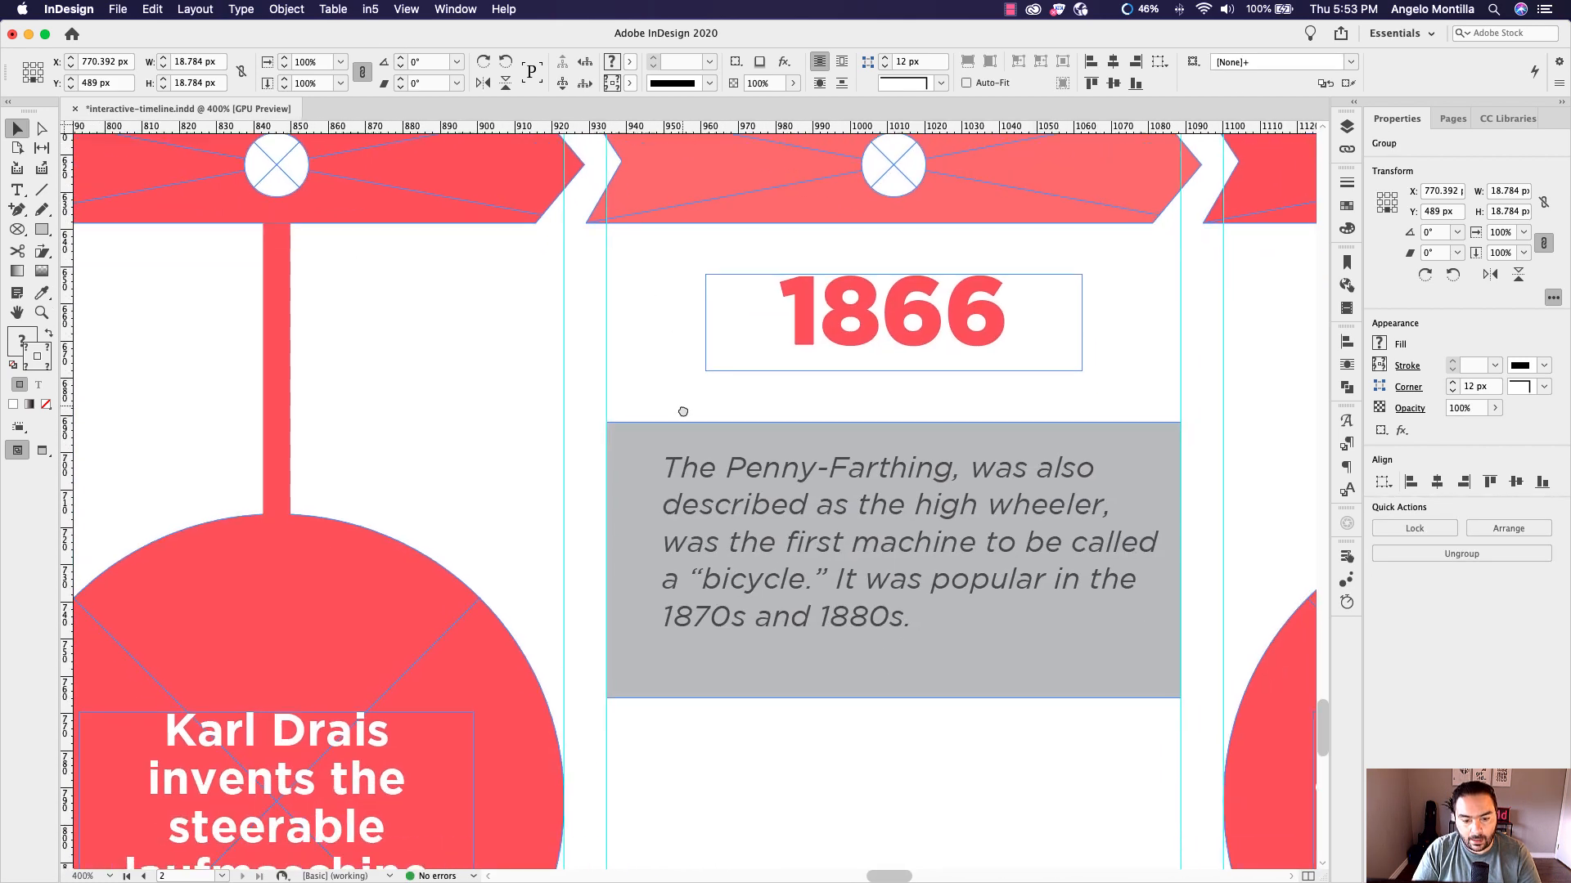
click(648, 376)
key(super+v)
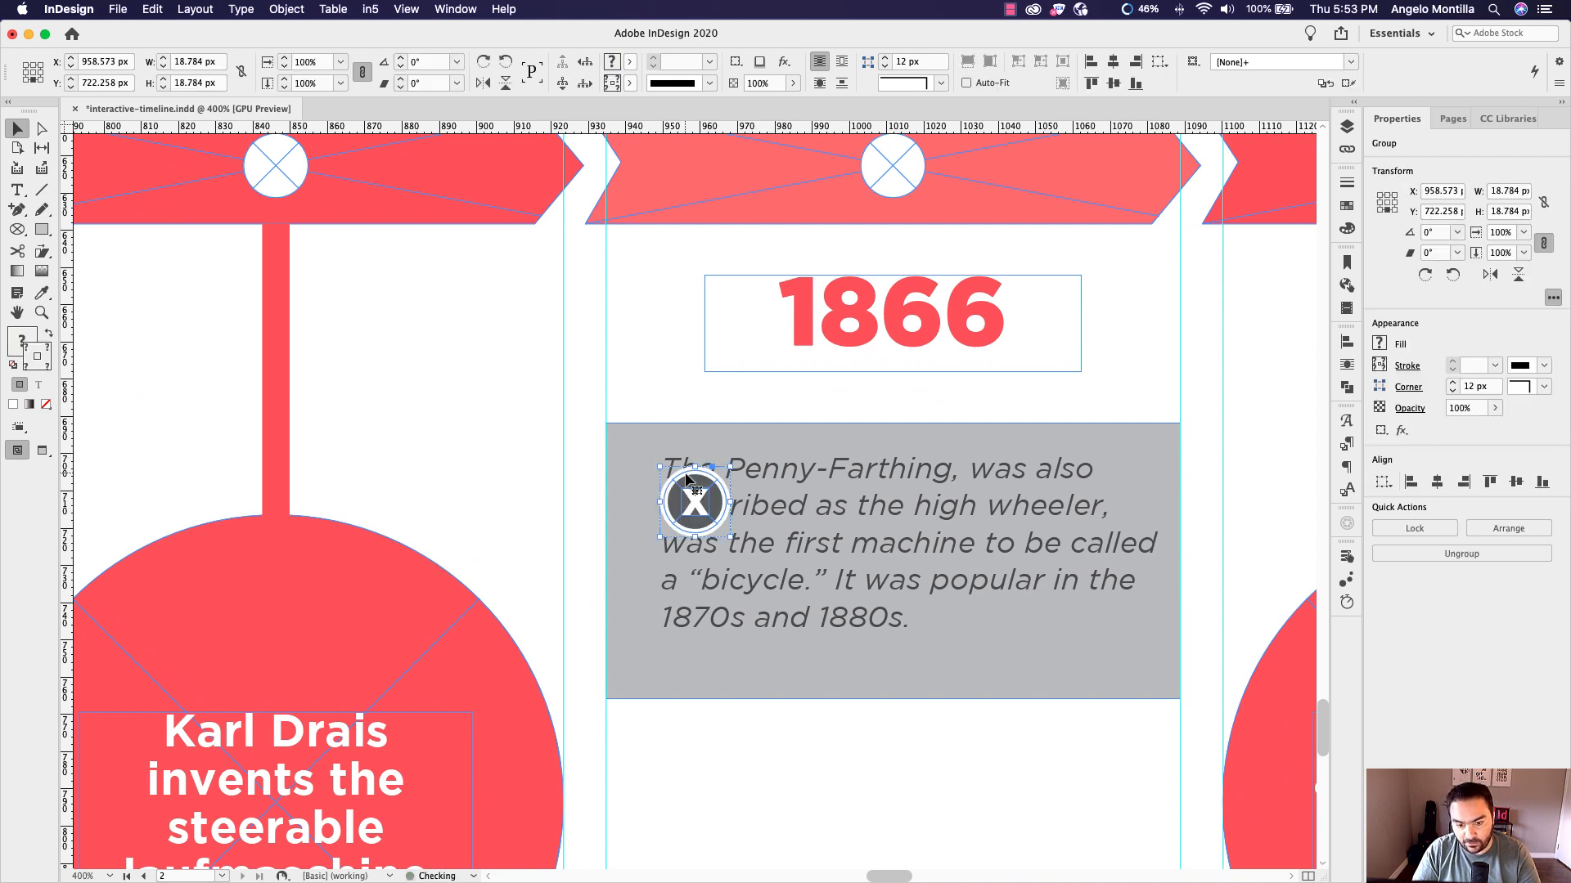
drag(698, 504, 608, 425)
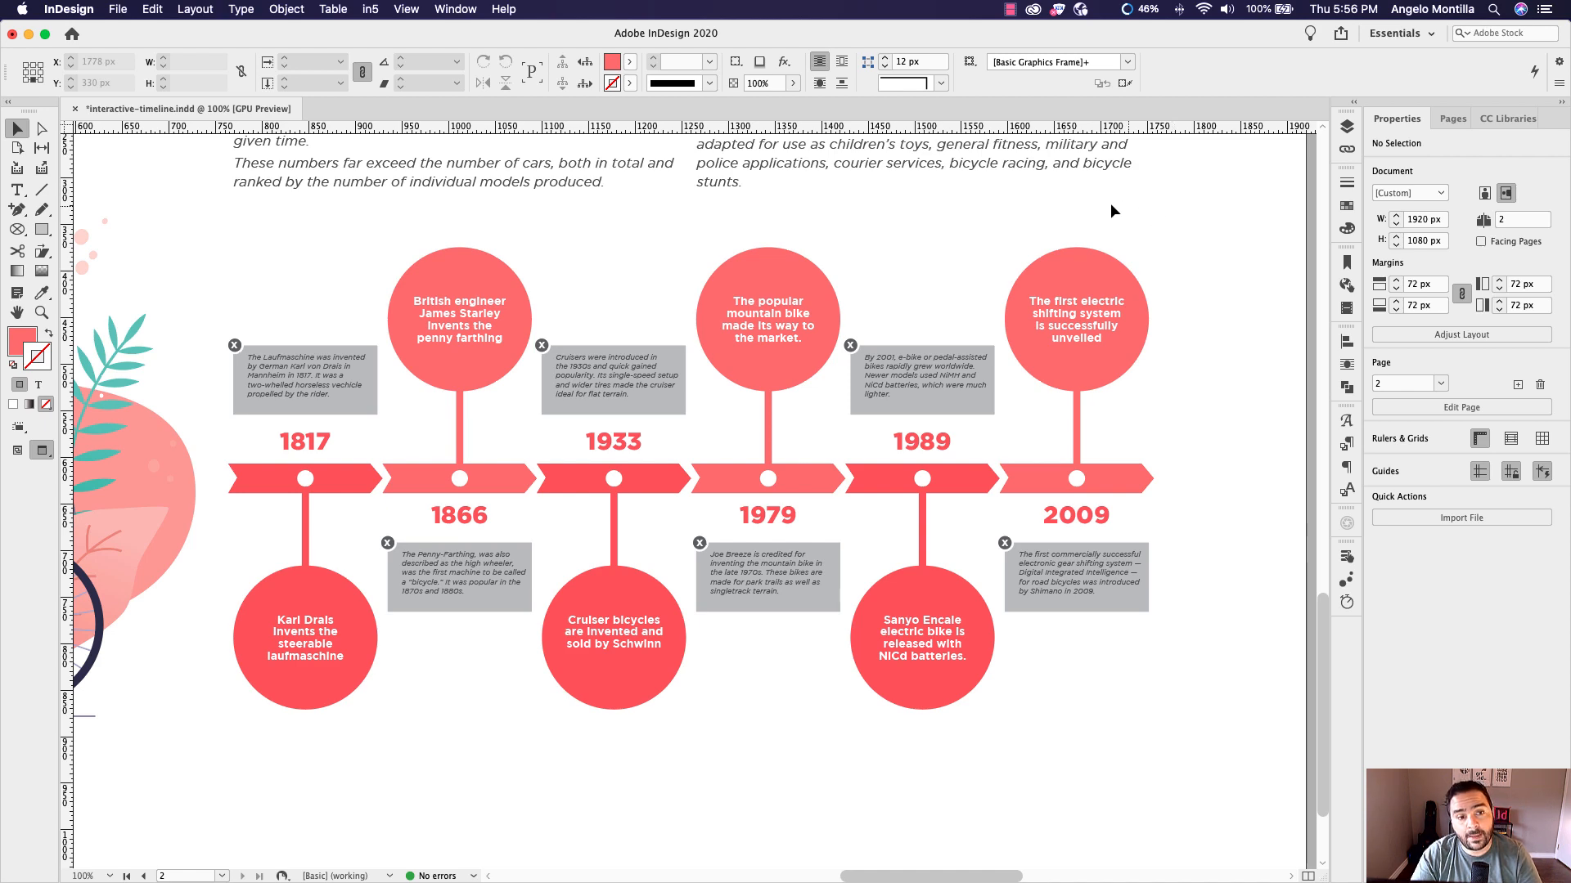
Open the interactive Buttons and Forms, Animation and Timing controls beside the timeline and show the Animation settings
click(454, 11)
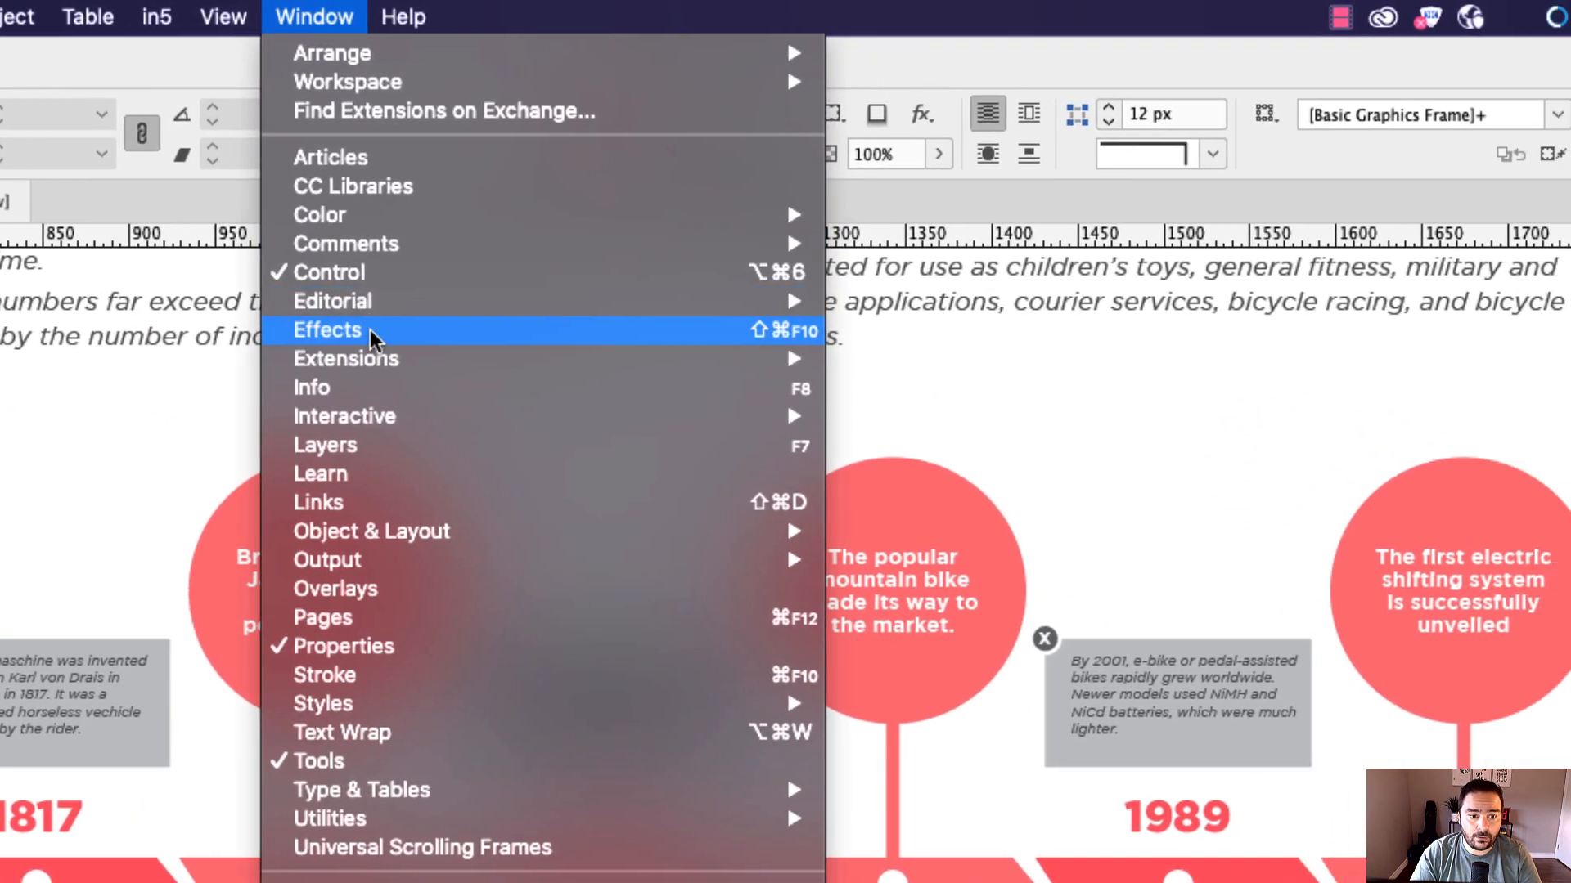
mouse_move(454, 416)
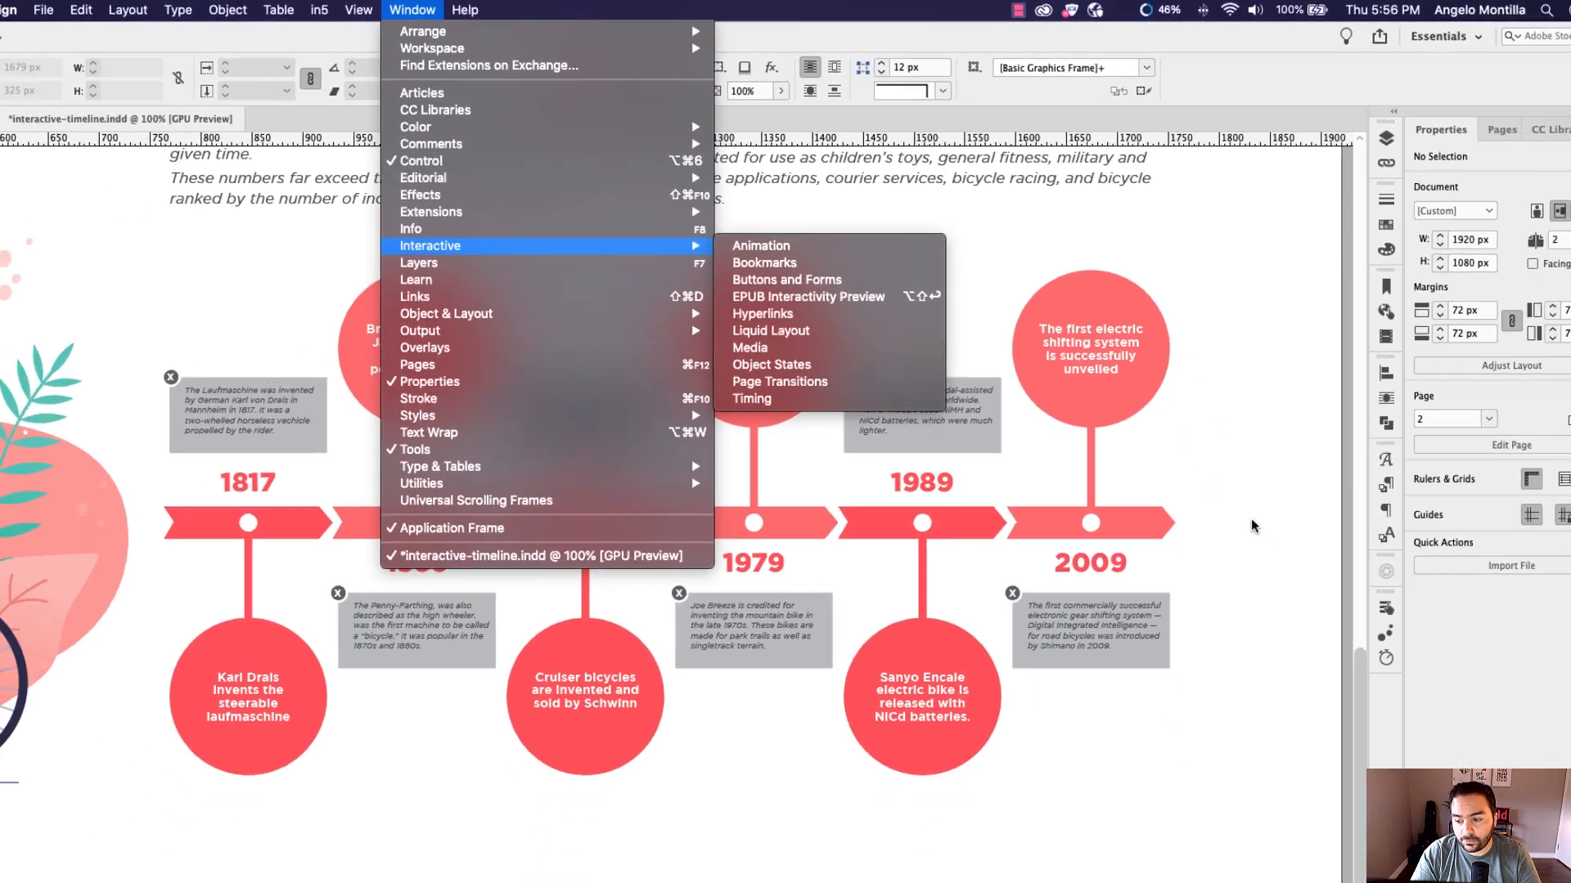
click(1479, 881)
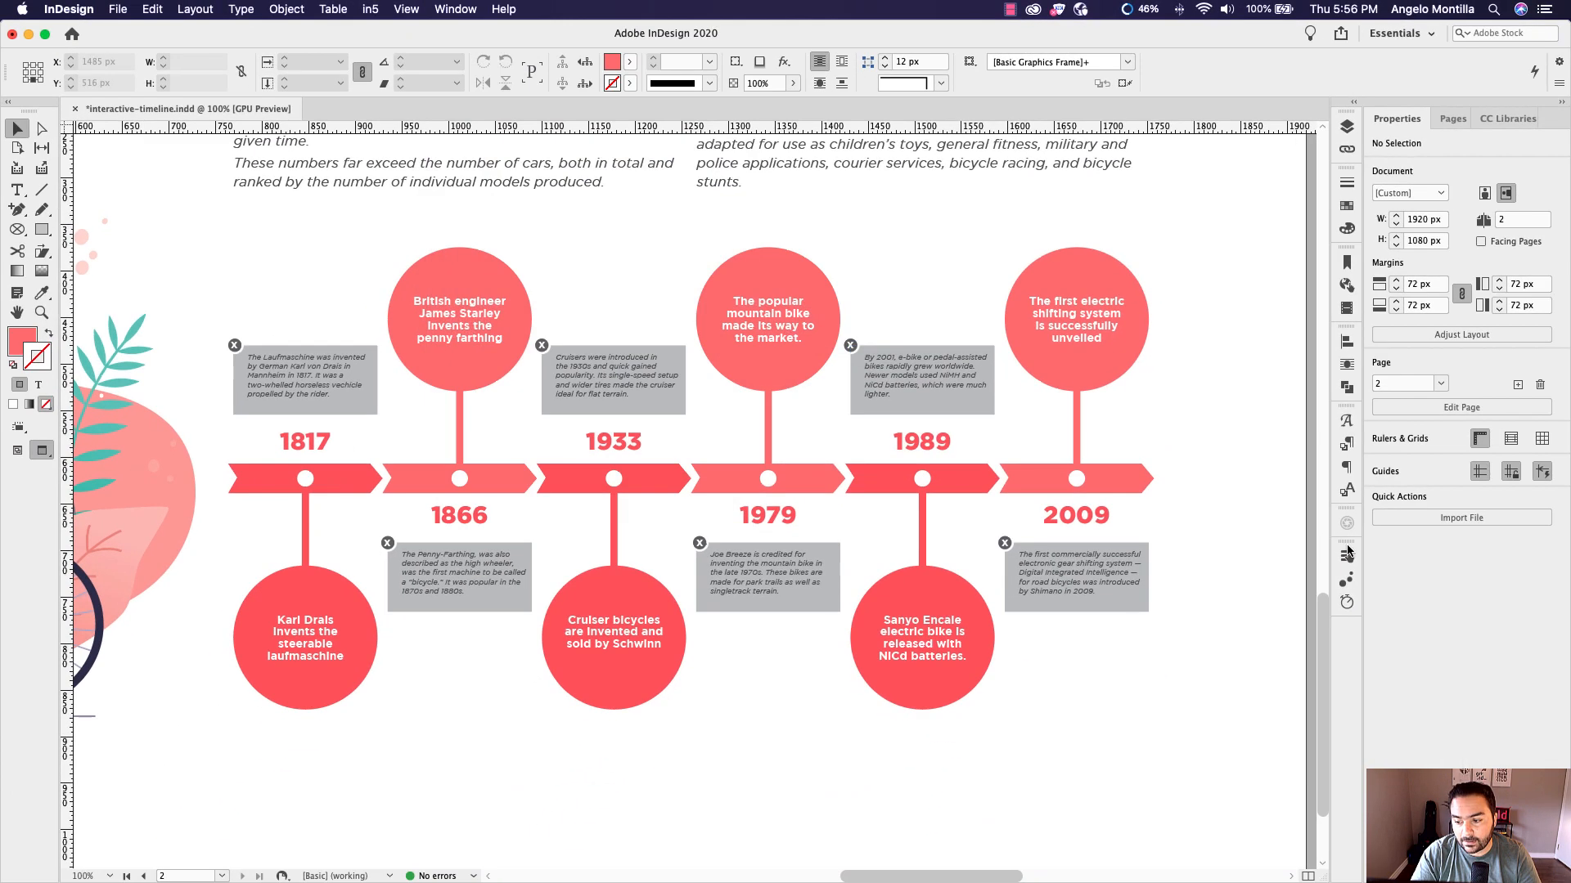
drag(1348, 553, 1111, 188)
click(1221, 236)
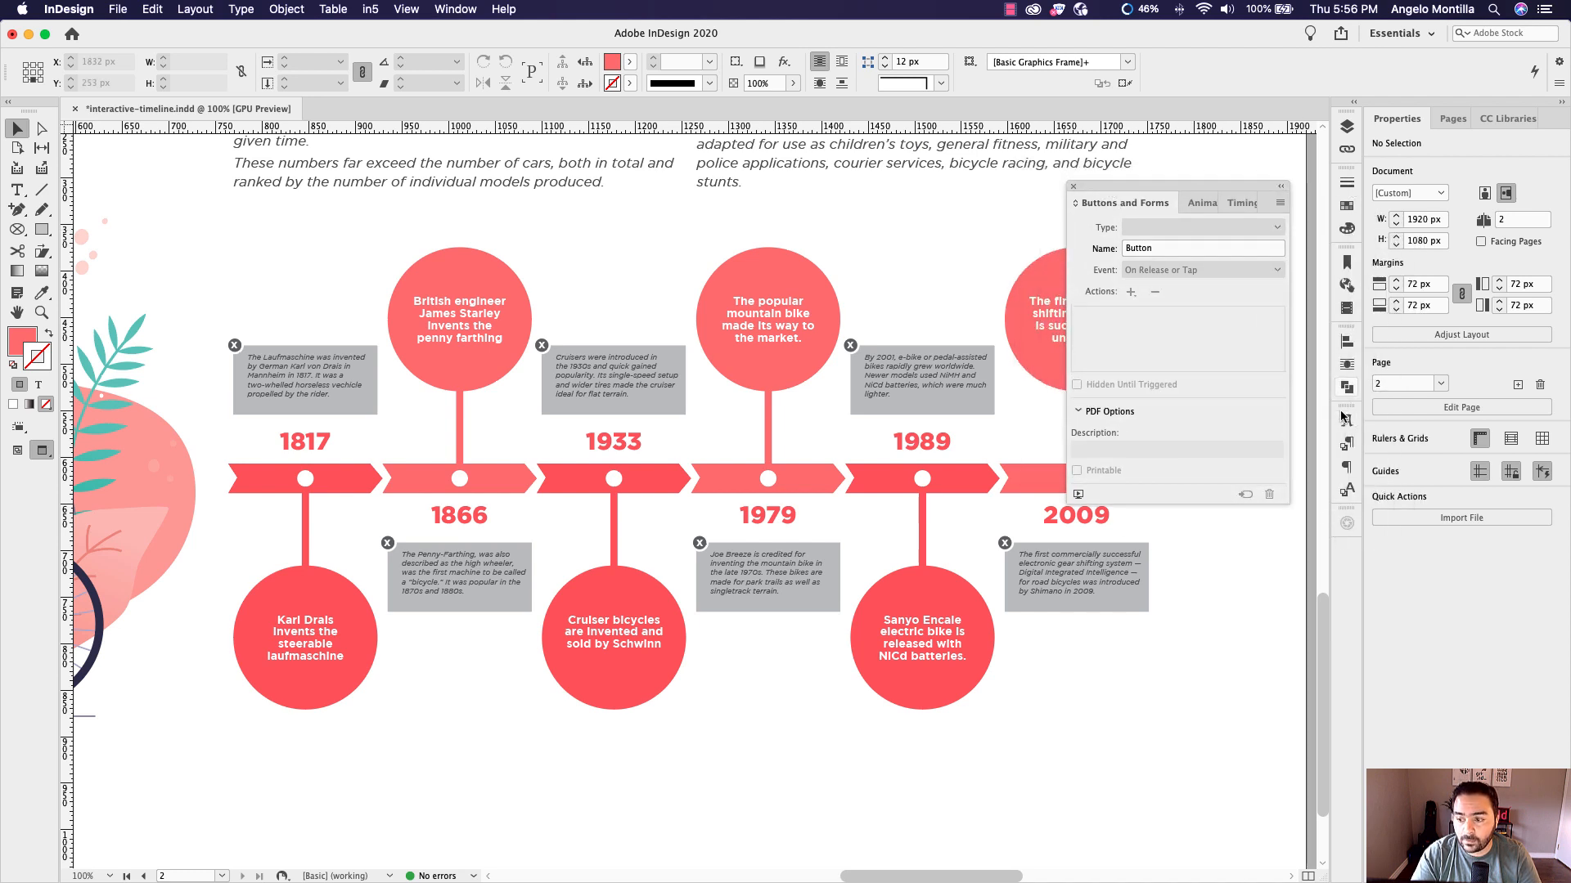
drag(1209, 181, 1175, 181)
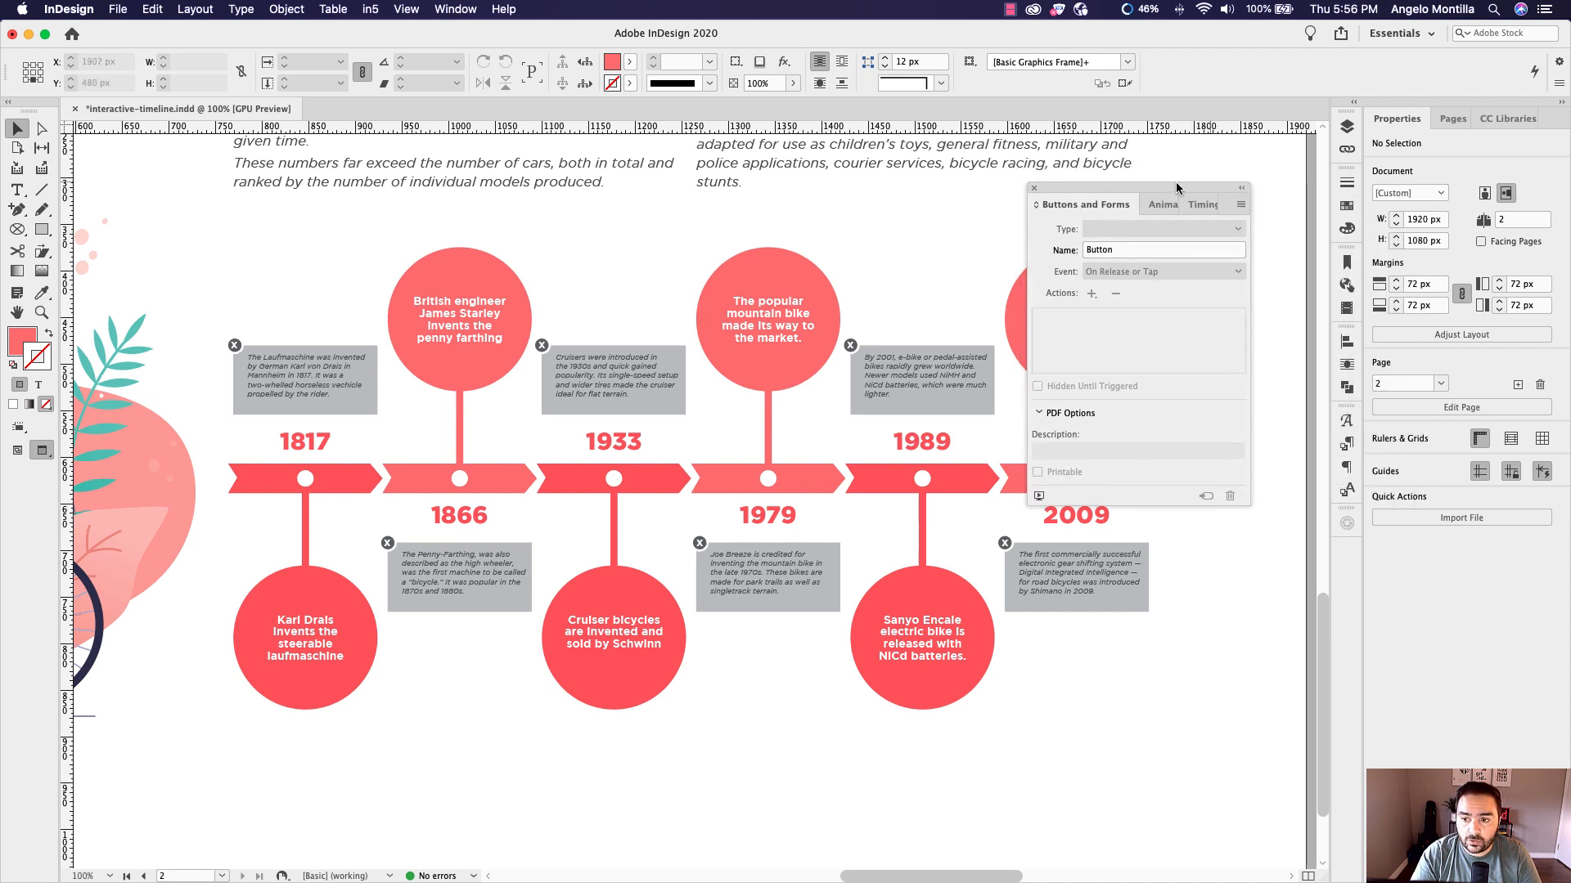
click(1204, 203)
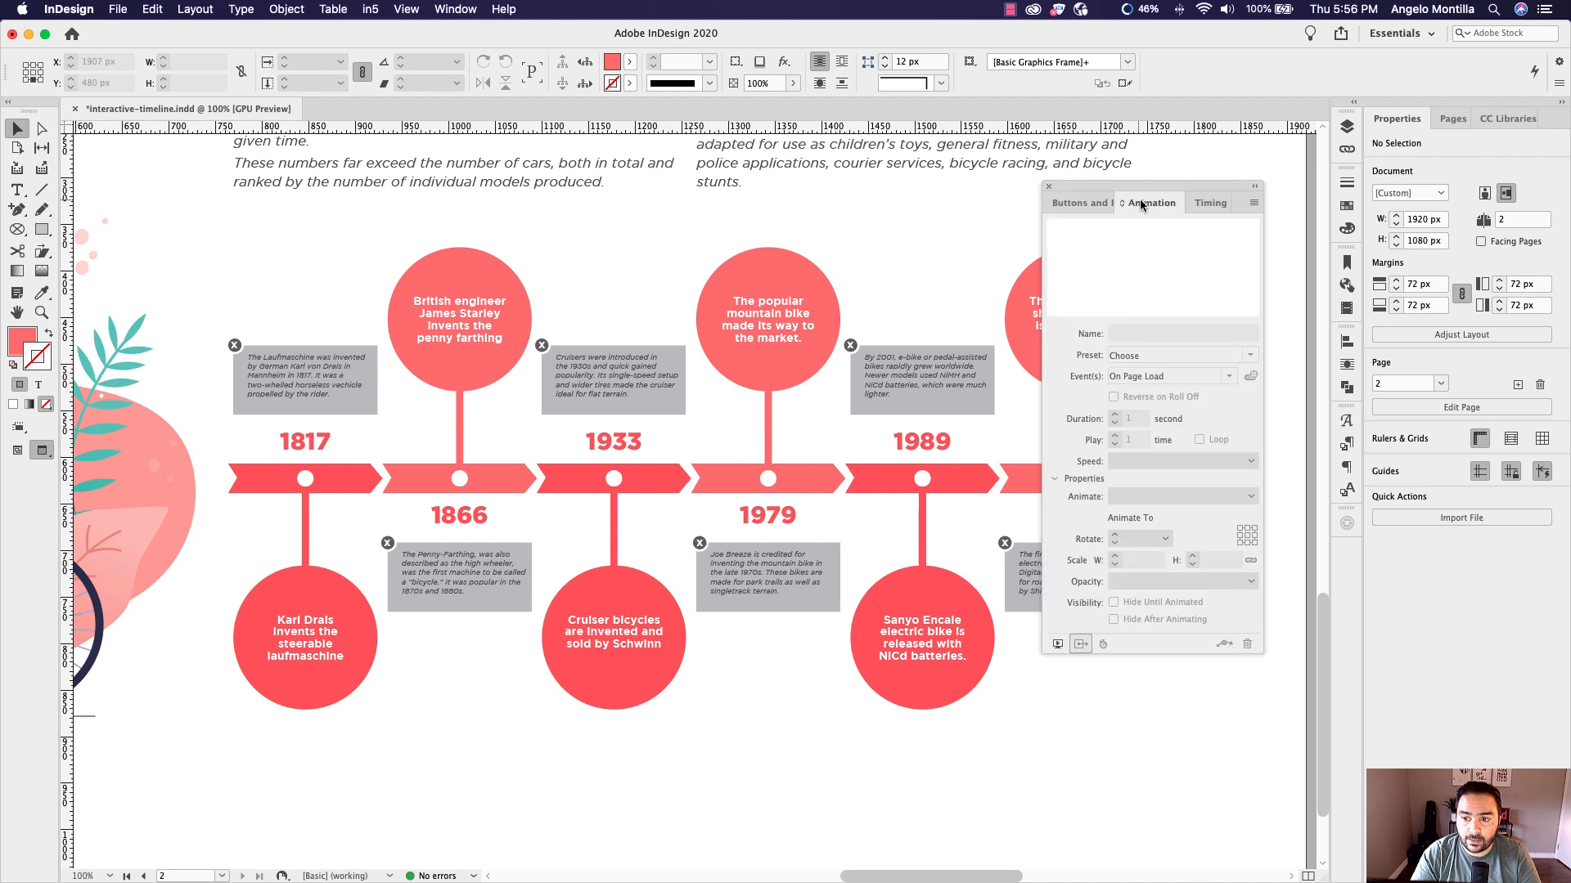
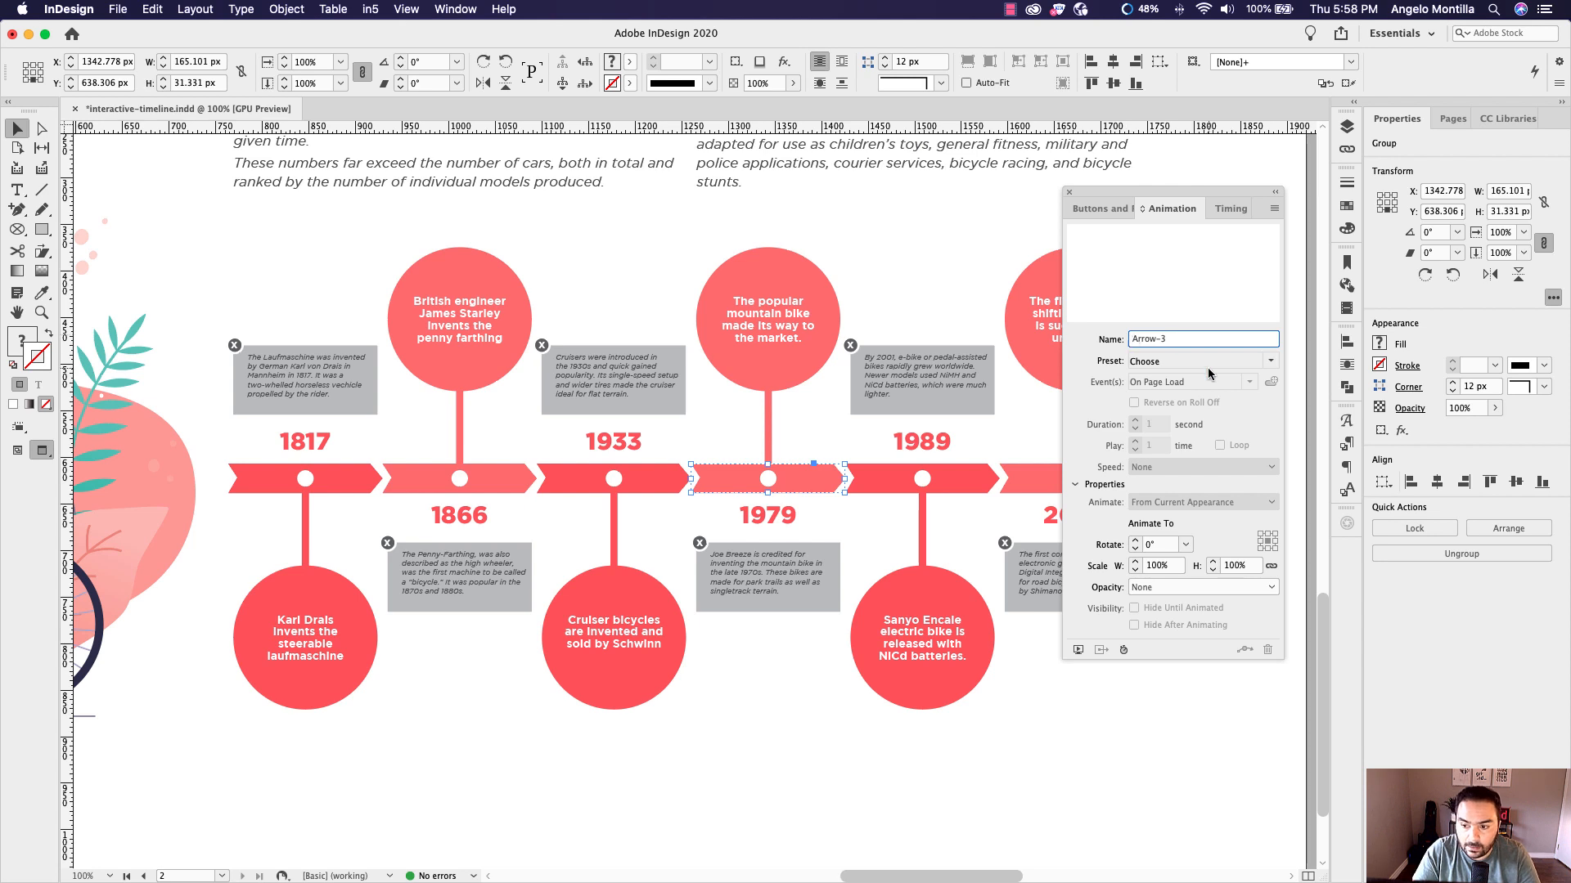
Apply the Fly in from Left animation to the 1979 arrow with a duration of 0.5 seconds
click(1267, 361)
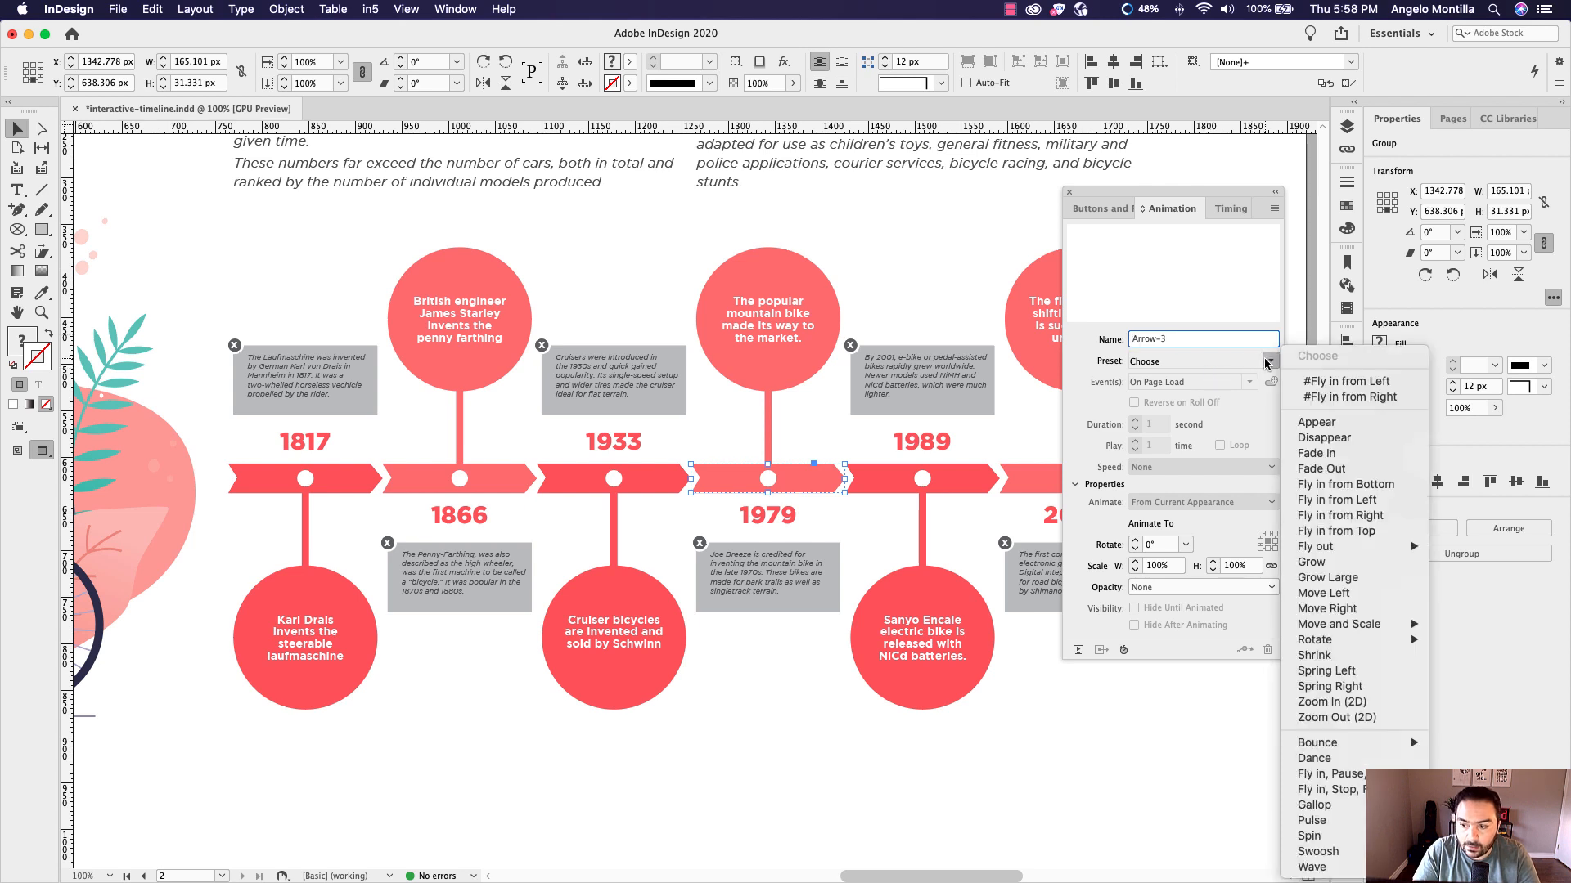
click(1353, 501)
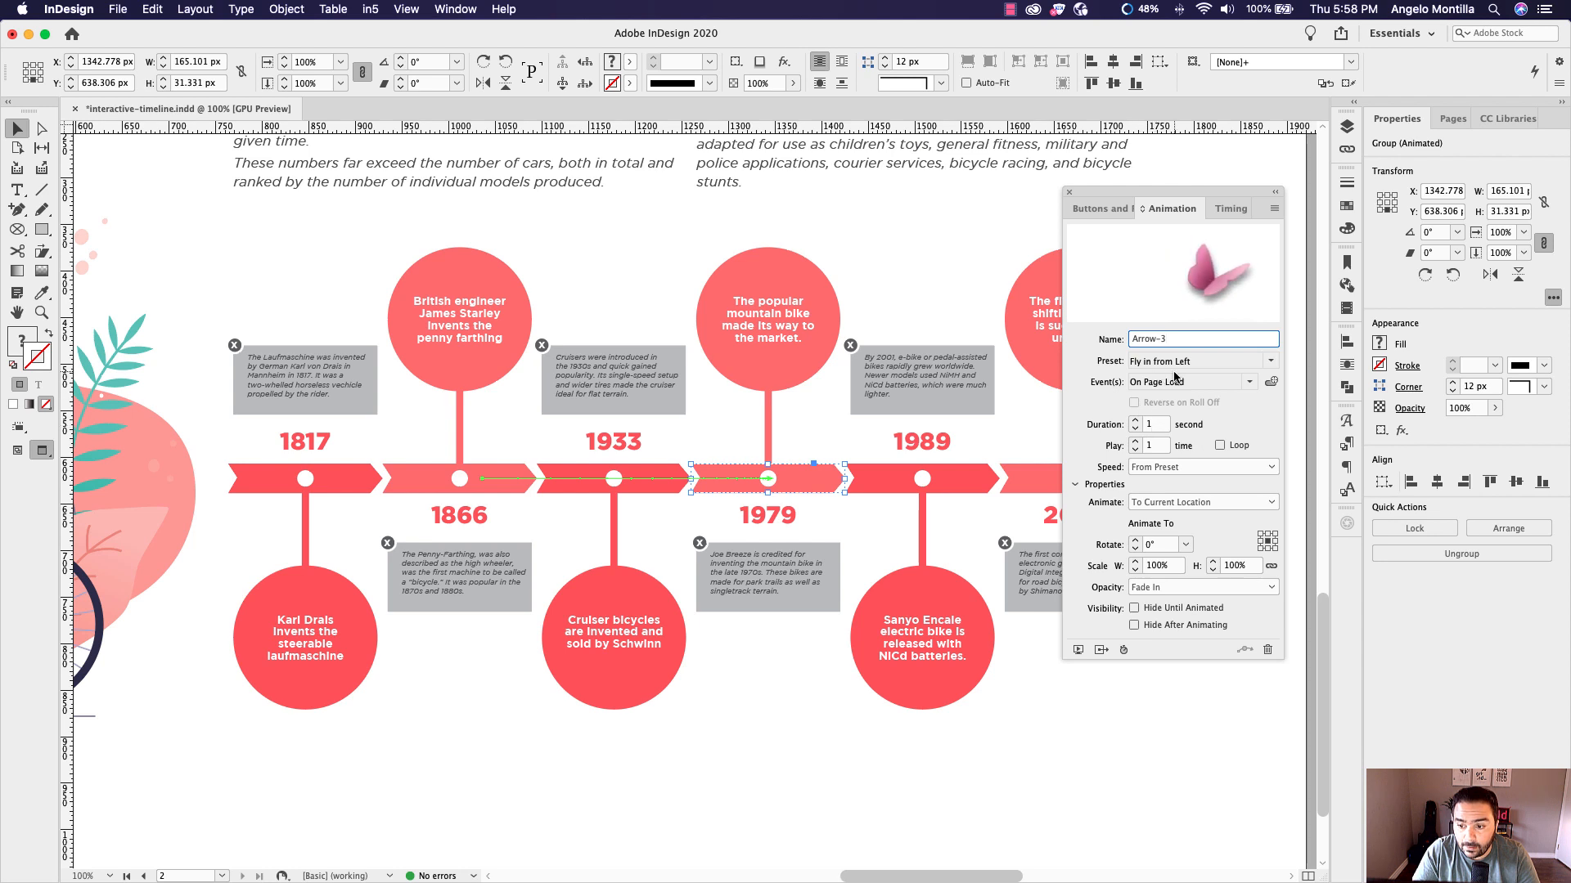
click(1134, 424)
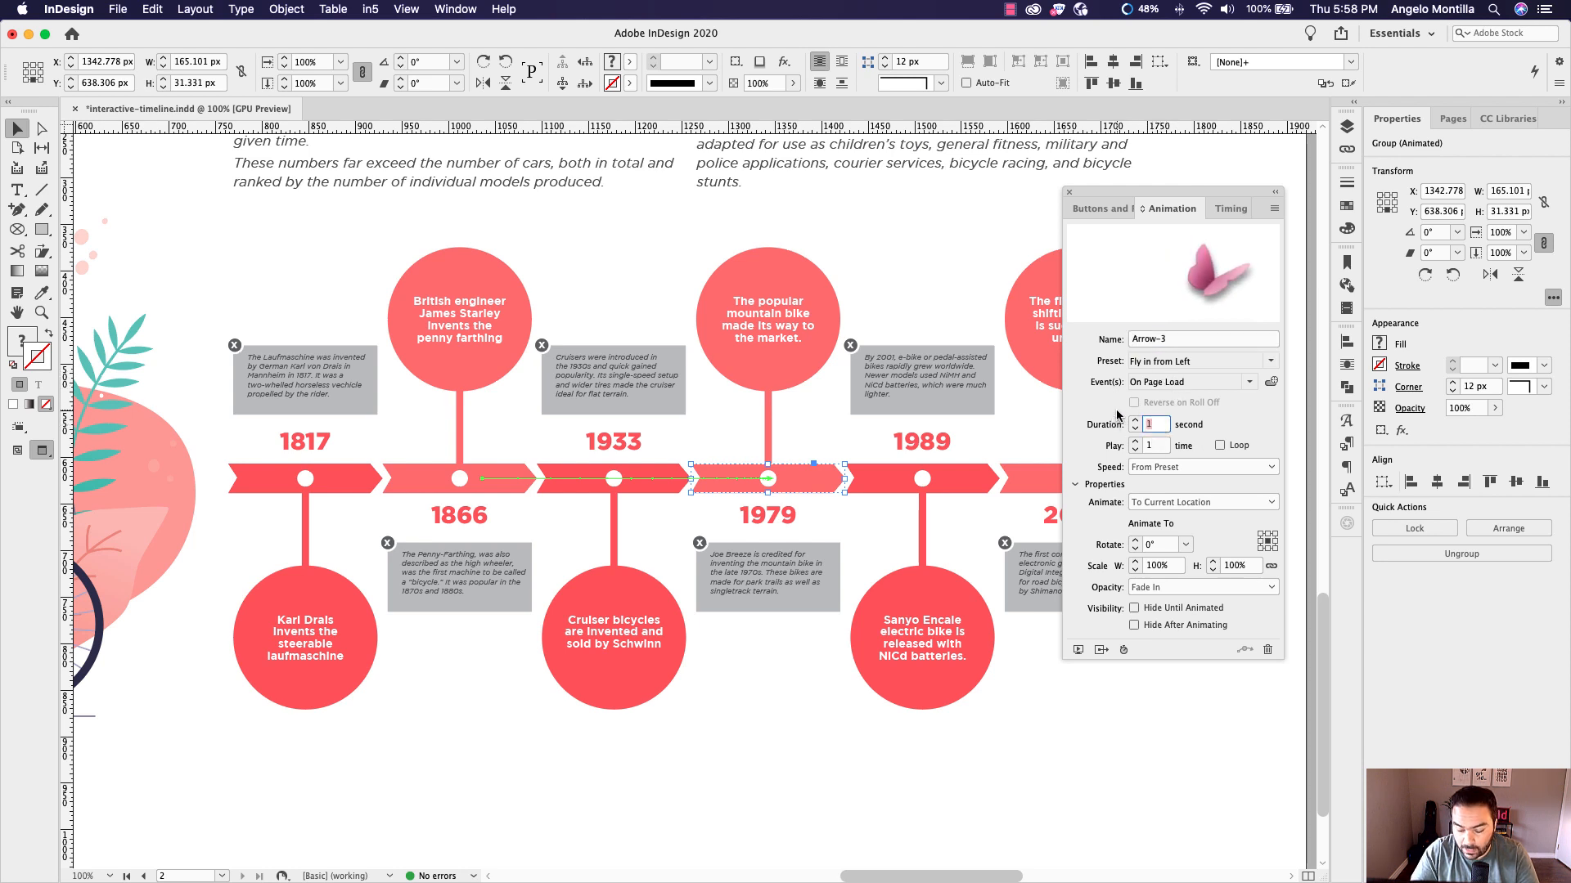
text(0.5)
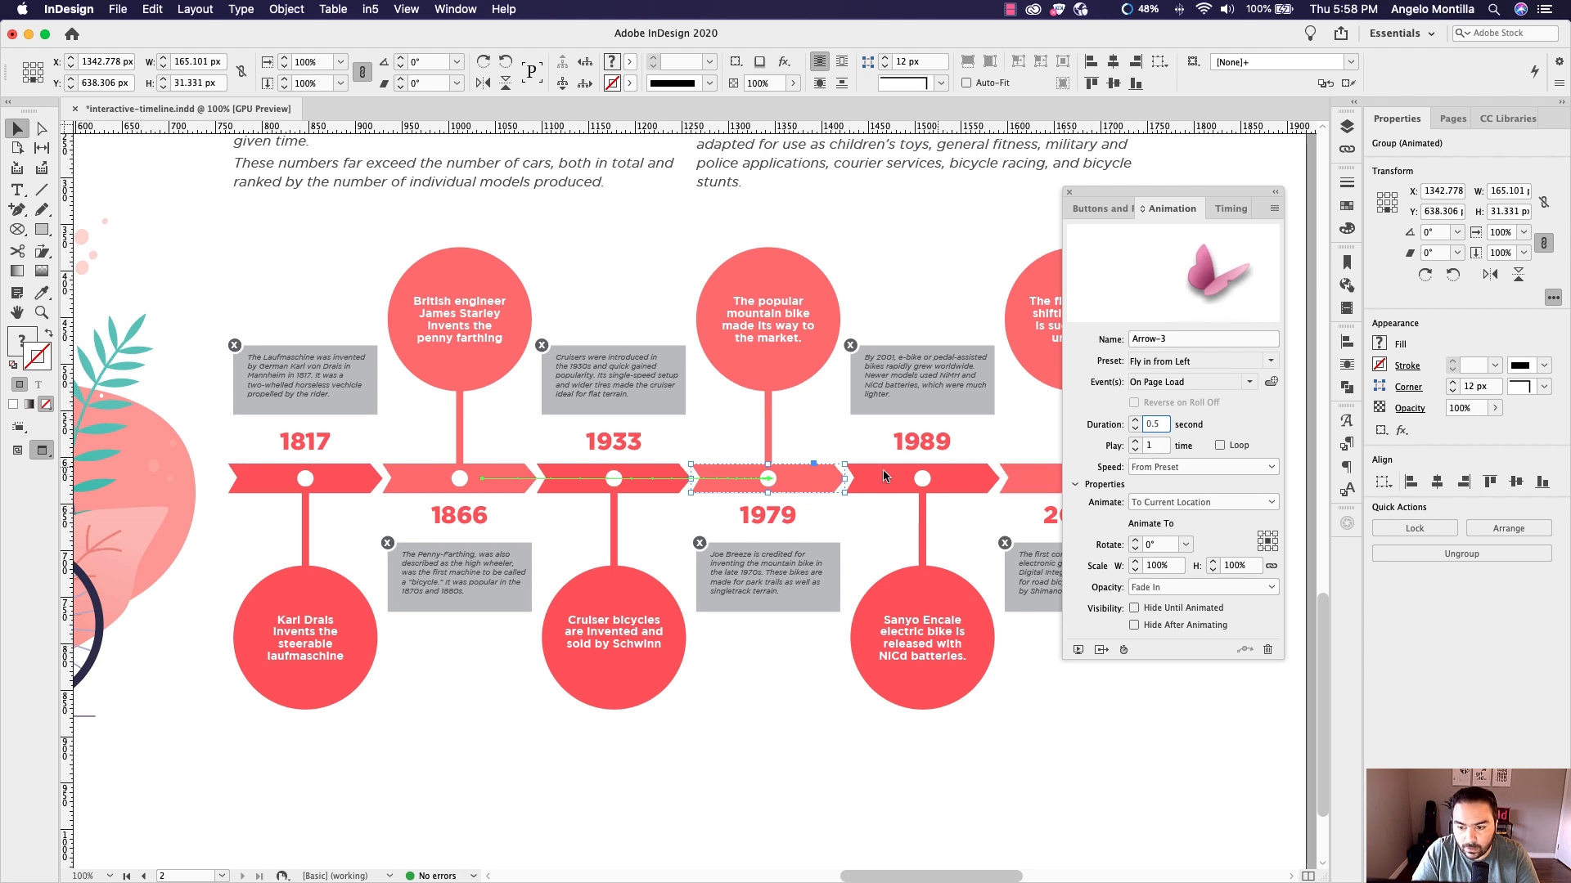
Name the 1979 year text Year-3 and animate it with Fly in from Right over 0.5 seconds
click(787, 517)
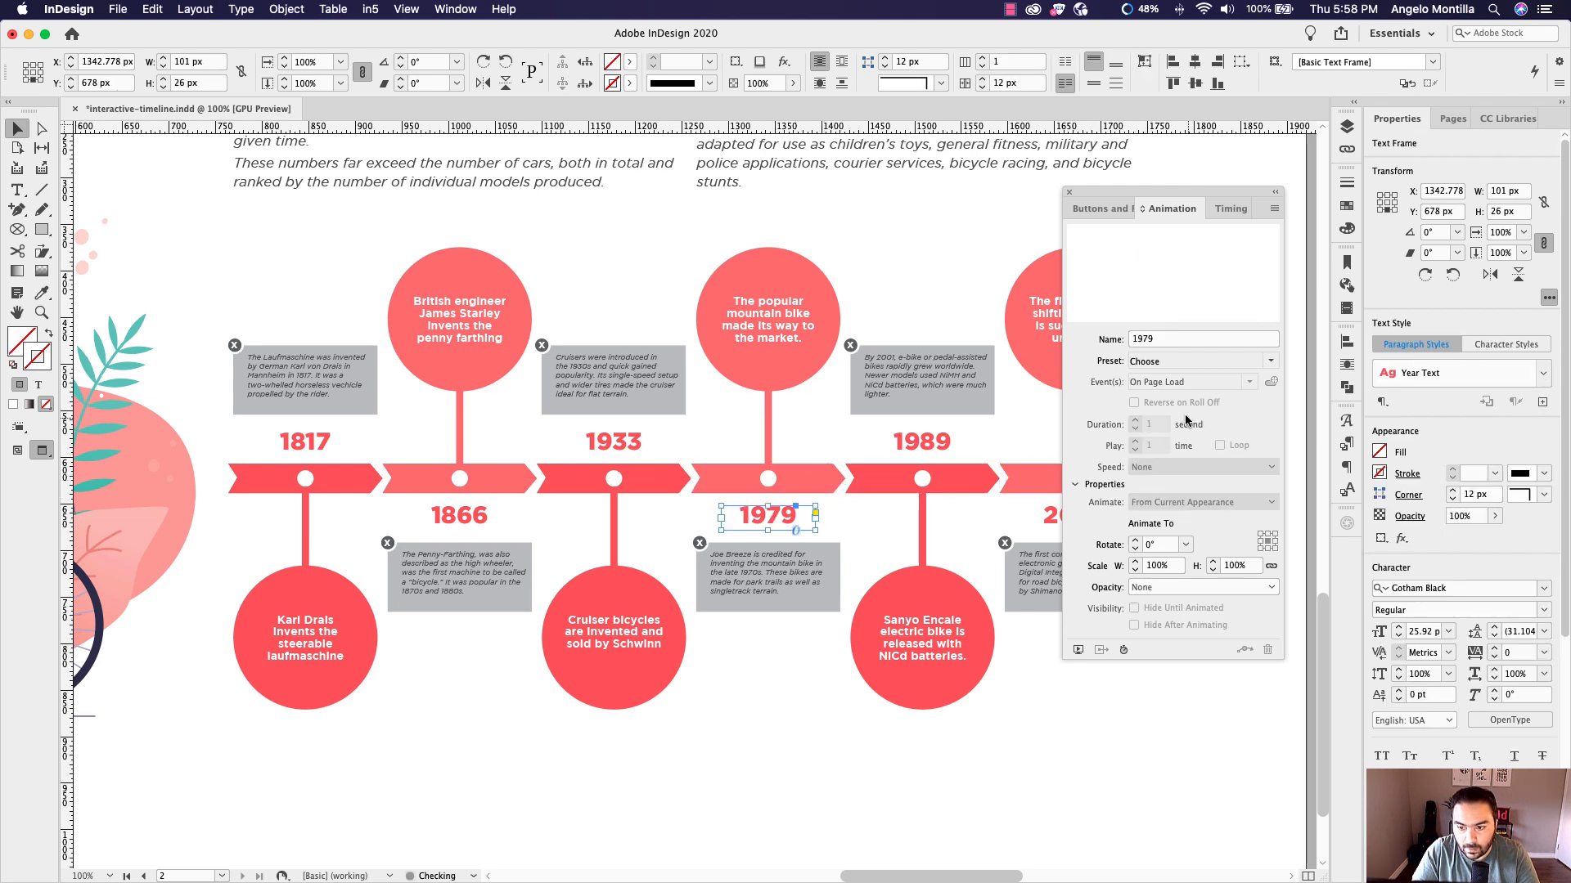
click(1162, 339)
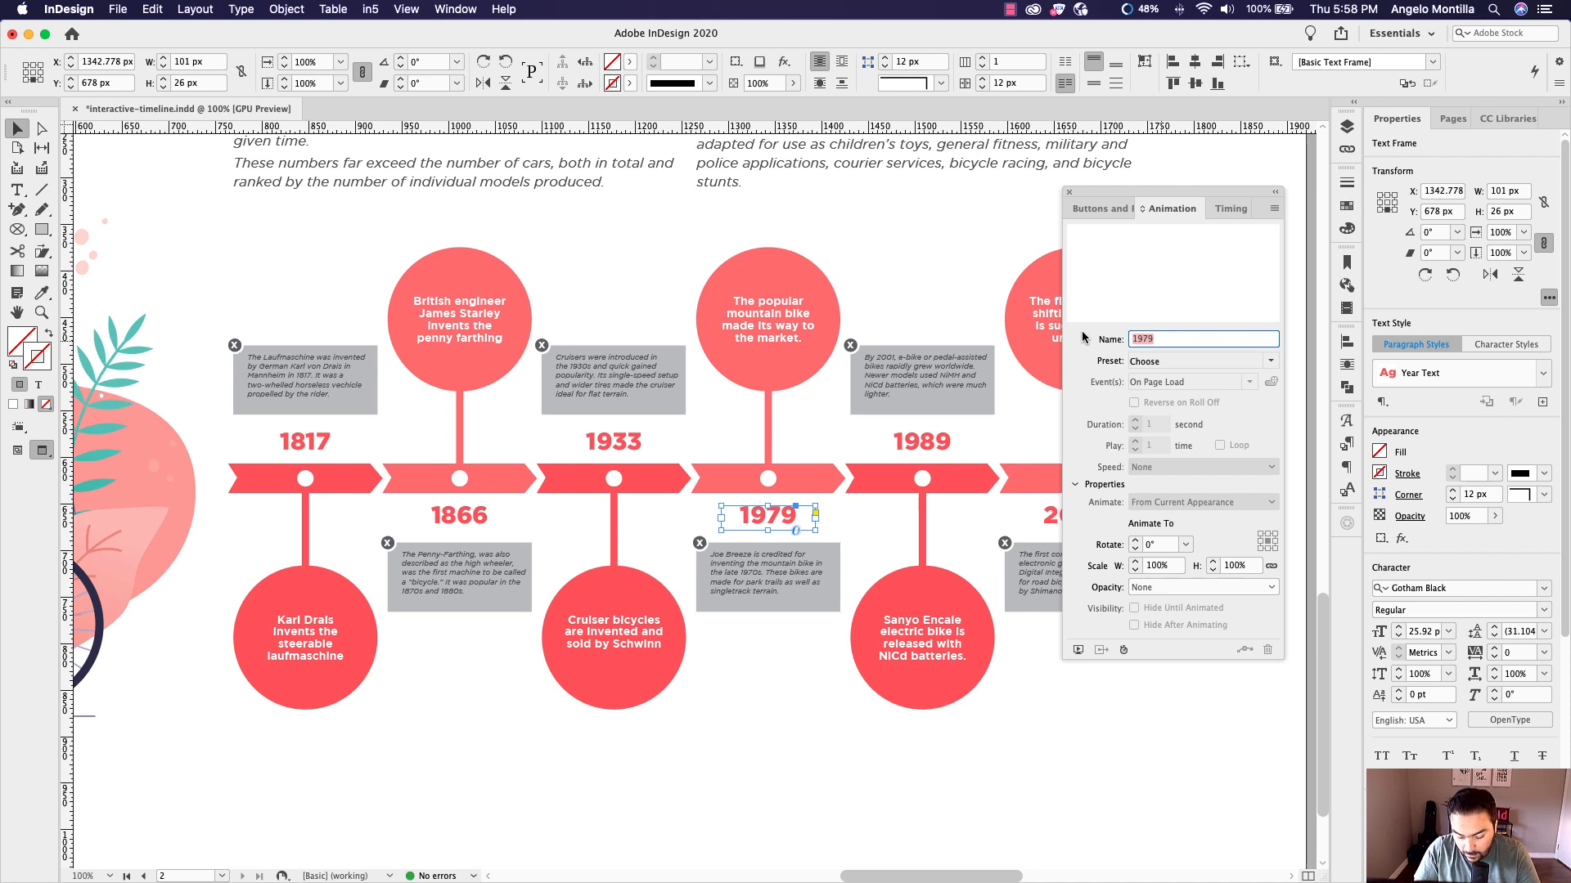
text(Year-)
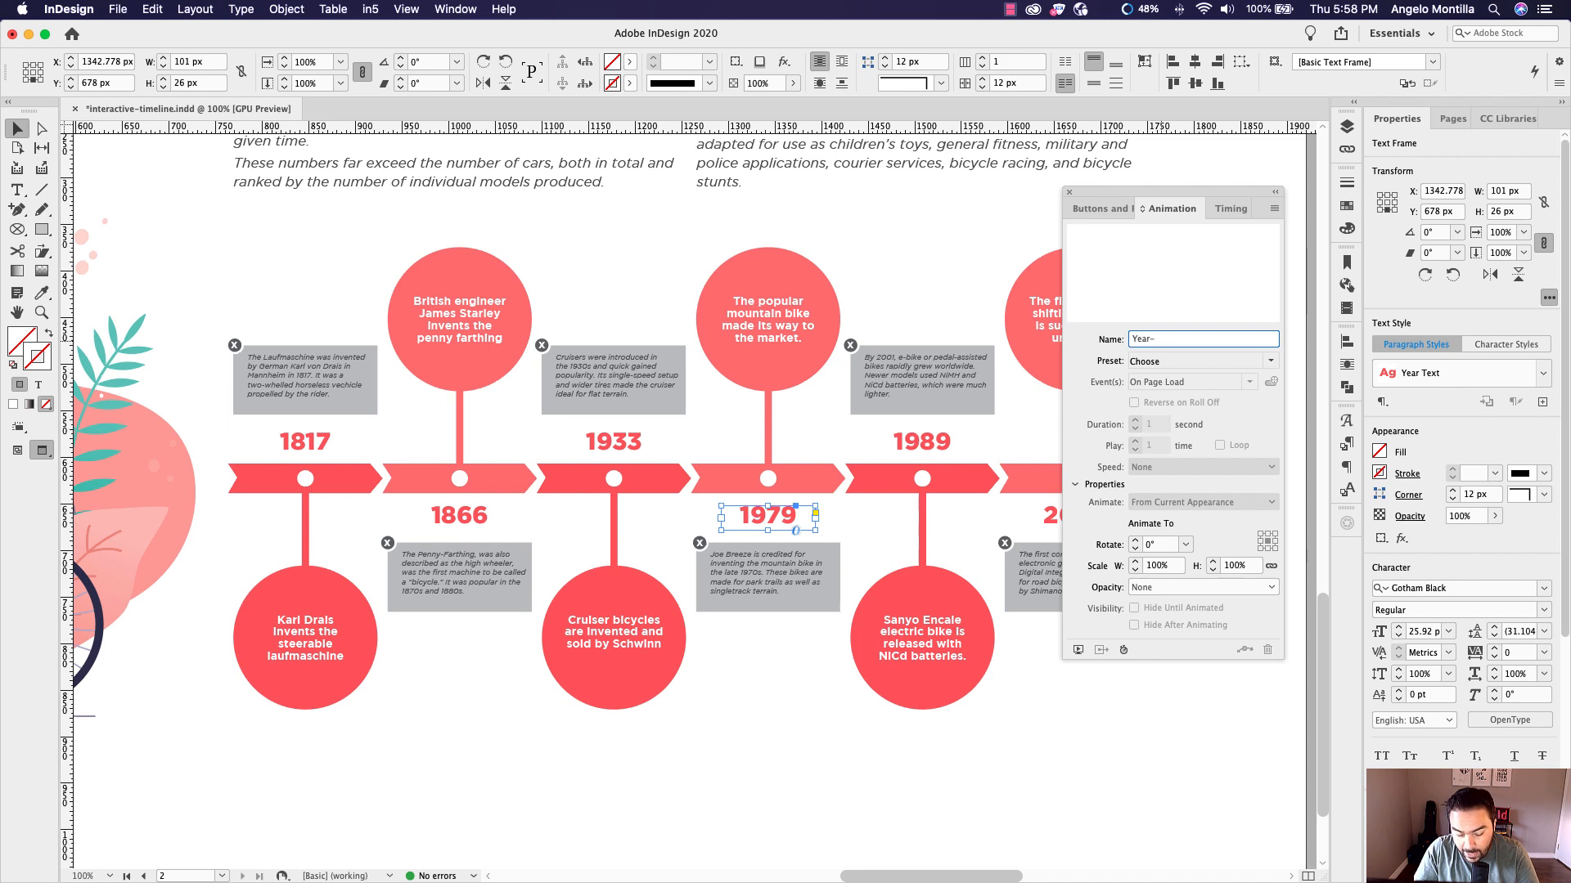
text(3)
click(1270, 360)
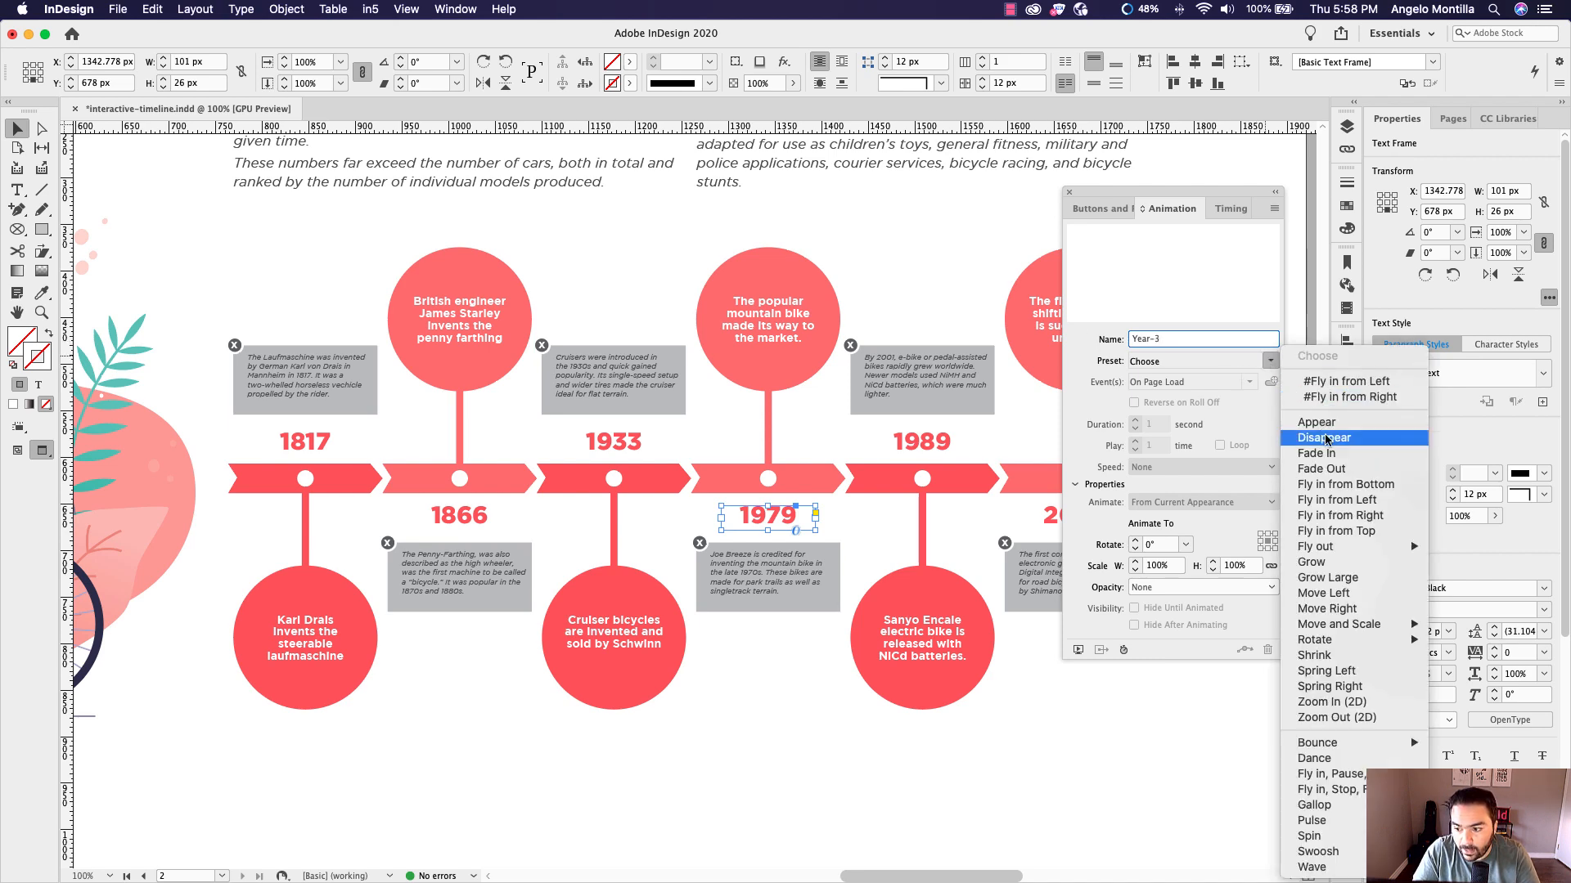
click(1313, 514)
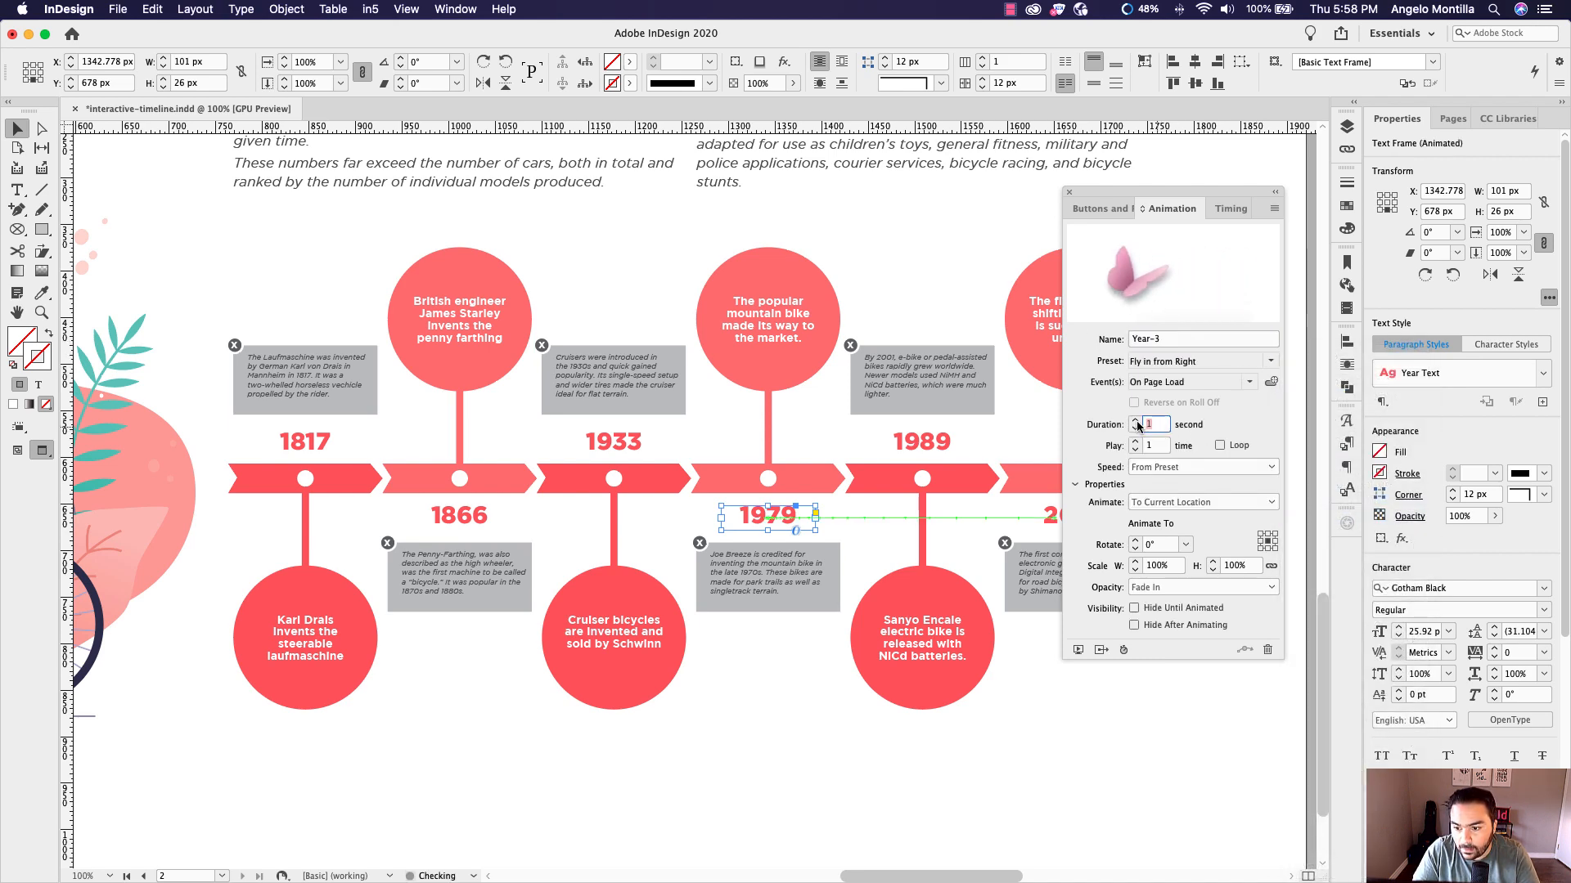
text(0.5)
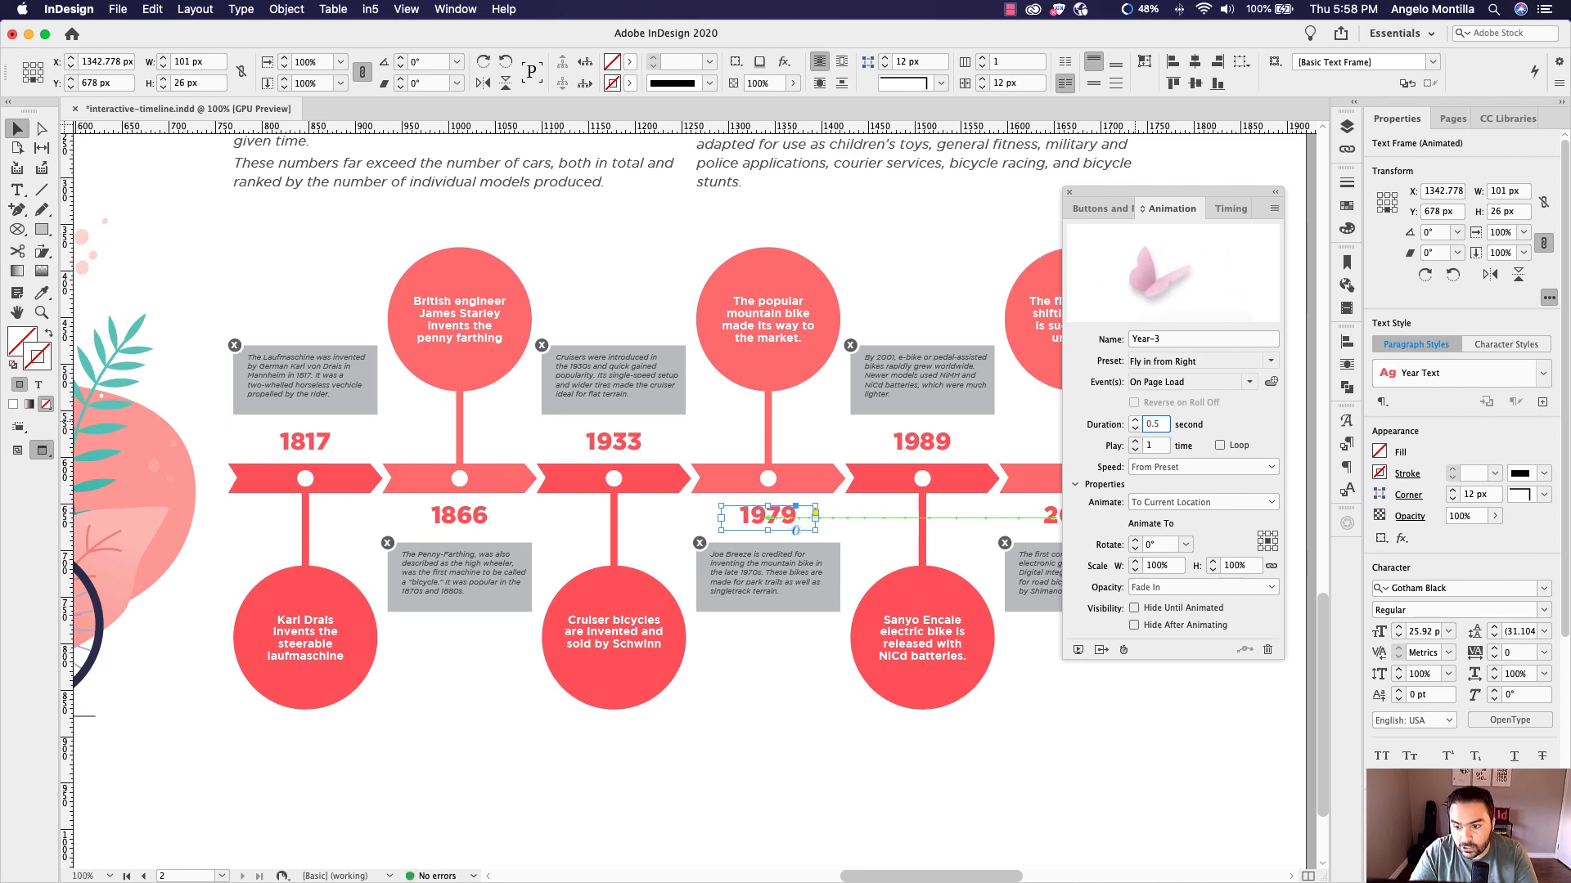
Name the 1933 arrow group Aarow-4 and apply the Fly in from Left animation preset
click(642, 486)
click(1142, 340)
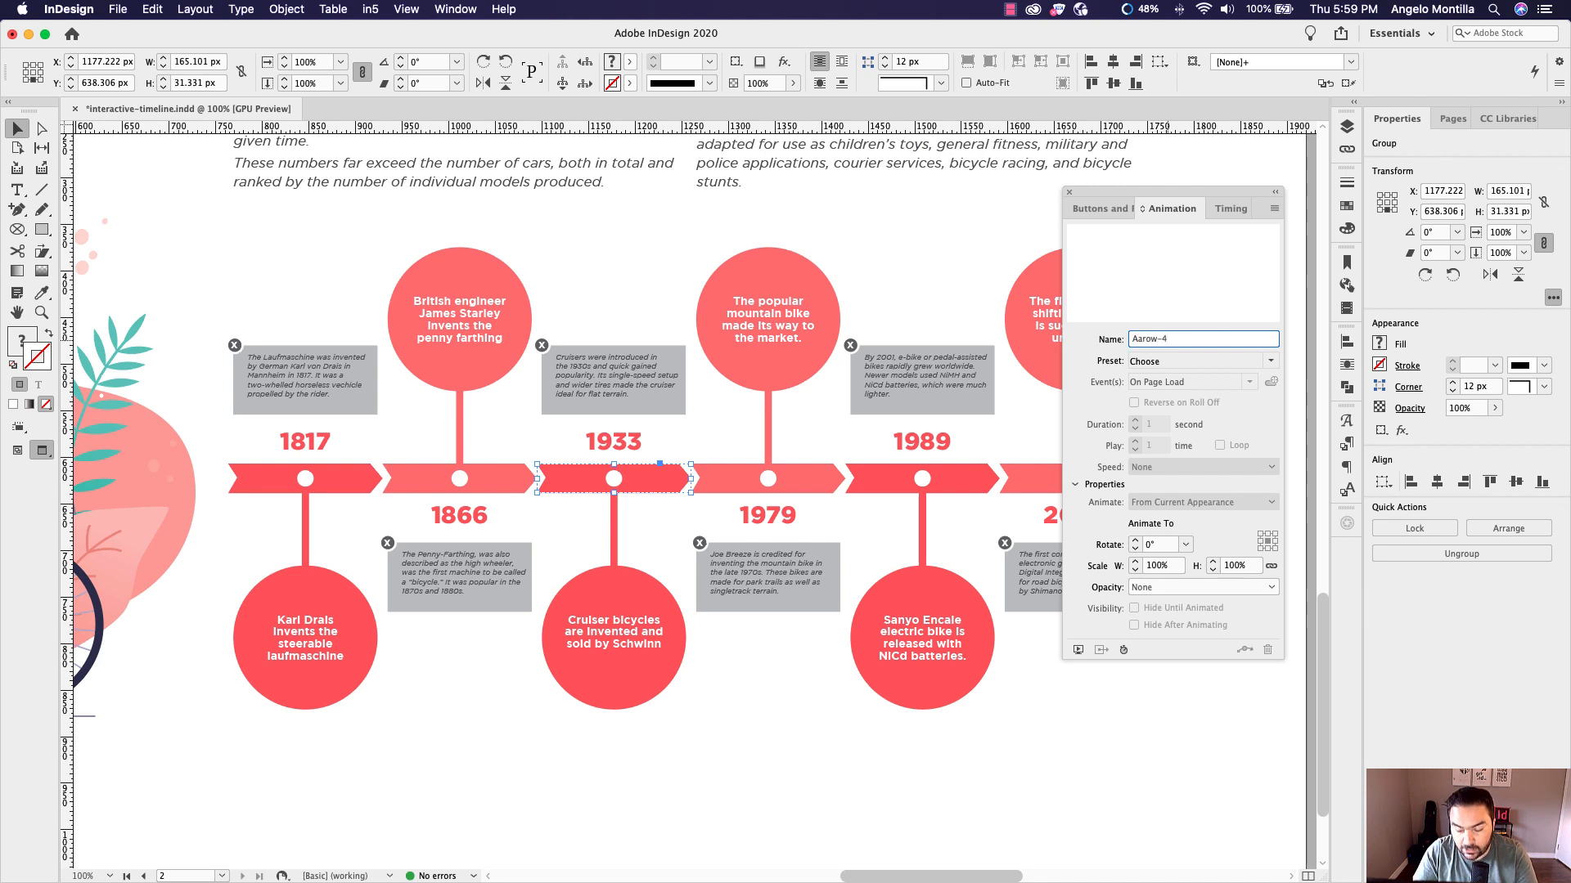
click(1270, 361)
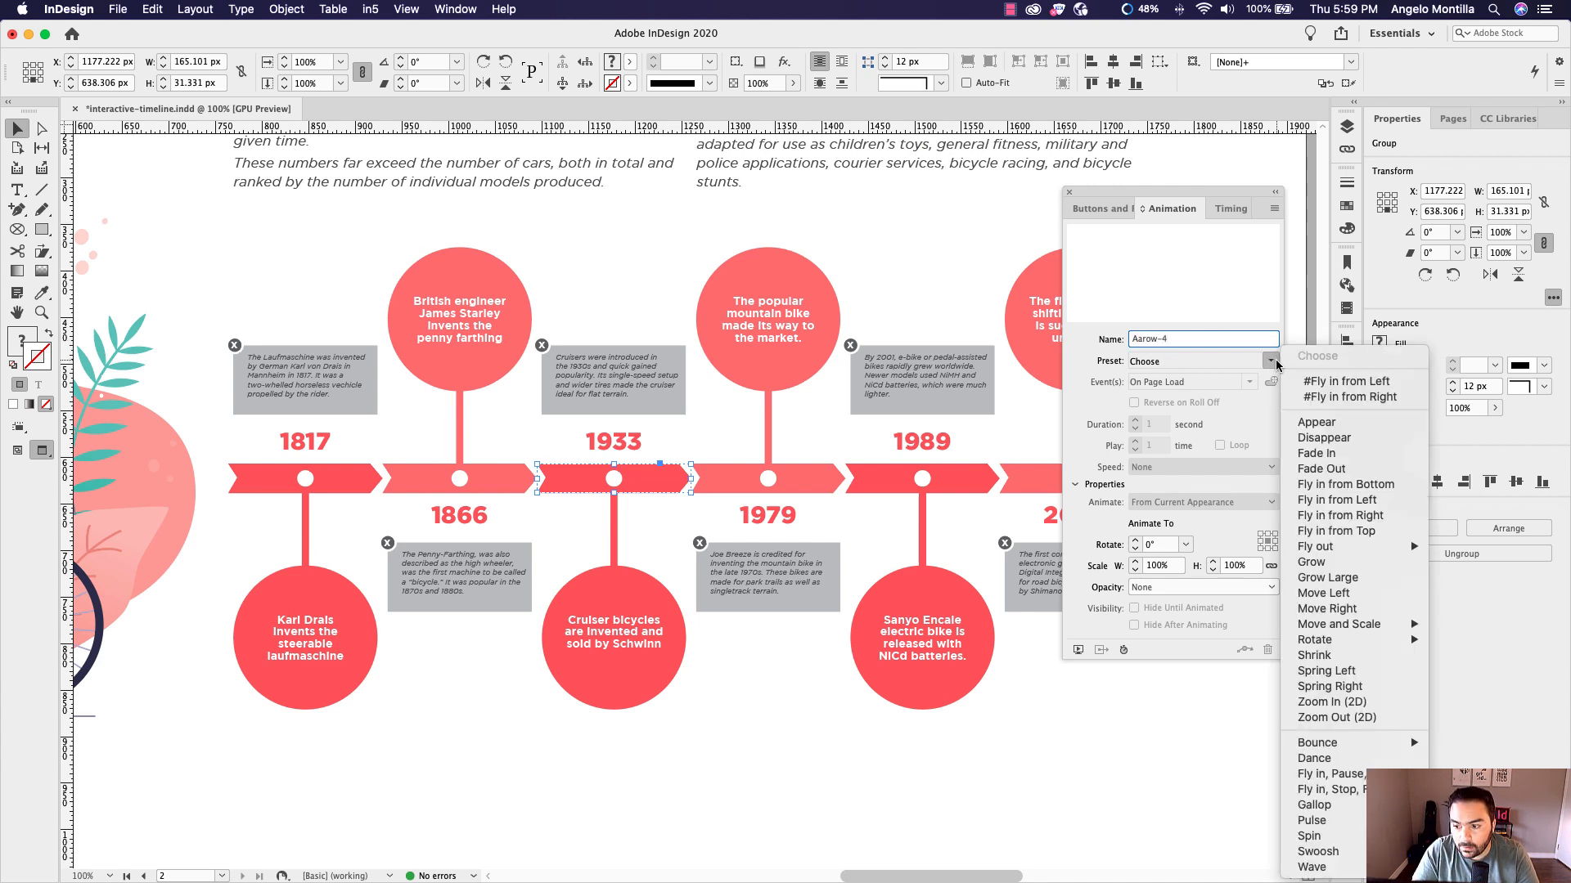
mouse_move(1328, 550)
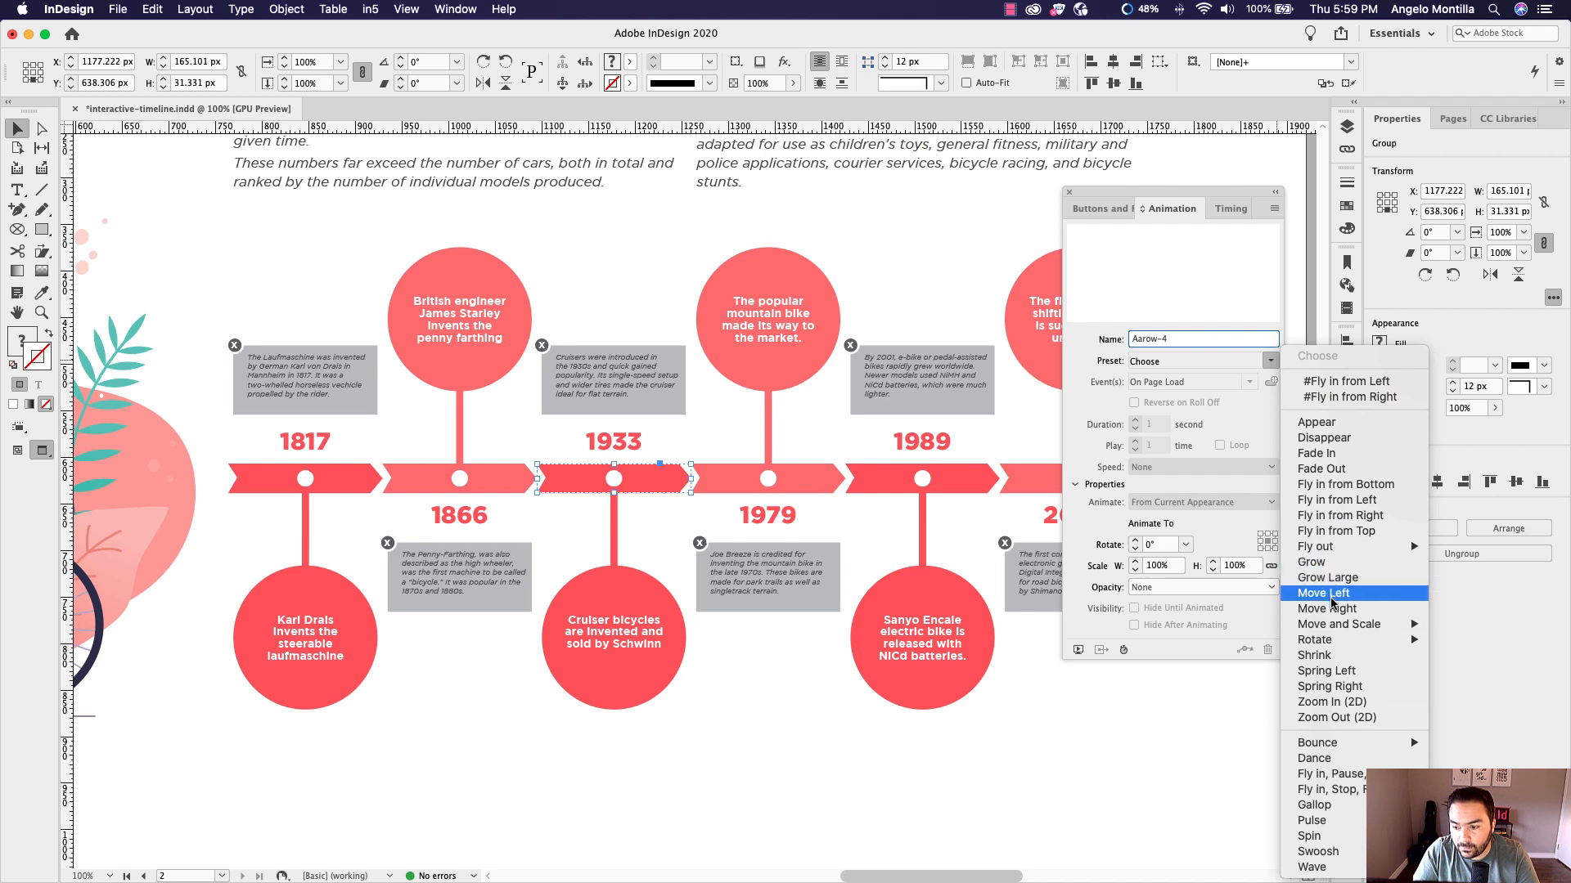
click(1364, 501)
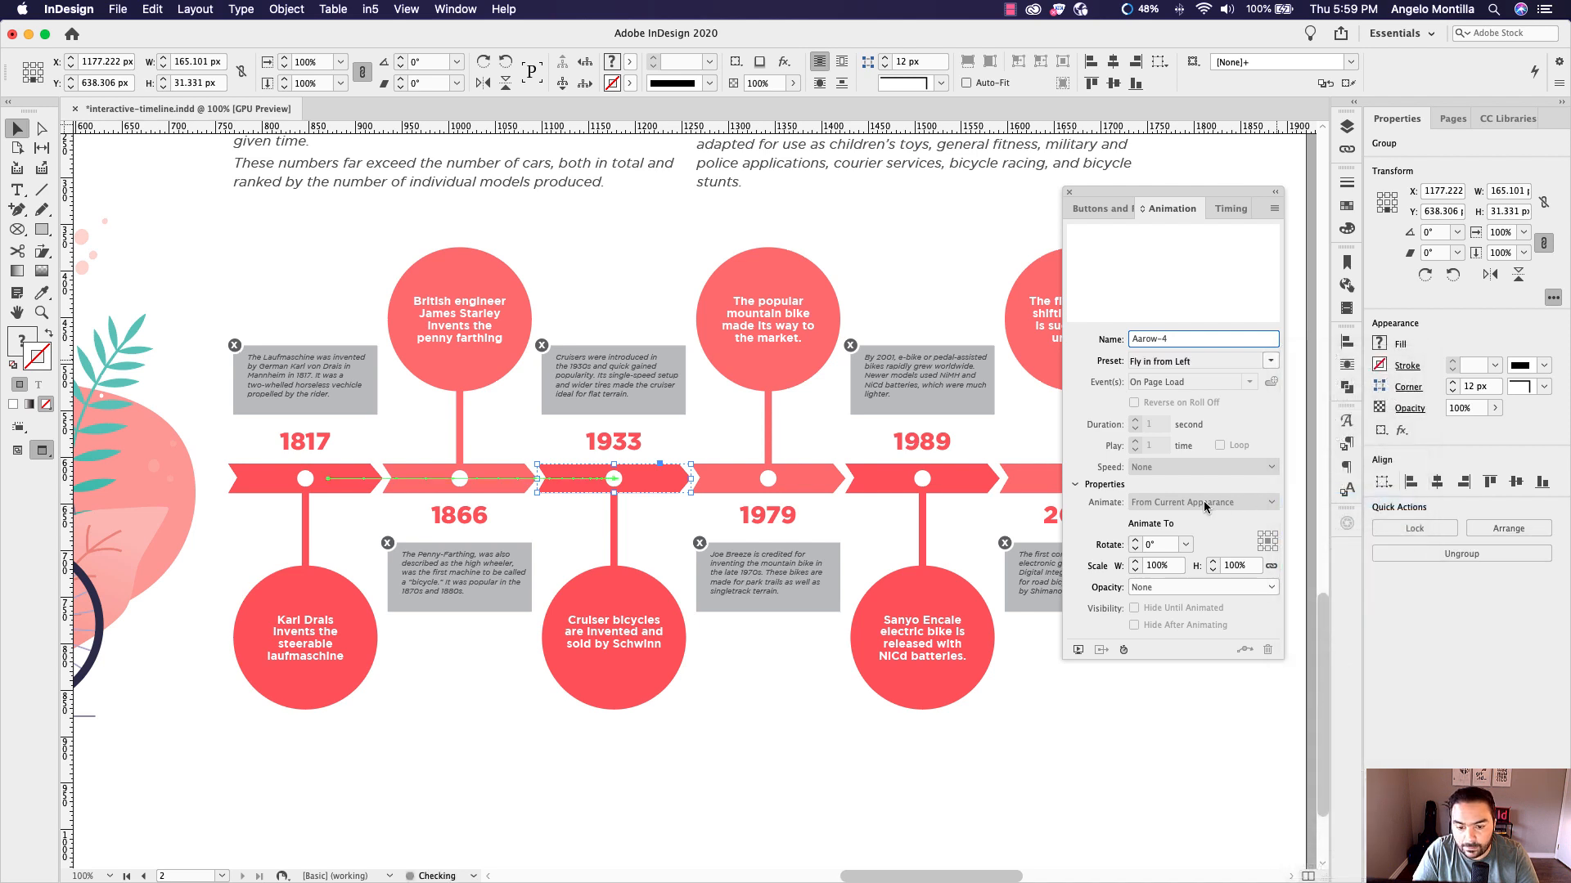
Name the 1933 year text Year-4 and animate it with Fly in from Right over 0.5 seconds
click(637, 448)
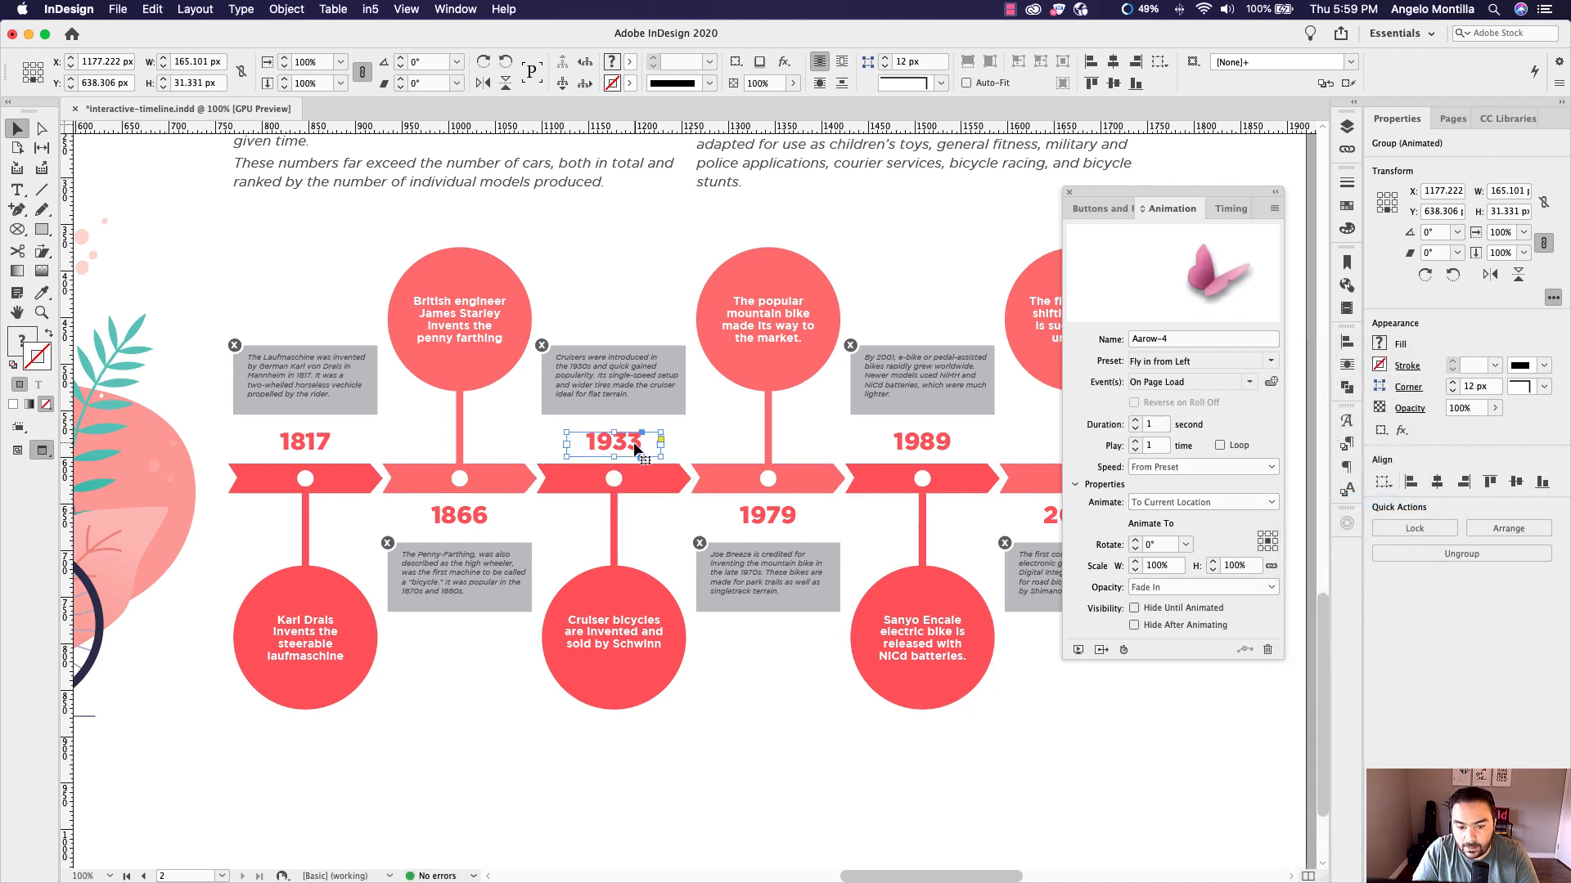
click(1181, 340)
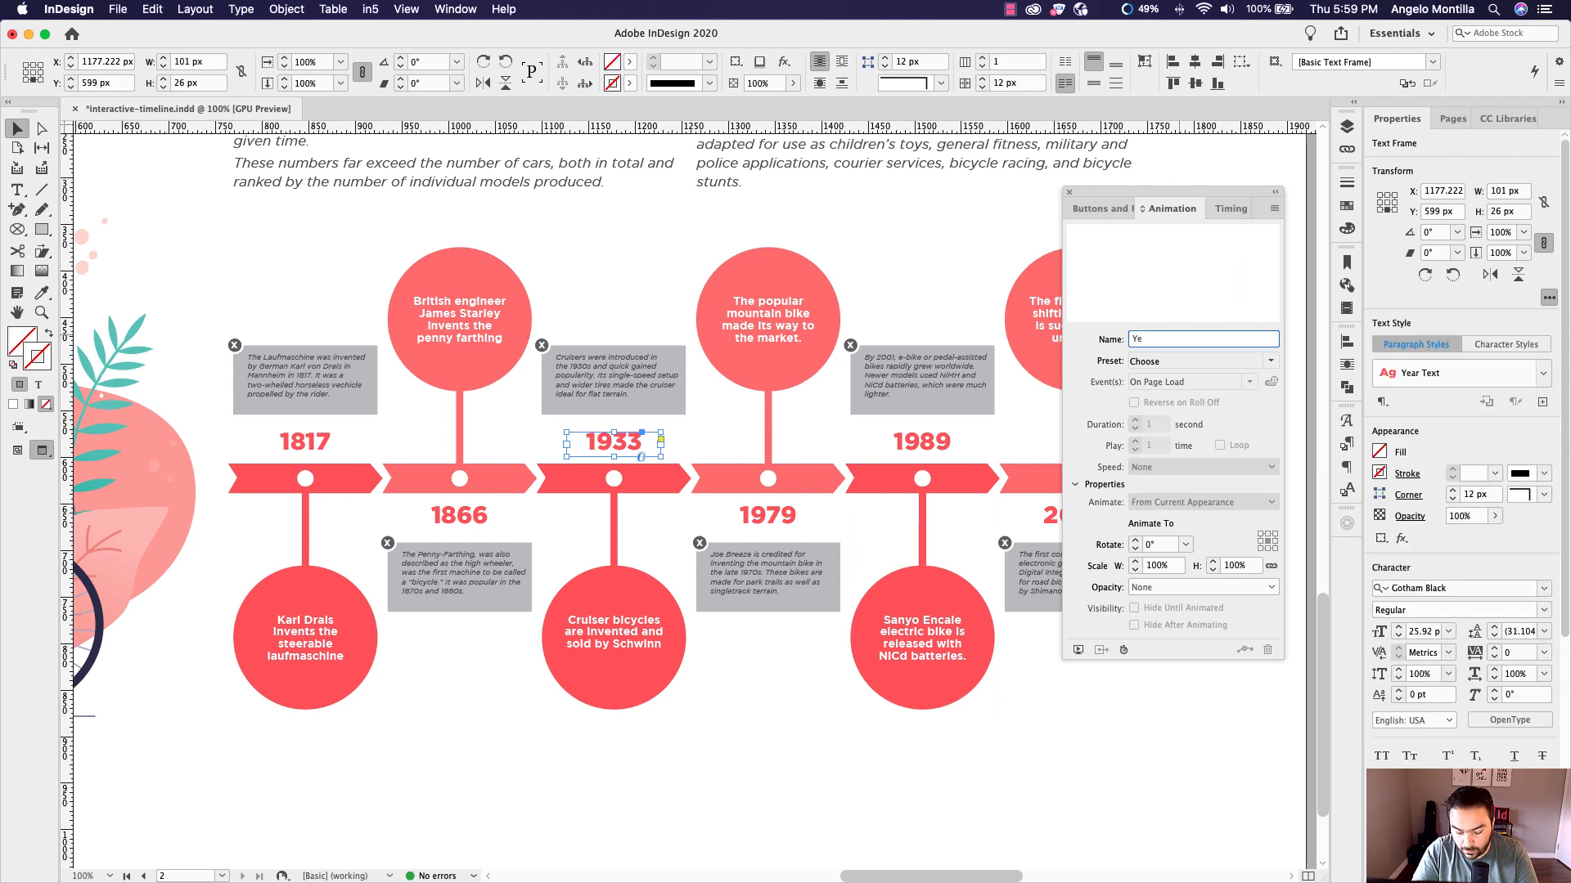
click(1267, 361)
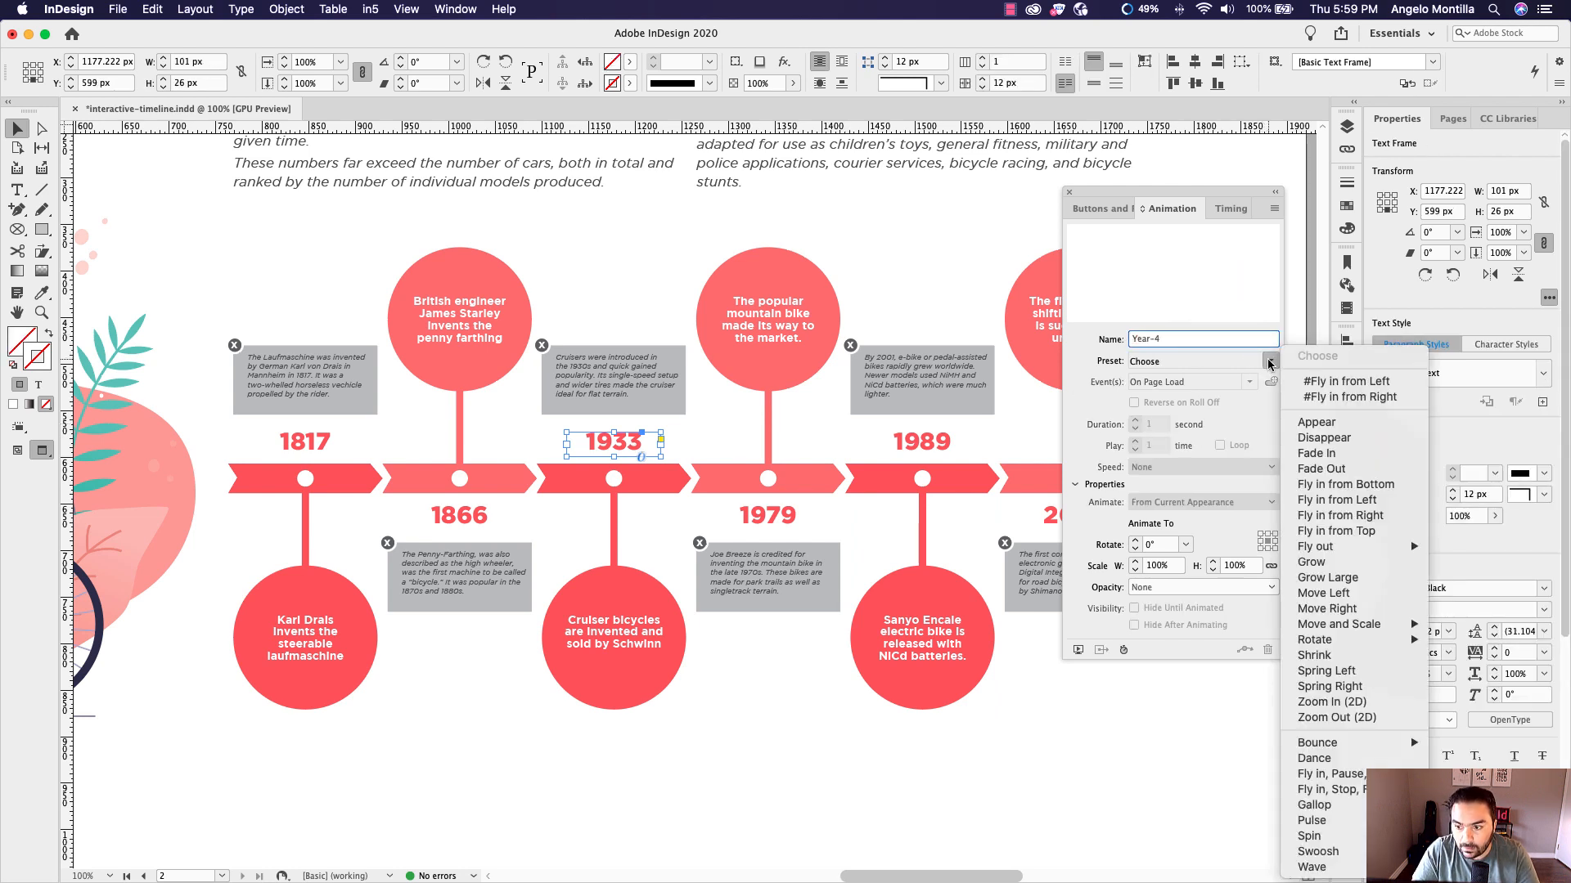
click(1359, 515)
click(1152, 427)
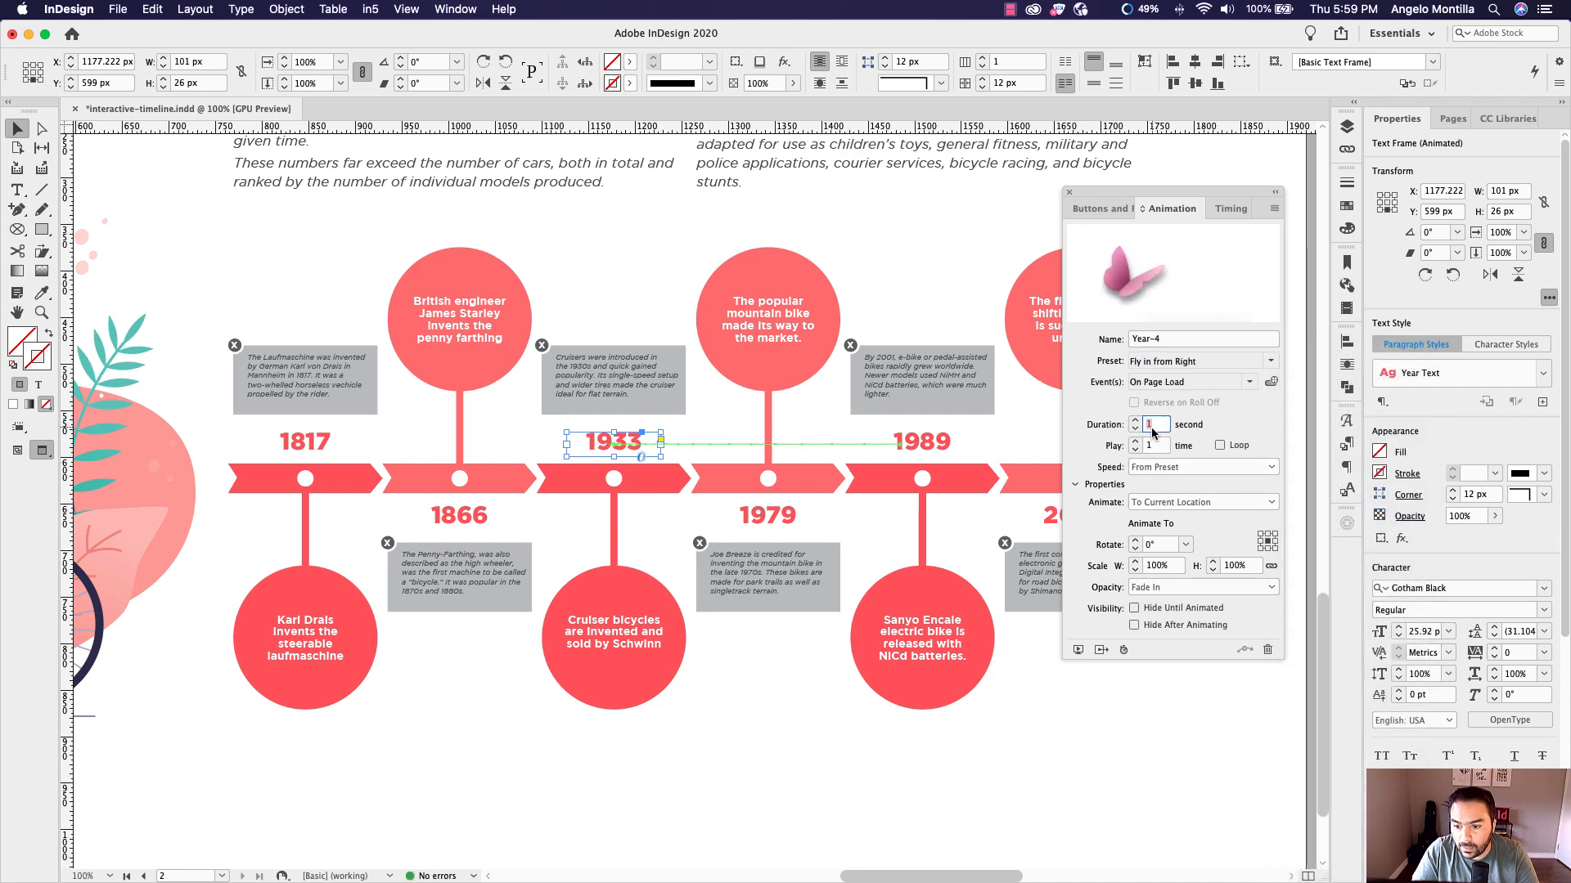
text(0.5)
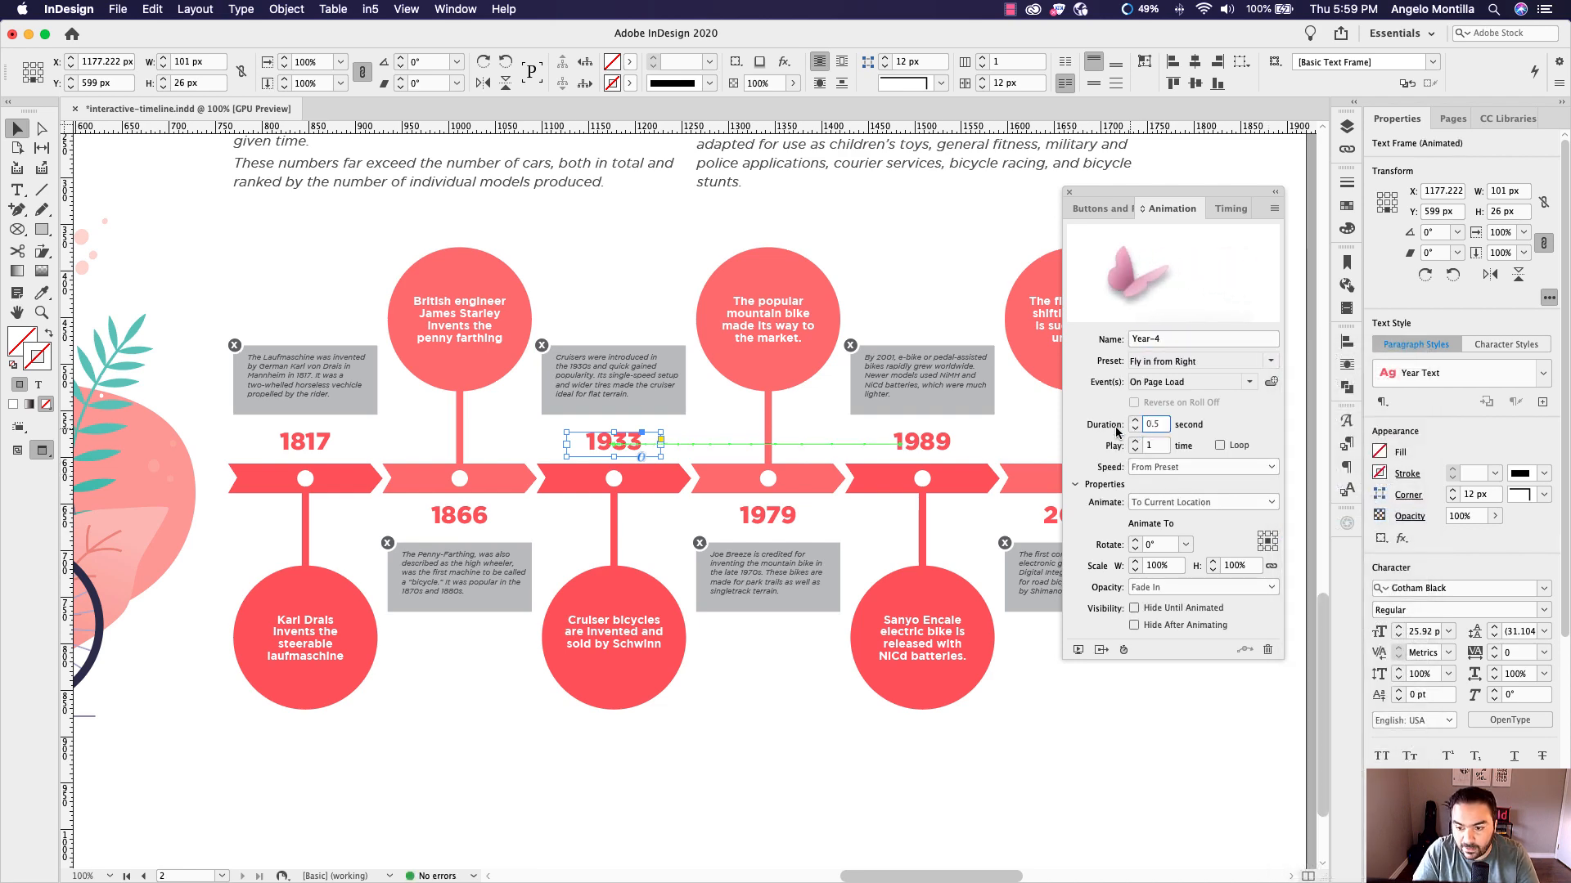
Rename the 1866 arrow Arrow-5 and animate it with Fly in from Left over 0.5 seconds
click(501, 486)
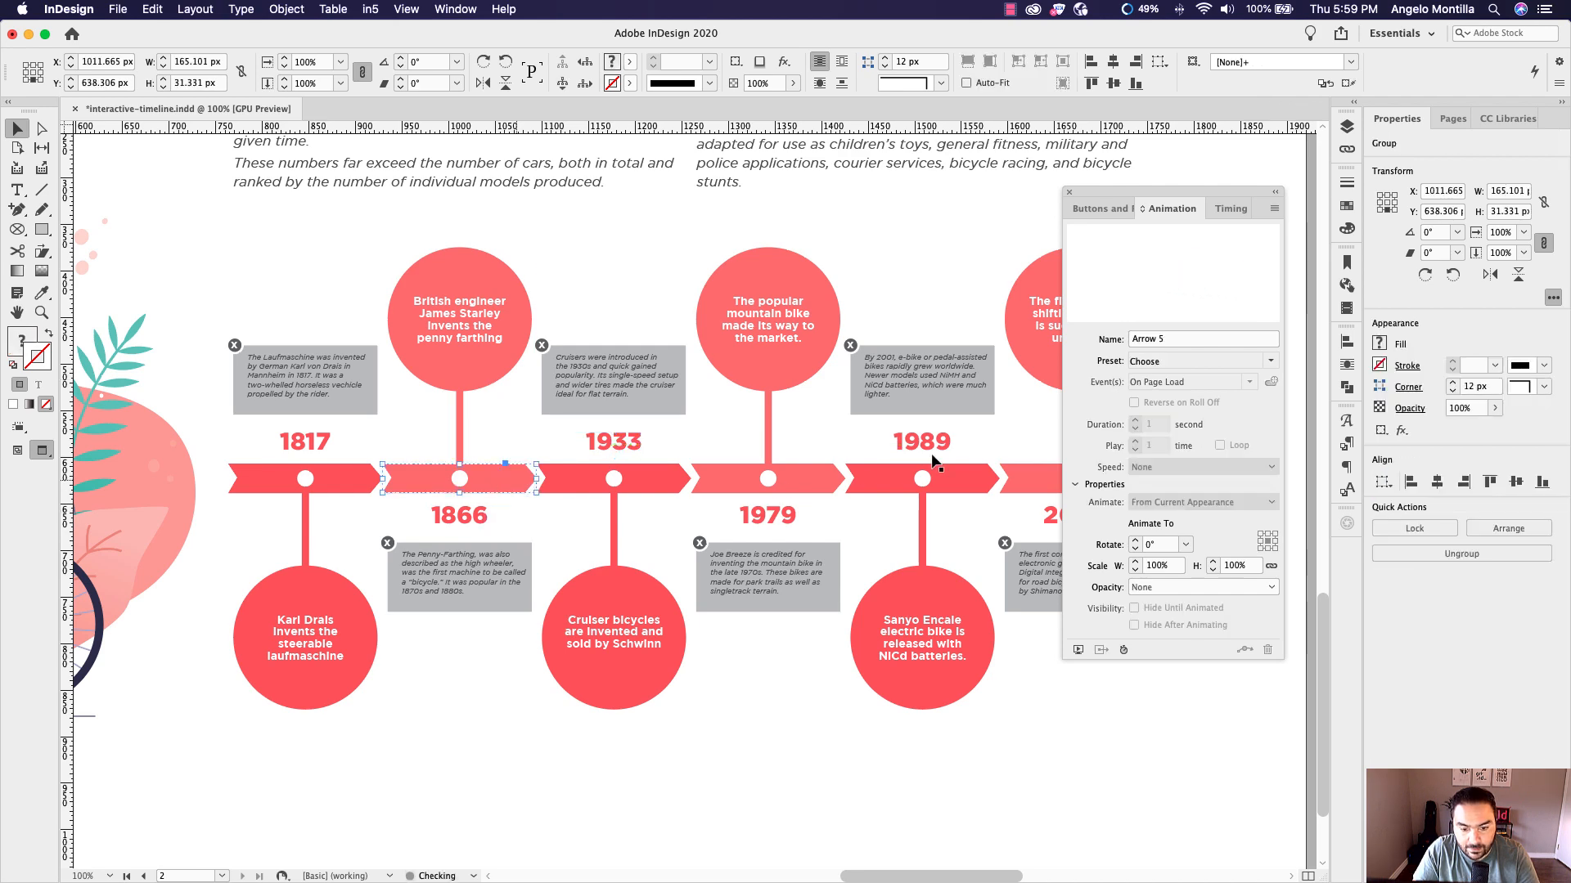
double_click(1158, 340)
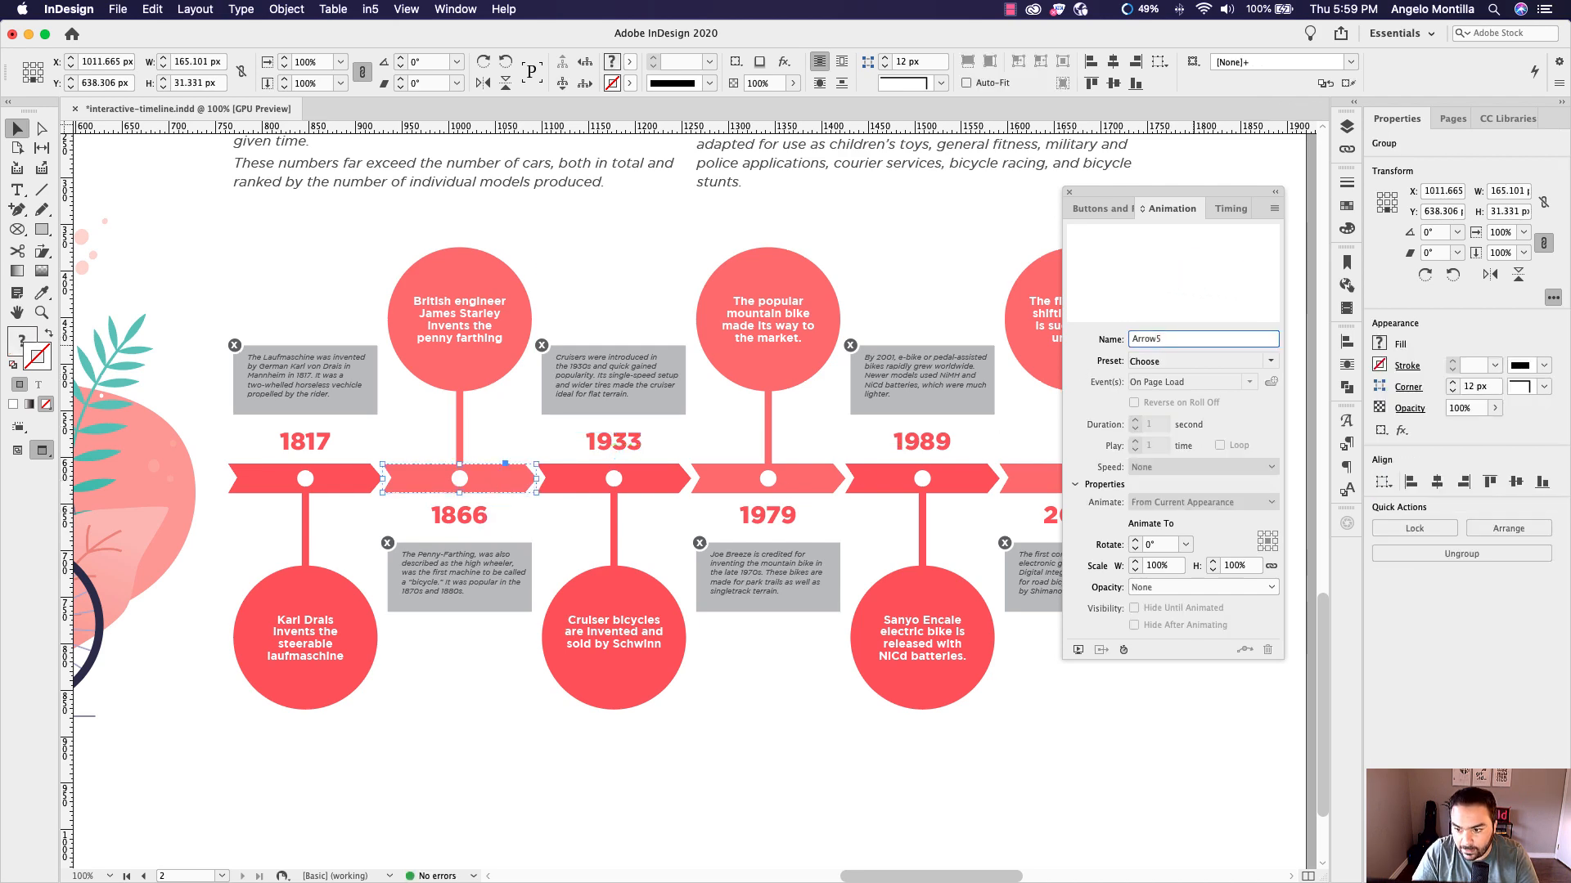
text(-)
click(1273, 363)
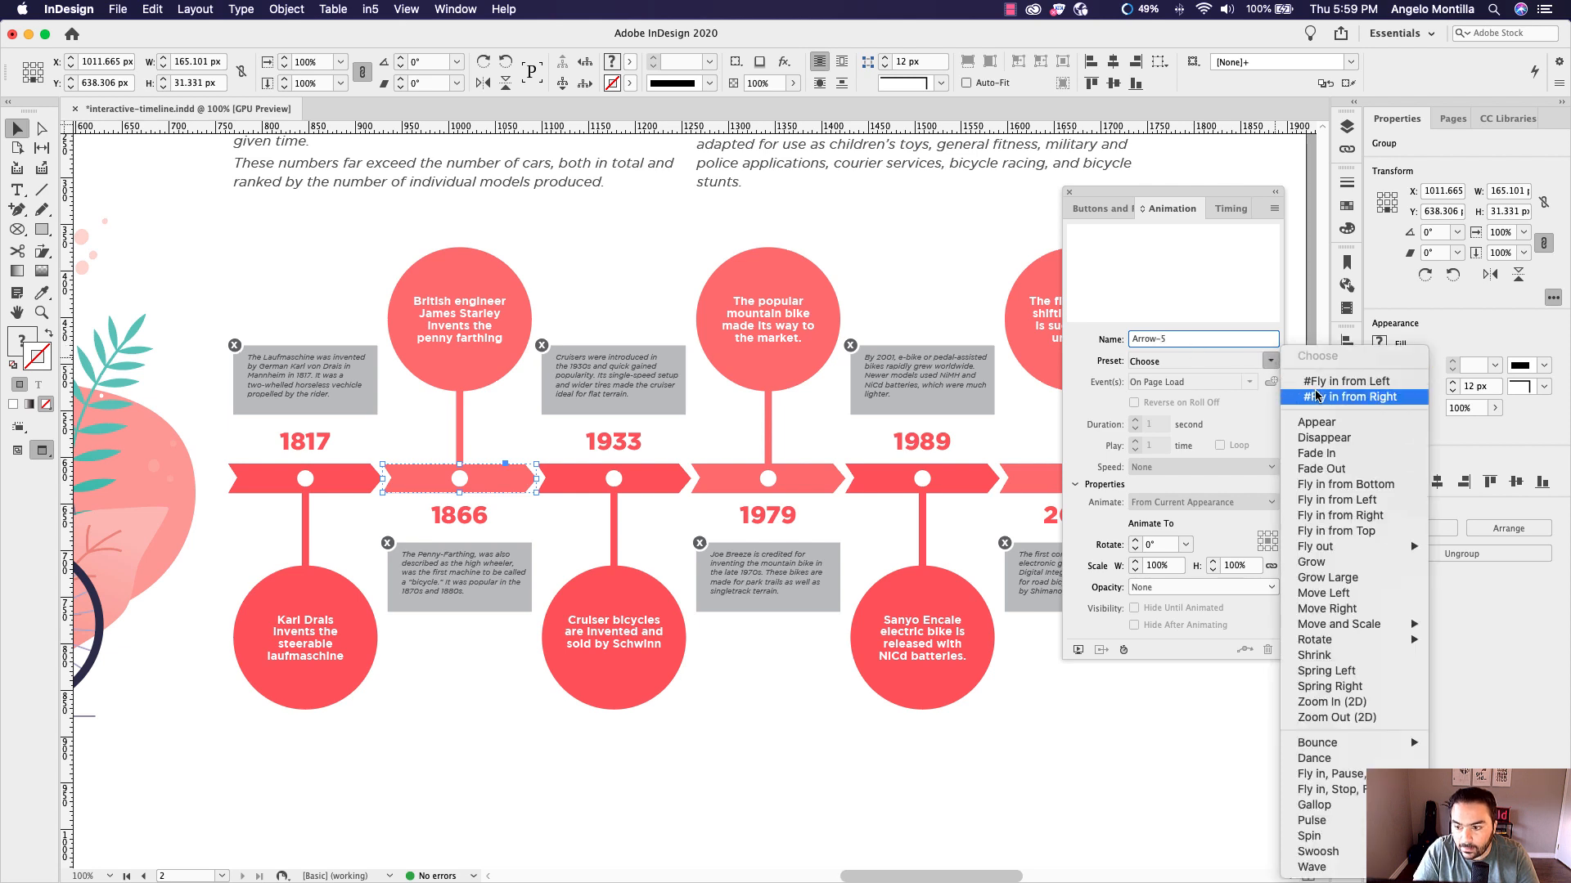
click(1358, 502)
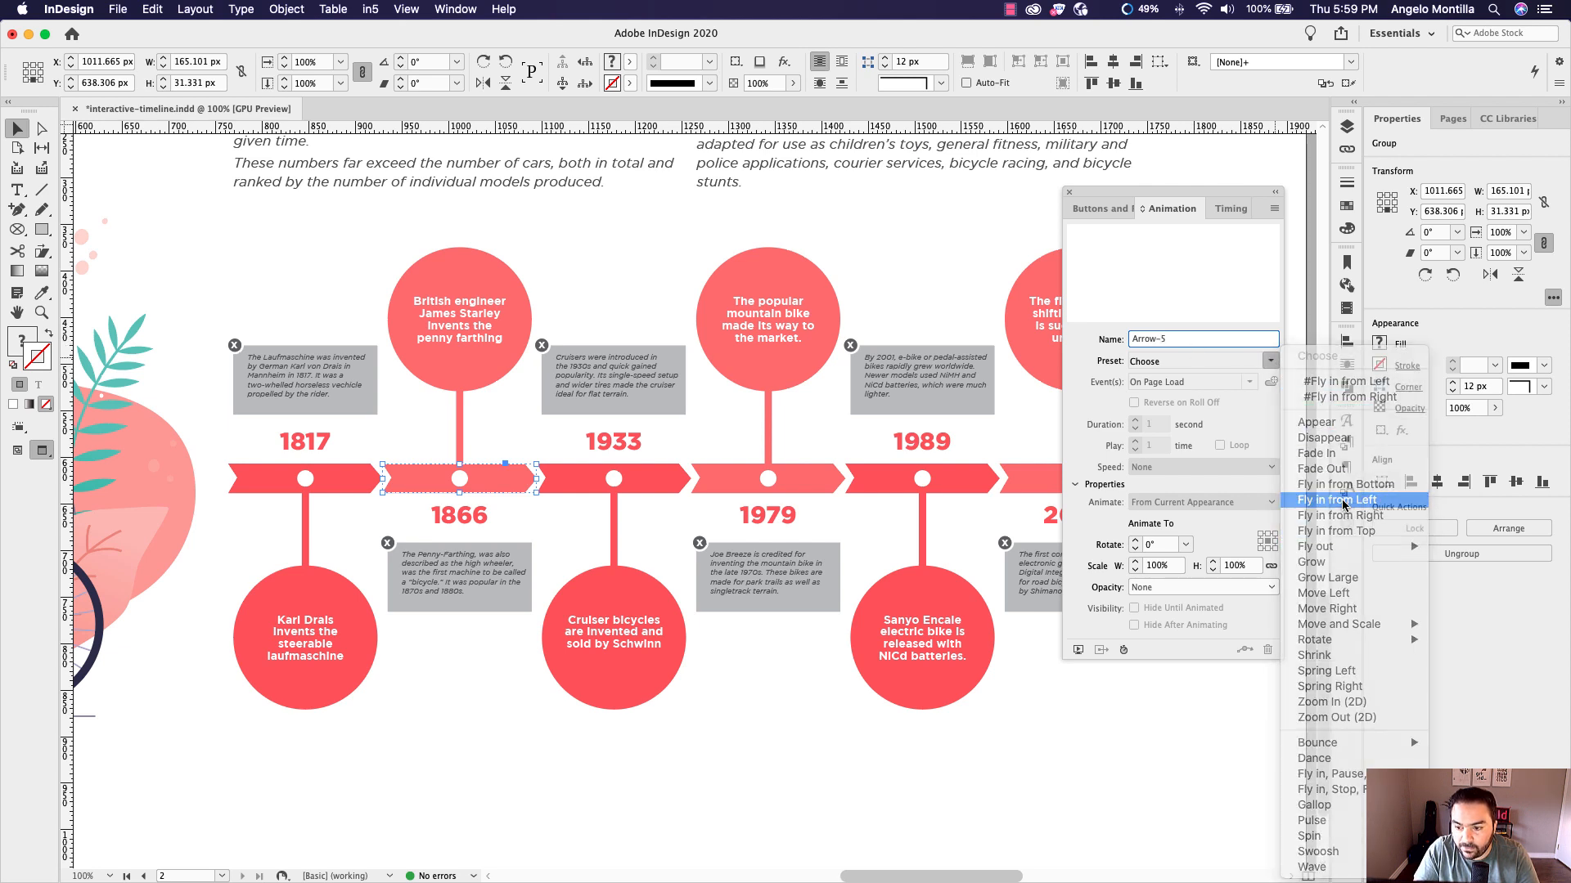
double_click(1150, 424)
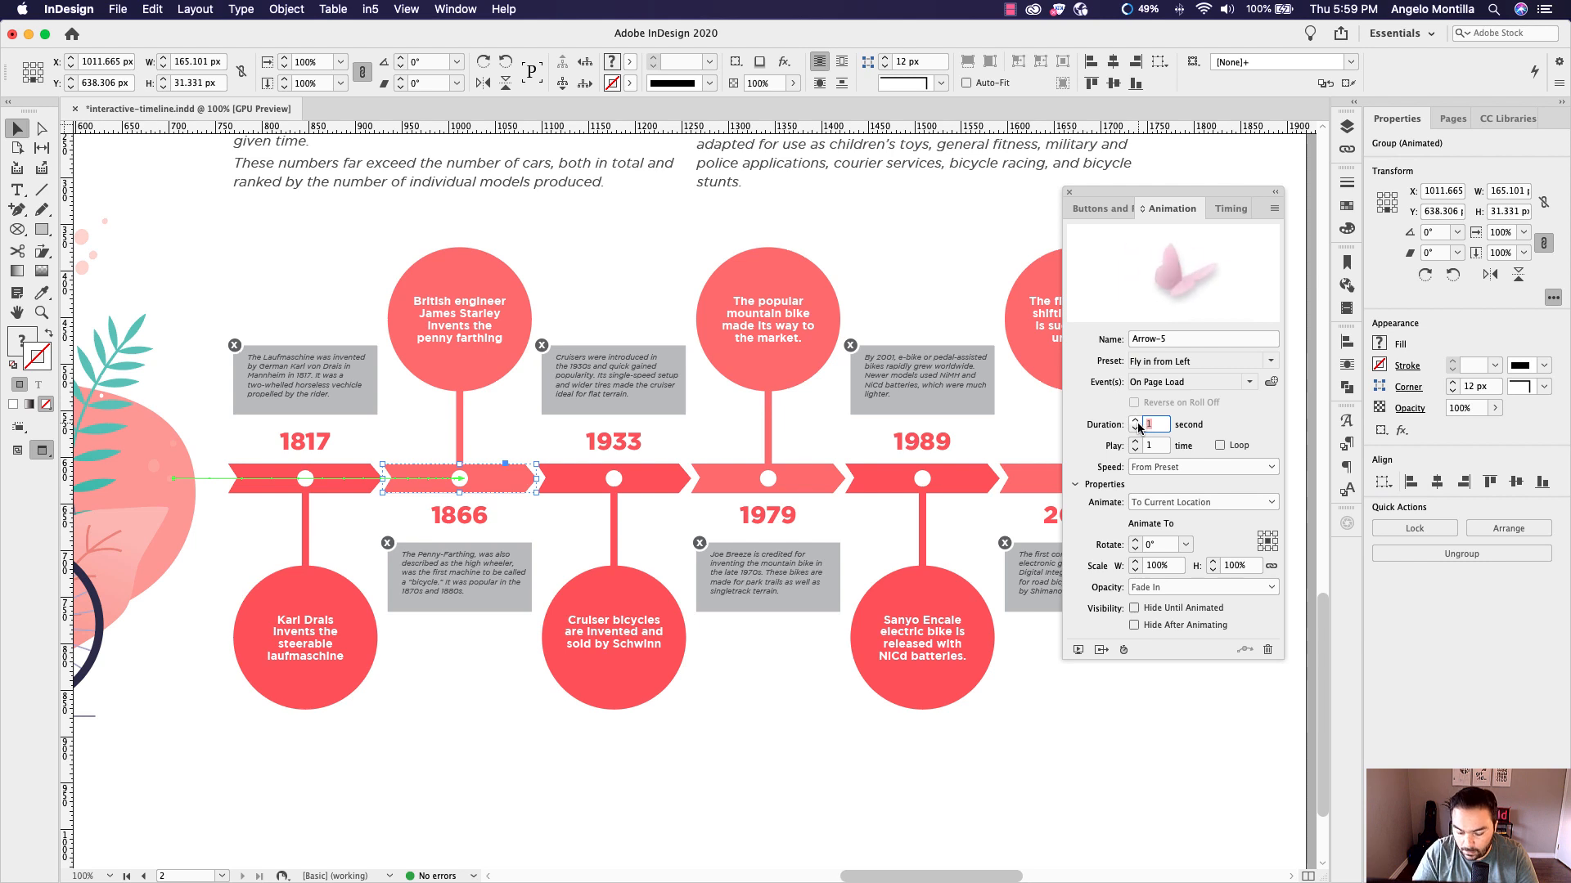
text(0.5)
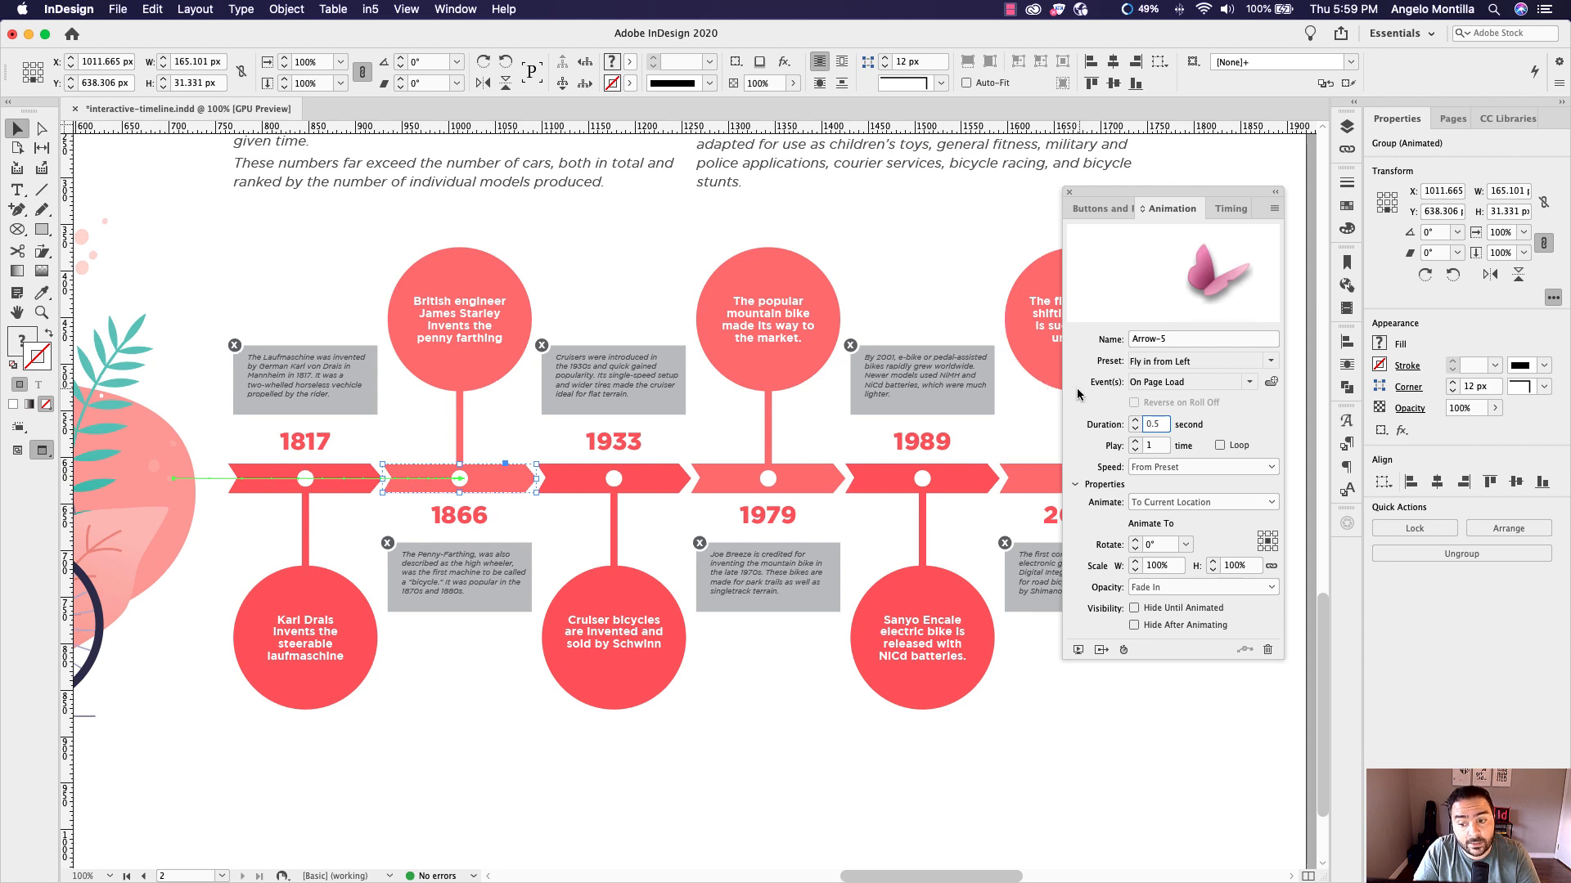
Name the 1866 year text Year-5 and animate it with Fly in from Right over 0.5 seconds
click(495, 518)
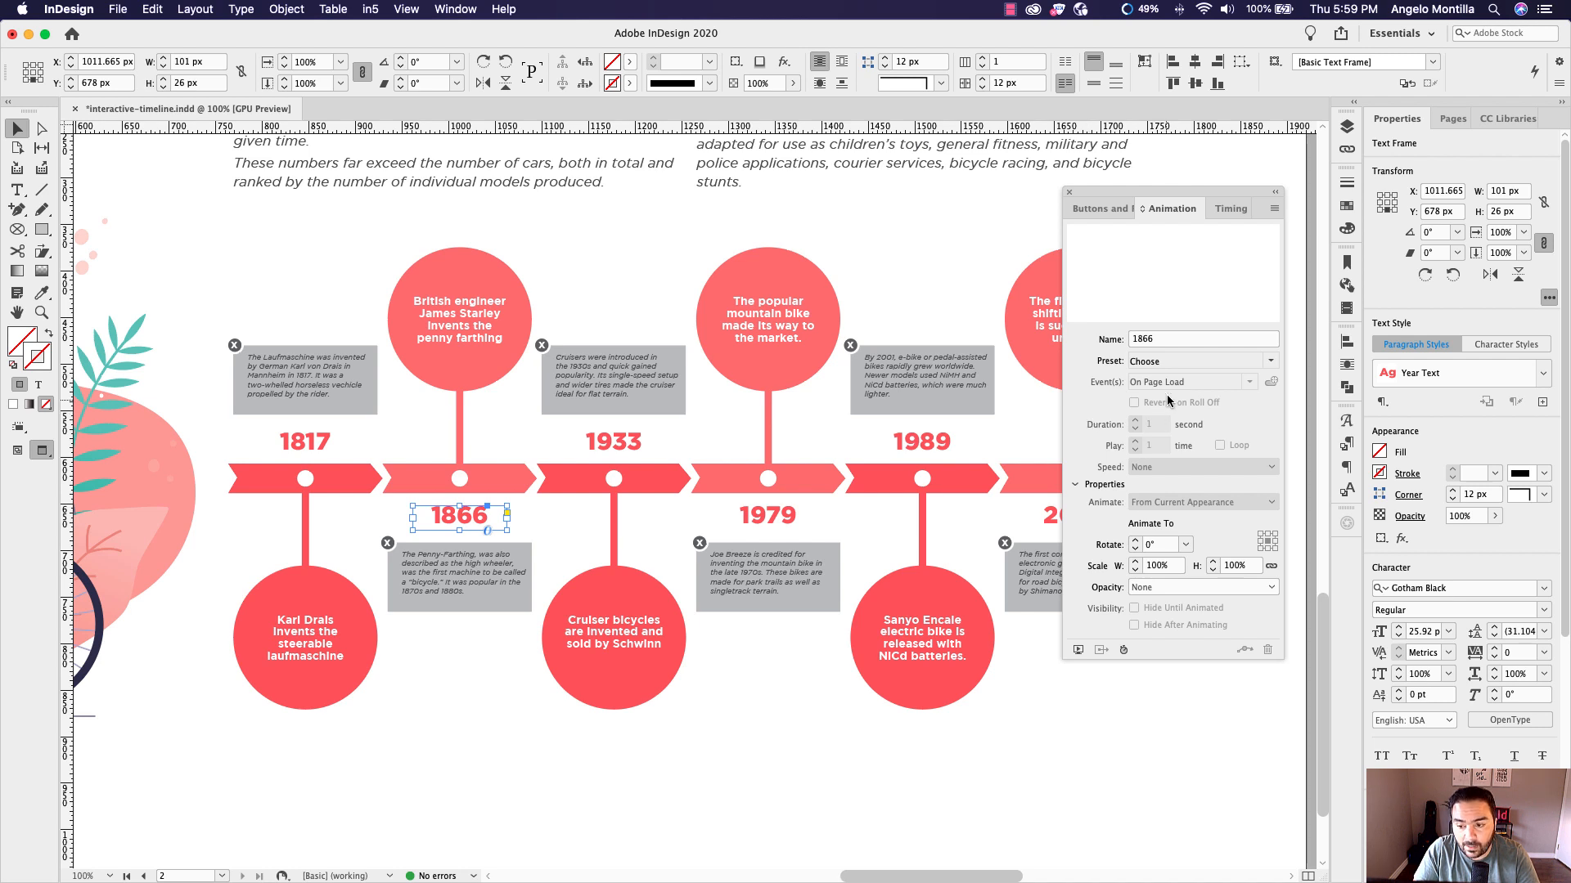
click(1120, 339)
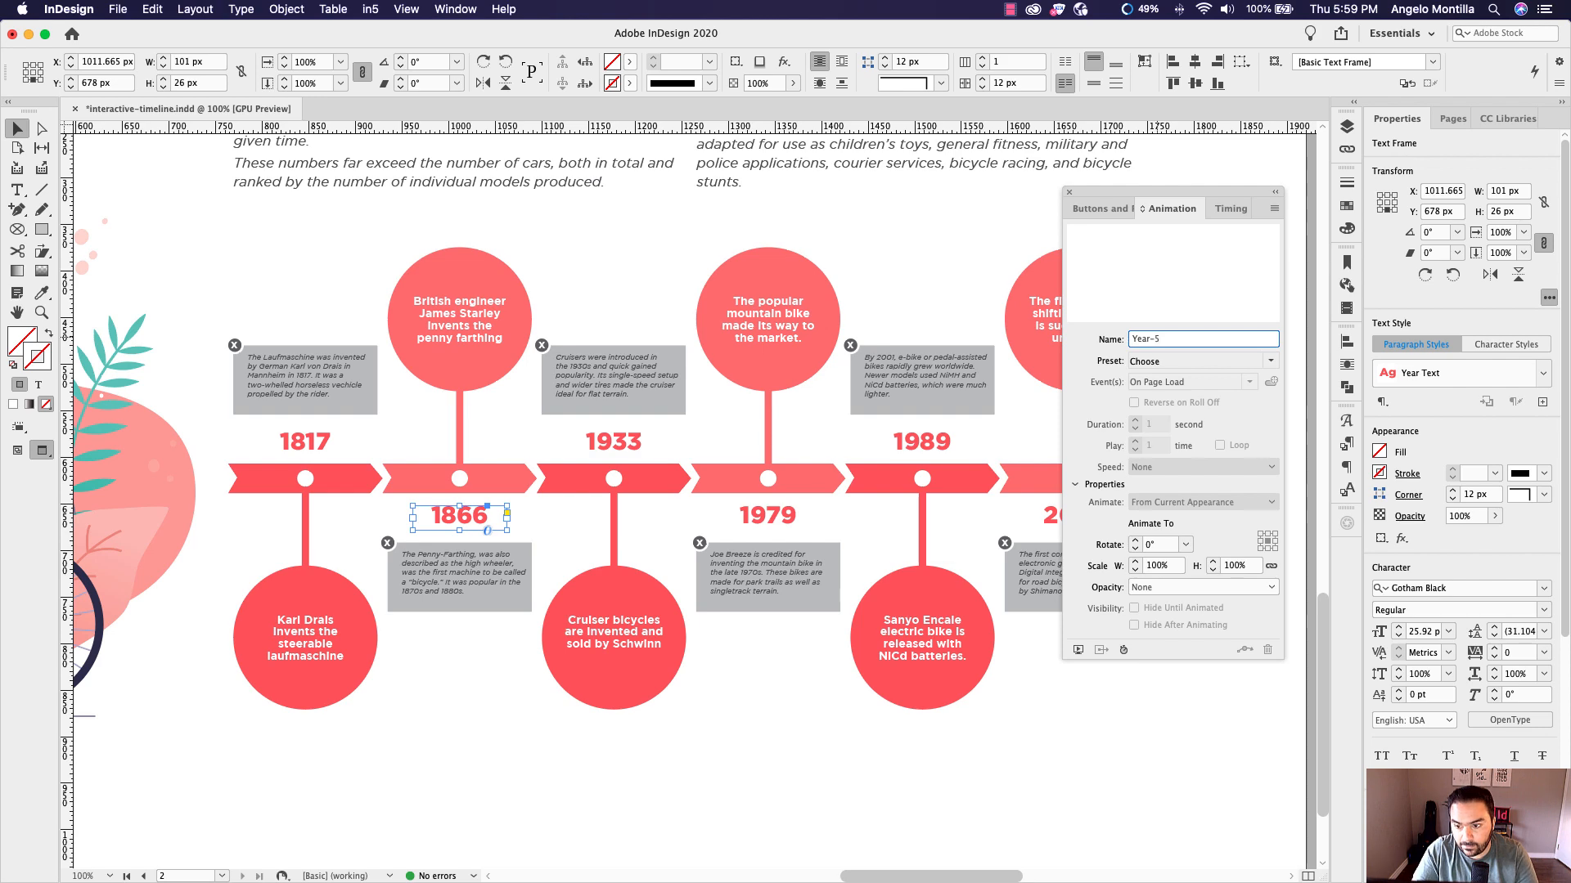
click(1270, 363)
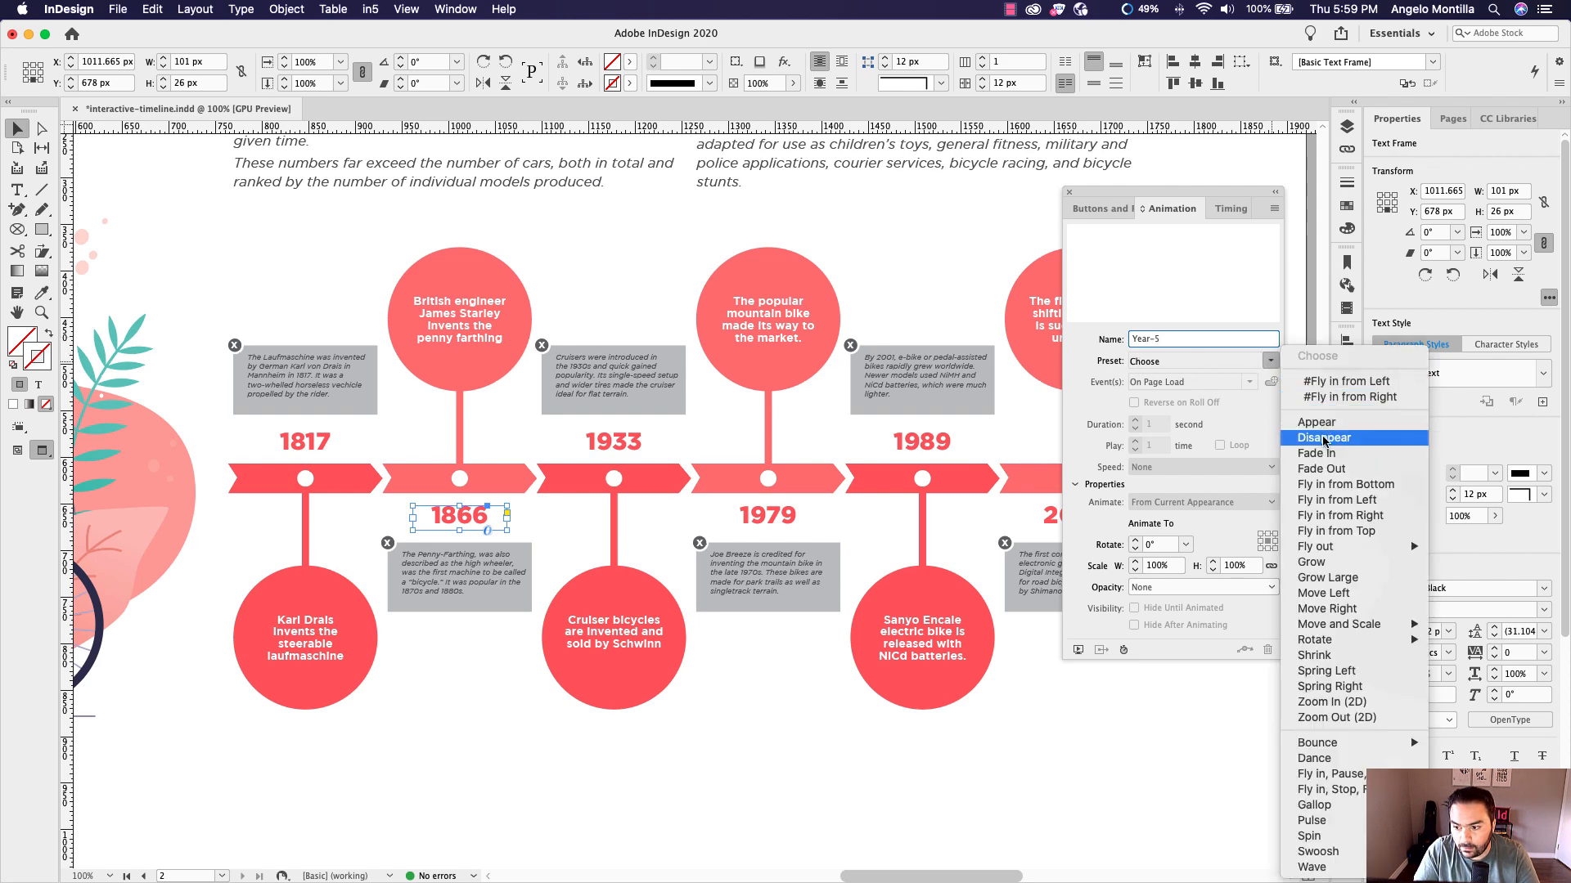
click(1347, 517)
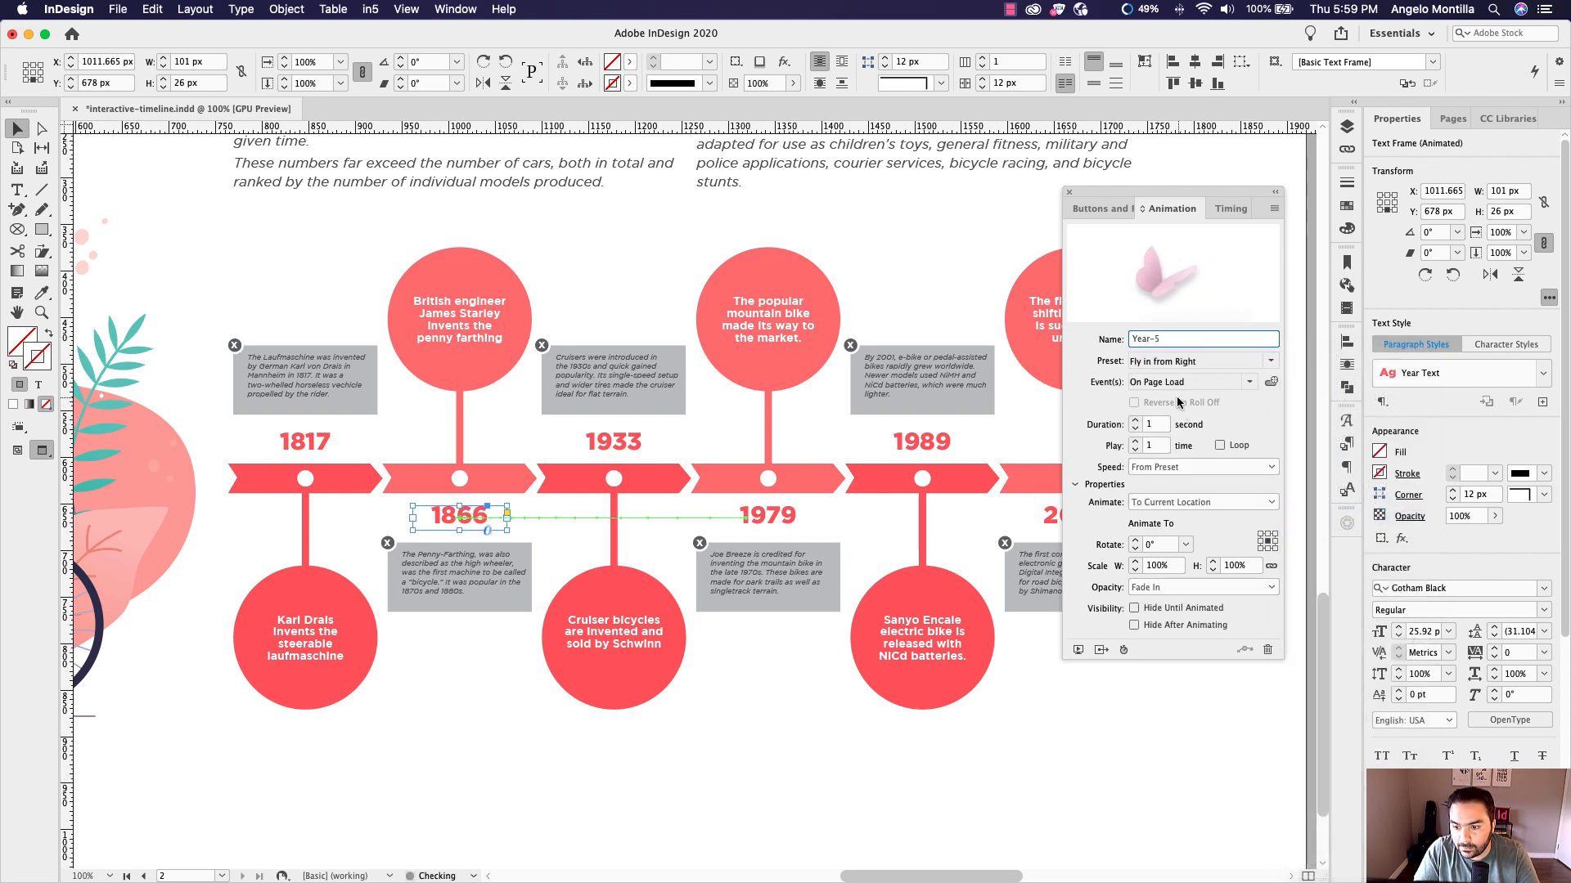
drag(1154, 424, 1130, 421)
text(0.5)
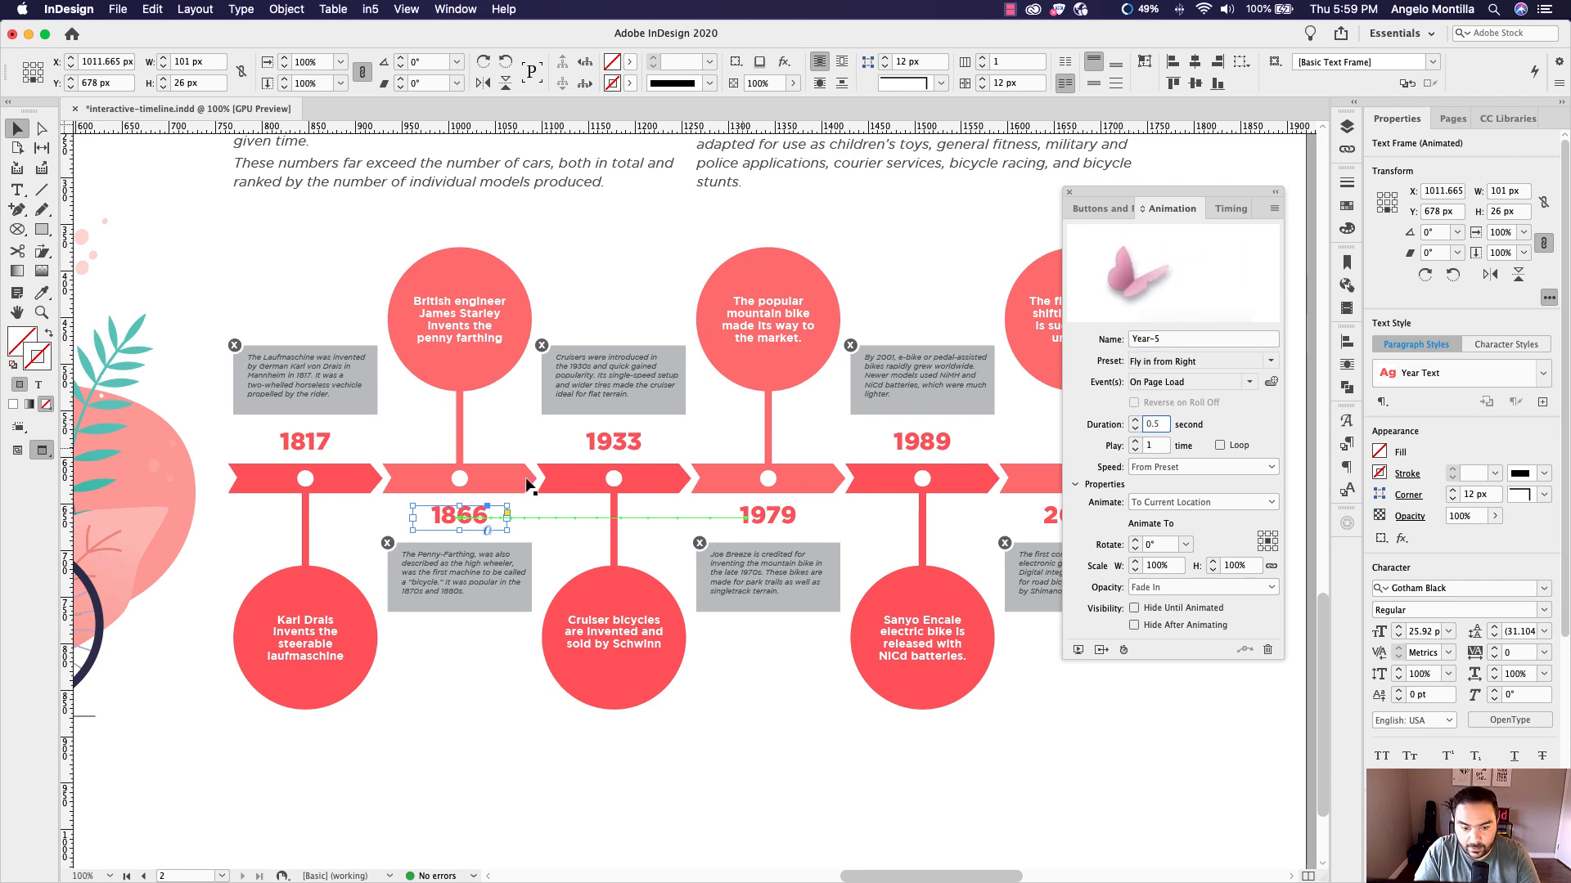
Rename the 1817 arrow Arrow-6 and animate it with Fly in from Left over 0.5 seconds
click(308, 478)
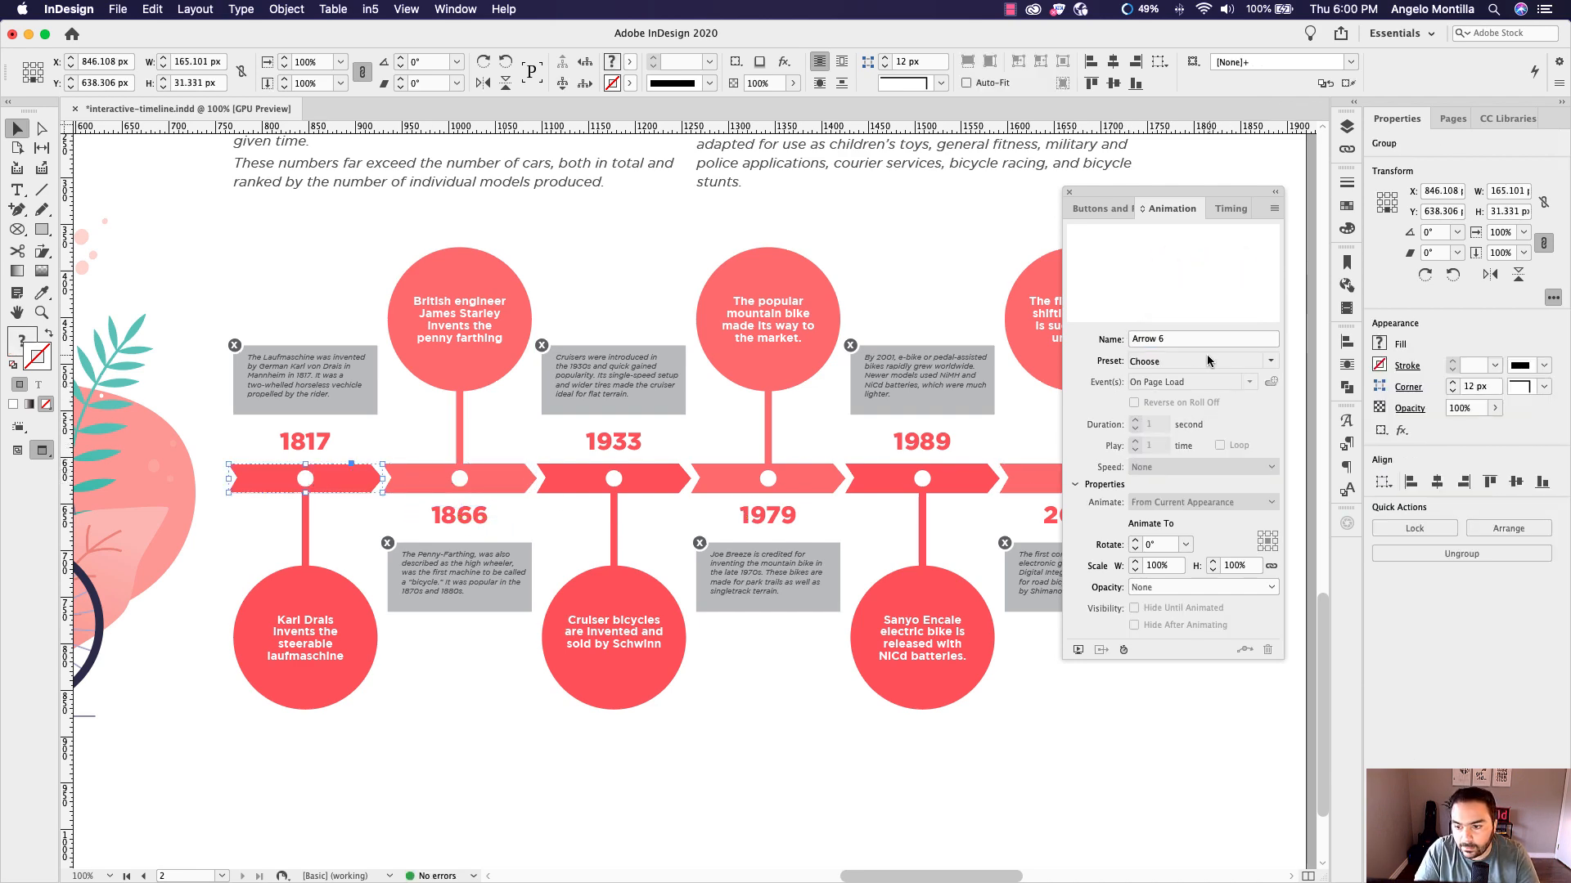
click(1159, 341)
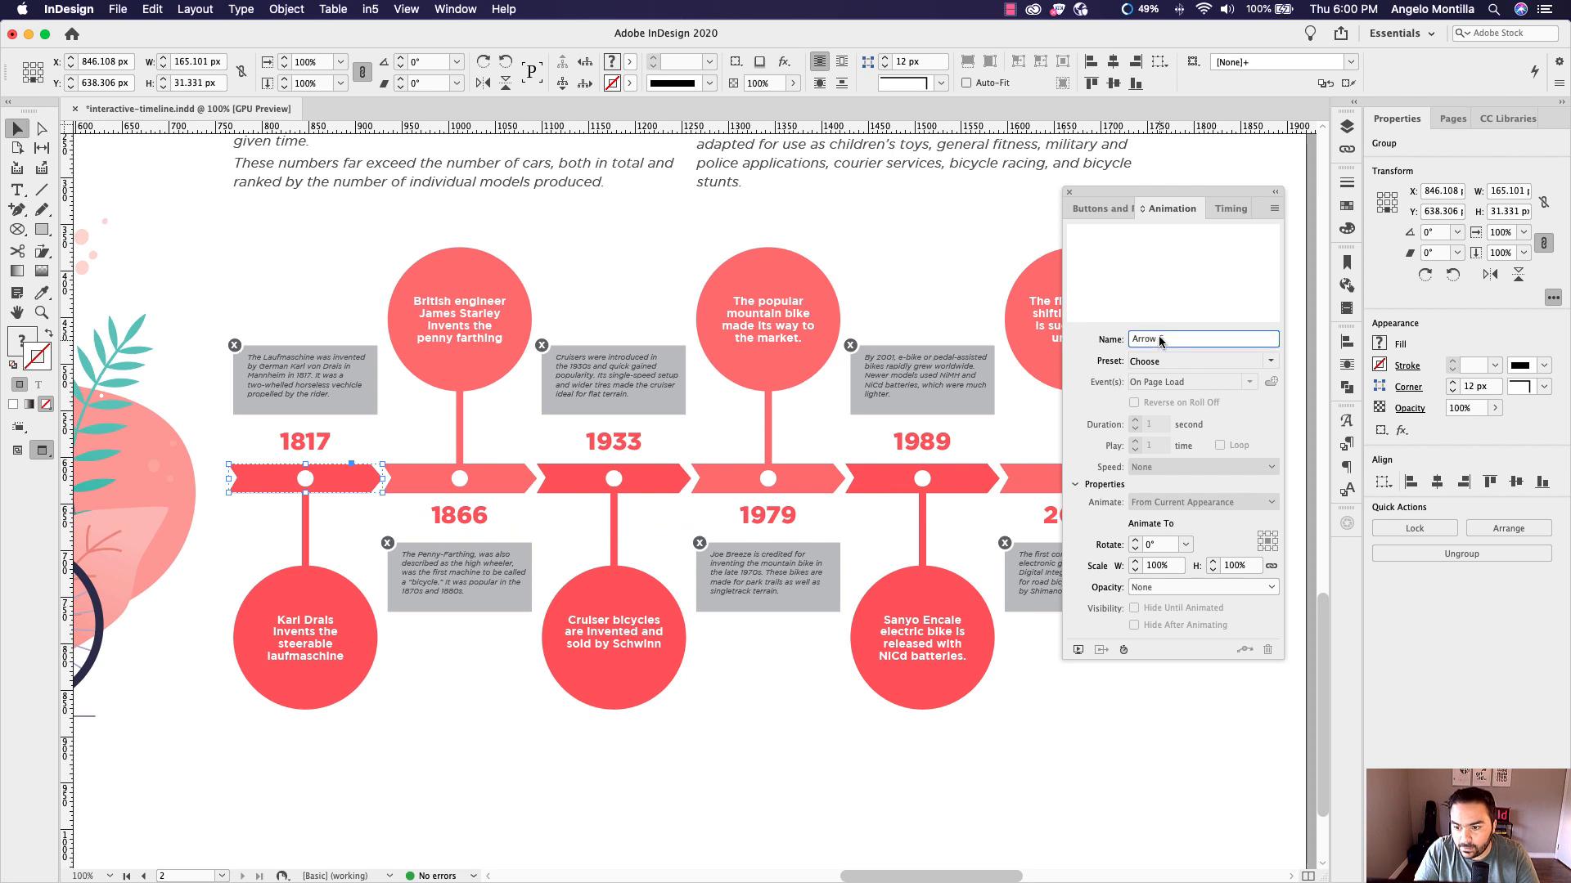
click(1269, 365)
click(1341, 498)
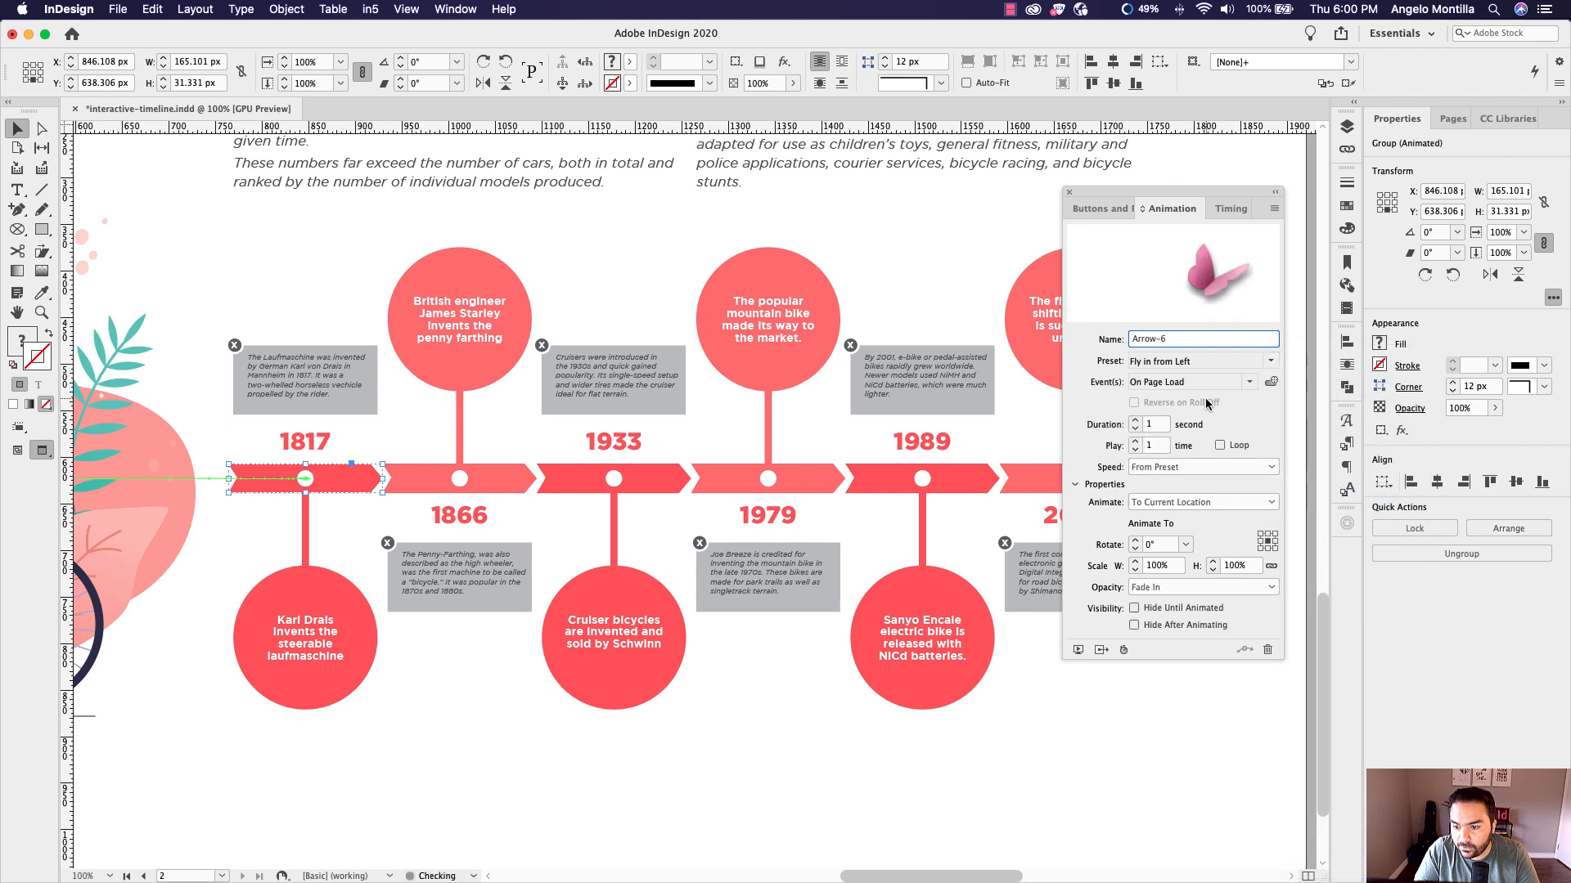
click(1144, 425)
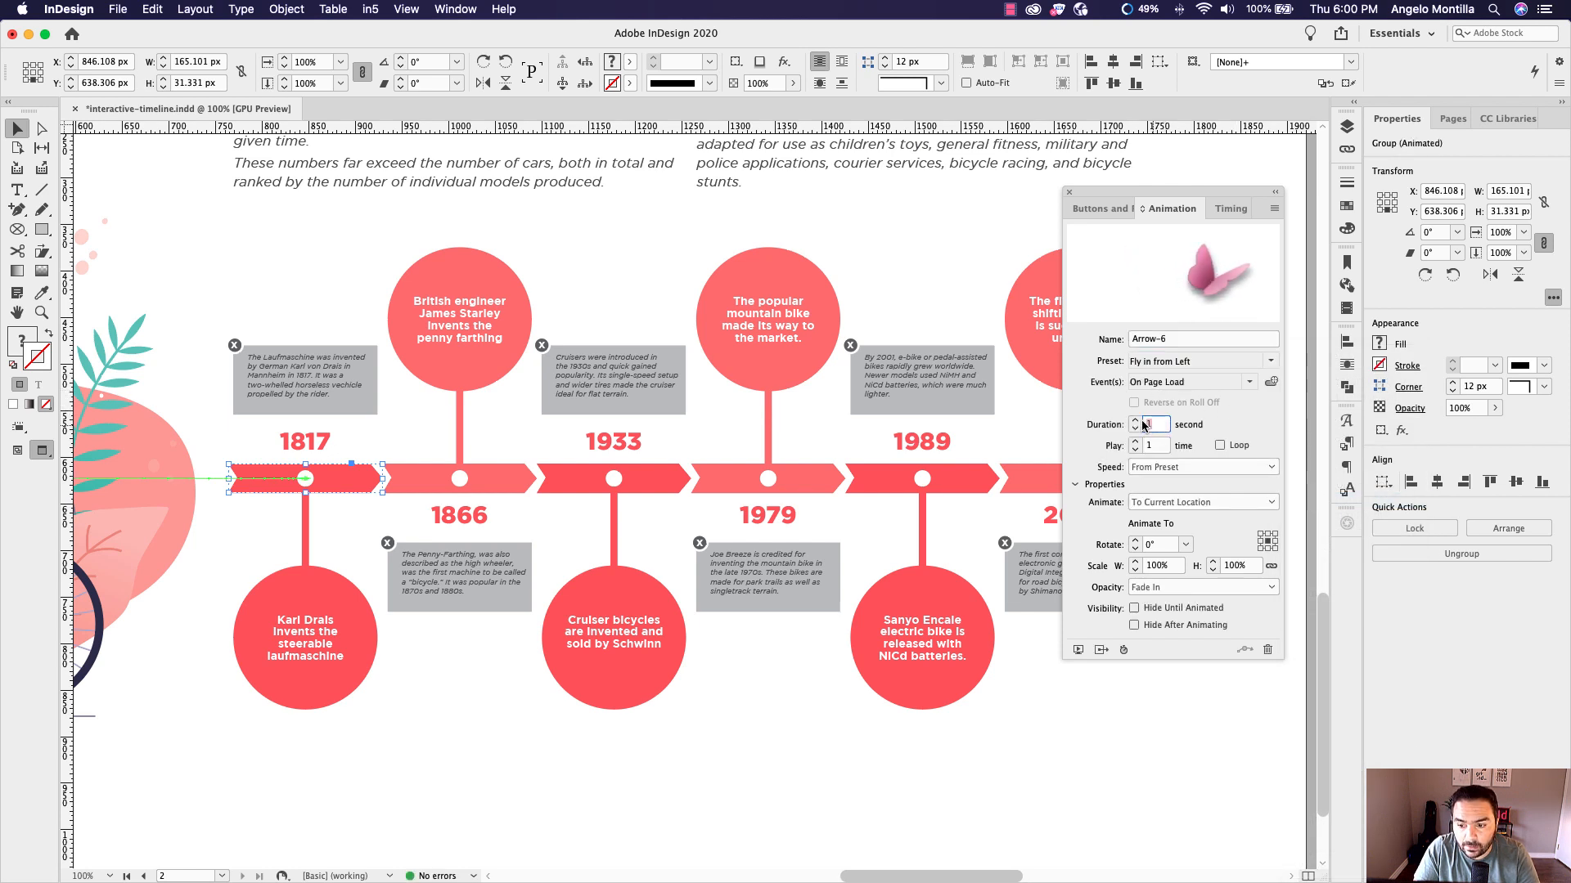
text(0.5)
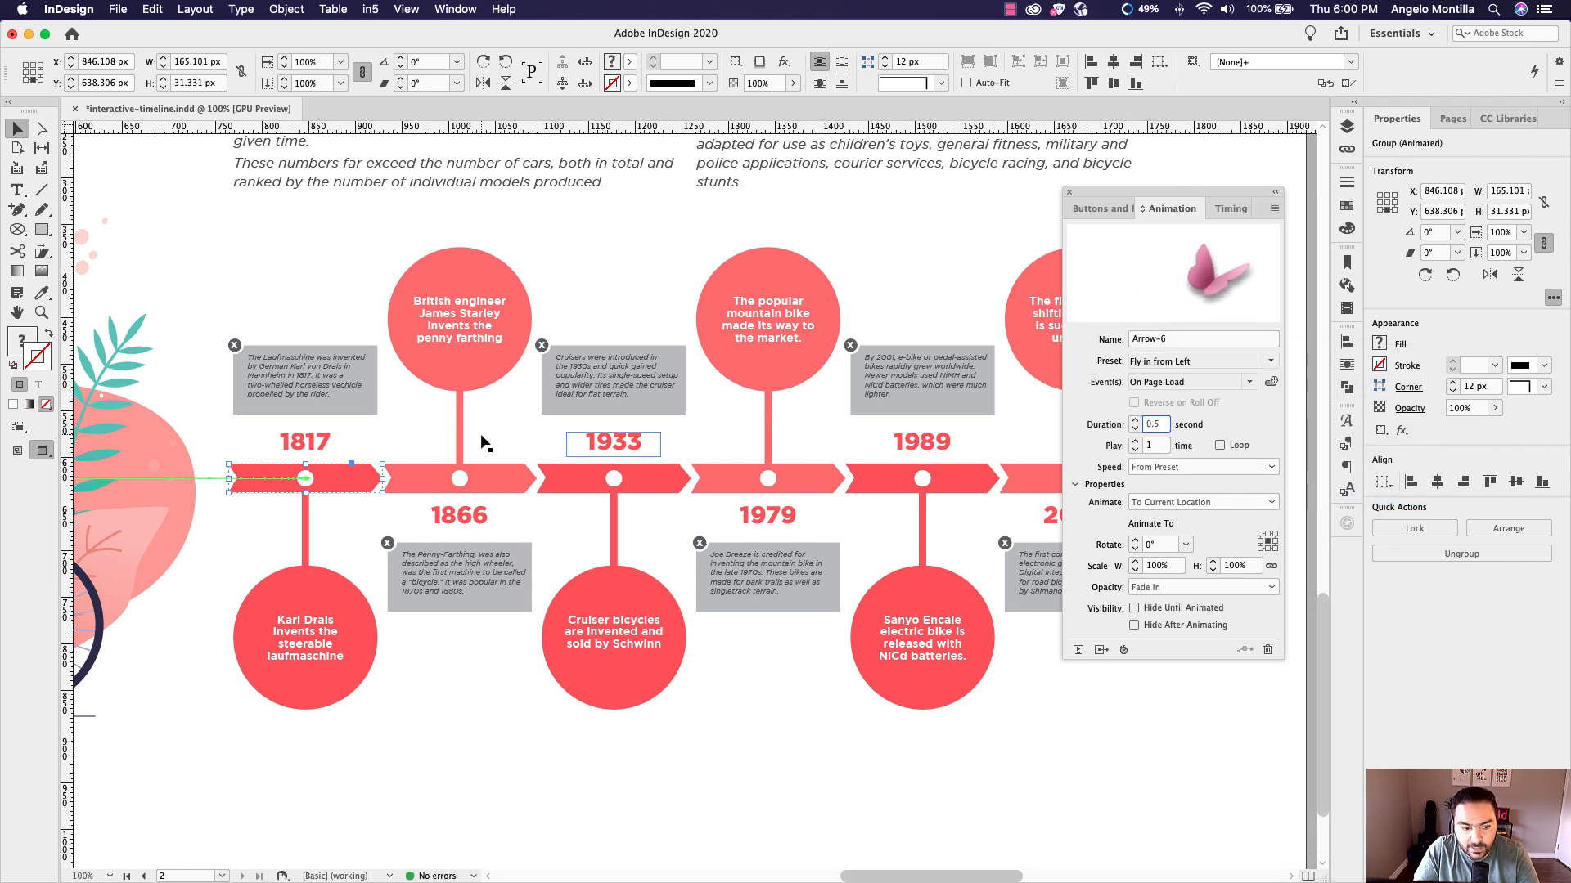
Name the 1817 year text Year-6 and animate it with Fly in from Right over 0.5 seconds
click(316, 445)
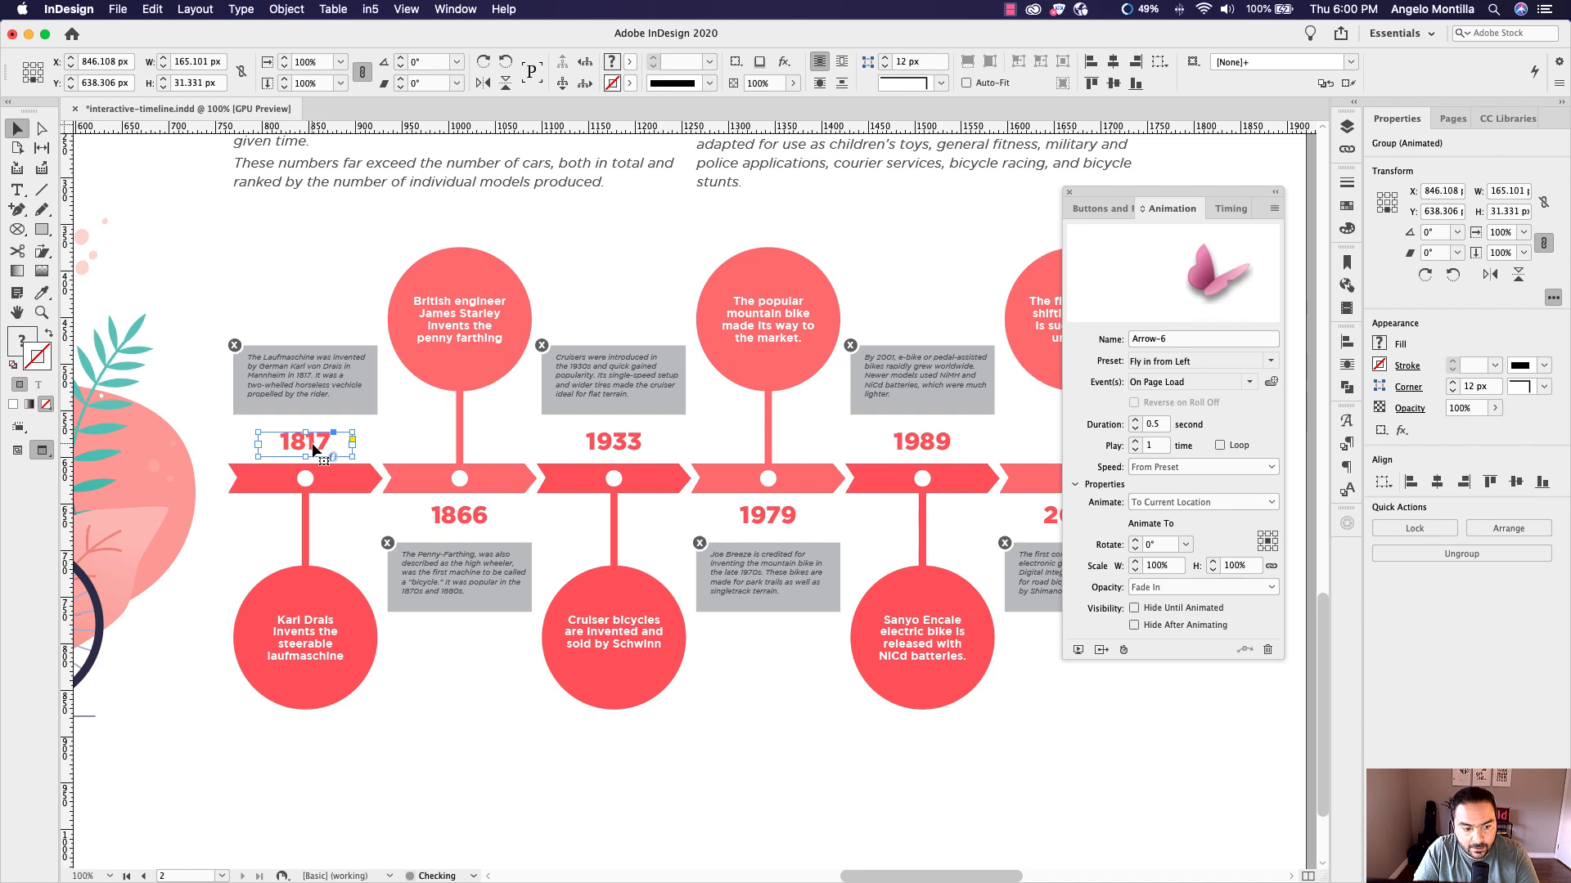
click(1170, 345)
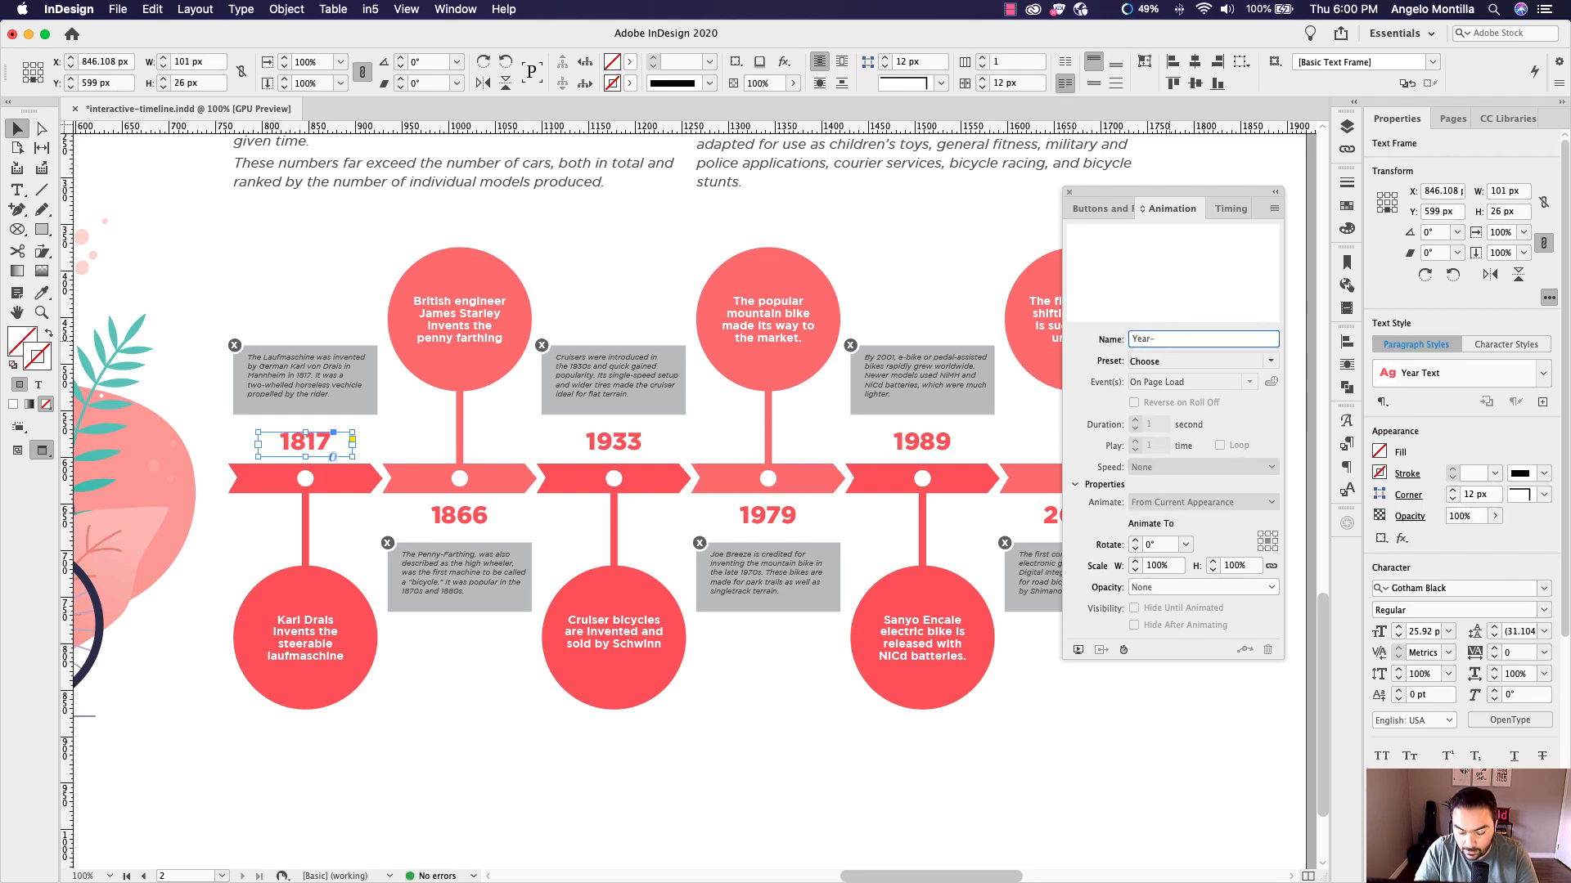
click(1270, 361)
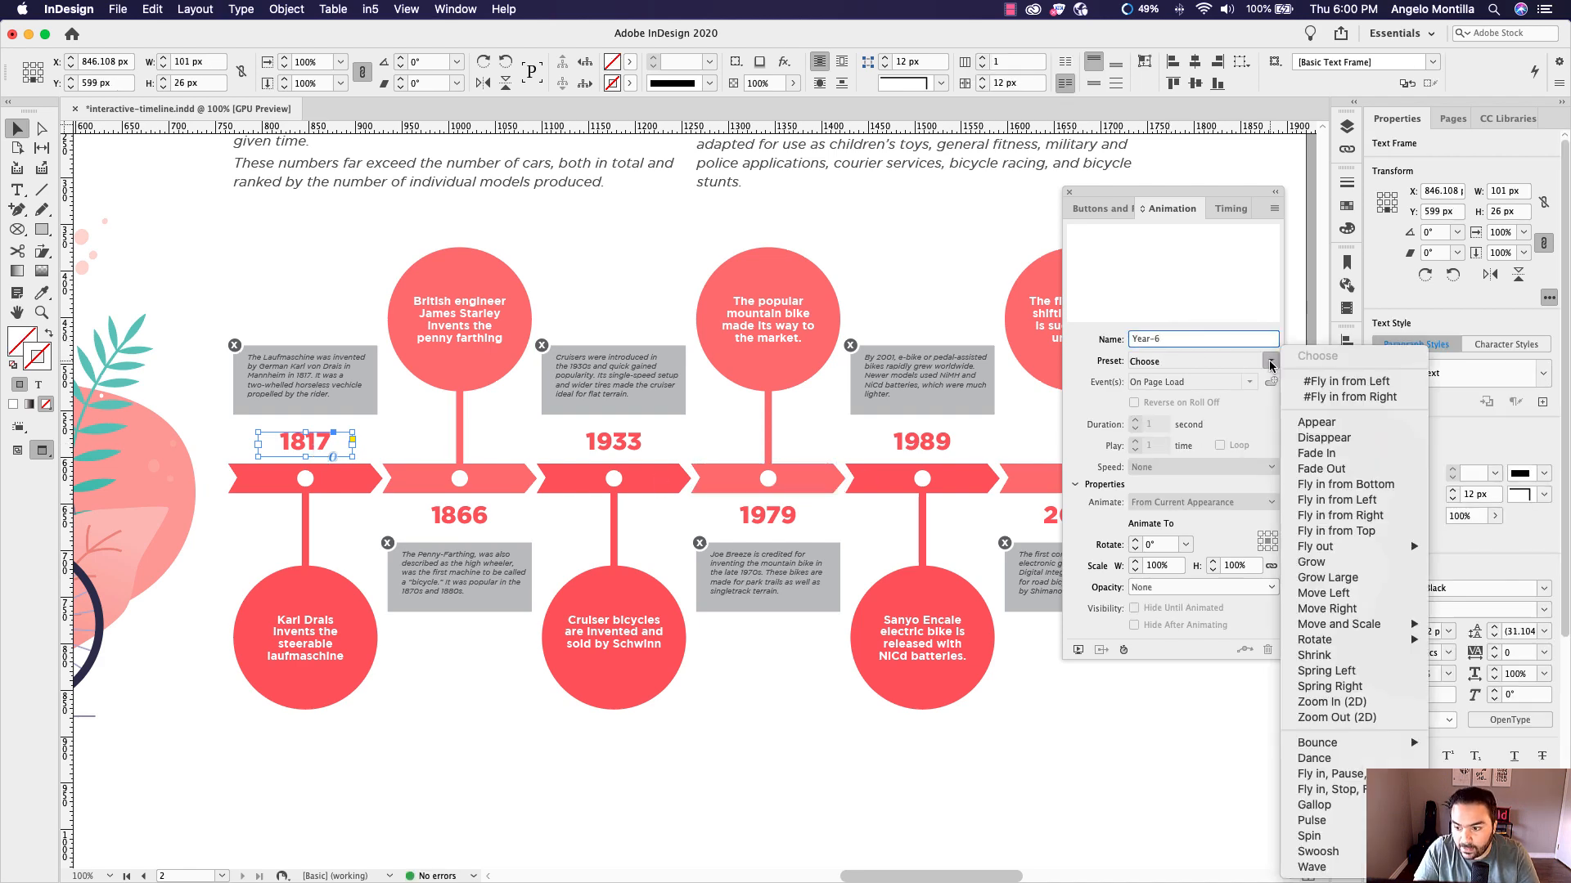
click(1339, 515)
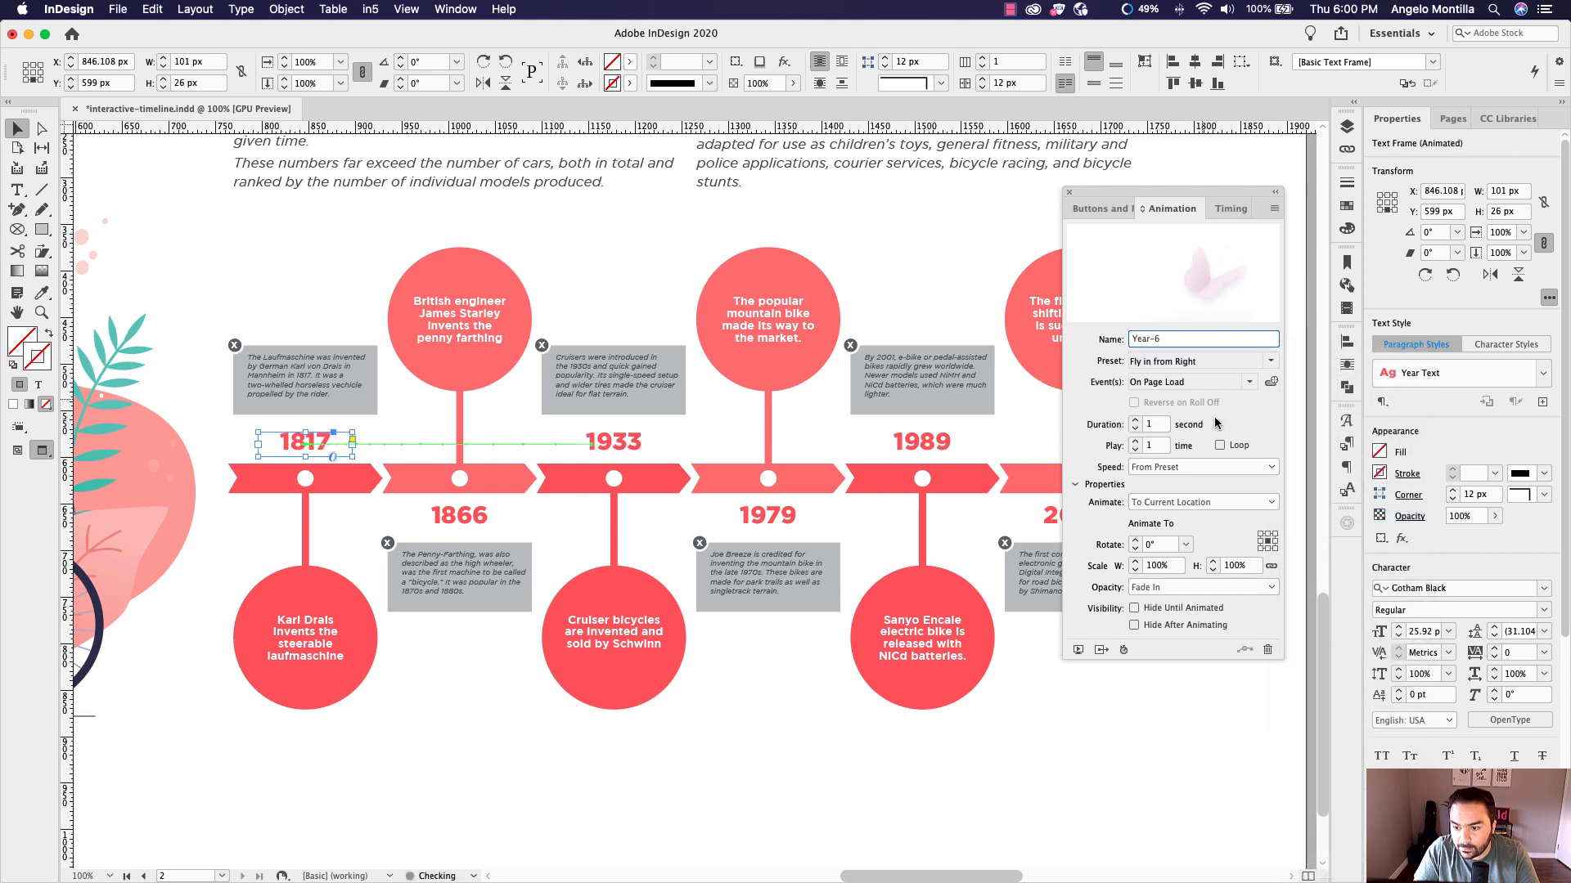
click(1149, 424)
text(0.5)
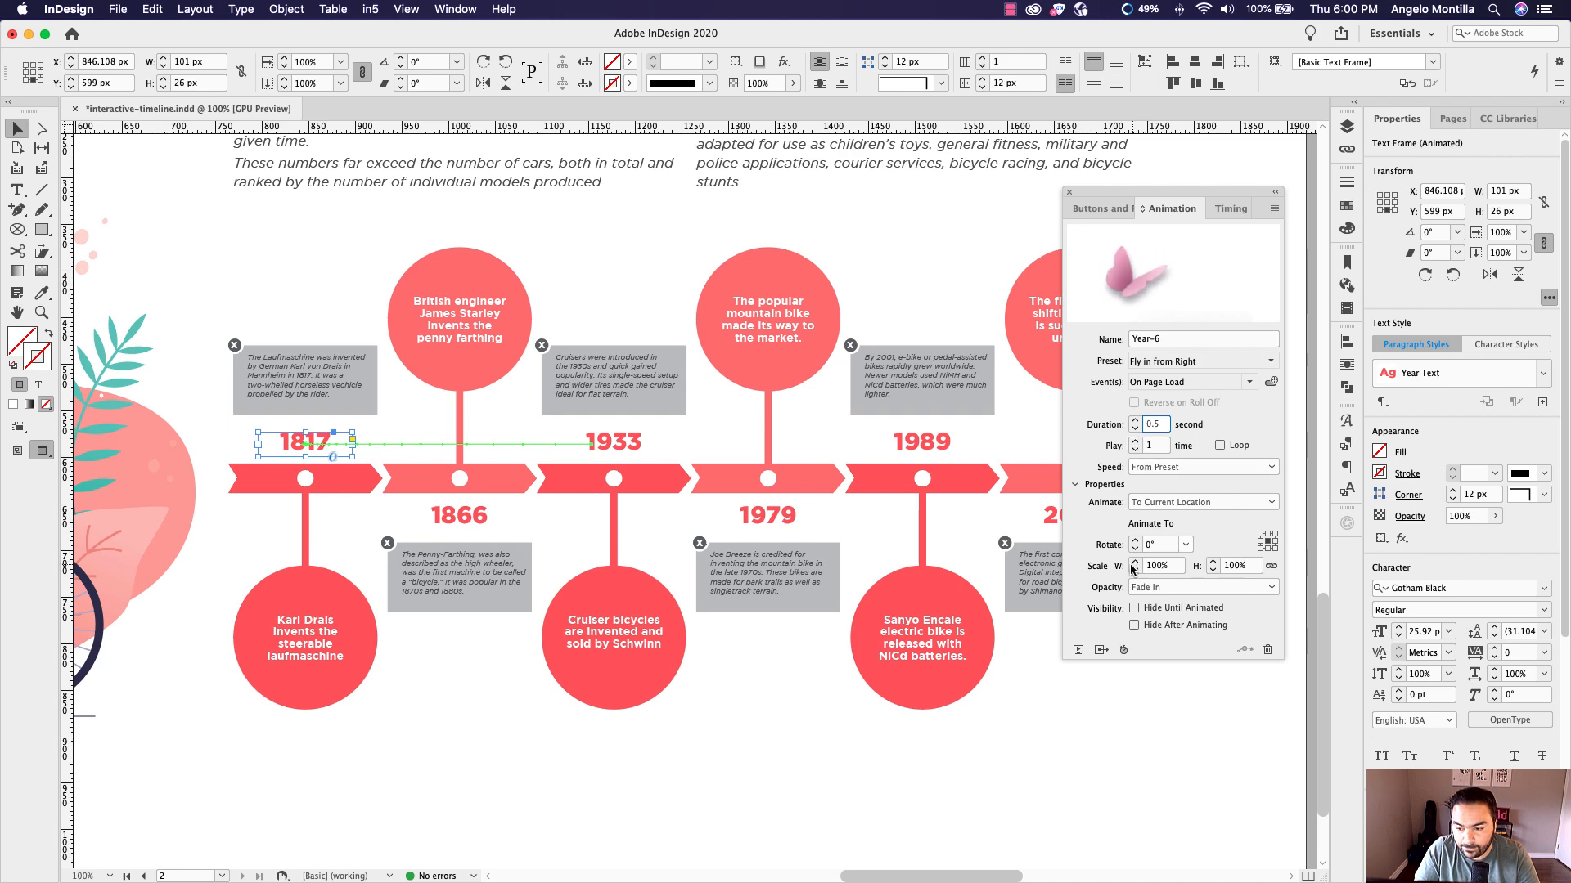
click(922, 292)
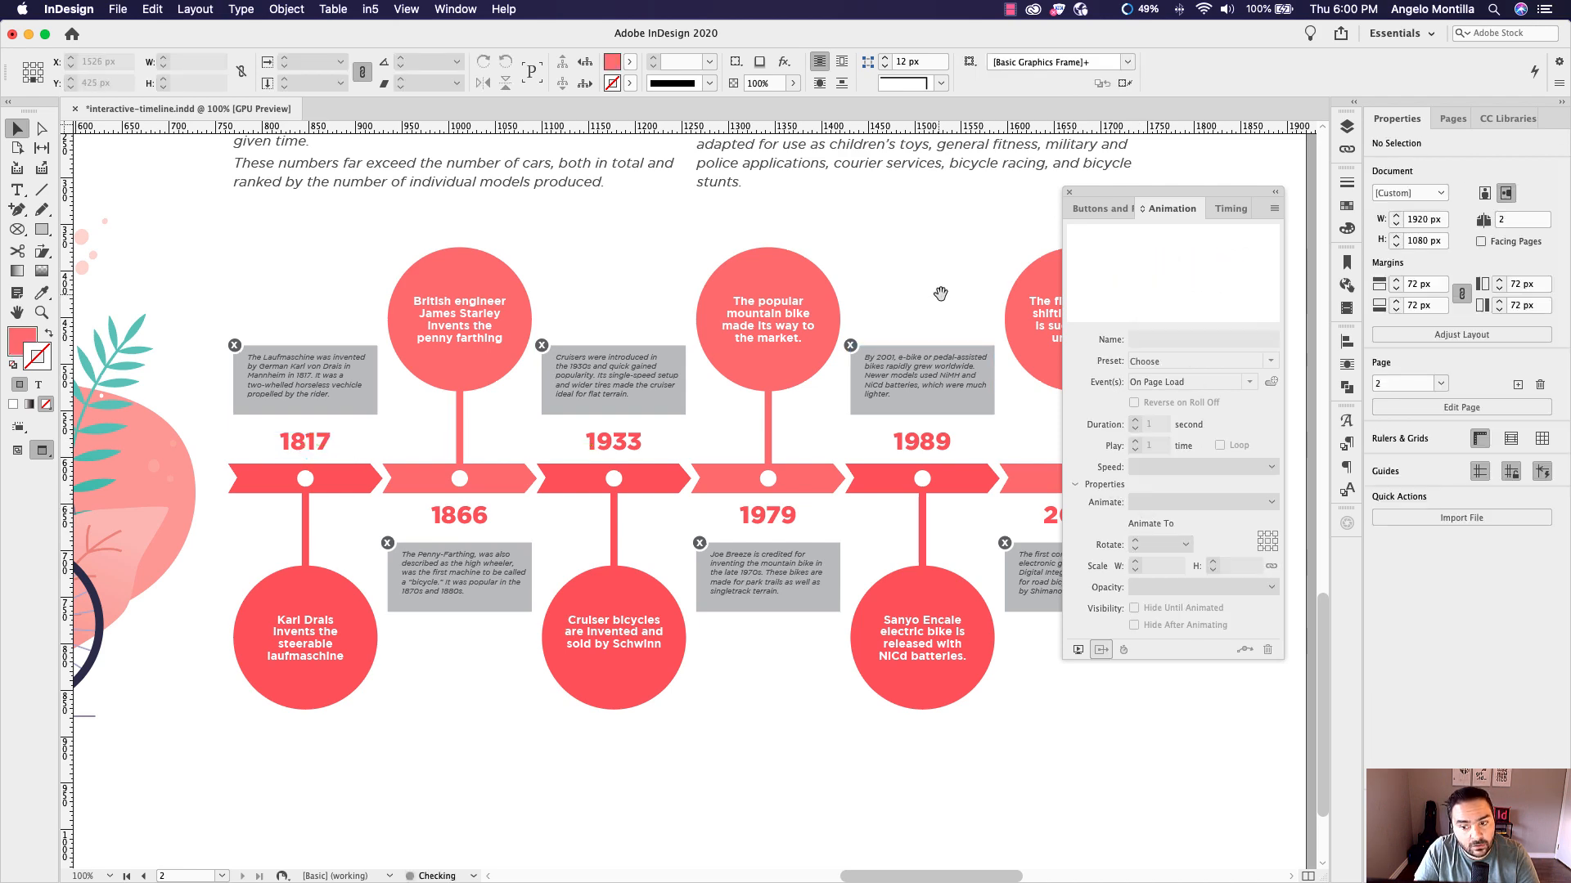
Examine the fly-in motion path of the 2009 arrow and where its starting point sits relative to the other arrows
scroll(941, 293, right, 5)
drag(1094, 192, 197, 185)
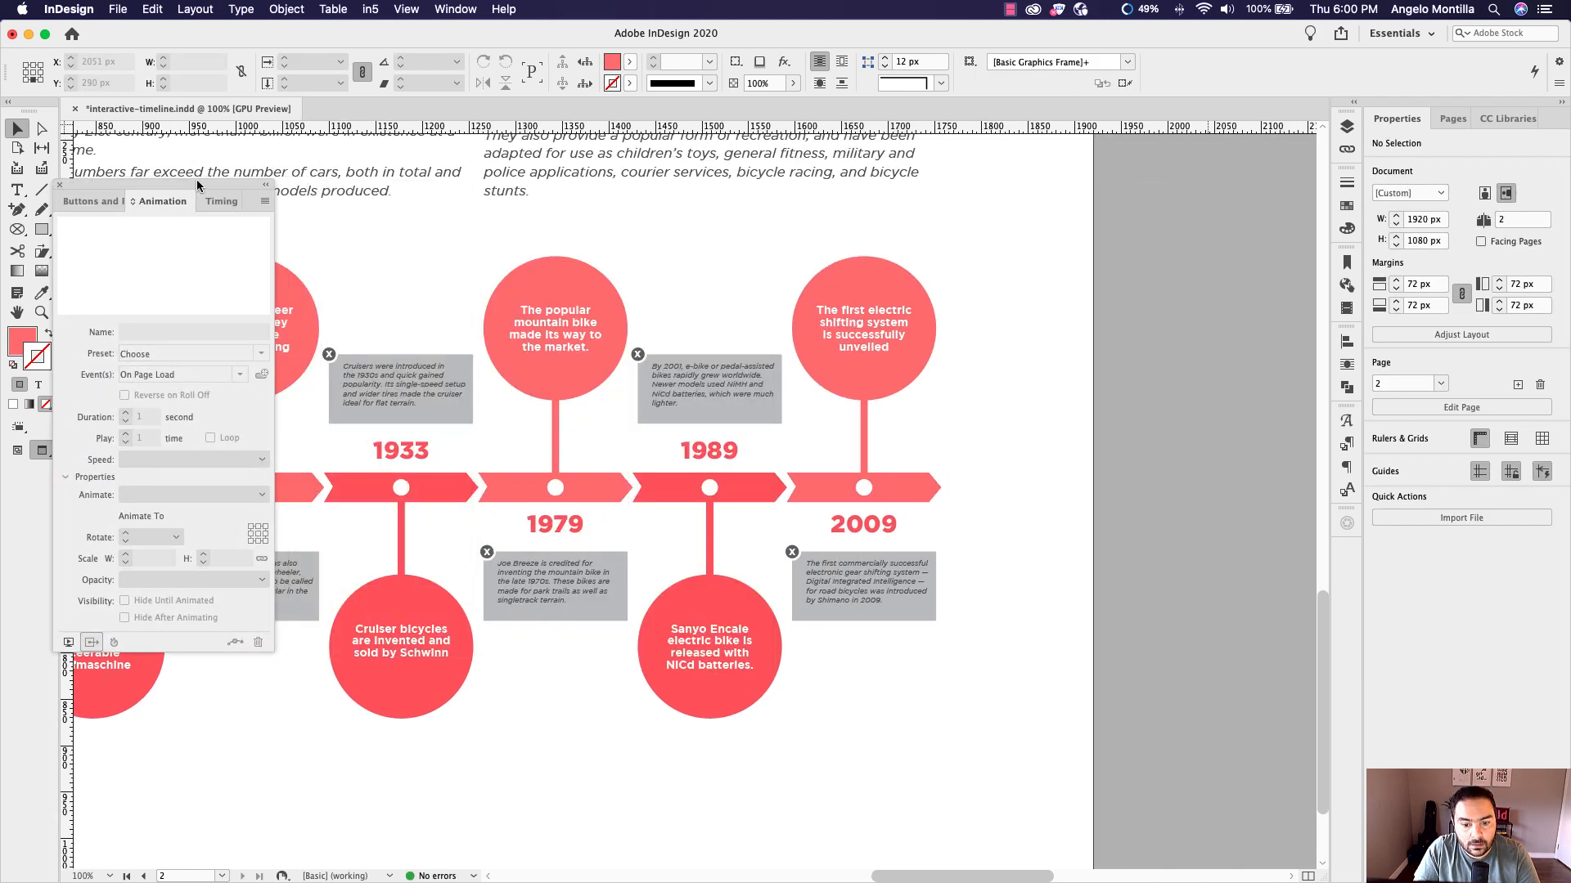
click(838, 481)
scroll(939, 508, left, 4)
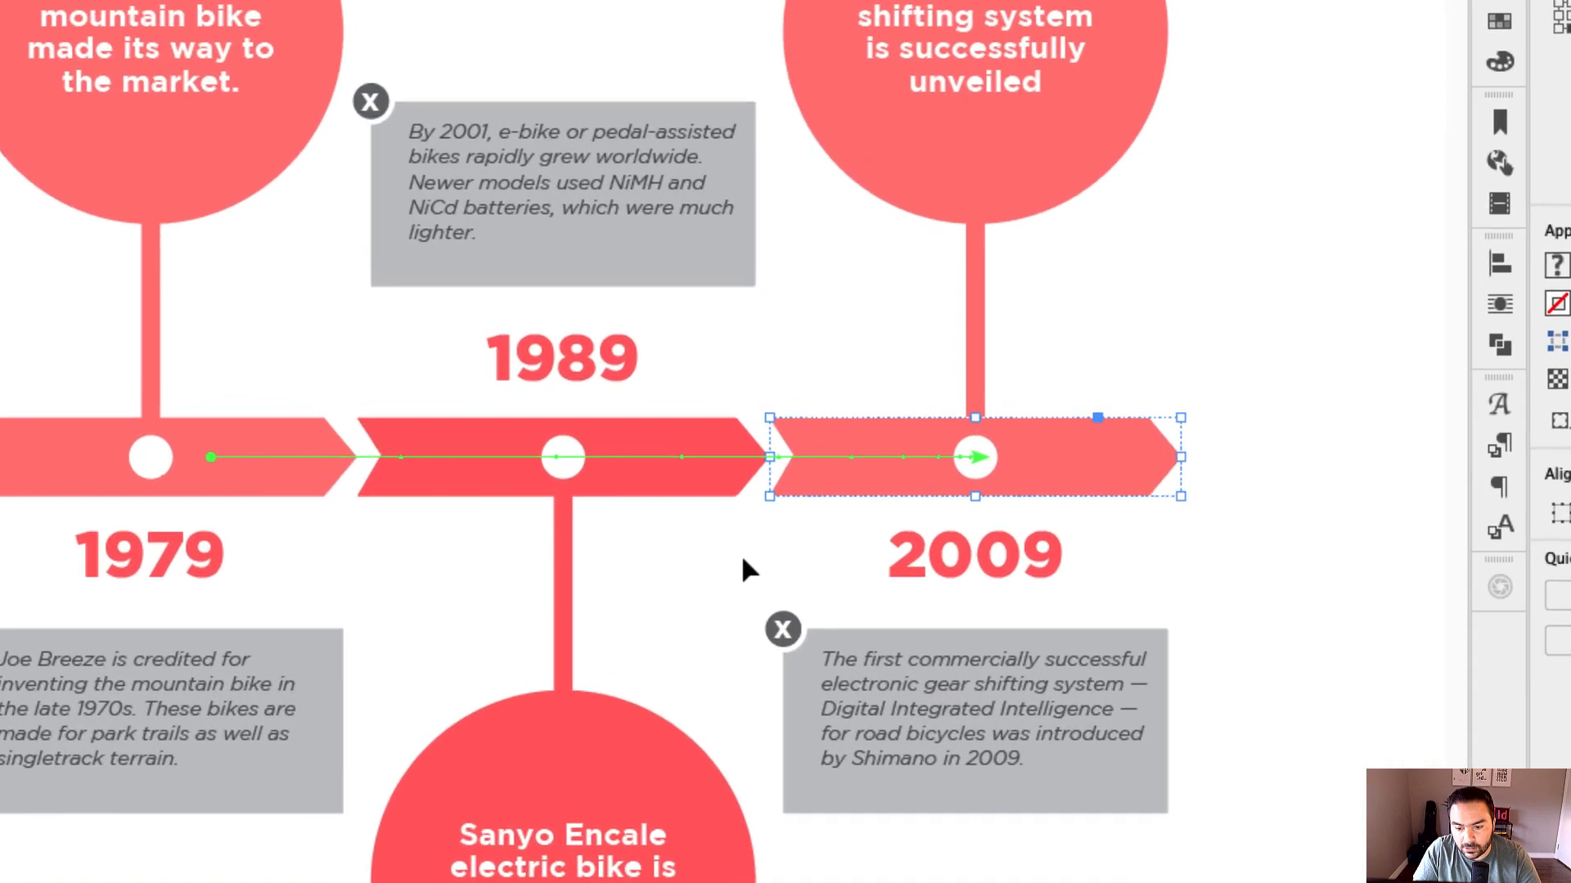
click(743, 560)
click(893, 473)
click(974, 458)
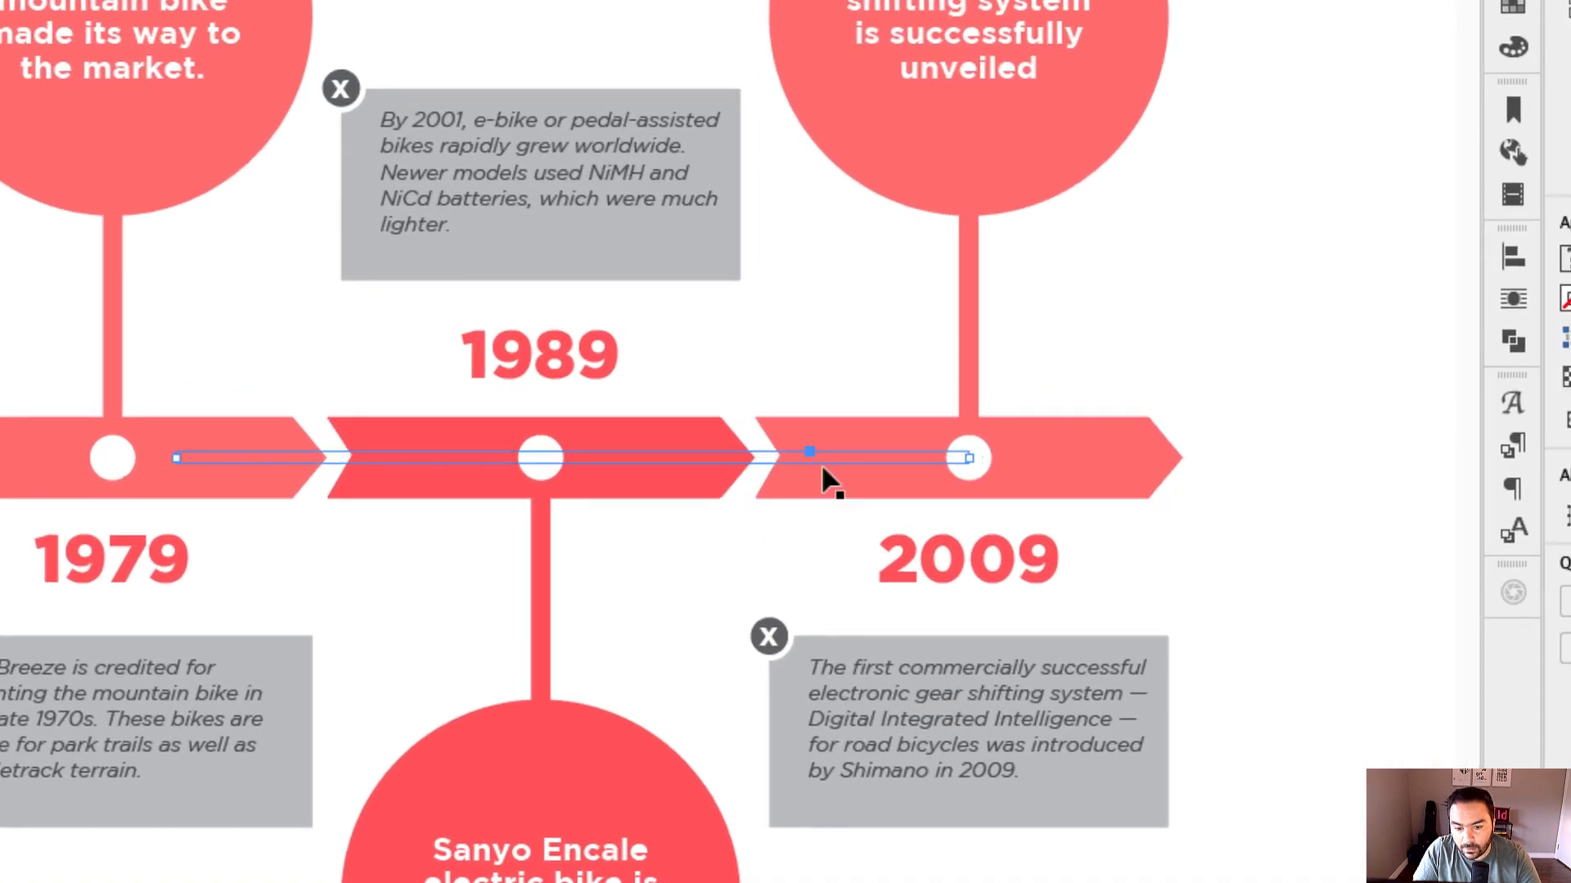
drag(331, 494, 592, 498)
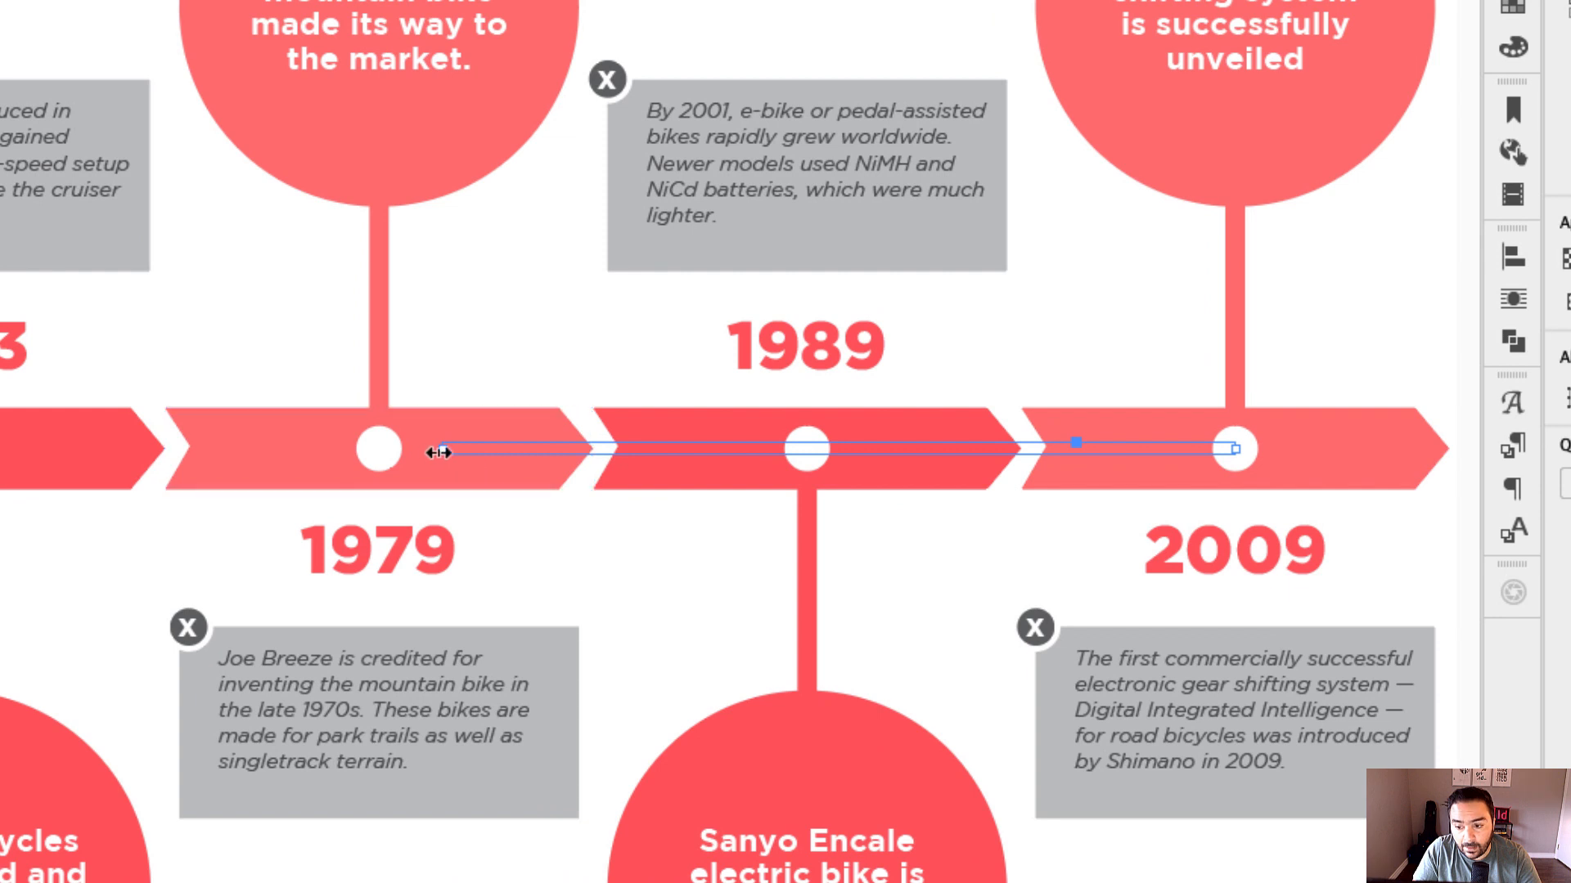
click(1063, 602)
click(1234, 449)
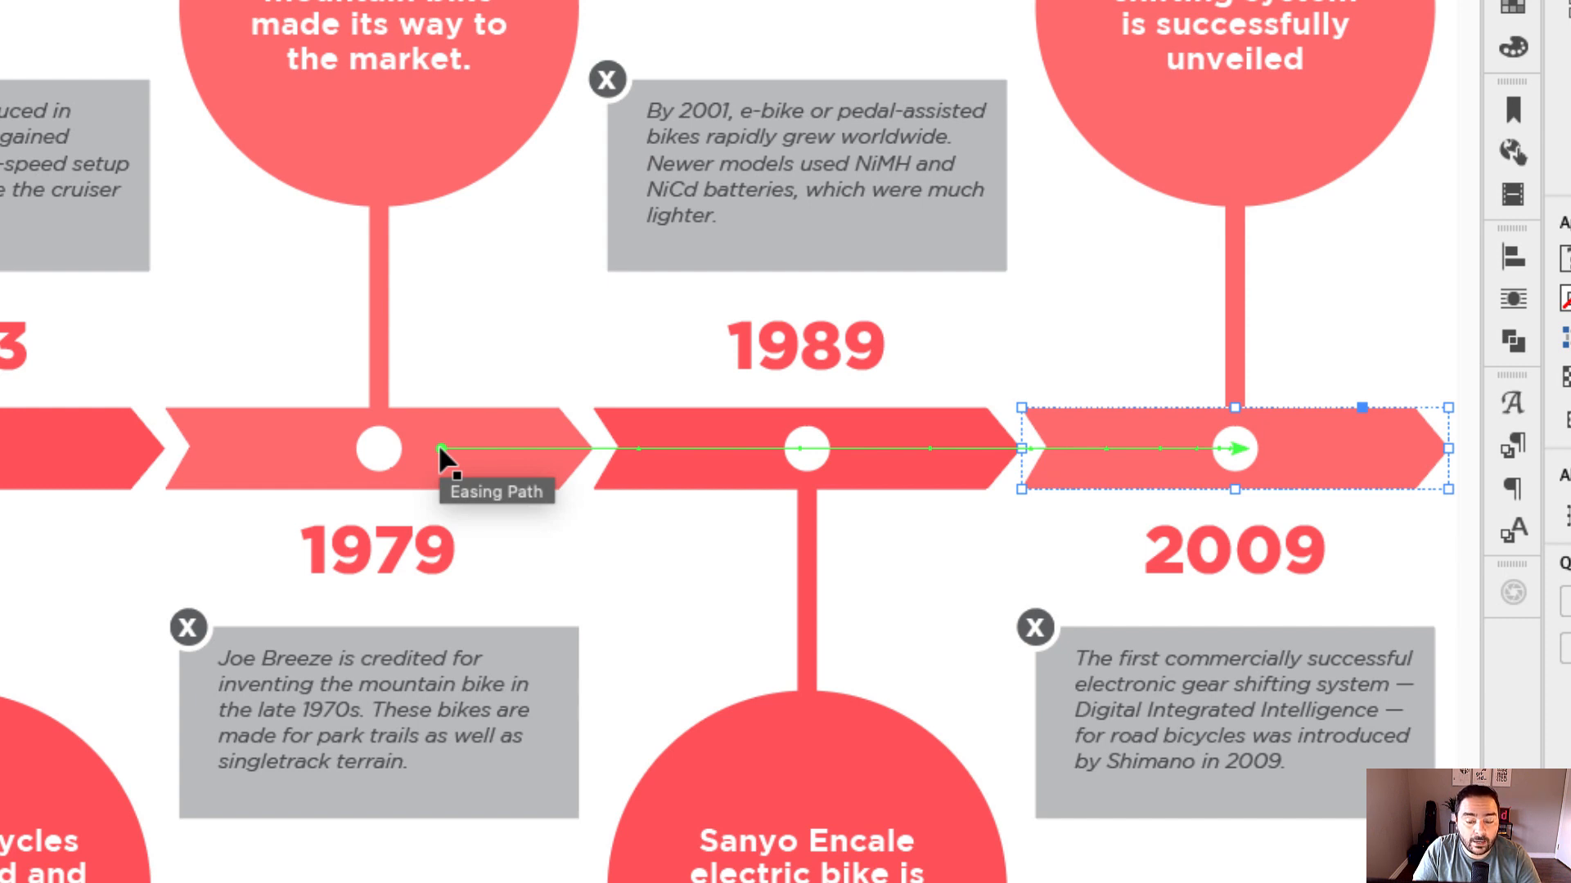
shift+click(937, 466)
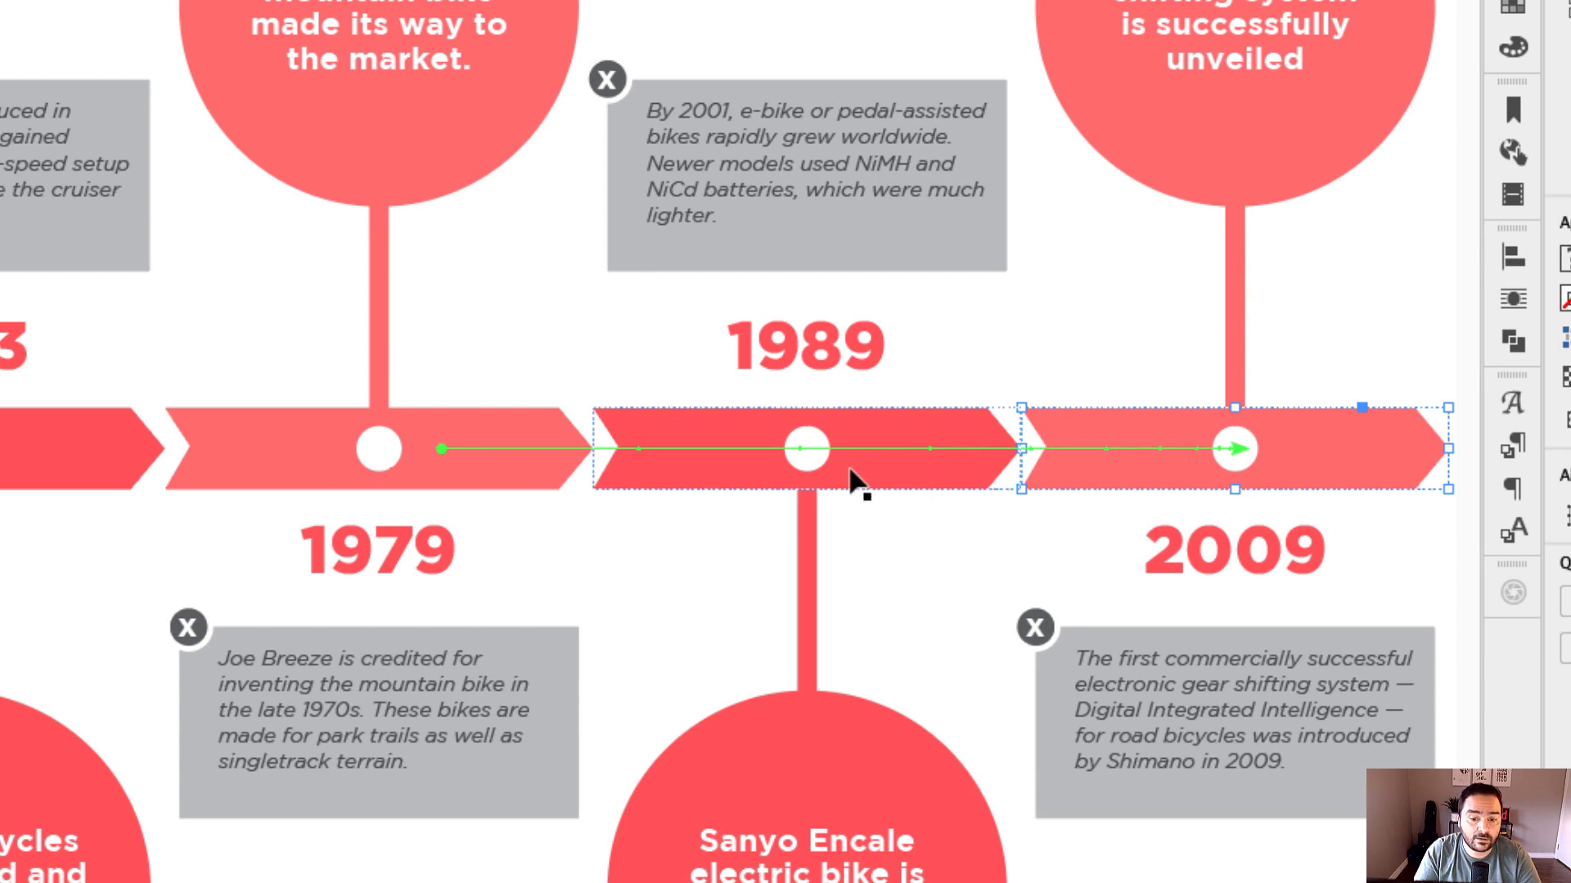
Extend the start of the 2009 arrow's motion path to the page's left edge, making the path about 1674 px long
click(444, 449)
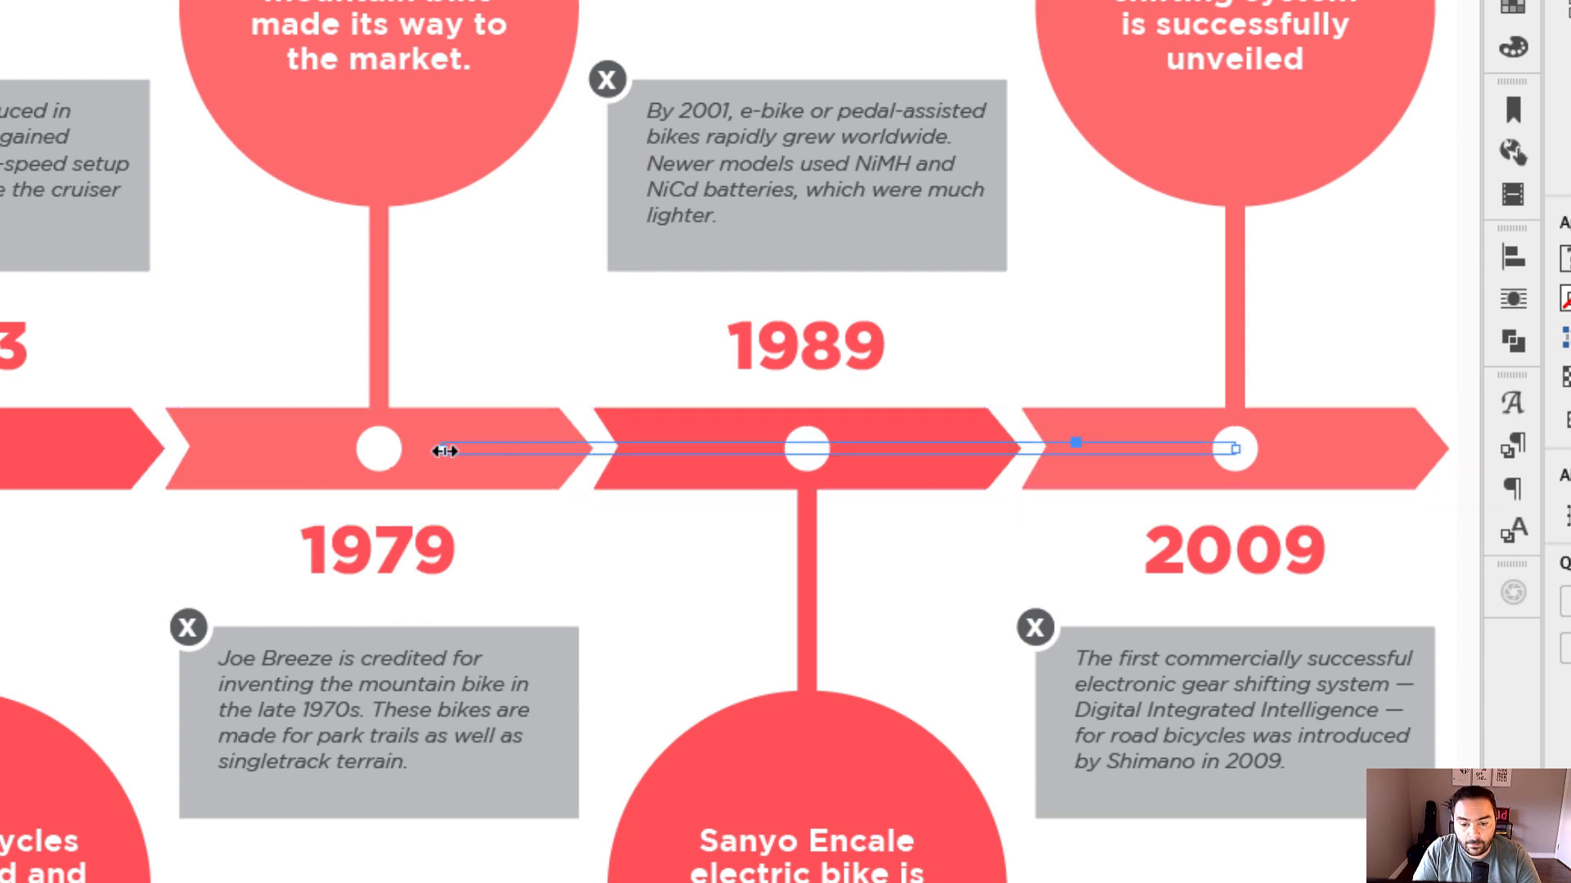
drag(379, 535, 838, 546)
scroll(849, 546, down, 3)
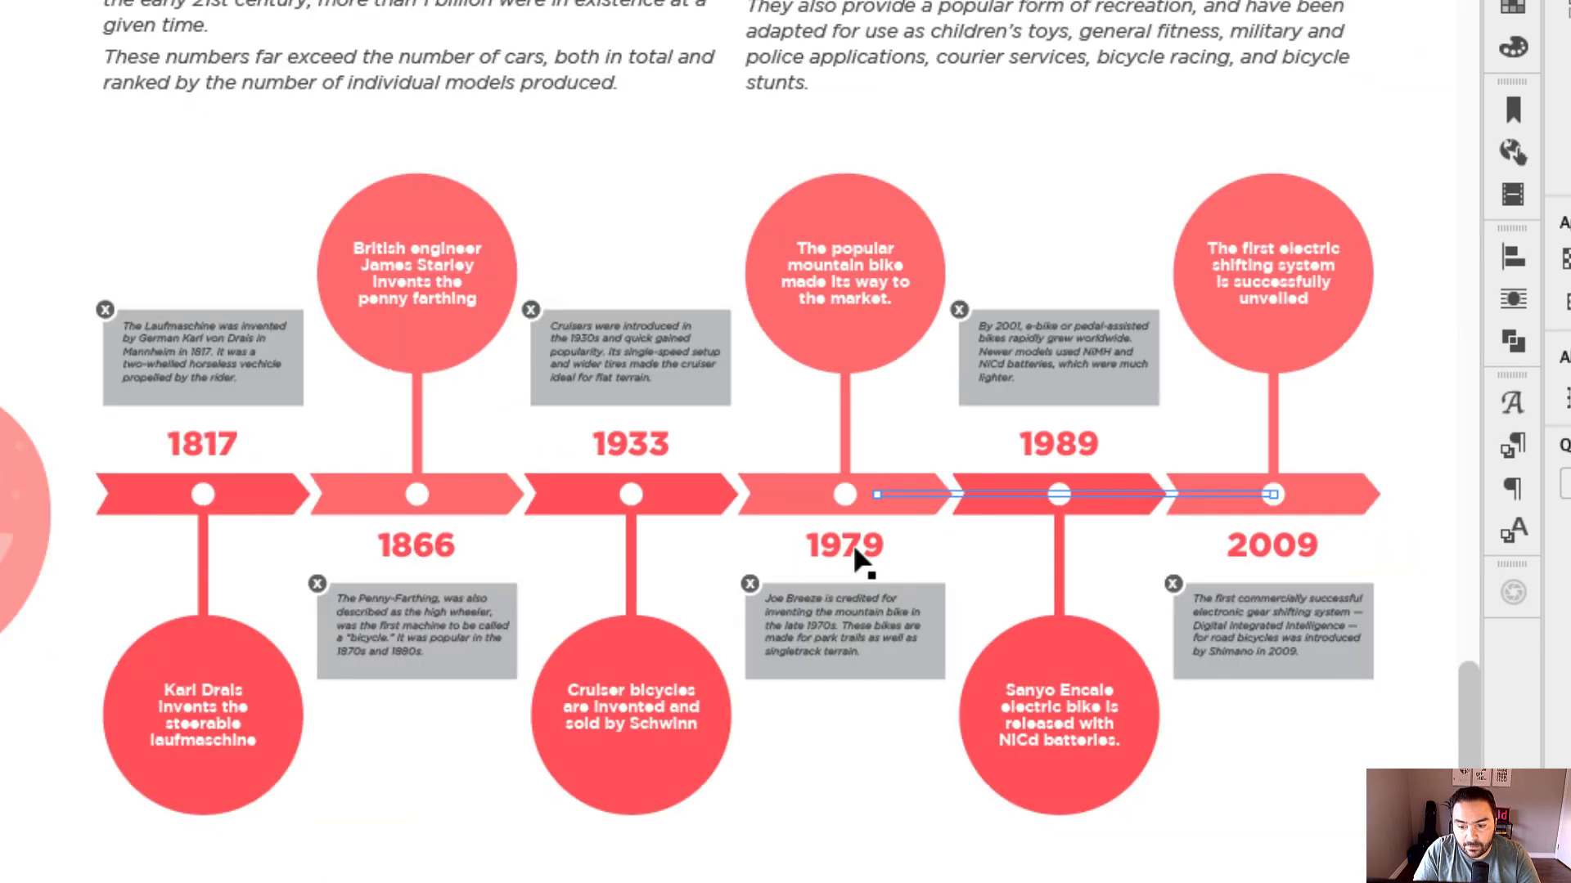
drag(727, 583, 875, 592)
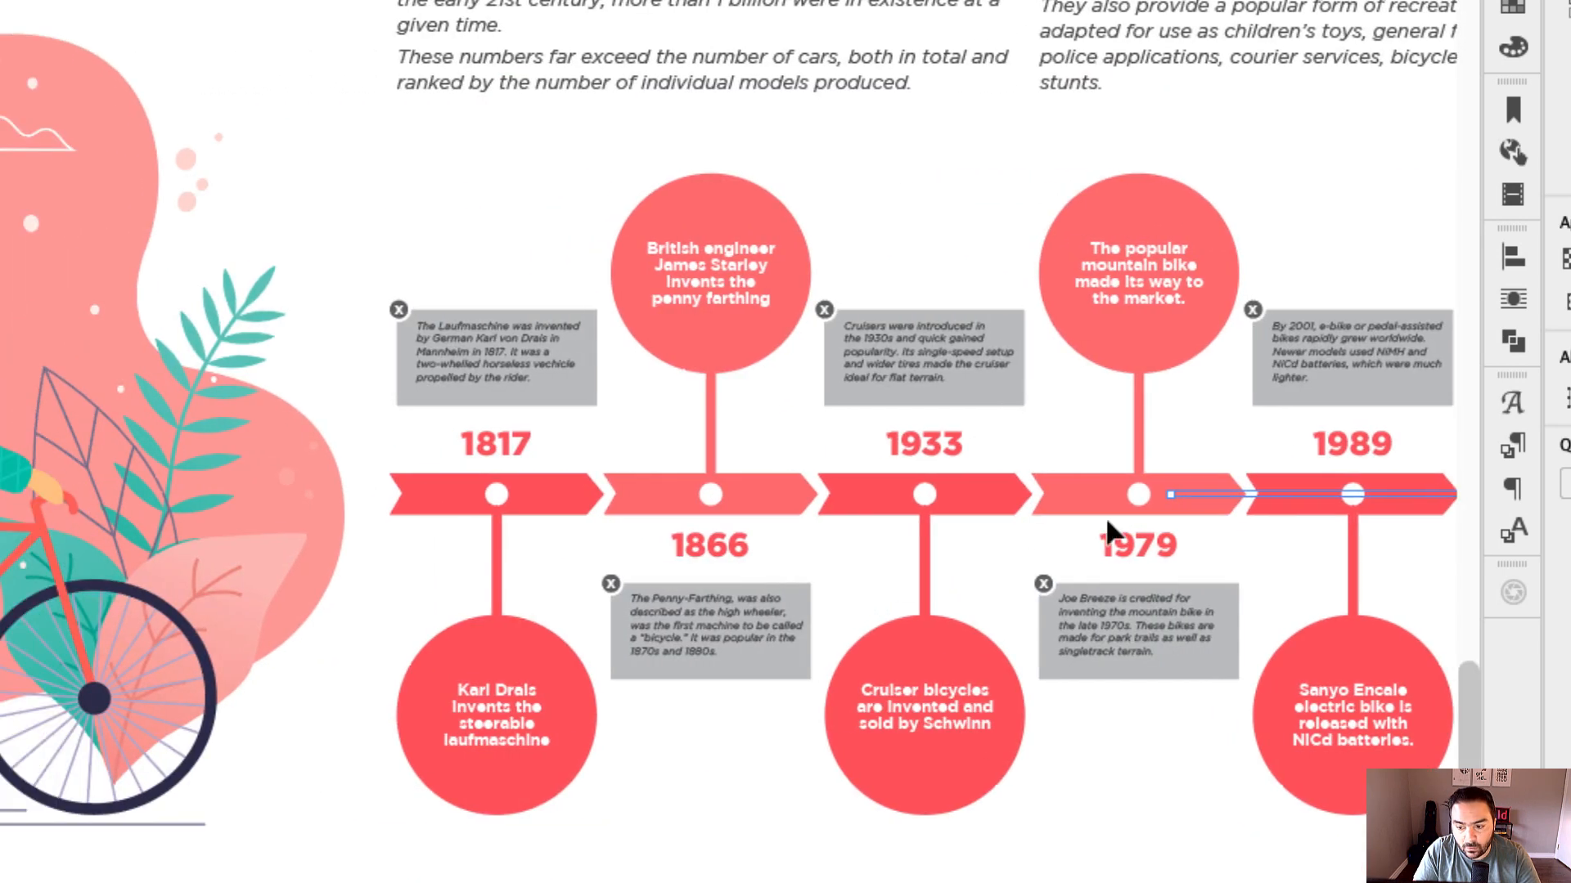
drag(1170, 495, 821, 497)
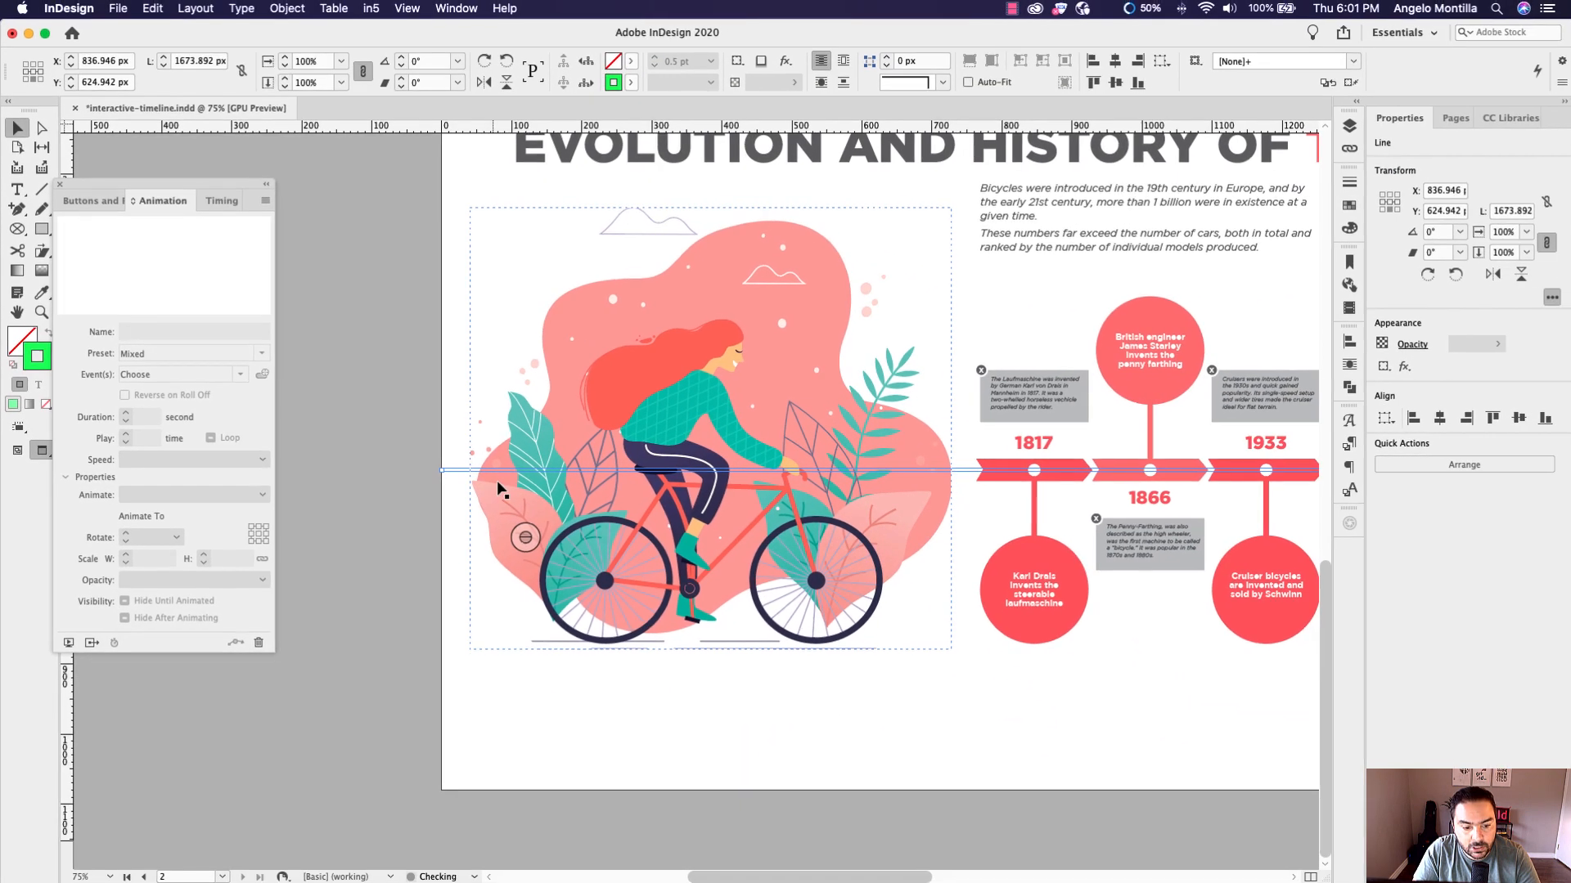
Extend the start of the 1989 arrow's motion path to the page's left edge, making the path about 1508 px long
scroll(900, 483, right, 7)
scroll(933, 471, up, 2)
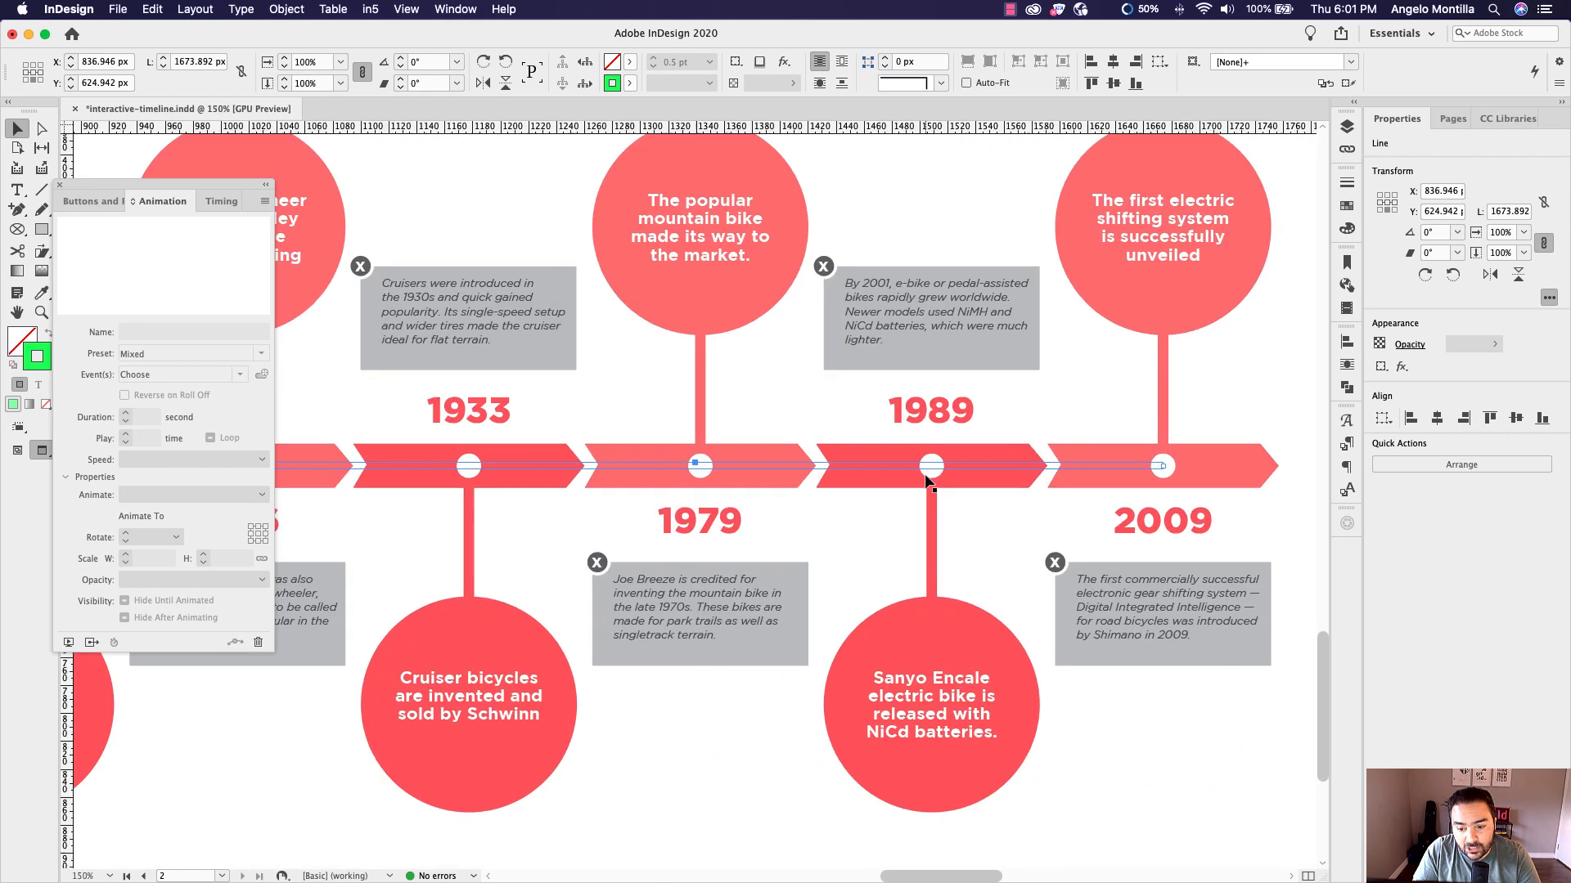
click(901, 474)
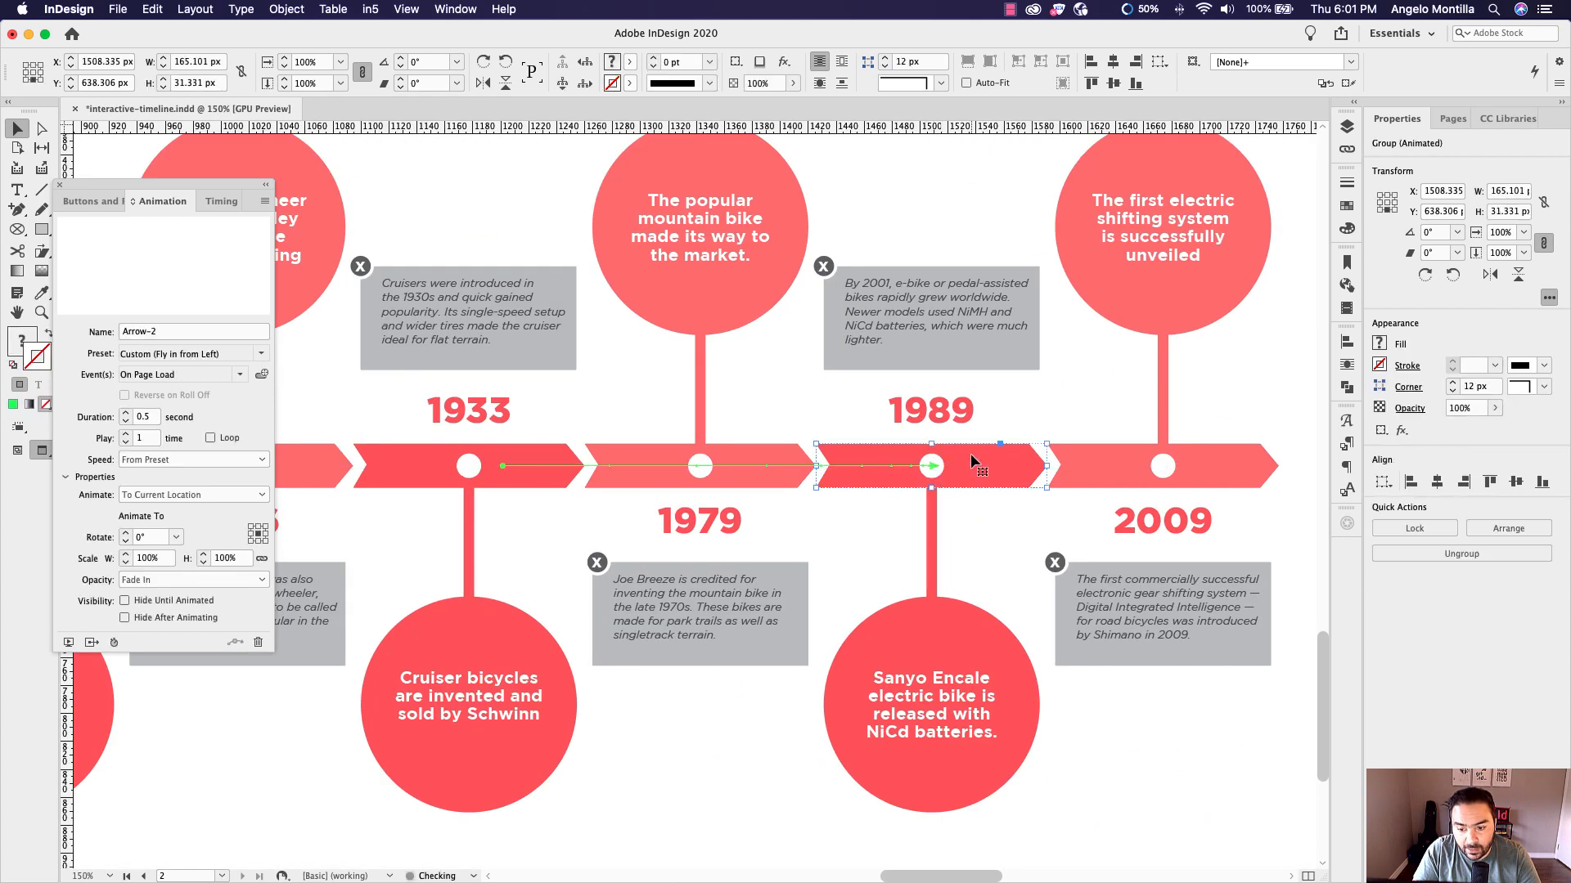
click(935, 466)
scroll(1063, 499, left, 7)
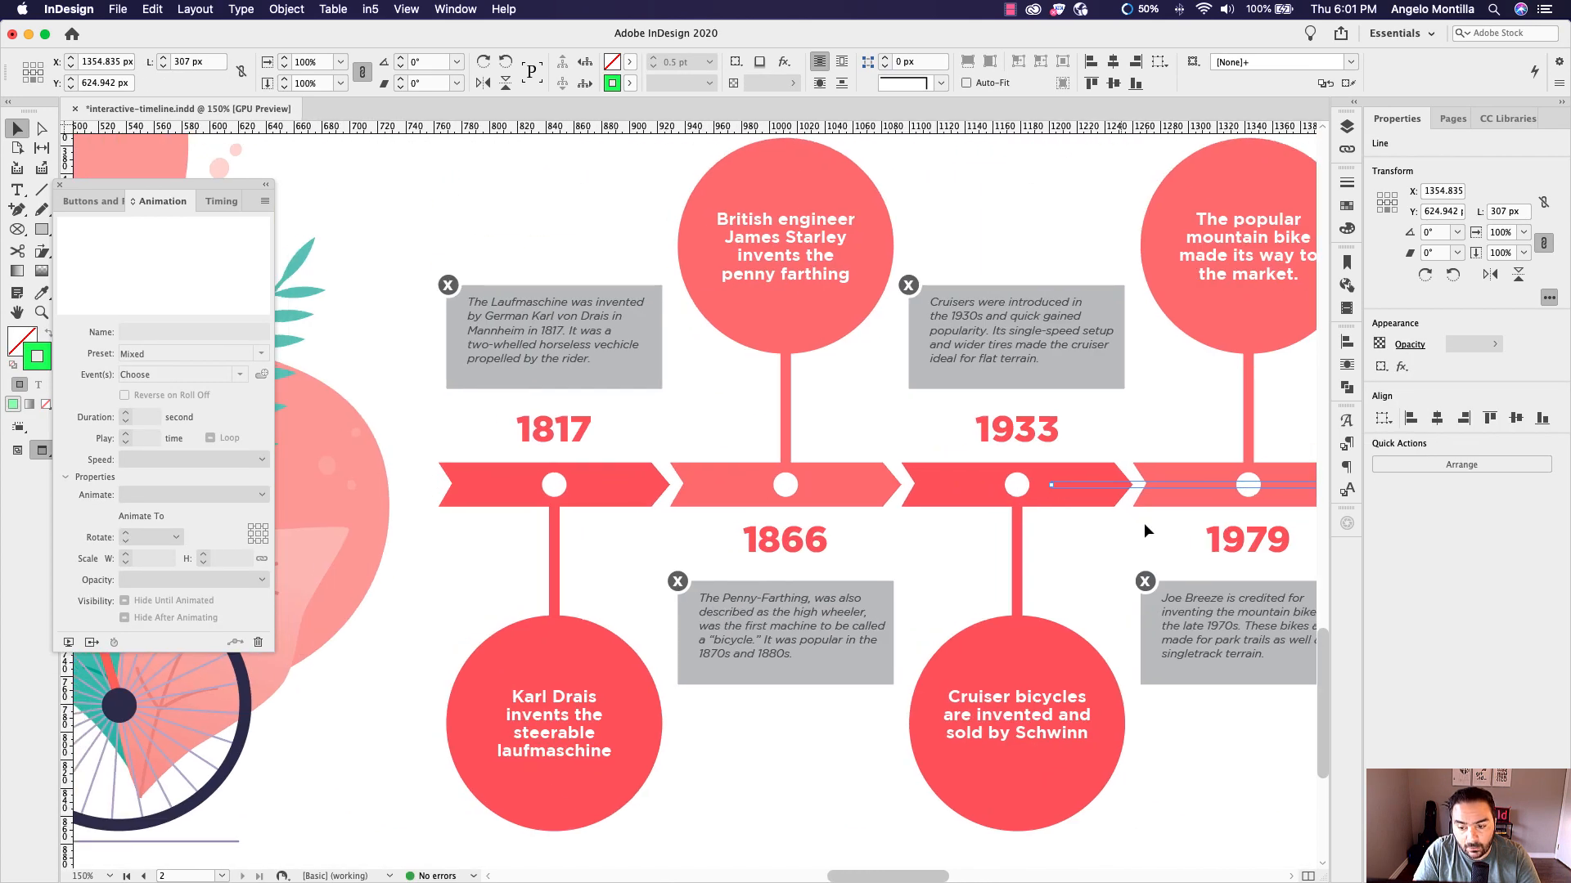
scroll(1064, 501, left, 3)
scroll(1162, 541, down, 1)
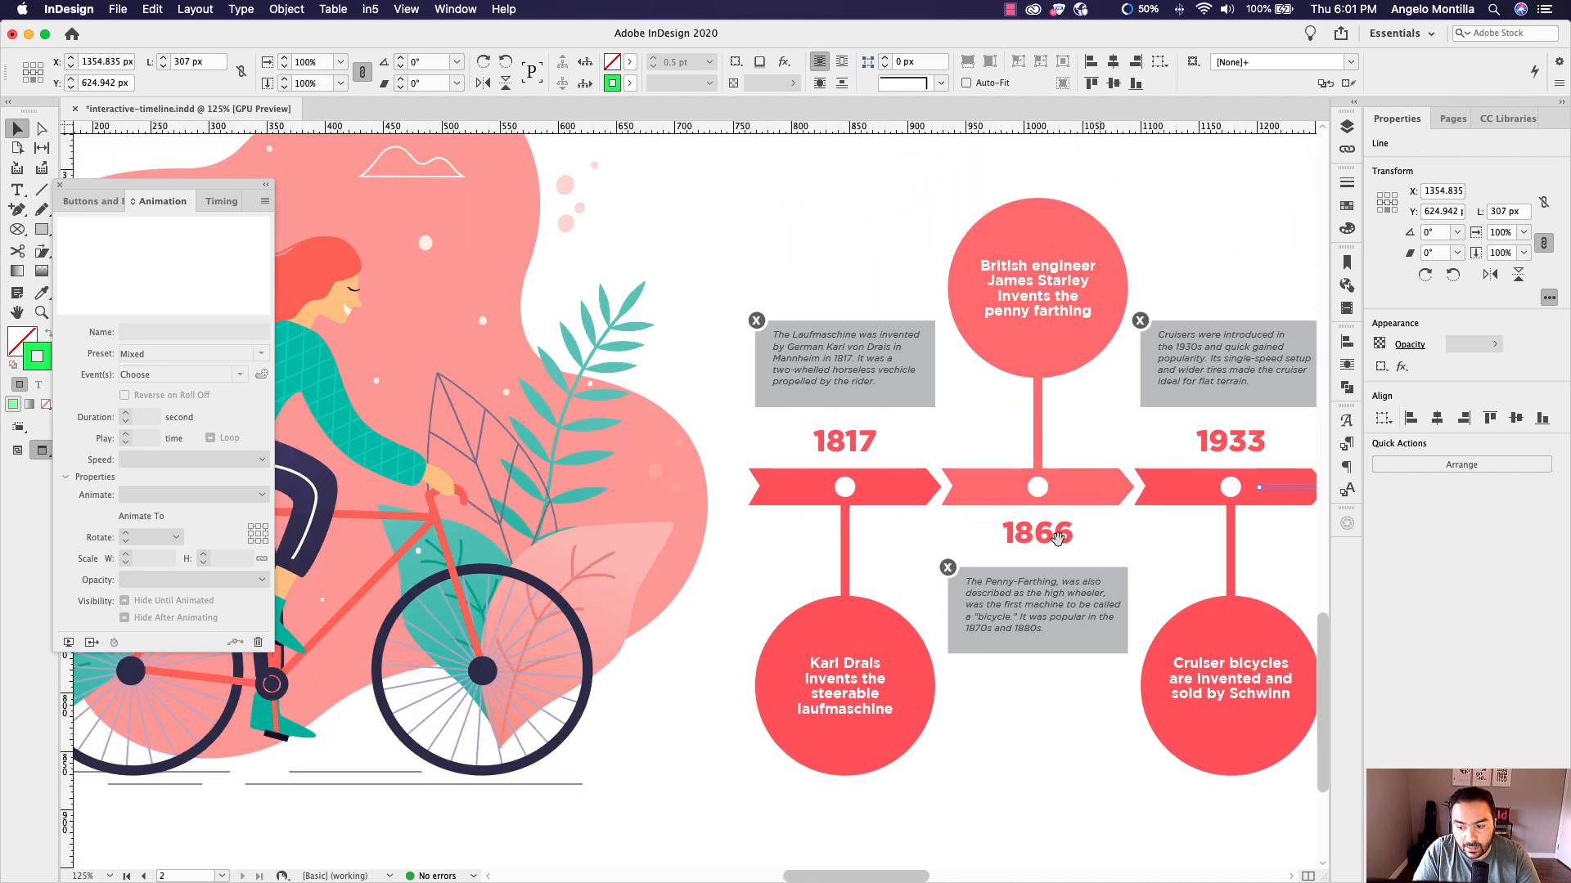
scroll(1058, 537, left, 1)
drag(1274, 487, 835, 492)
scroll(1063, 524, left, 15)
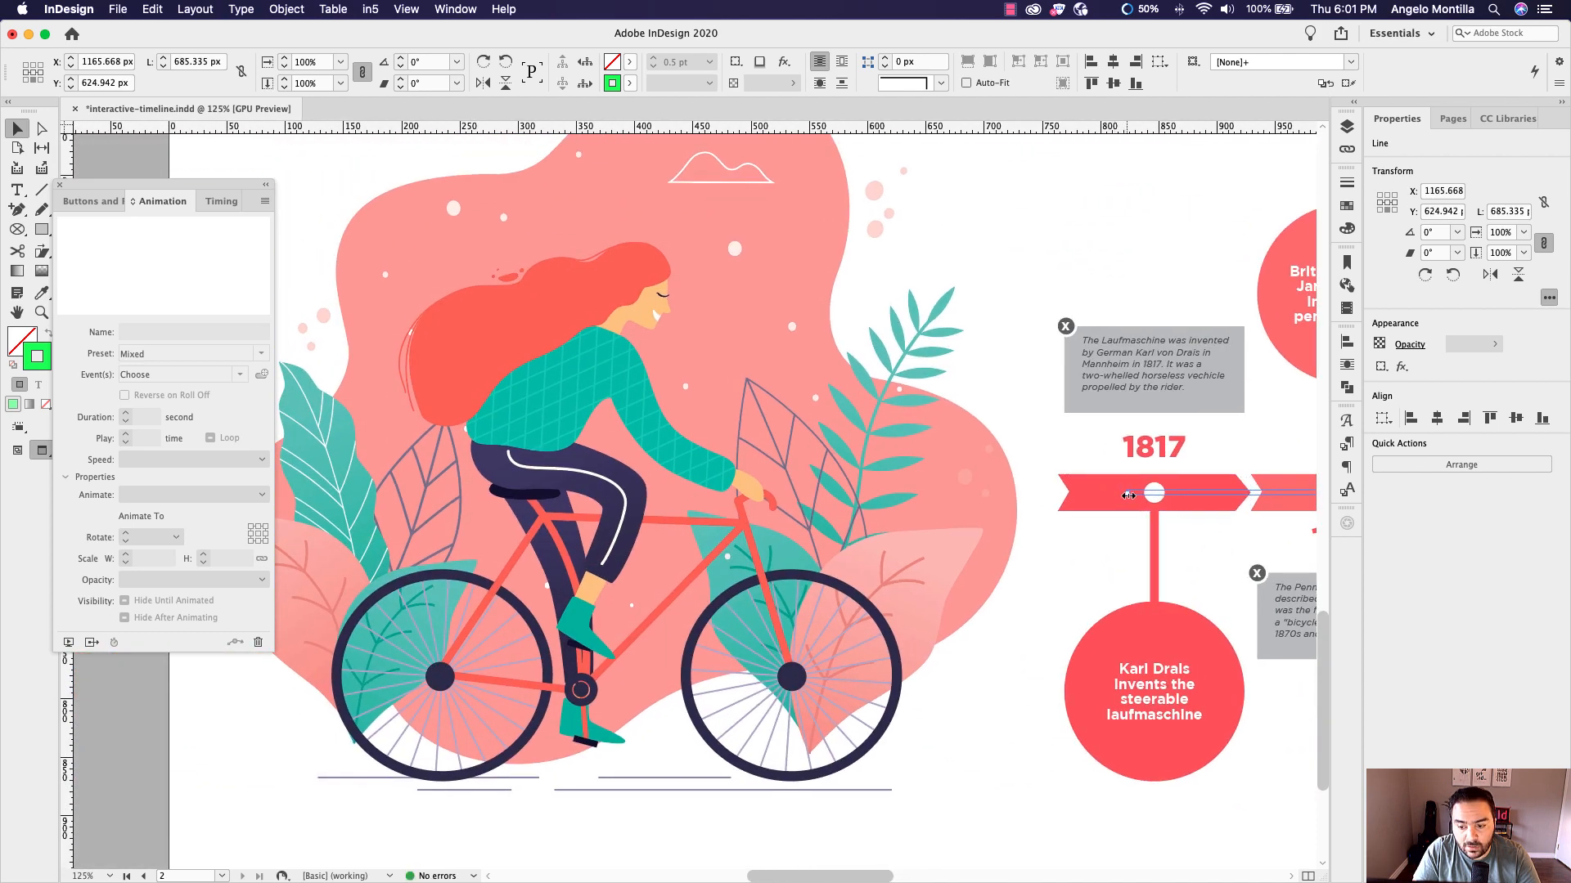
drag(1126, 492, 759, 493)
scroll(1058, 512, left, 17)
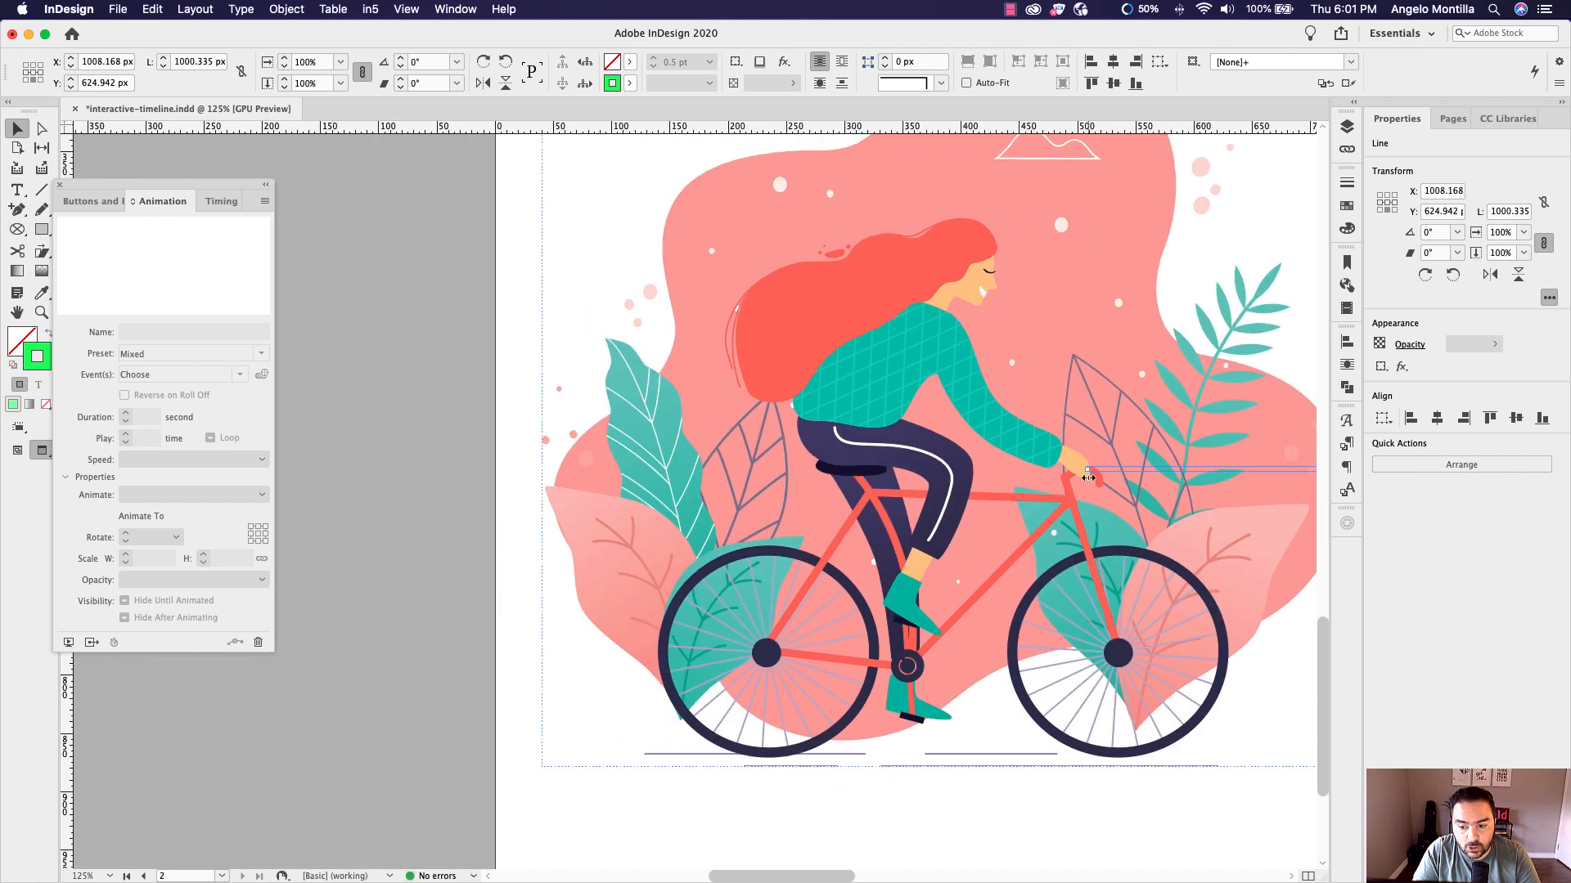
drag(1087, 469, 498, 464)
Extend the start of the 1979 arrow's motion path to the page's left edge, making the path about 1343 px long
scroll(489, 497, right, 15)
scroll(488, 497, right, 10)
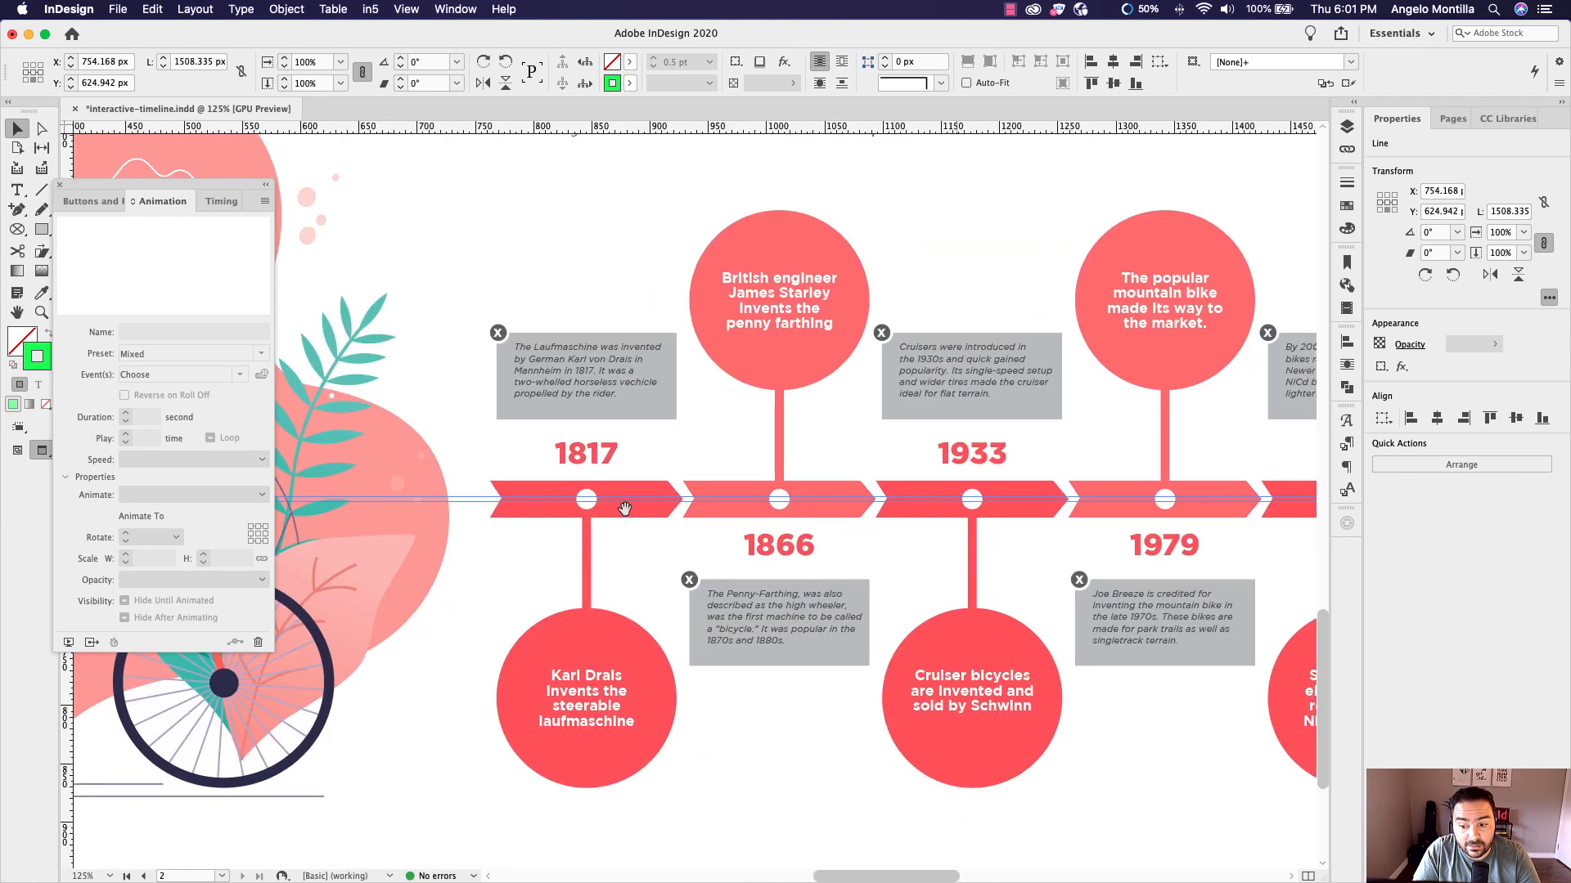
click(886, 499)
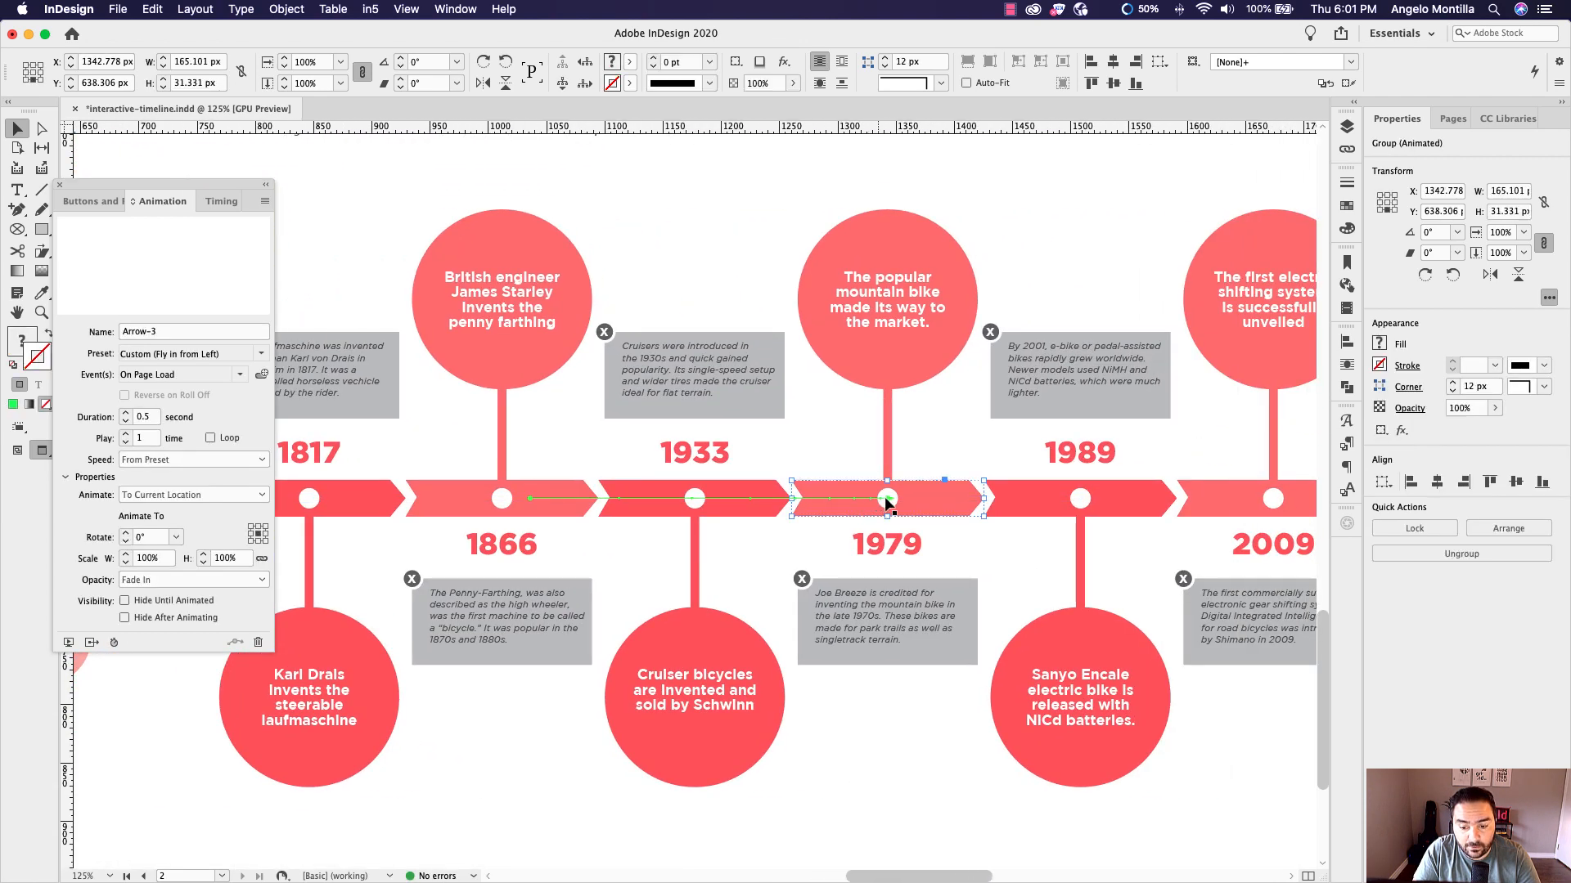
click(656, 497)
scroll(656, 494, left, 6)
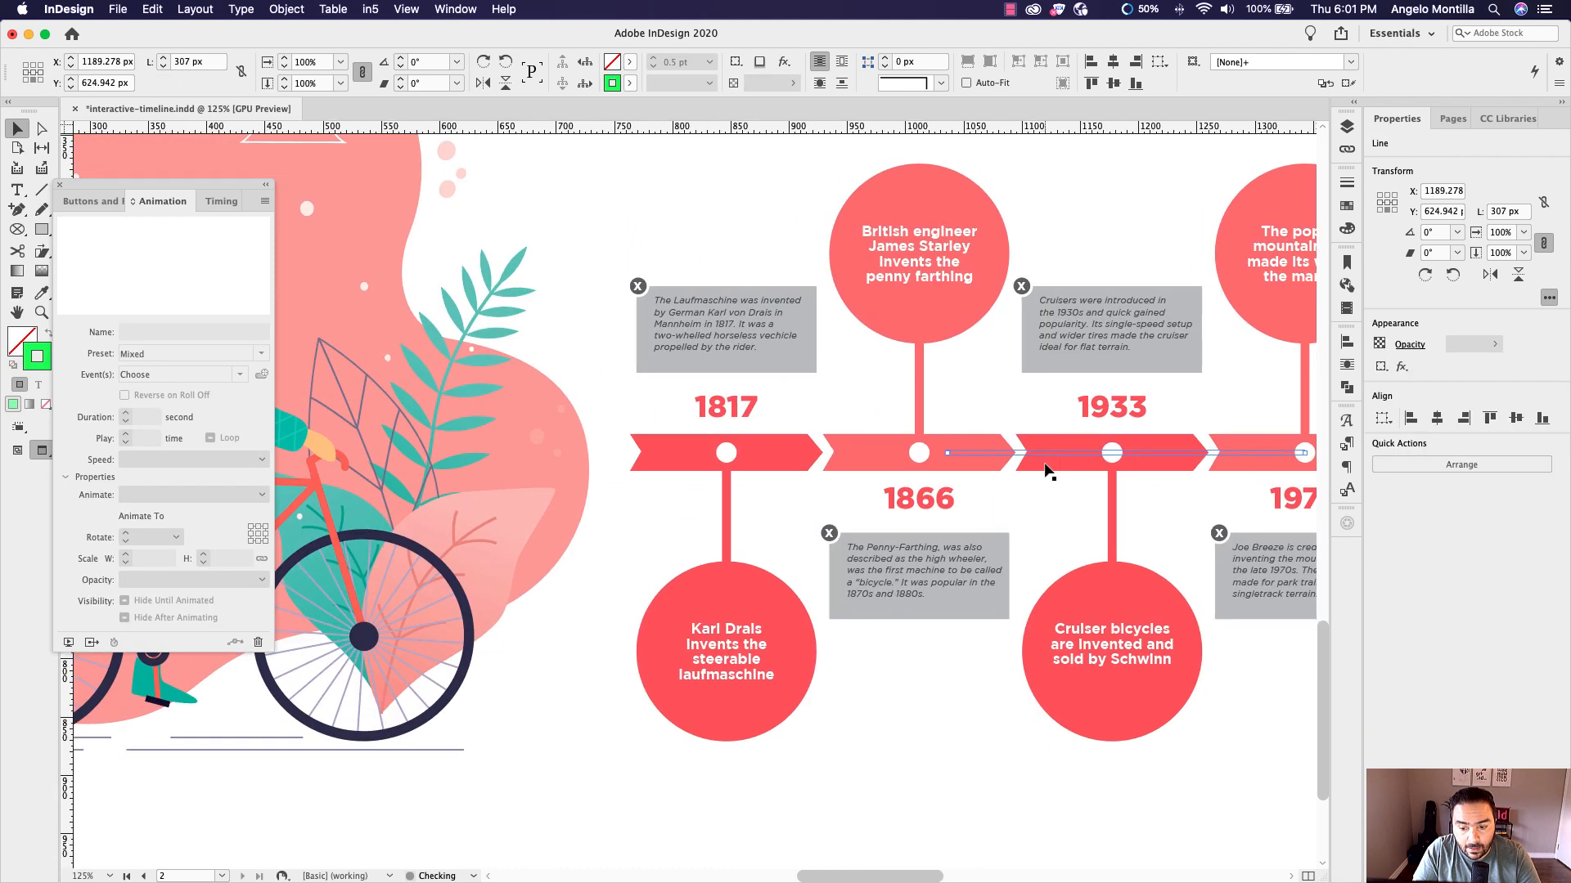
scroll(1047, 473, down, 1)
scroll(1047, 472, left, 3)
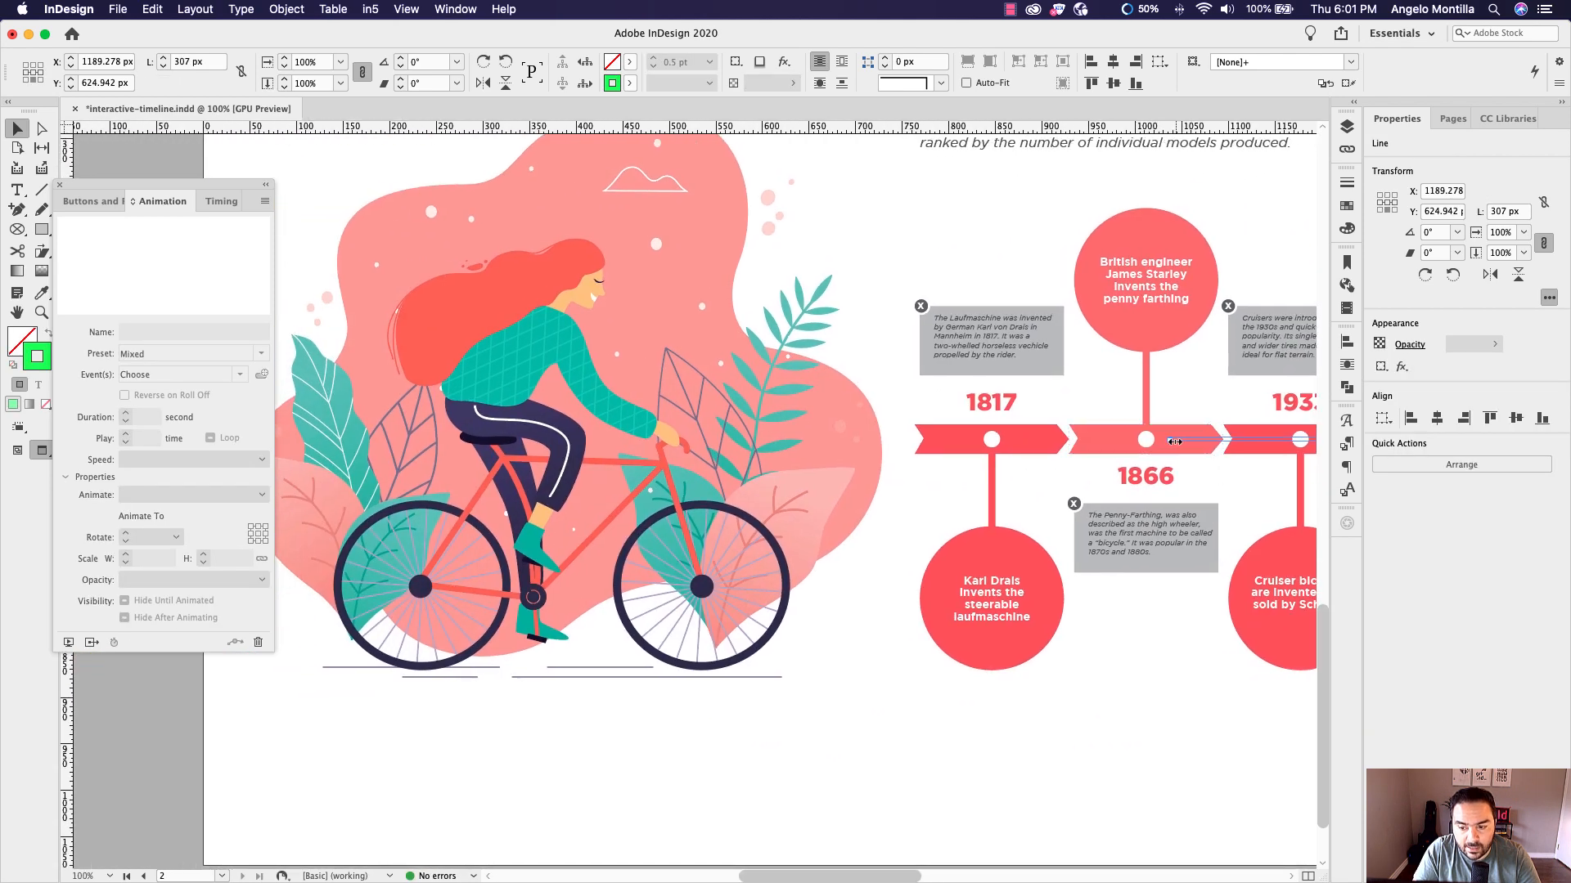
drag(1172, 441, 740, 442)
scroll(740, 442, left, 3)
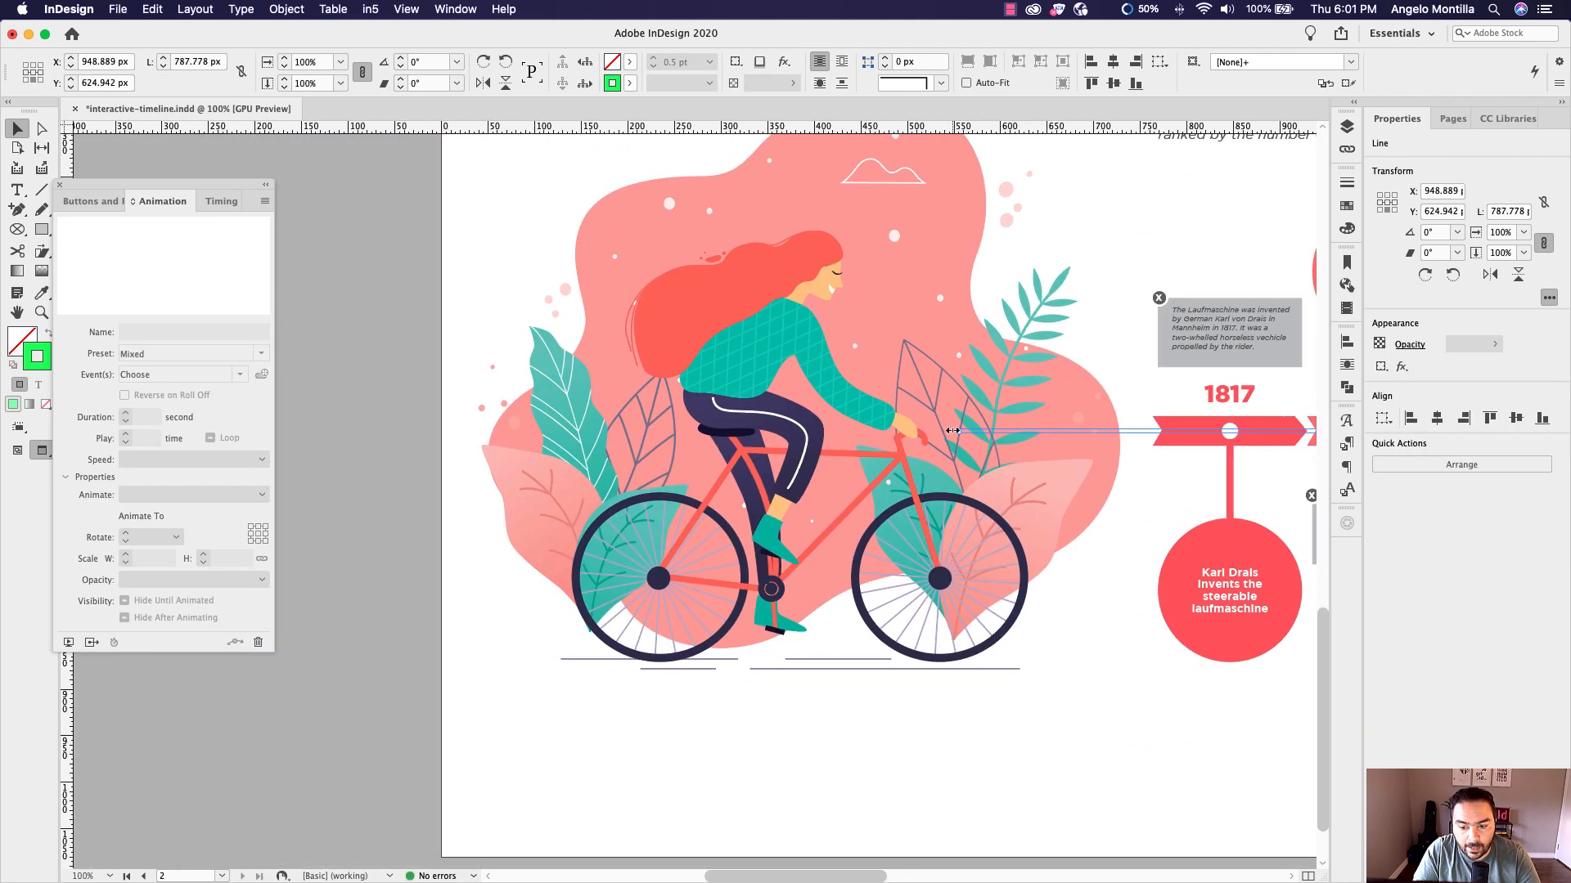
drag(950, 434, 443, 432)
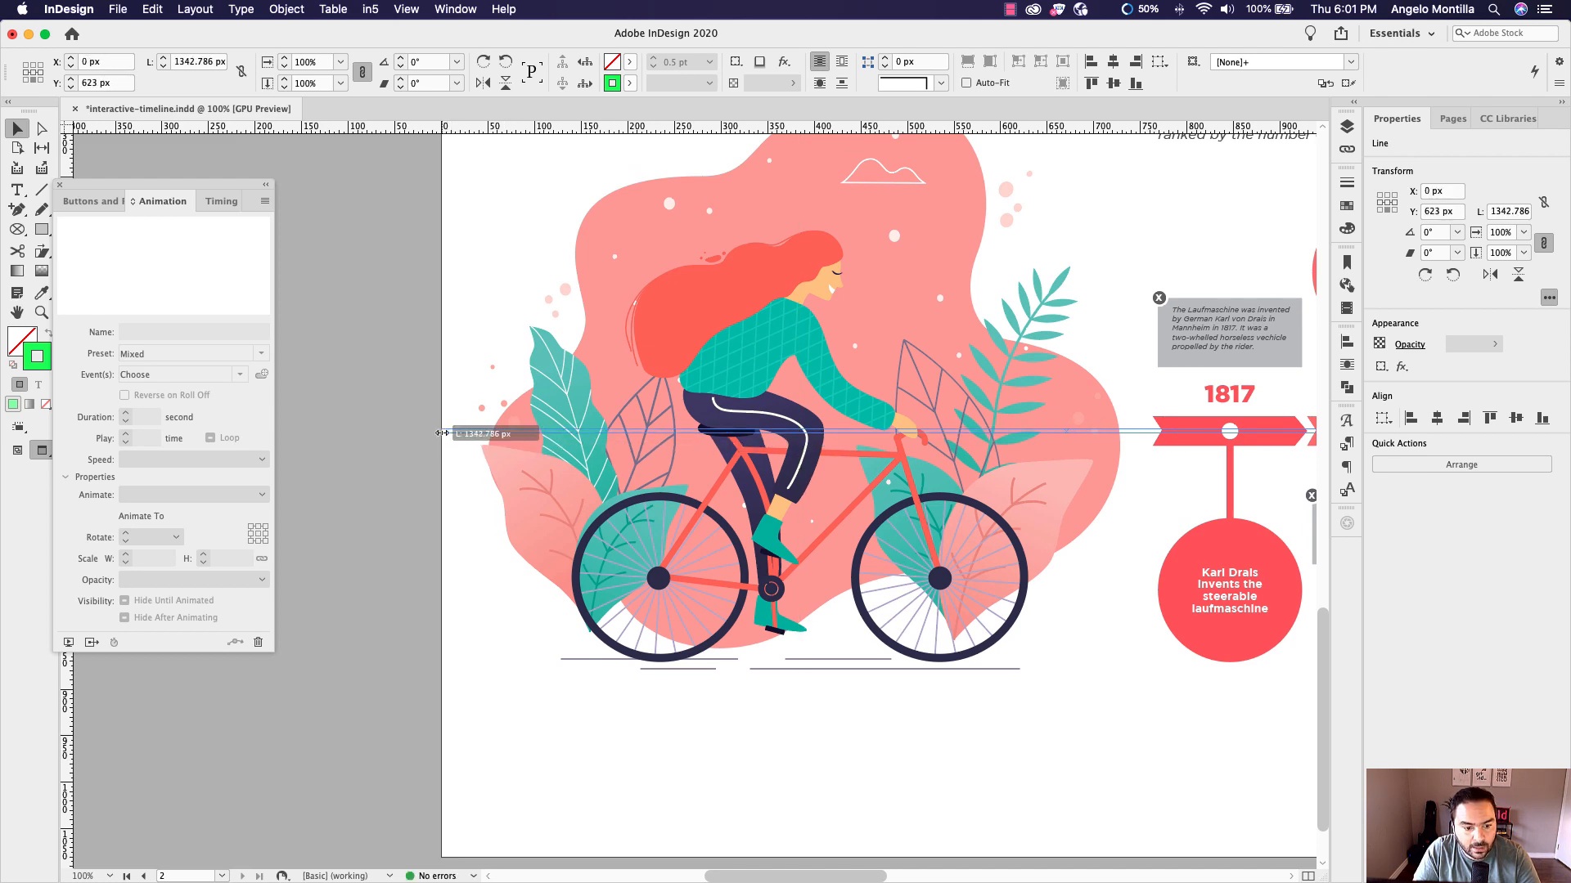
Extend the start of the 1933 arrow's motion path to the page's left edge, making the path about 1177 px long
scroll(831, 494, right, 5)
scroll(831, 495, right, 5)
click(843, 464)
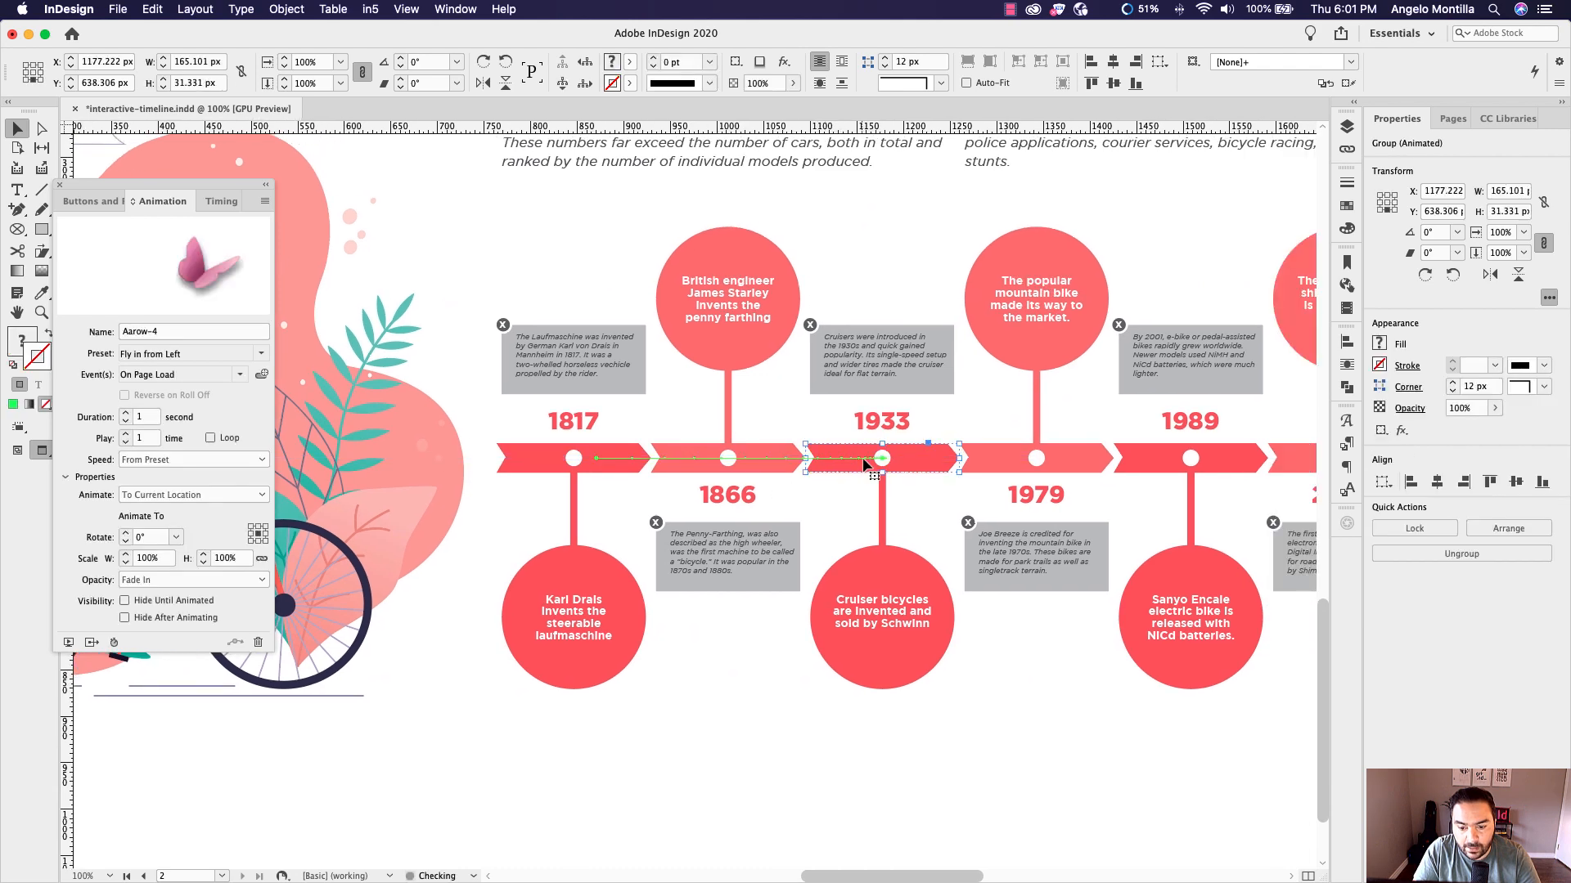
click(874, 458)
scroll(876, 456, left, 8)
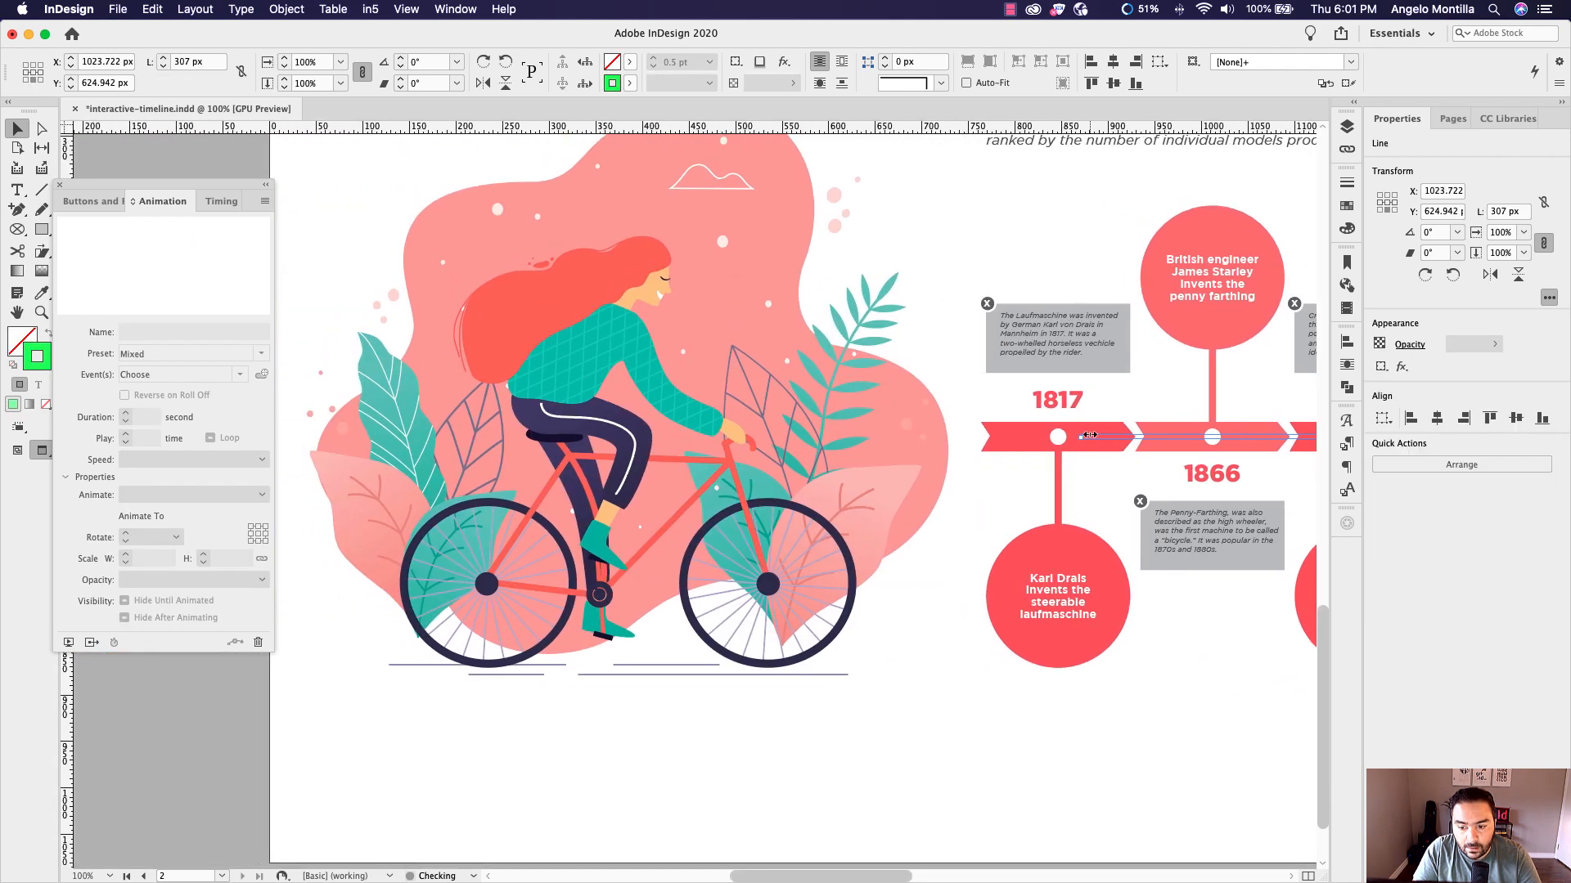
drag(1080, 439, 672, 438)
scroll(930, 431, left, 4)
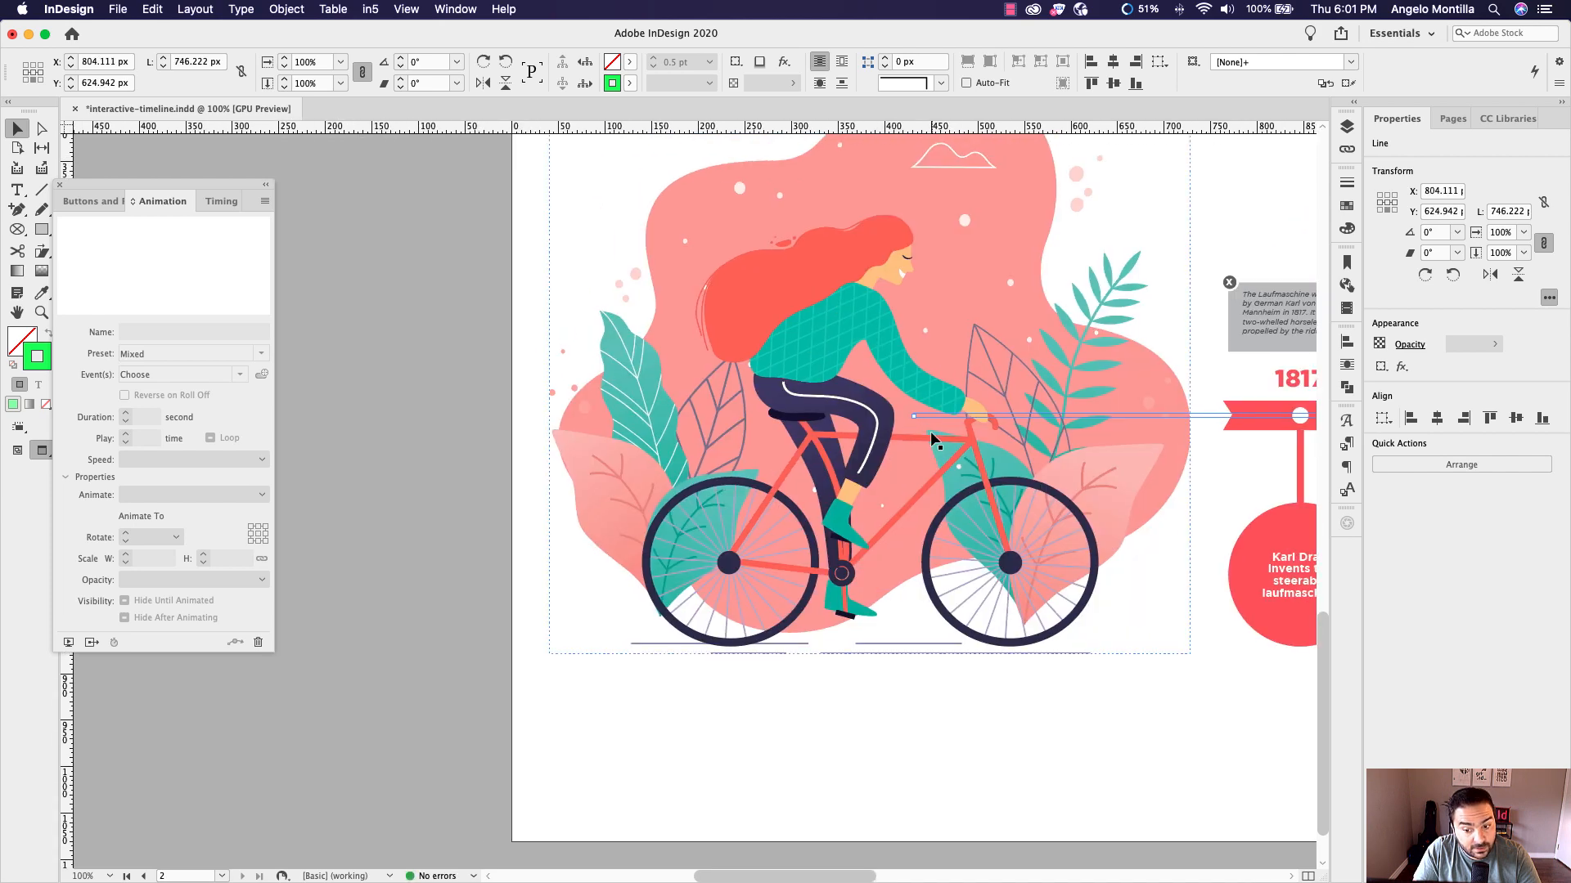
drag(911, 418, 629, 413)
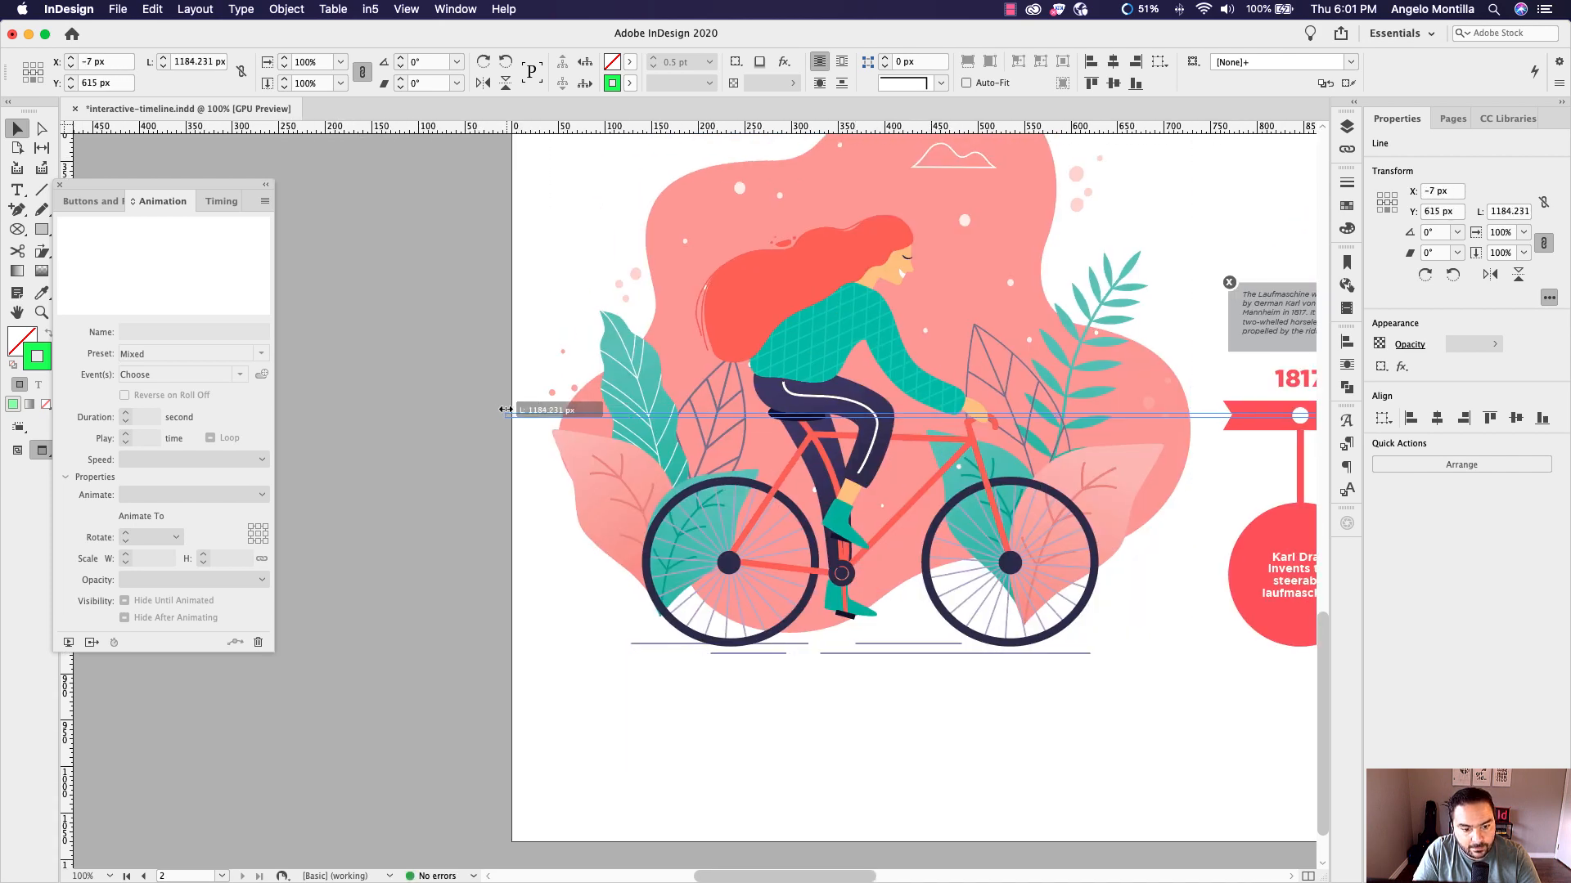
drag(510, 410, 510, 410)
Extend the start of the 1866 arrow's motion path to the page's left edge, making the path about 1012 px long
drag(1251, 449, 757, 454)
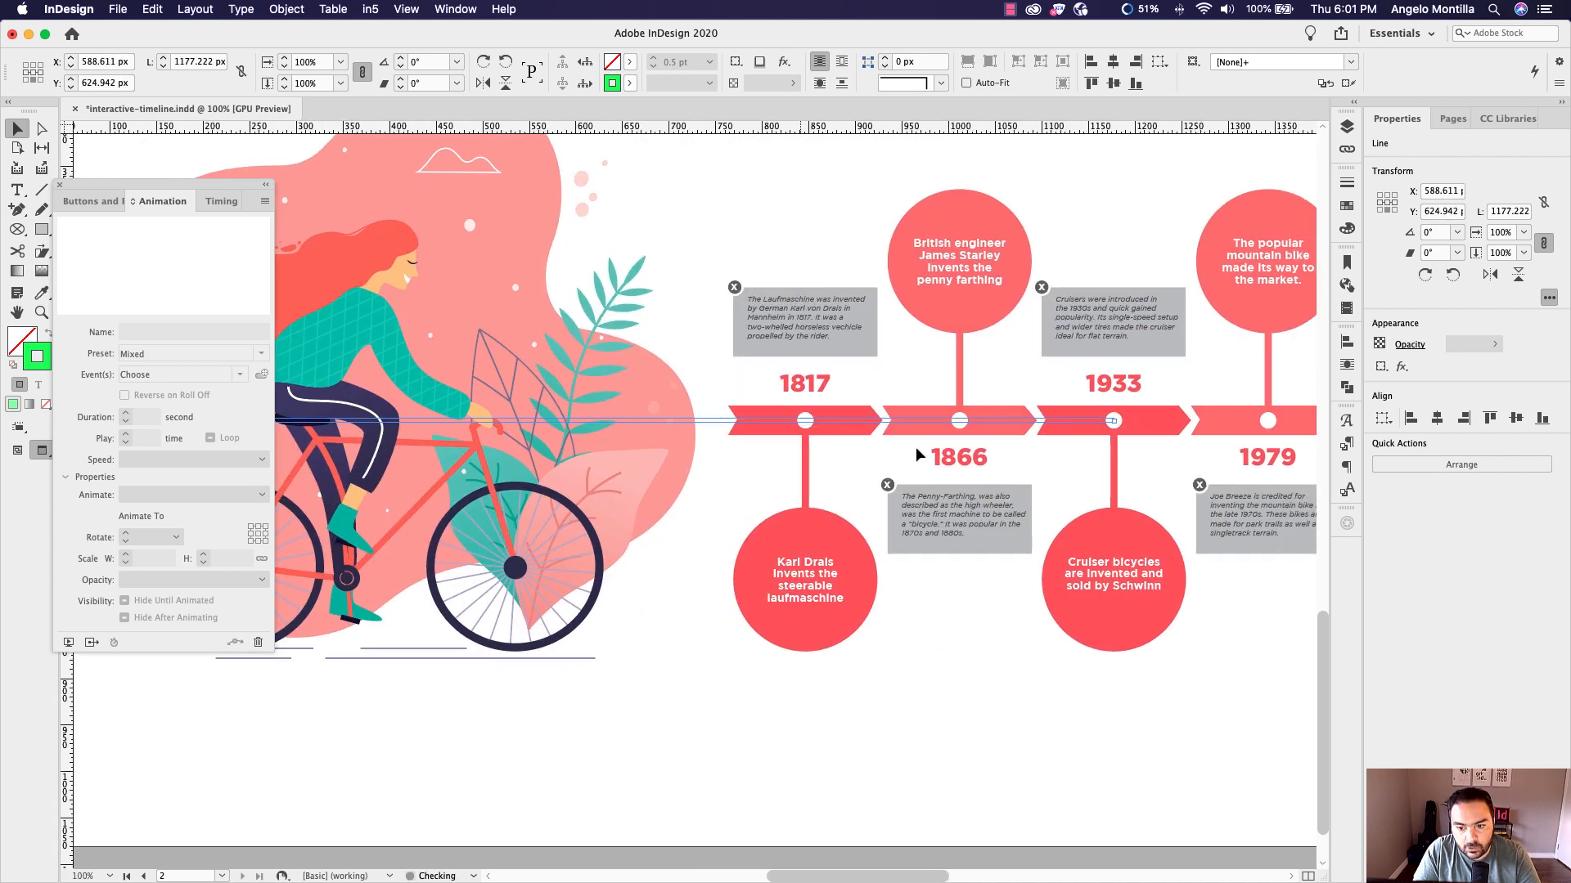
click(913, 423)
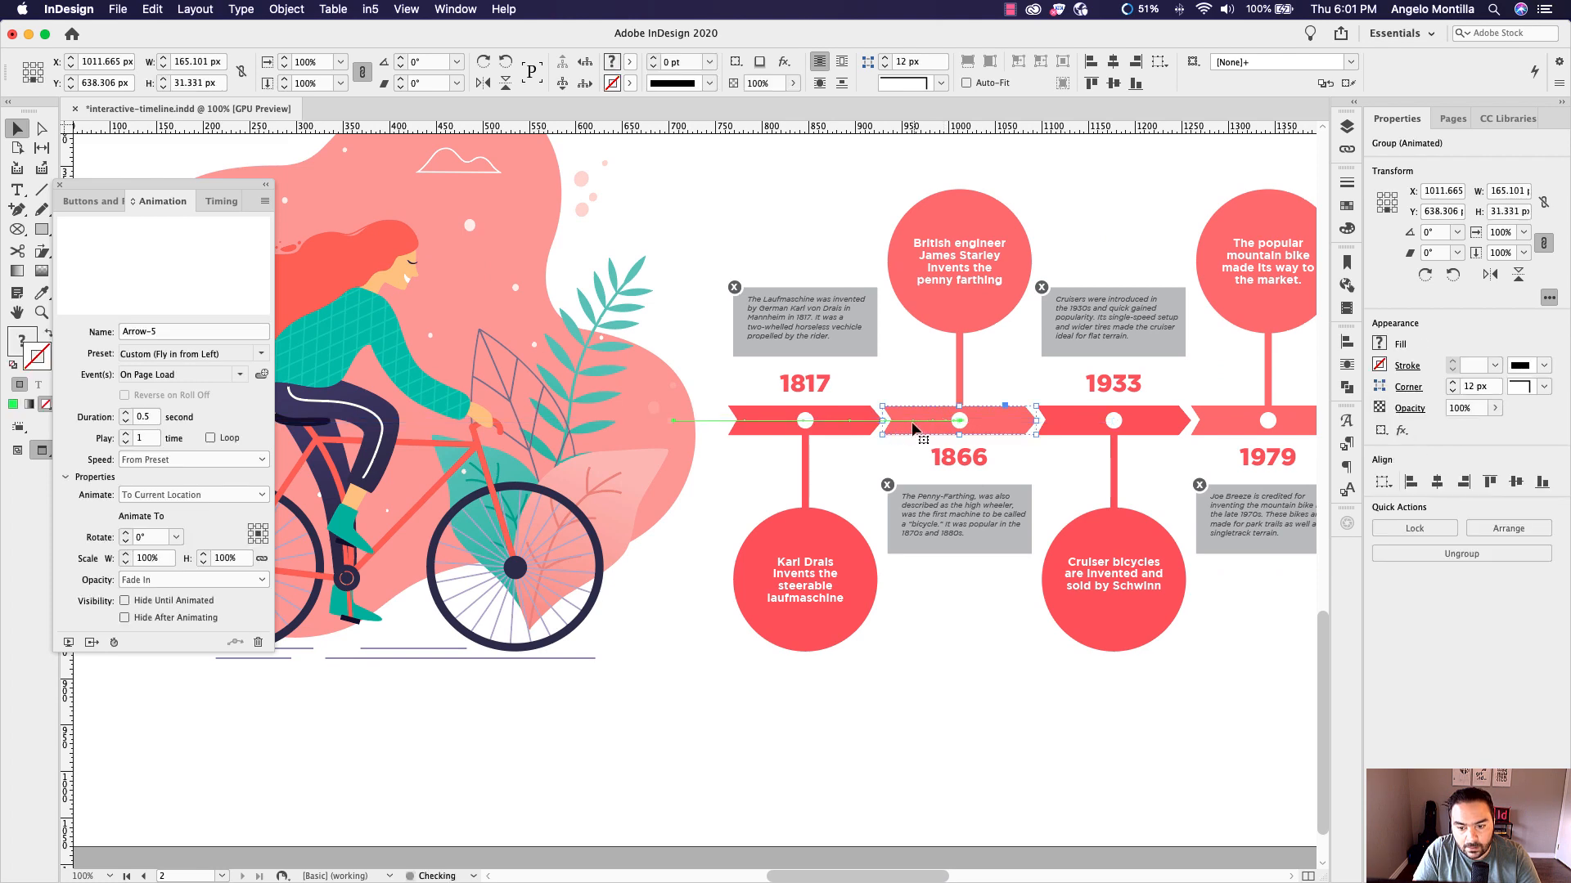
click(913, 422)
drag(751, 425, 301, 430)
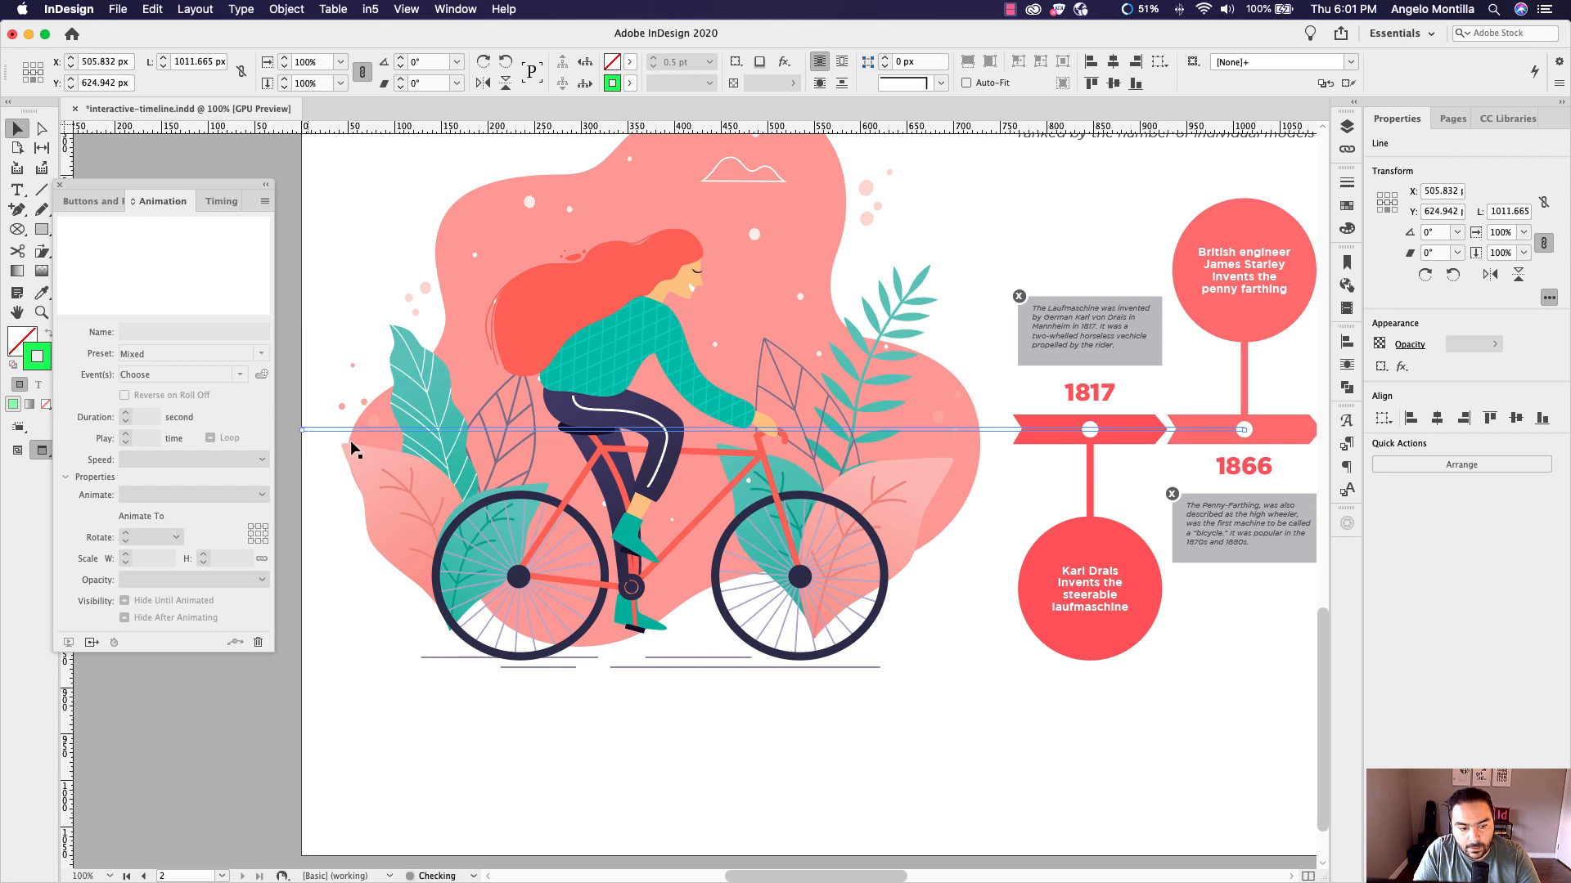
Extend the start of the 1817 arrow's motion path to the page's left edge, making the path about 846 px long
click(1021, 427)
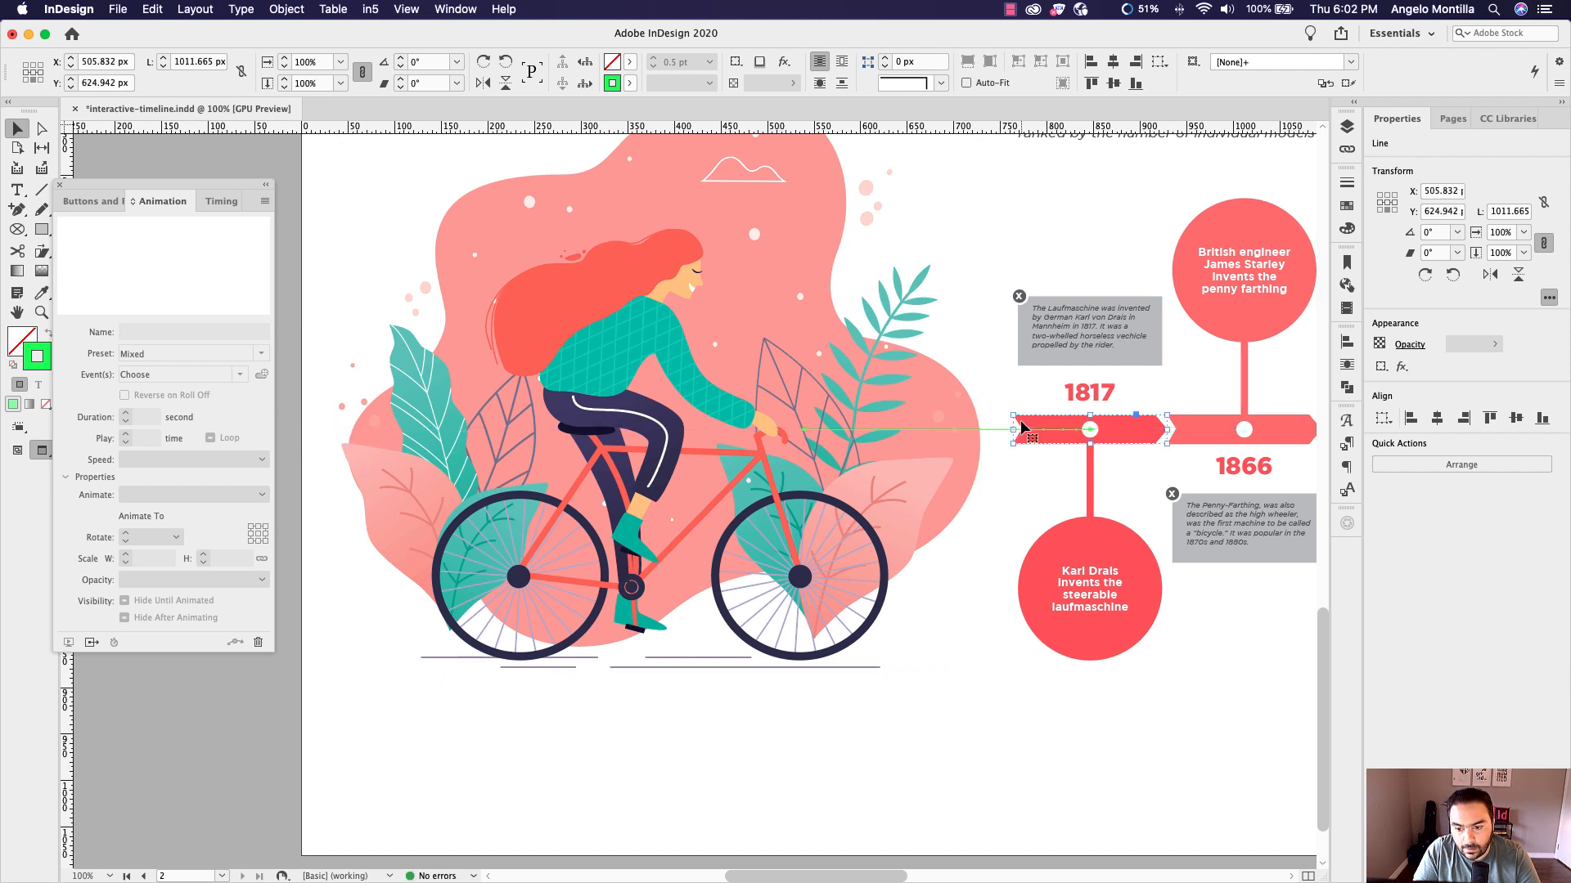
click(831, 431)
drag(807, 430, 293, 431)
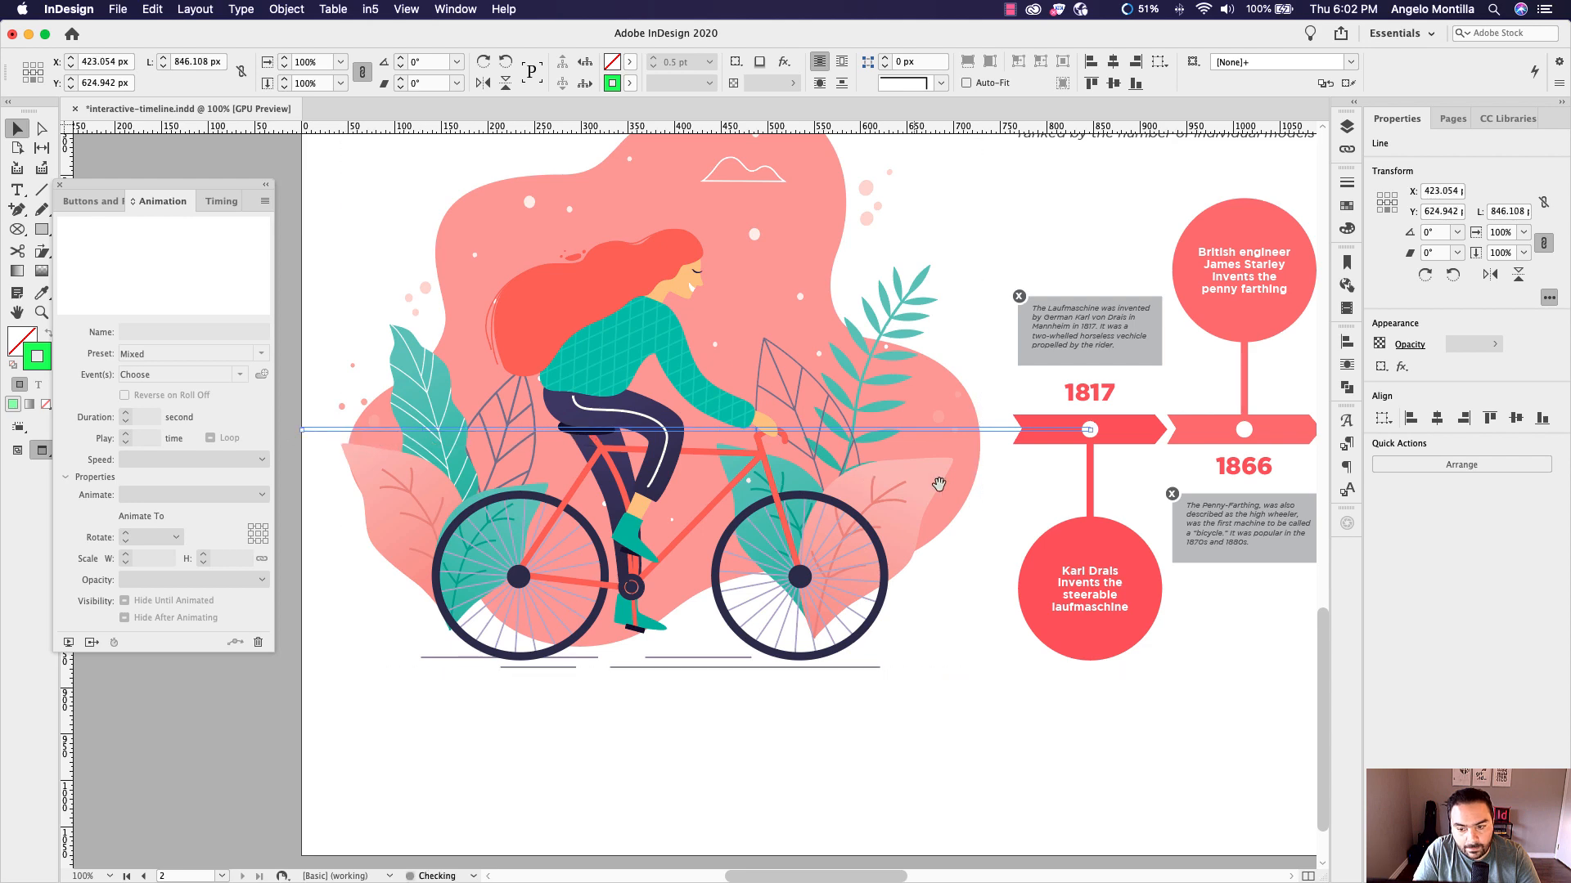
Shorten the 2009 year's motion path so it starts at the page's right edge, making the path about 246 px long
scroll(940, 483, right, 10)
scroll(817, 486, right, 10)
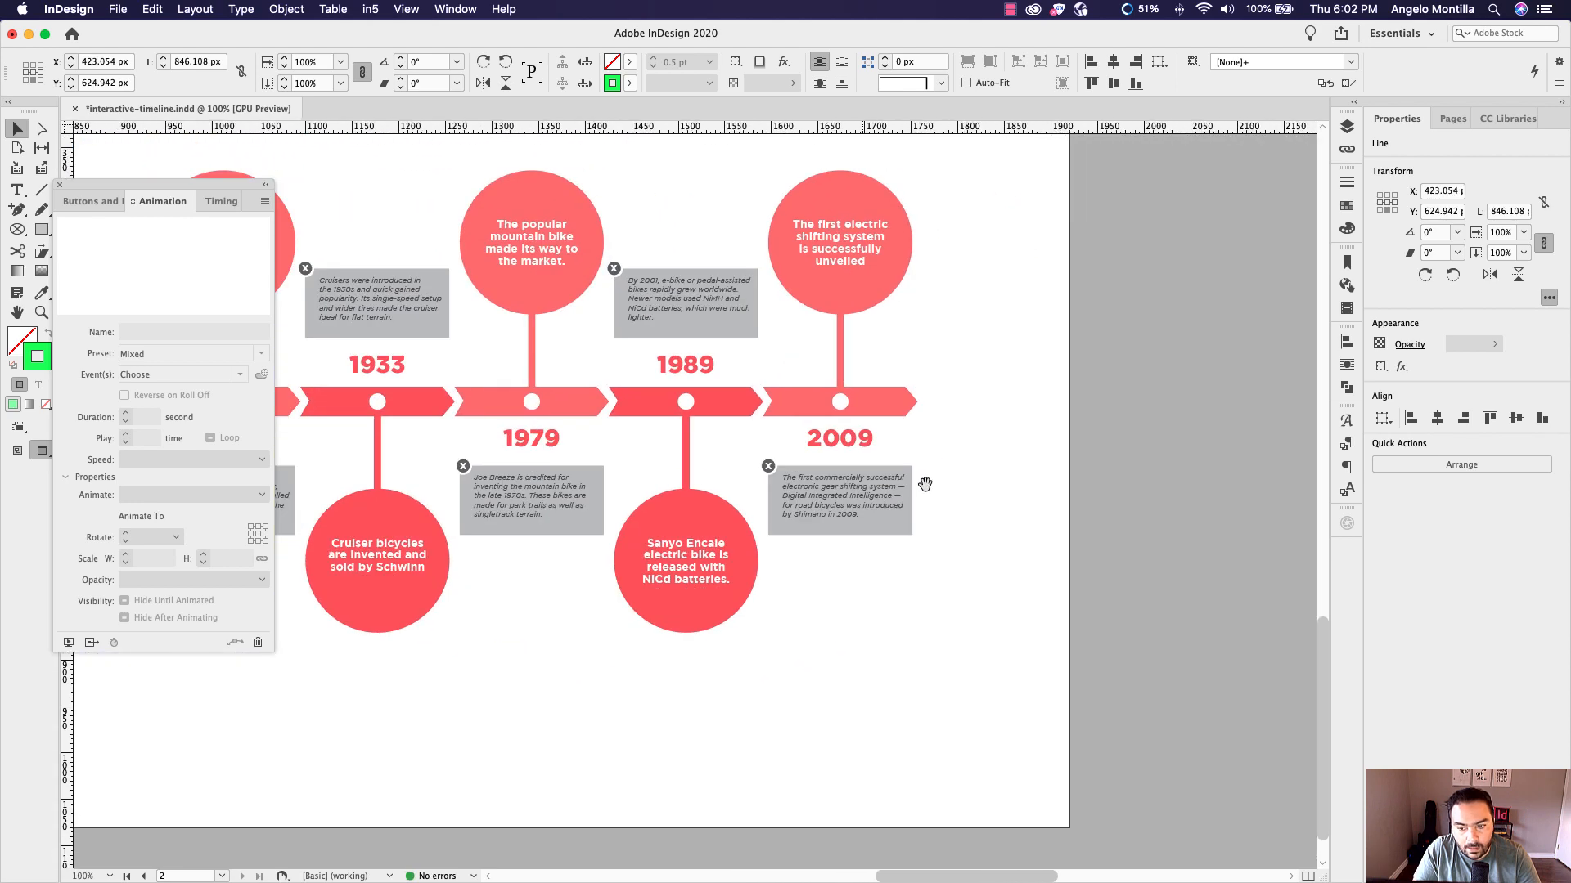
click(855, 447)
click(911, 440)
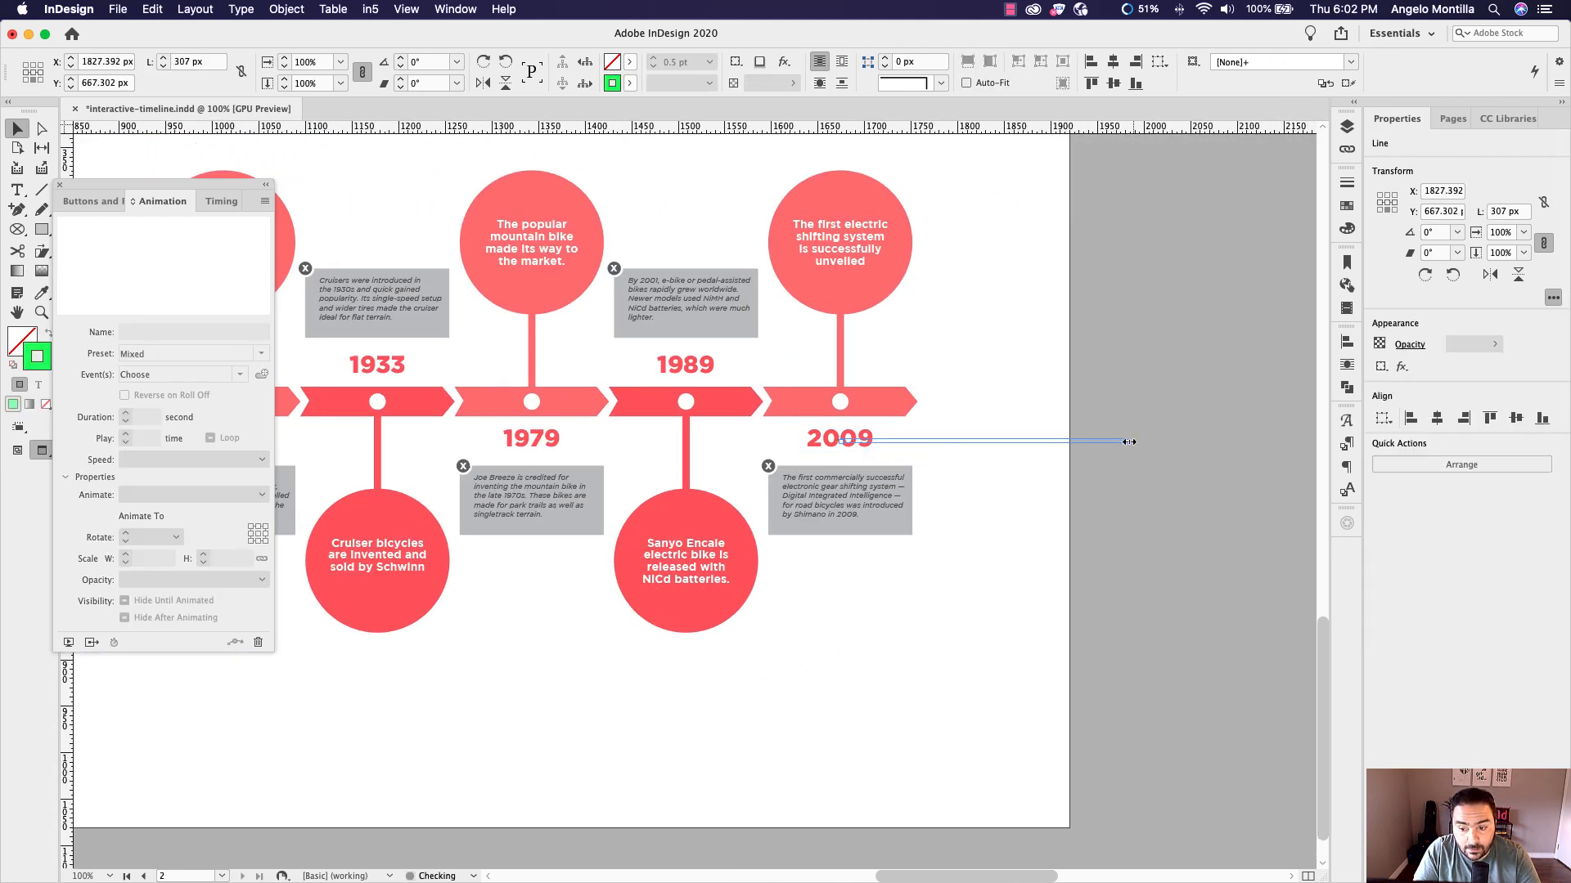
drag(1127, 441, 1069, 442)
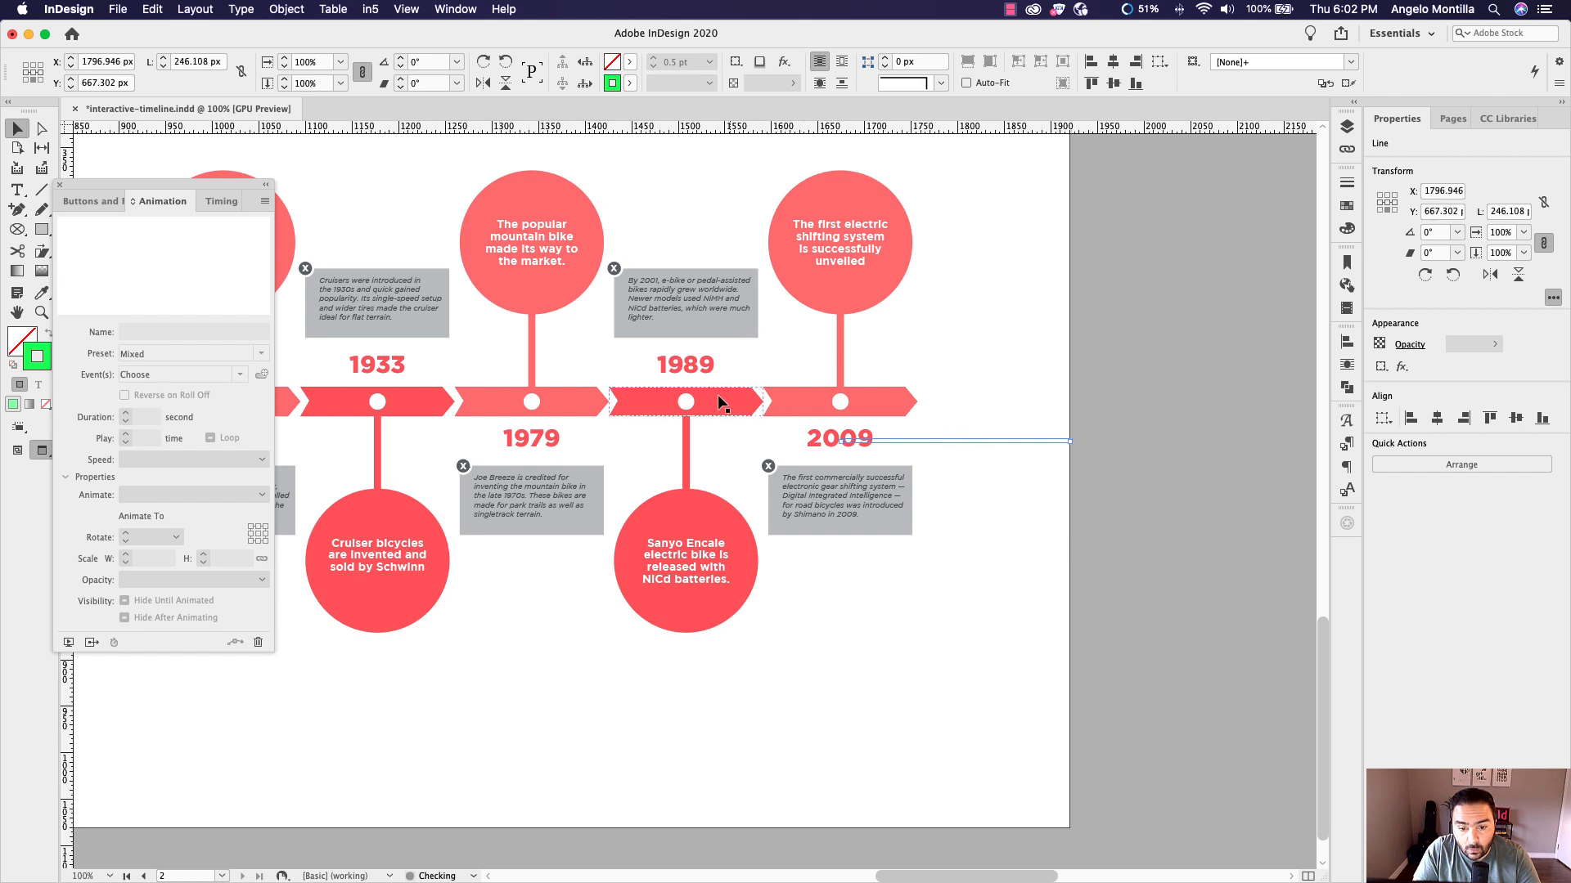
Extend the start of the 1989 year's motion path to the page's right edge, making the path about 412 px long
click(702, 376)
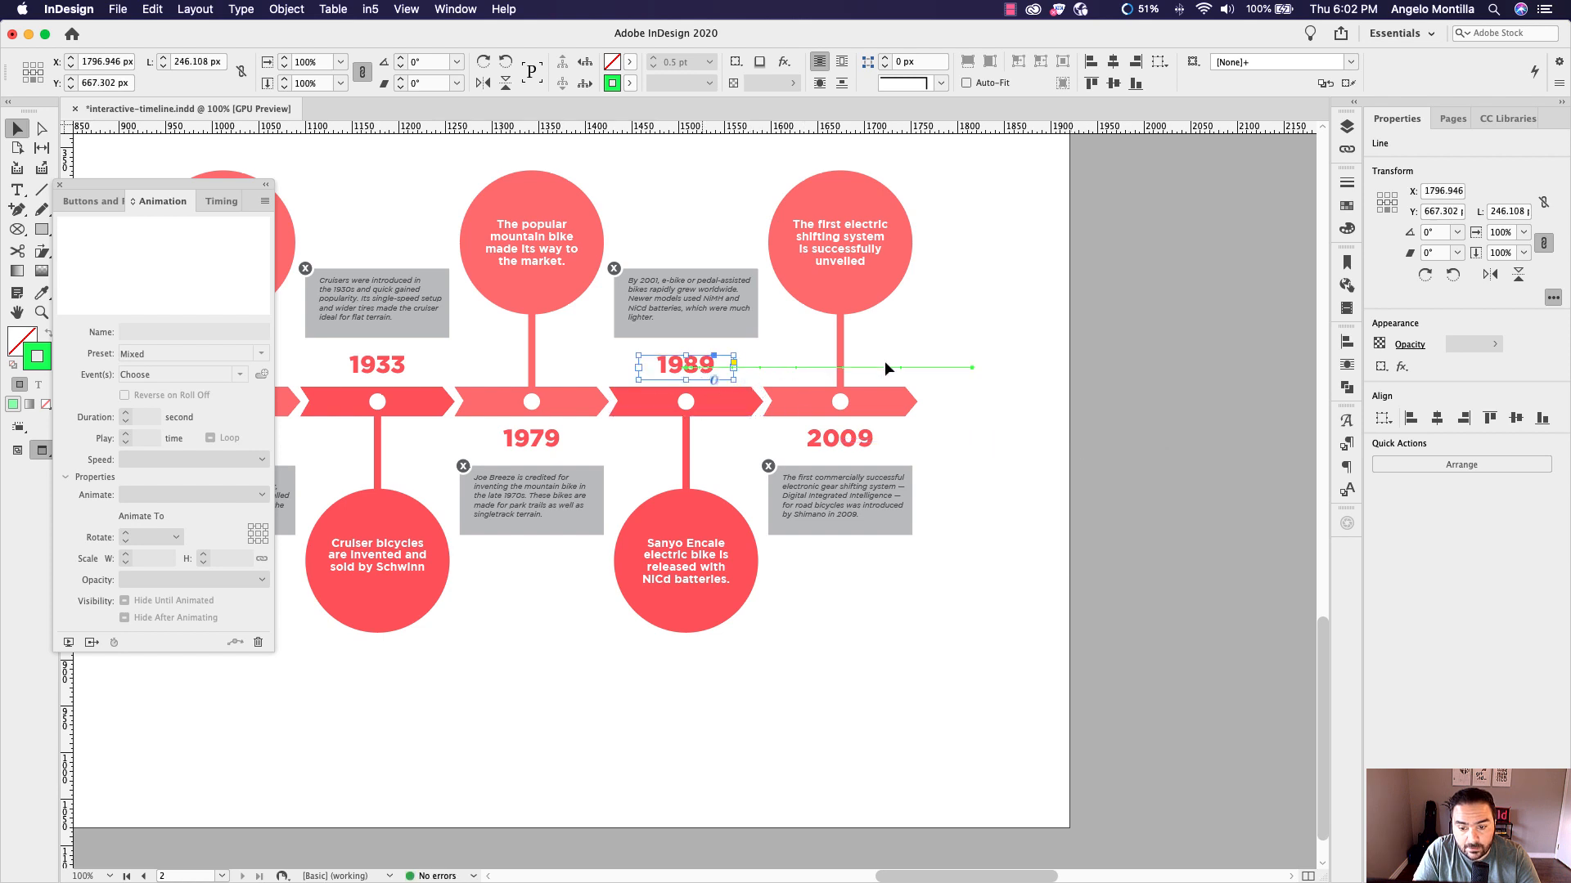
click(697, 368)
drag(970, 369, 1063, 376)
Extend the start of the 1979 year's motion path to the page's right edge, making the path about 577 px long
scroll(1031, 409, left, 5)
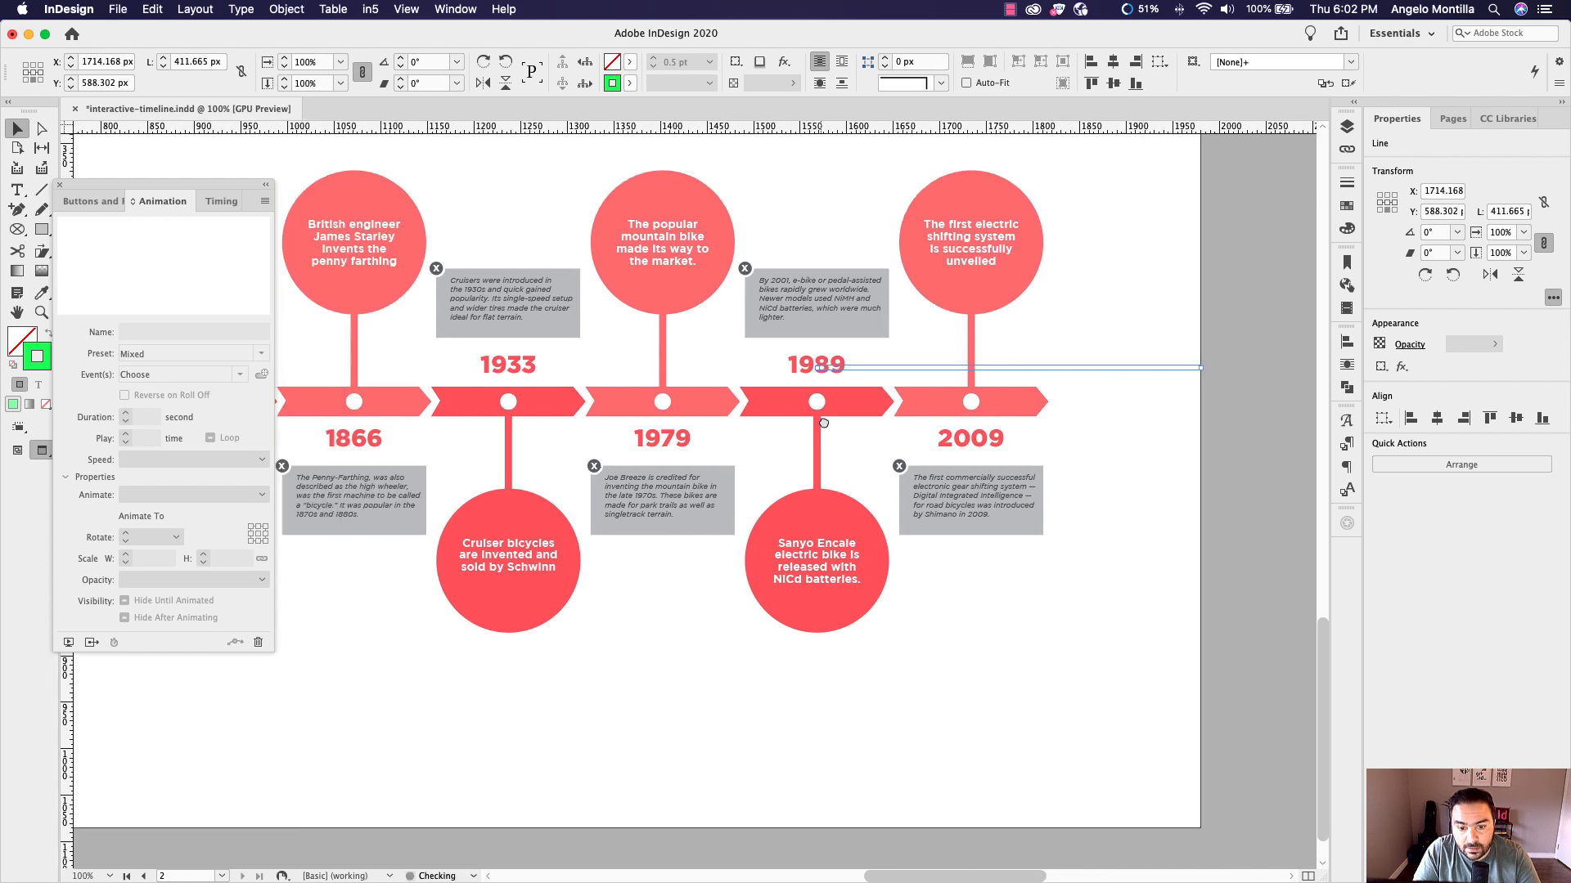
click(761, 446)
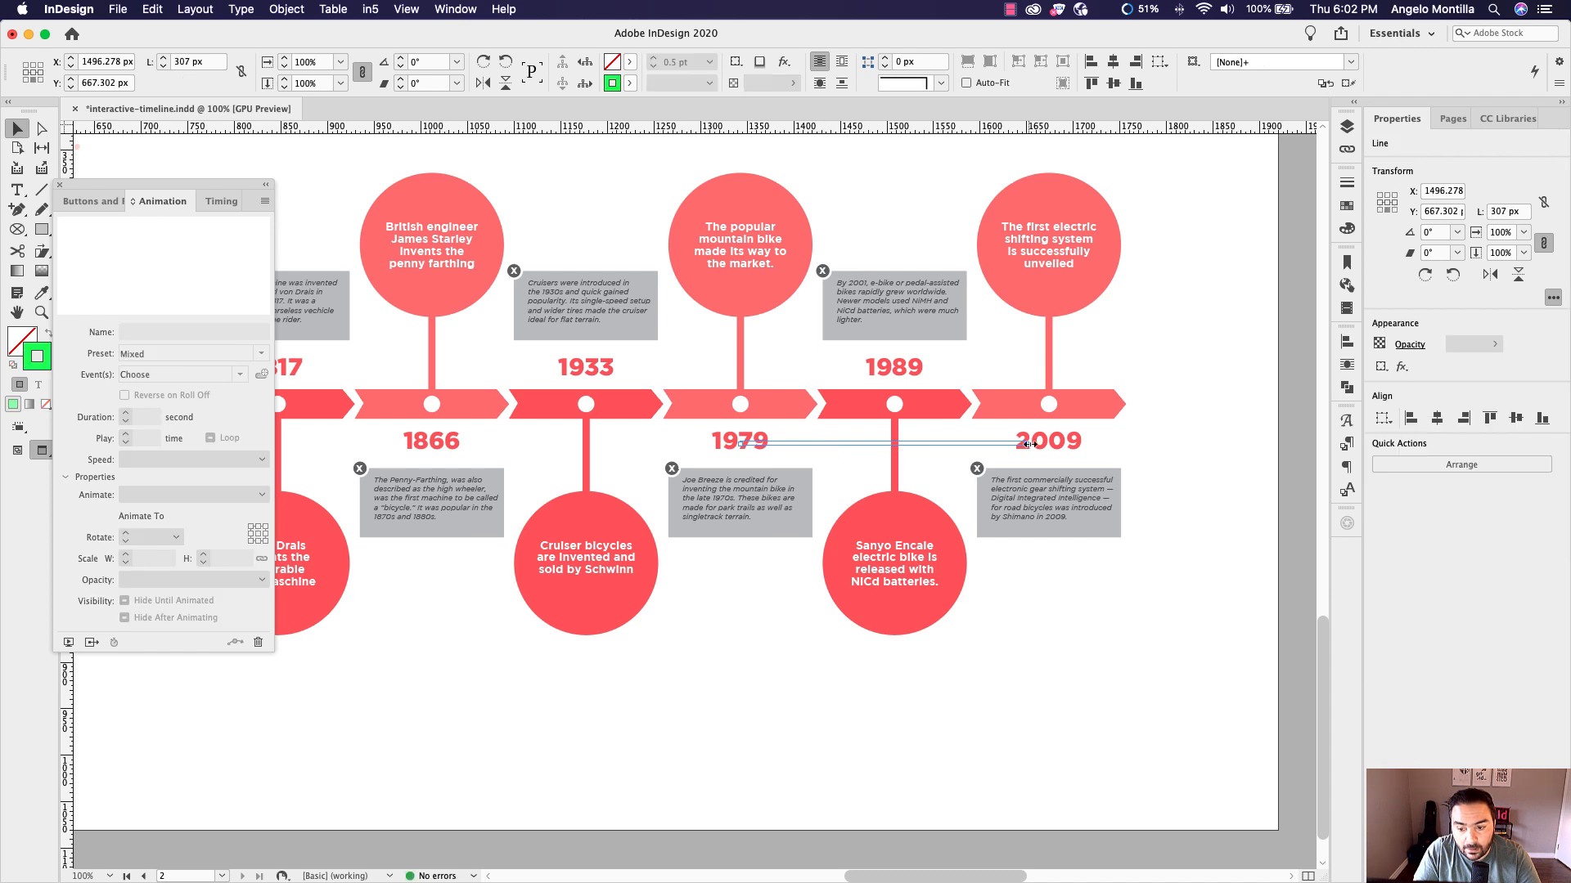
drag(1030, 444, 1279, 460)
Extend the start of the 1933 year's motion path to the page's right edge, about 743 px long, and select the 1866 year
scroll(912, 467, left, 4)
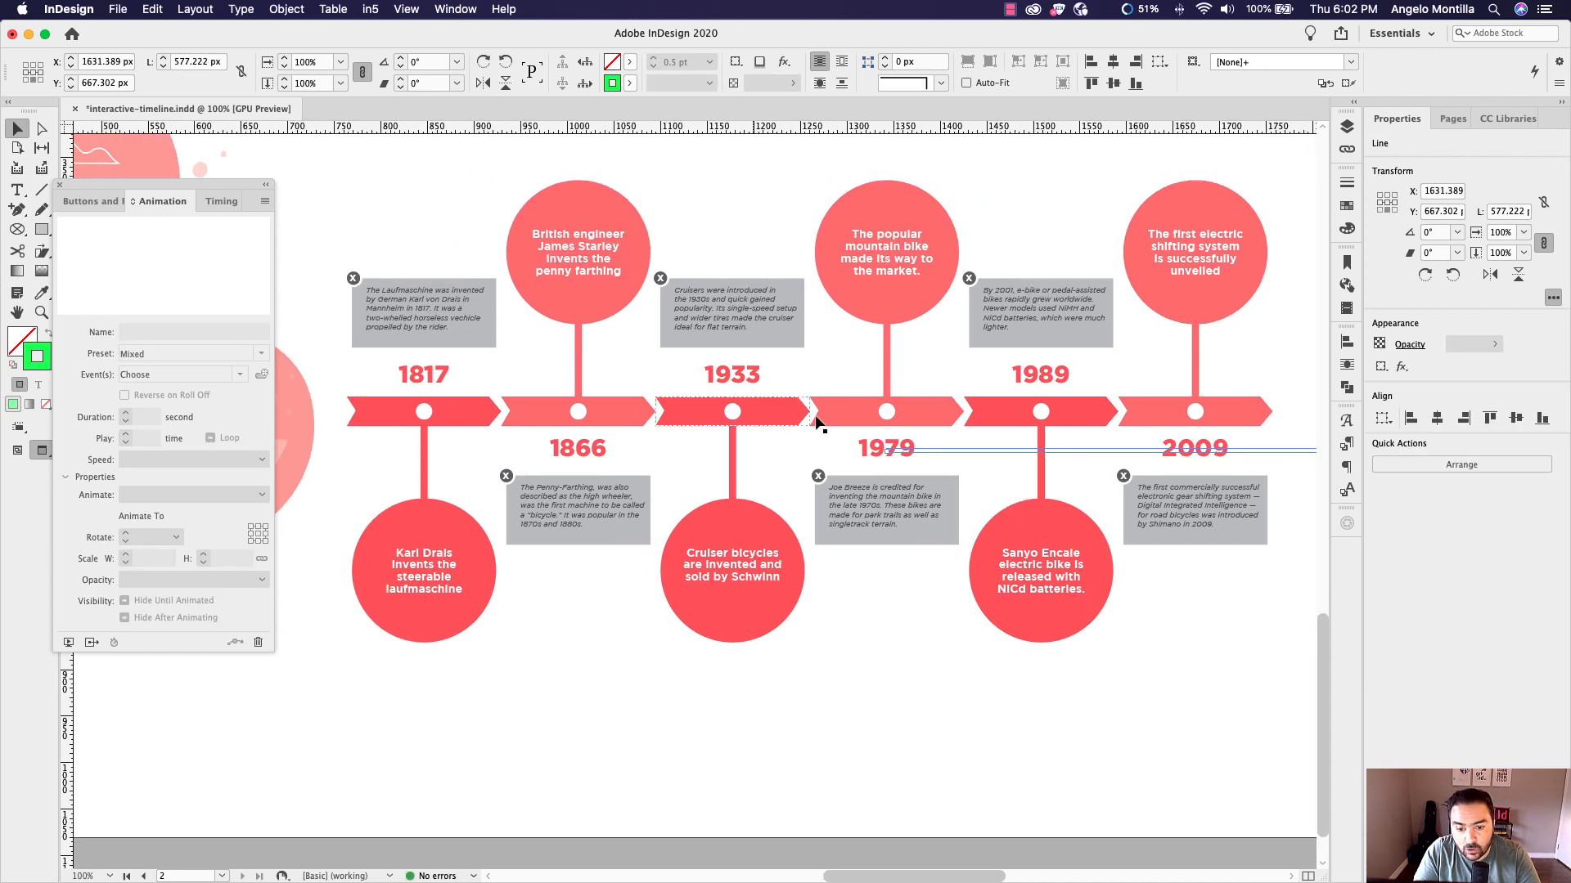
click(731, 386)
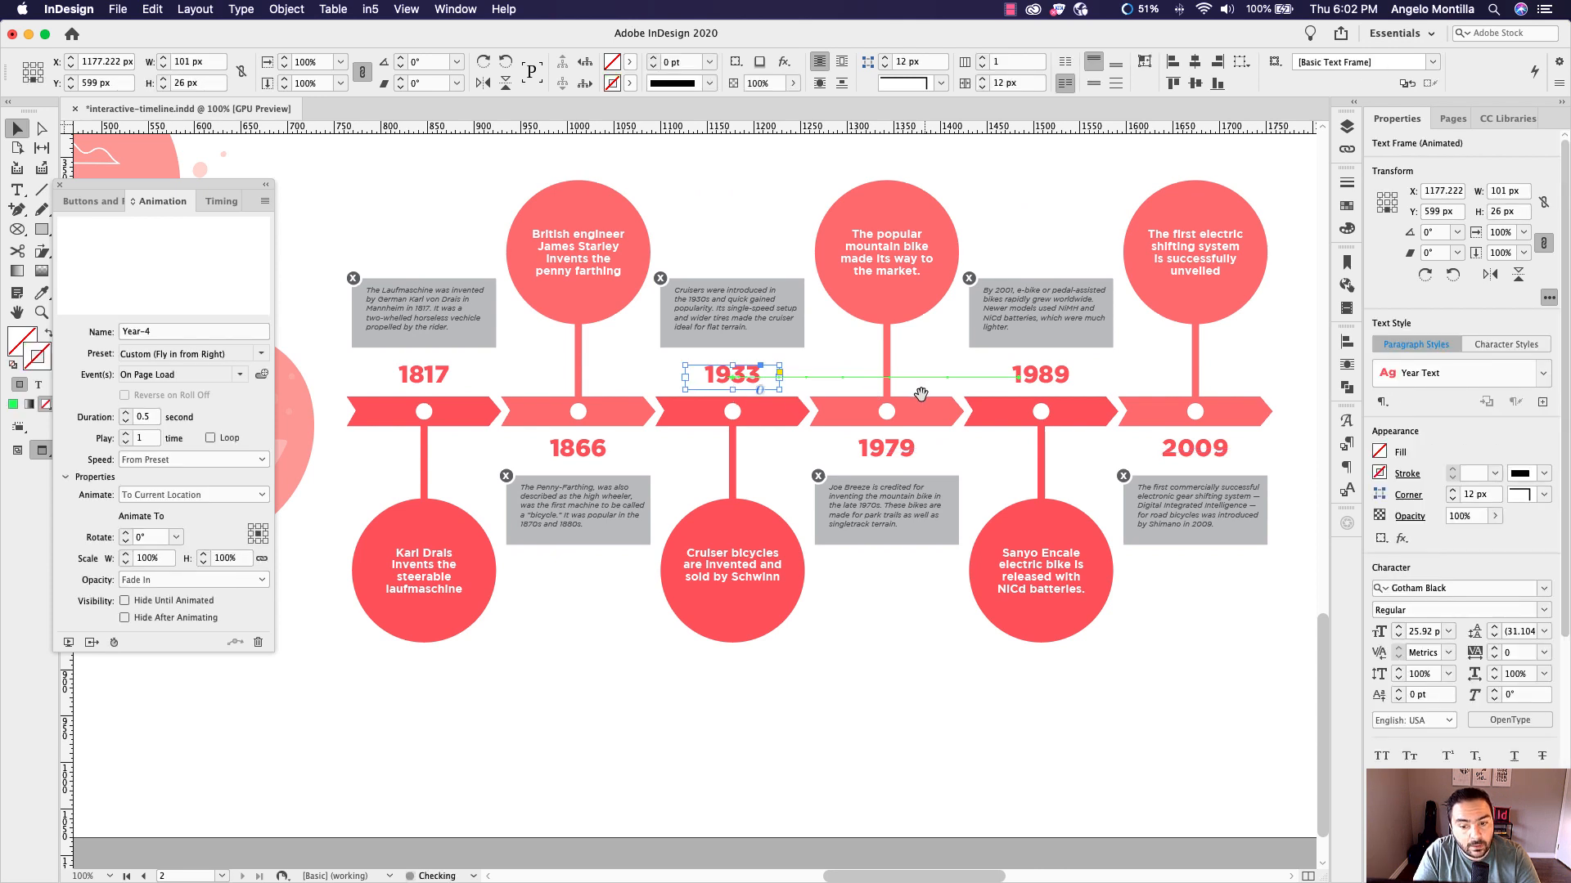
drag(921, 395, 728, 423)
click(681, 396)
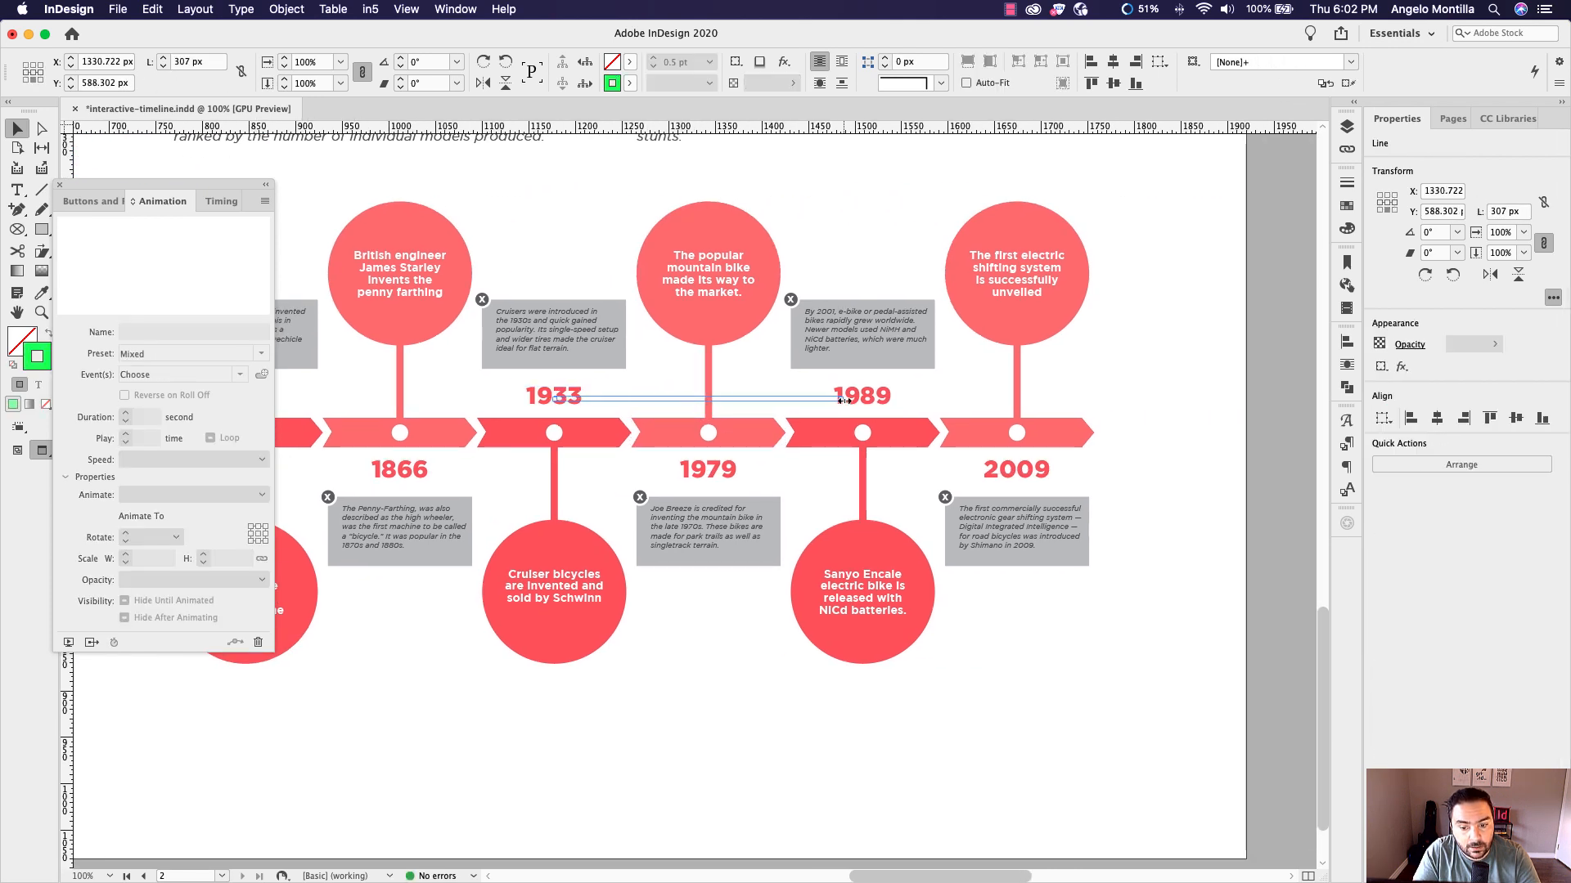
drag(1064, 401, 1243, 419)
scroll(622, 466, left, 5)
click(628, 463)
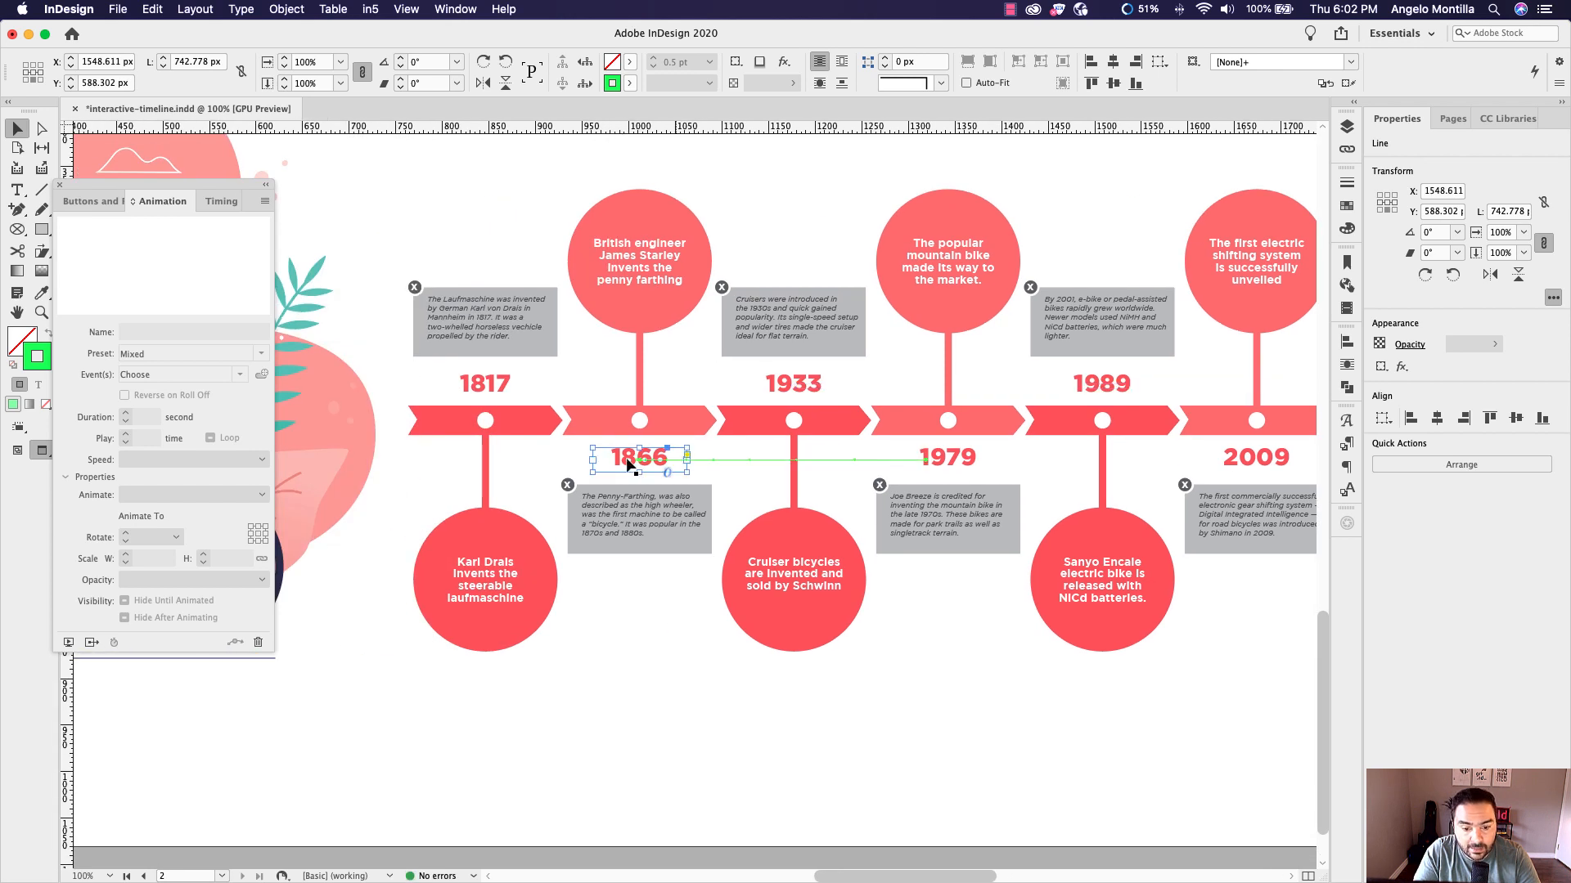
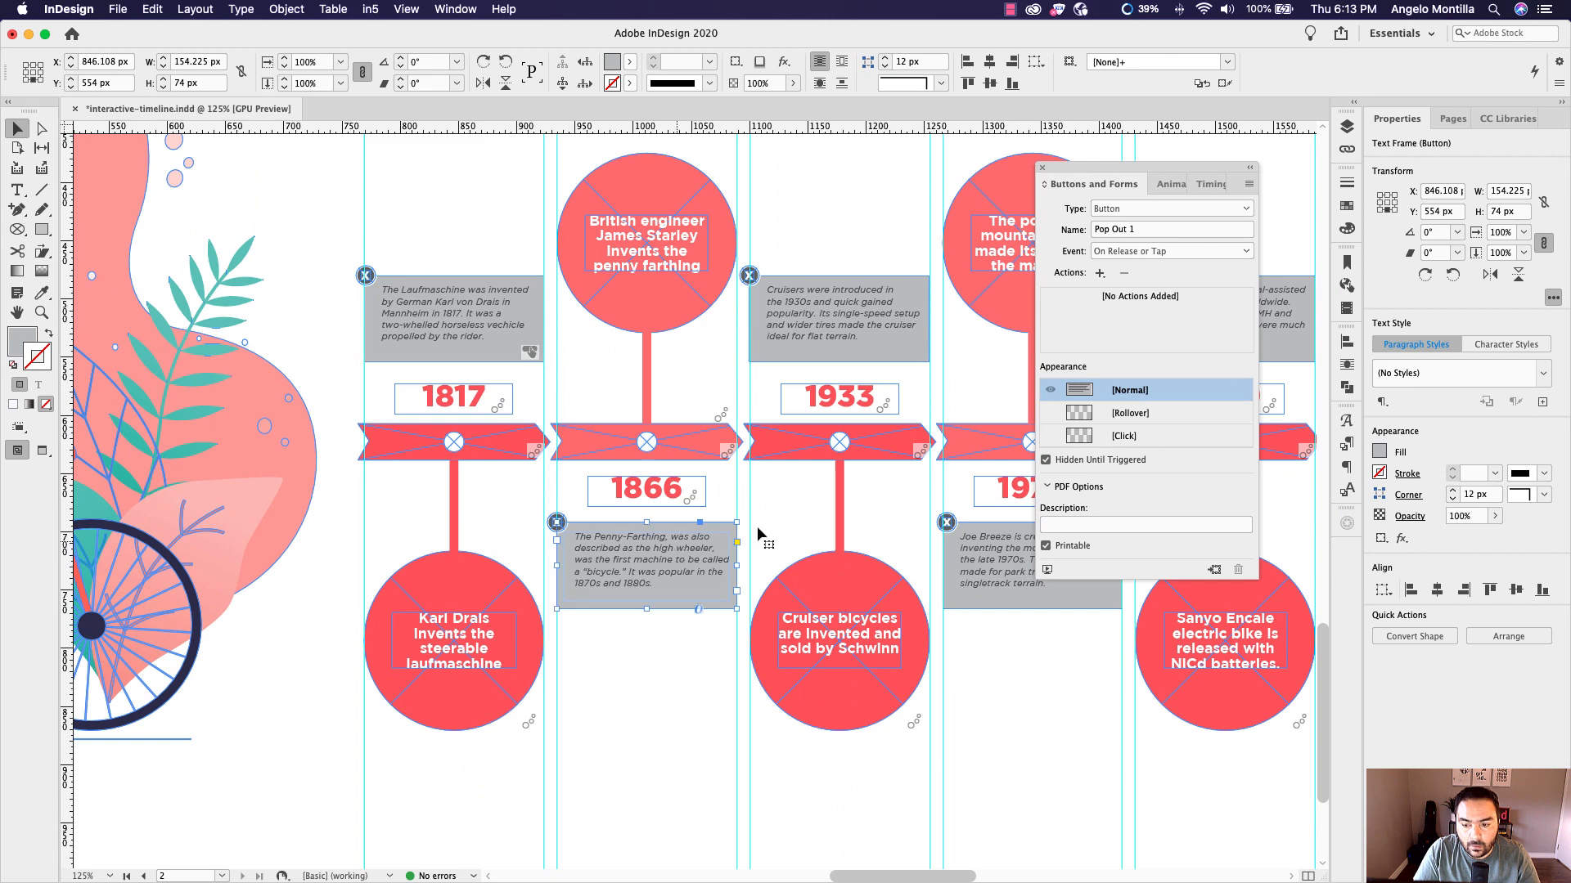
Convert the 1866 description box to a button named Pop Out 2 and set it to Hidden Until Triggered
click(1139, 210)
click(1122, 227)
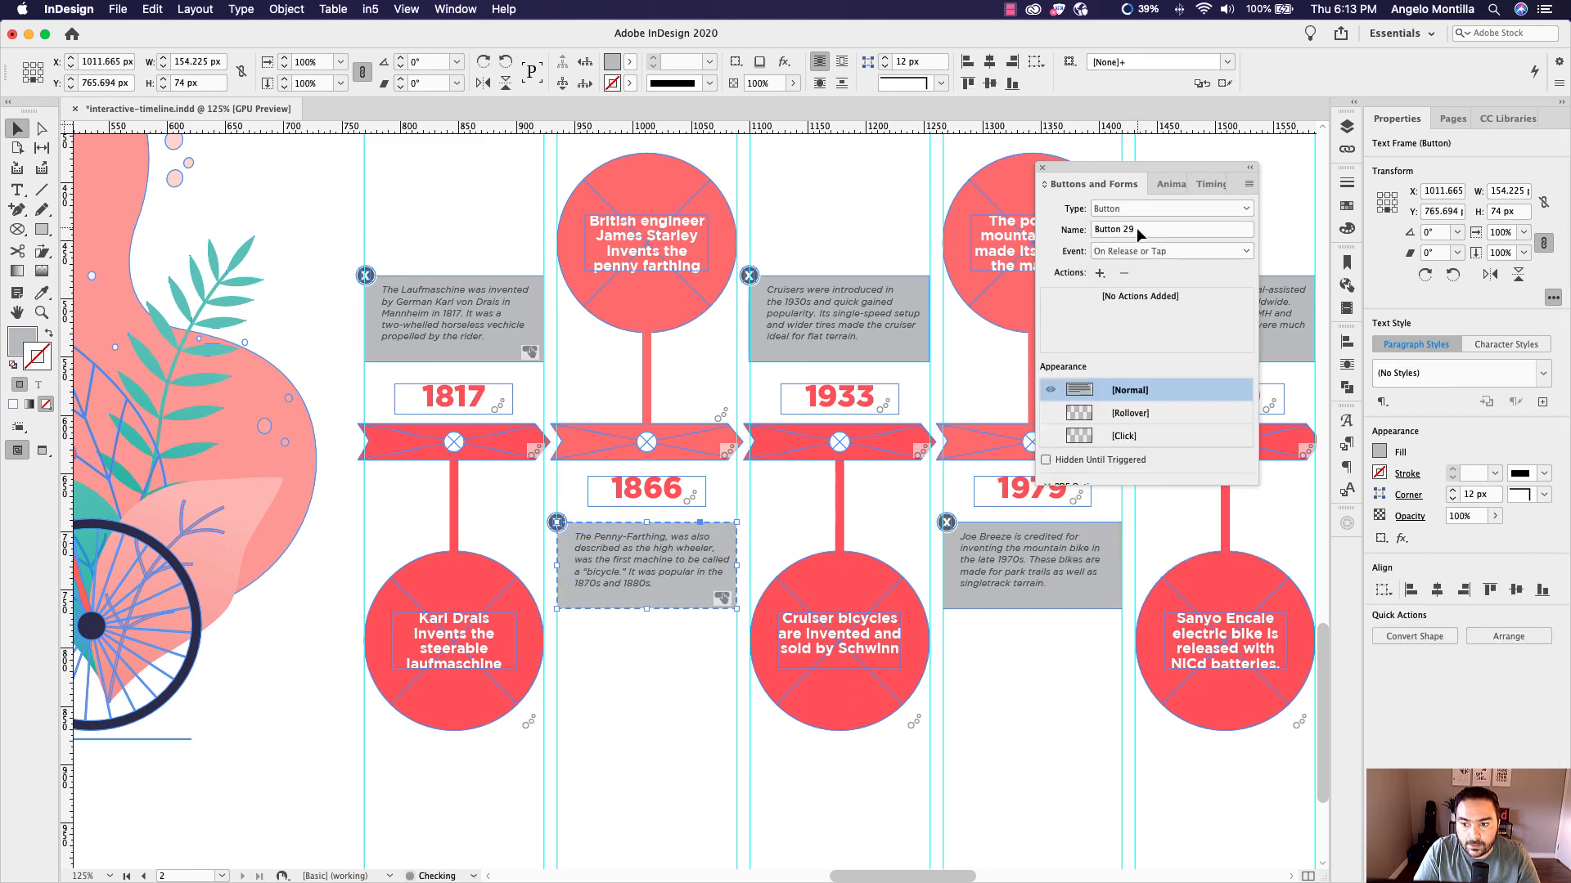
click(1118, 230)
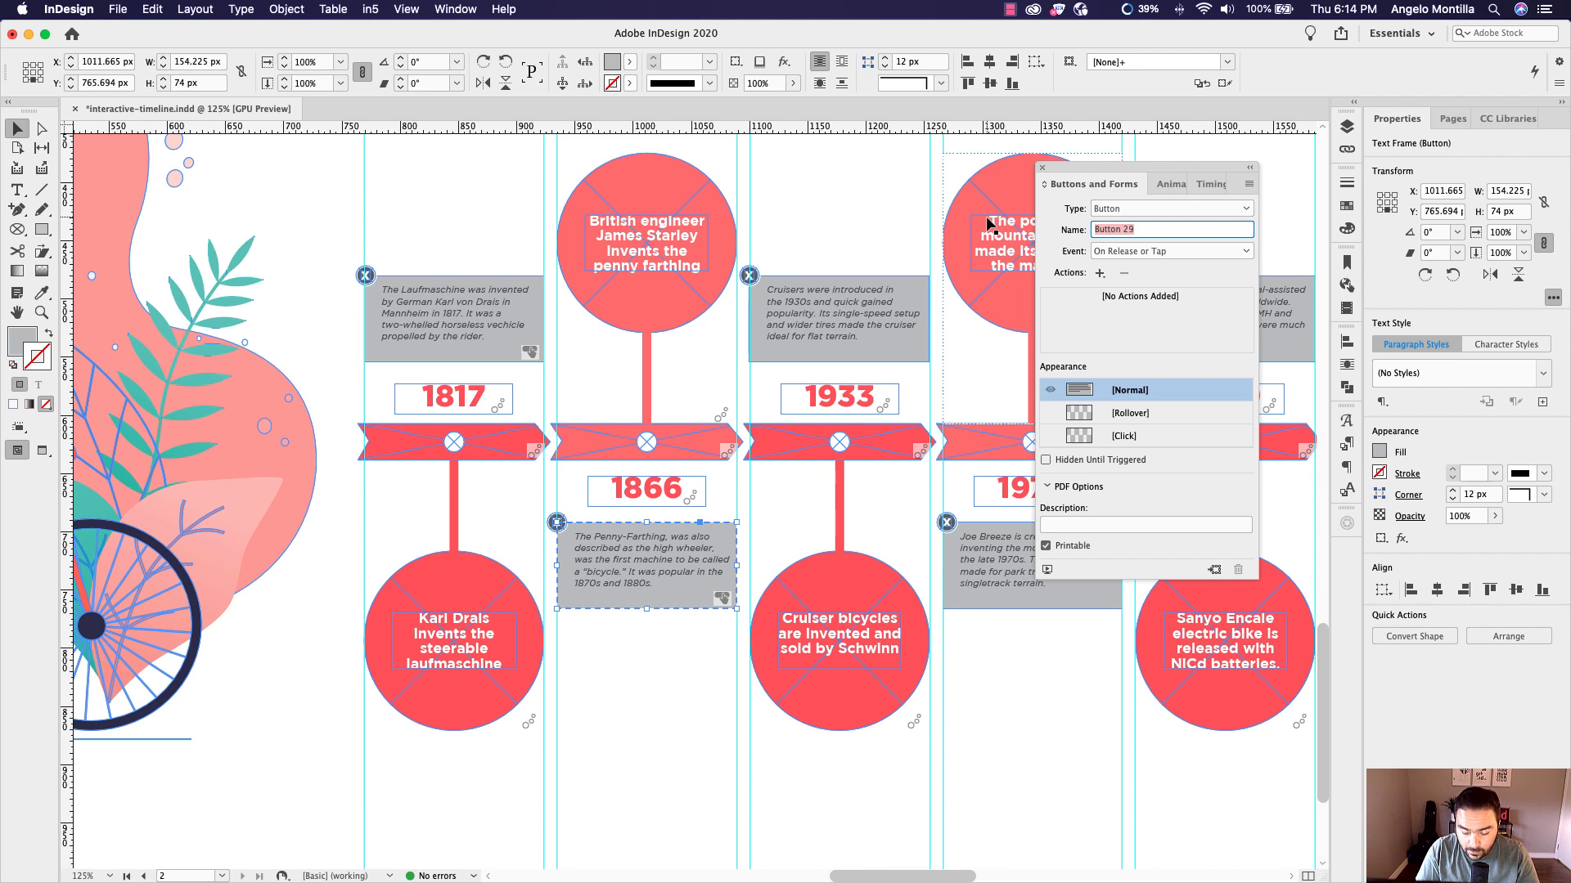
text(Pop o)
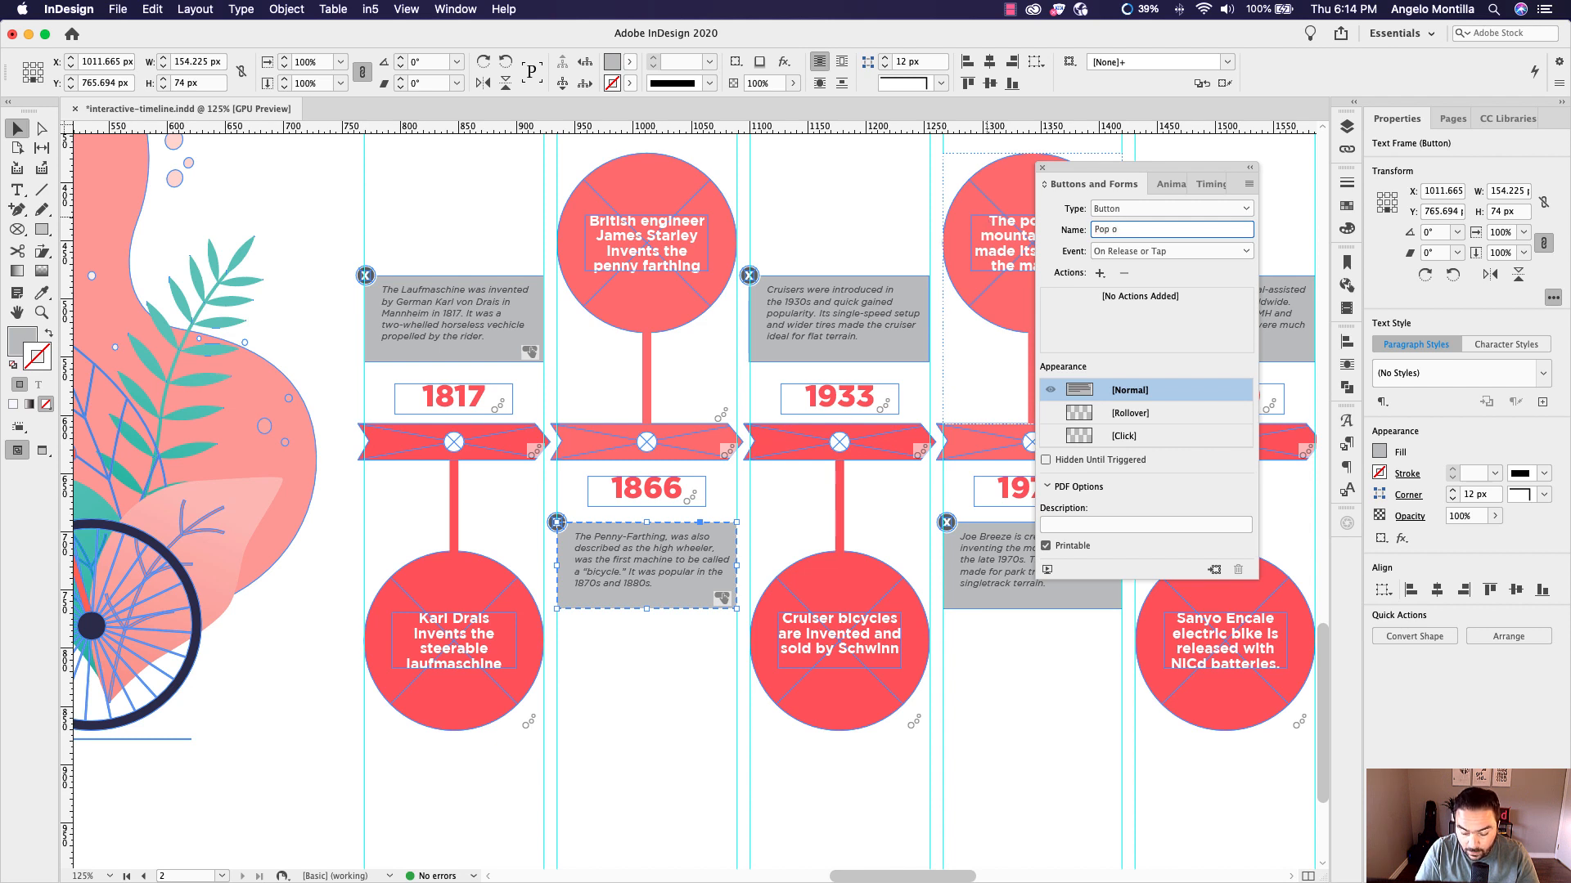
key(BackSpace)
key(BackSpace)
key(BackSpace)
key(BackSpace)
key(BackSpace)
key(BackSpace)
key(BackSpace)
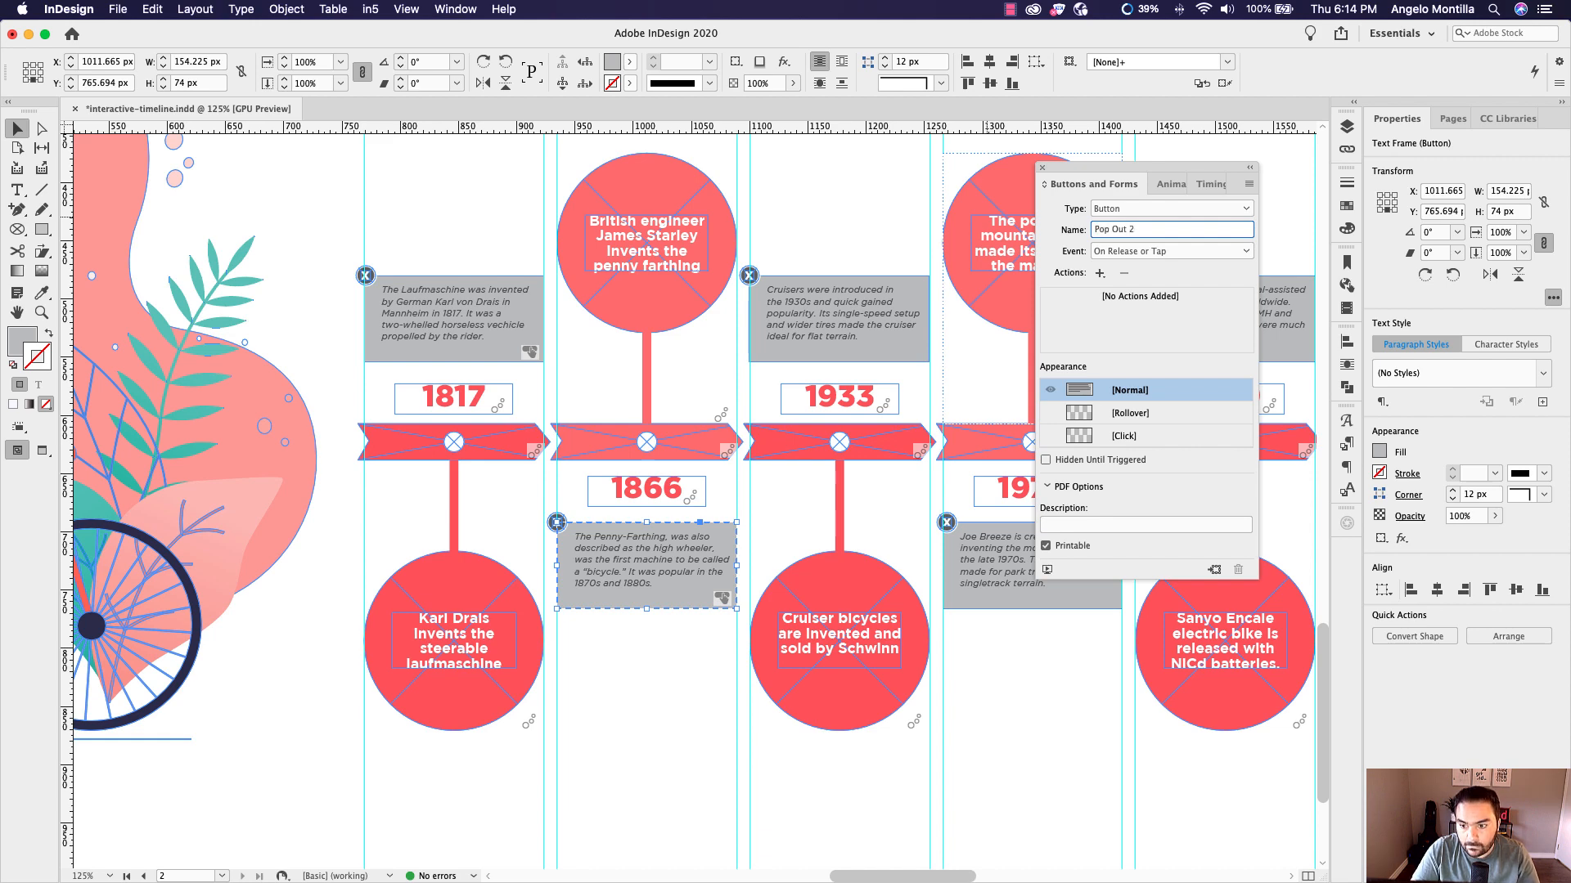
click(1046, 460)
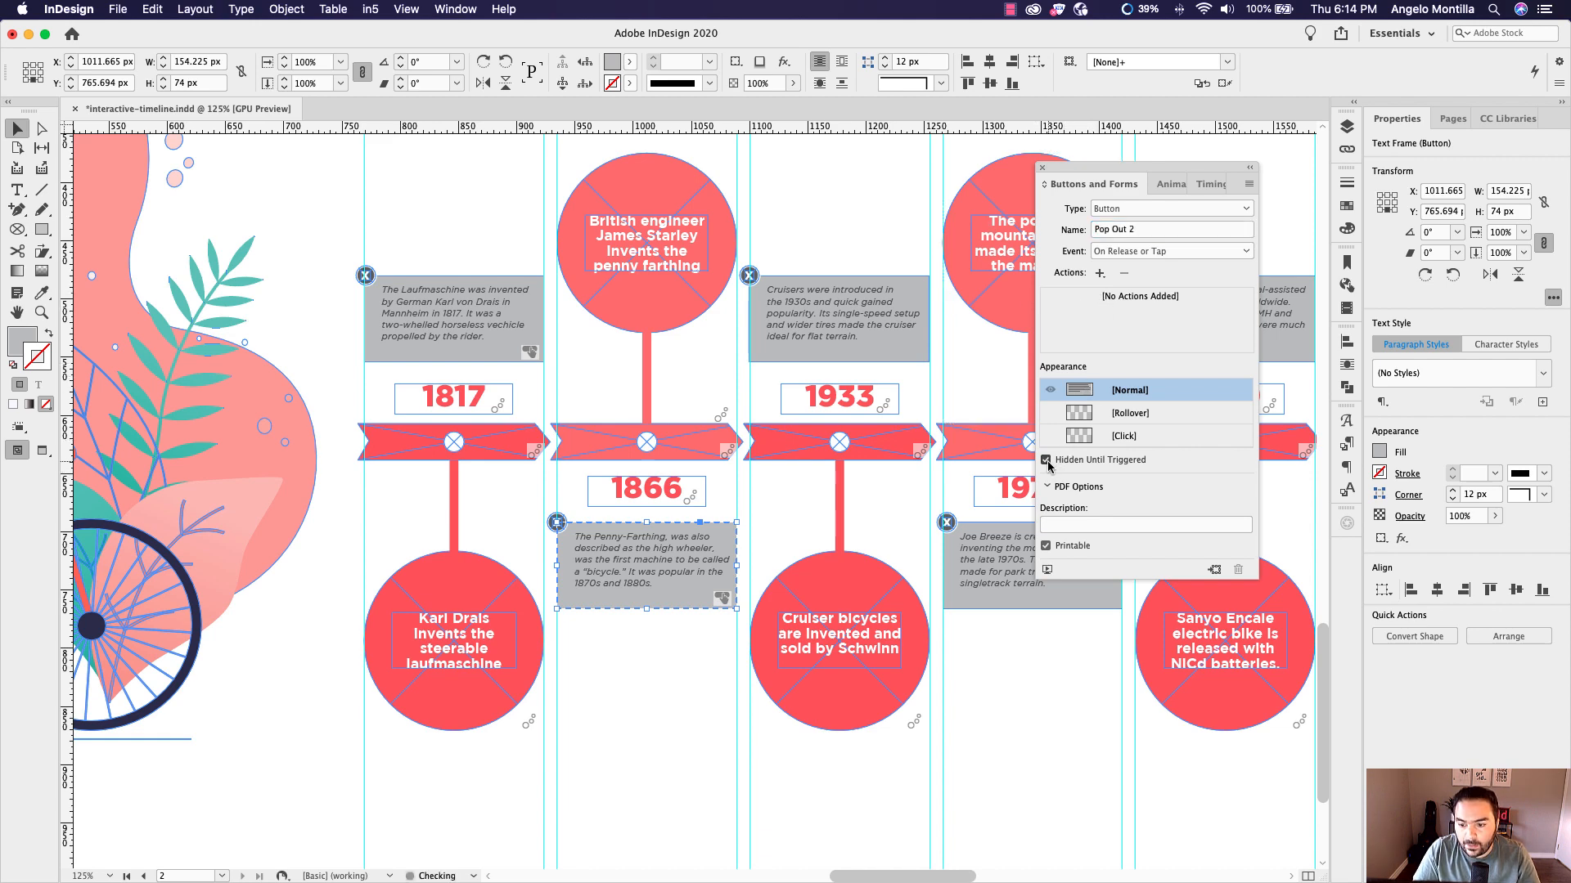
Convert the 1933 description box to a button named Pop Out 3 and set it to Hidden Until Triggered
click(839, 344)
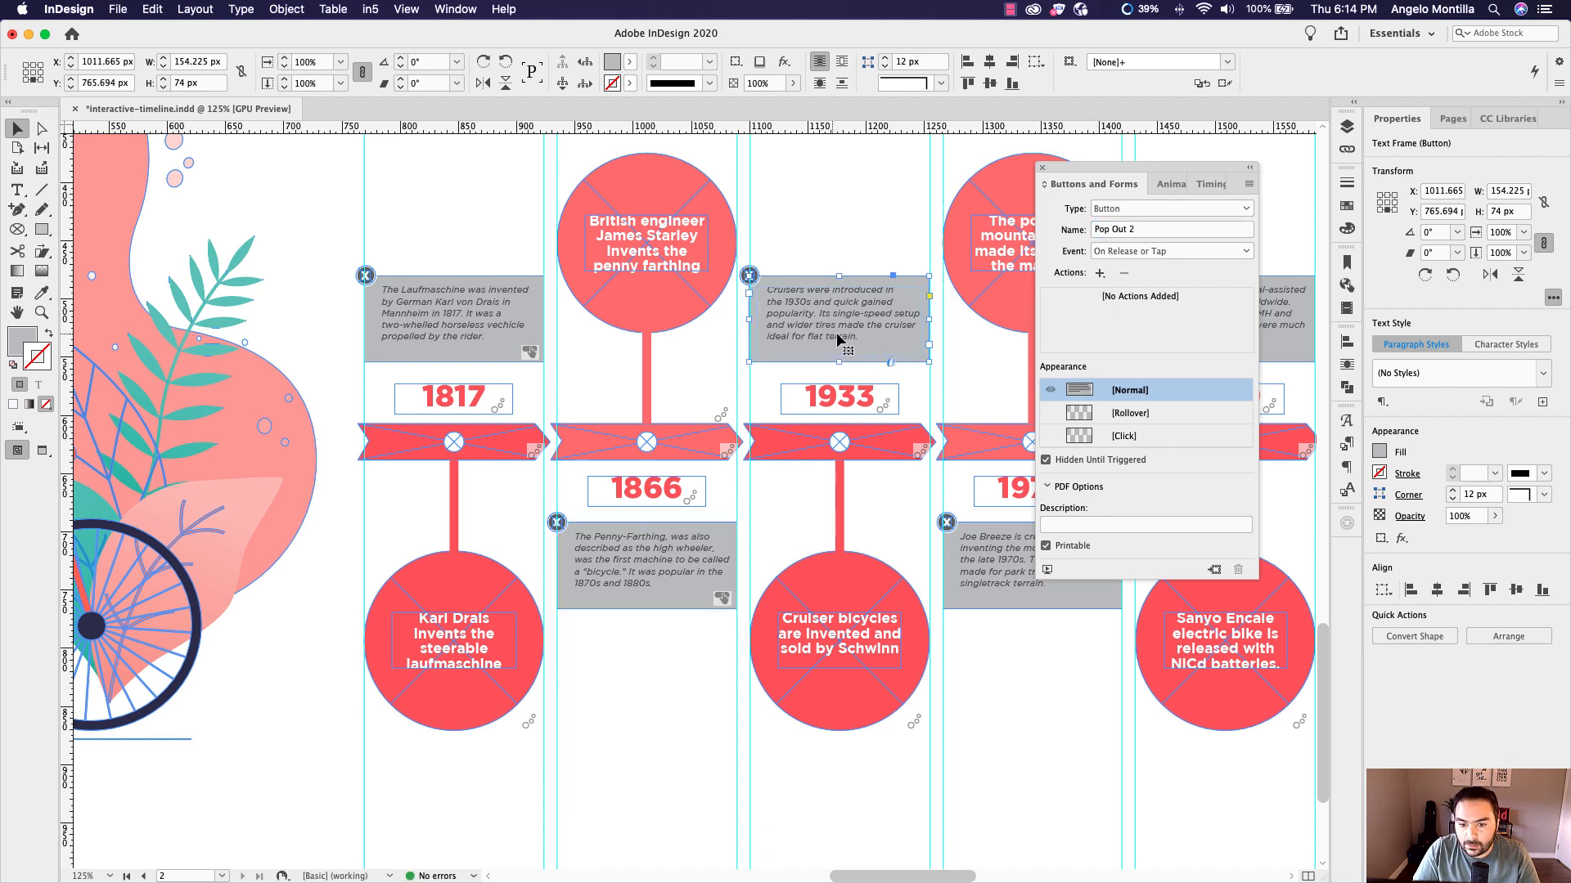
click(1168, 210)
click(1153, 231)
click(1090, 230)
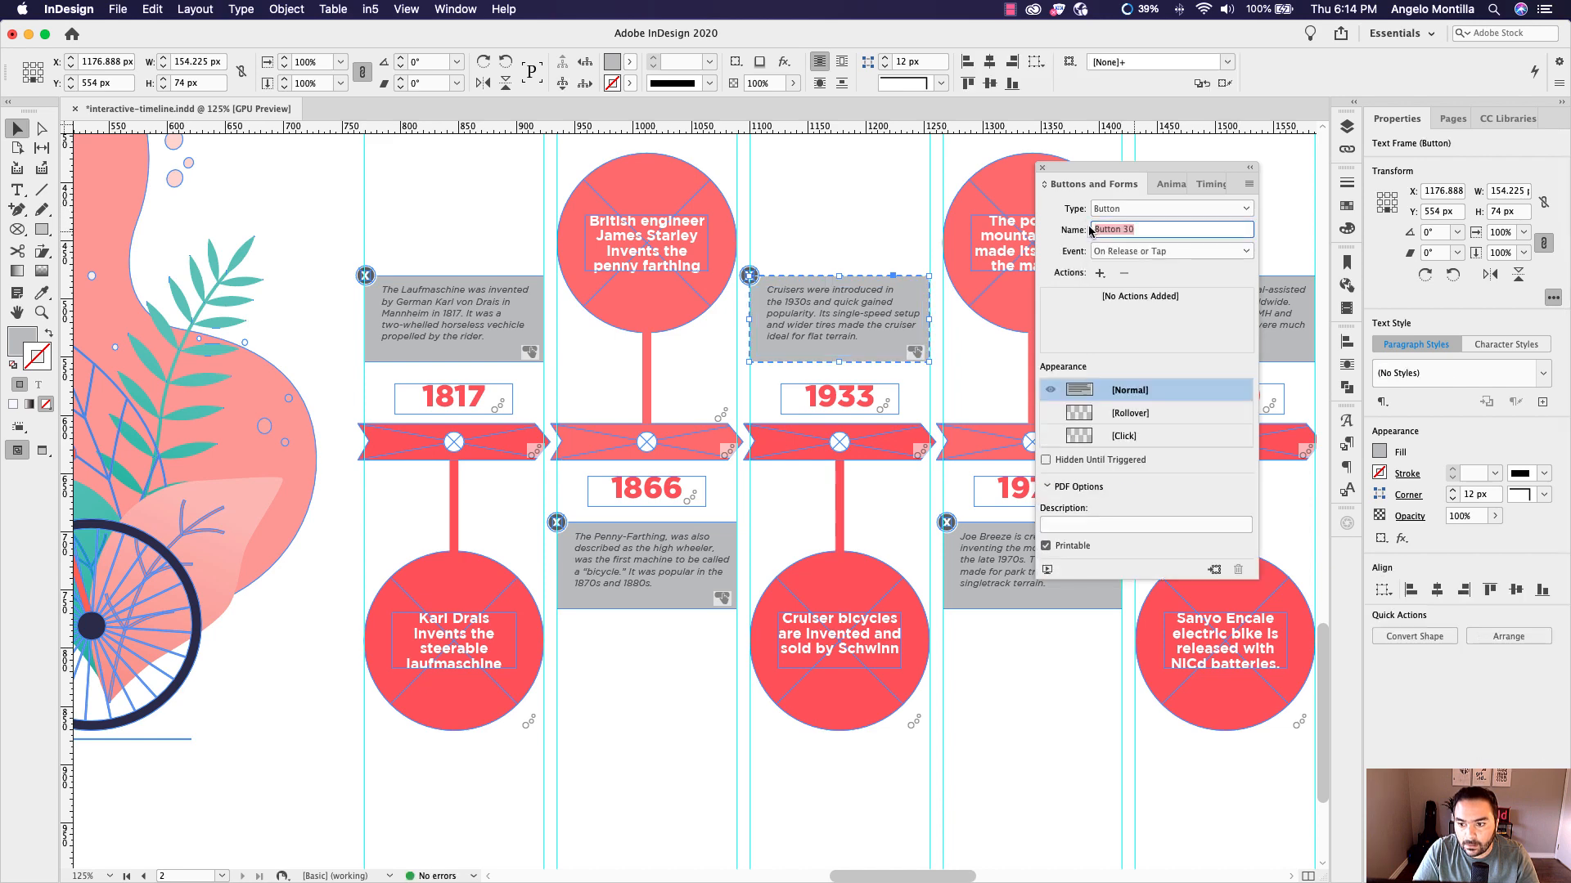
text(Pop Out 3)
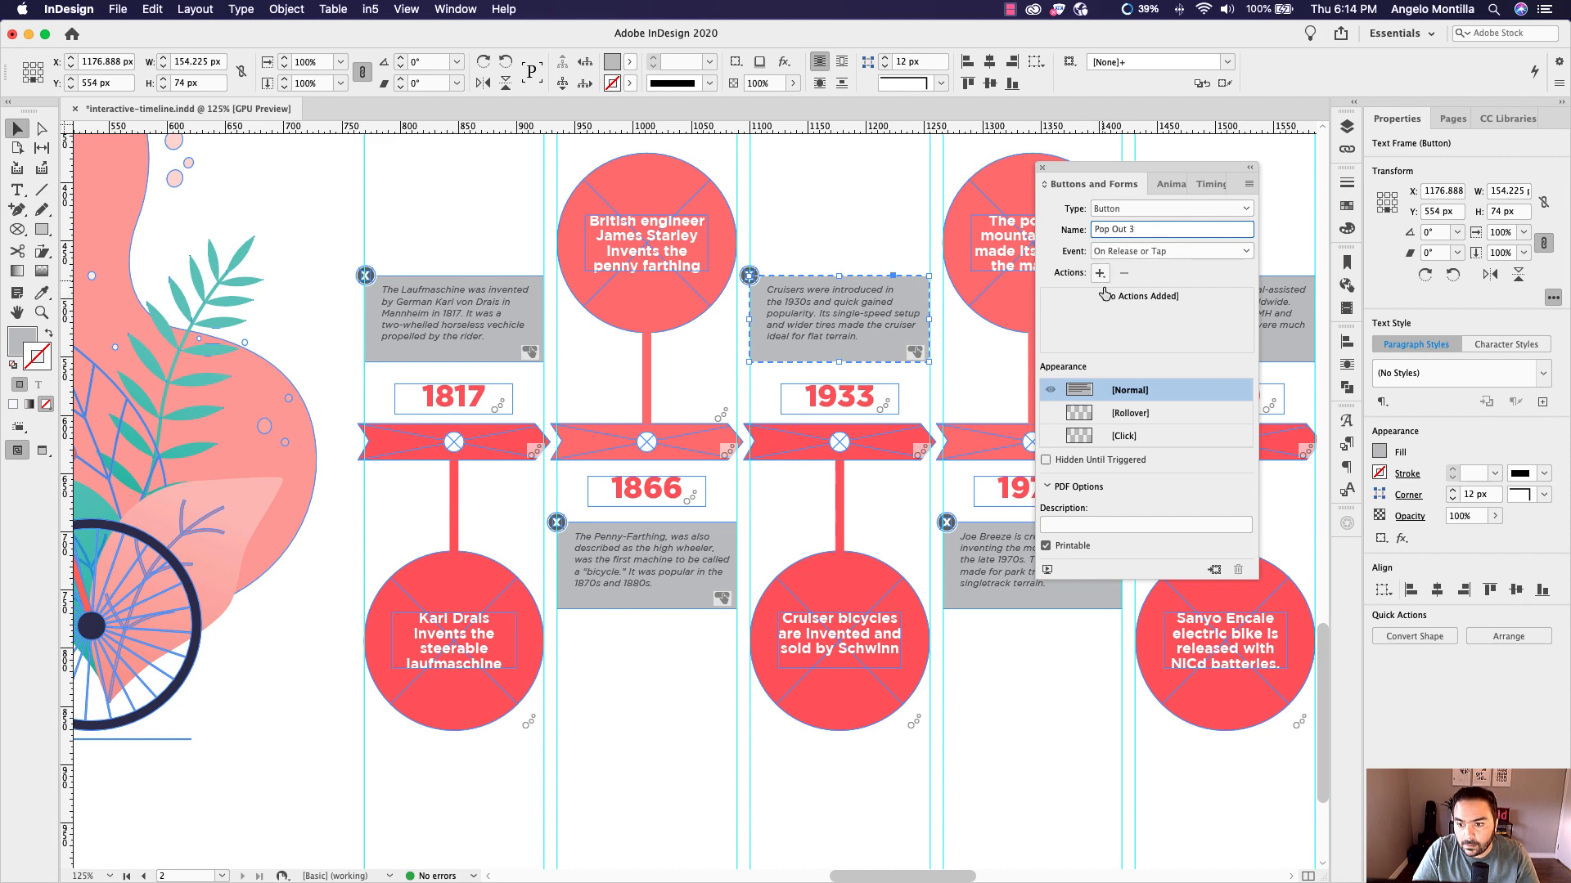
key(Return)
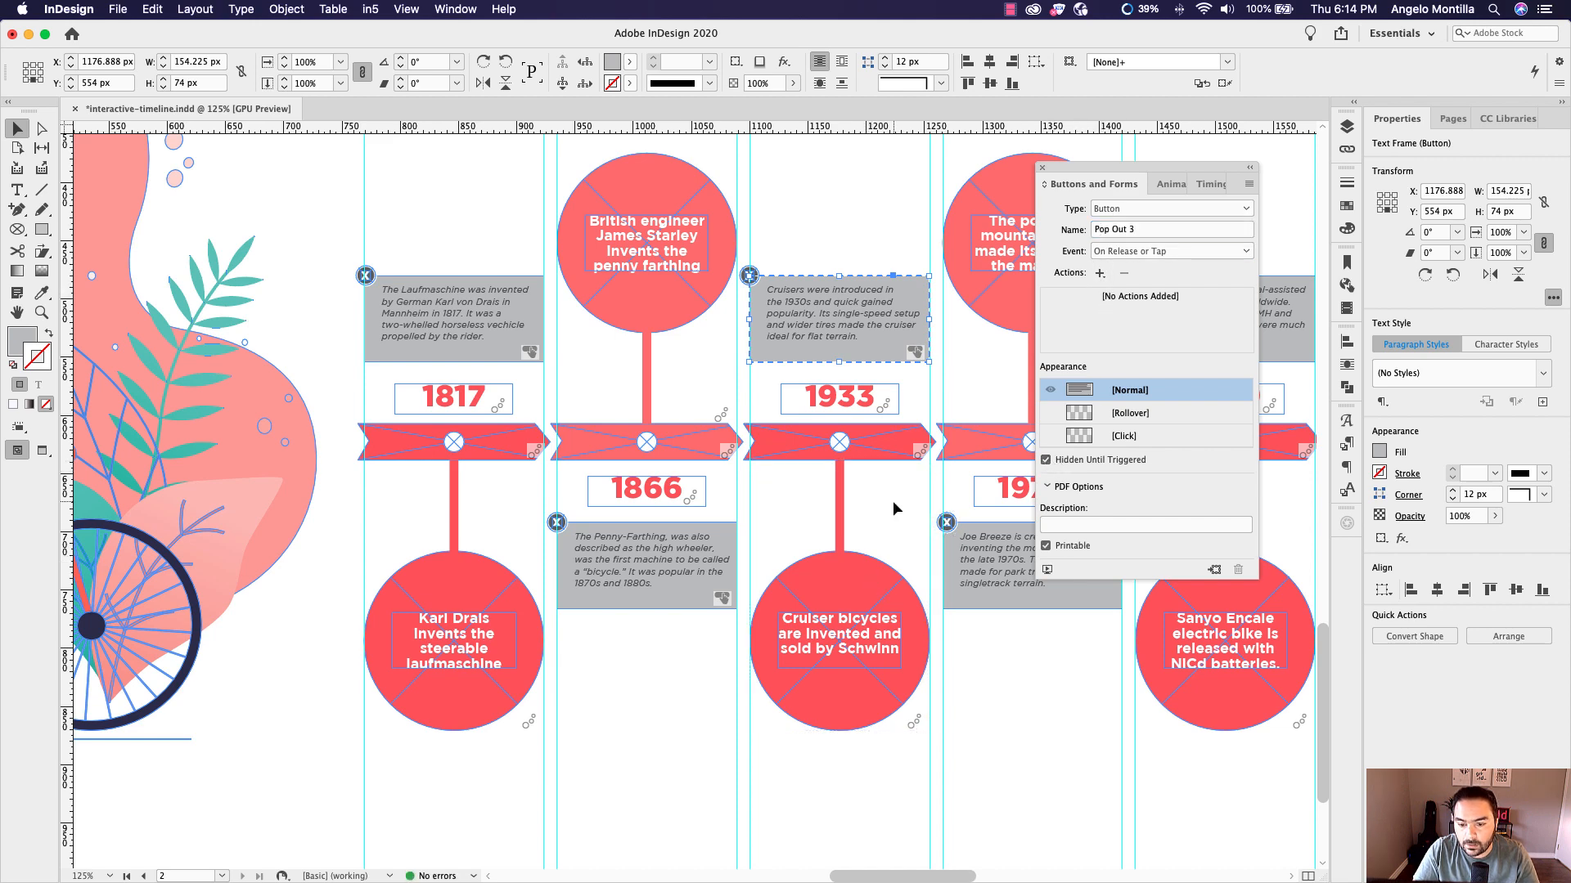
Convert the 1979 description box to a button named Pop Out 4 and set it to Hidden Until Triggered
click(891, 501)
scroll(713, 492, right, 5)
click(807, 532)
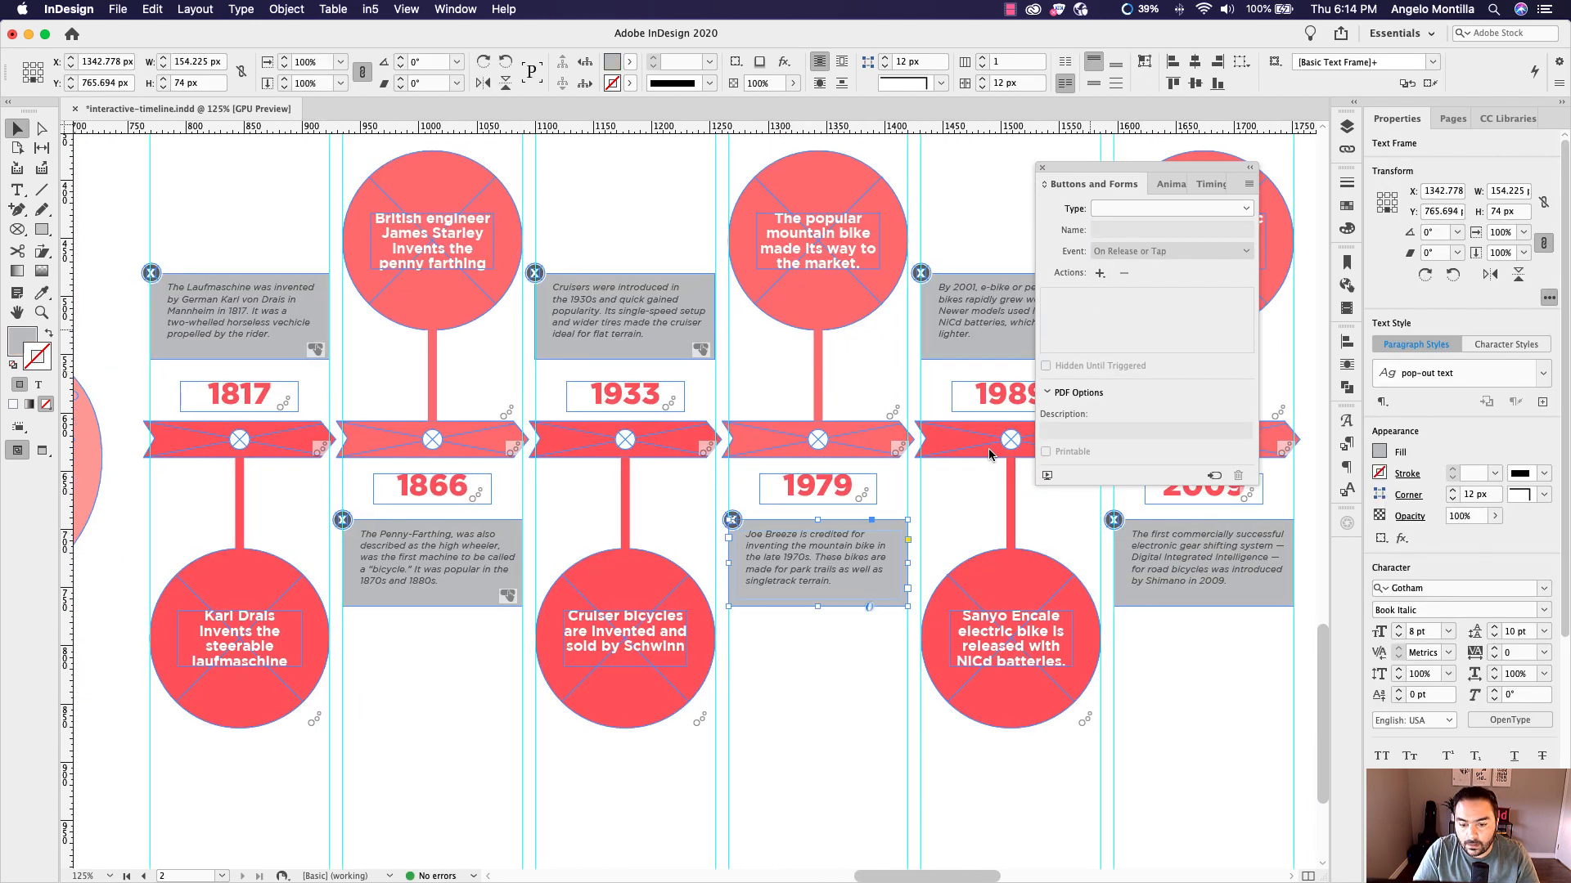
click(1245, 210)
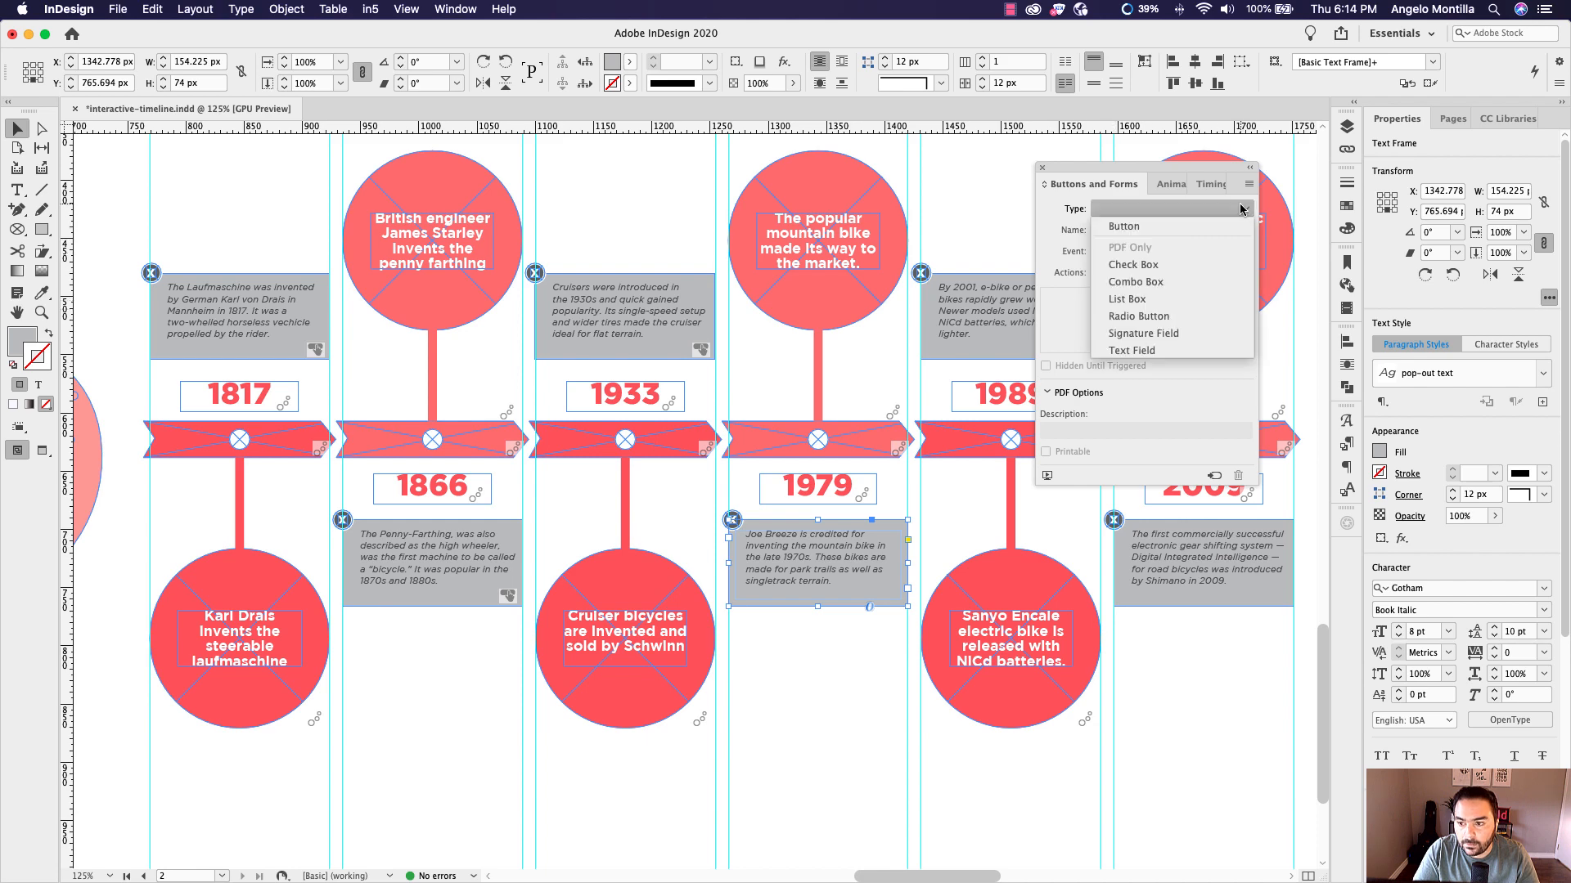
click(1169, 229)
triple_click(1129, 232)
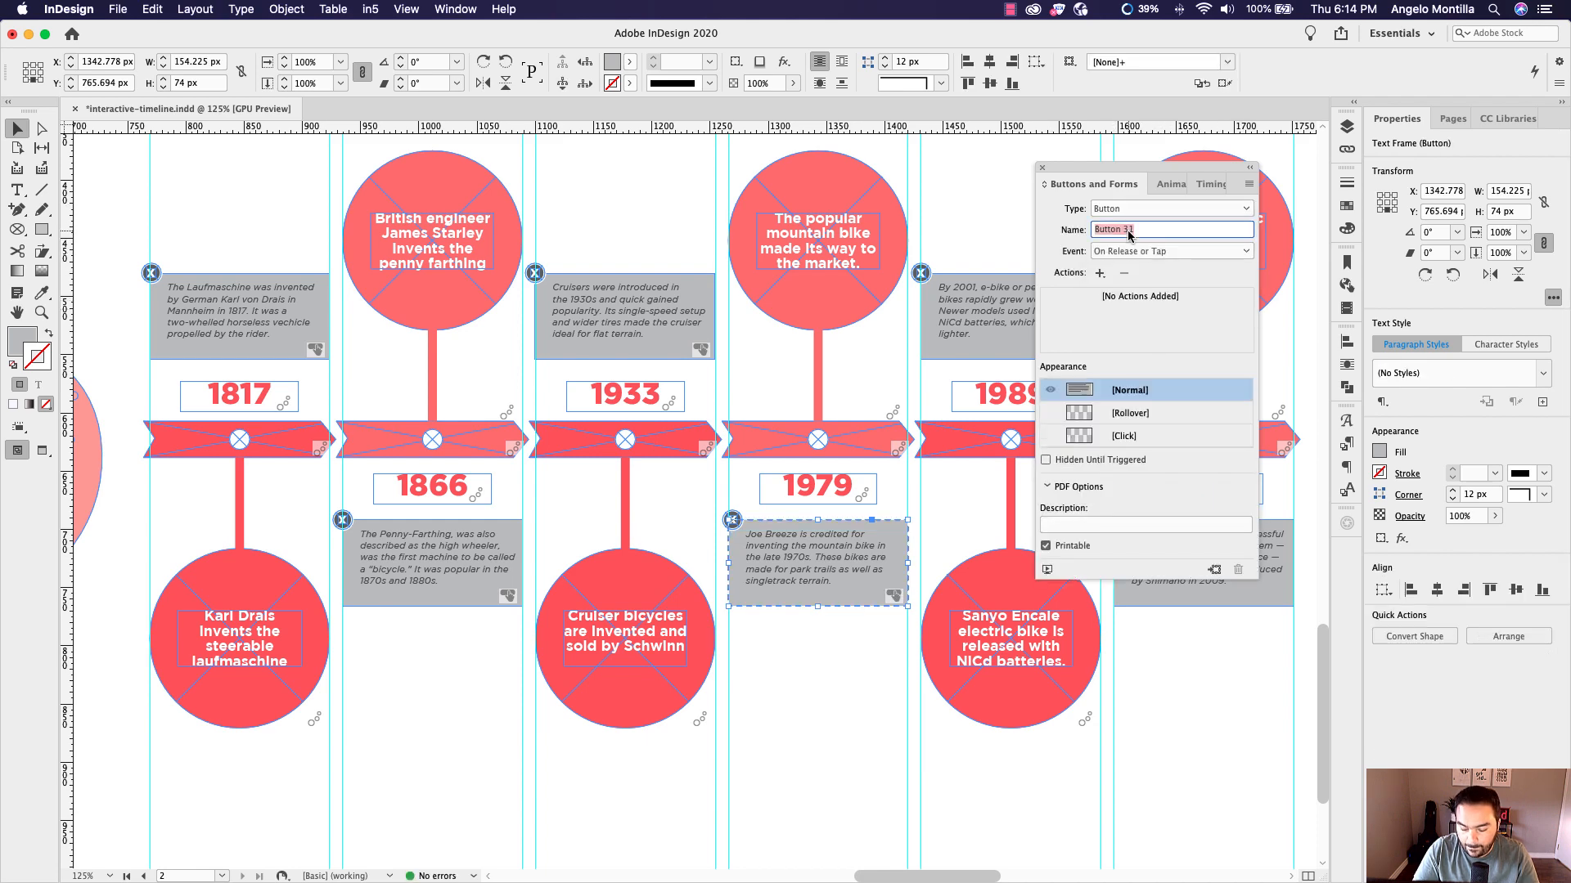
text(pop Out 4)
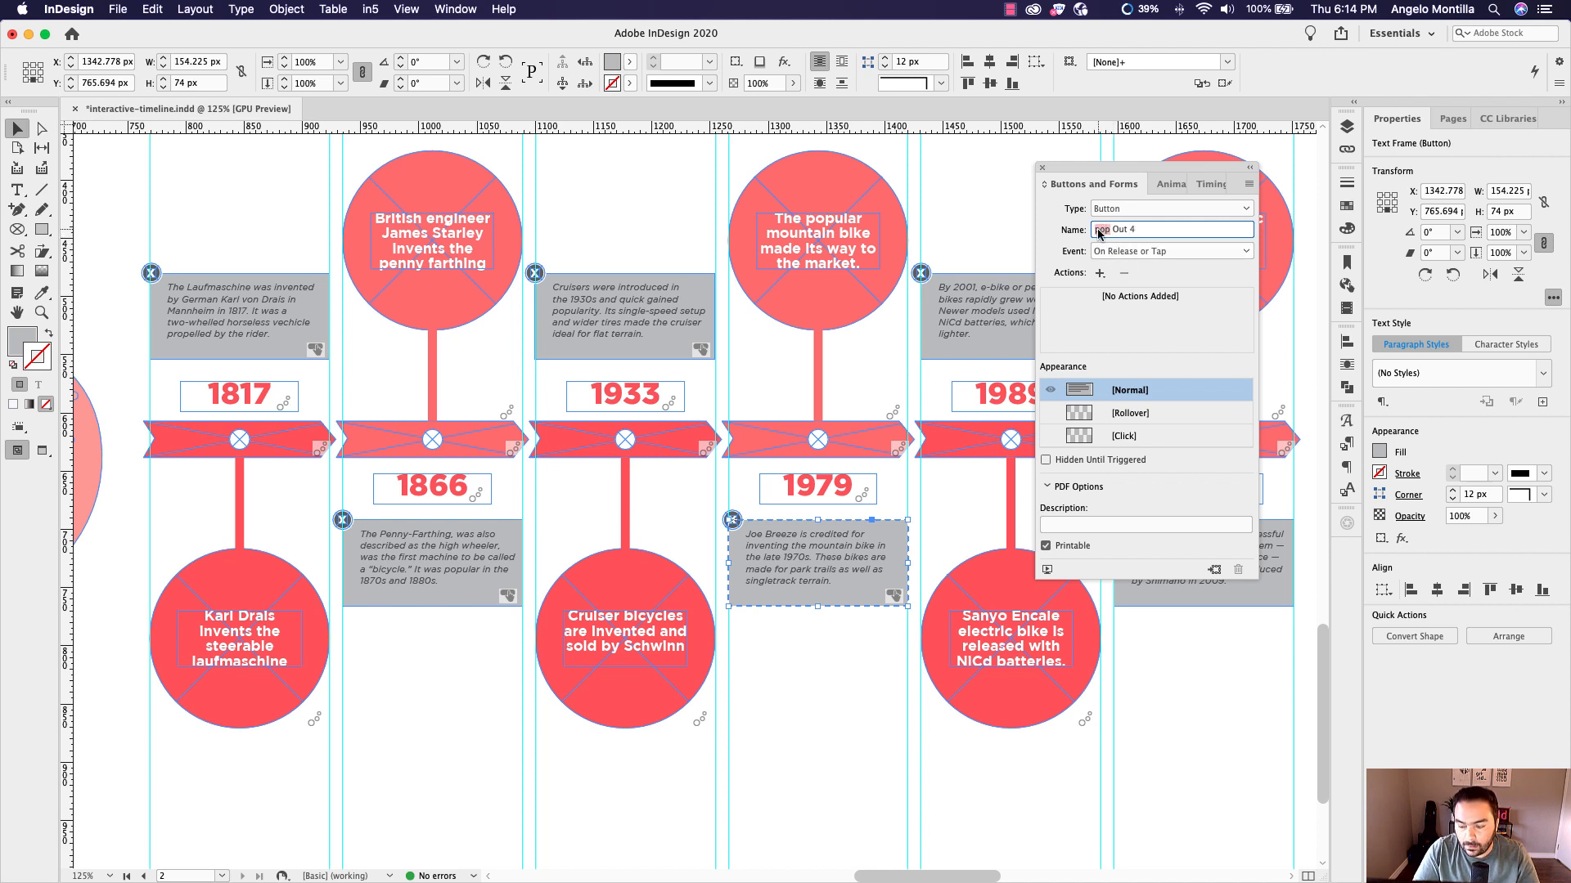
text(P)
click(1045, 460)
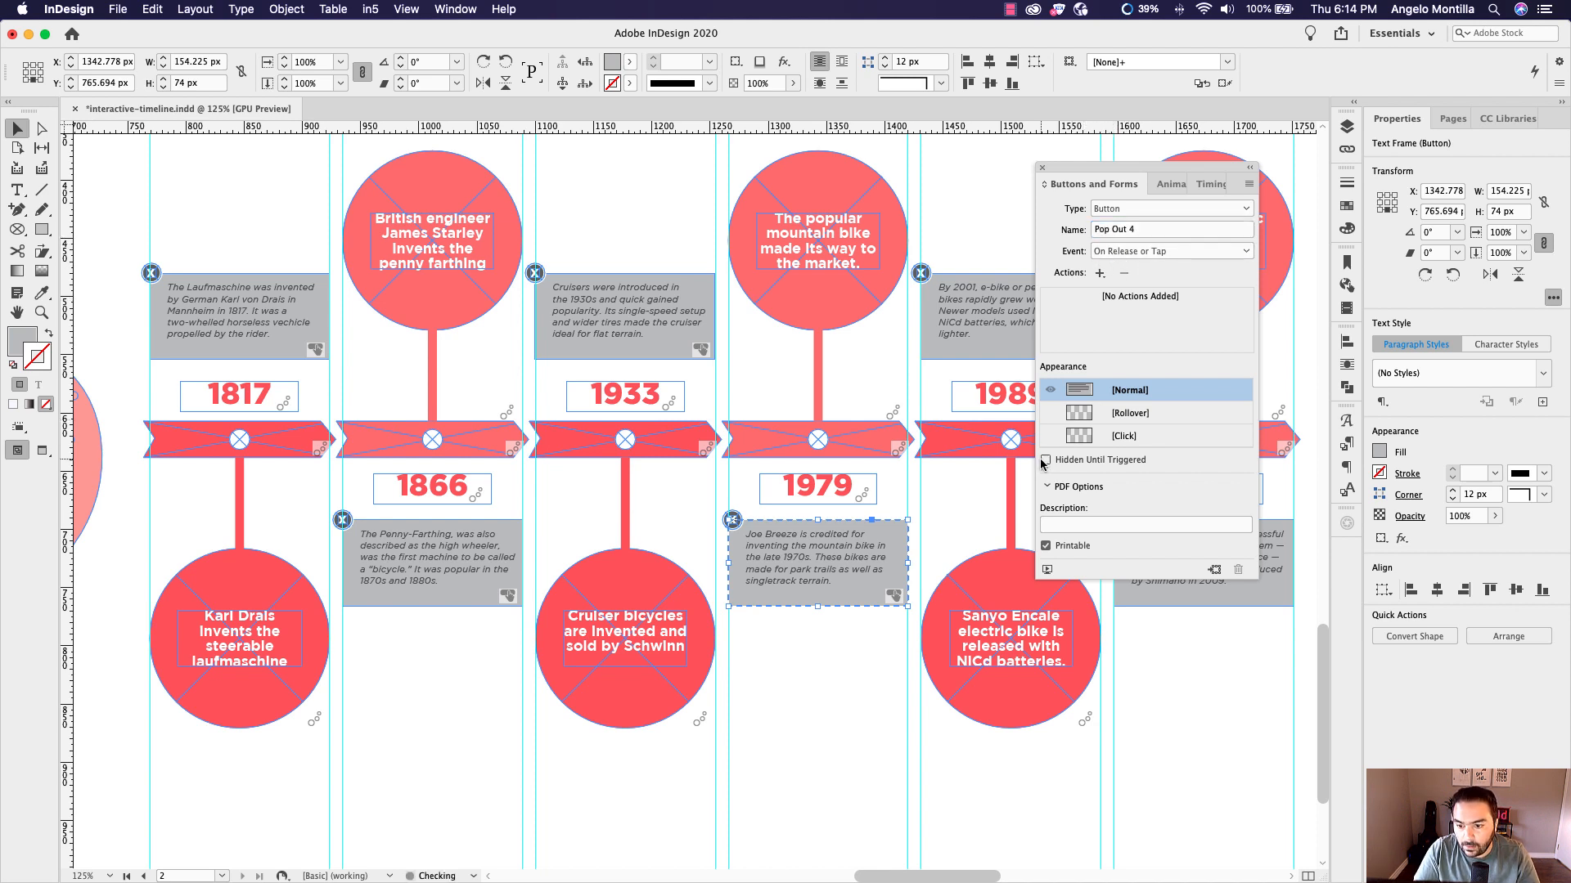
Convert the 1989 description box to a button named Pop Out 5 and set it to Hidden Until Triggered
click(980, 271)
drag(980, 271, 736, 282)
click(739, 302)
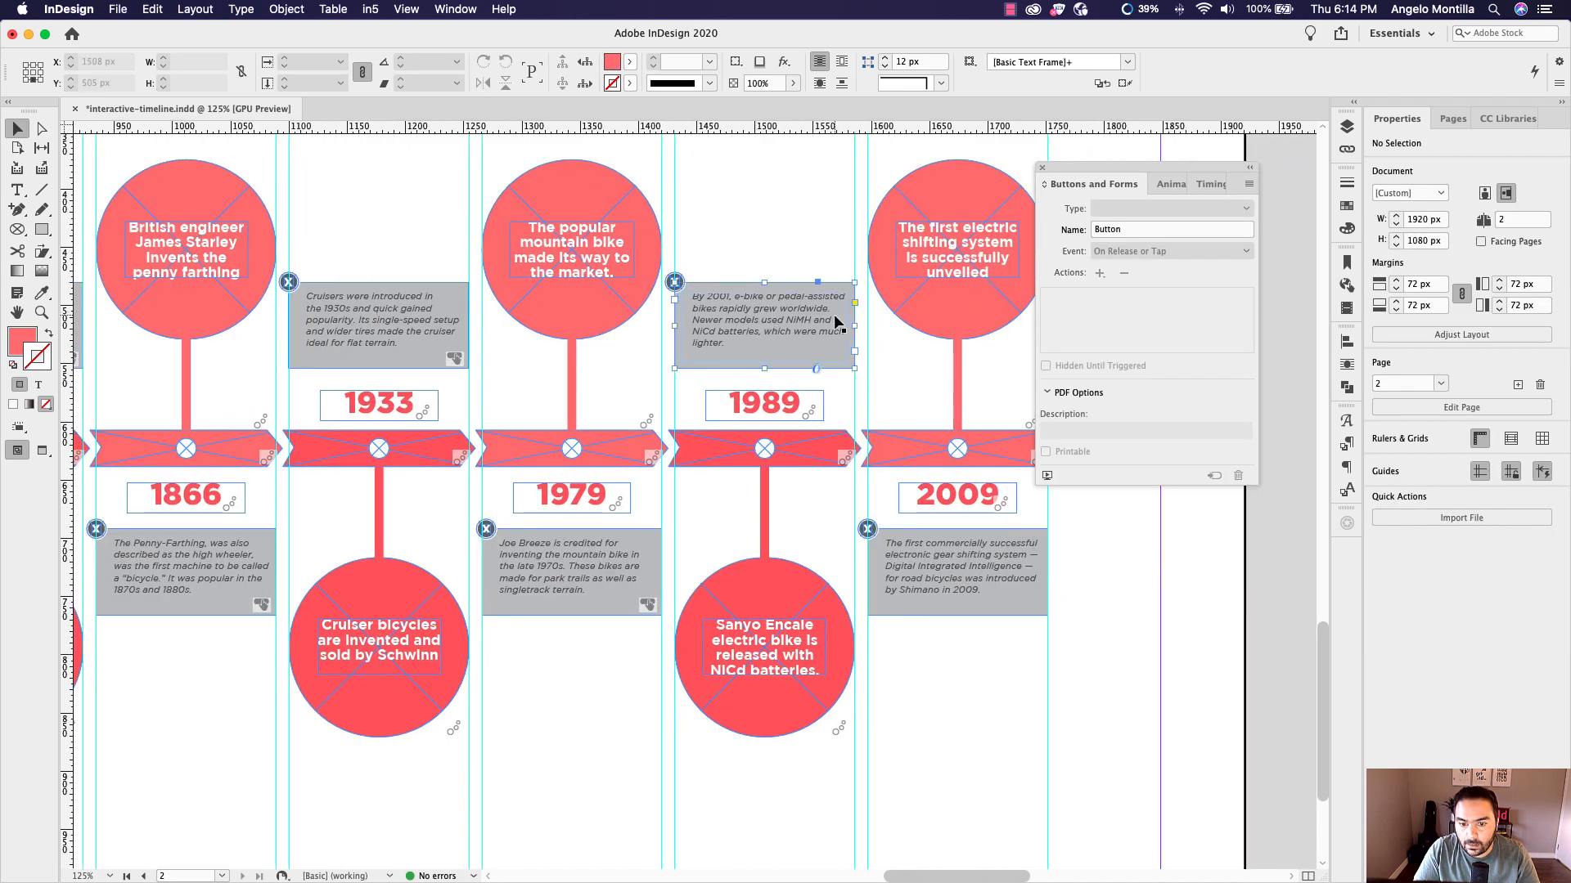
click(1239, 213)
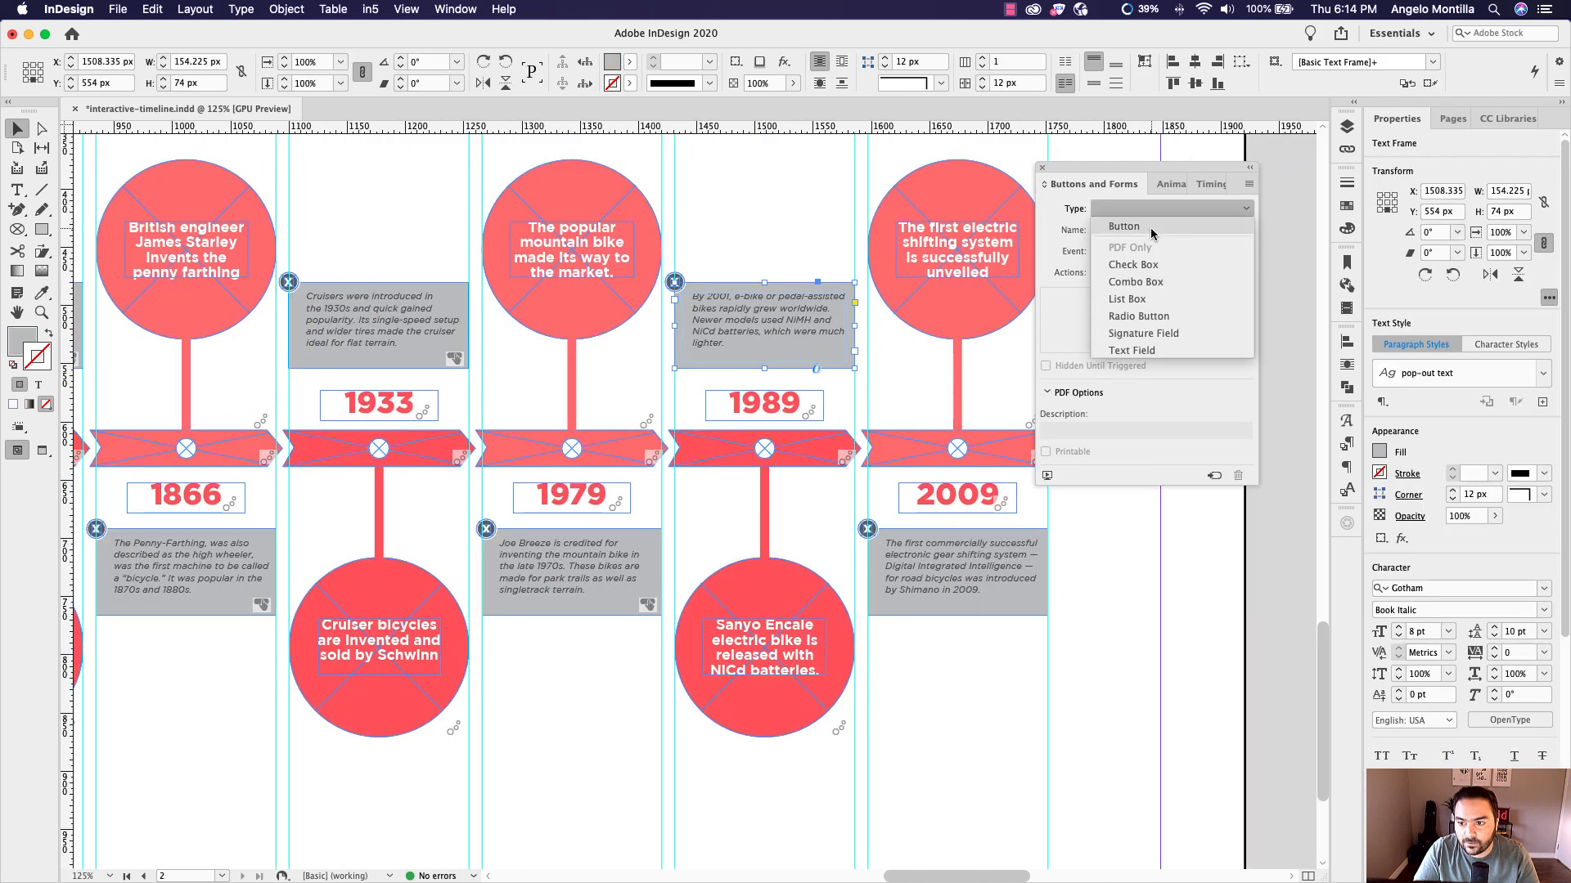
click(1146, 230)
click(1124, 231)
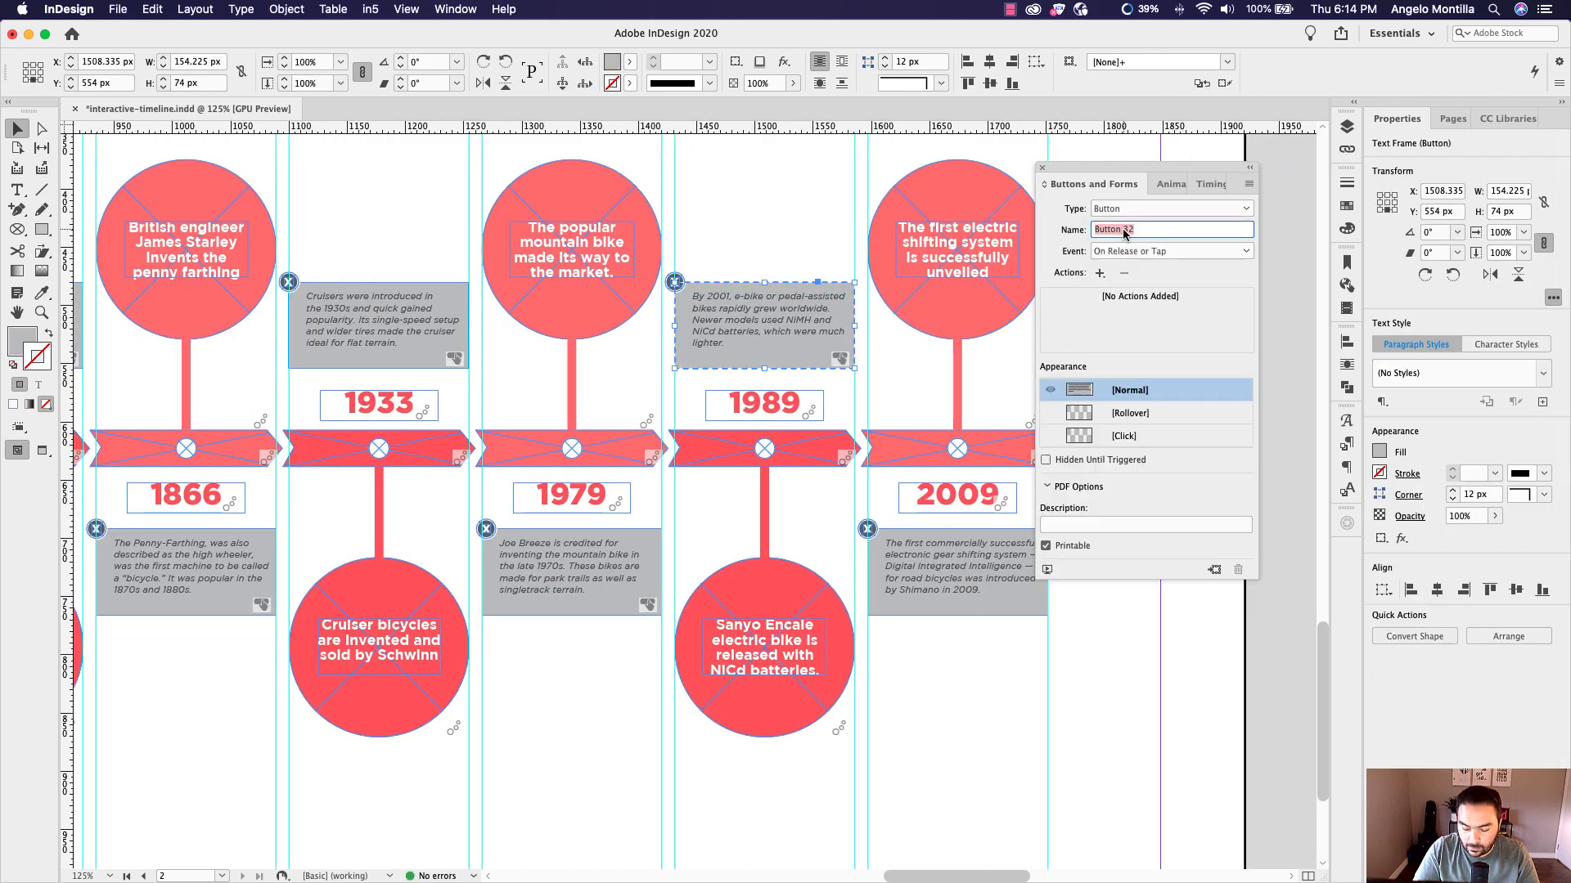
text(Pop Out 5)
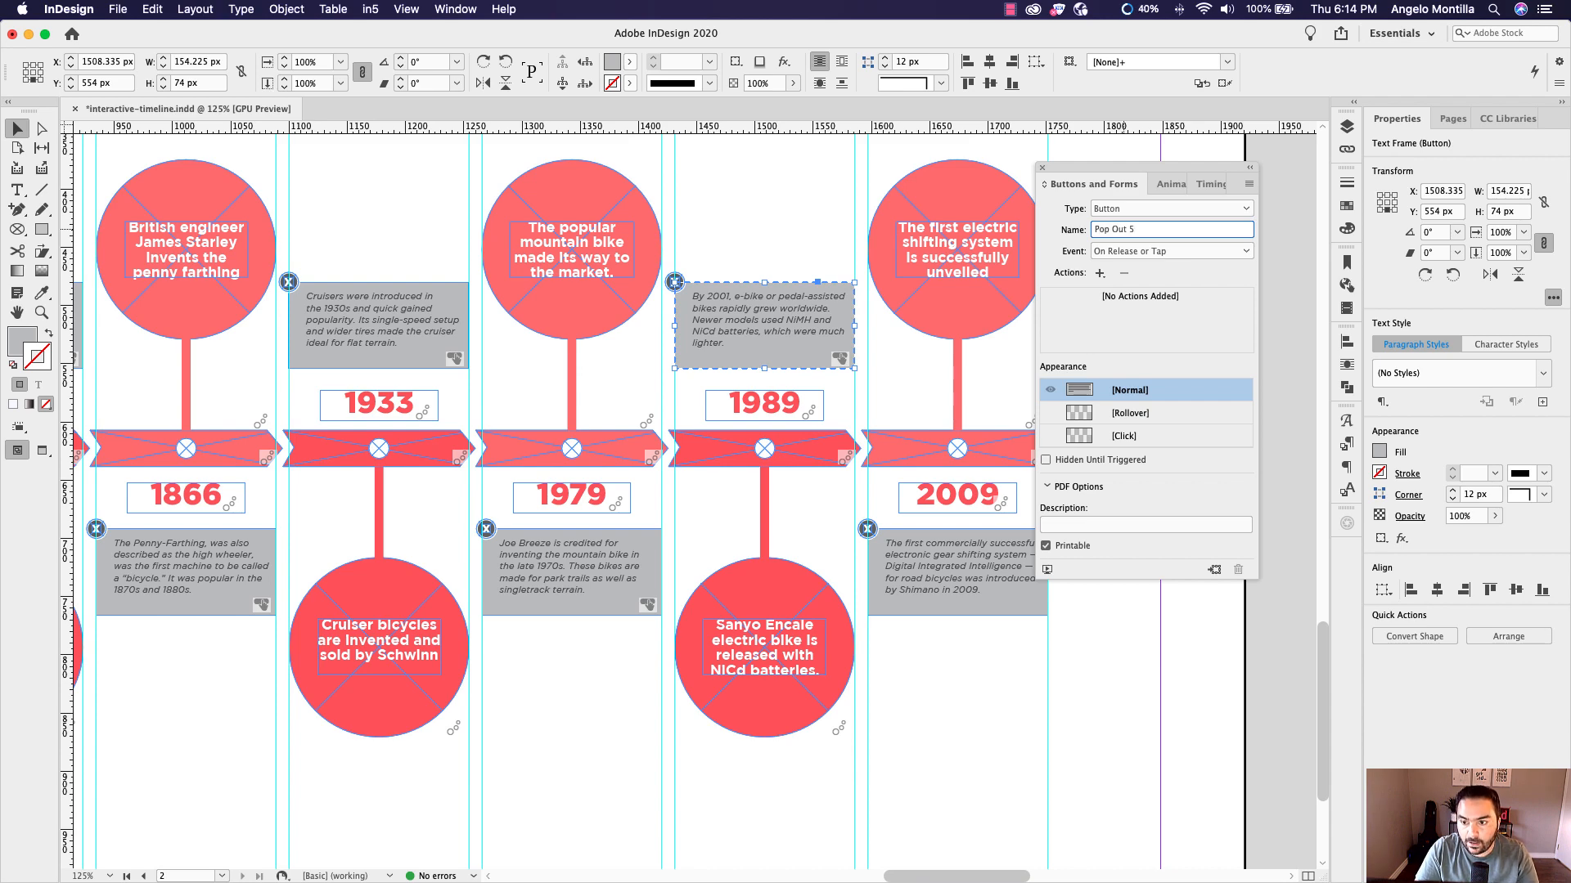
click(1046, 460)
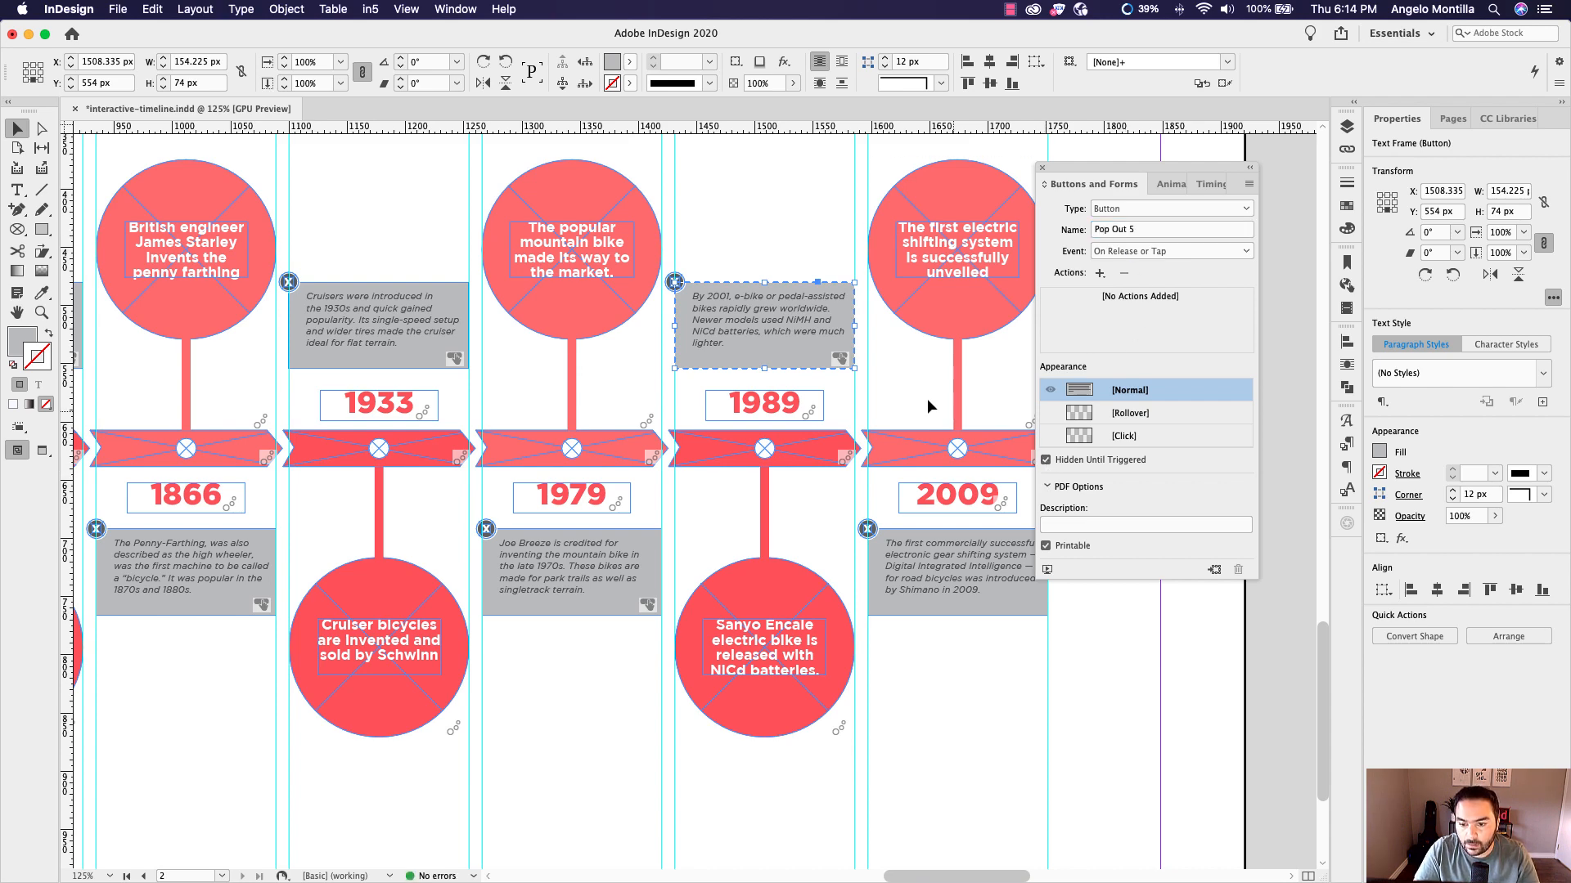
Convert the 2009 description box to a button named Pop Out 6 and set it to Hidden Until Triggered
click(924, 570)
click(1134, 211)
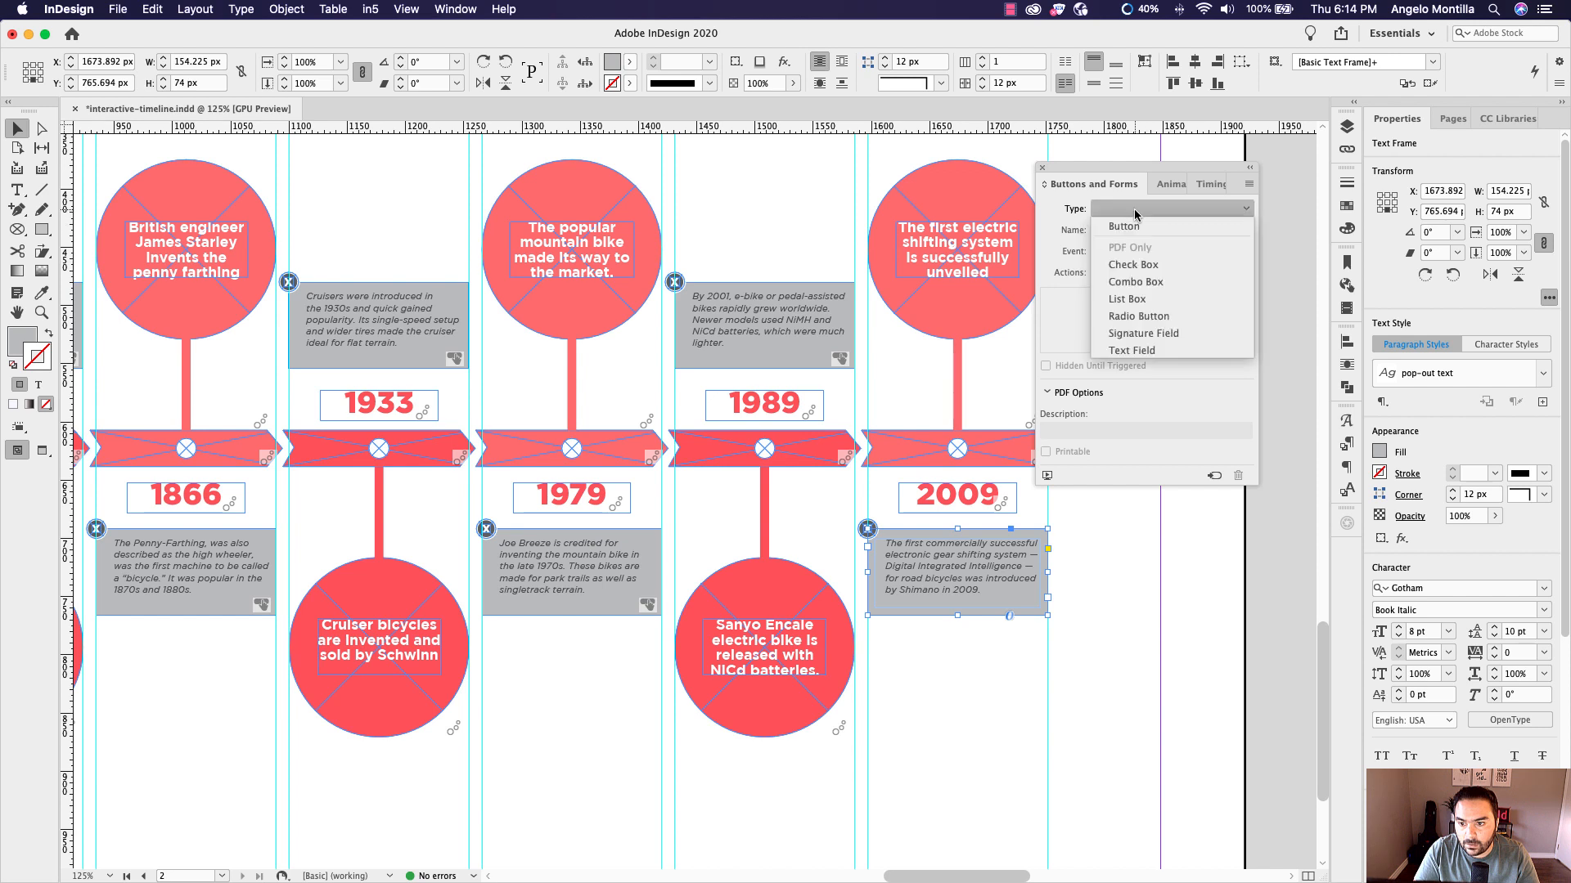
click(1134, 232)
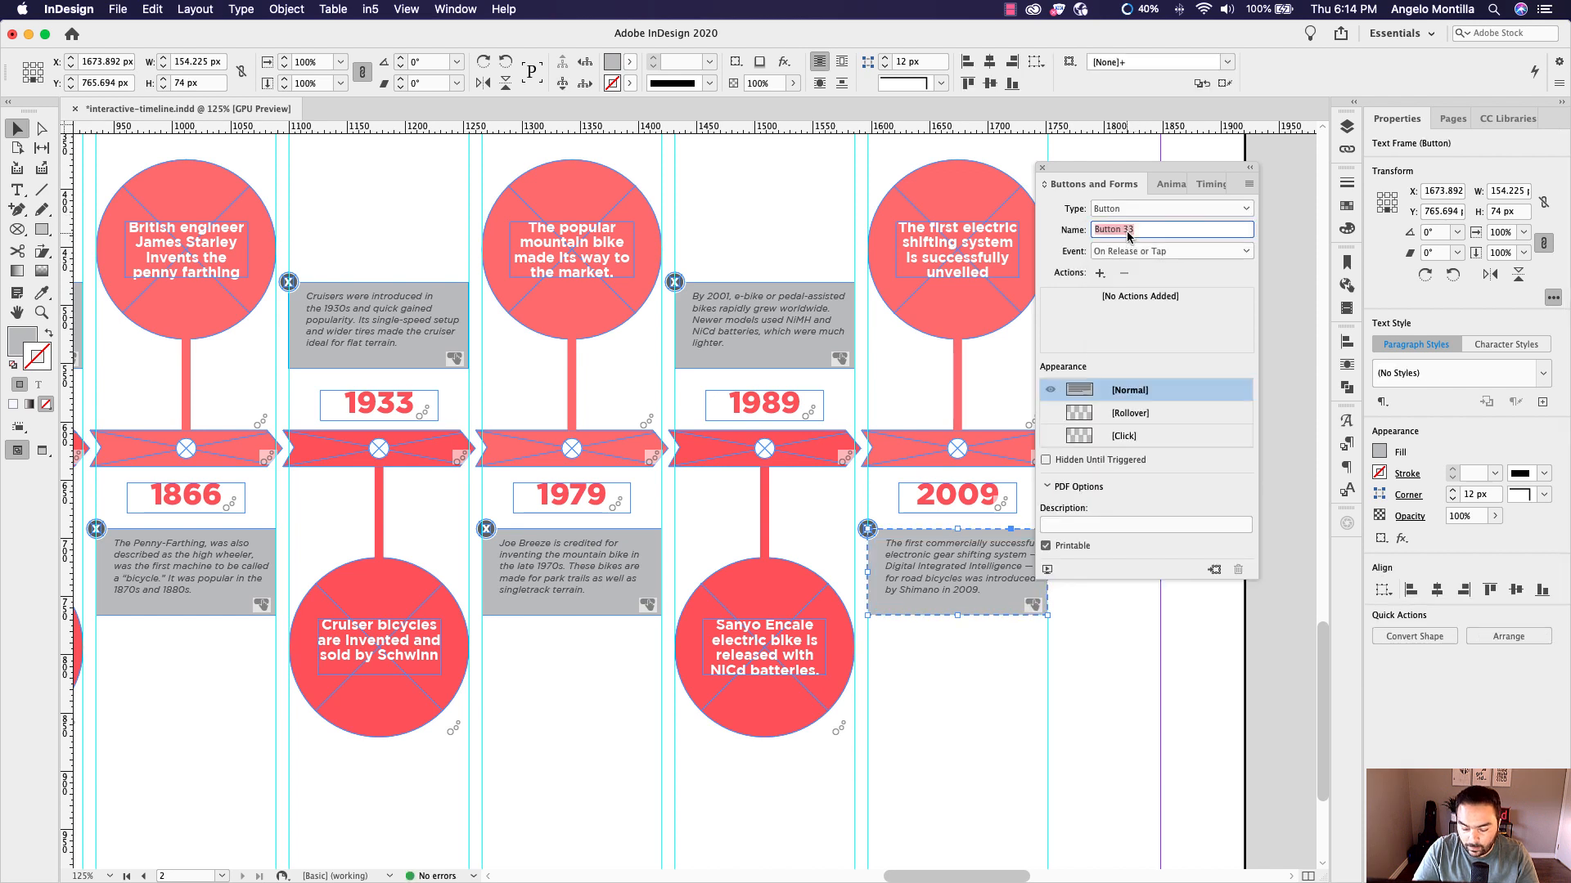
text(pop Out 6)
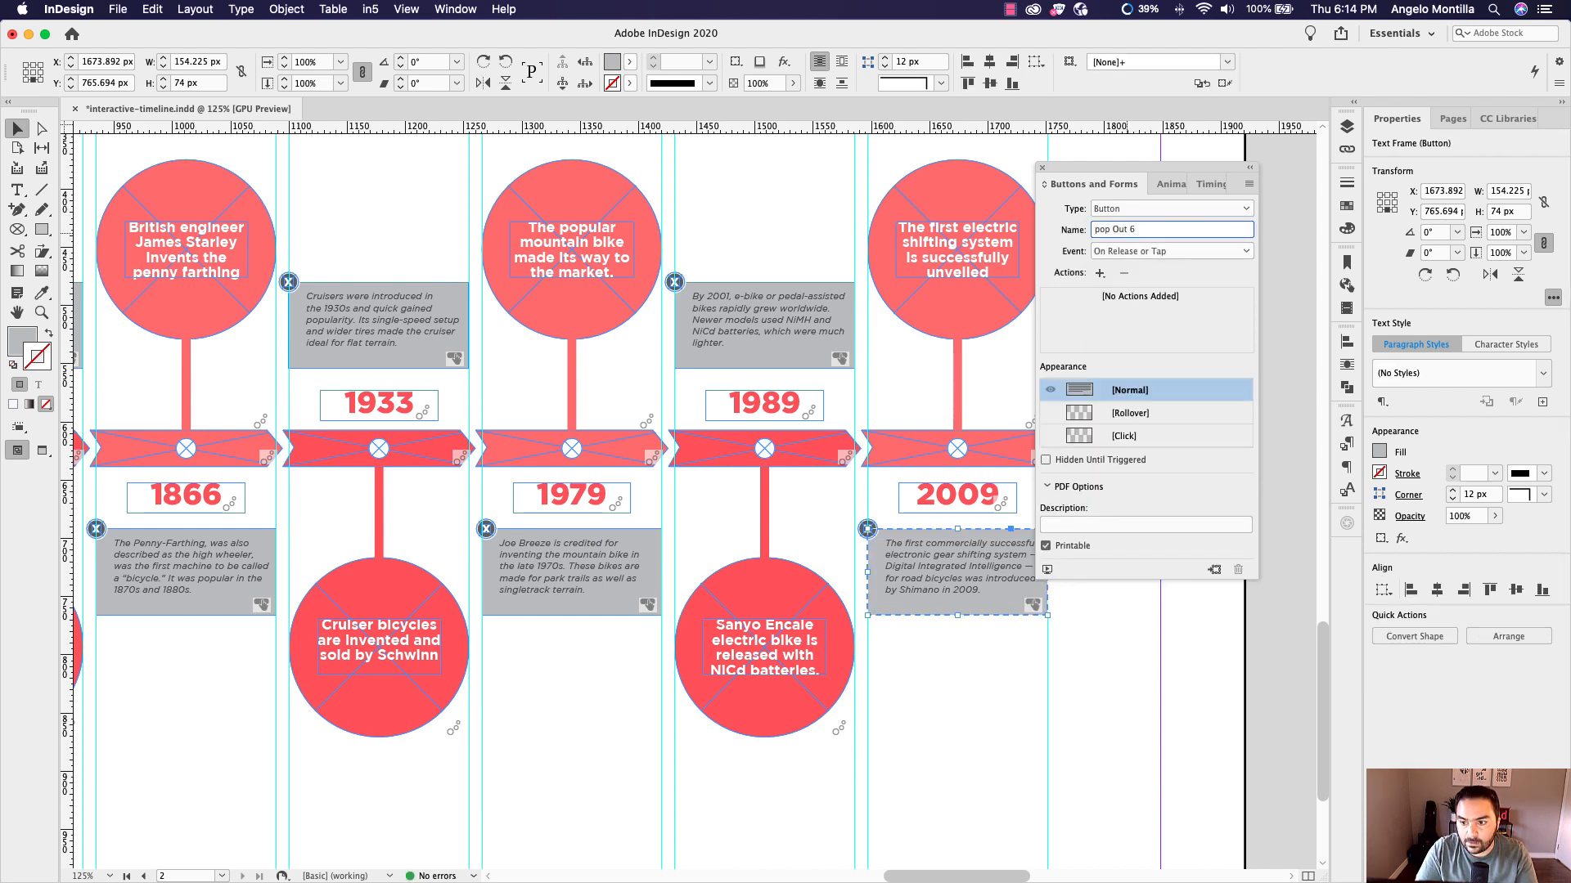
text(P)
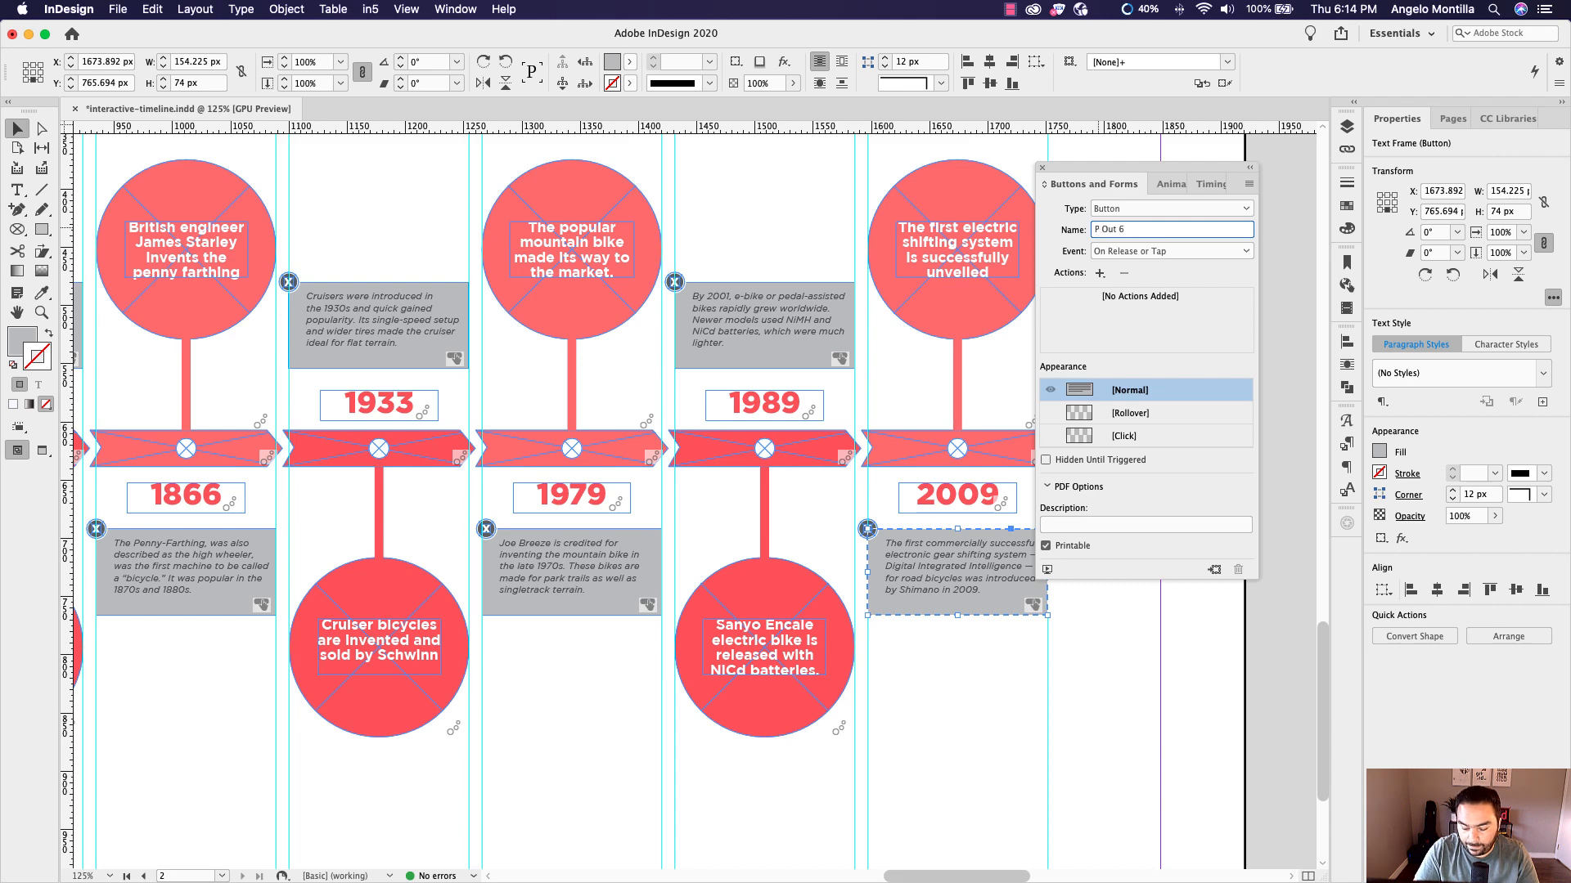
text(op)
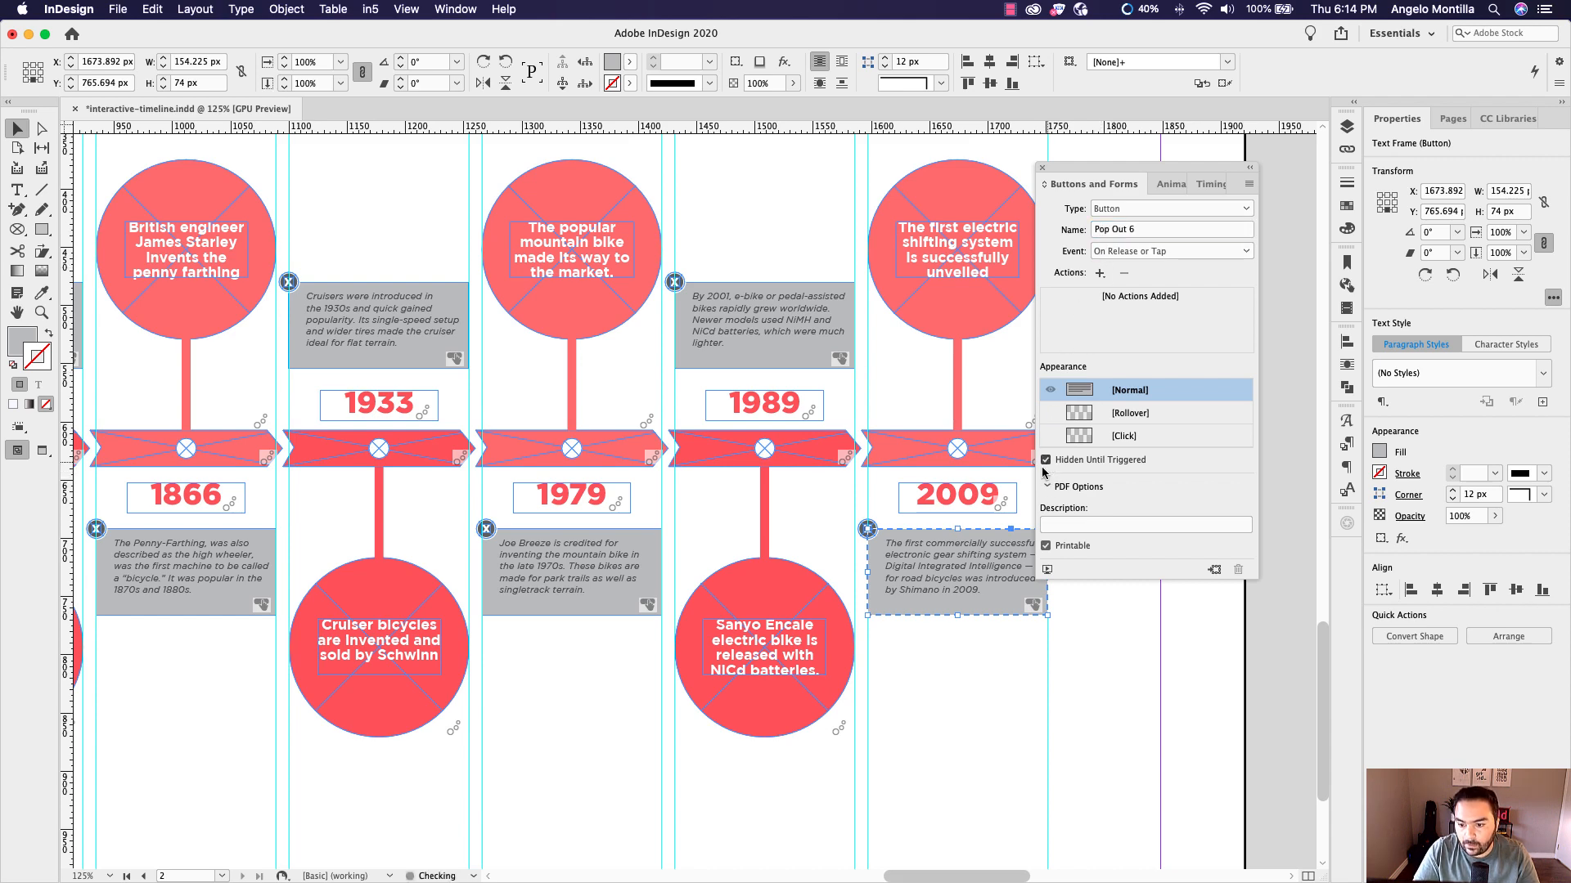
click(959, 394)
click(664, 239)
Convert the X icon on the 1817 description box to a button named Close-1 and set it to Hidden Until Triggered
scroll(573, 246, left, 10)
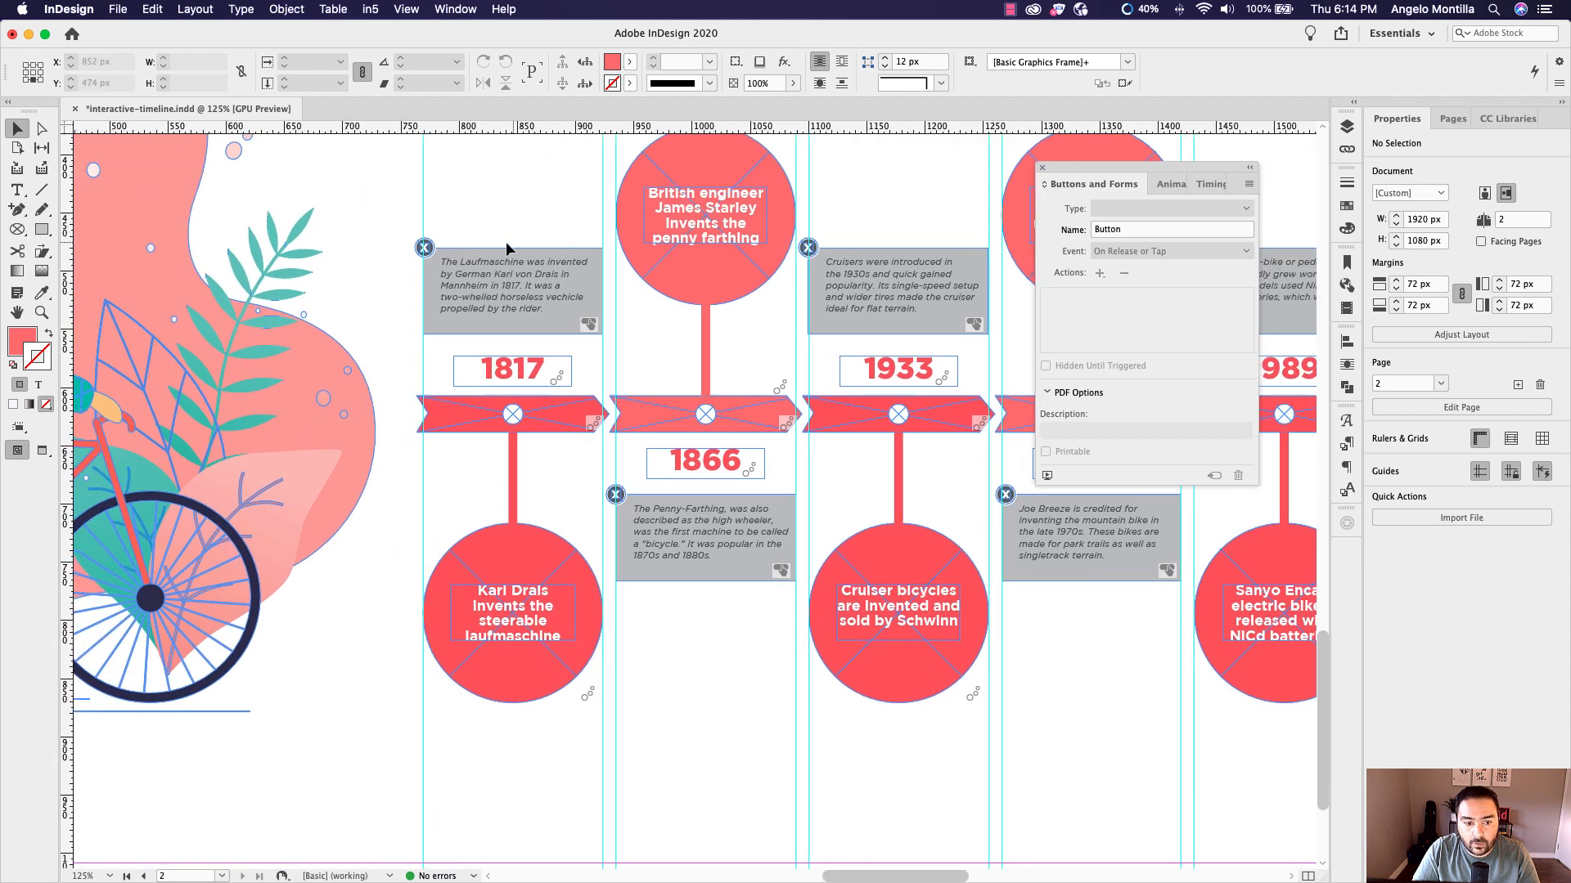
click(425, 247)
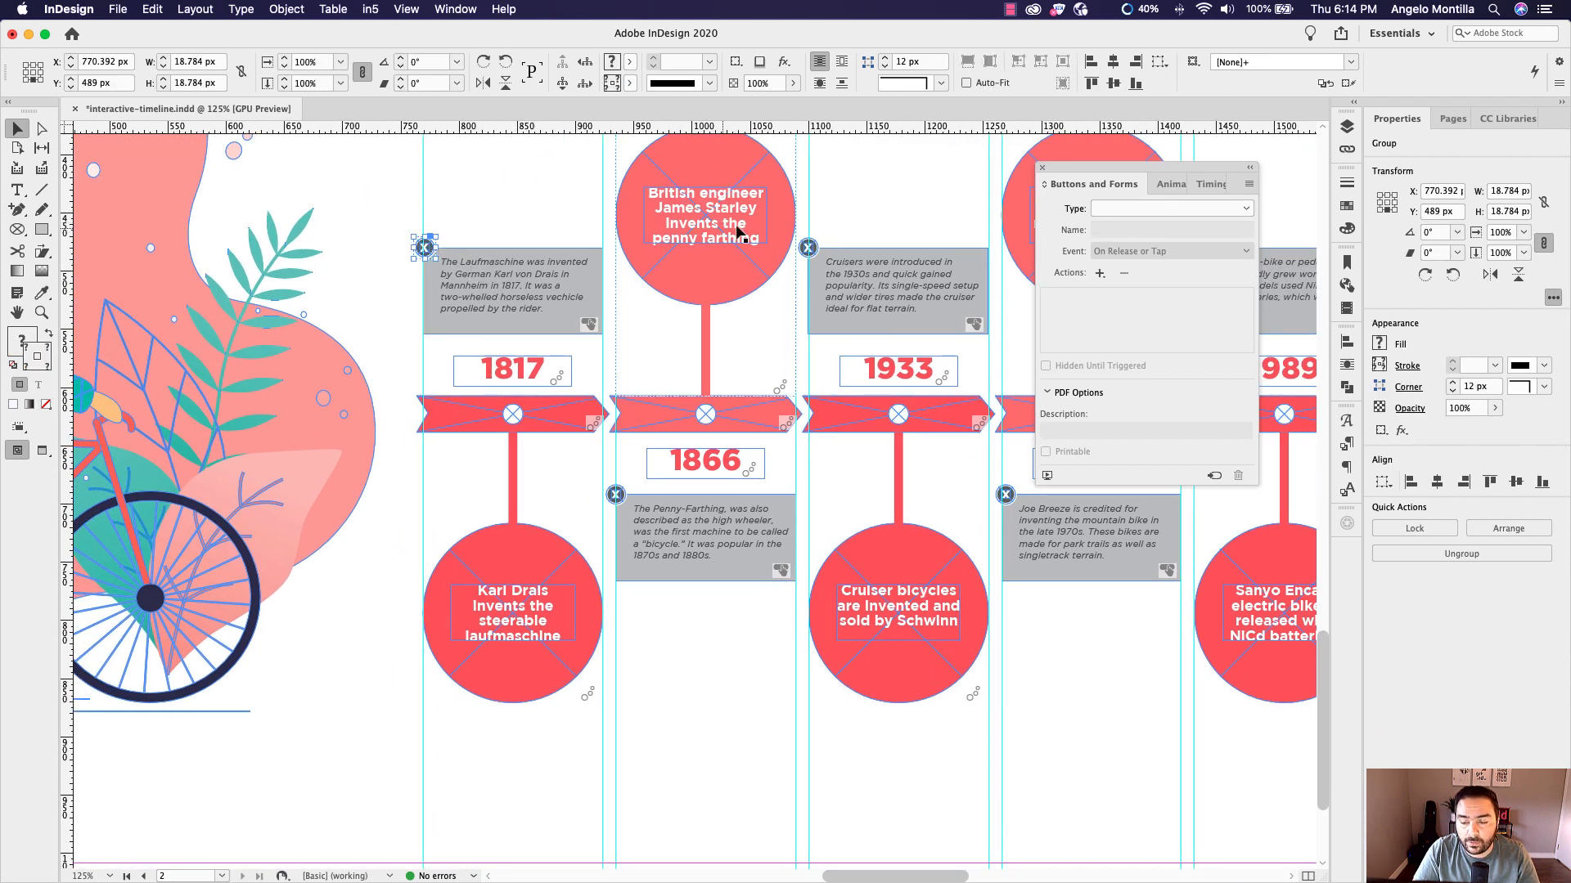
click(1240, 210)
click(1158, 232)
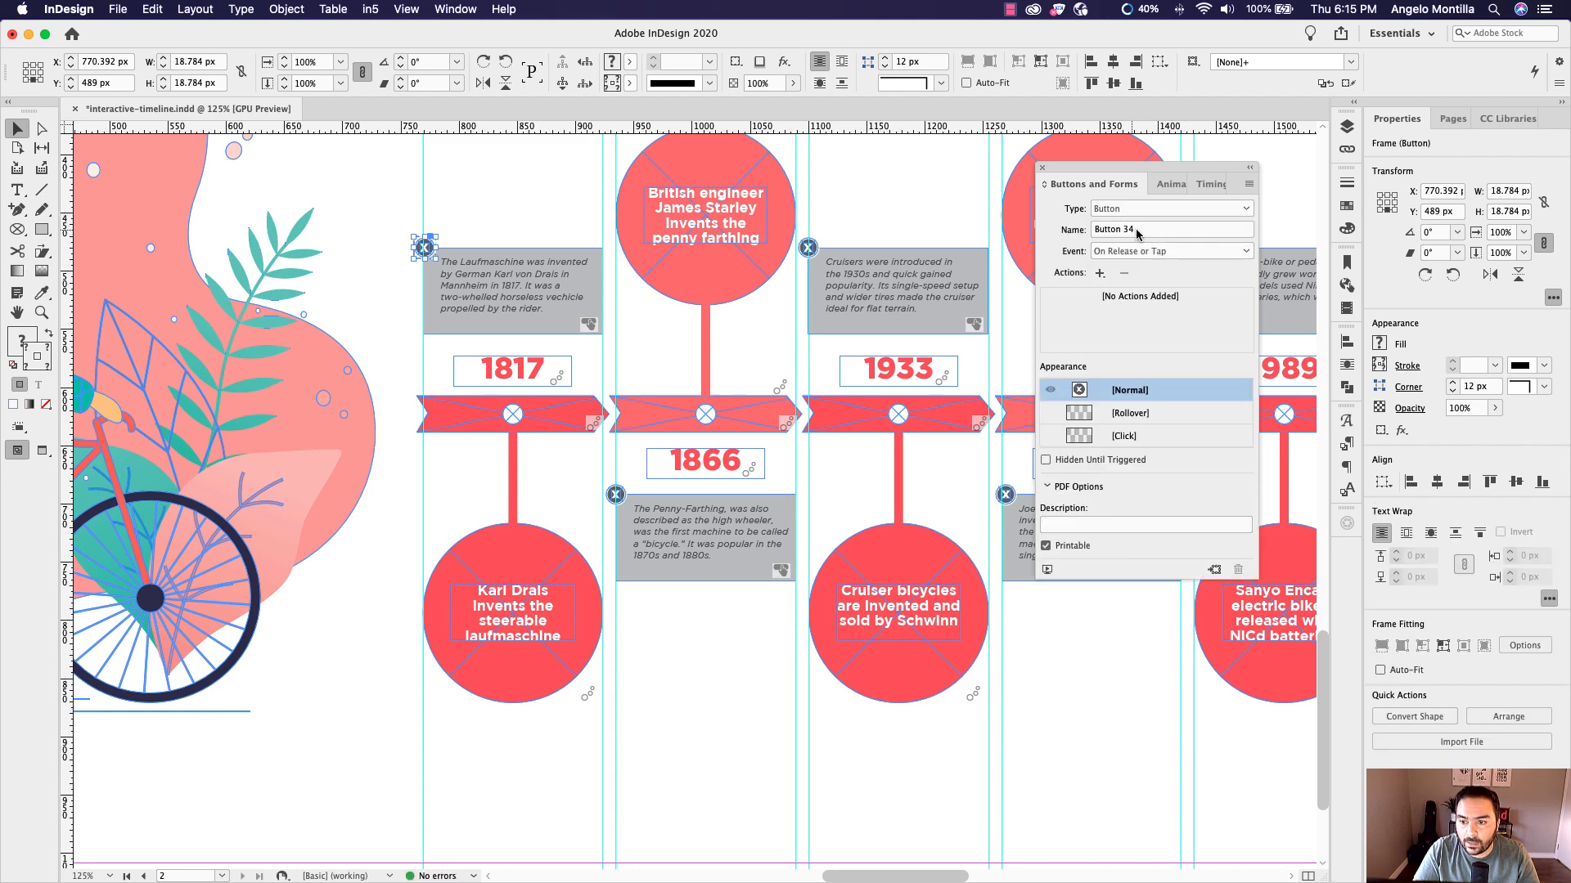
triple_click(1158, 229)
text(Close-1)
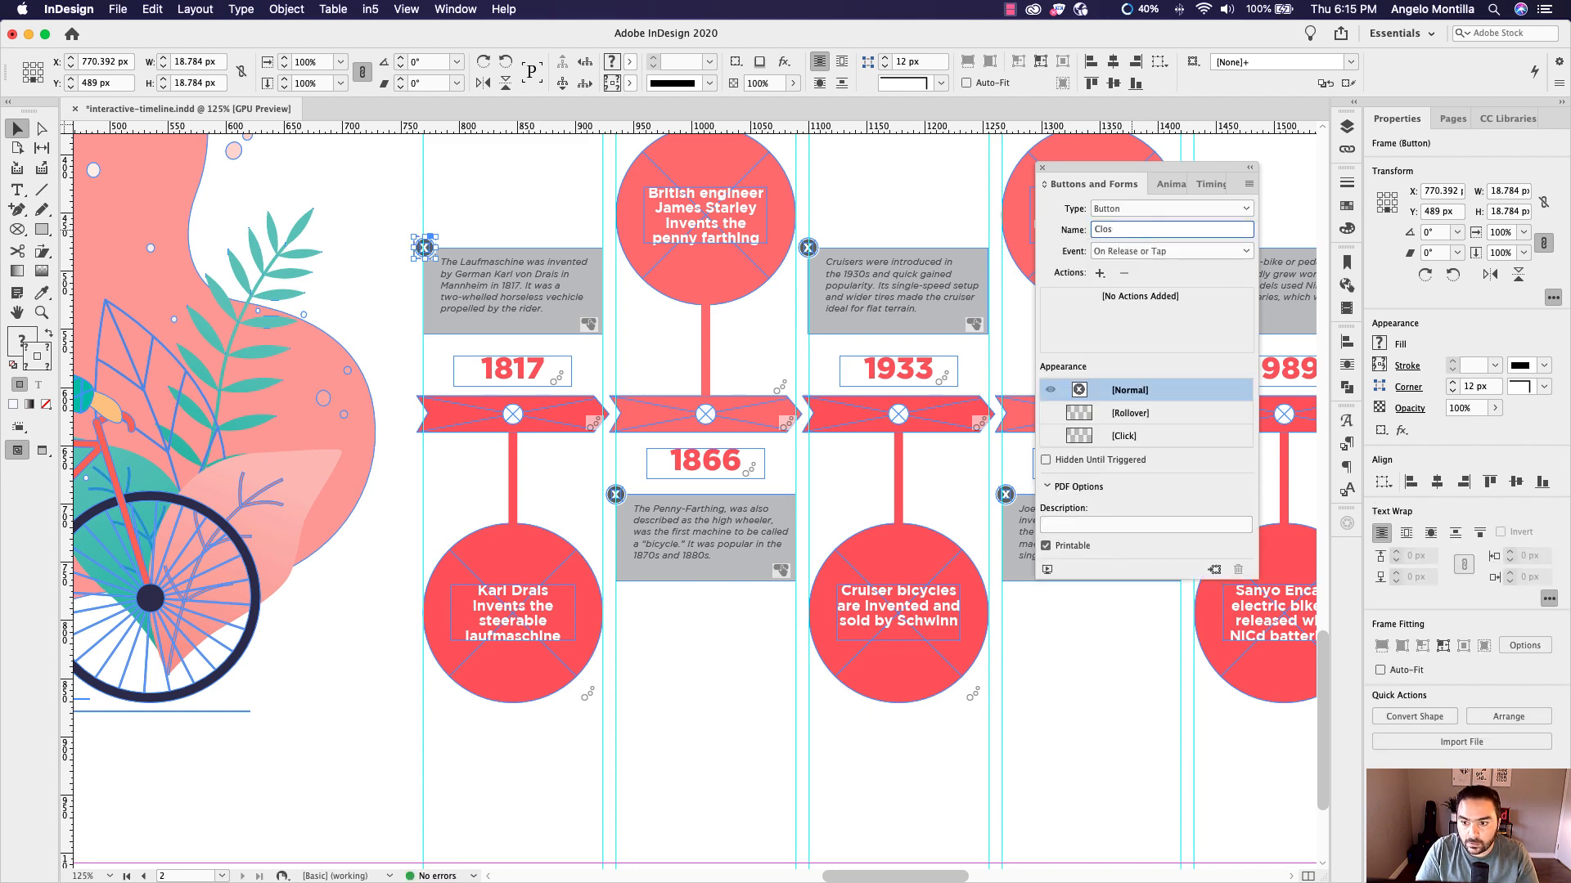
click(1045, 460)
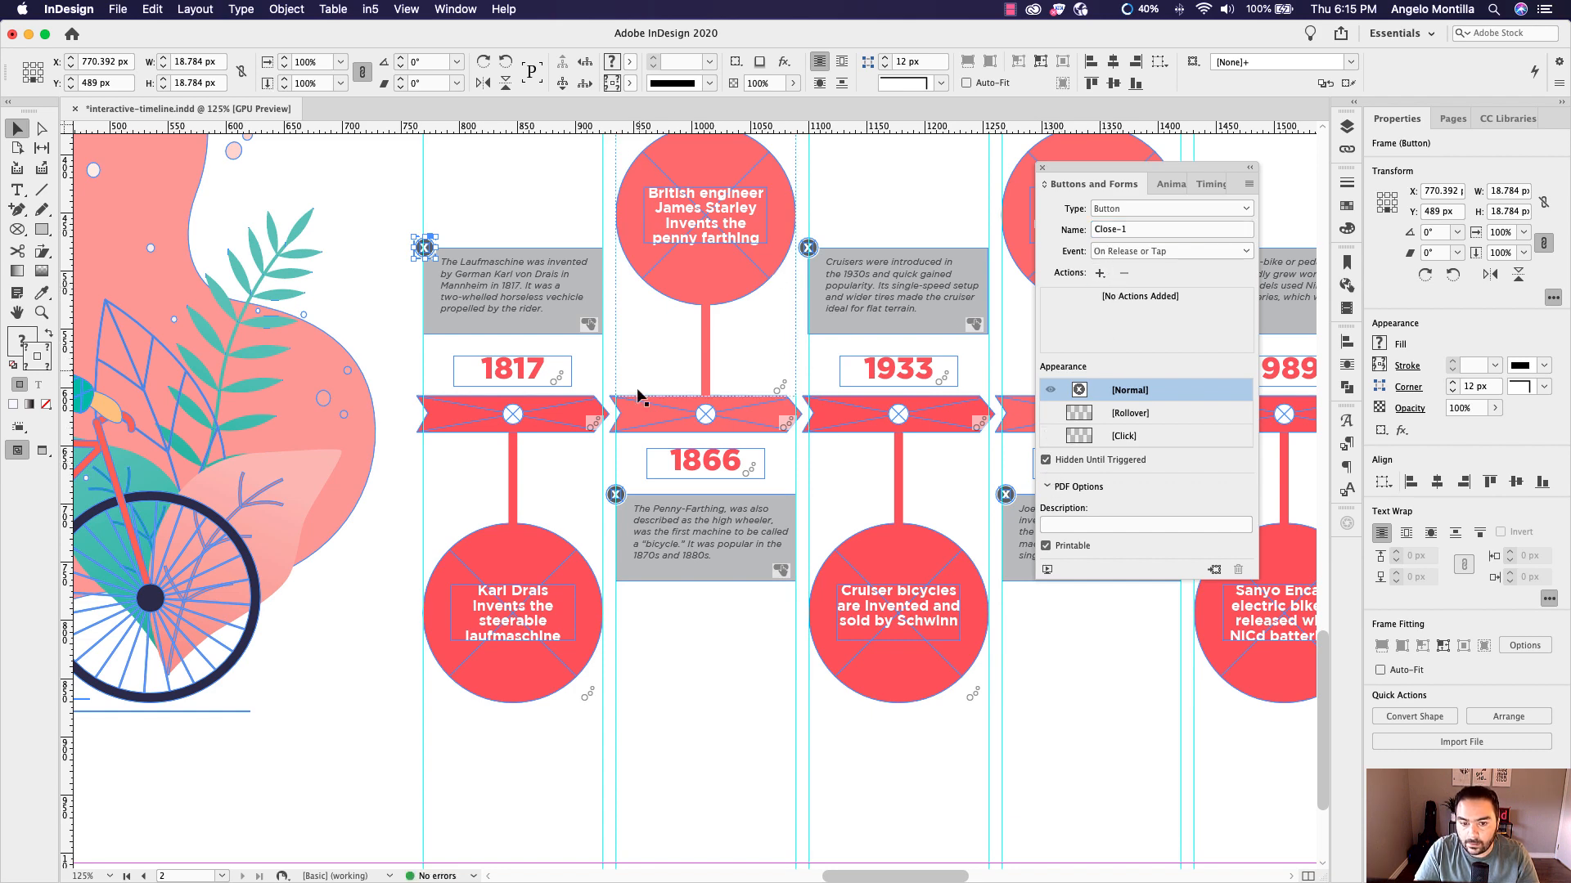
Convert the X icon on the 1866 description box to a button named Close-2 and set it to Hidden Until Triggered
click(714, 548)
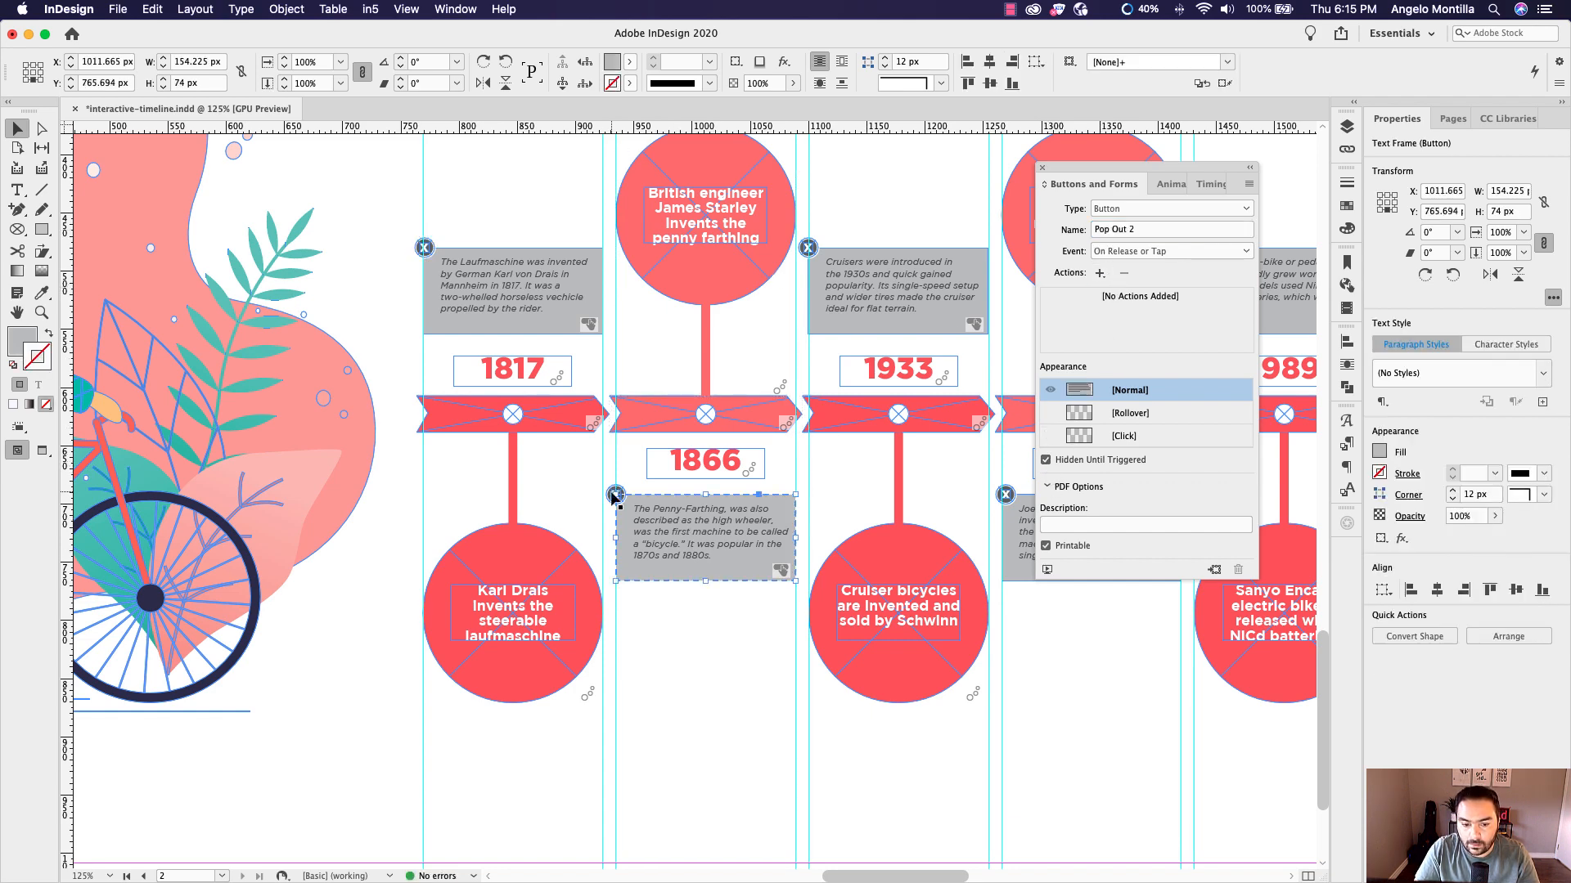
click(614, 495)
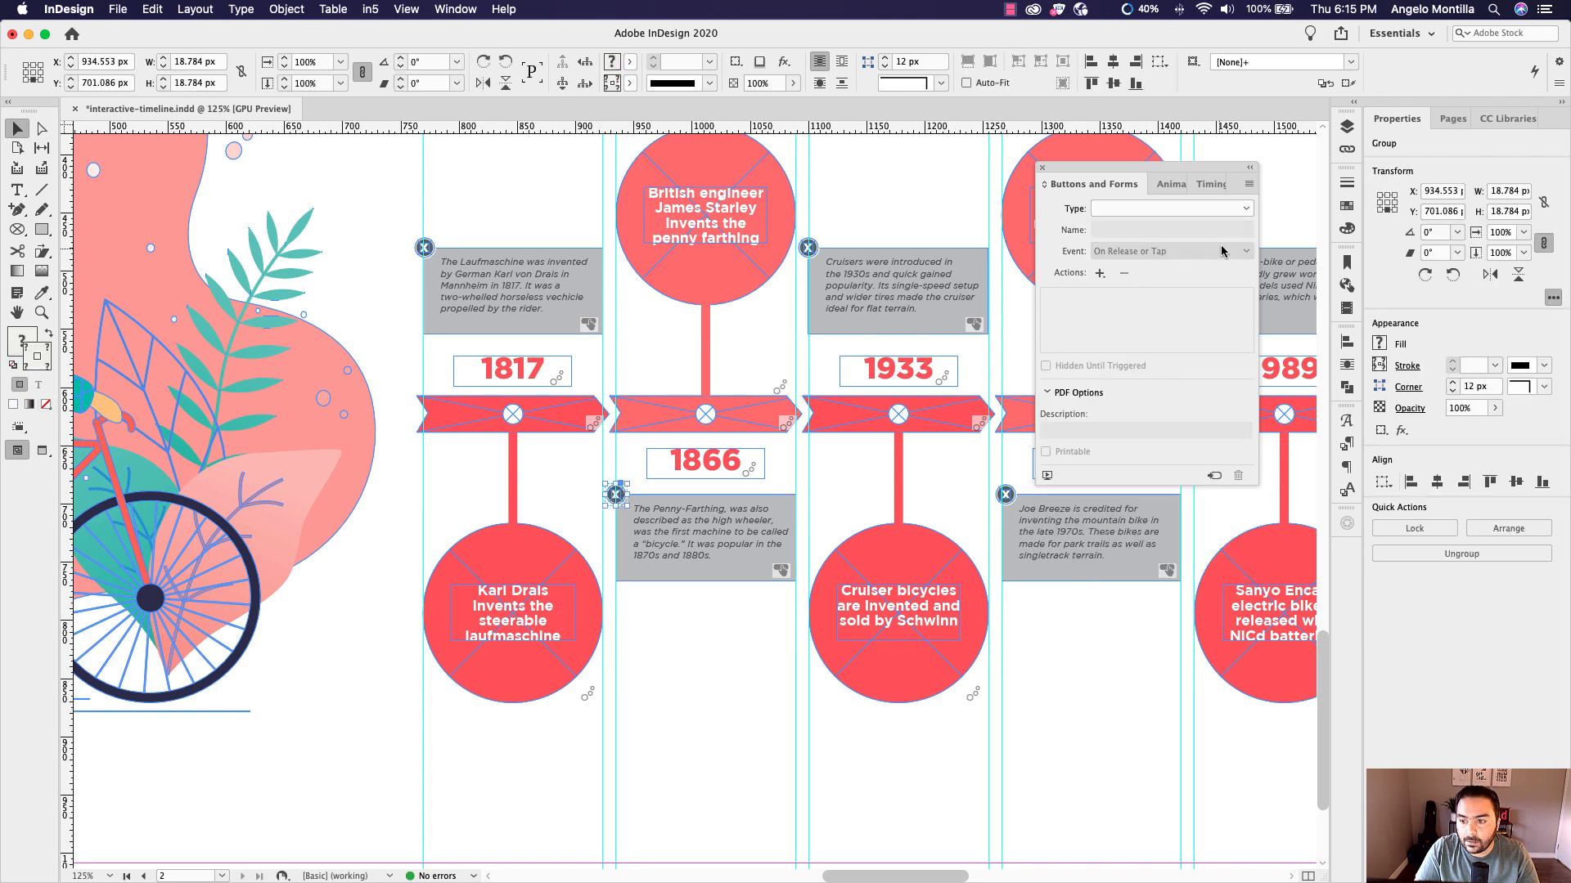
click(1246, 208)
click(1185, 234)
click(1092, 232)
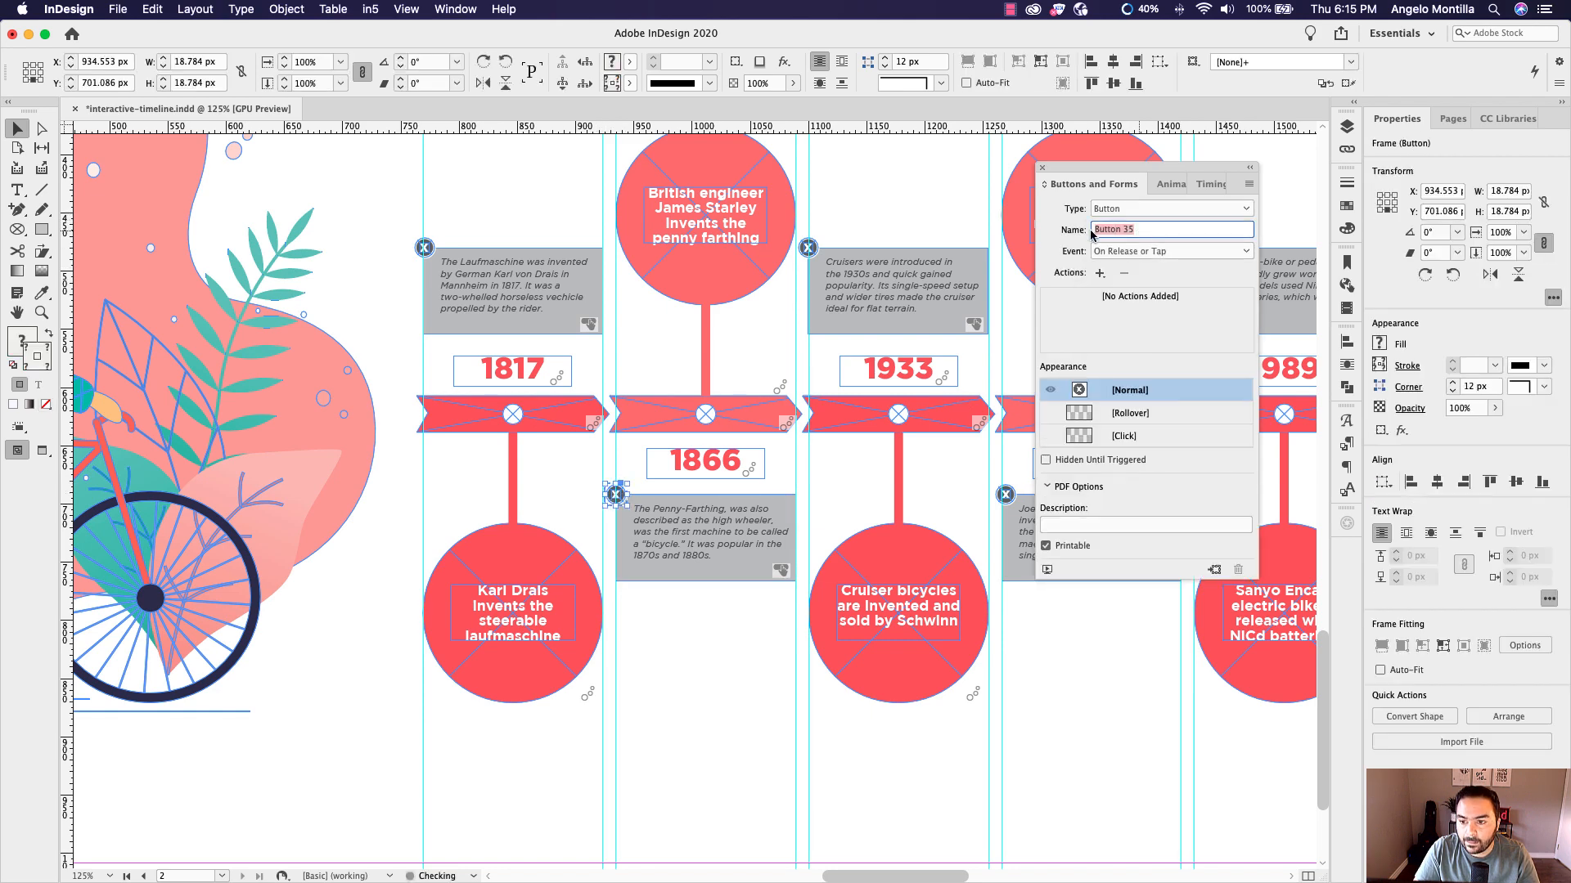
text(Close-2)
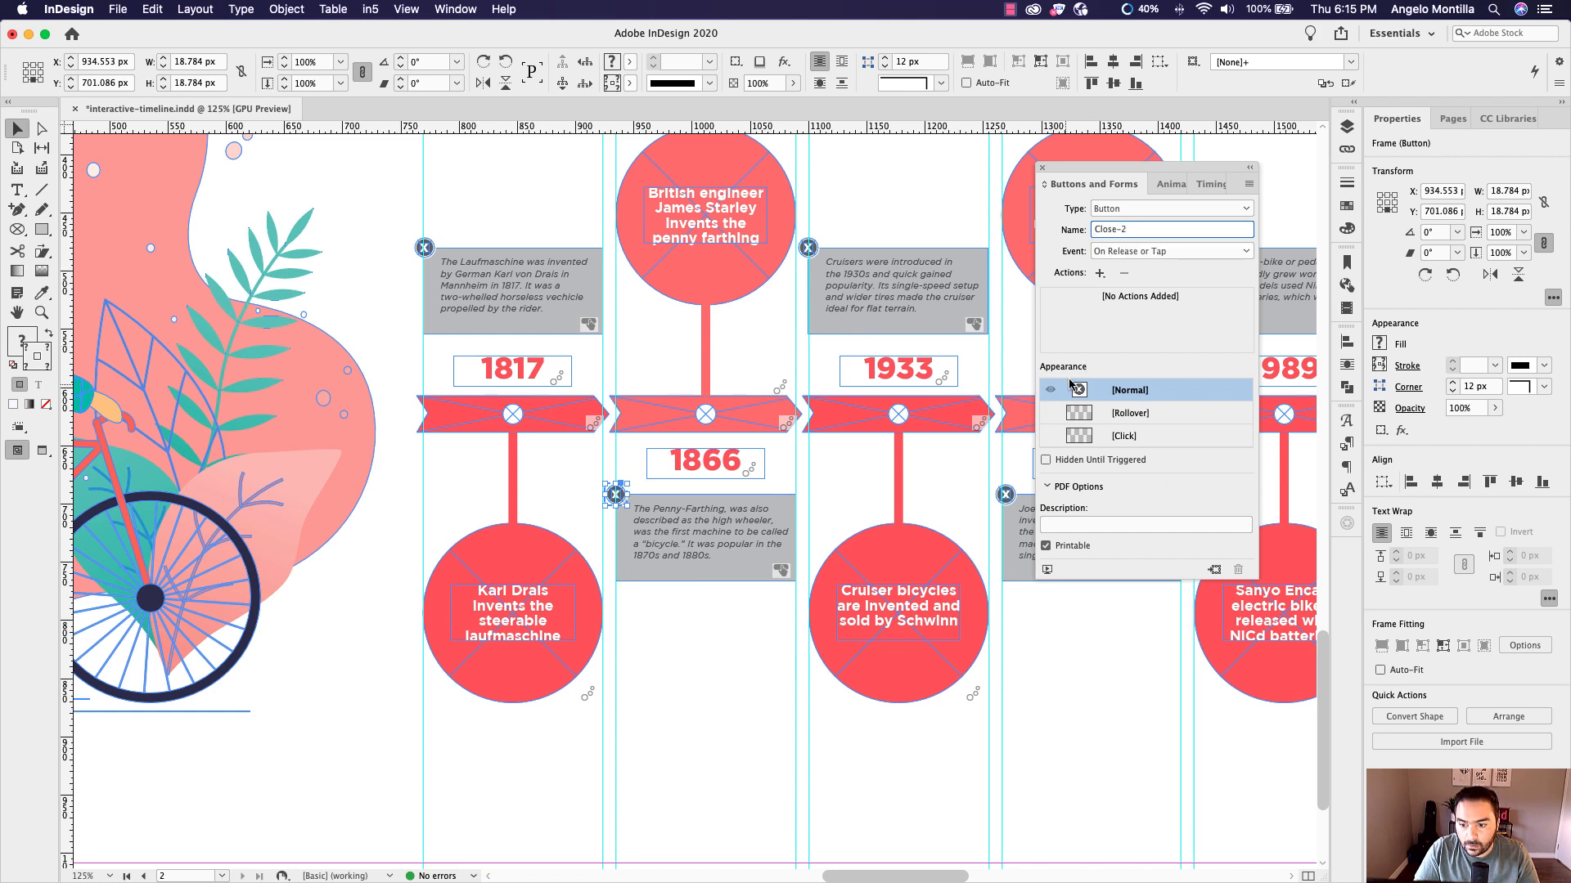
click(1045, 459)
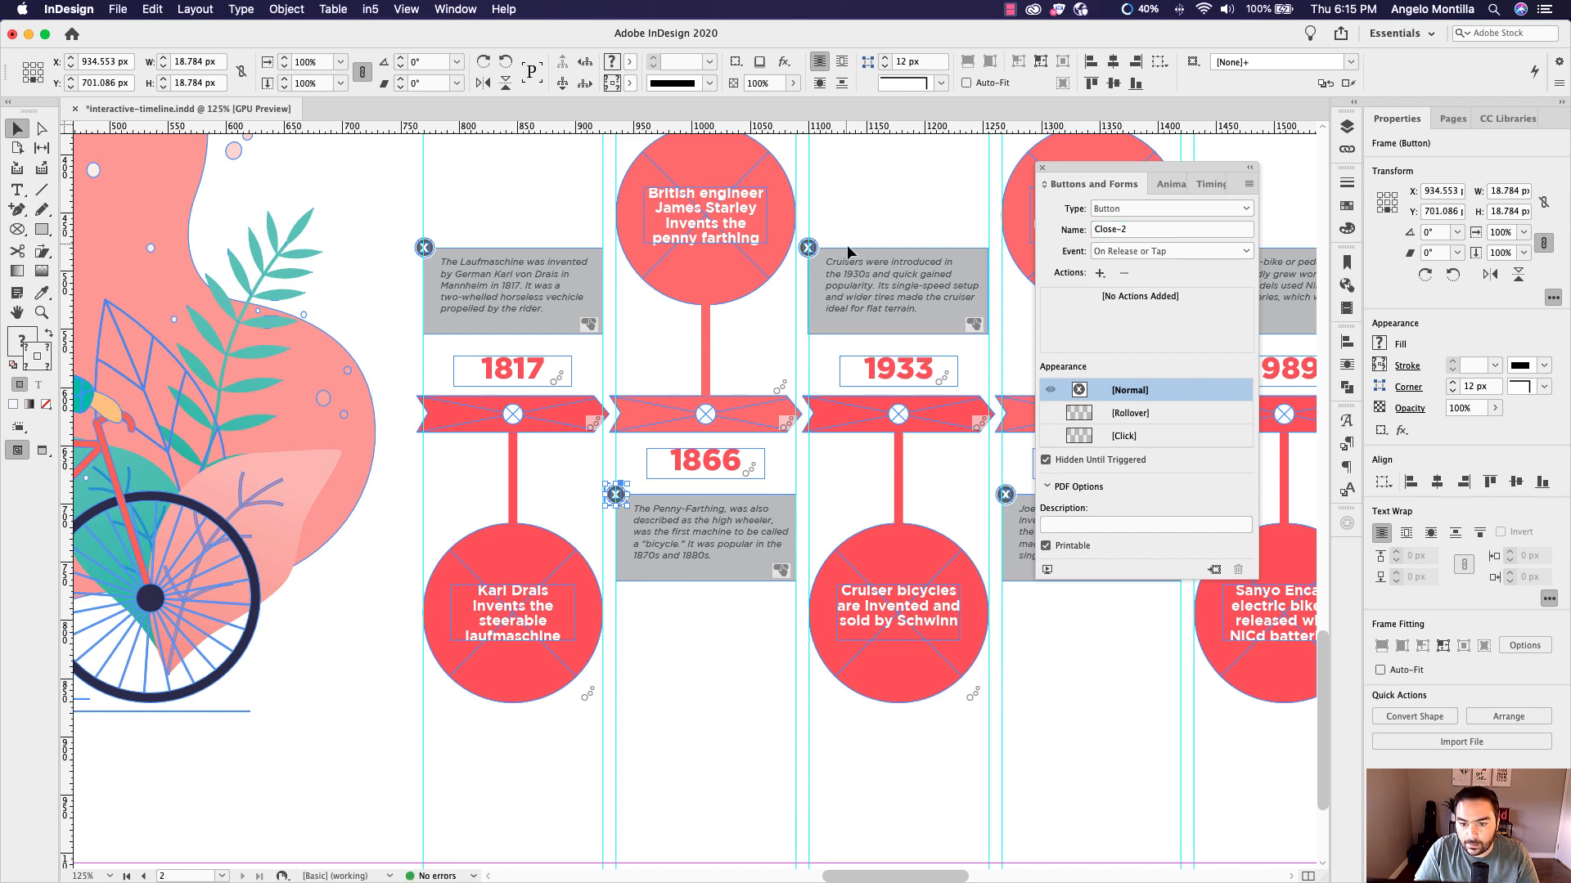
Convert the X icon on the 1933 description box to a button named Close-3
click(809, 247)
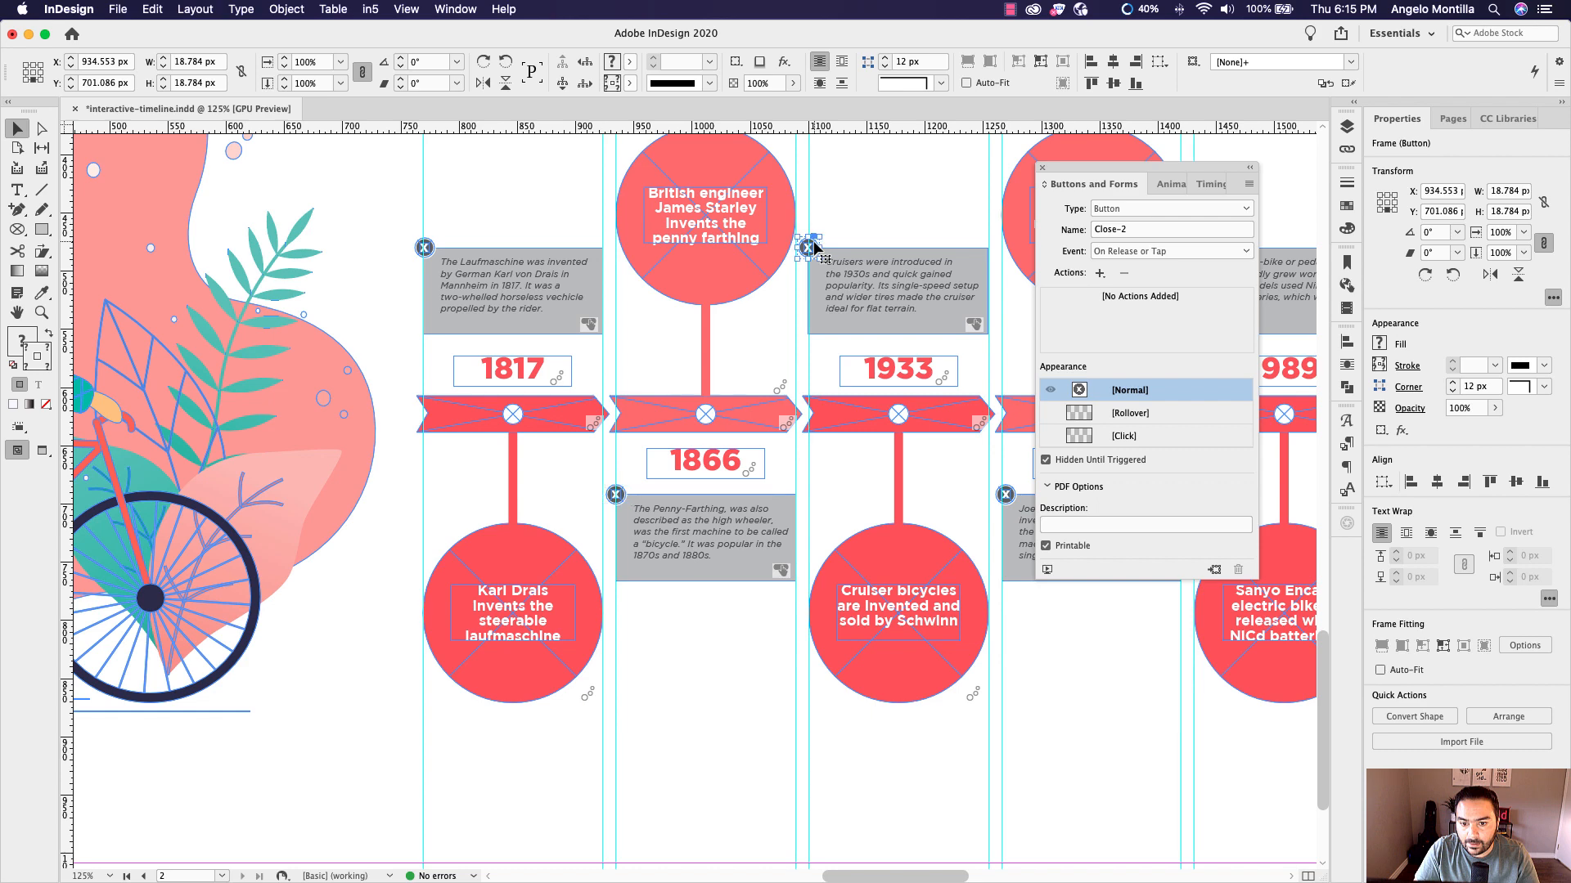
click(1239, 212)
click(1141, 231)
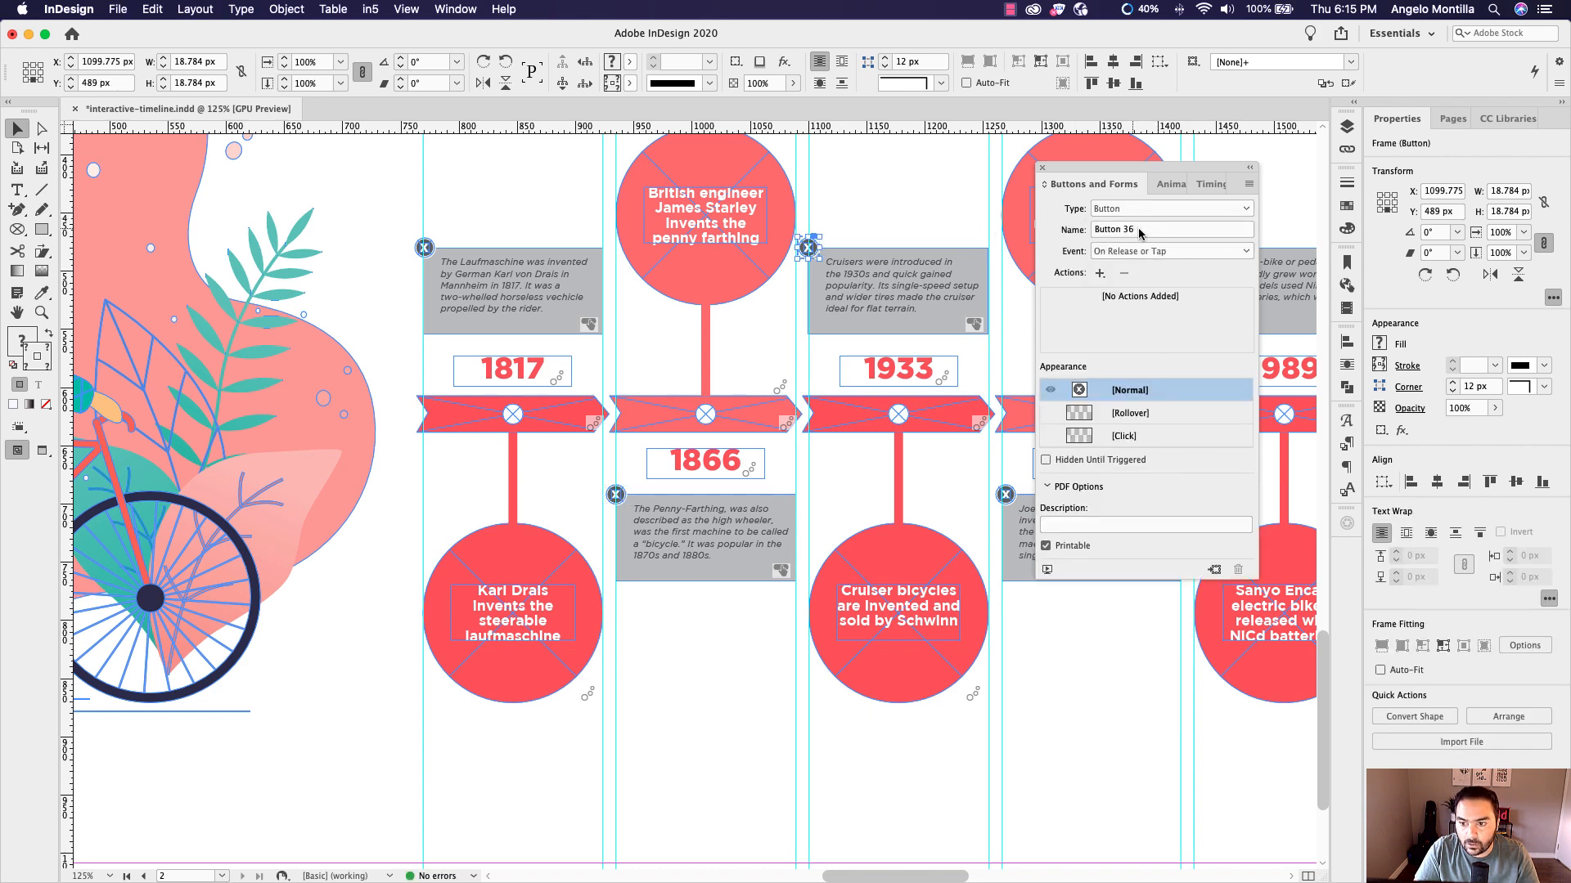
drag(1142, 233, 1097, 228)
text(BCl)
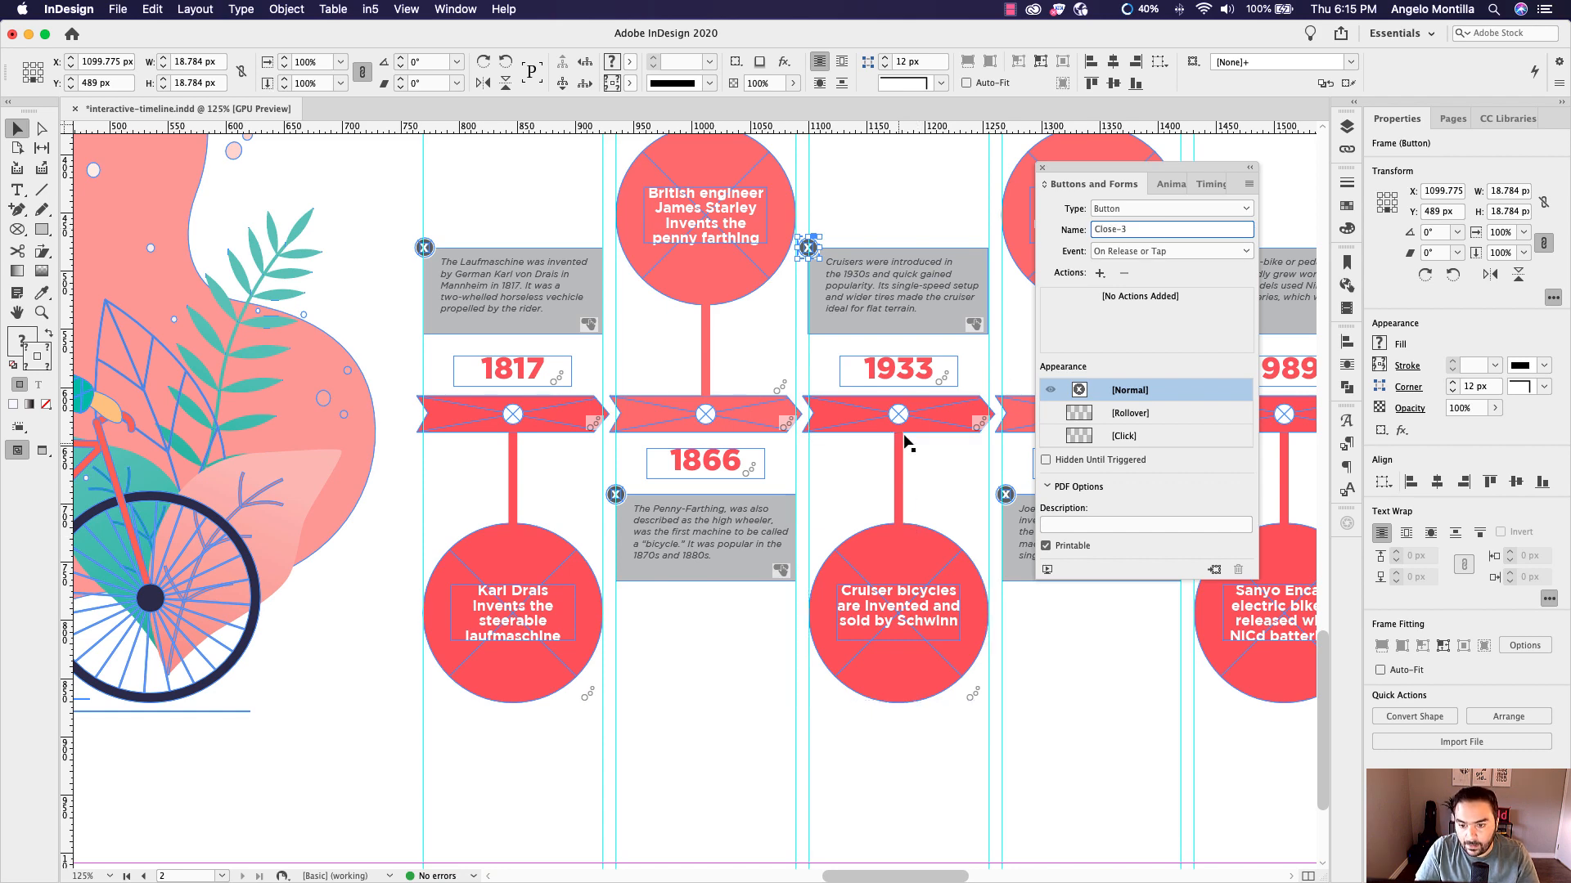
click(978, 364)
Convert the X icon on the 1979 description box to a button named Close-4 and set it to Hidden Until Triggered
drag(978, 360, 757, 349)
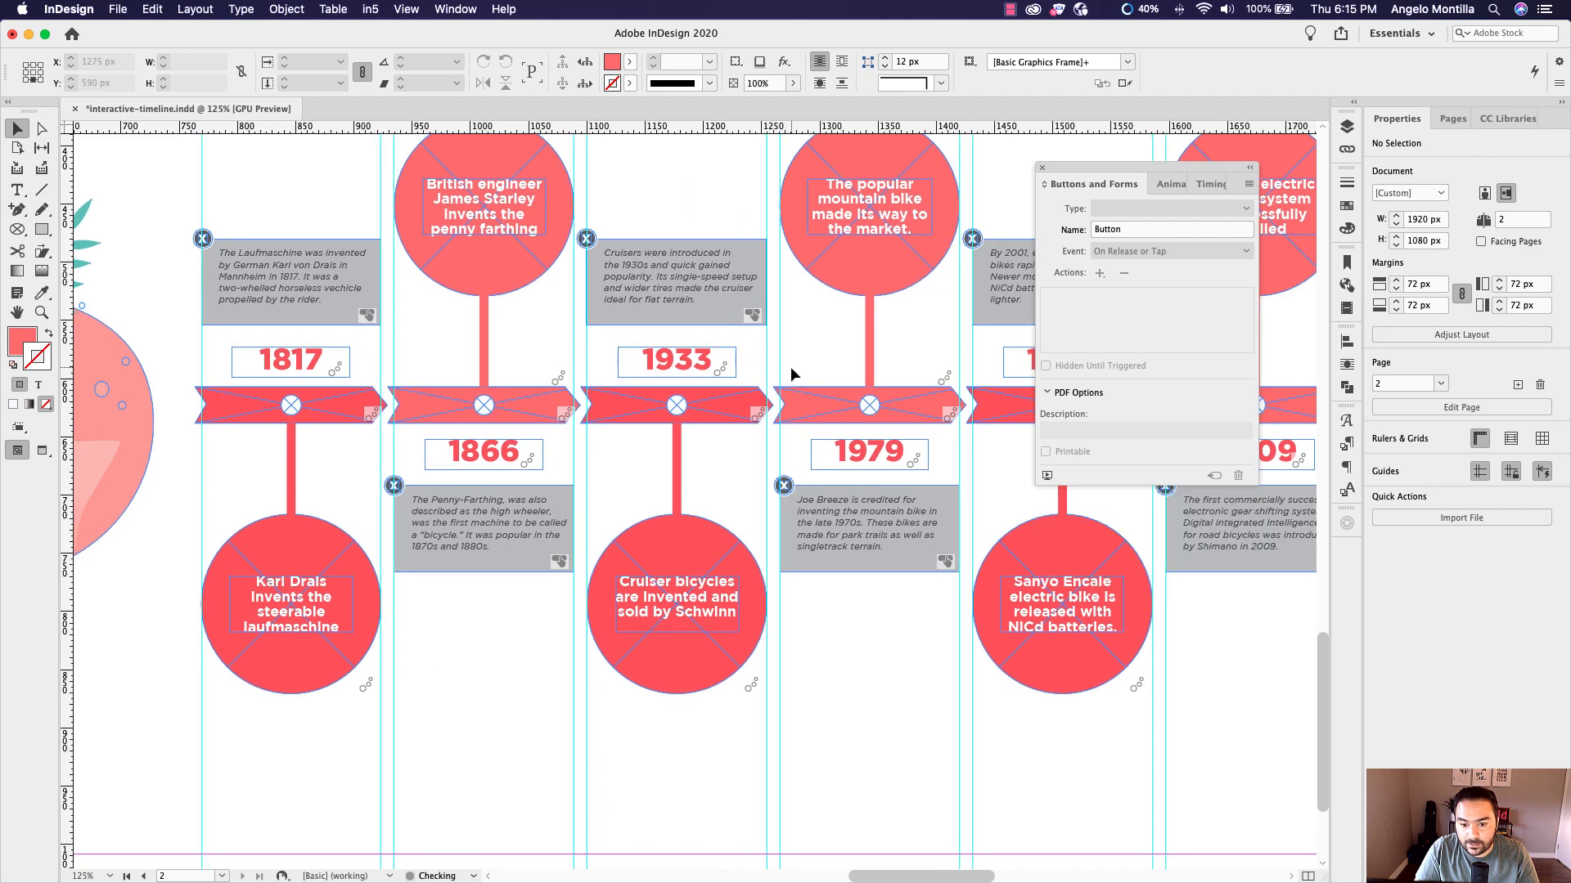
click(784, 487)
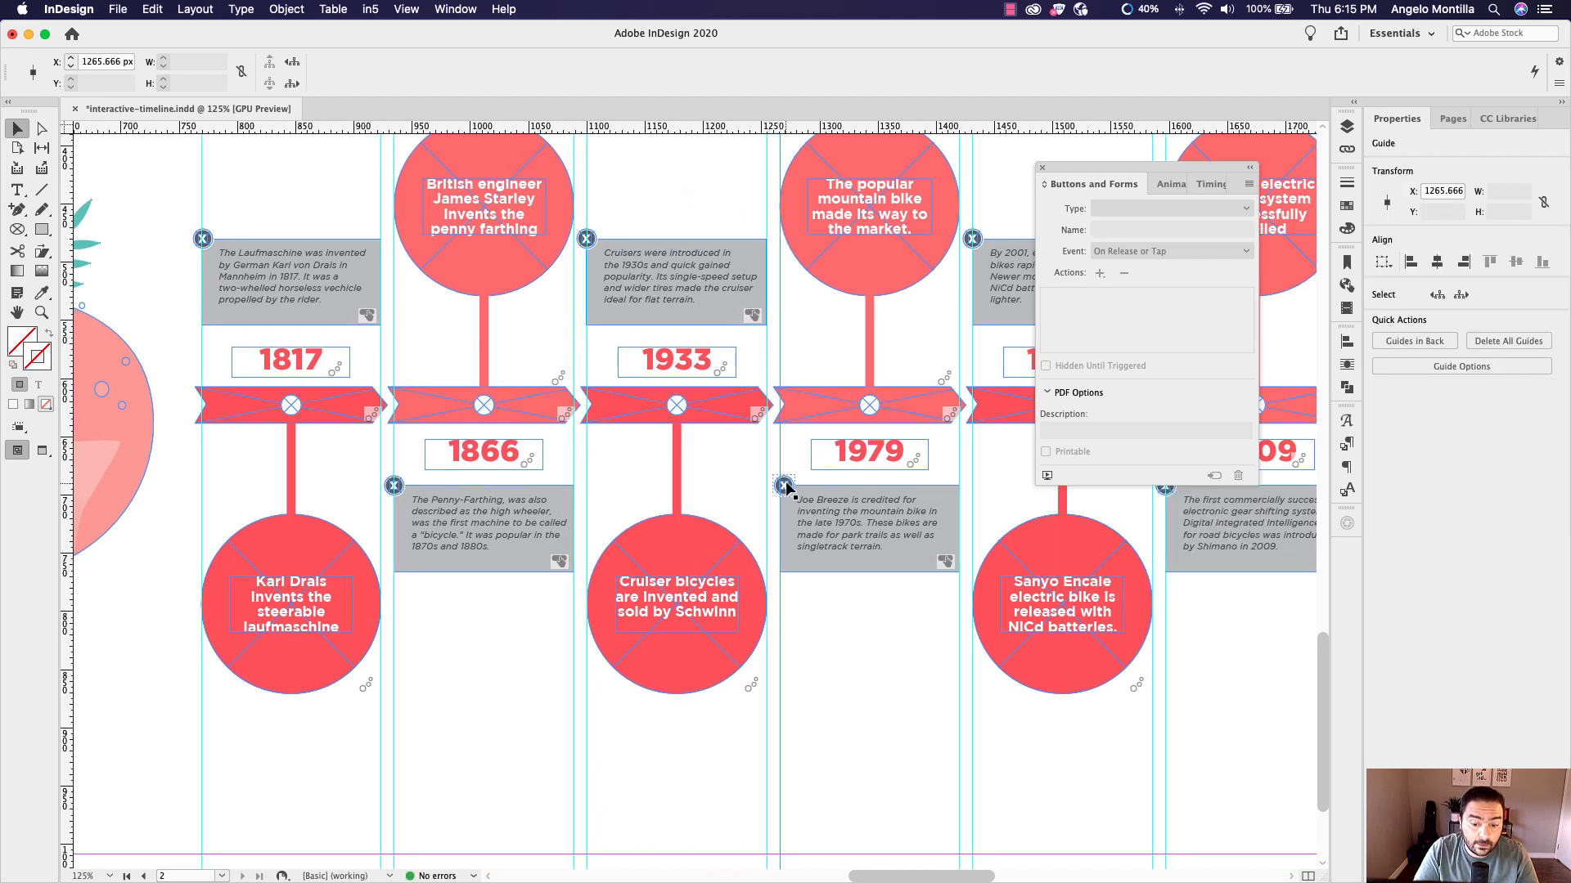
click(1217, 210)
click(1128, 229)
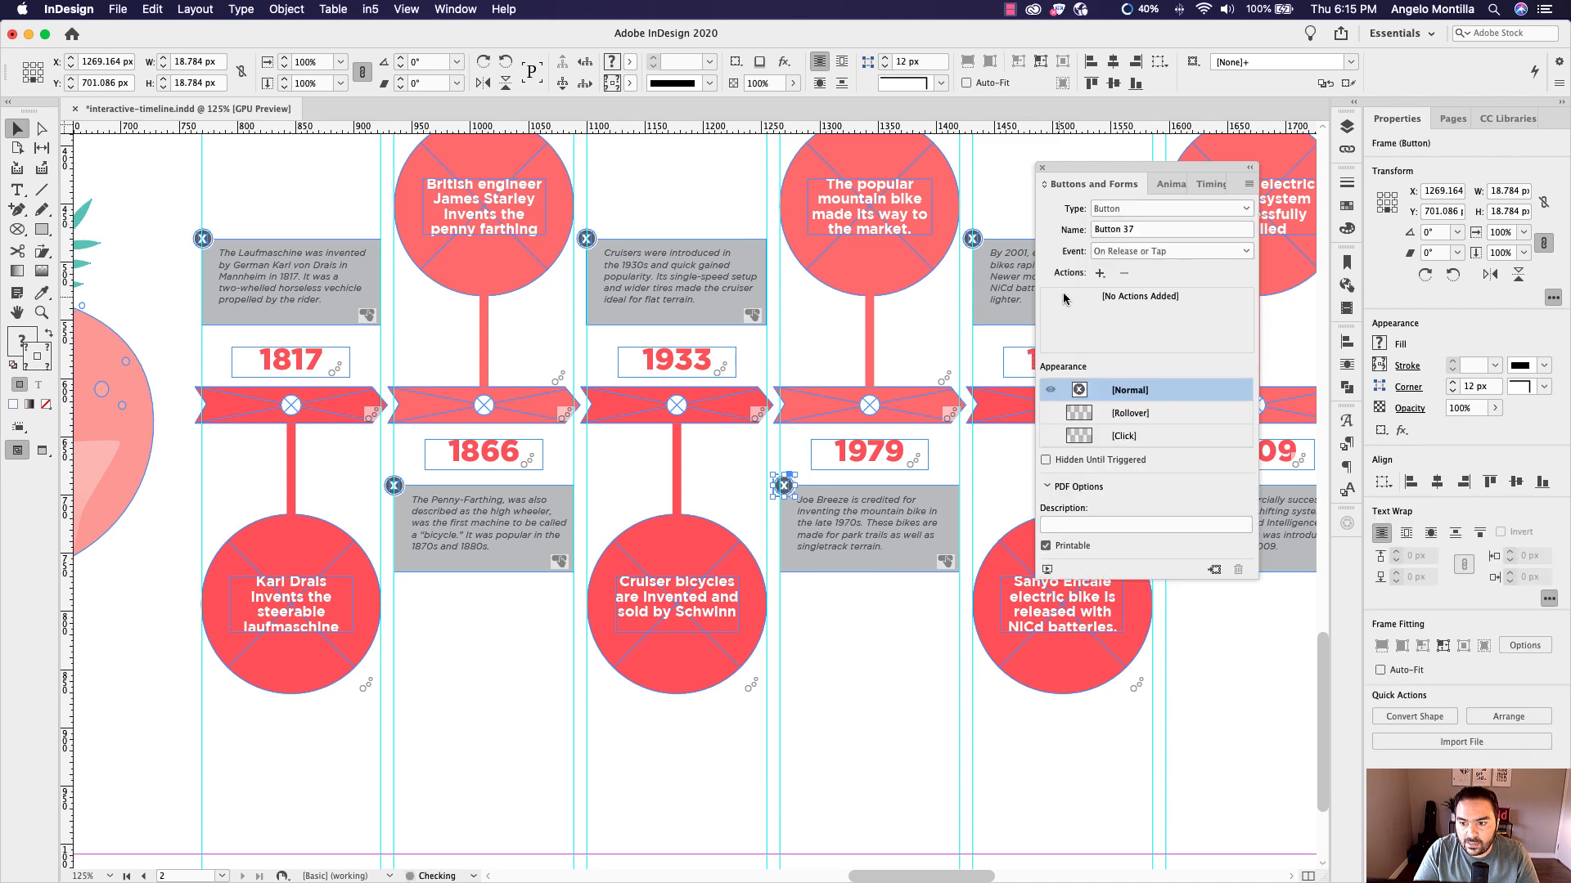
click(1136, 231)
text(Close-4)
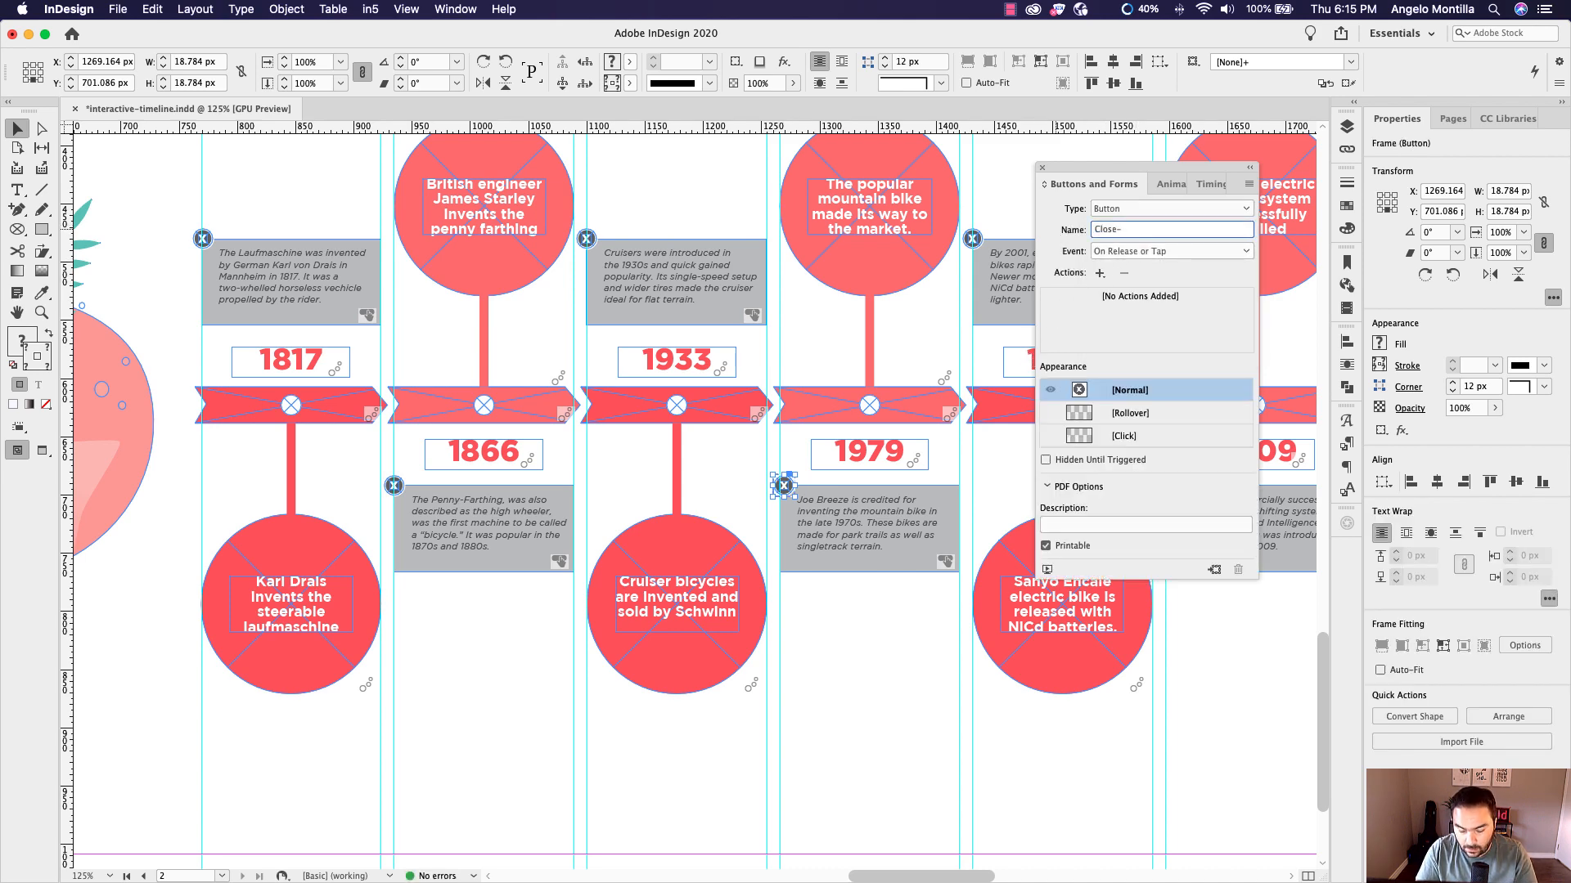
click(1045, 460)
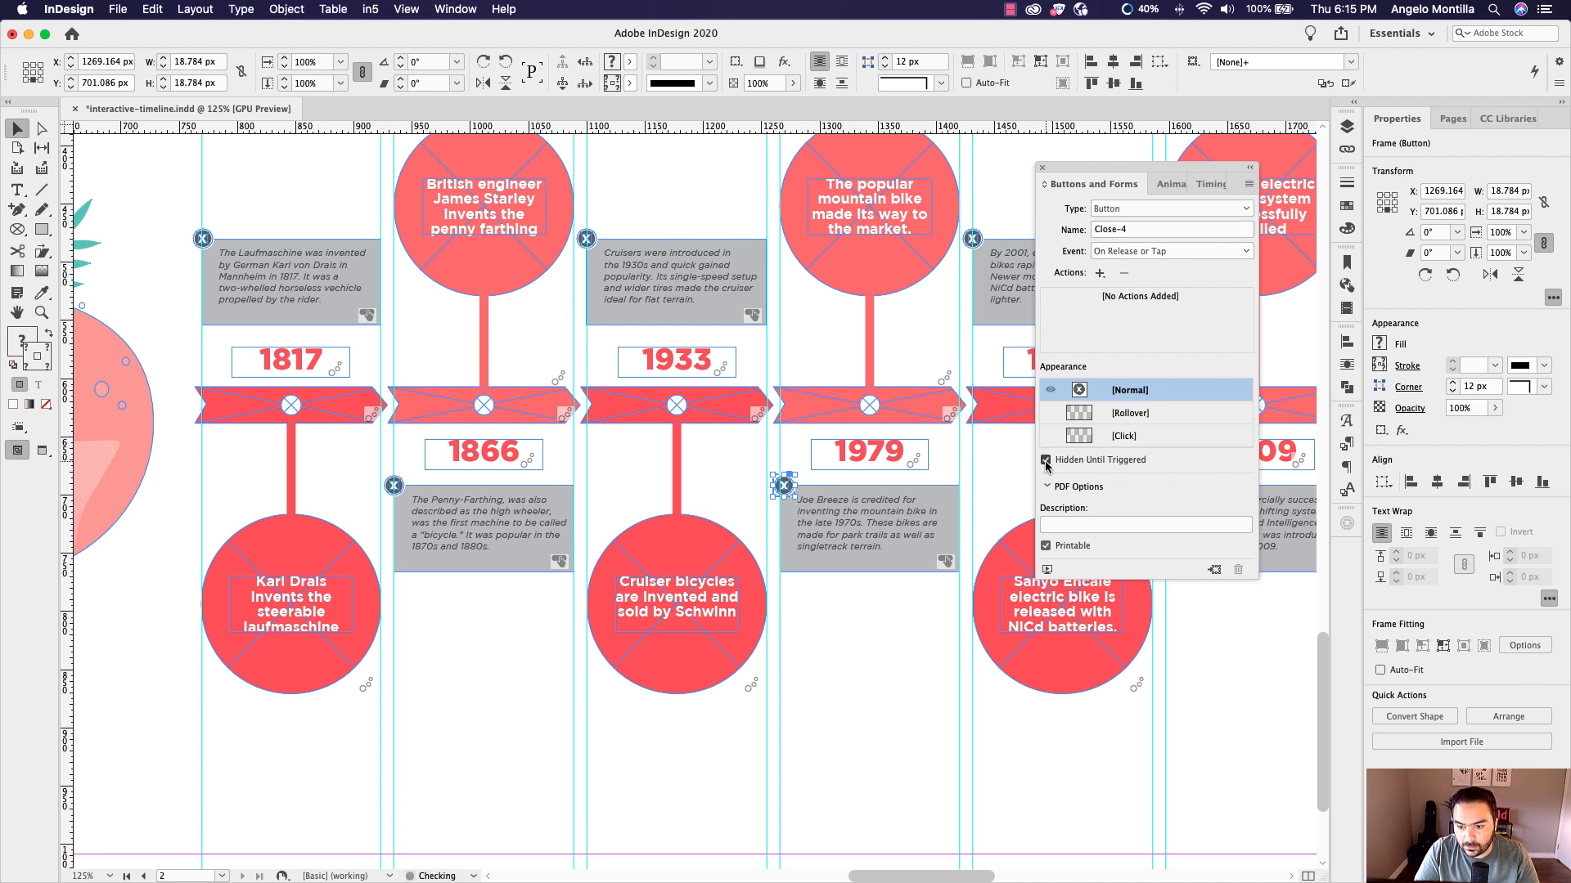
Set the Close-3 button on the 1933 description box to Hidden Until Triggered
click(581, 240)
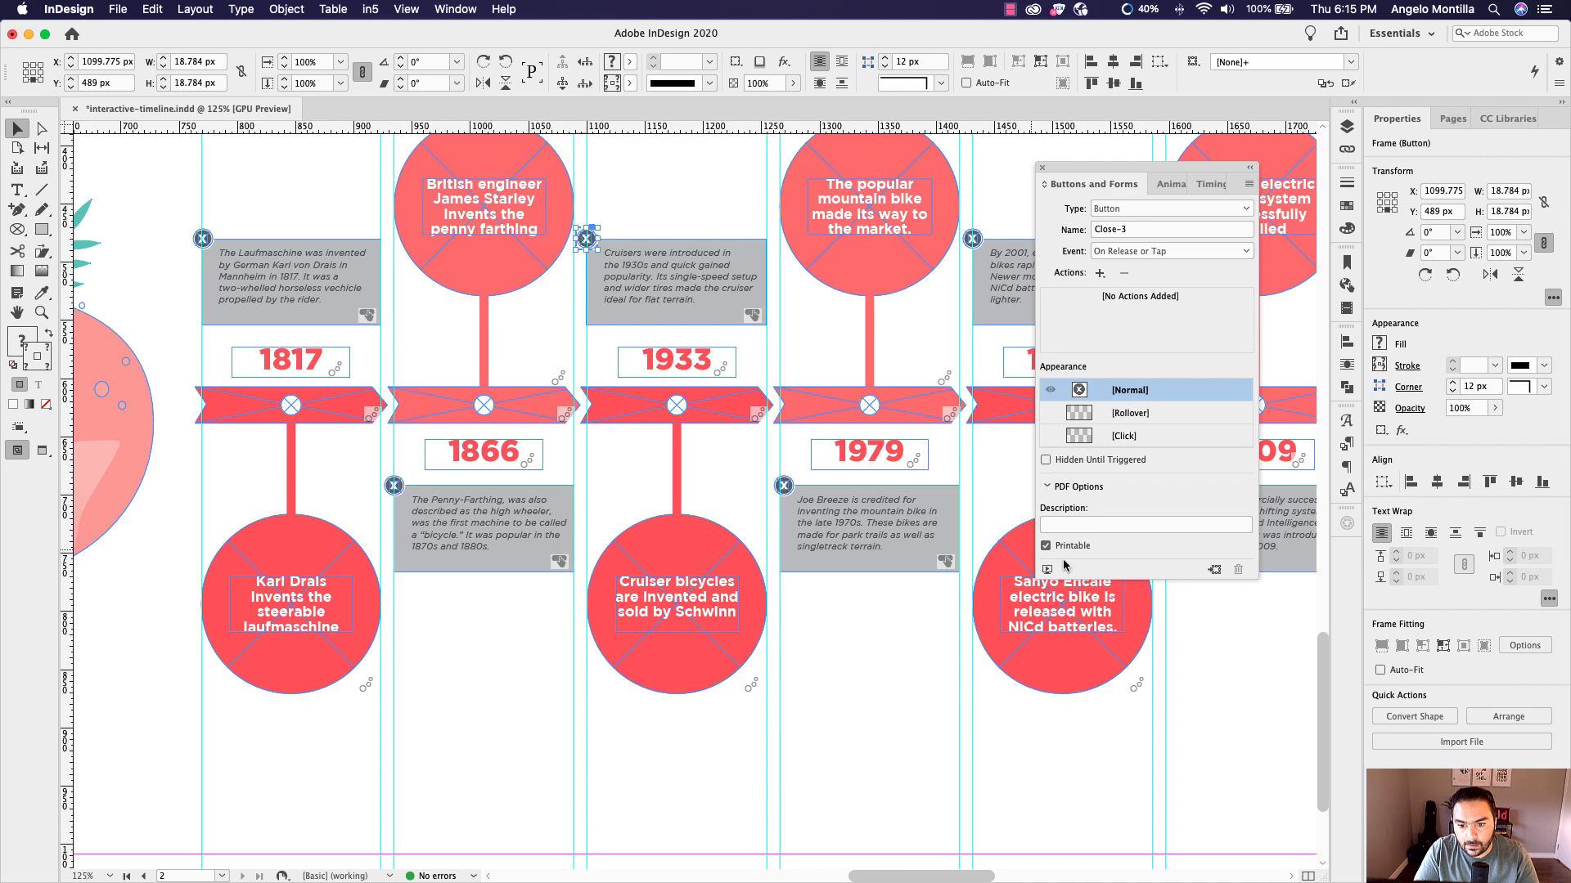
click(1045, 459)
click(841, 336)
Convert the X icon on the 1989 description box to a button named Close-5 and set it to Hidden Until Triggered
drag(772, 377, 706, 385)
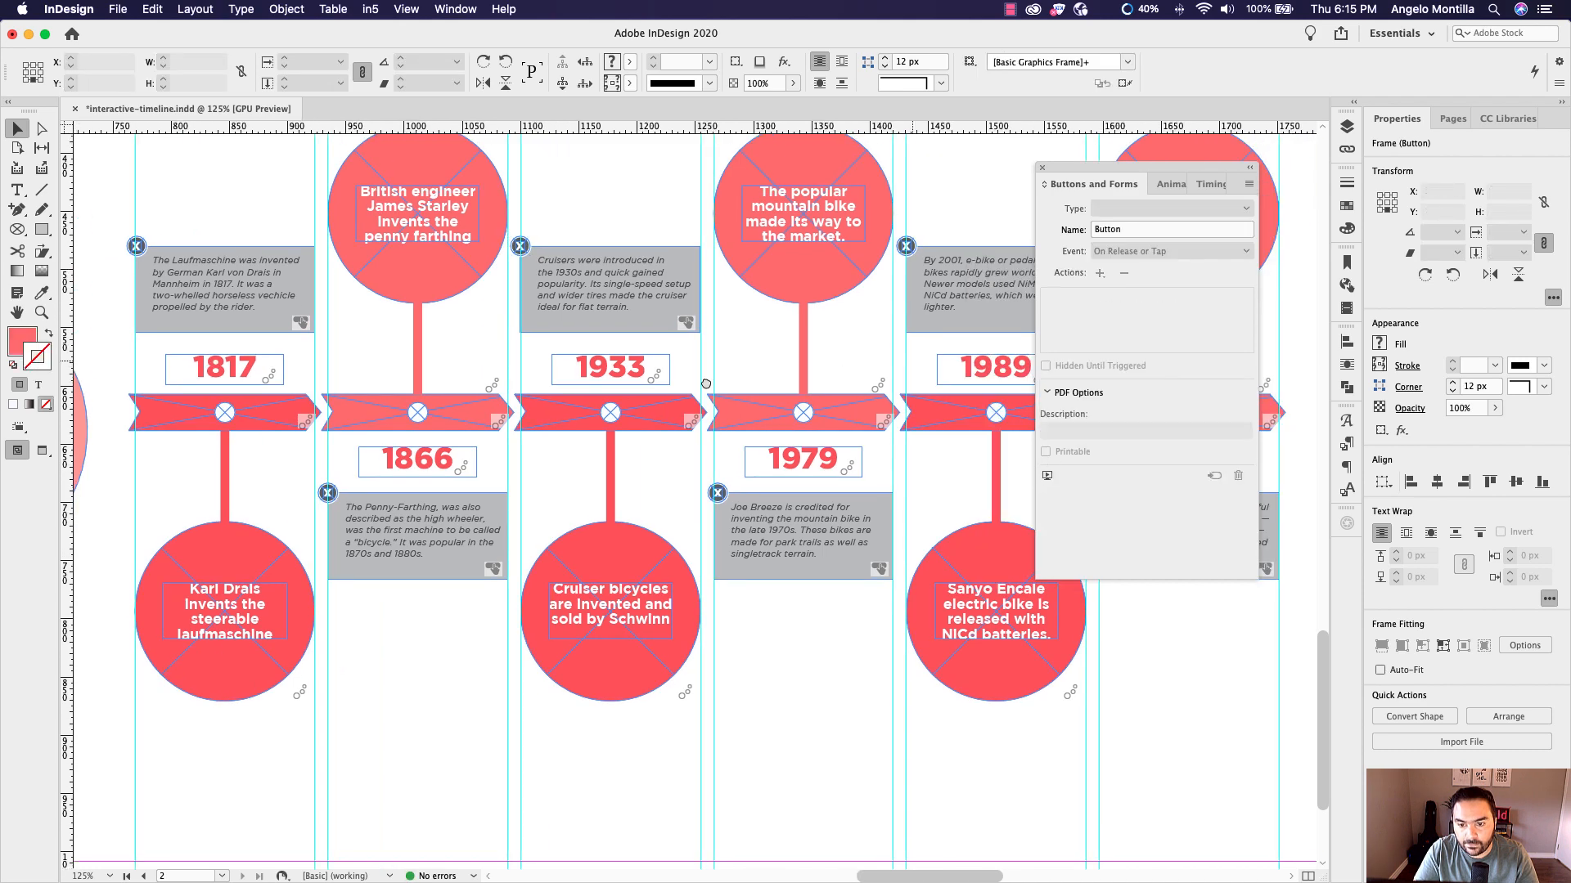
click(769, 258)
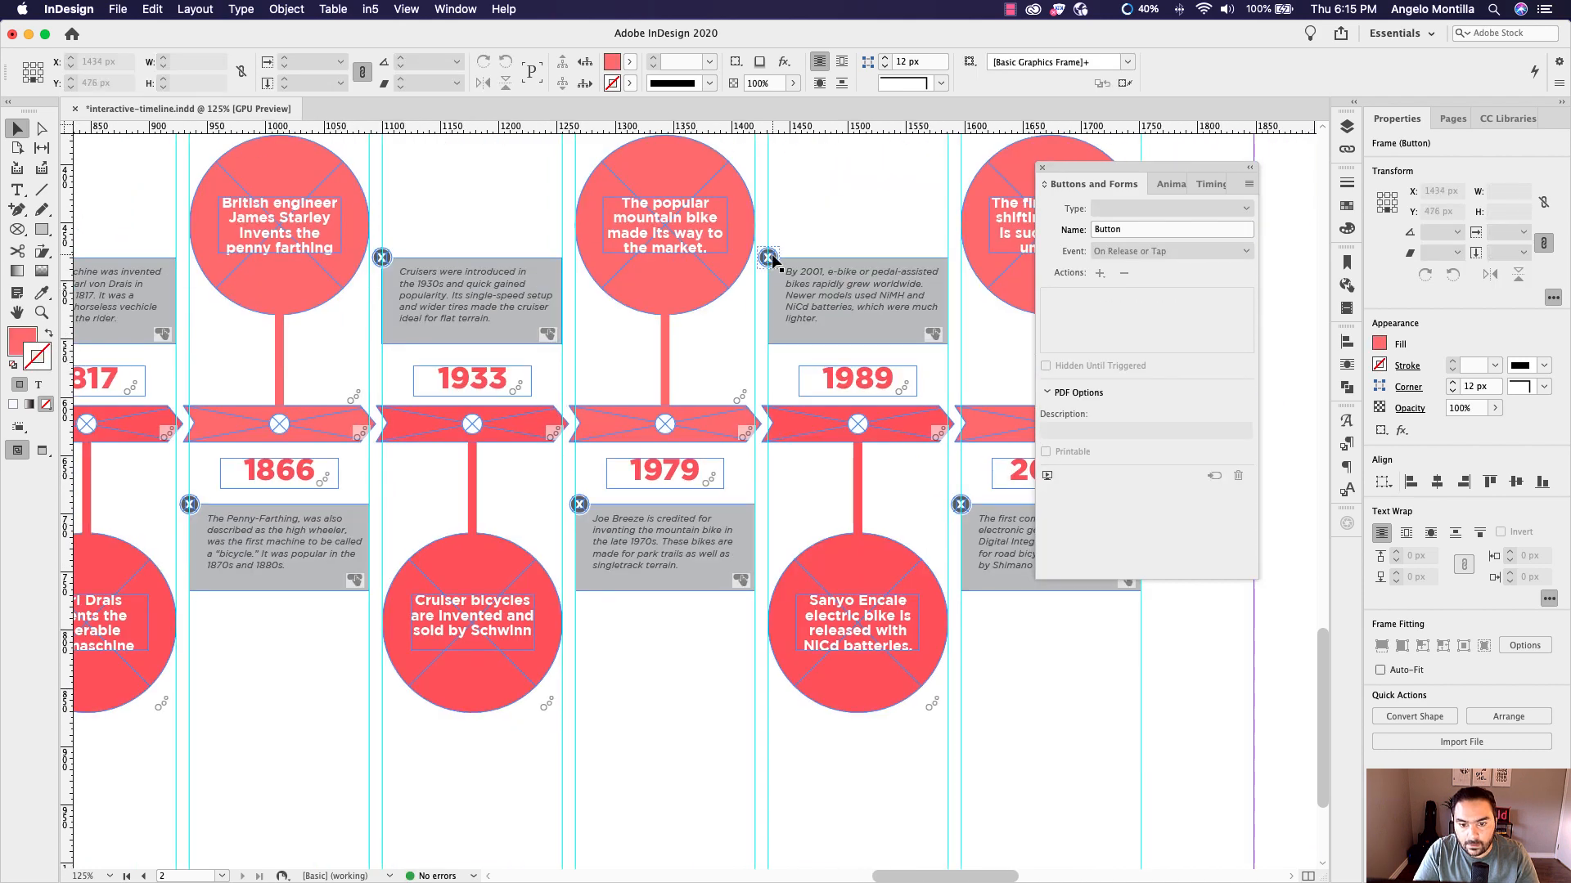
click(1175, 223)
click(1172, 229)
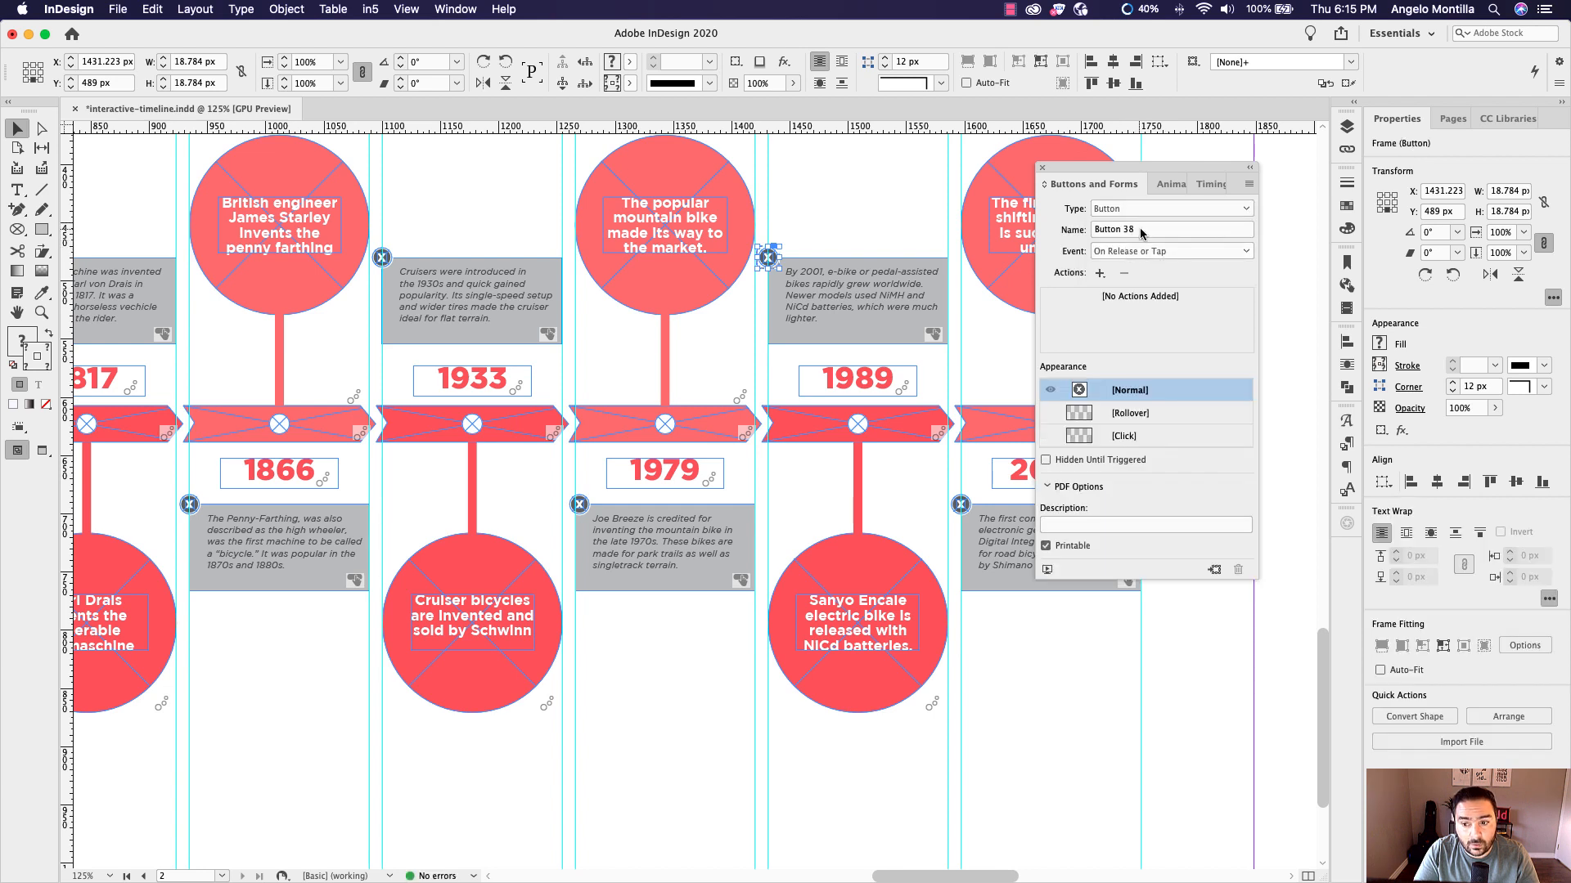
drag(1142, 233, 1080, 230)
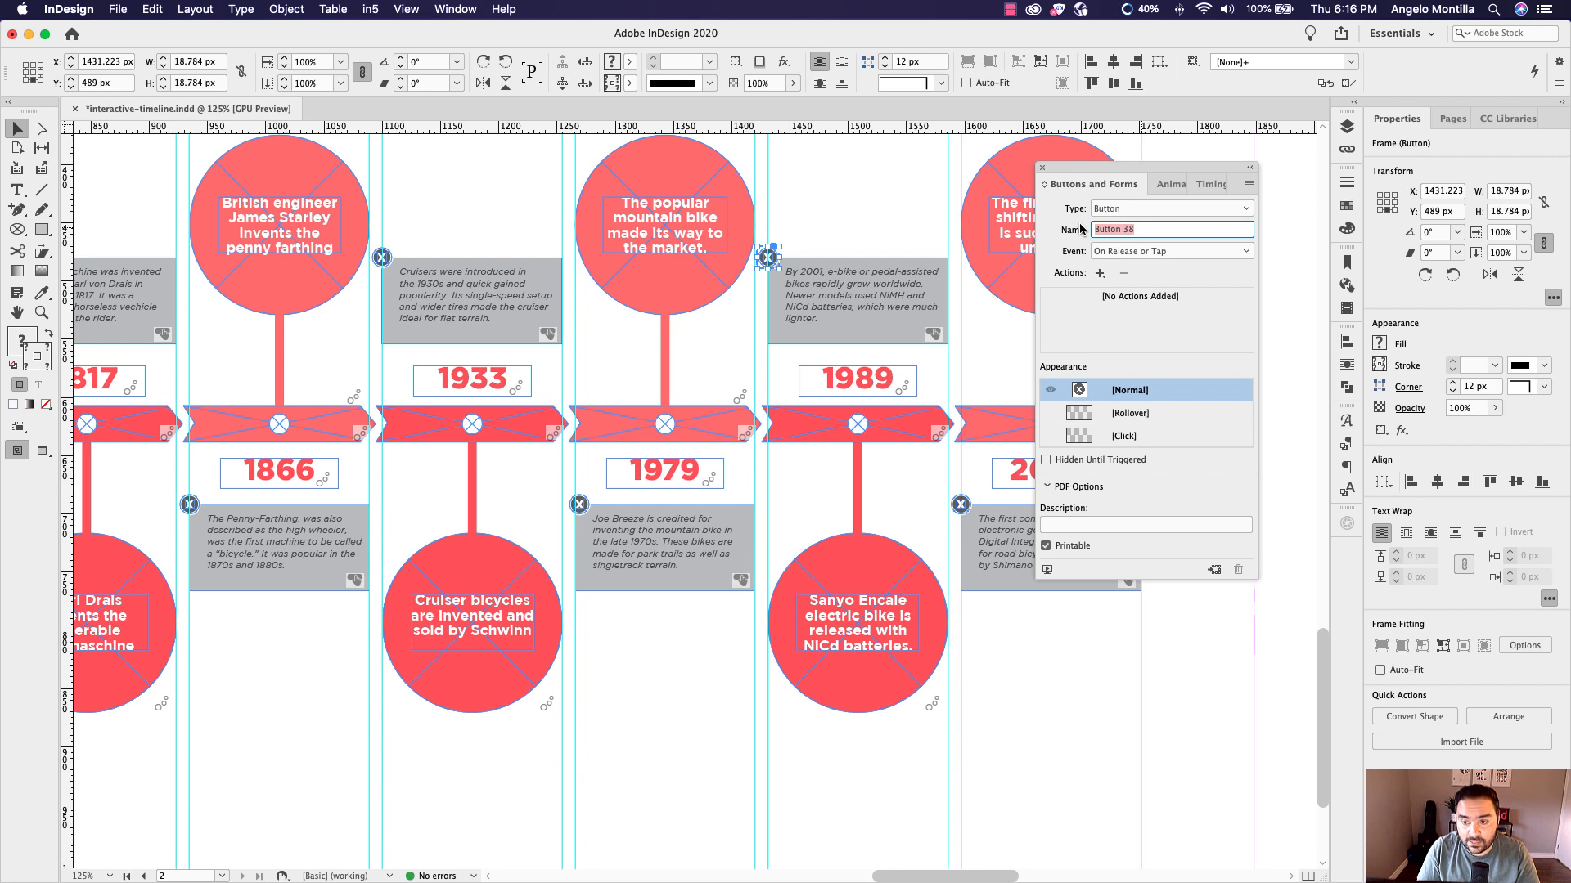
text(Close-5)
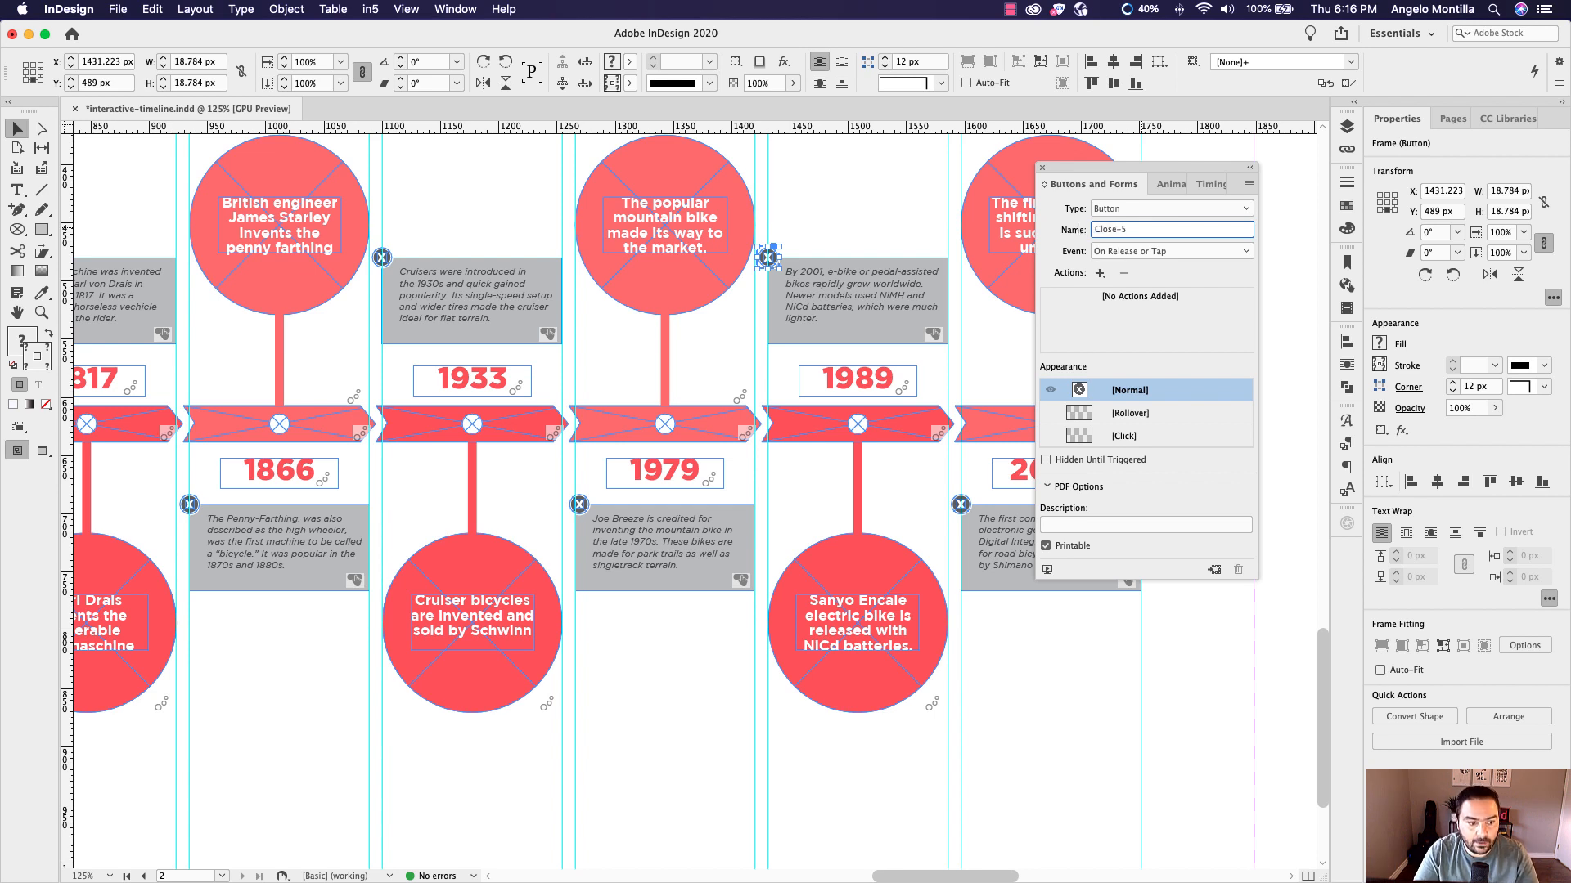
click(1046, 459)
click(919, 476)
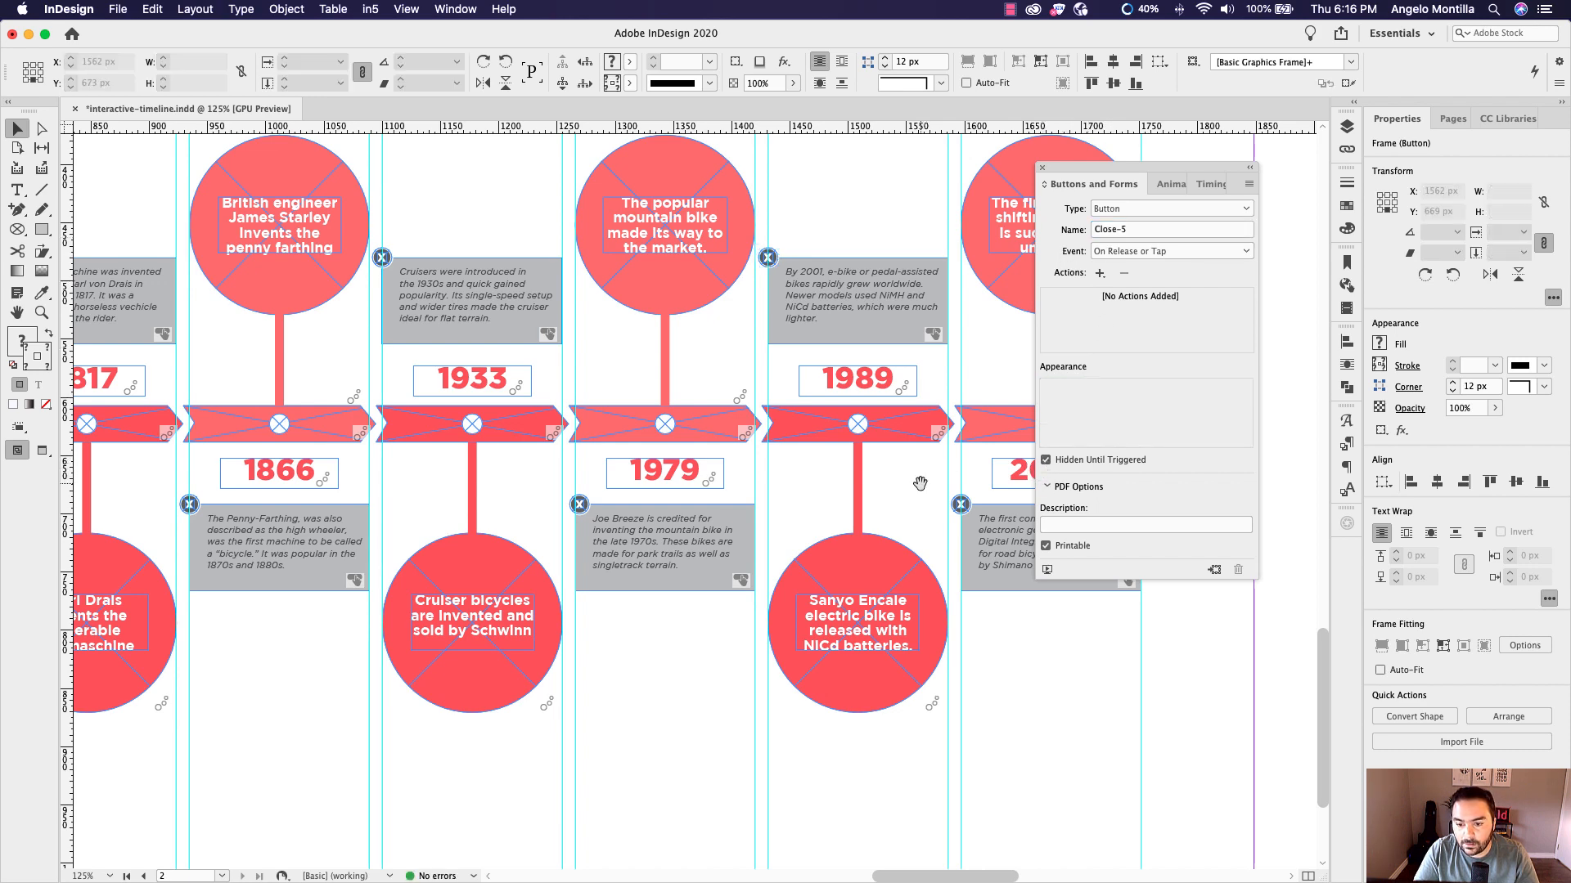
Convert the X icon on the 2009 description box to a button named Close-6 and set it to Hidden Until Triggered
scroll(908, 466, right, 5)
scroll(908, 467, down, 1)
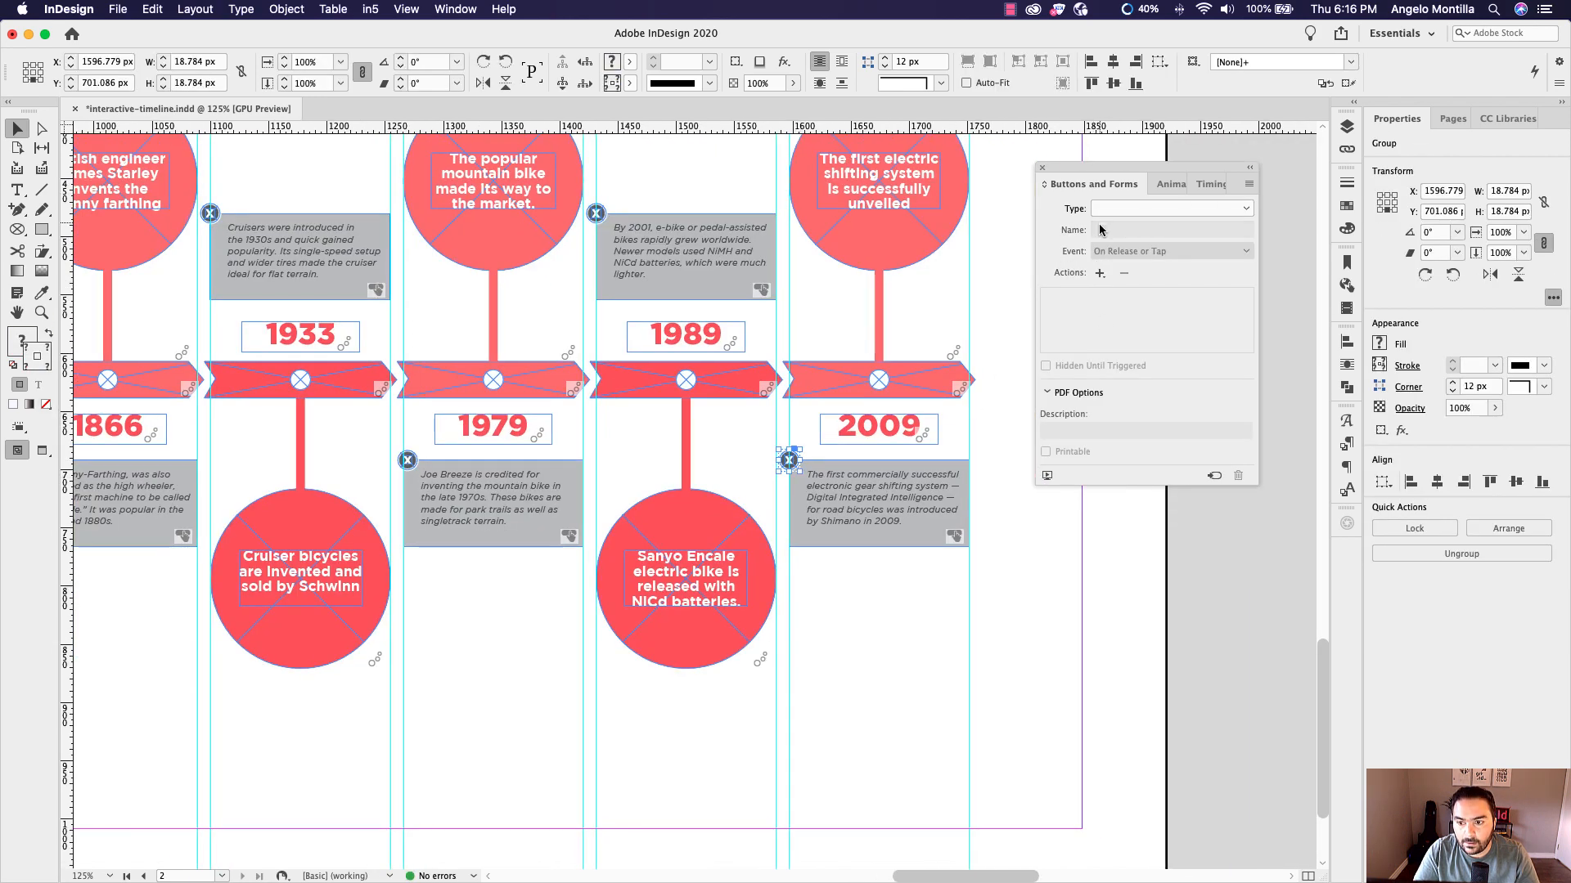
click(1154, 209)
click(1133, 231)
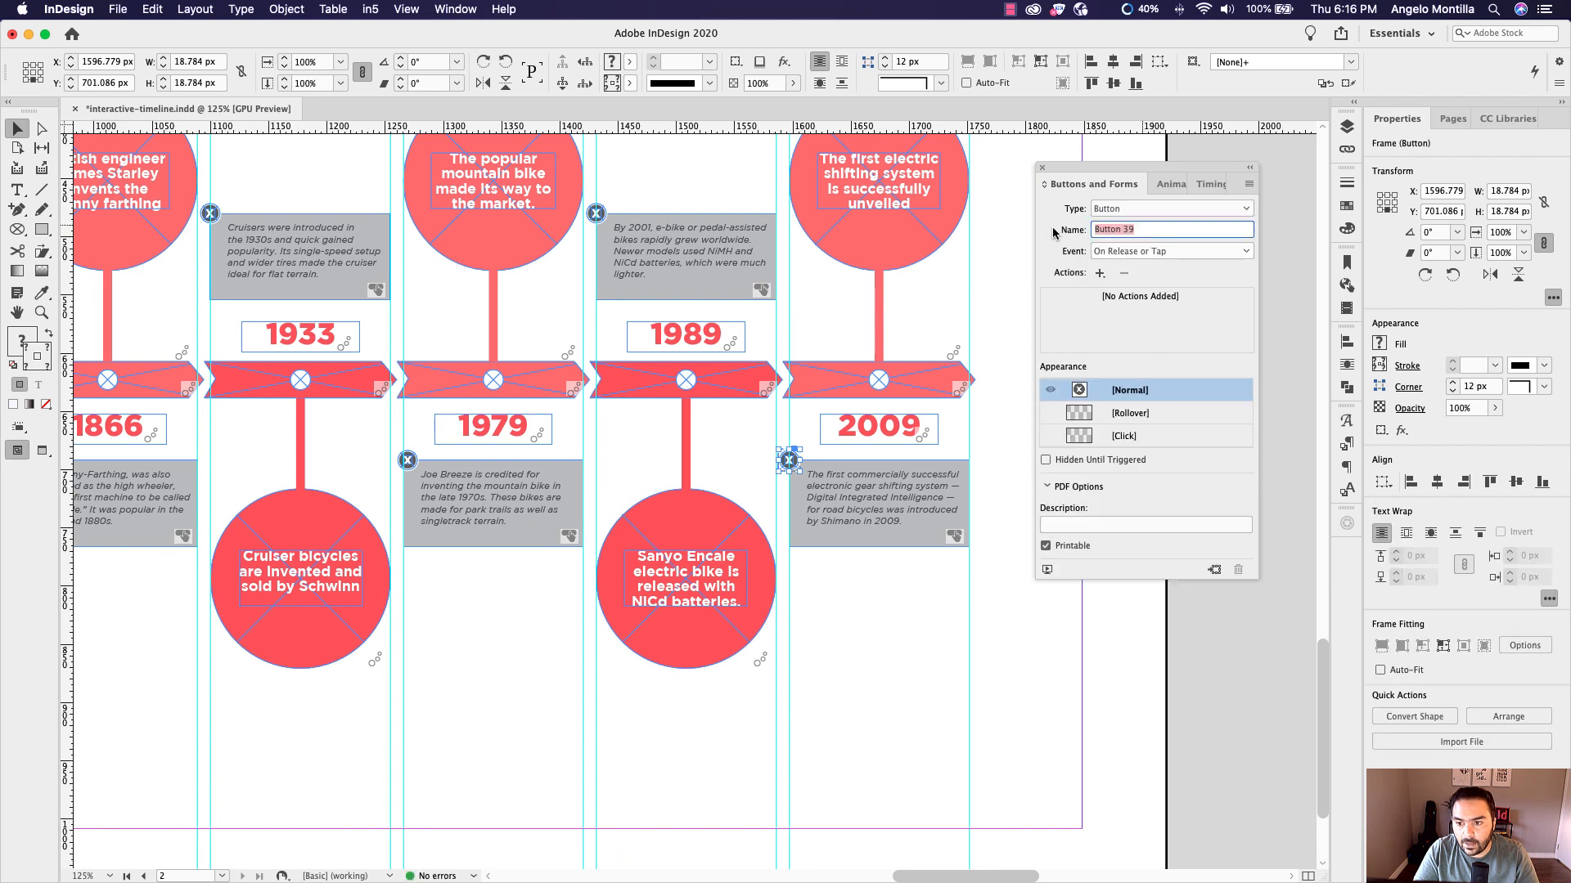
text(Close-6)
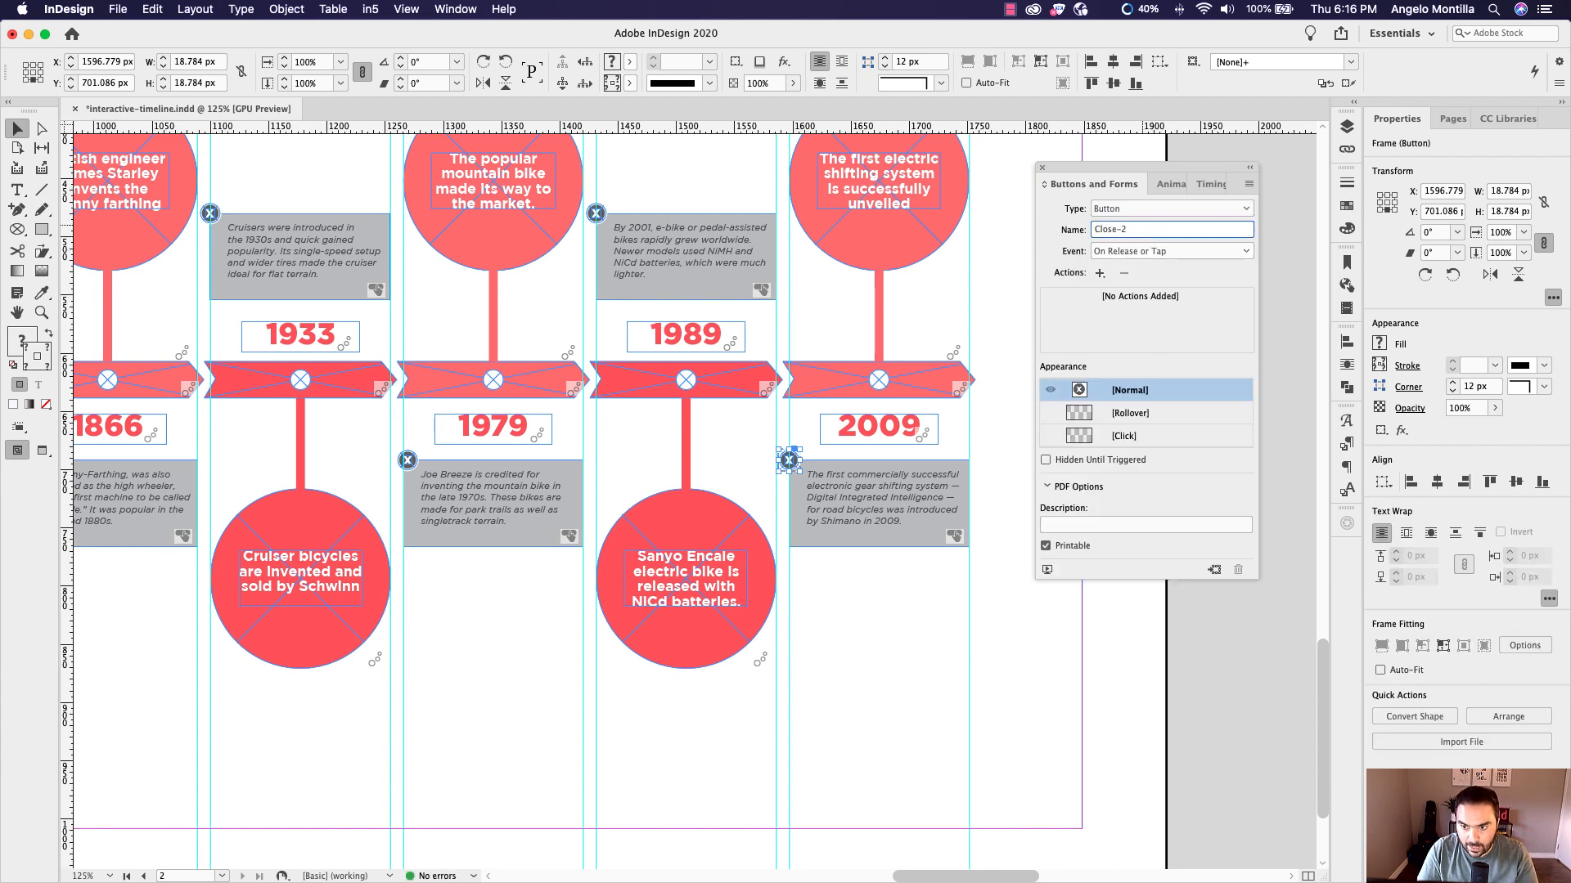
click(1046, 462)
click(834, 351)
Convert the 1817 bubble group about Karl Drais and the steerable laufmaschine to a button
drag(399, 314, 715, 311)
drag(442, 467, 479, 453)
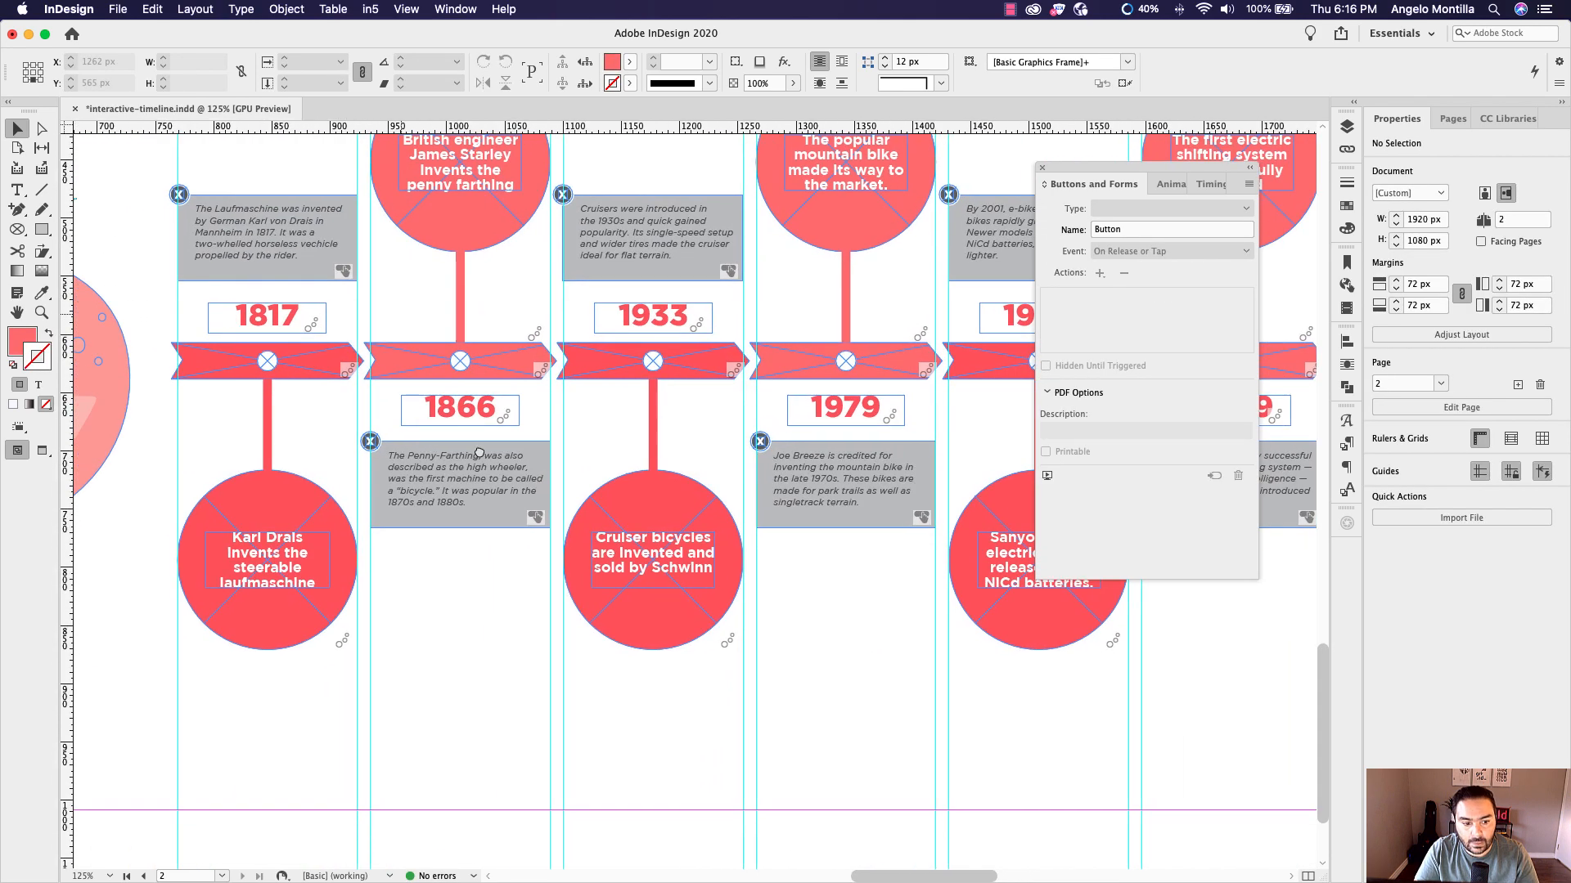
click(287, 532)
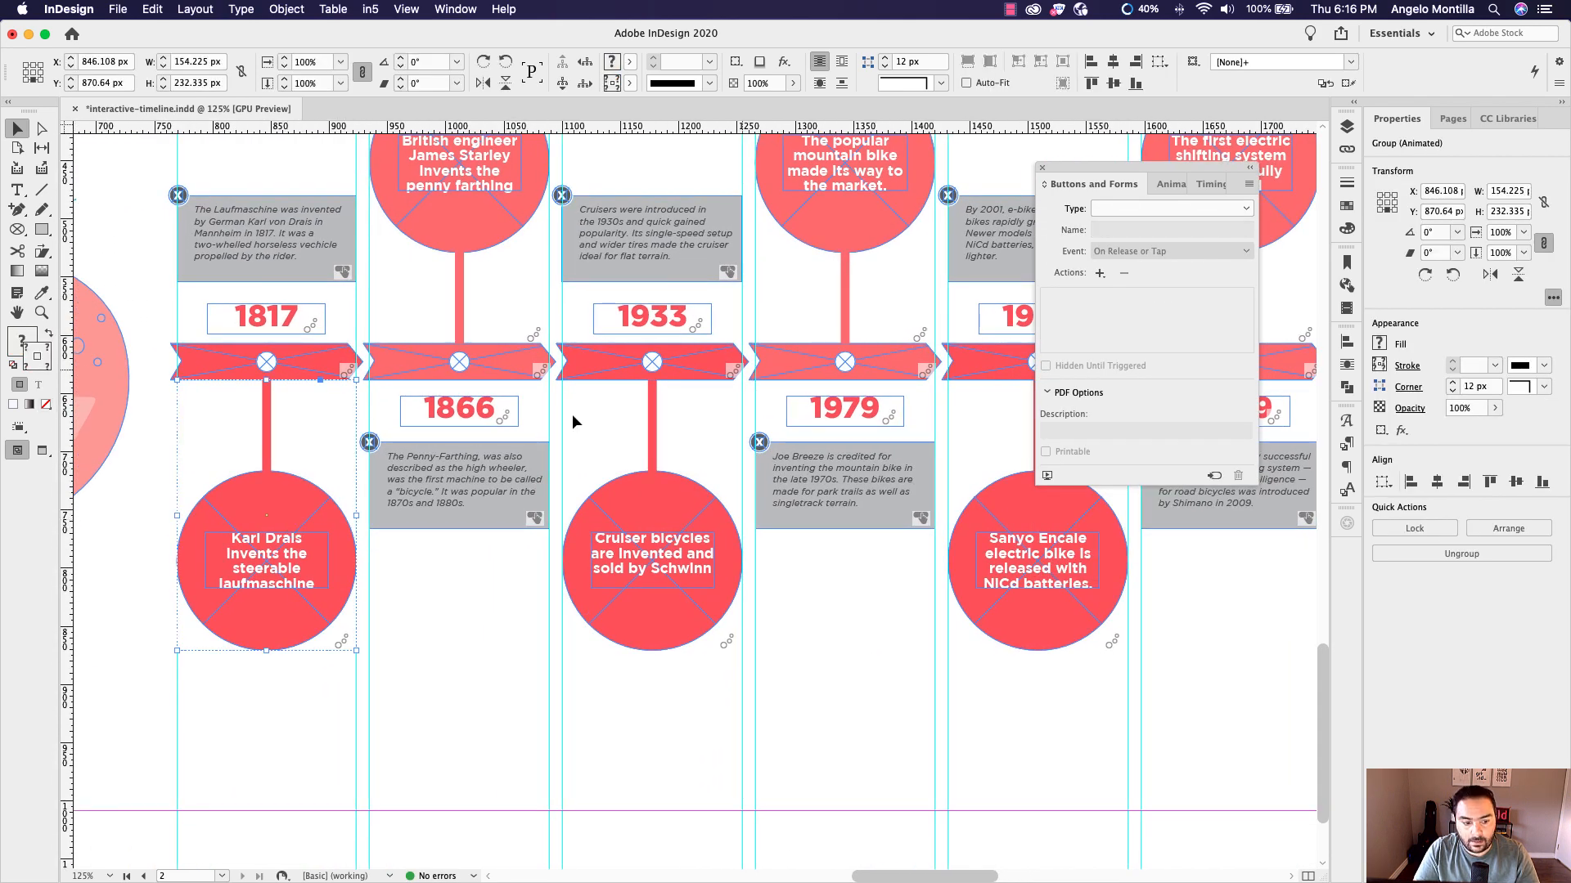
scroll(548, 419, left, 3)
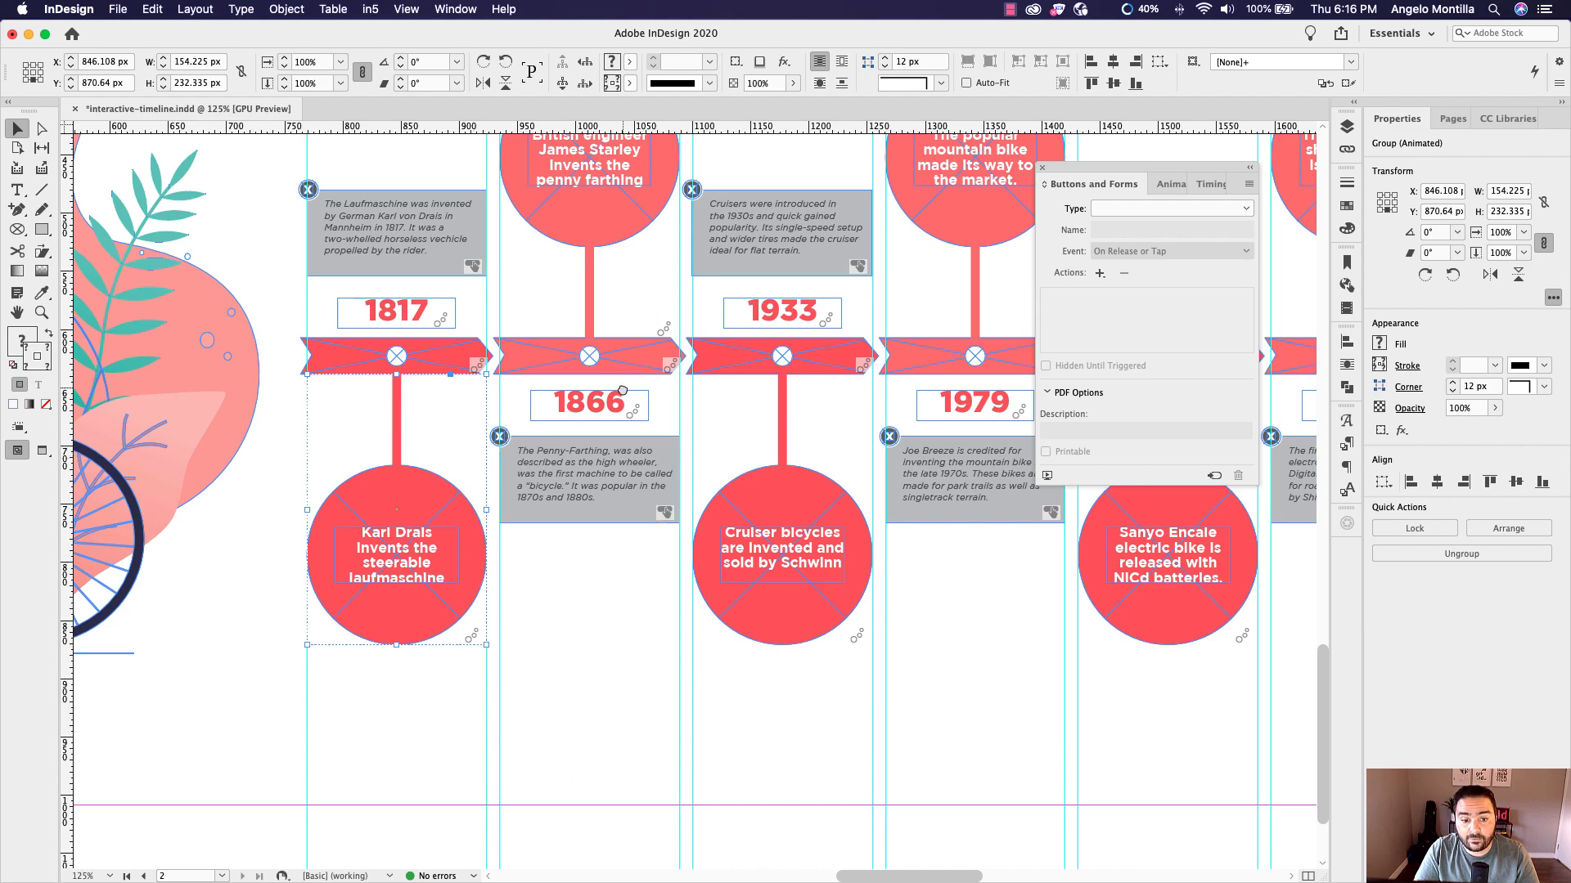
scroll(622, 390, up, 2)
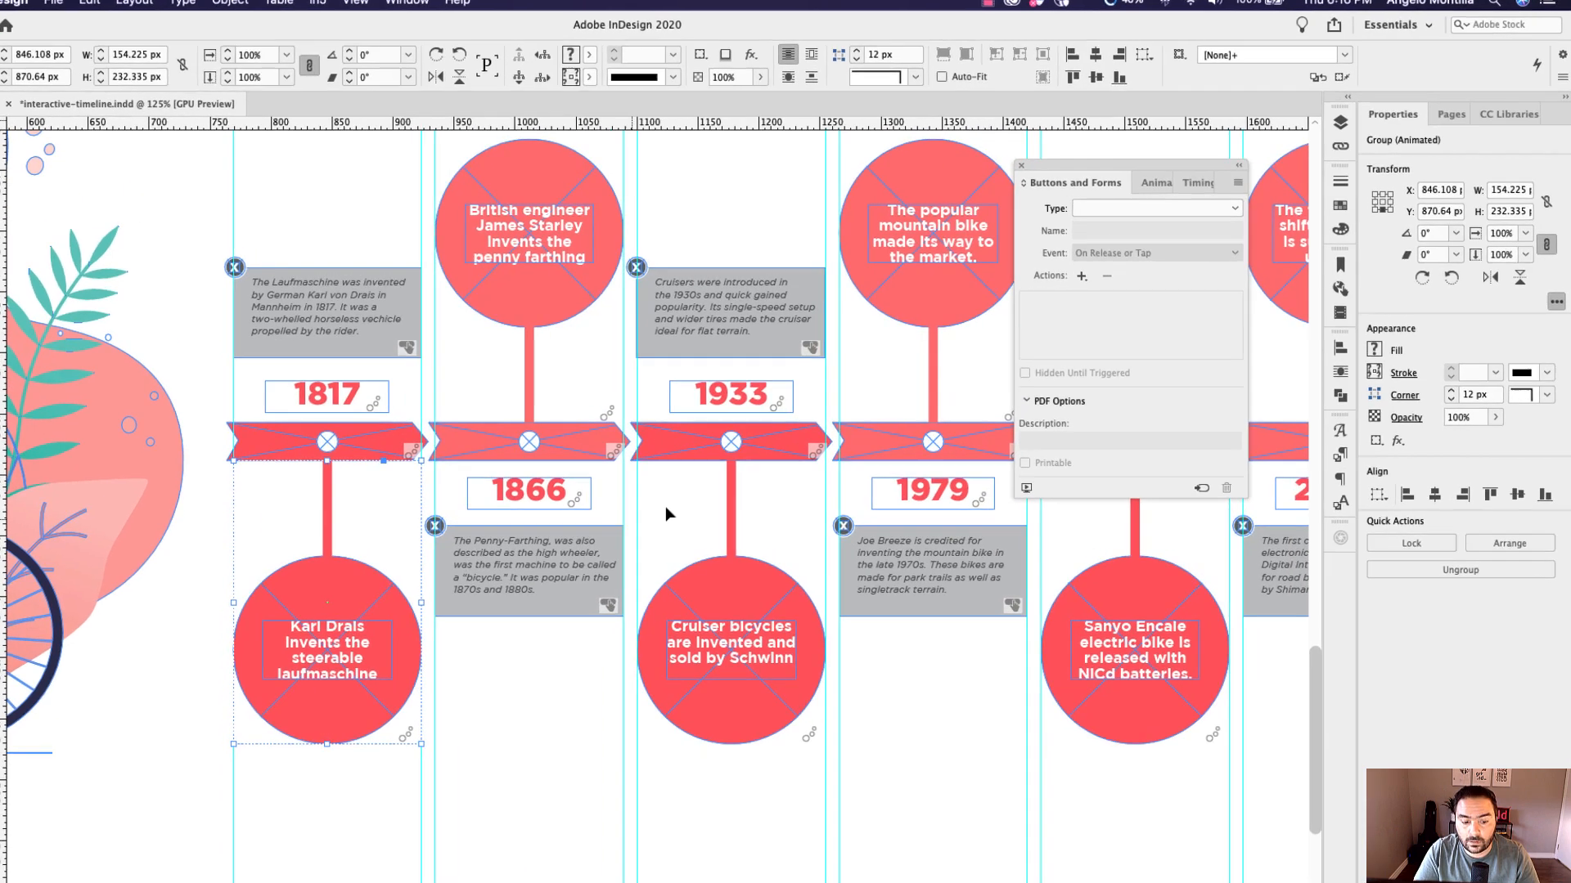
click(1235, 207)
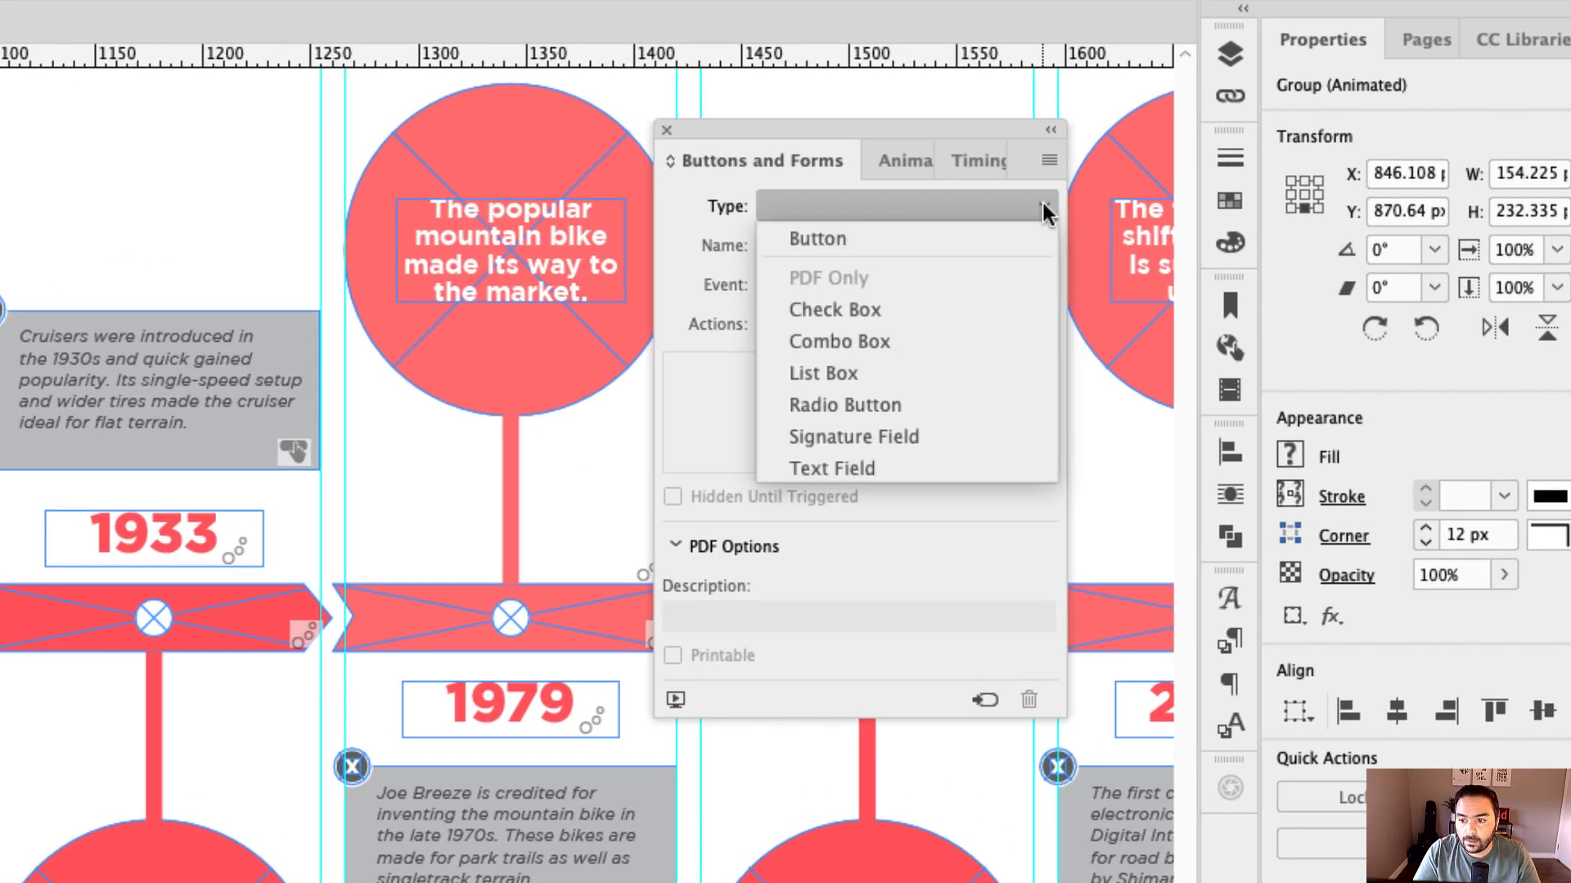
click(876, 238)
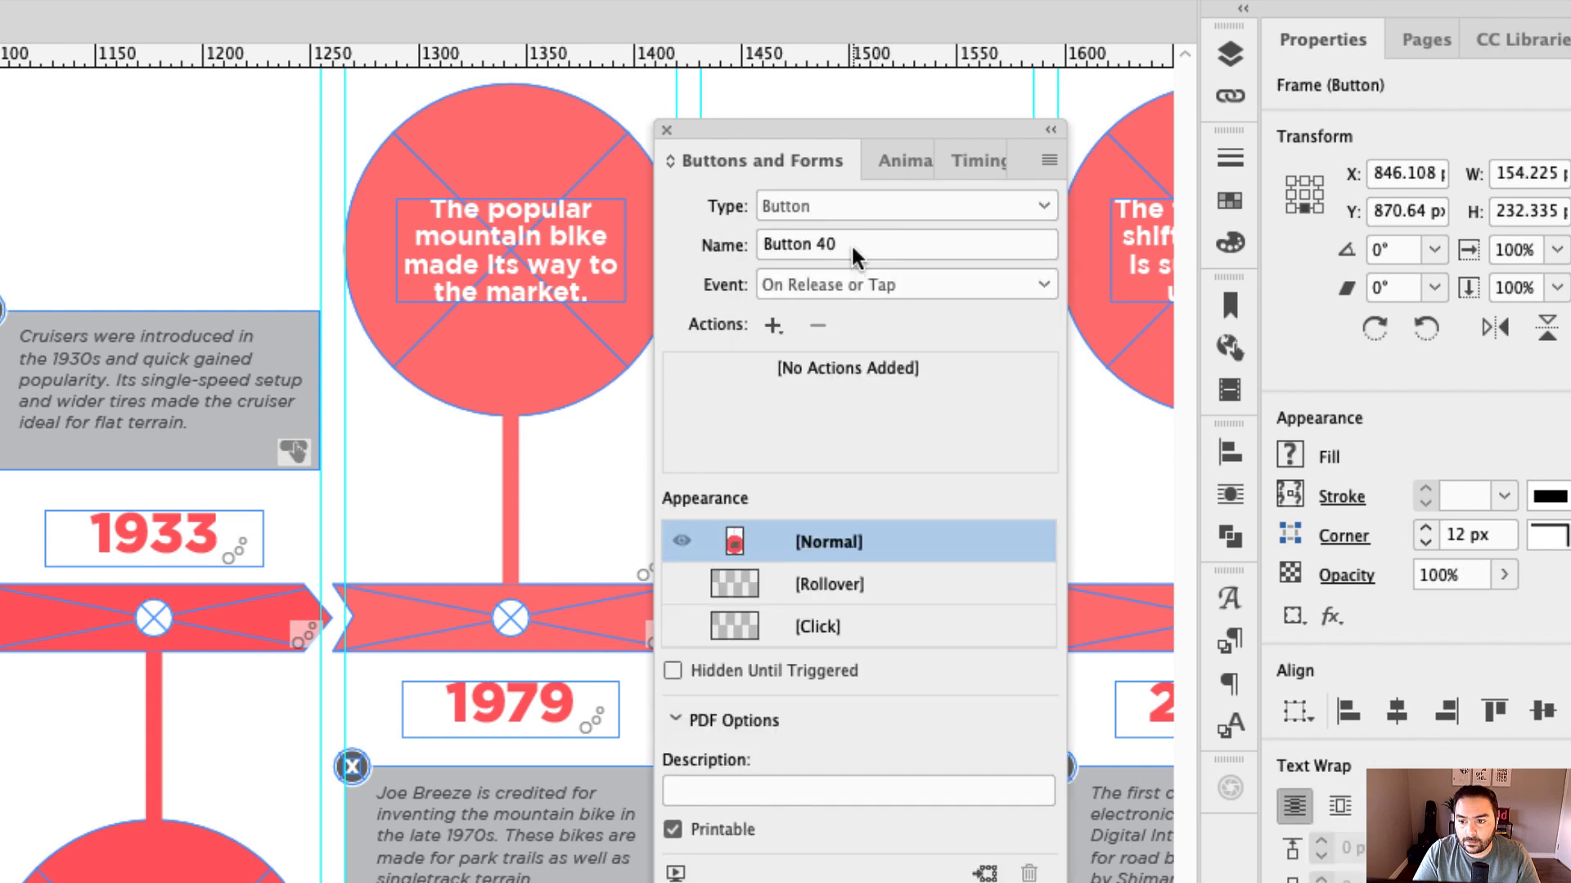
Name the 1817 bubble button Bubble Information 1, keeping its event as On Release or Tap
drag(853, 252, 740, 258)
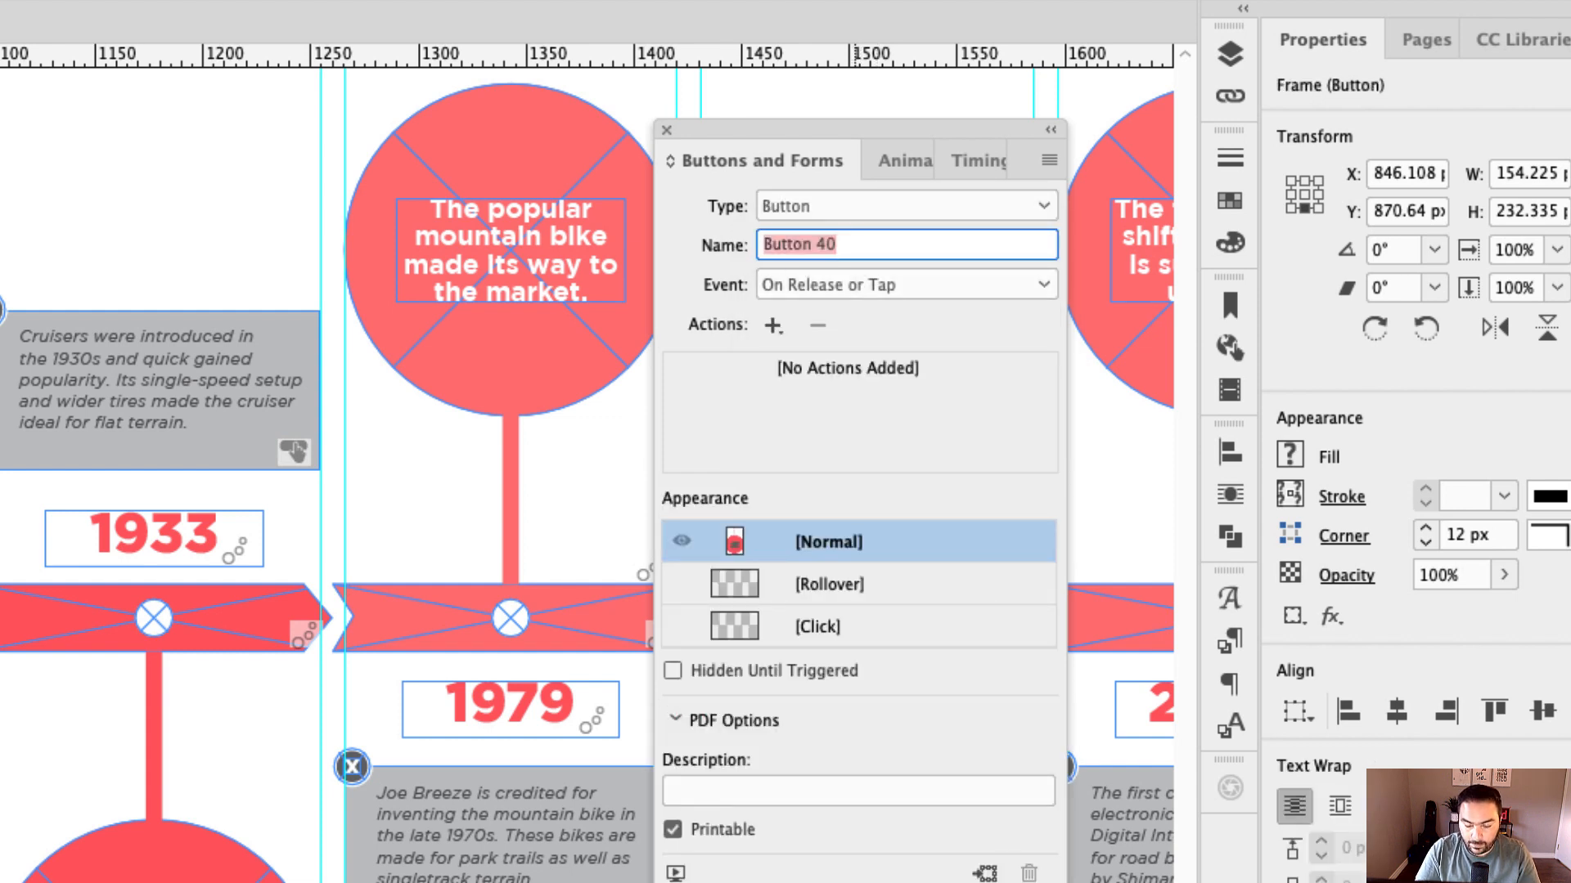
text(Bubble Info 1)
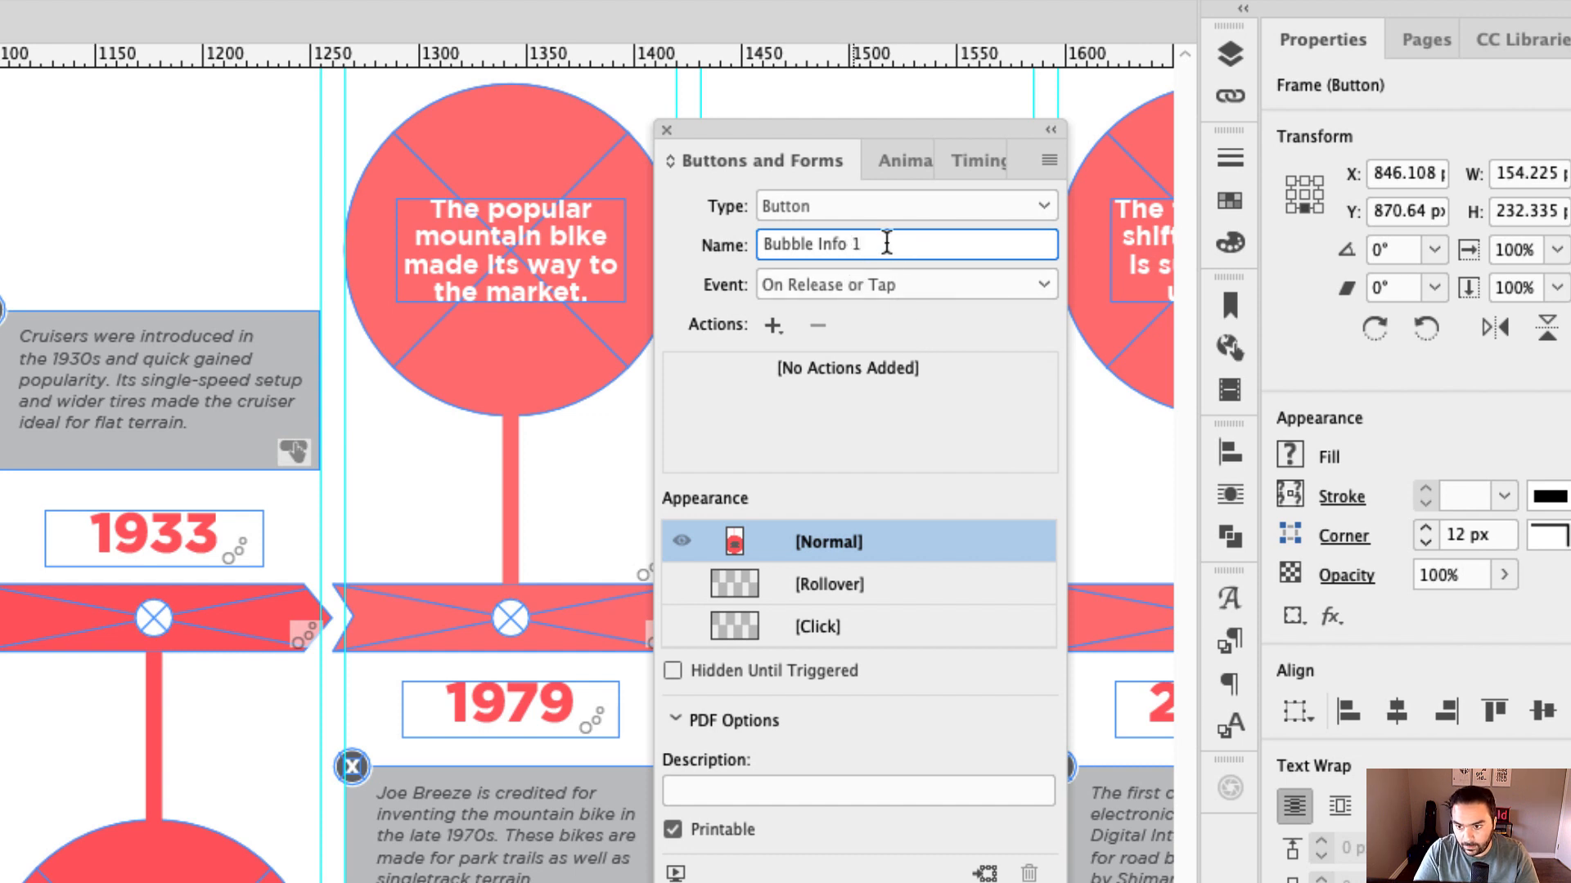
key(Left)
key(Left)
text(rmatio)
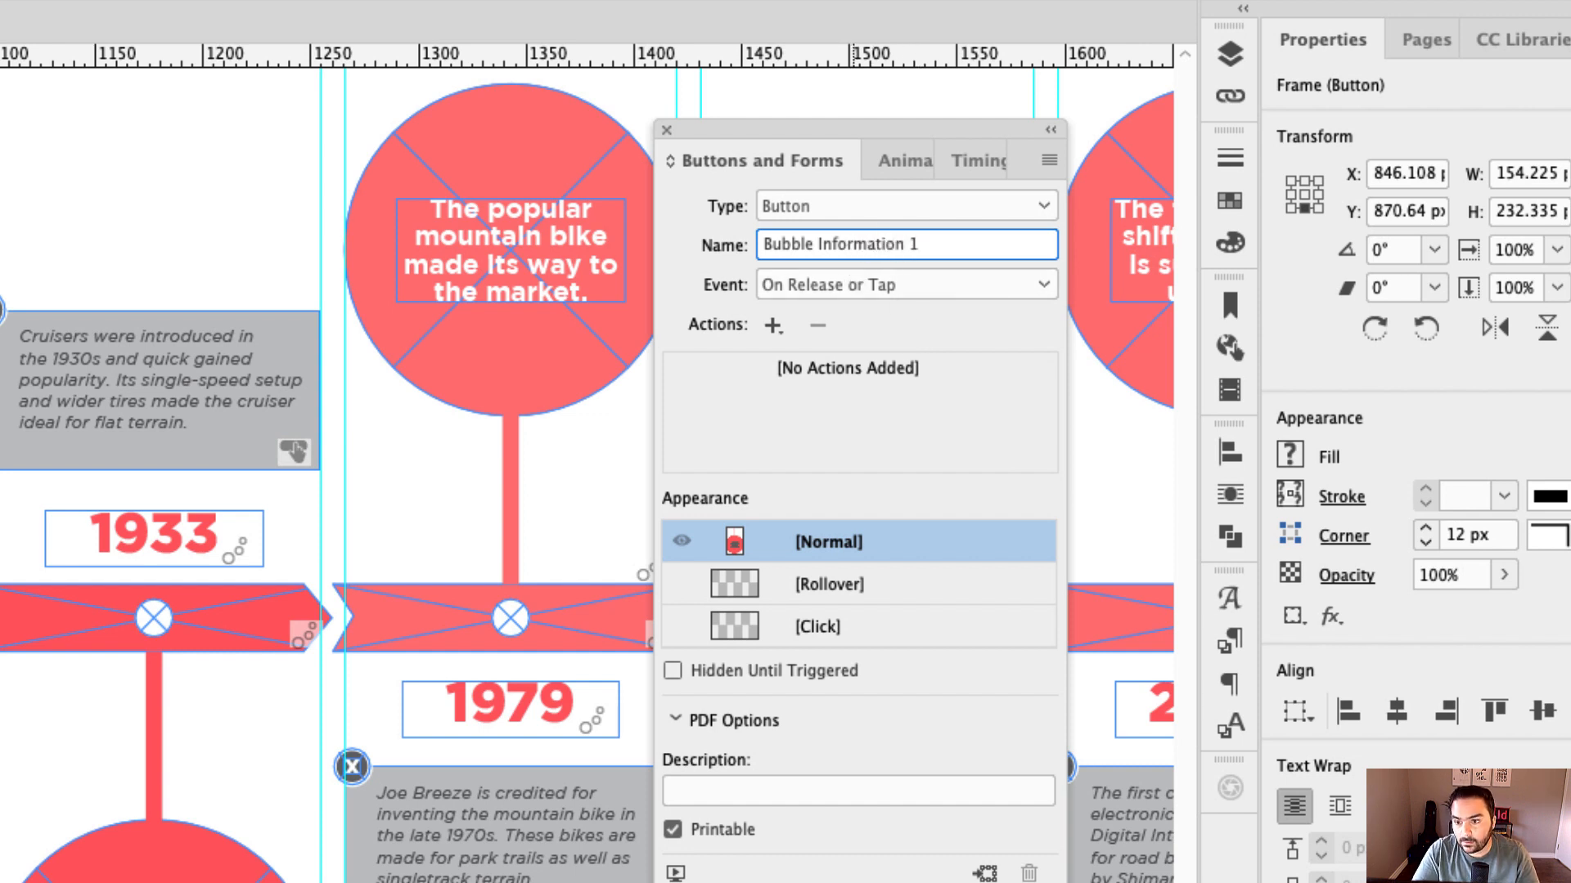
click(913, 287)
click(912, 286)
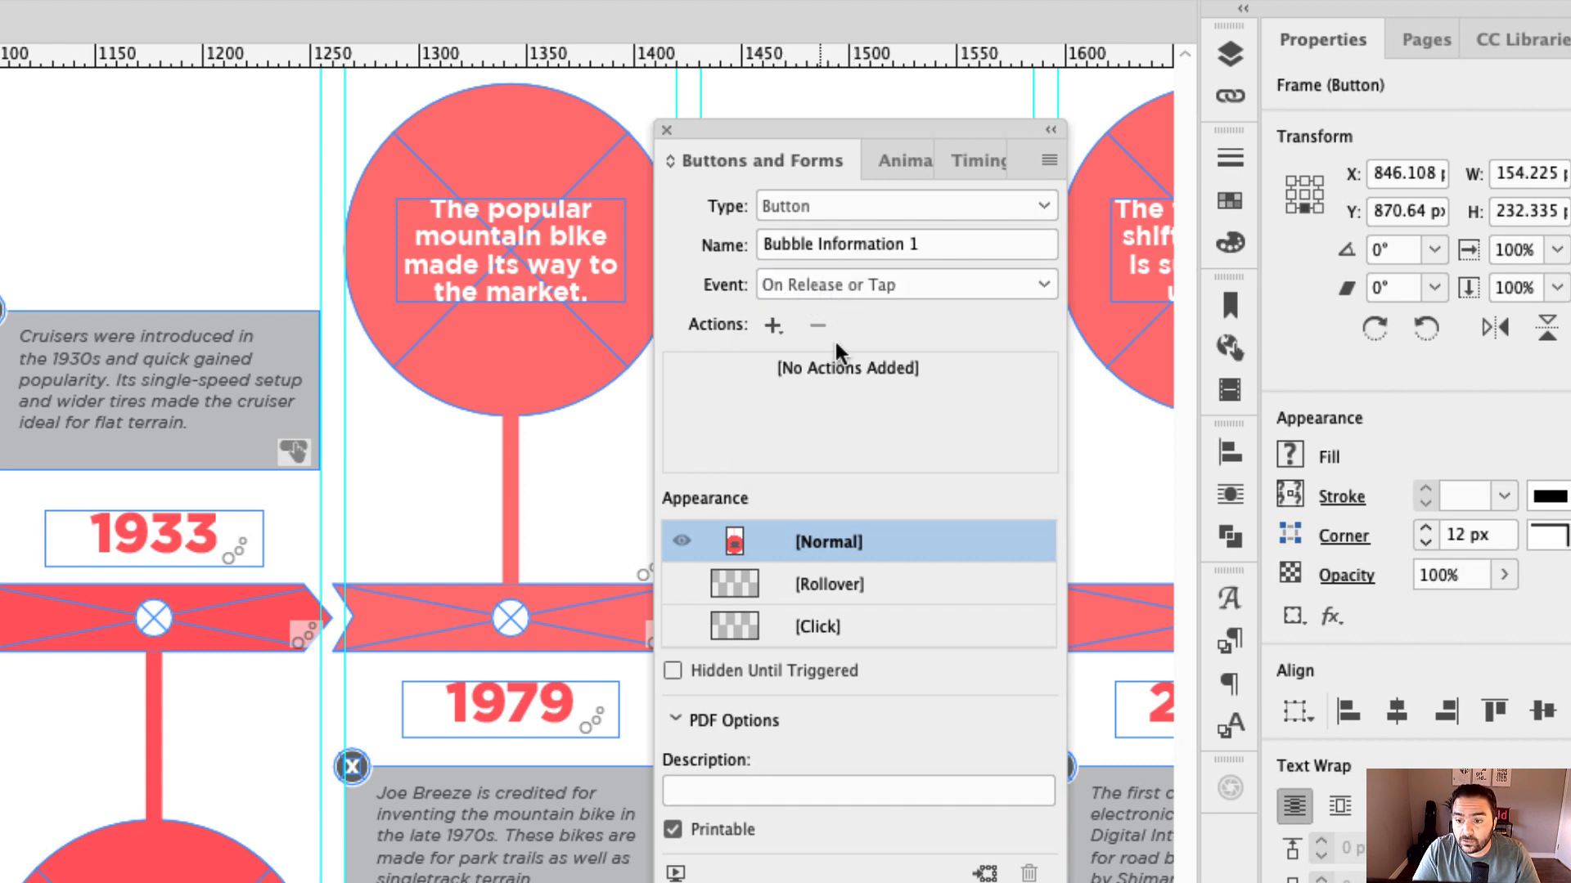
Add a Show/Hide Buttons and Forms action to the Bubble Information 1 button
click(774, 326)
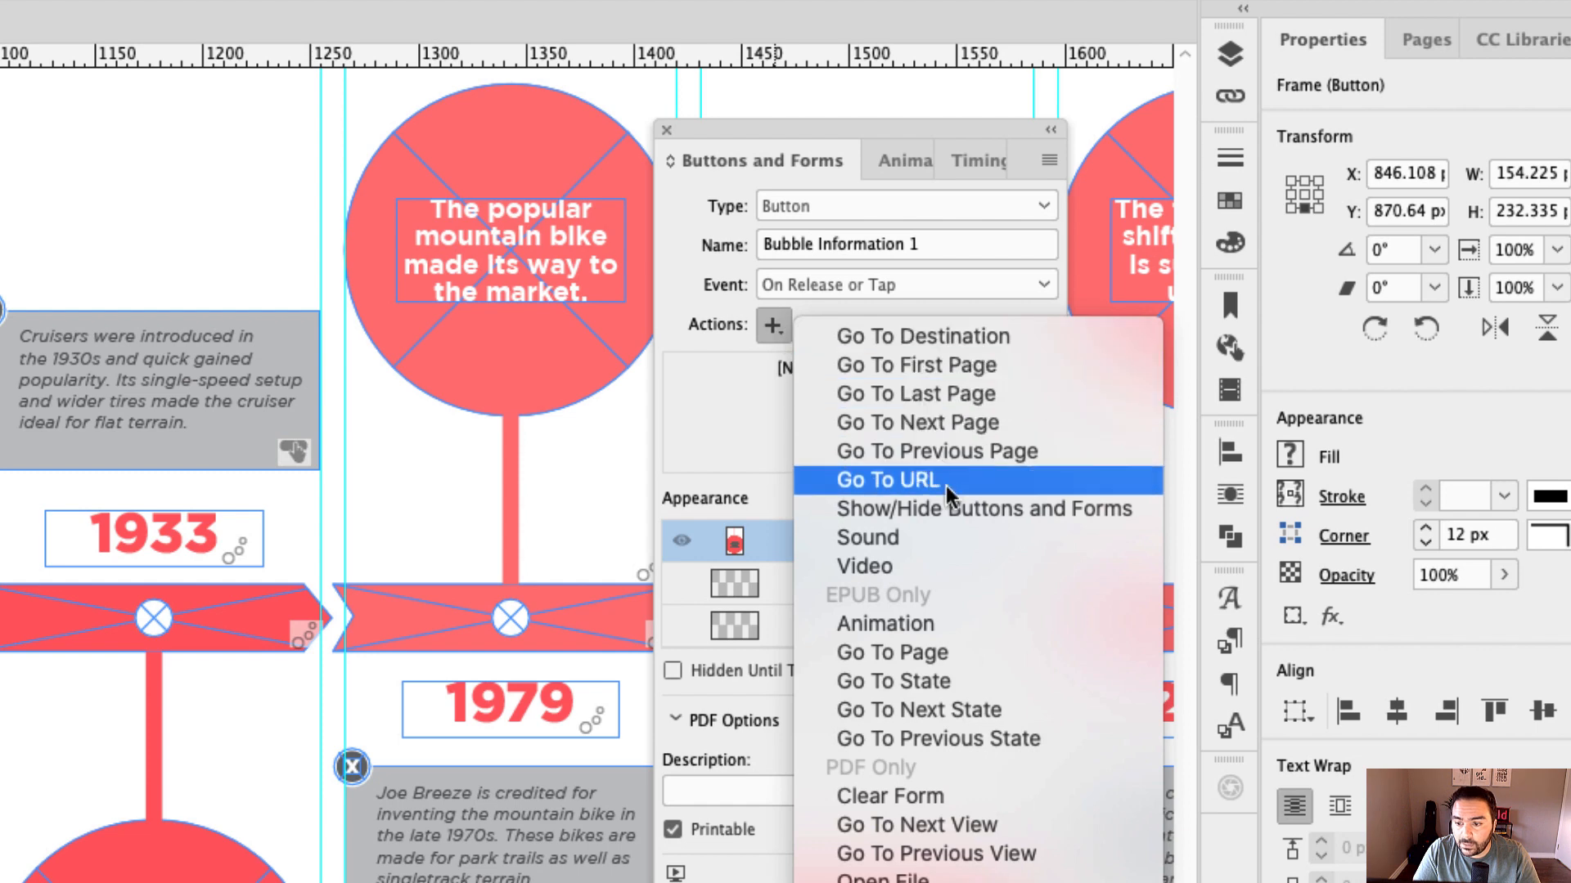
click(953, 509)
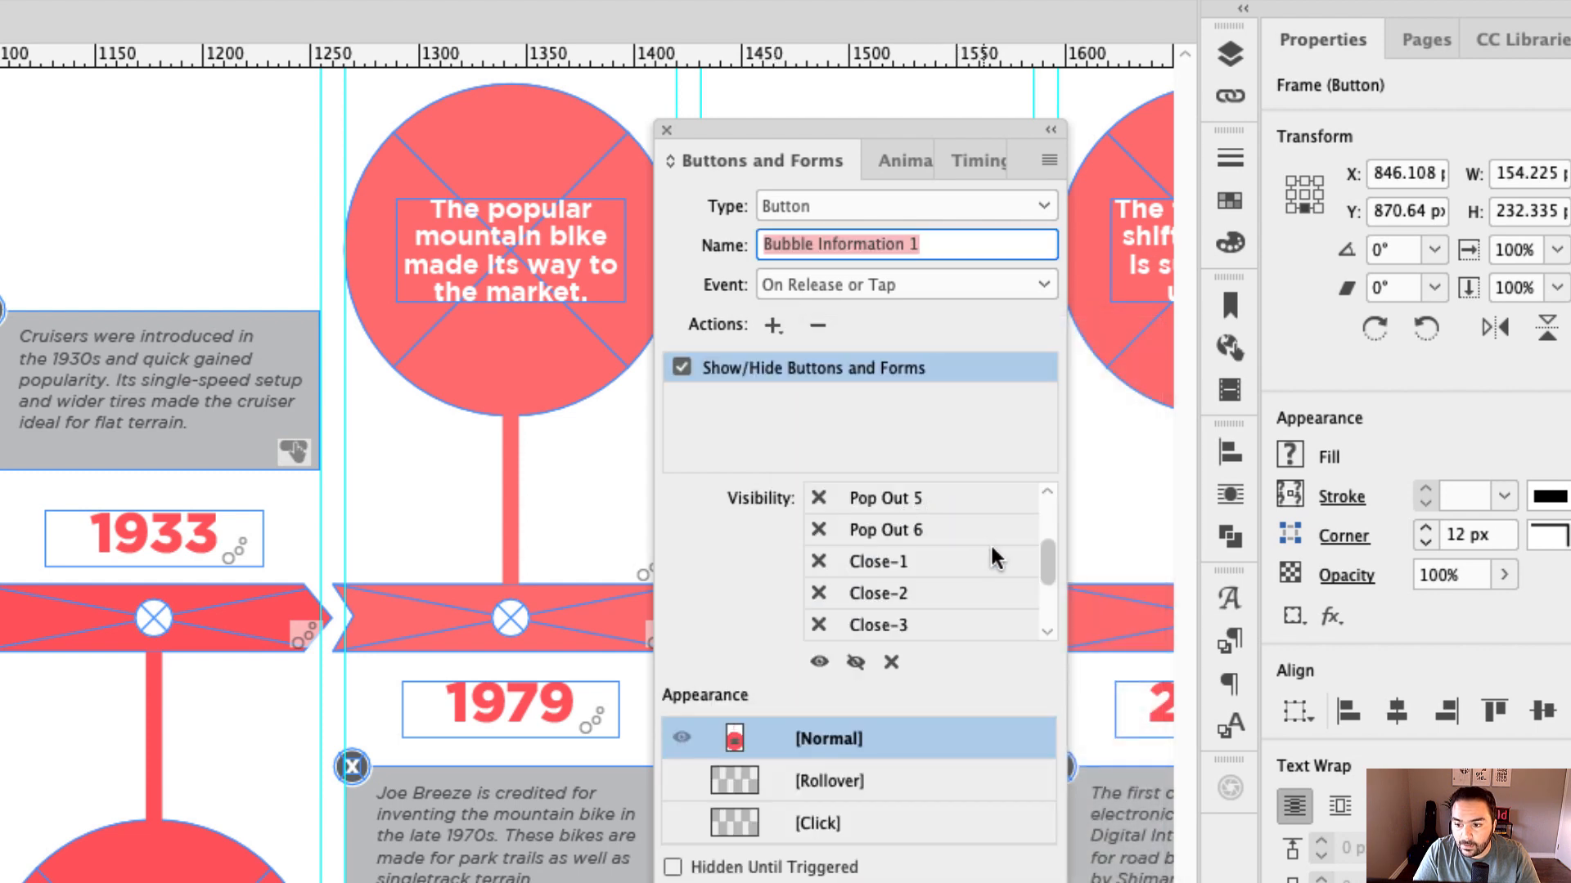
drag(1047, 569, 1049, 515)
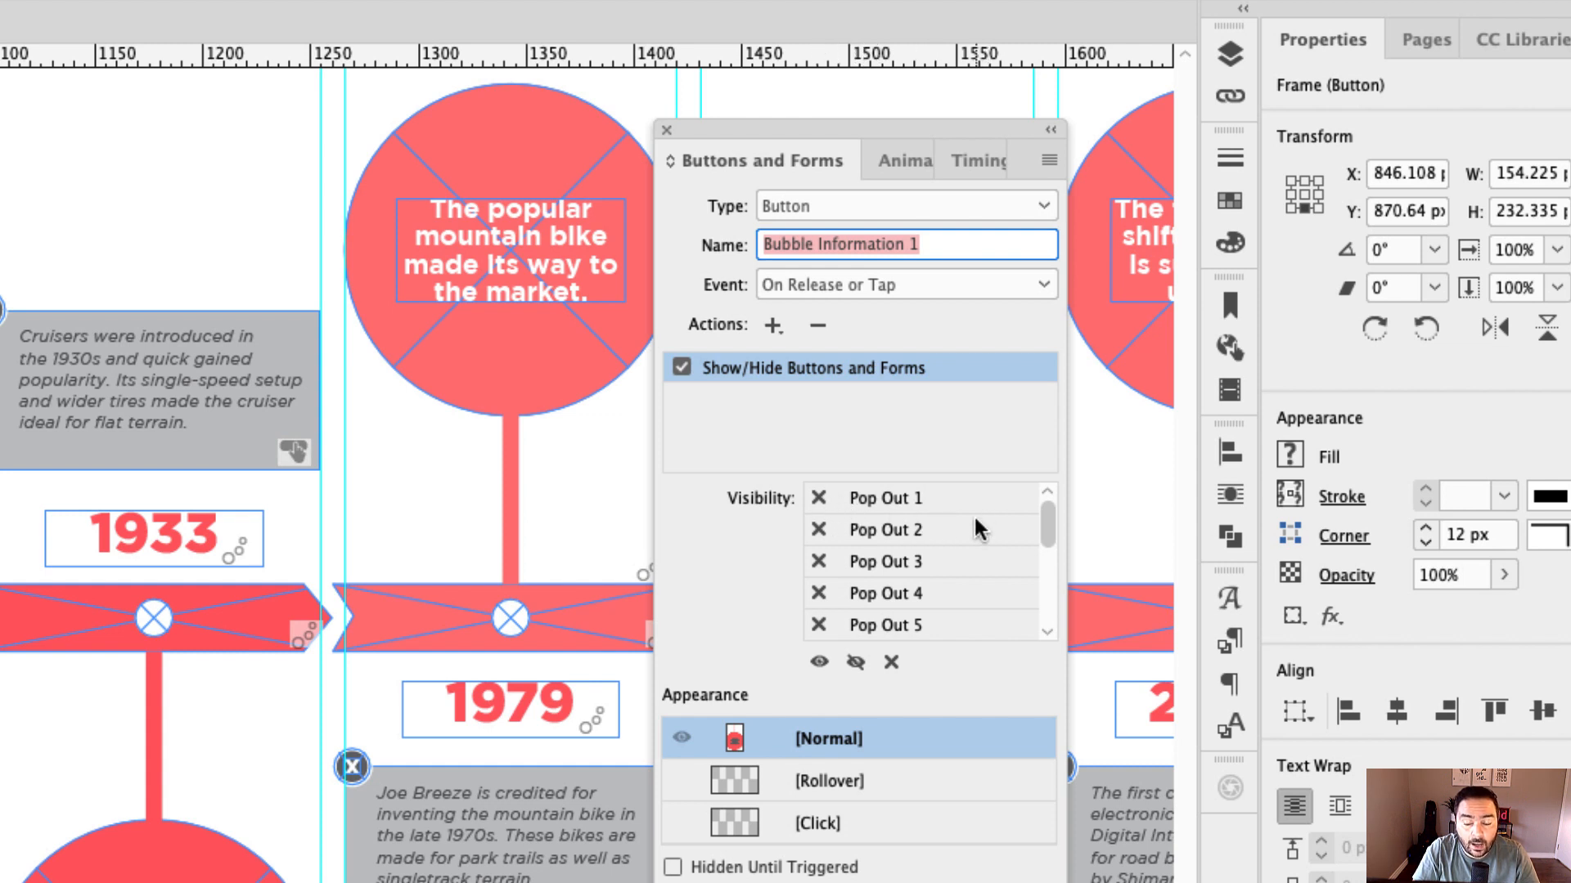
mouse_move(1047, 530)
mouse_down()
mouse_move(1037, 625)
mouse_move(1037, 556)
mouse_up()
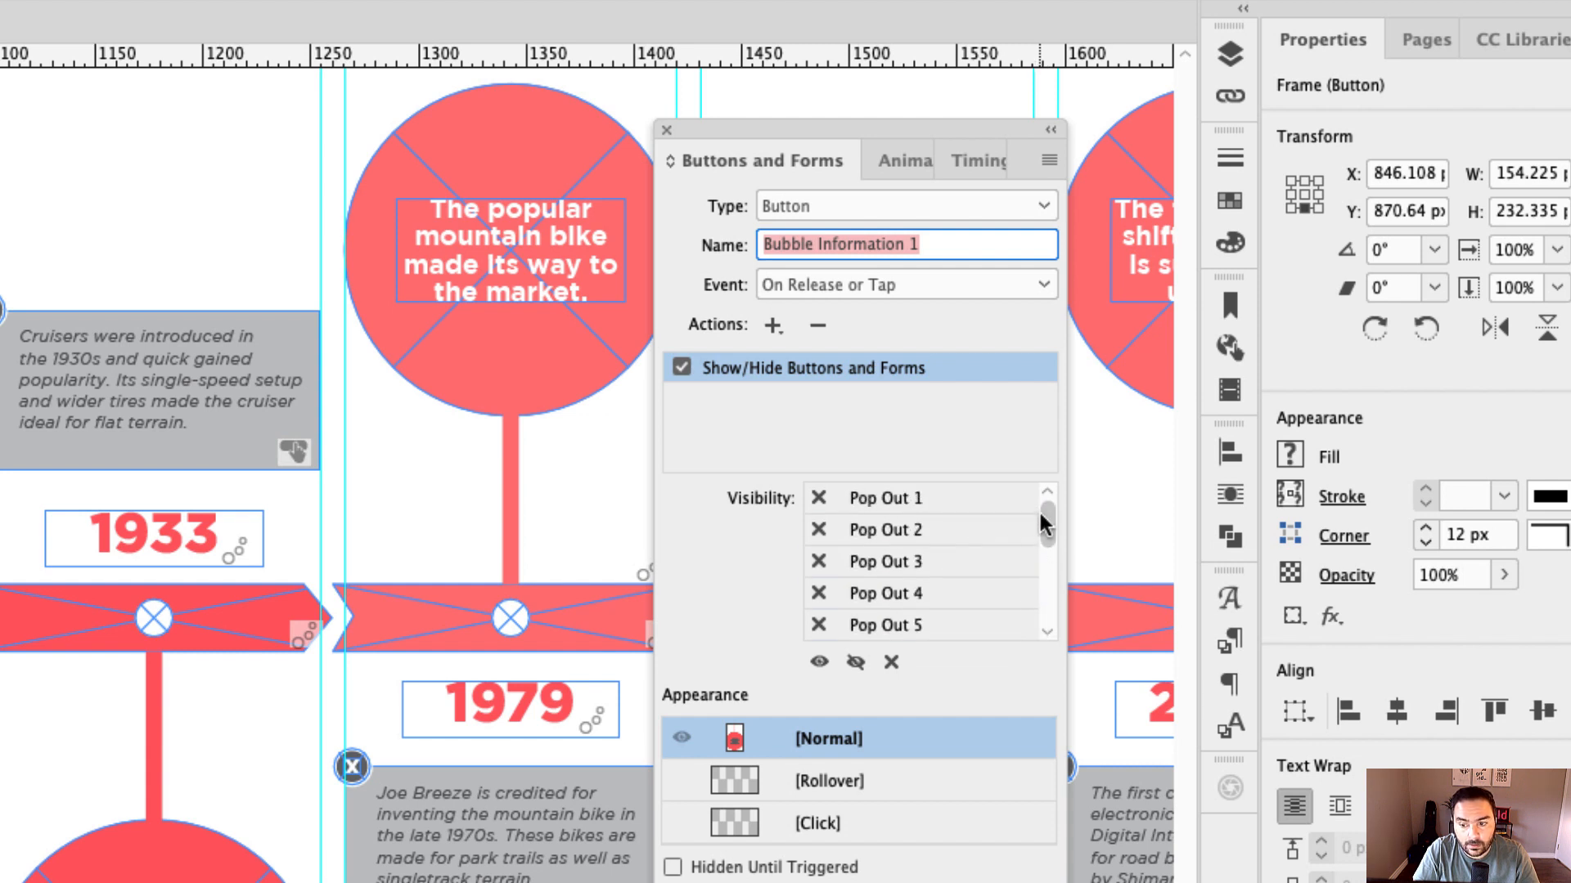
In the Bubble Information 1 action, set Pop Out 1 to show and Pop Out 2 through Pop Out 6 to hide
click(818, 497)
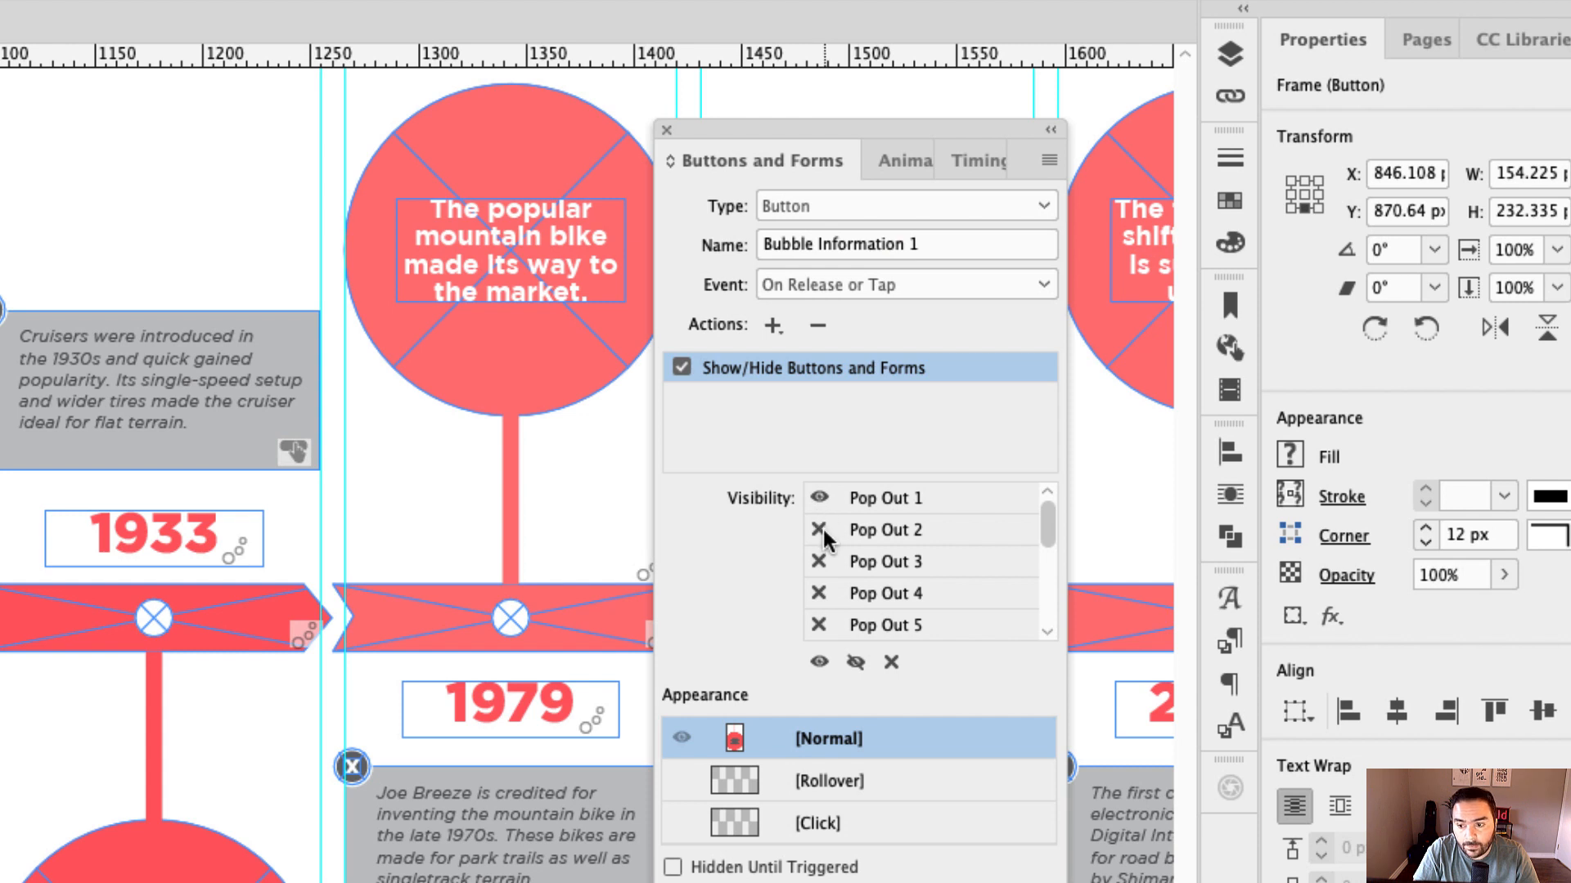
click(819, 530)
click(818, 562)
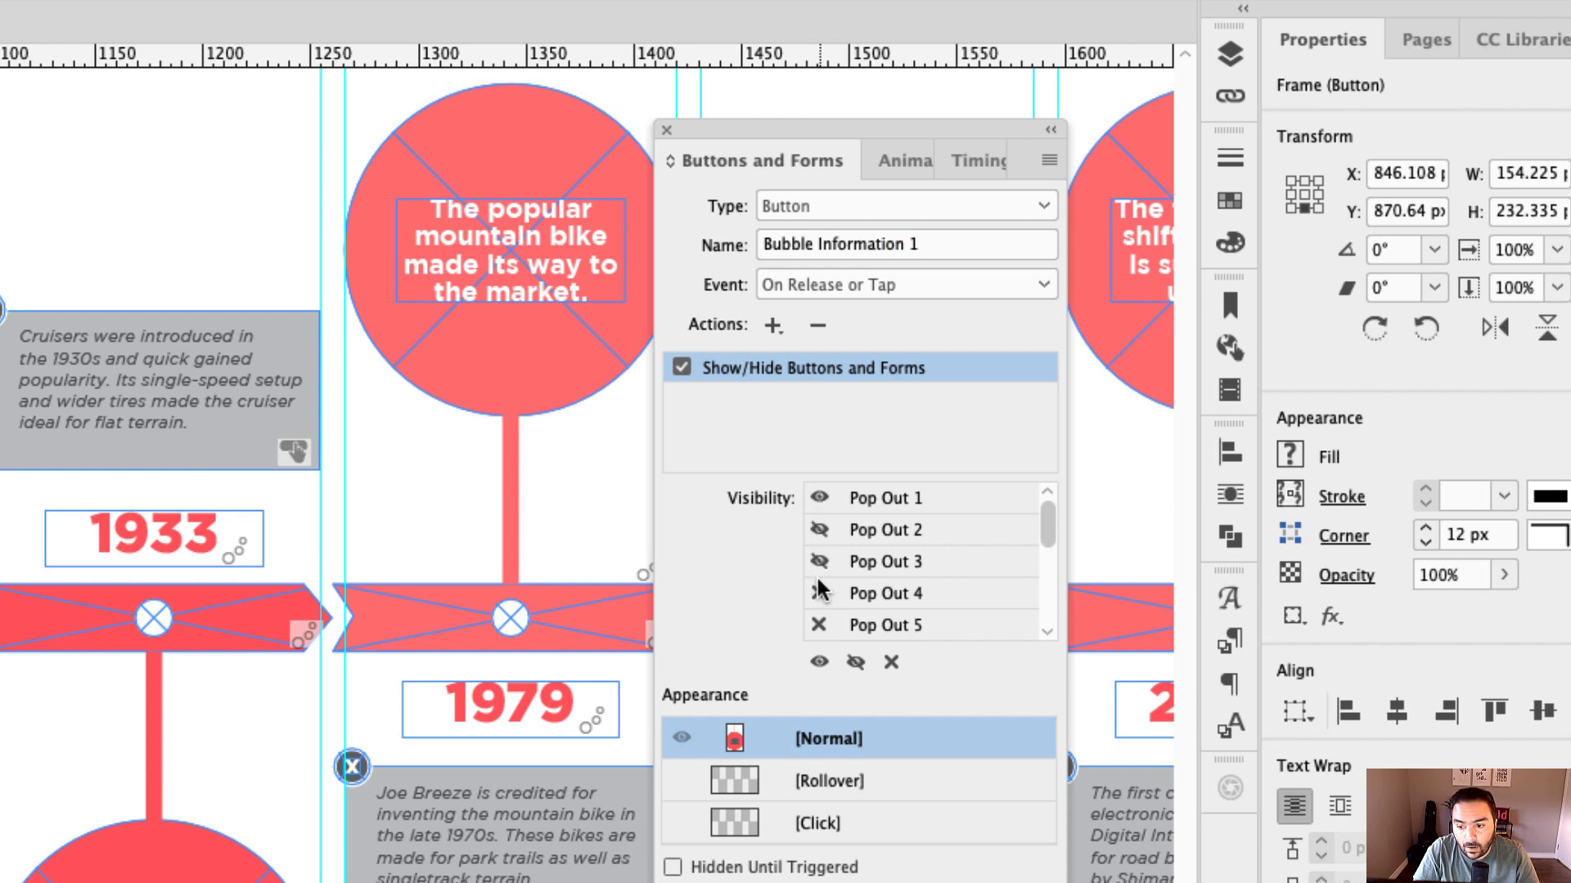
click(819, 594)
click(818, 625)
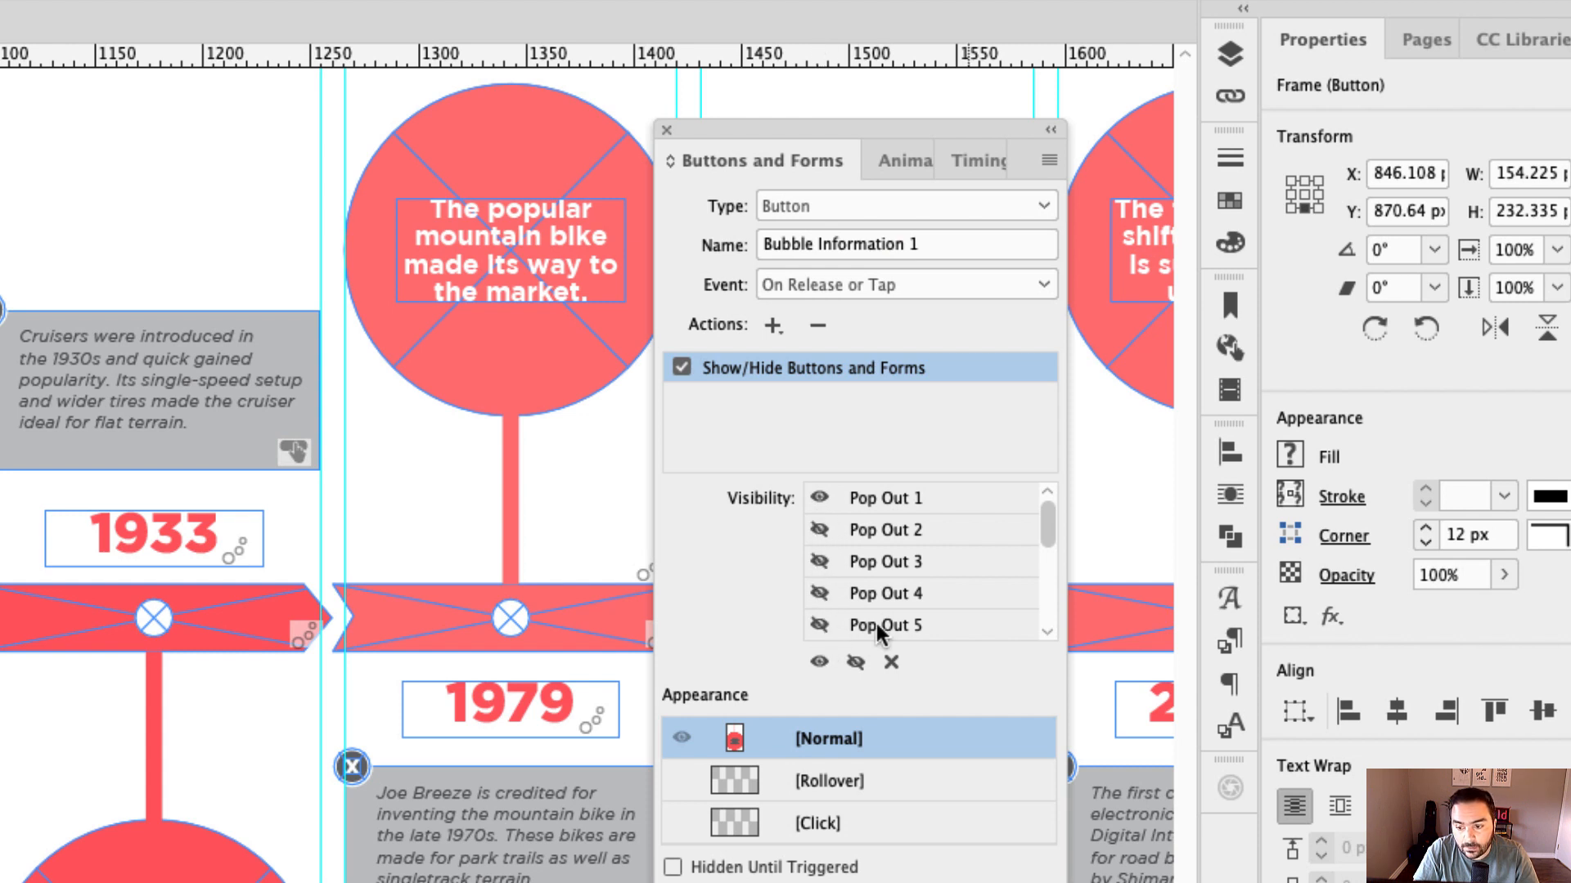
drag(1050, 525, 1041, 552)
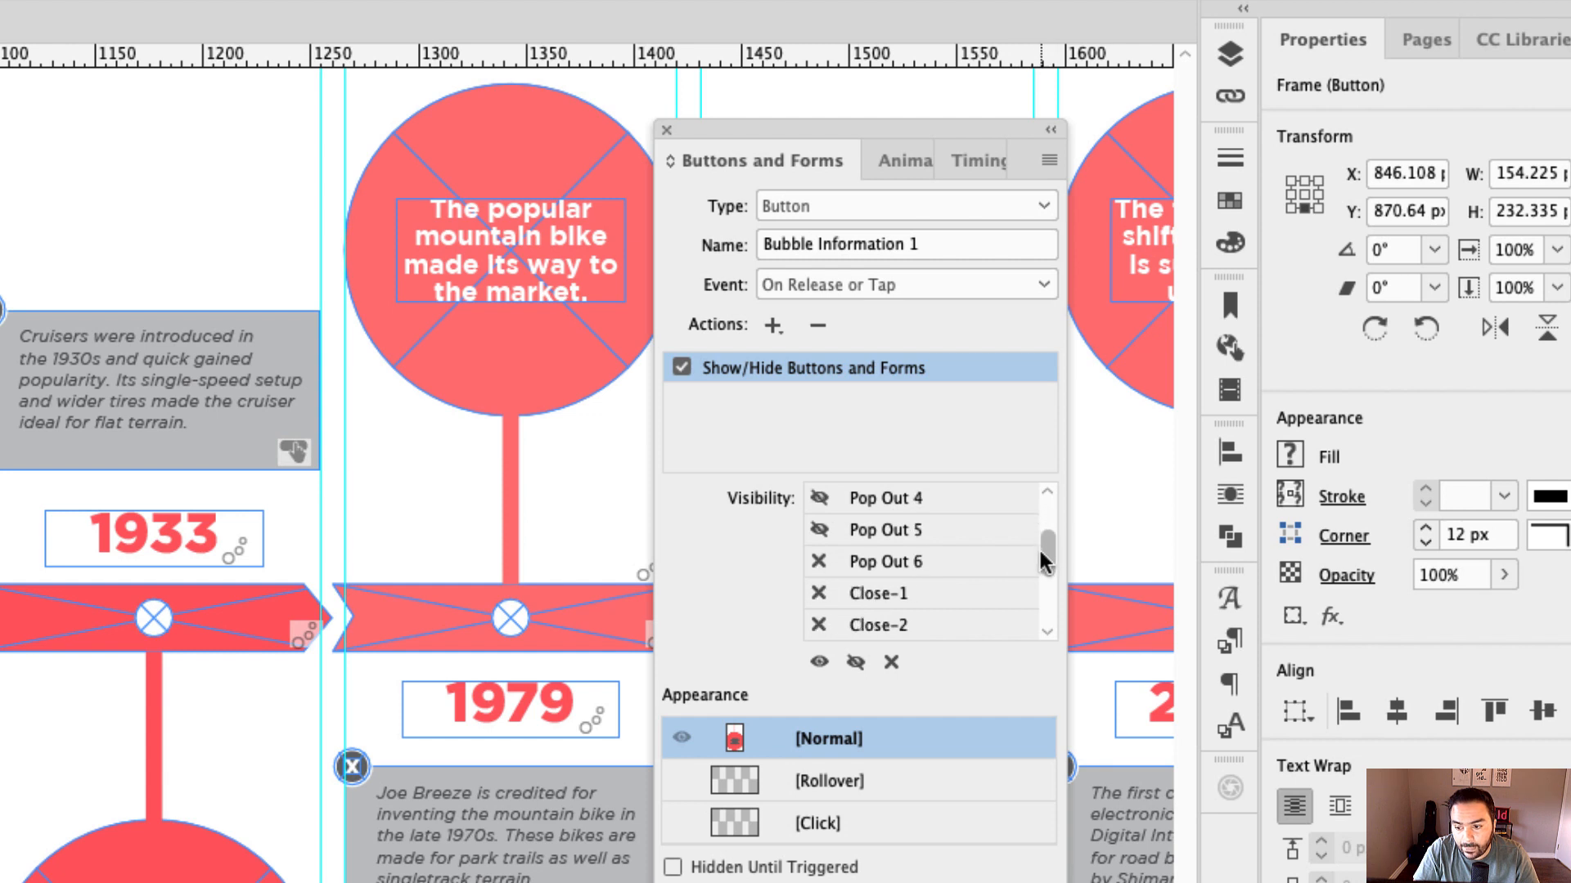
click(827, 559)
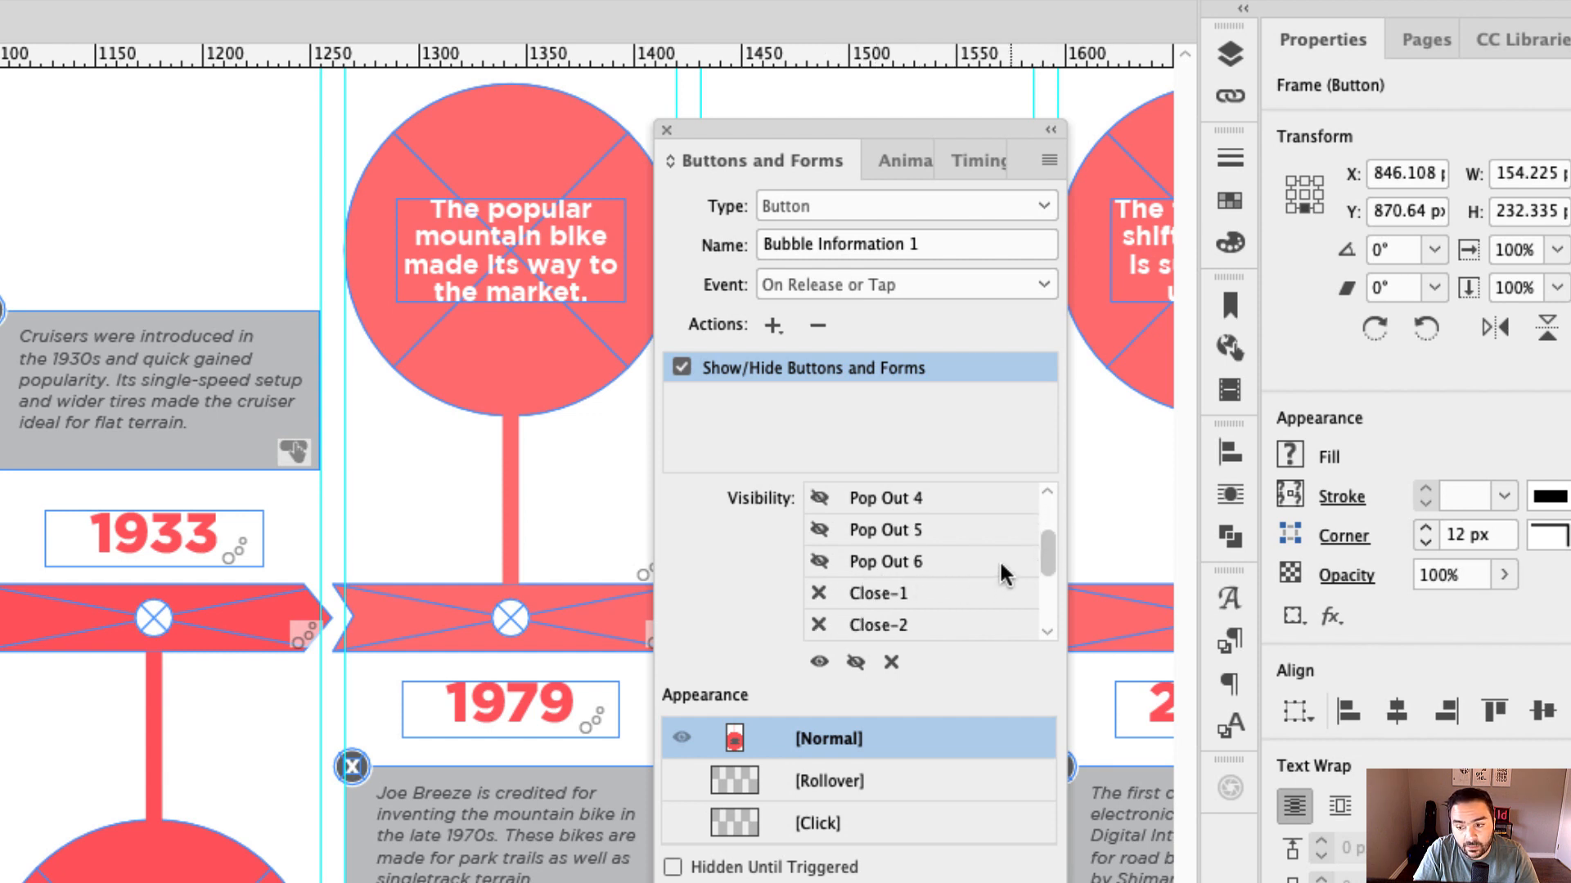
In the Bubble Information 1 action, set Close-1 to show and Close-2 through Close-6 to hide
drag(1046, 561, 1043, 545)
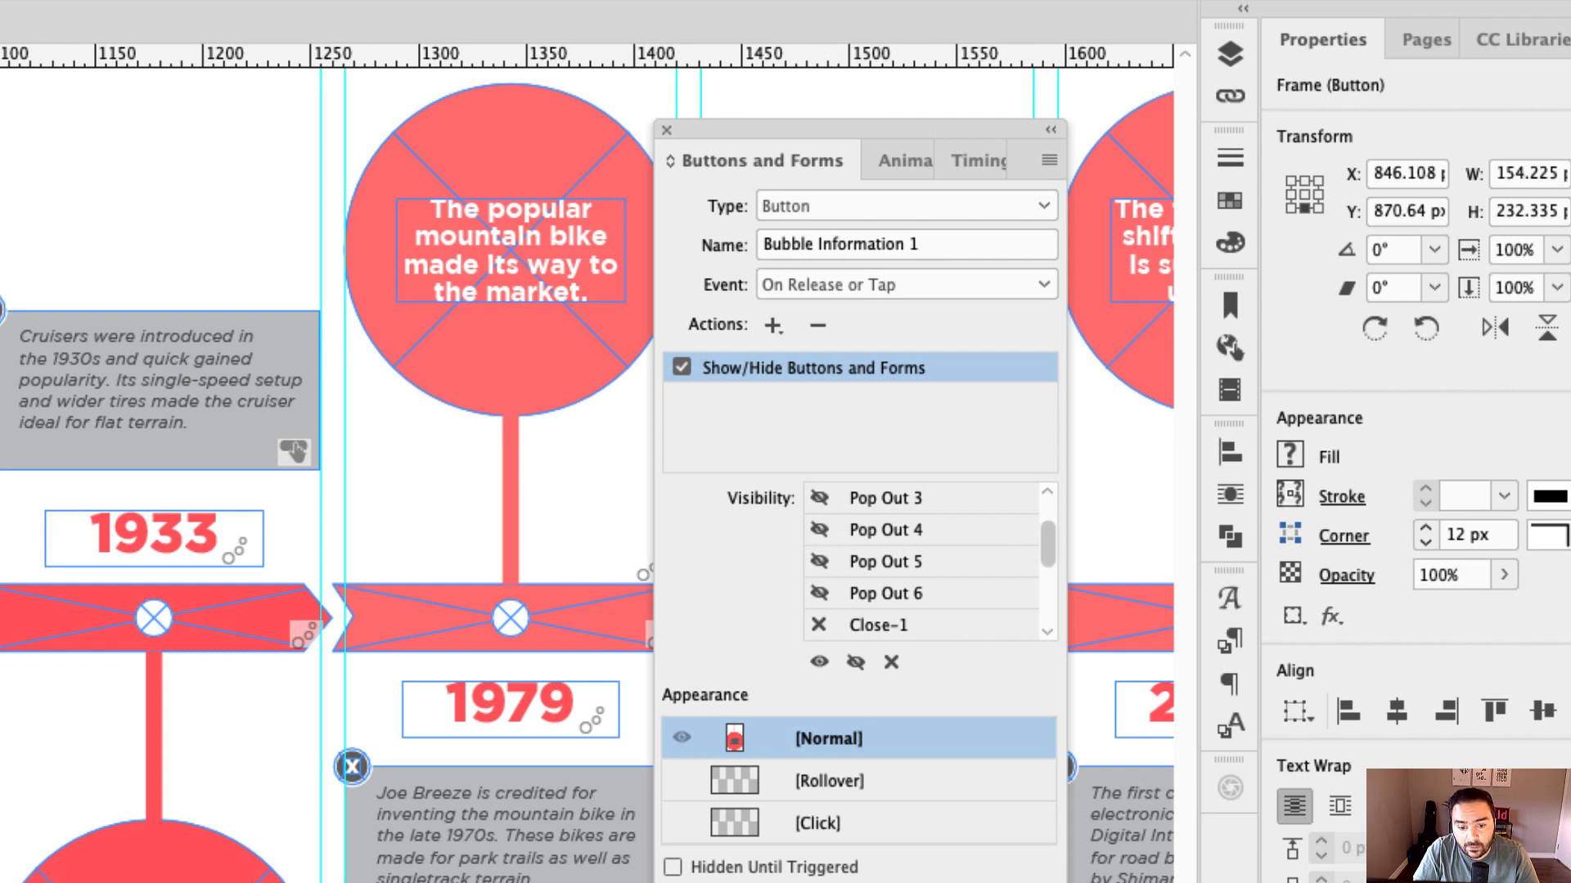
drag(1044, 567, 1042, 592)
click(820, 531)
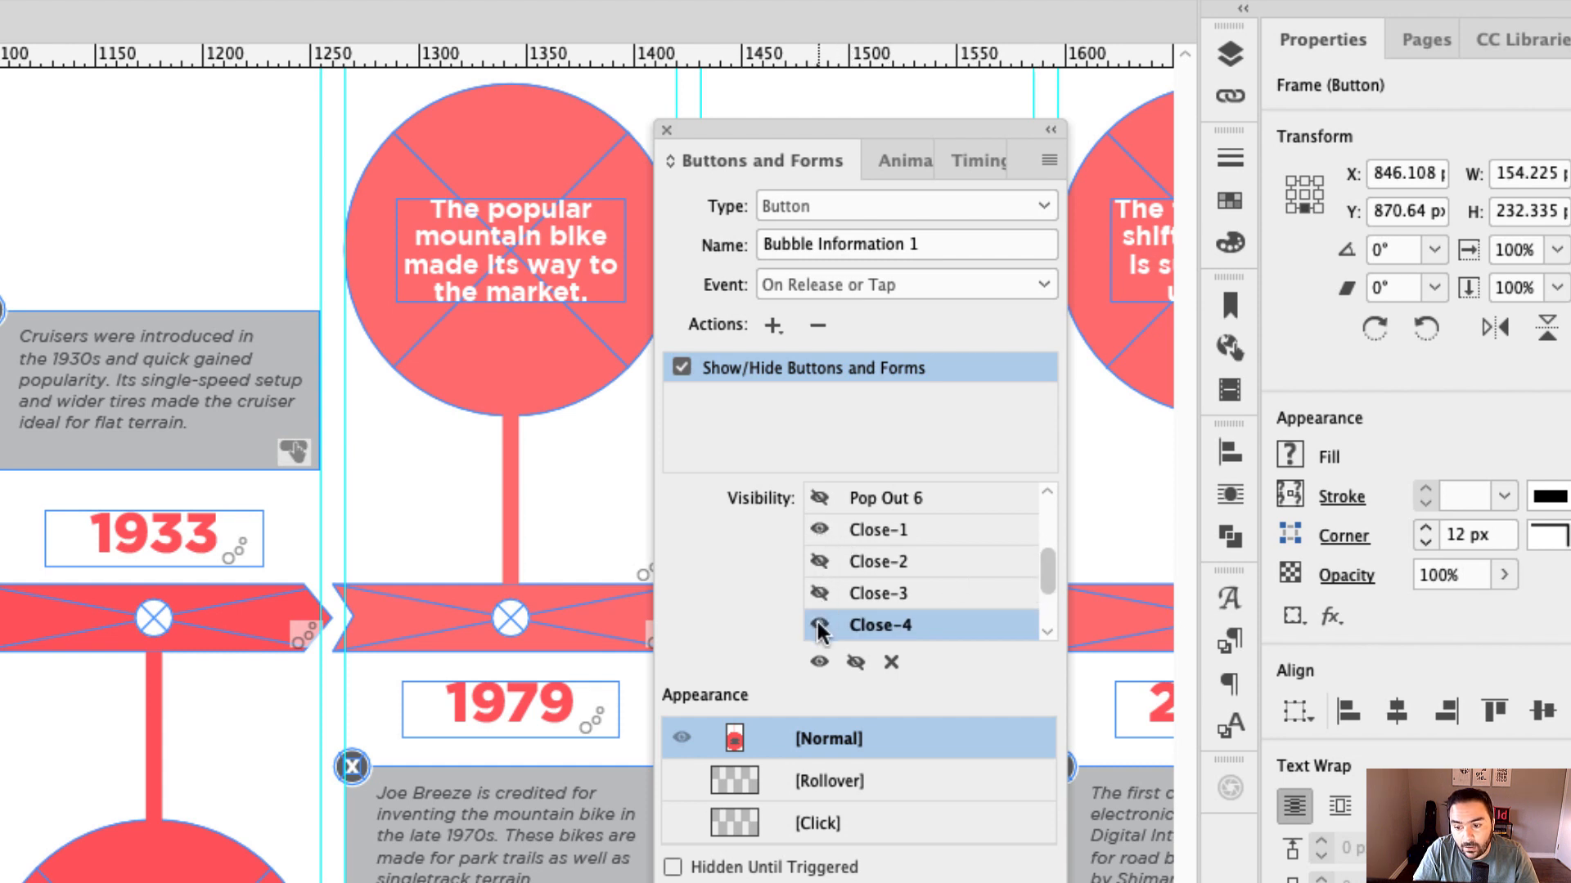
drag(1045, 579, 1043, 613)
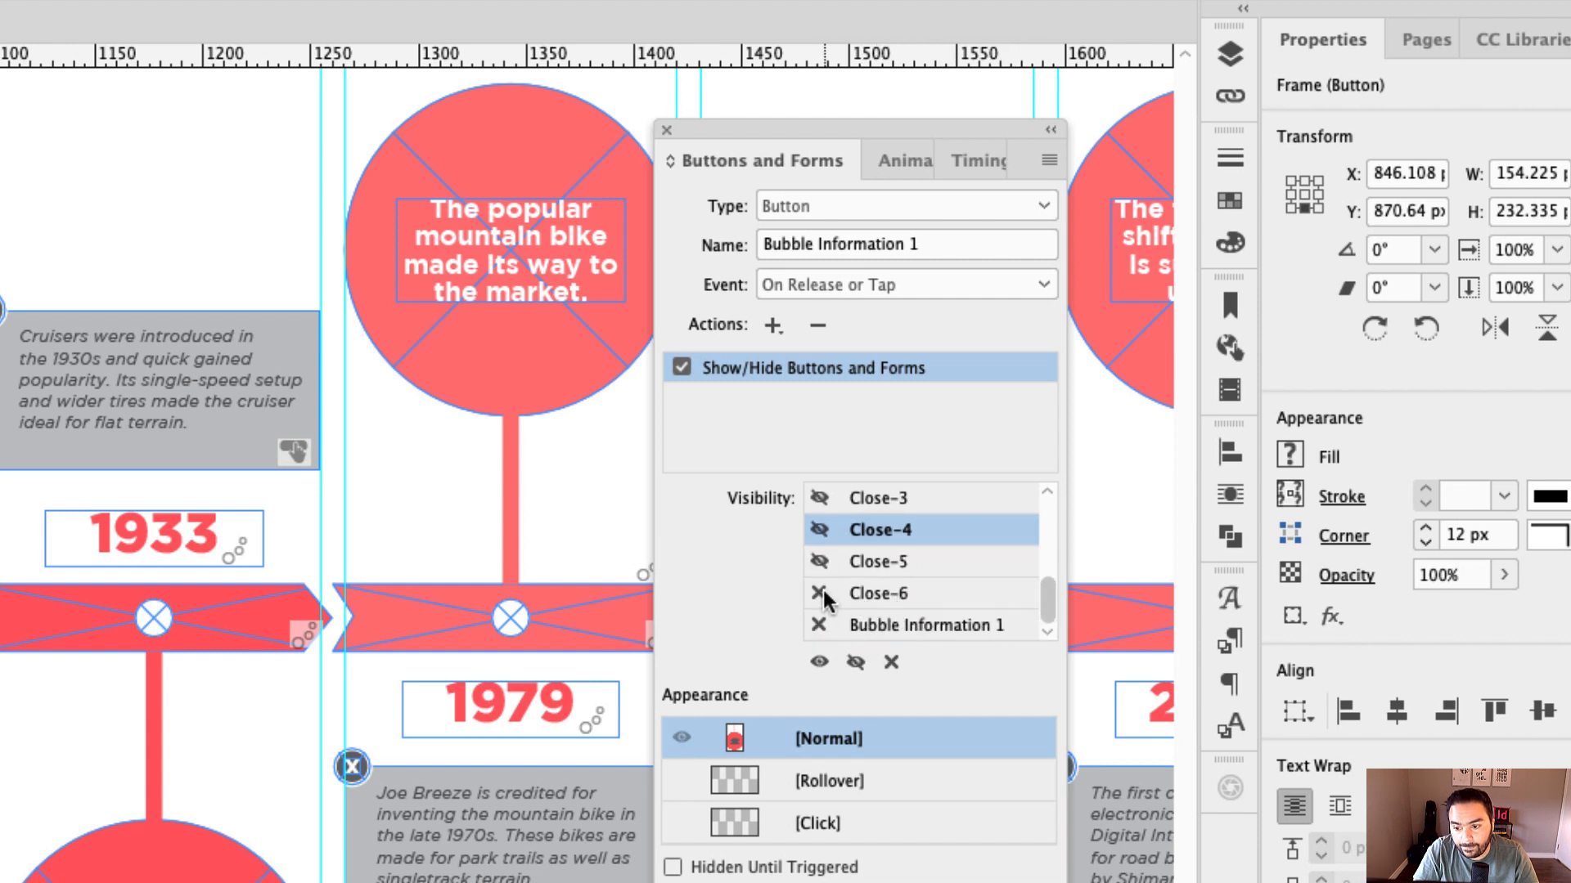
click(1033, 601)
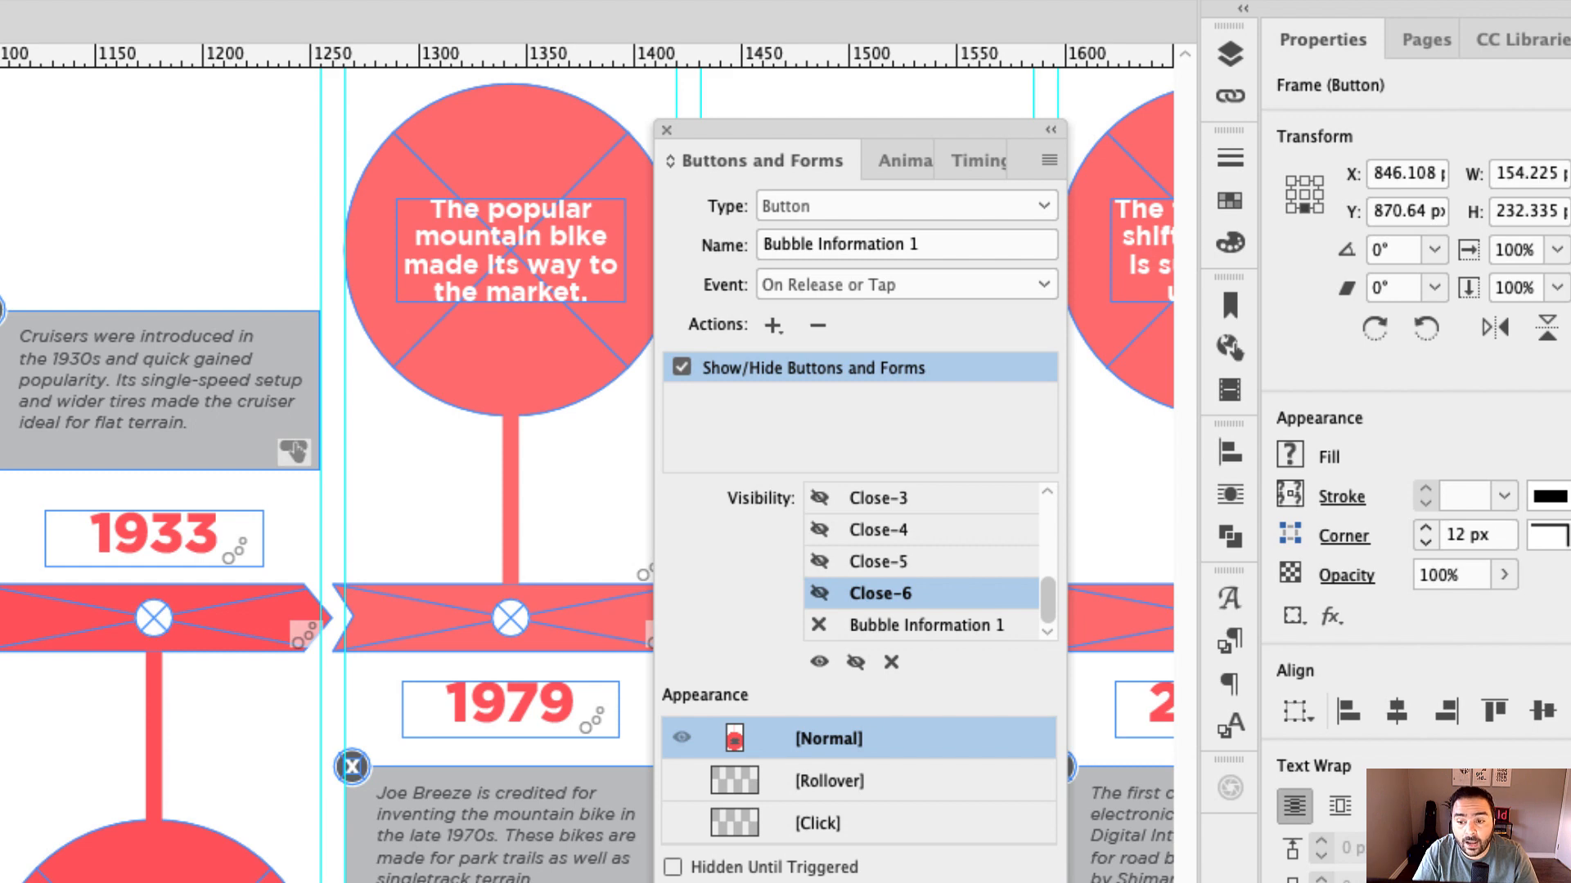
drag(1045, 597, 1047, 519)
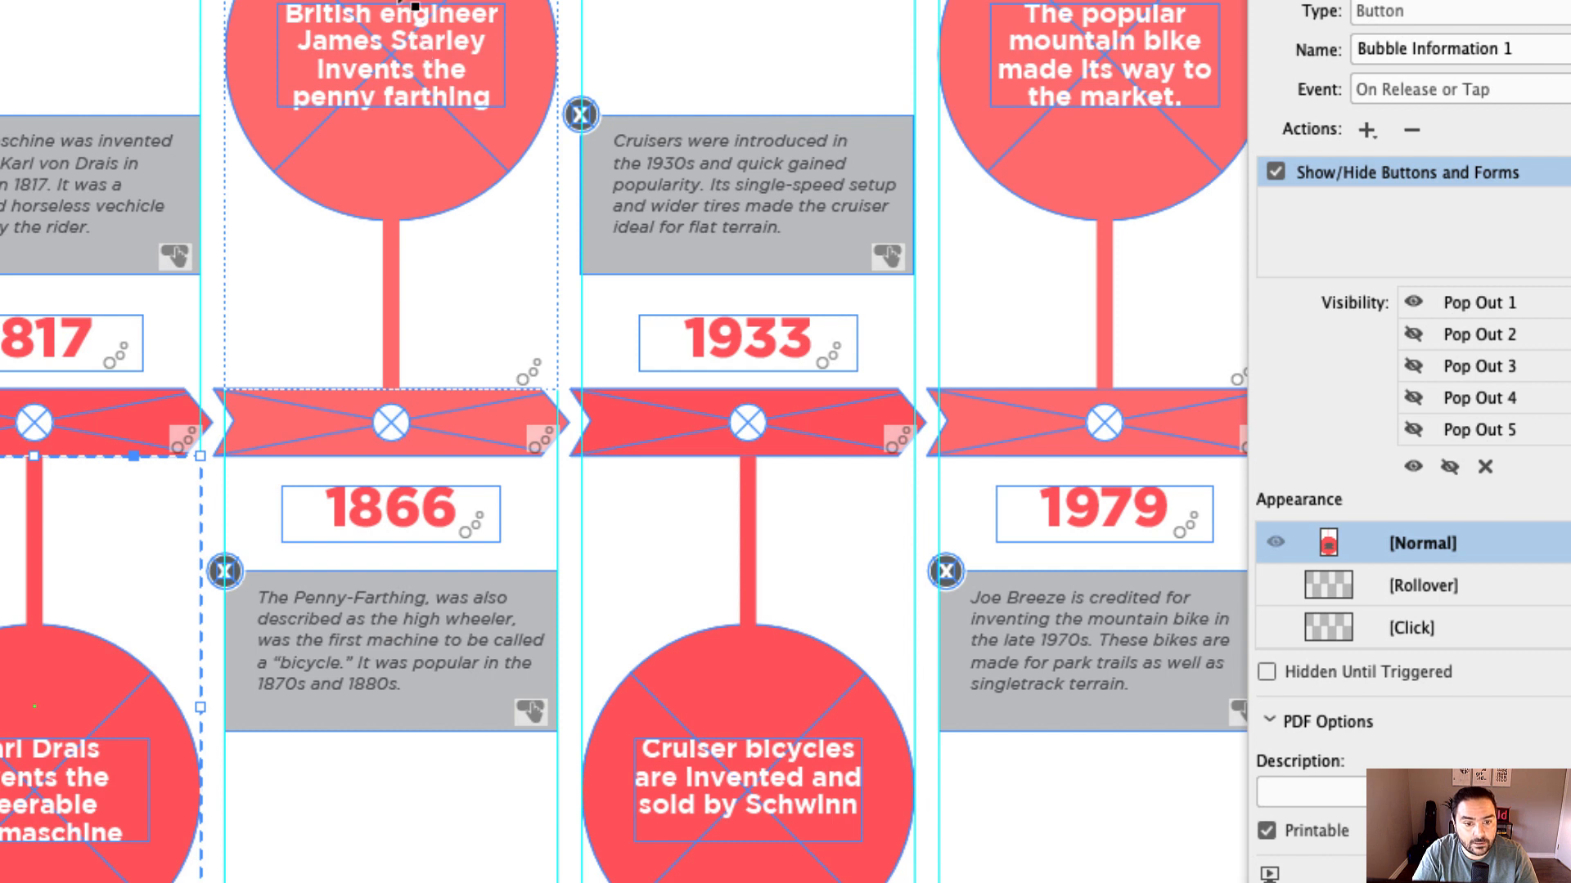
Select the 1866 bubble group about James Starley and the penny farthing
click(469, 37)
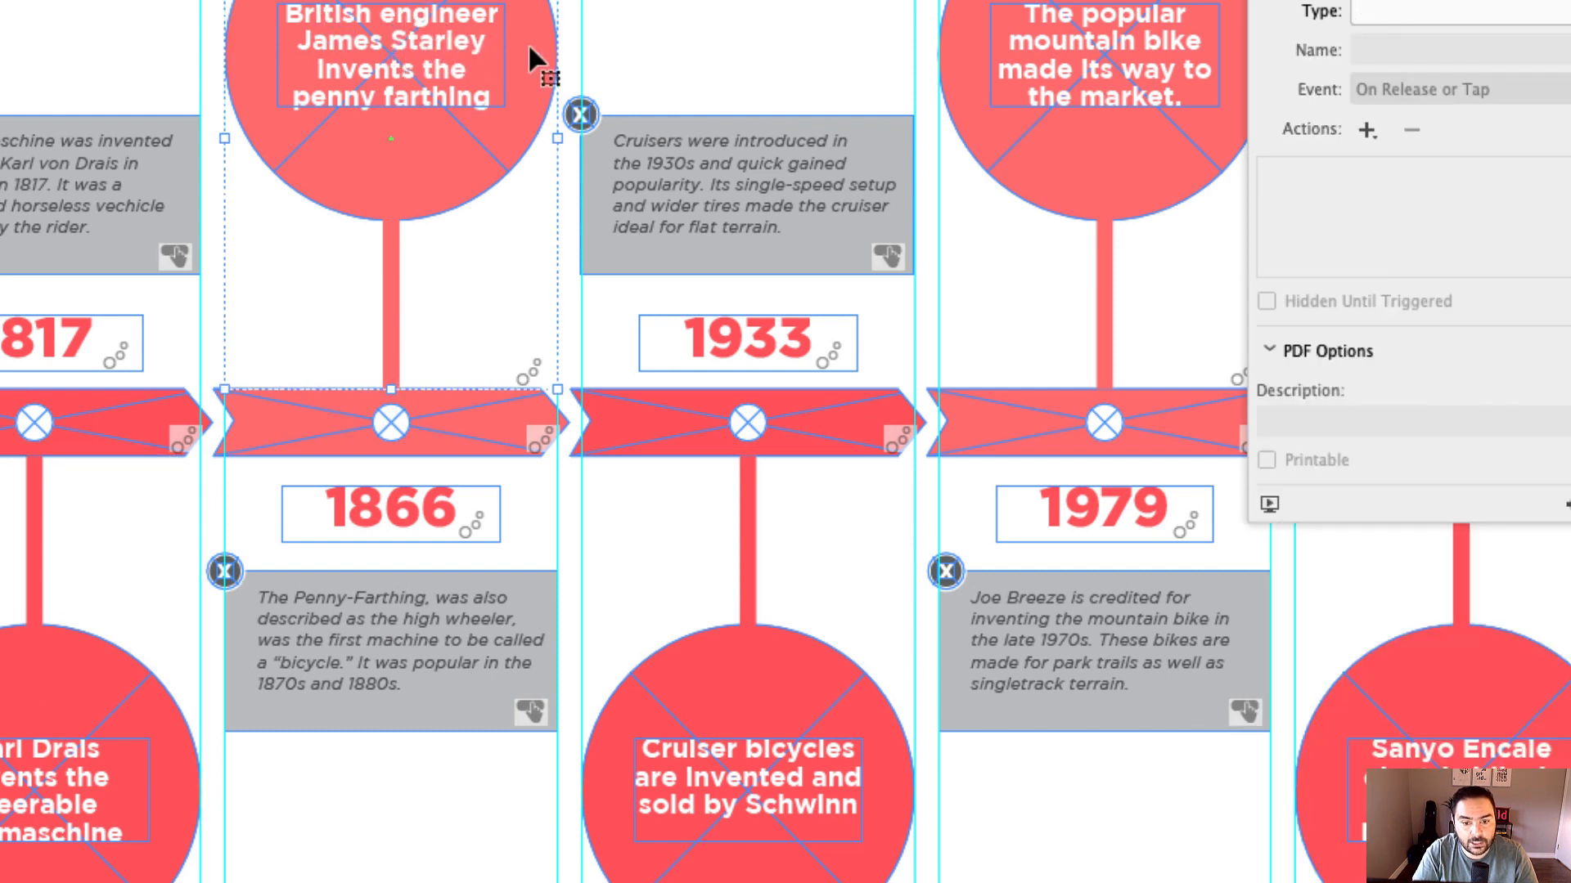